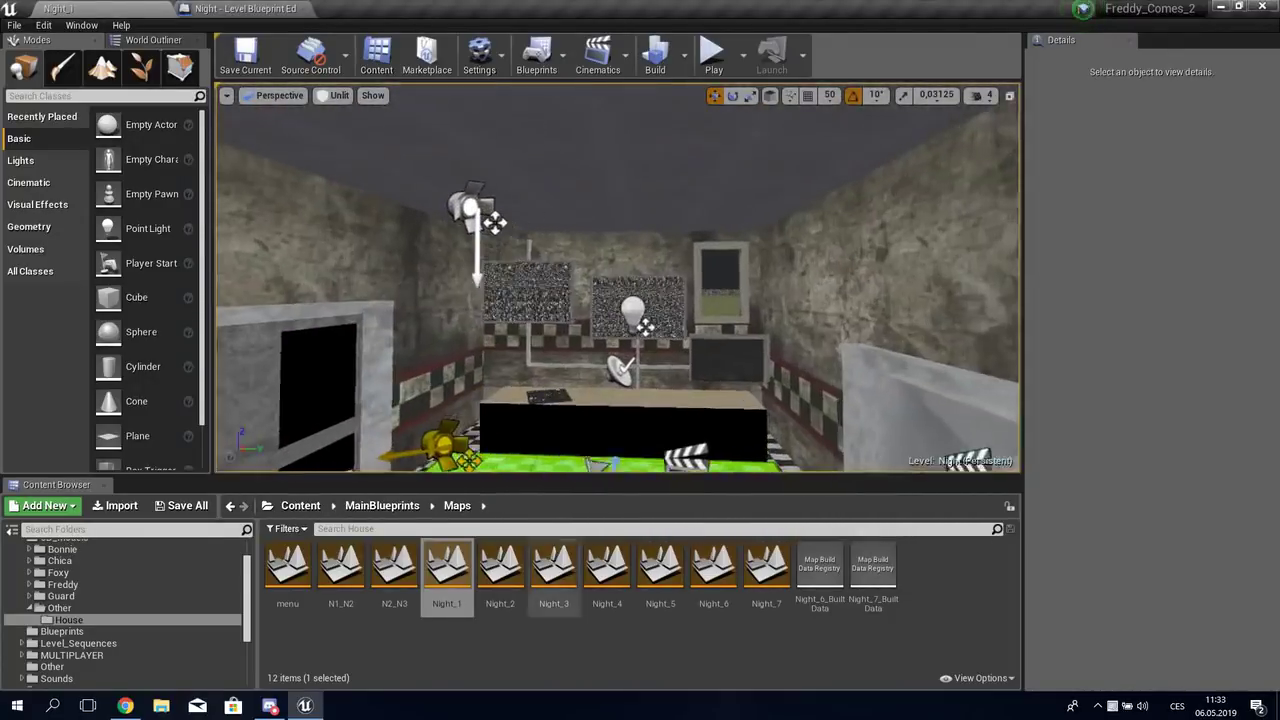
Step: Browse the Night_3 to Night_7 level assets, then select only Night_1
left_click(553, 570)
left_click(660, 570)
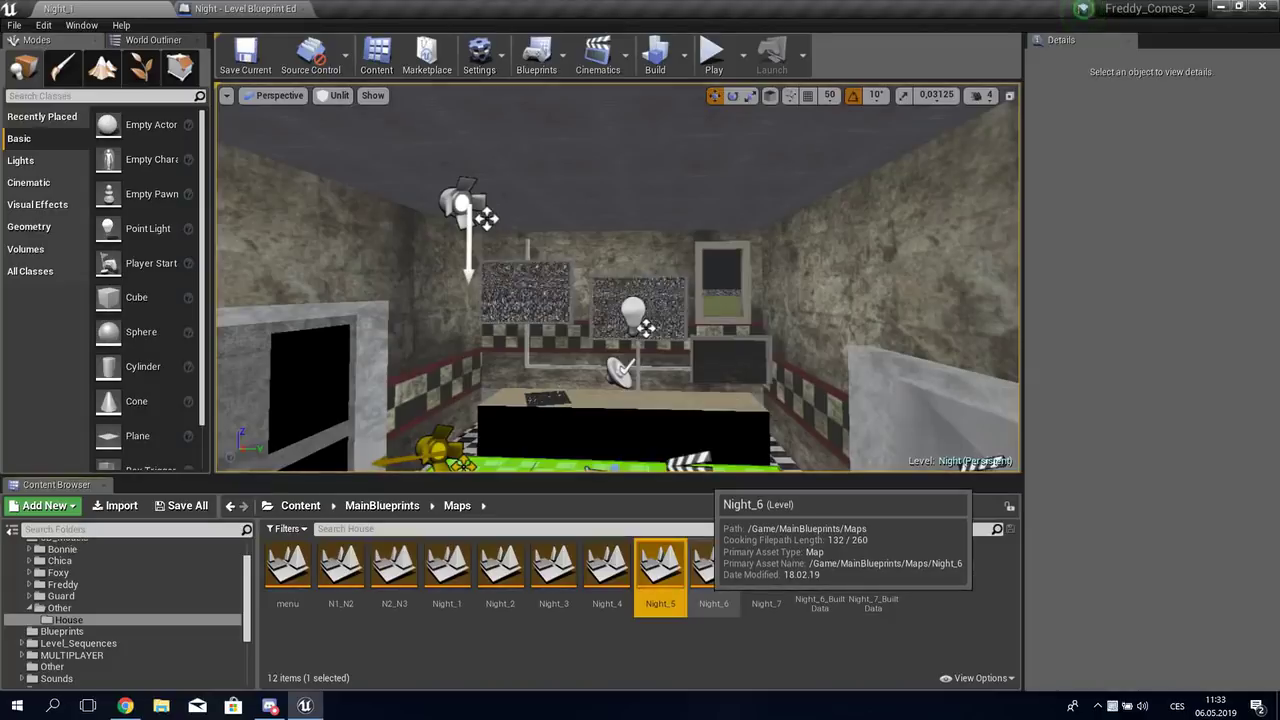
left_click(713, 565)
left_click(766, 568)
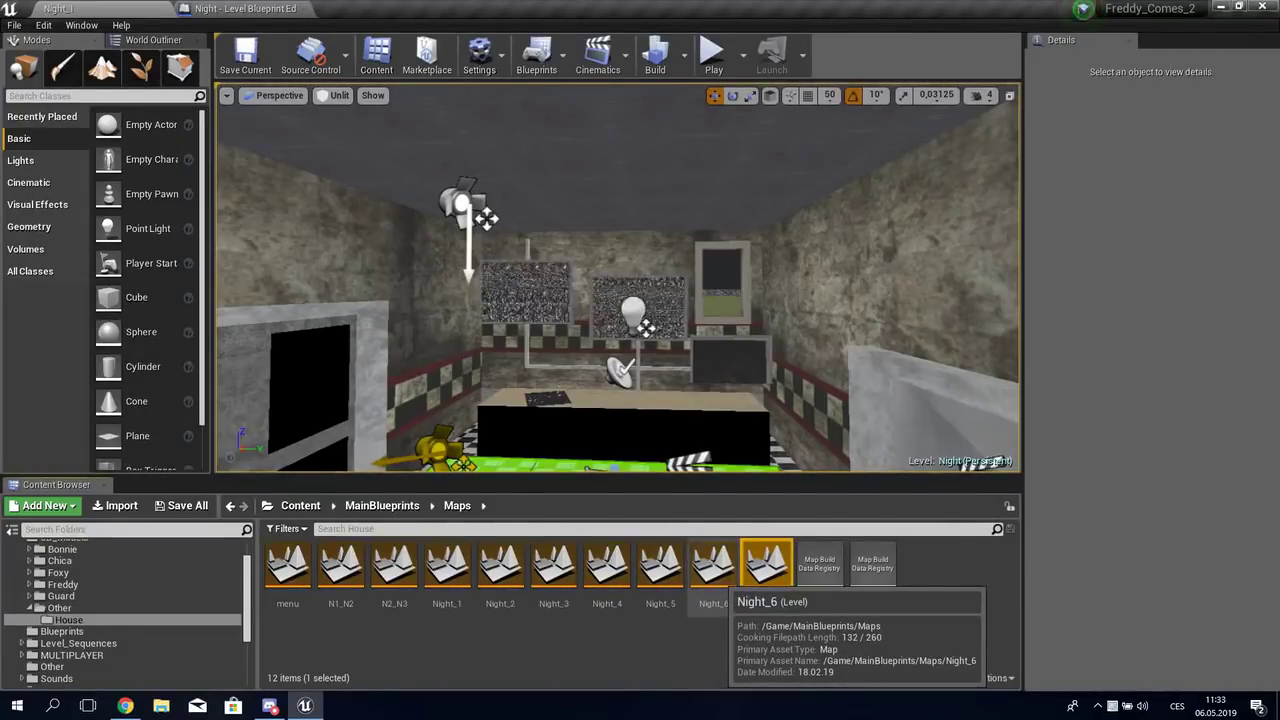
left_click(713, 568)
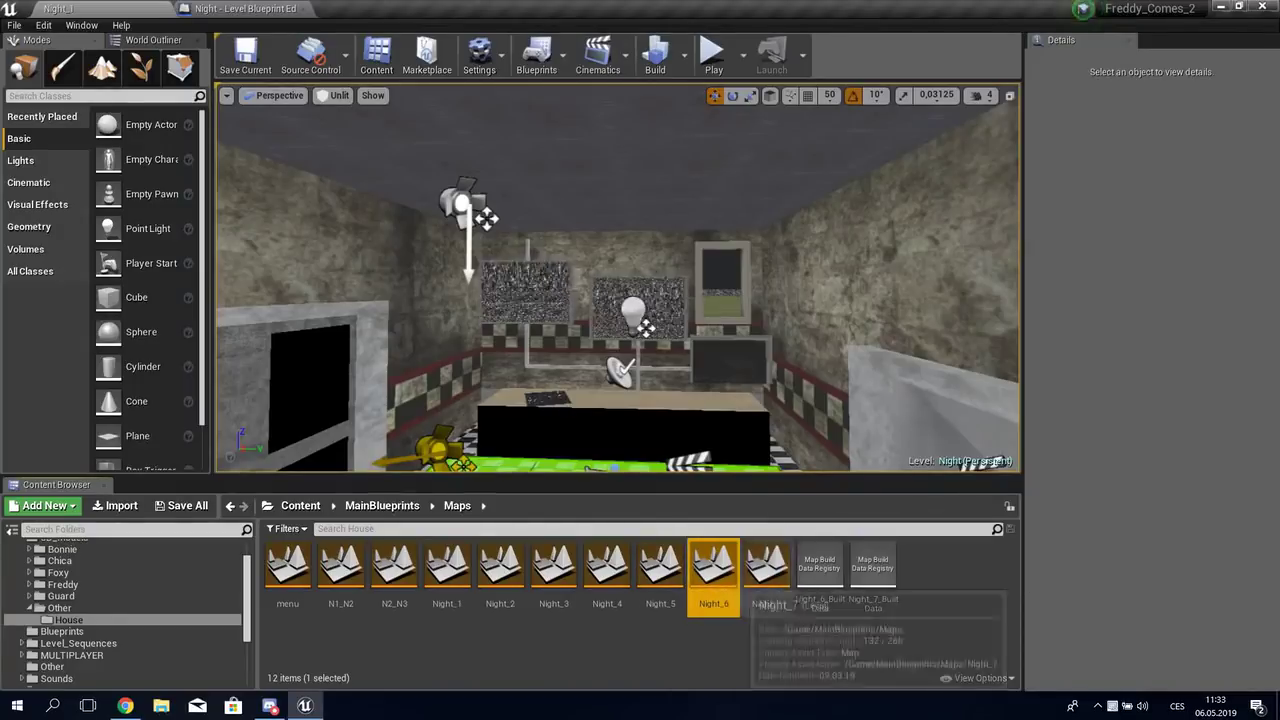
left_click(660, 565)
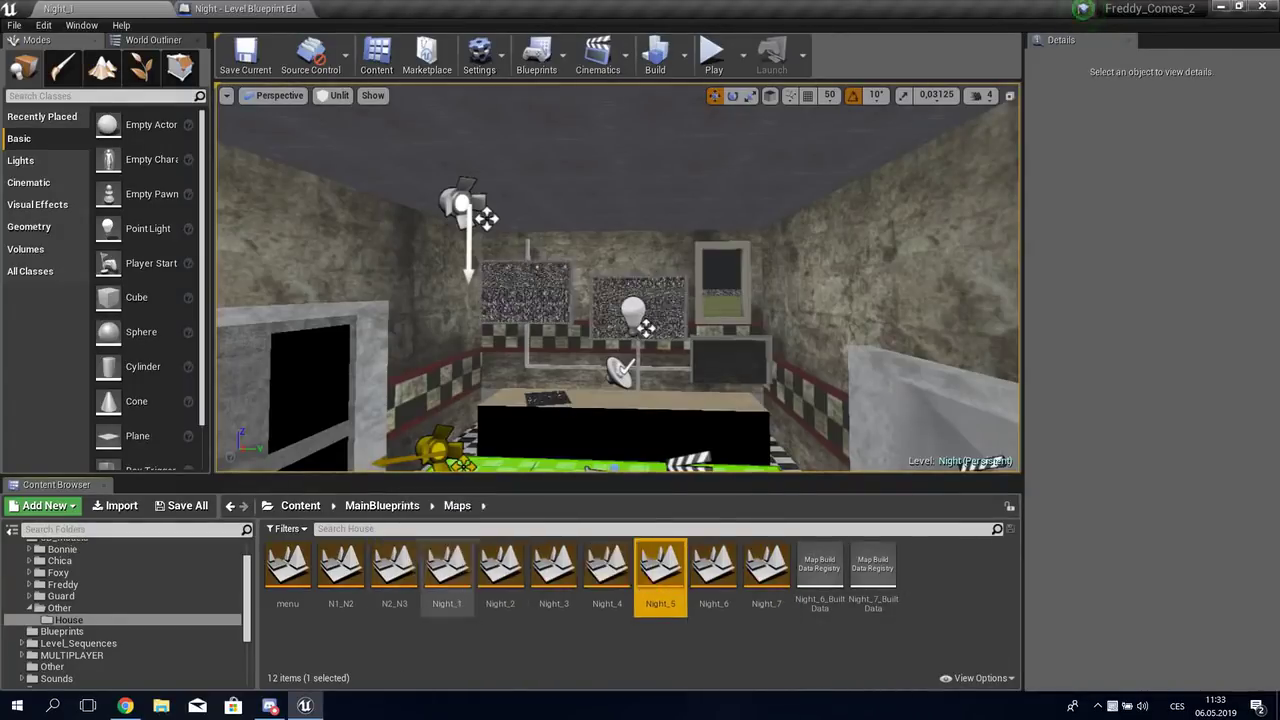
left_click(447, 568, "shift")
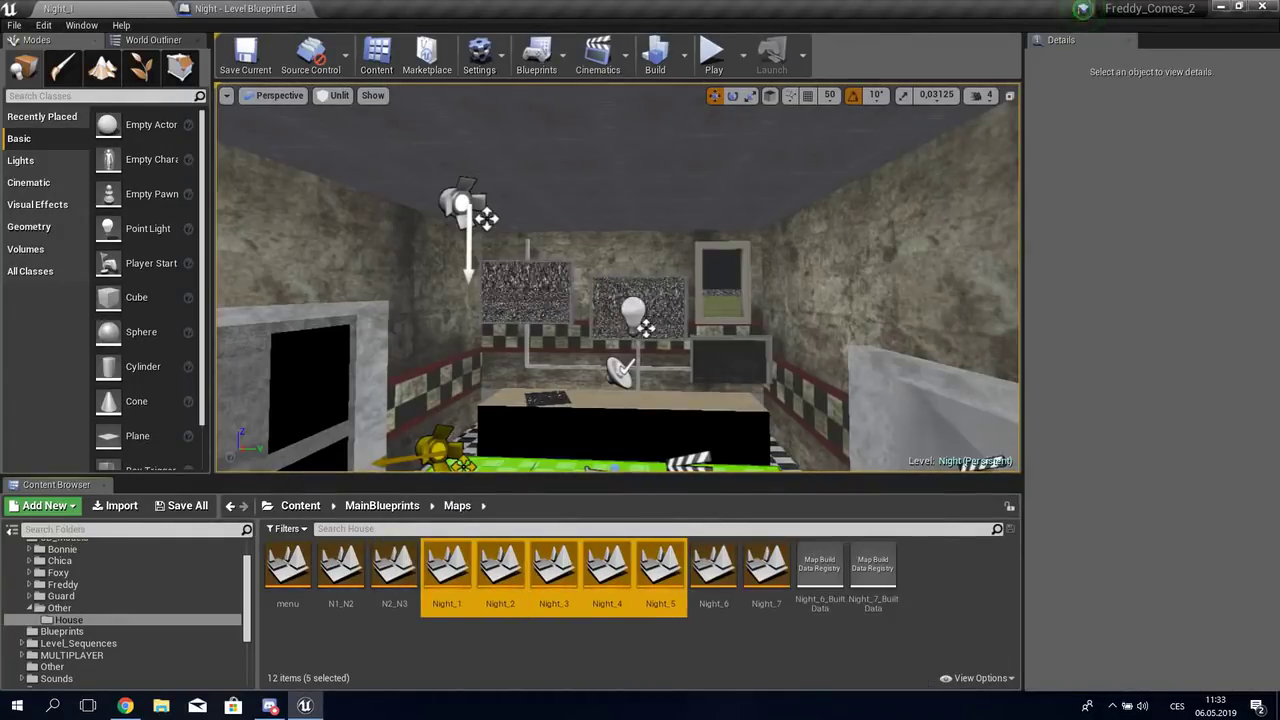
left_click(447, 568)
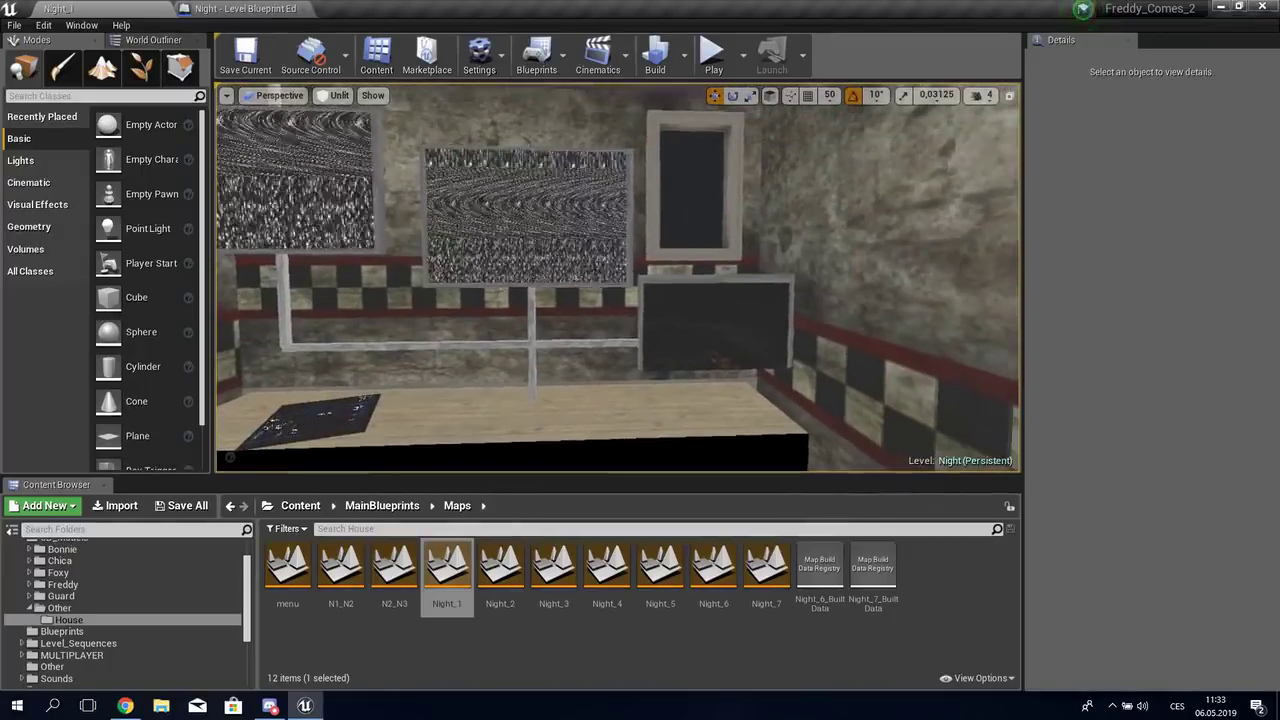
Step: Switch the viewport to Lit to see the dark lighting, then back to Unlit
left_click(333, 95)
left_click(338, 125)
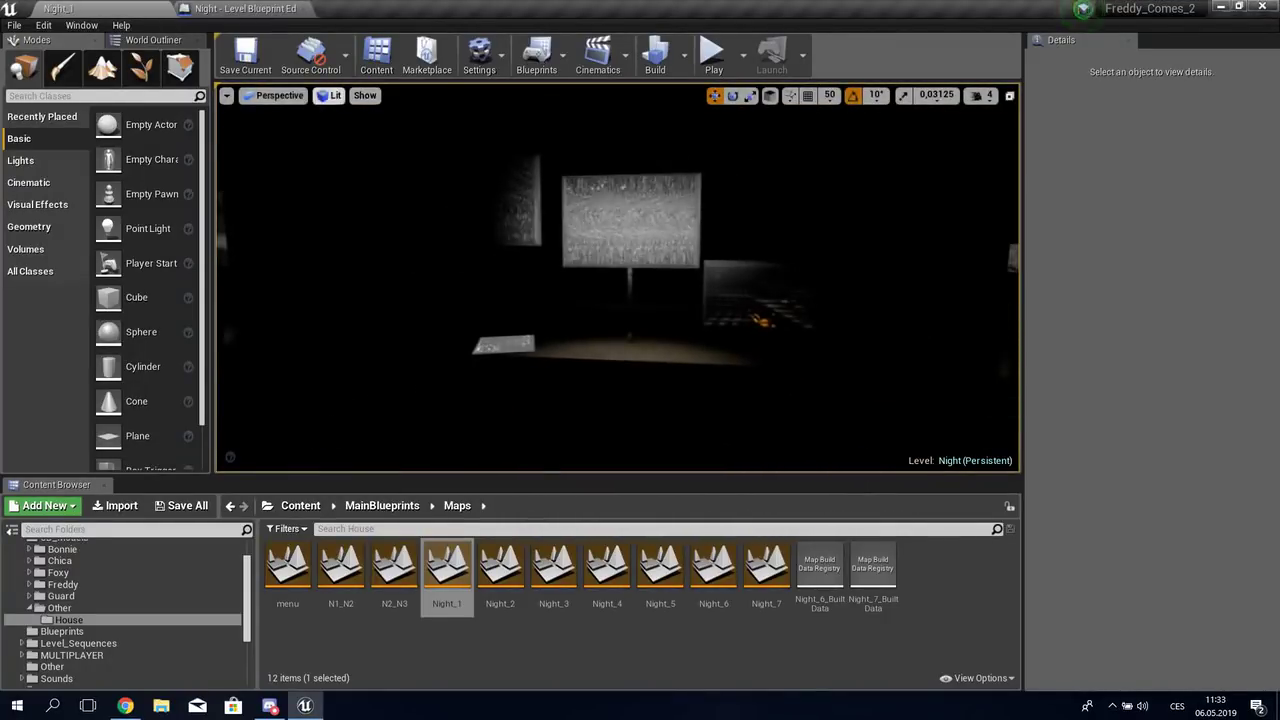
left_click(365, 95)
left_click(333, 95)
left_click(338, 143)
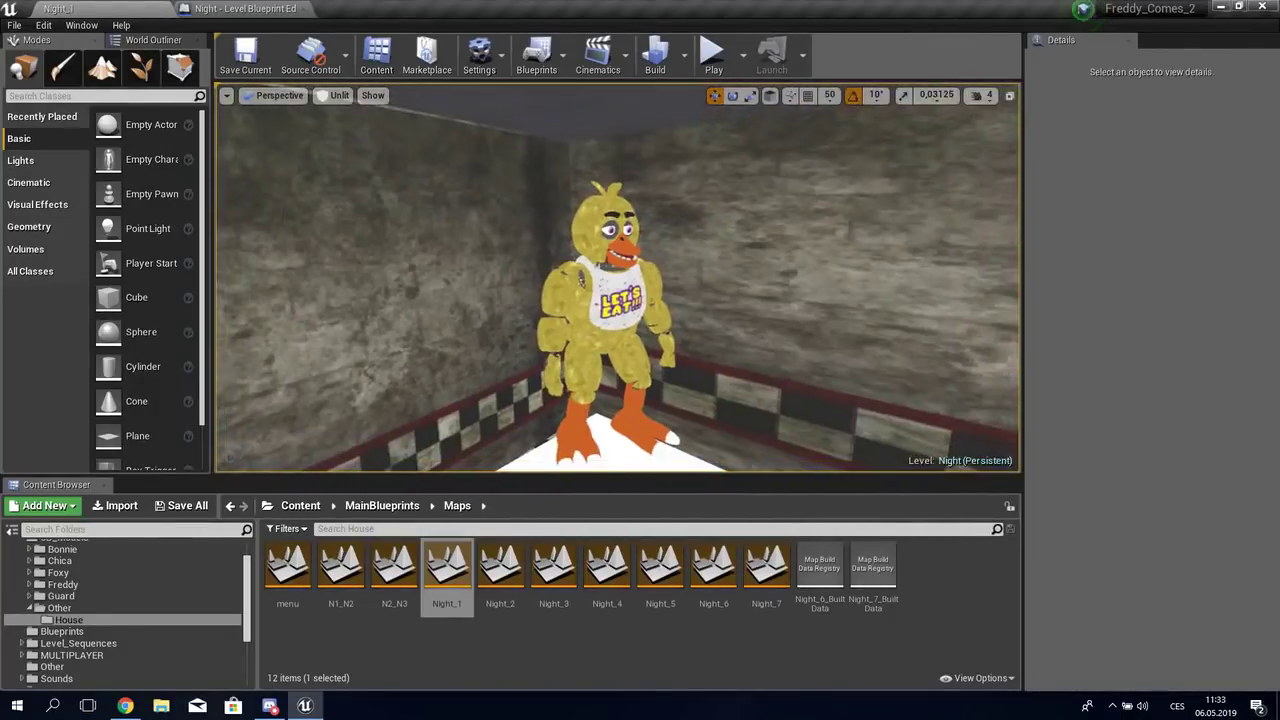
Step: Inspect Chica, Bonnie, the checkered floor and Foxy, then start Play in editor
left_click(605, 320)
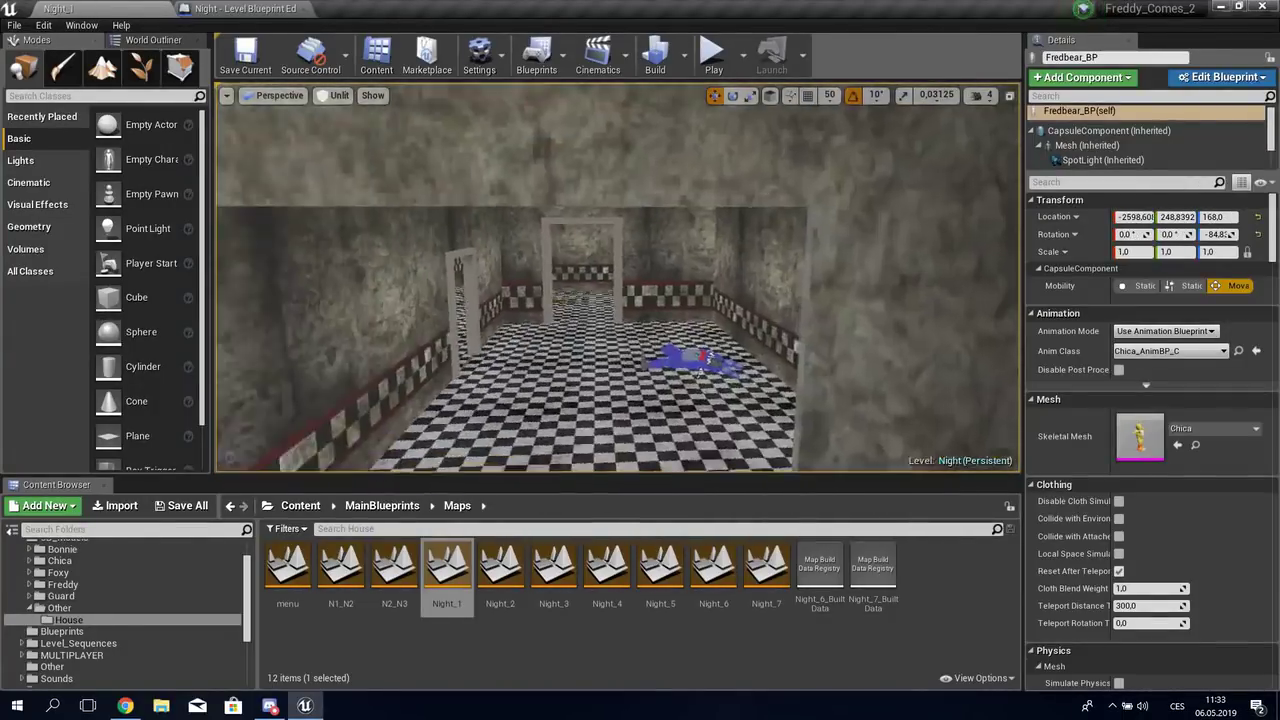
left_click(1001, 370)
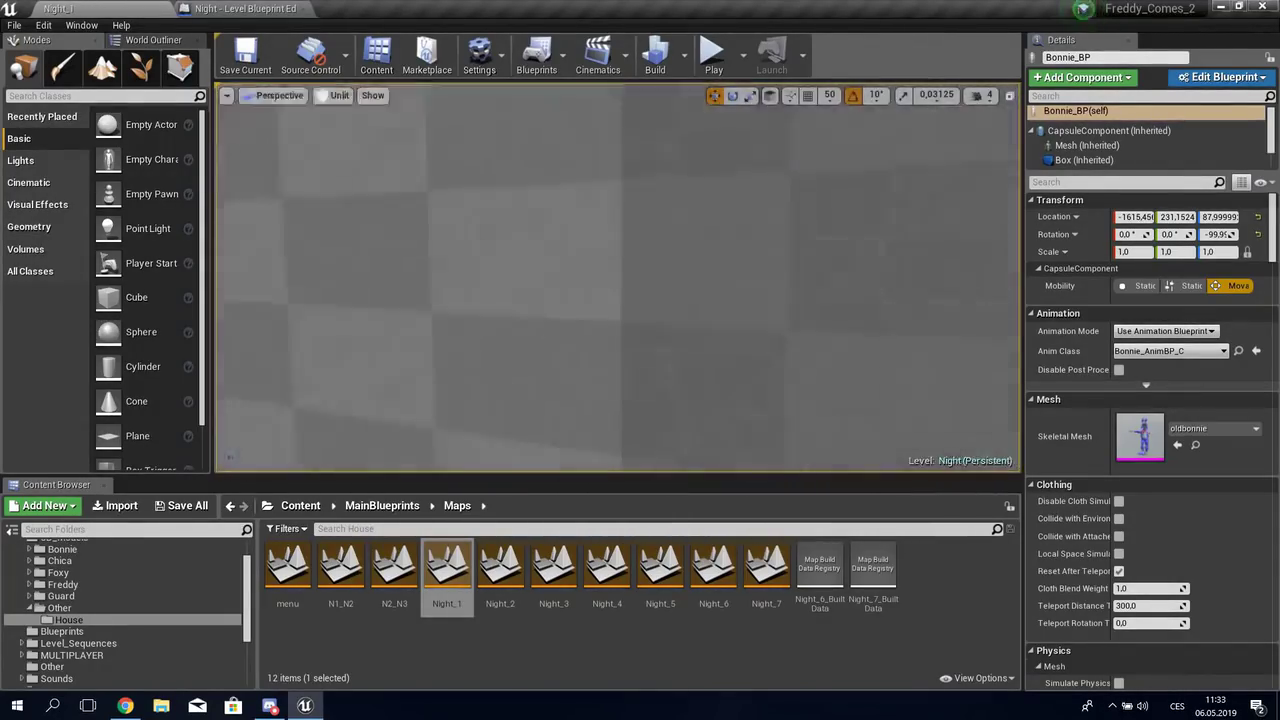
left_click(800, 420)
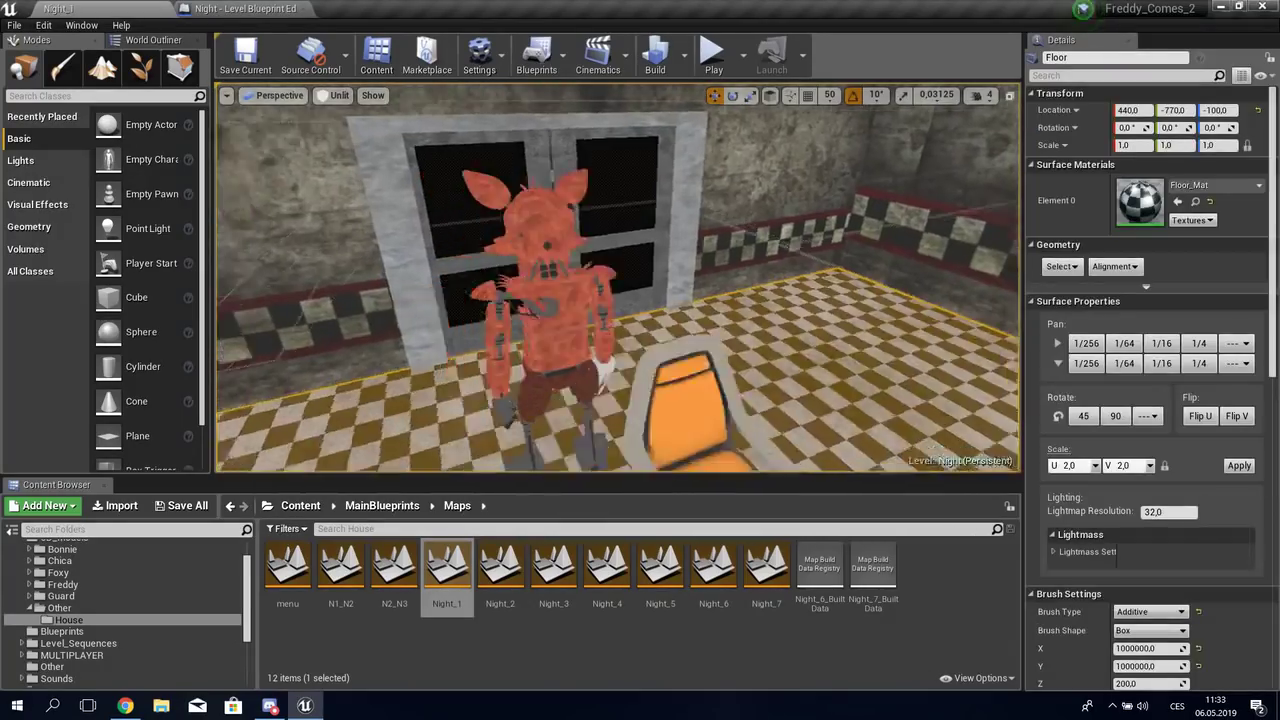
left_click(470, 320)
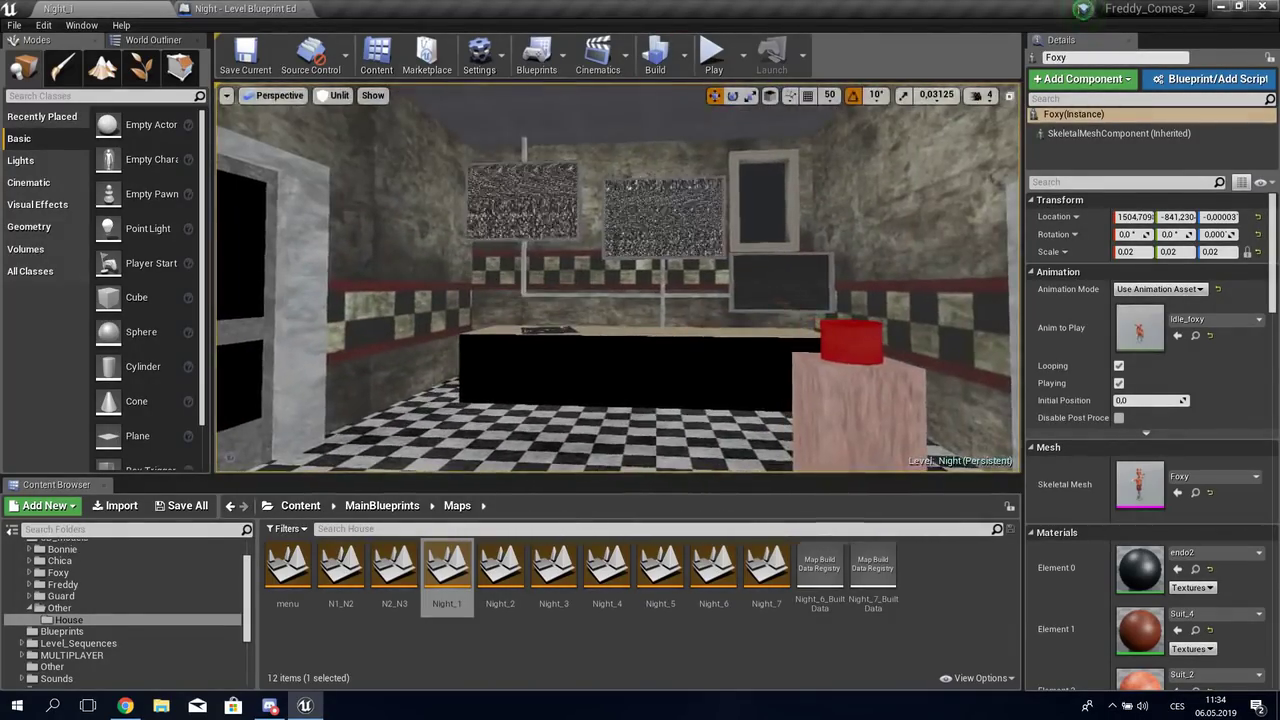
left_click(713, 55)
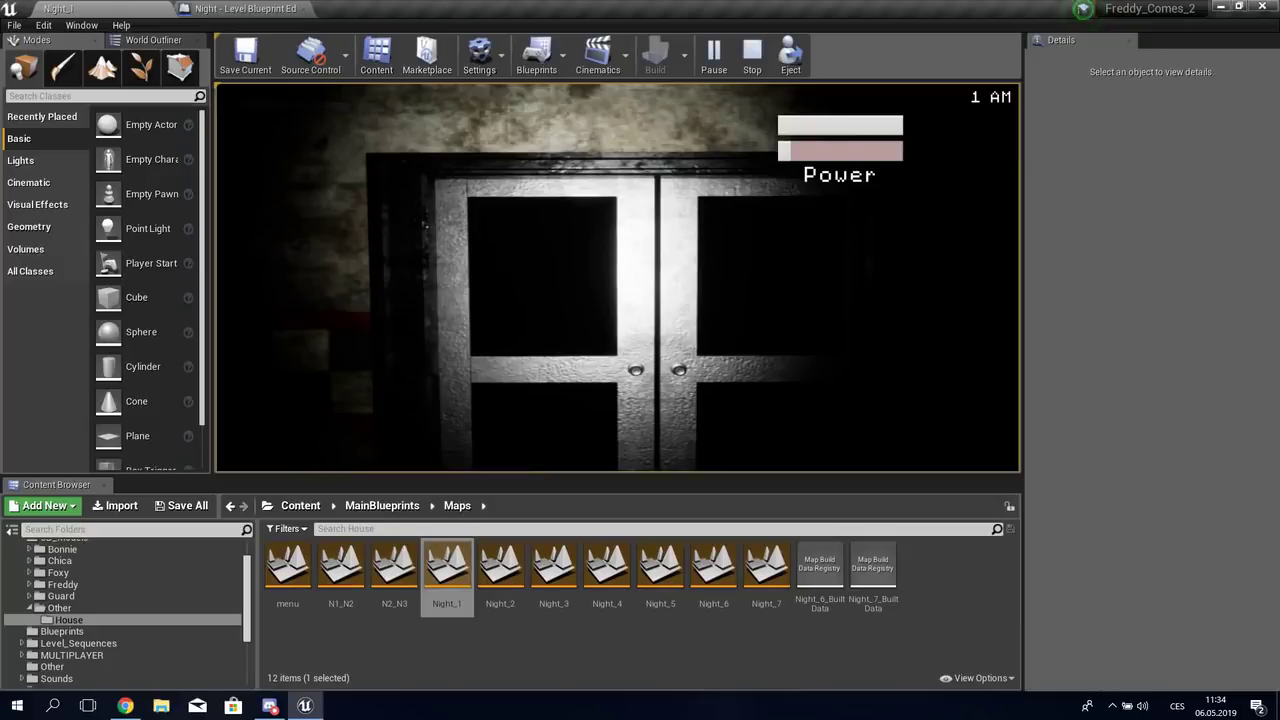
Step: Mute the sound, raise the camera monitor, then lower it back to the office
key("XF86AudioMute")
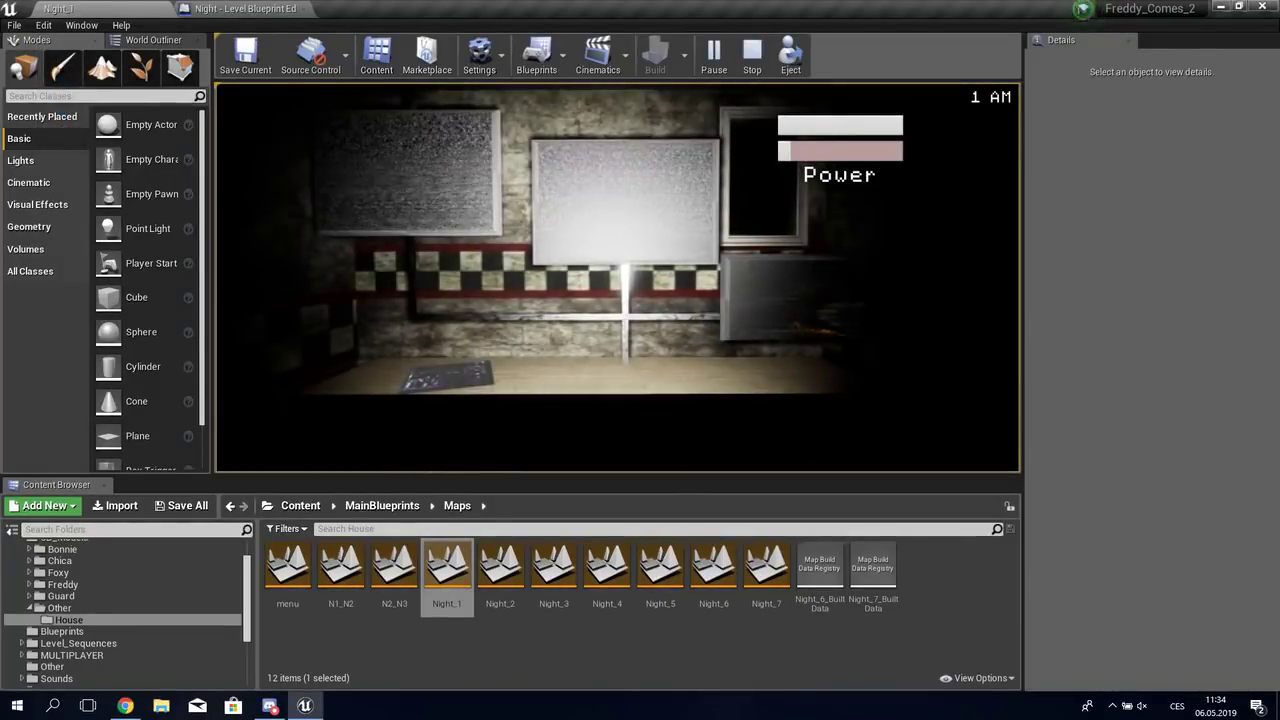
key("space")
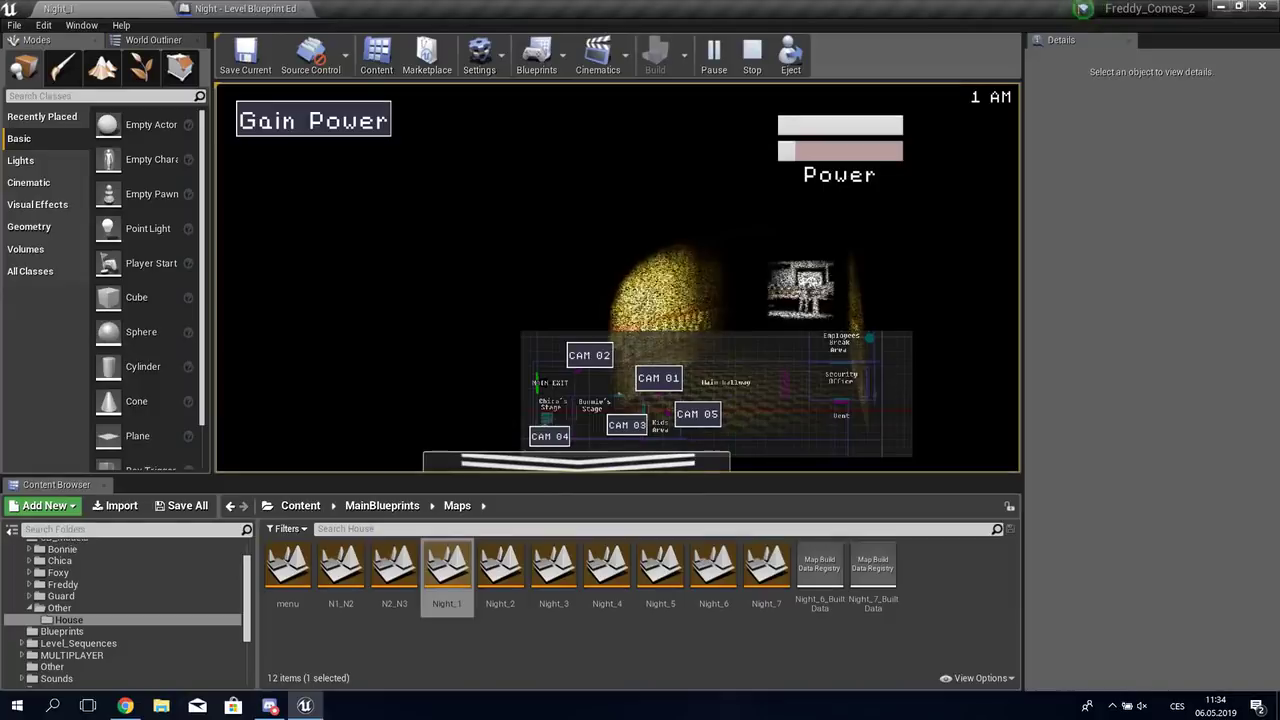
left_click(313, 120)
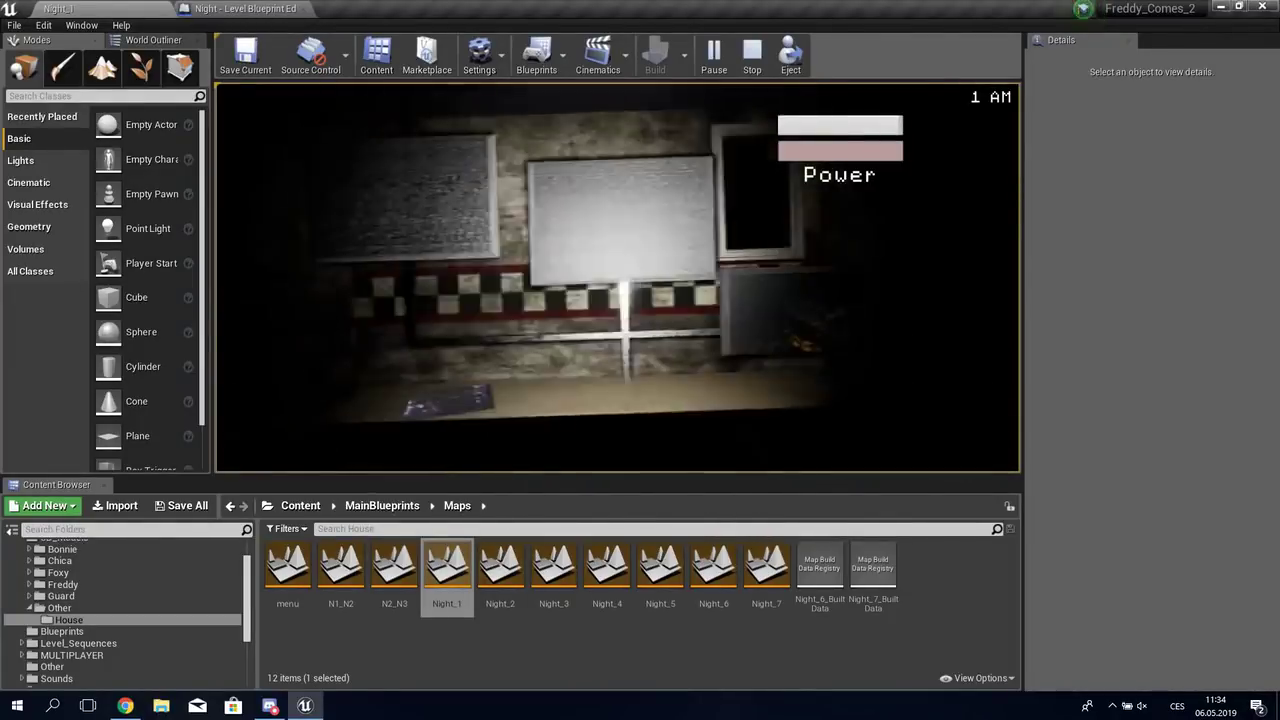
mouse_move(576, 462)
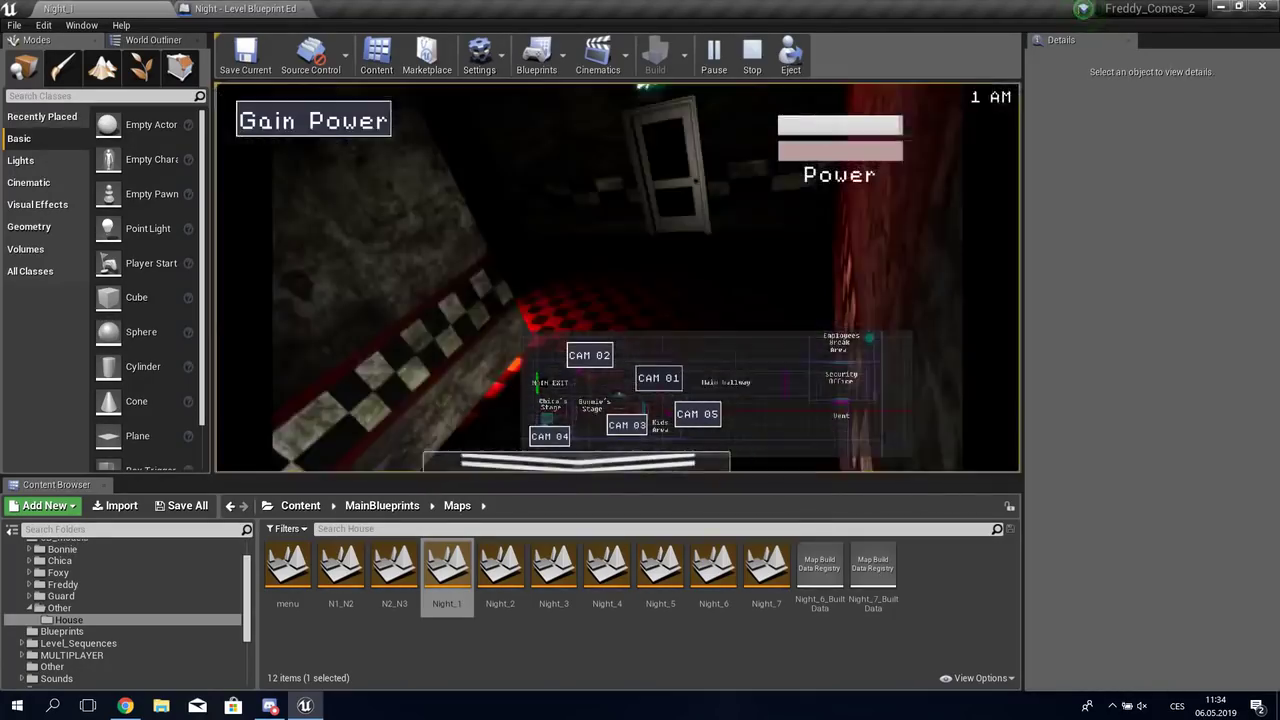
left_click(576, 462)
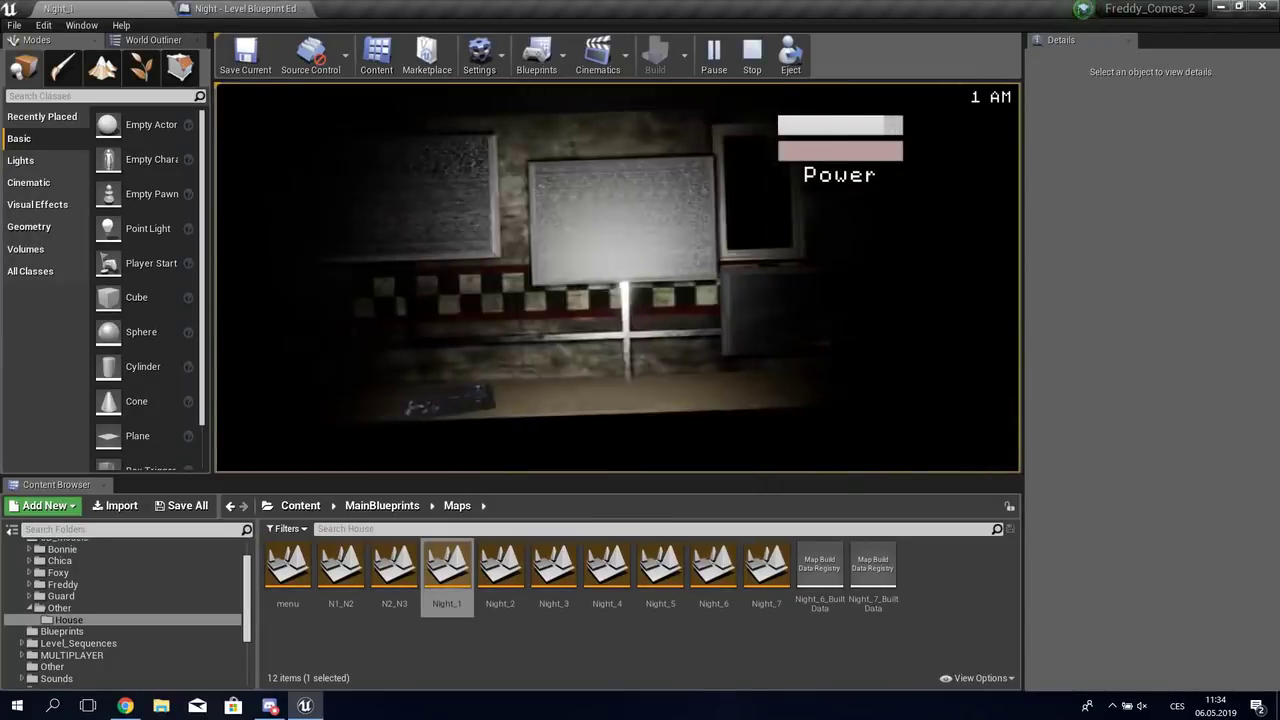
Step: Flip the camera monitor up and down, then look between the hallway and side doorway
key("space")
key("space")
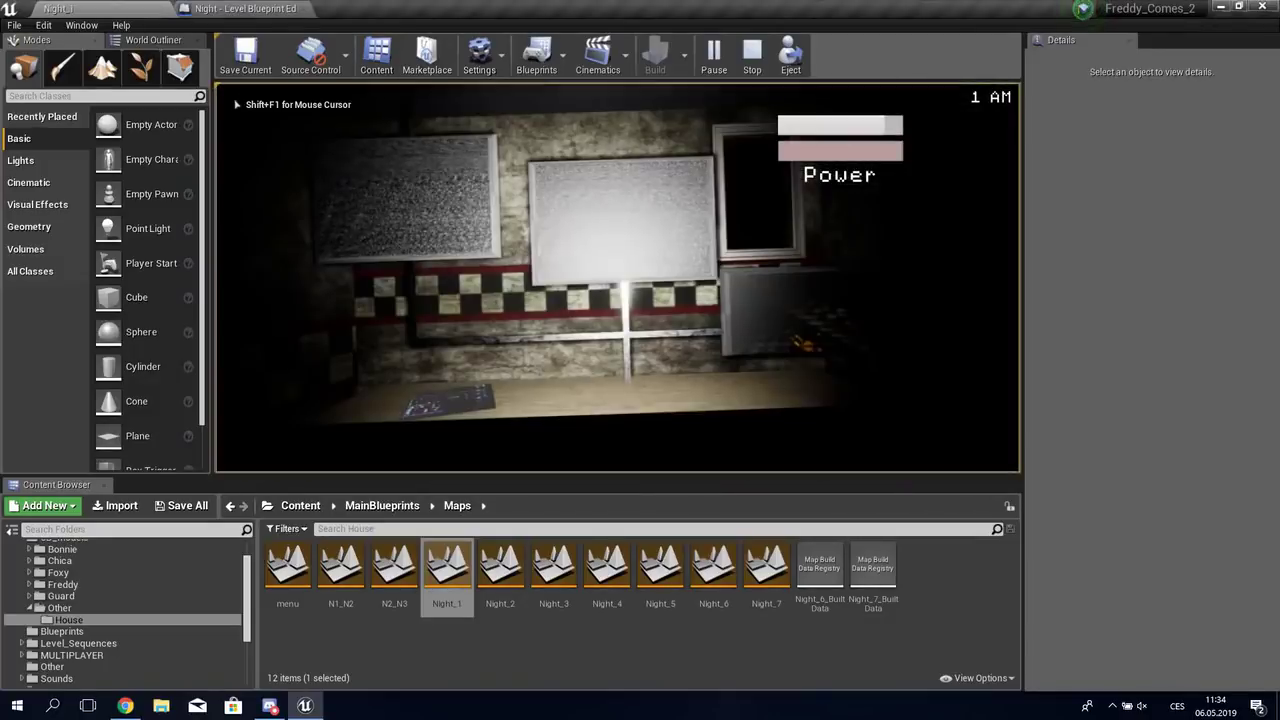
key("XF86AudioRaiseVolume")
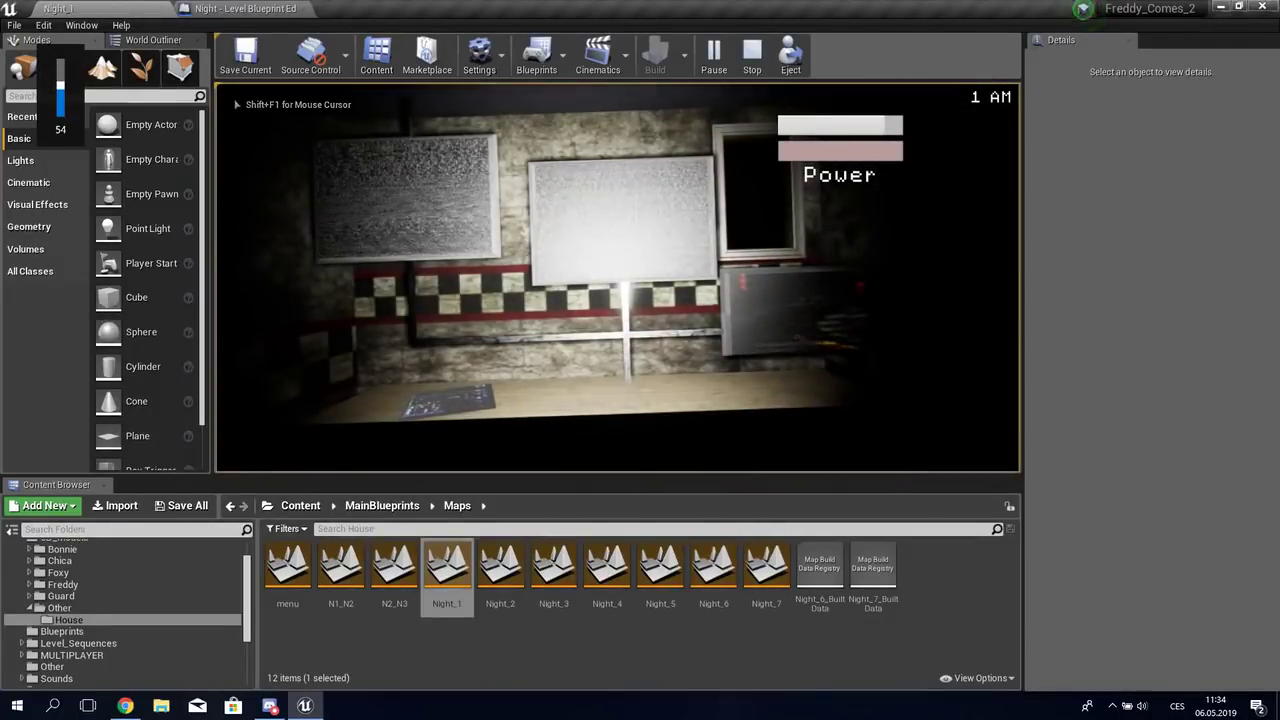
key("a")
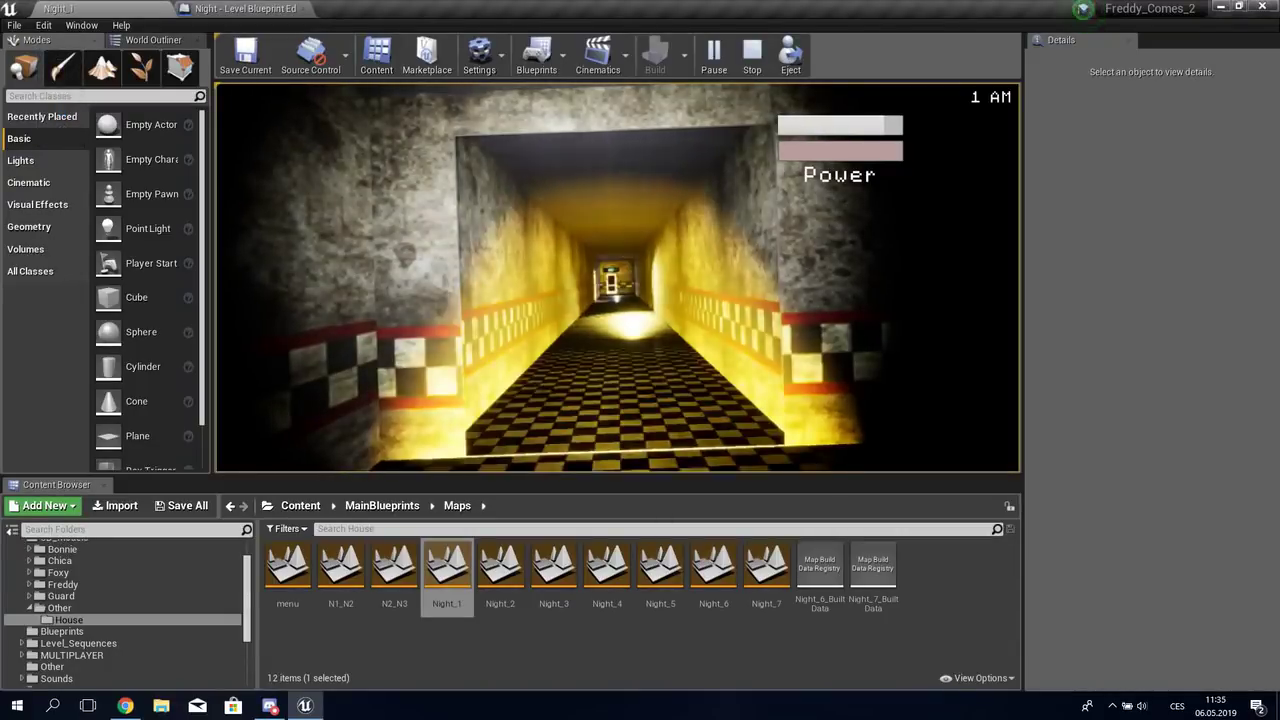
key("a")
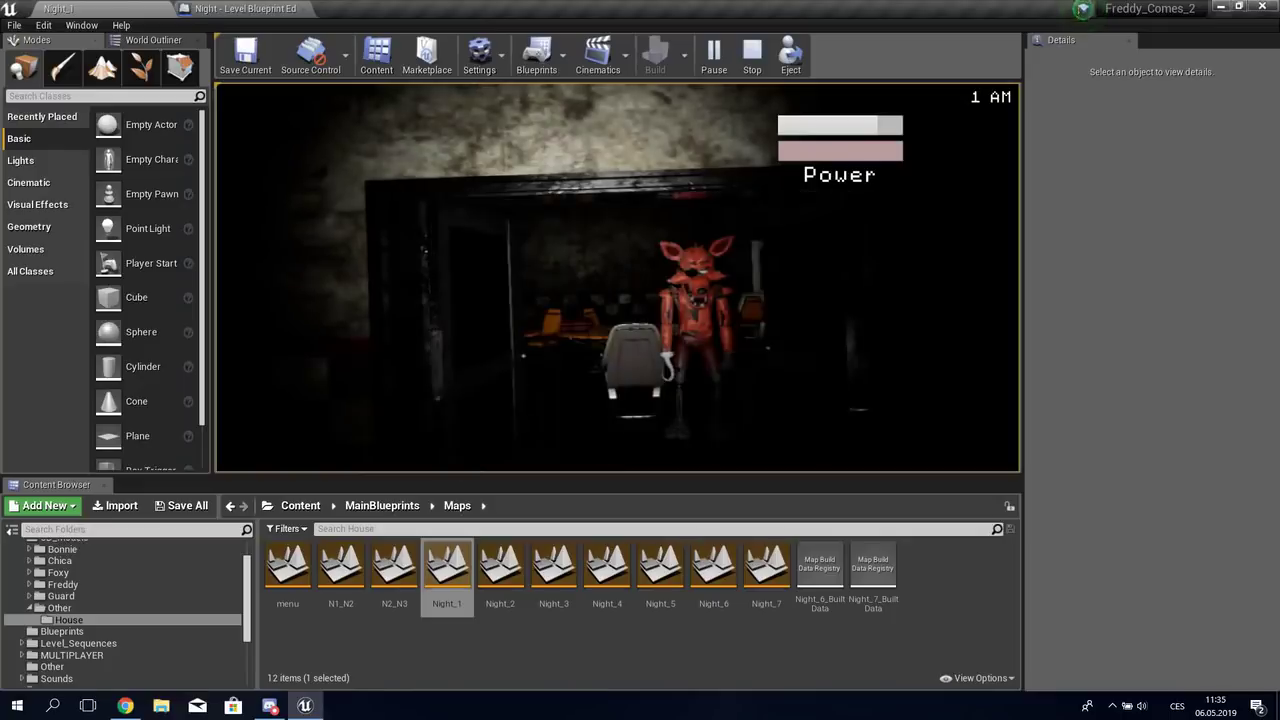
key("d")
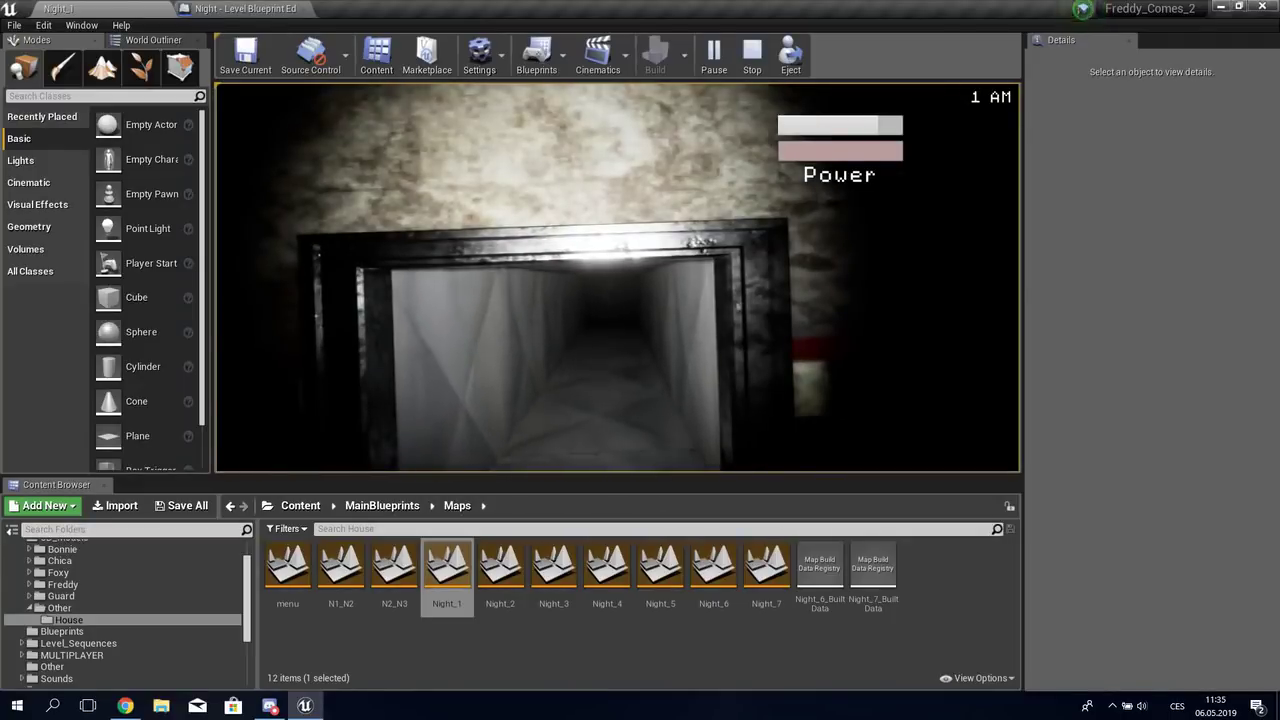
key("d")
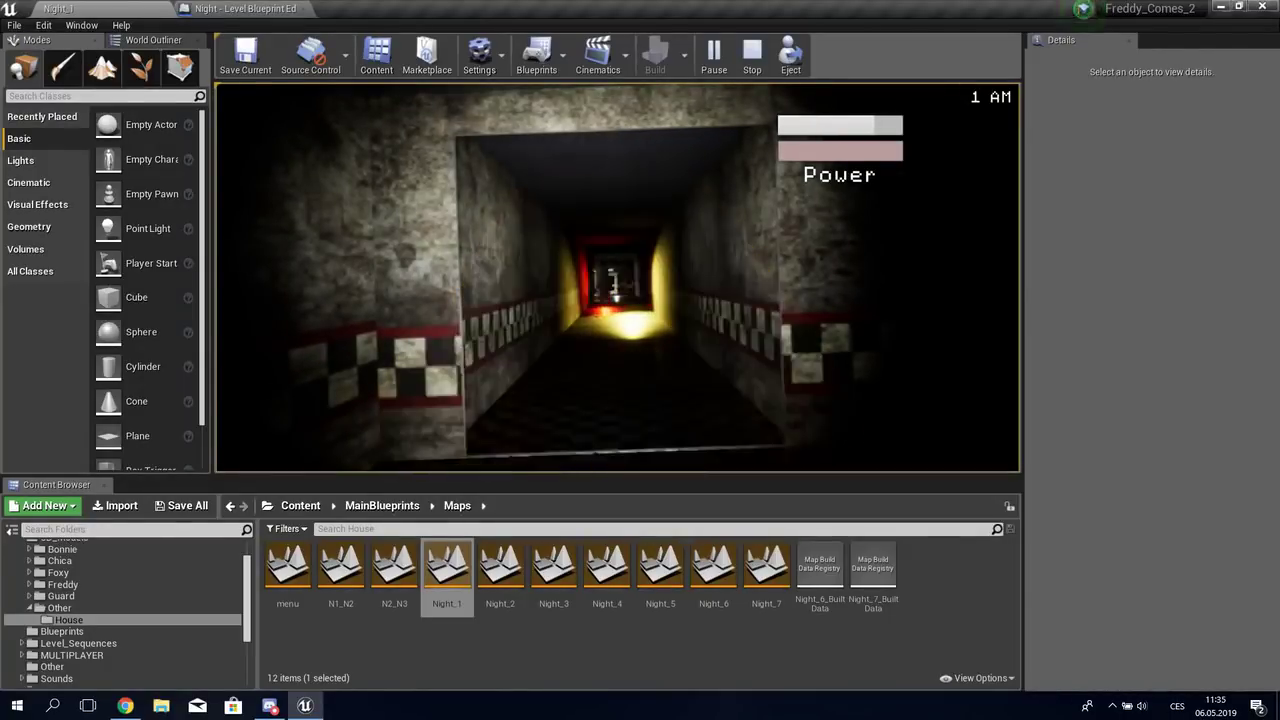
Step: Turn to Foxy's doorway and open and close its doors
key("a")
key("d")
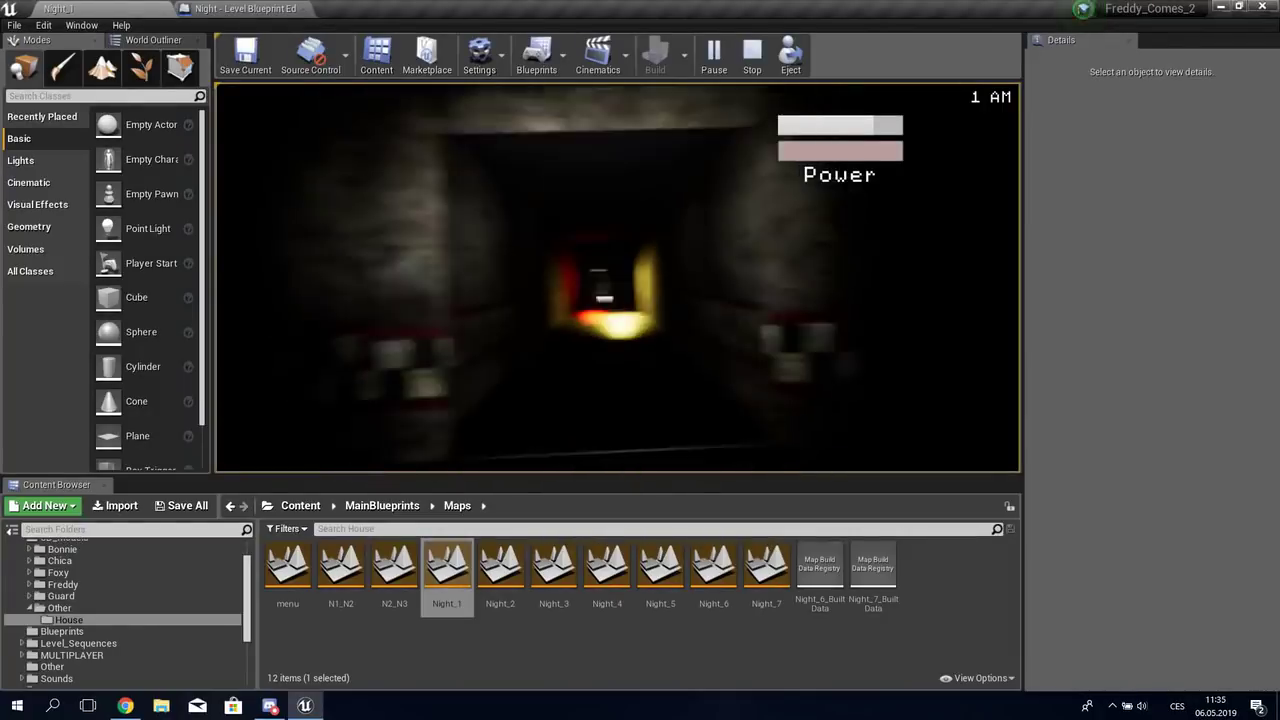
key("a")
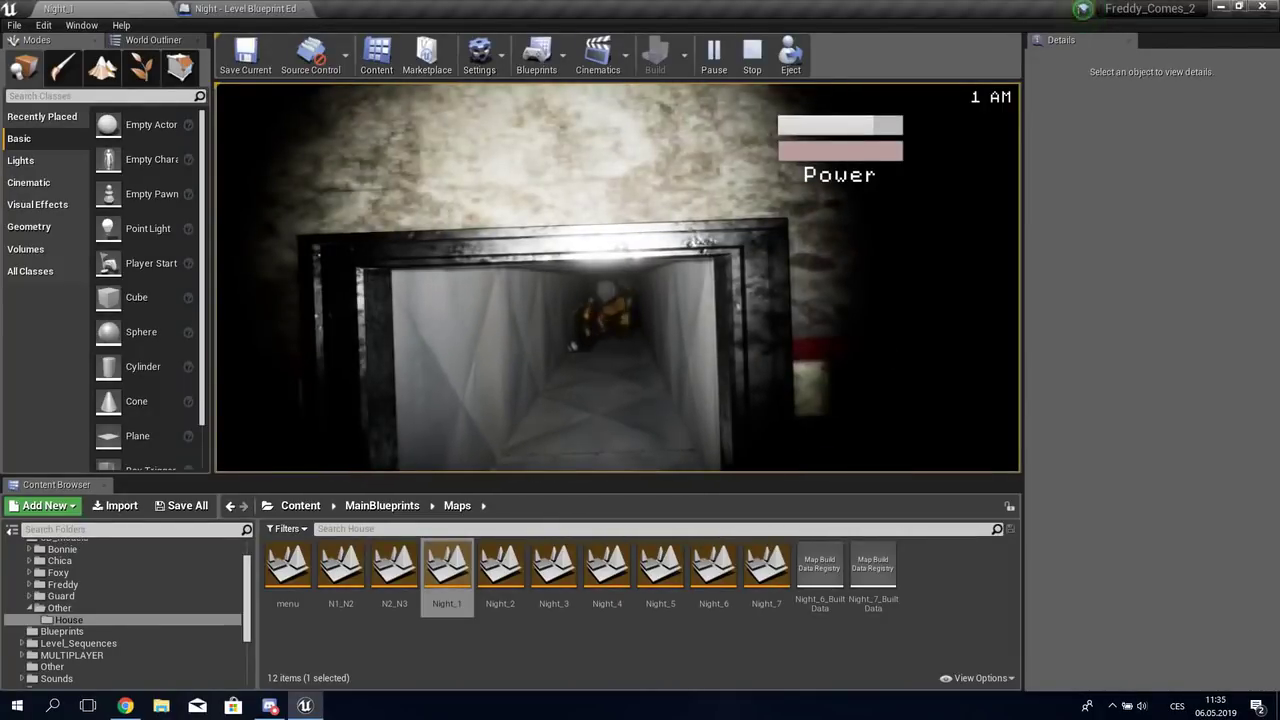
key("a")
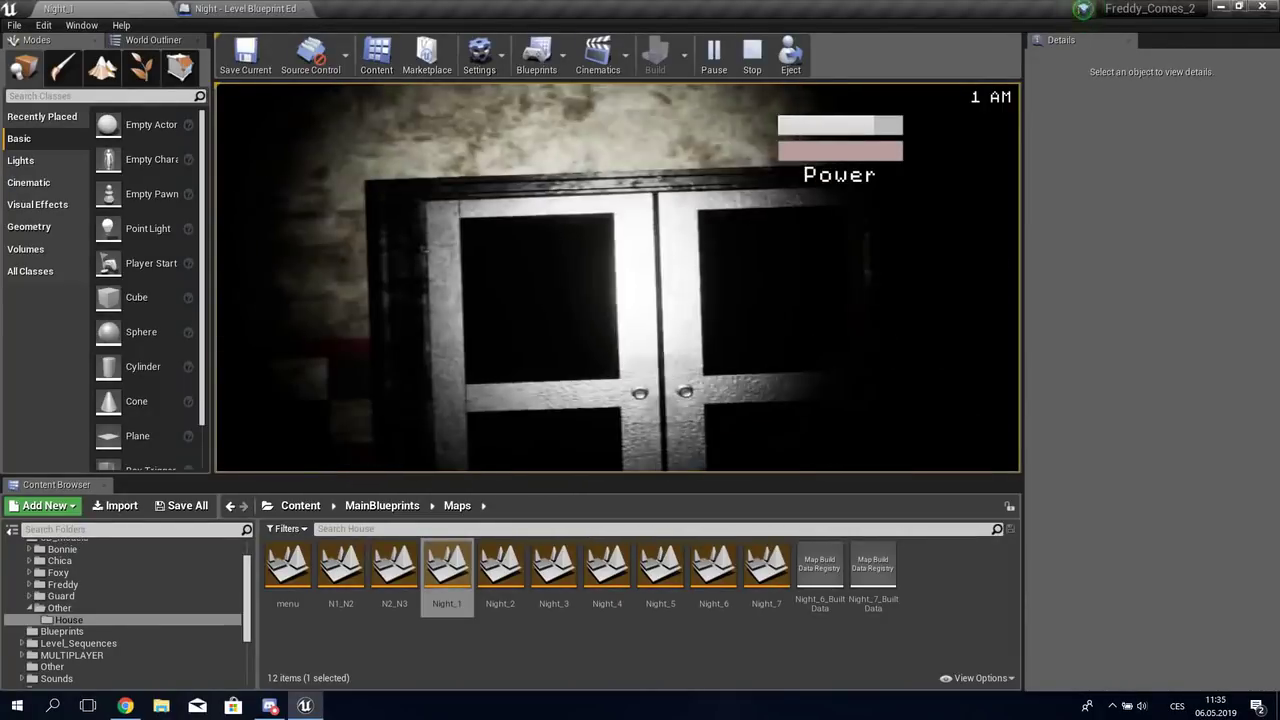
key("d")
Step: Press the red desk button, check Foxy's doorway, then press the button again
key("s")
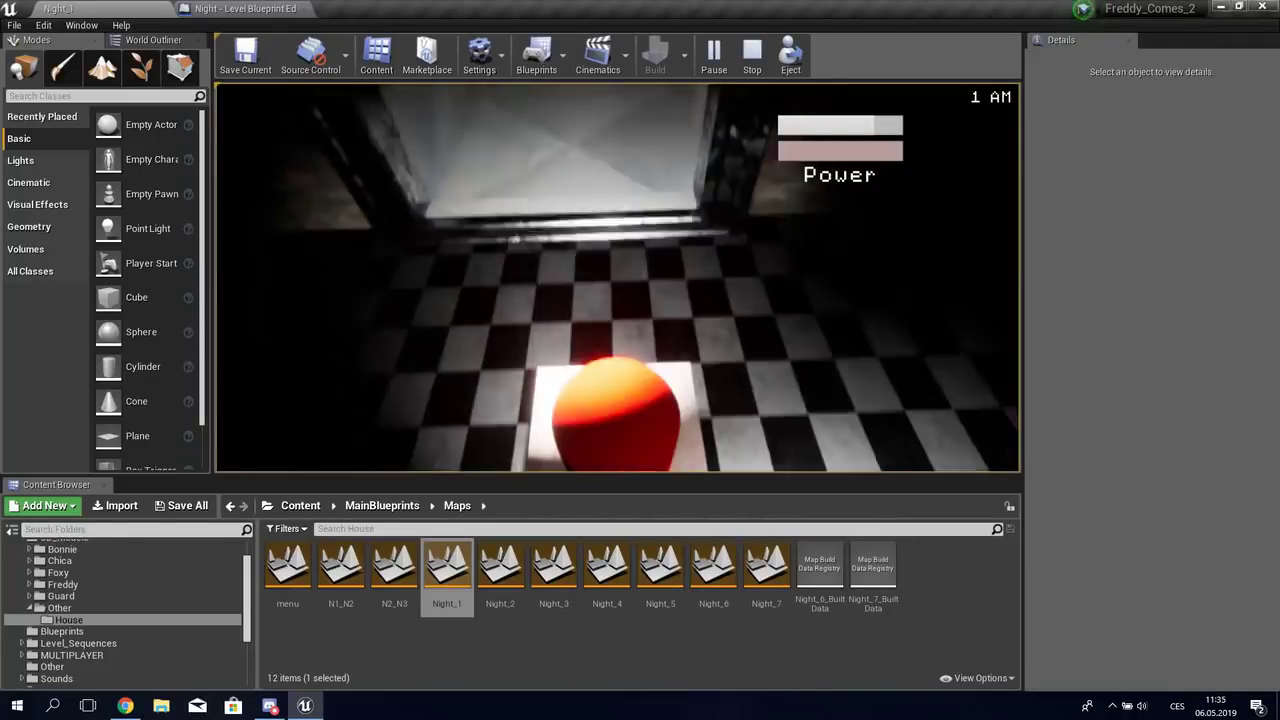
key("w")
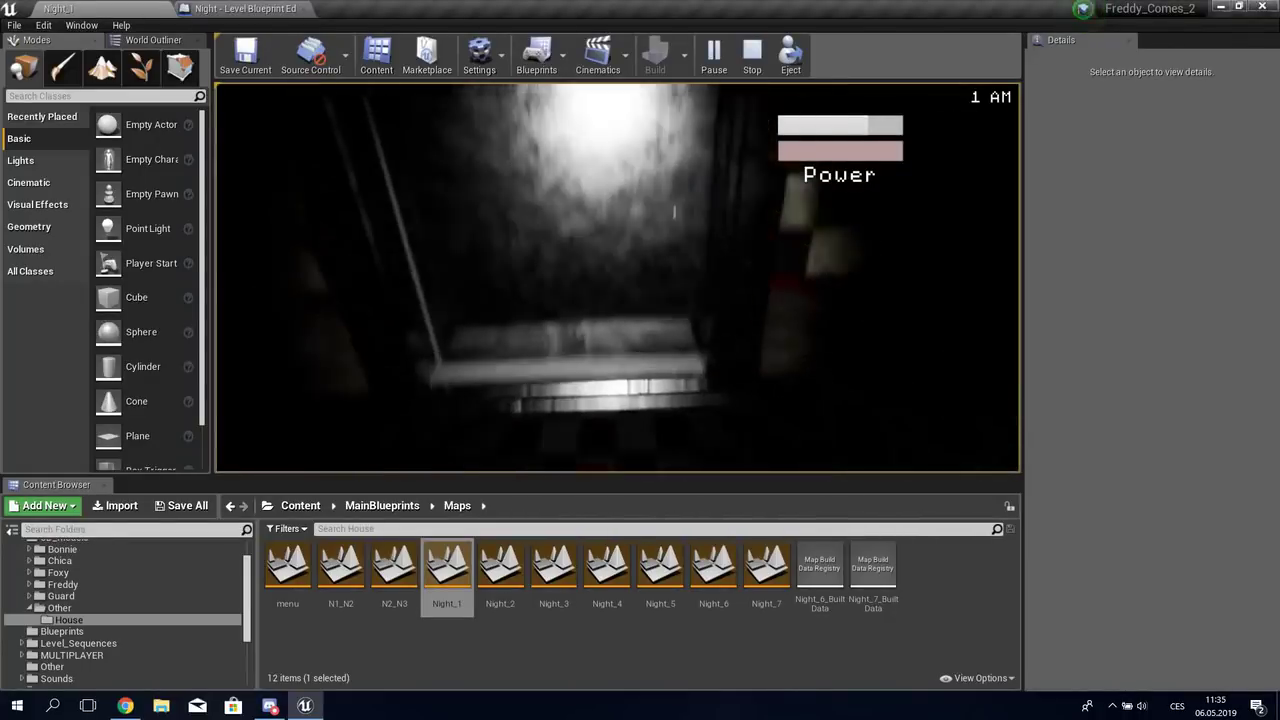
key("a")
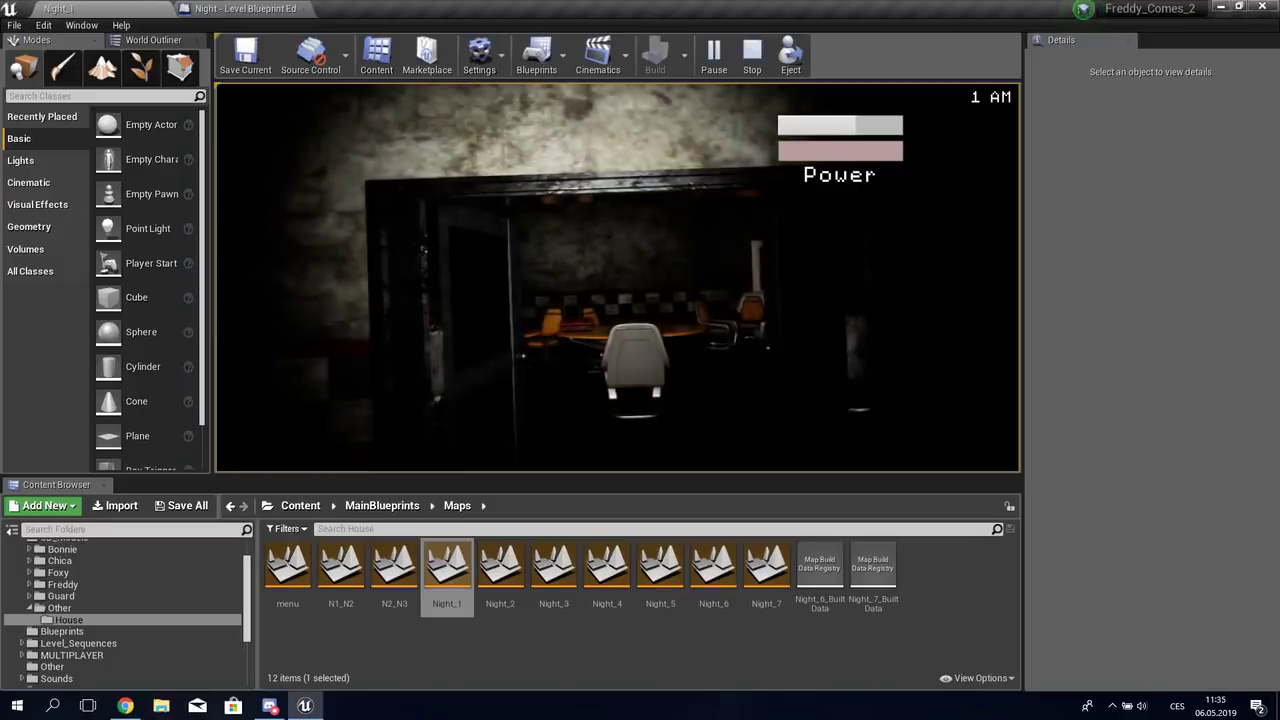
key("d")
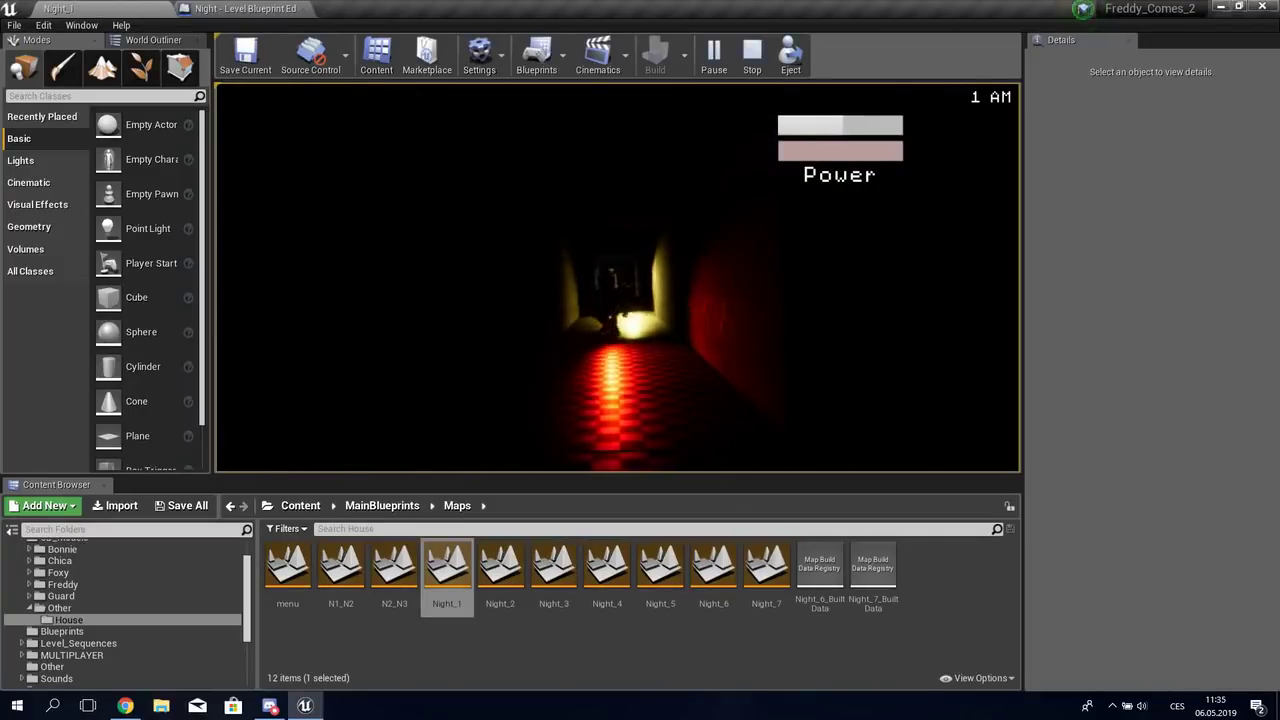
key("s")
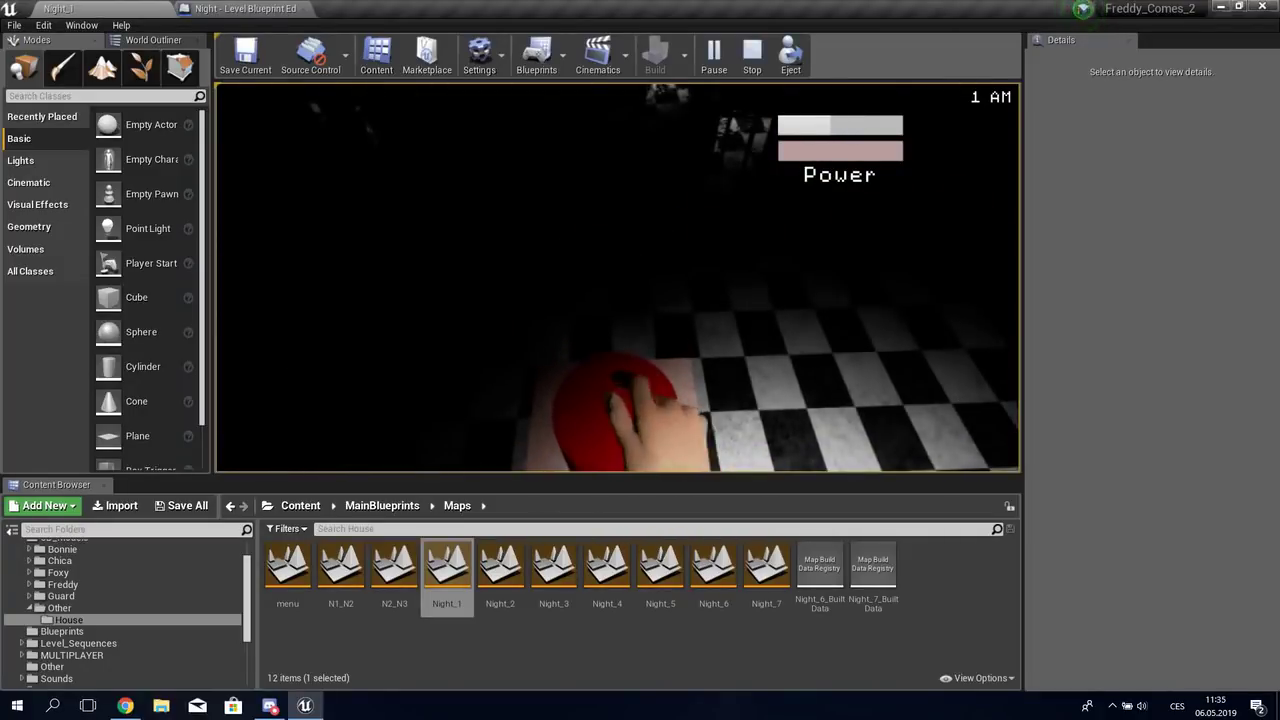
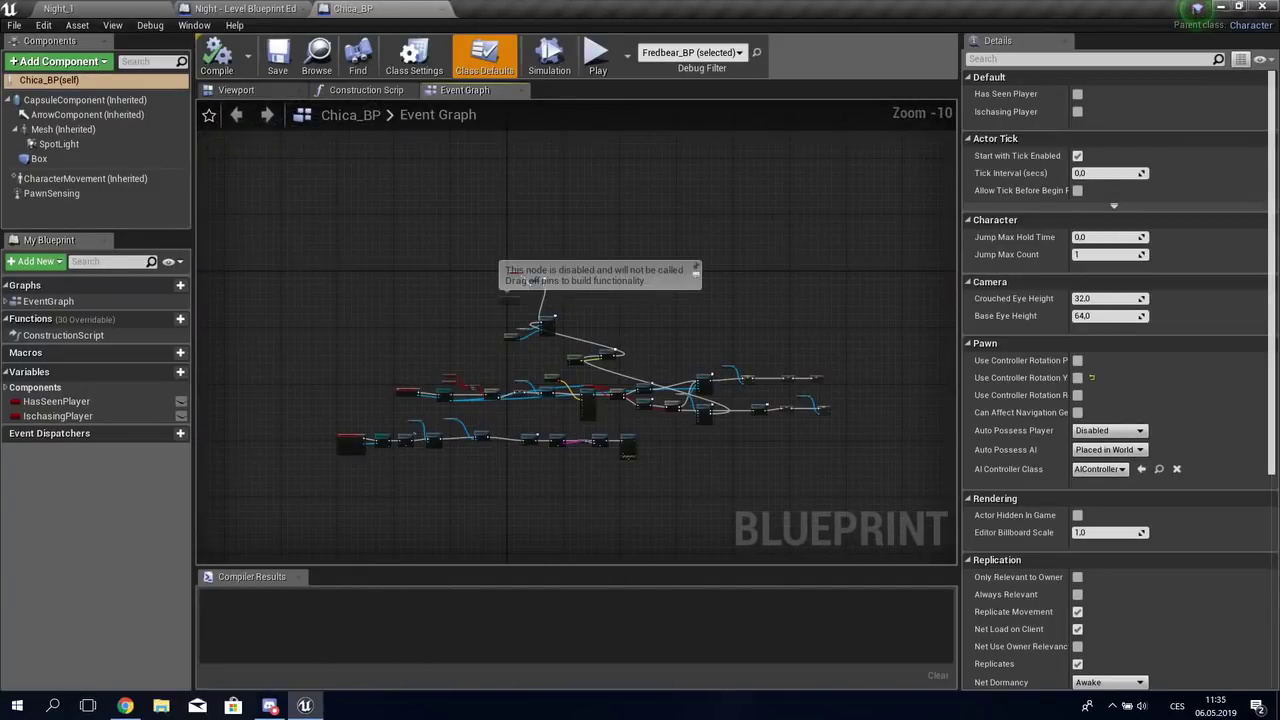
Step: Move the disabled overlap event node out of the way to the graph's upper left
scroll(516, 311, "up", 2)
scroll(516, 311, "up", 4)
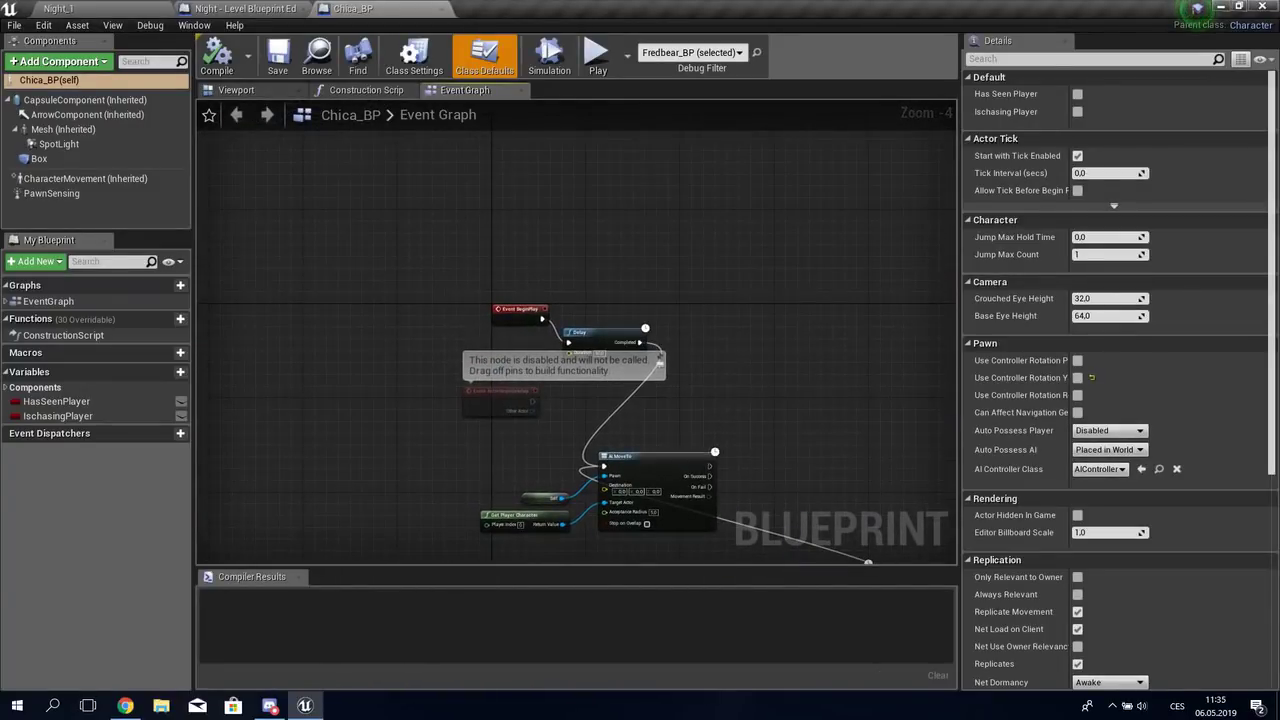
left_click_drag(500, 398, 296, 210)
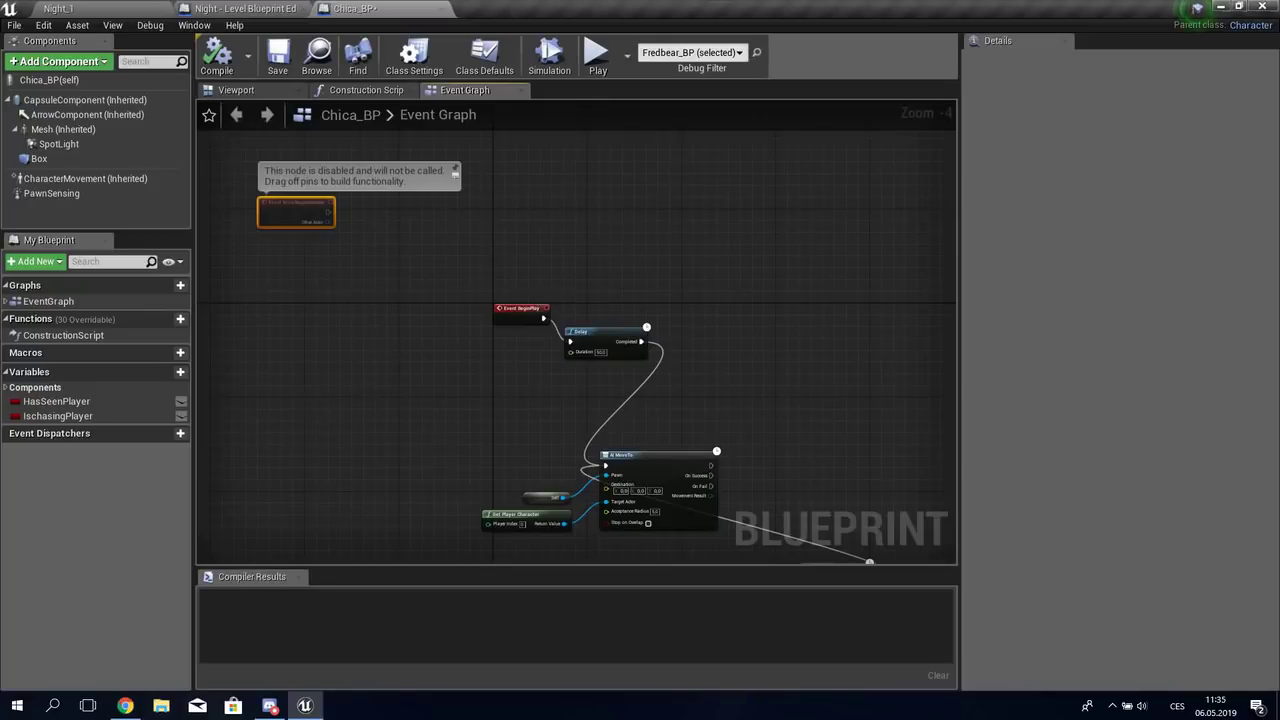
scroll(721, 339, "down", 4)
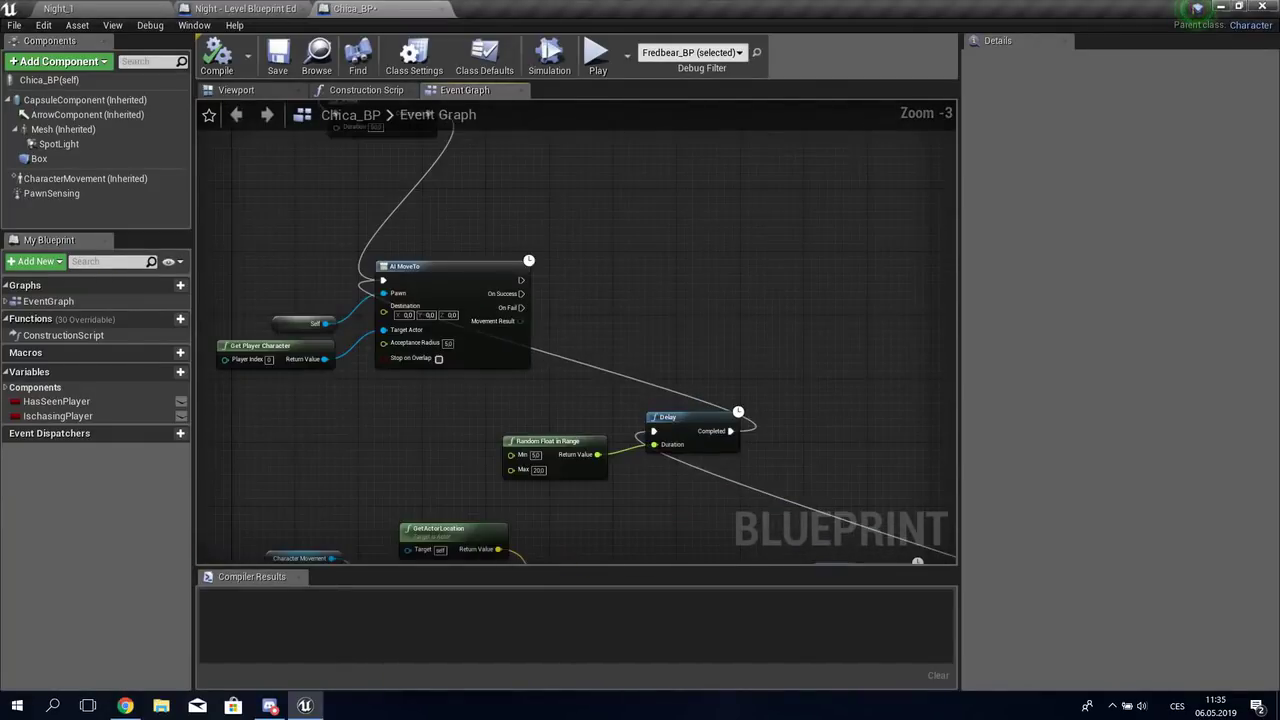
right_click_drag(581, 425, 583, 409)
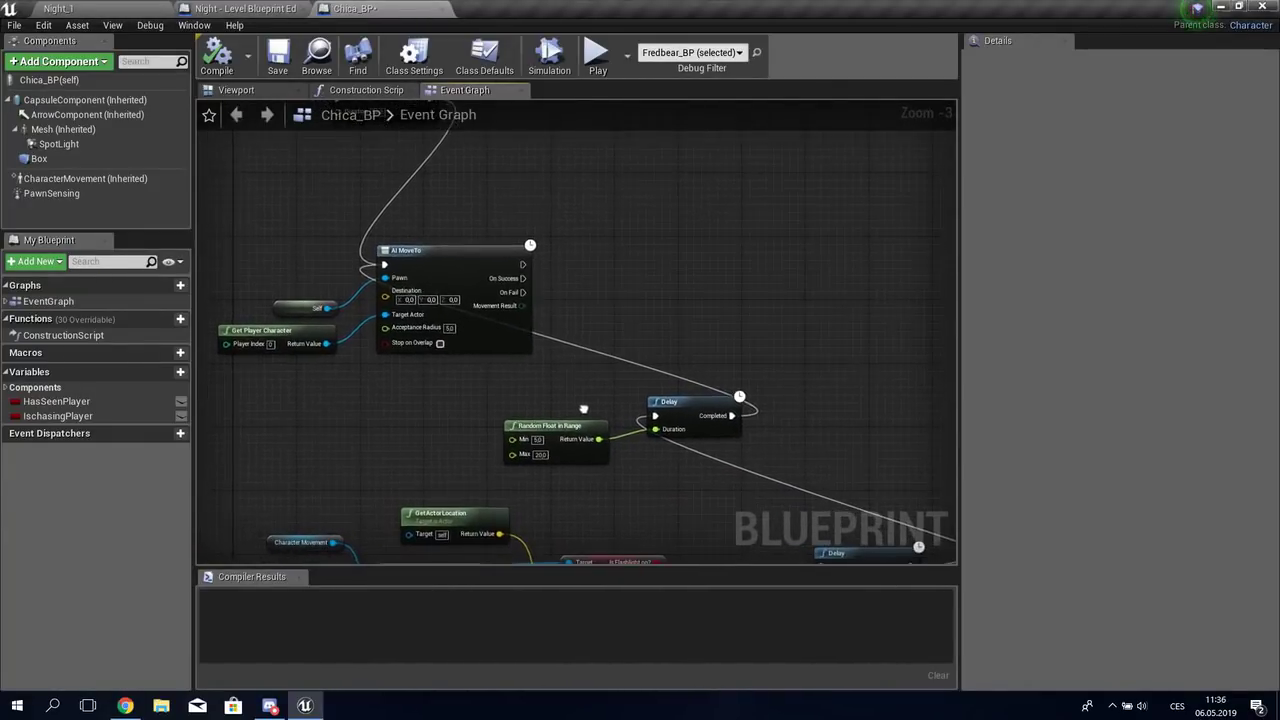
Step: Box-select Event BeginPlay and Delay together and shift them down-left
scroll(545, 450, "up", 3)
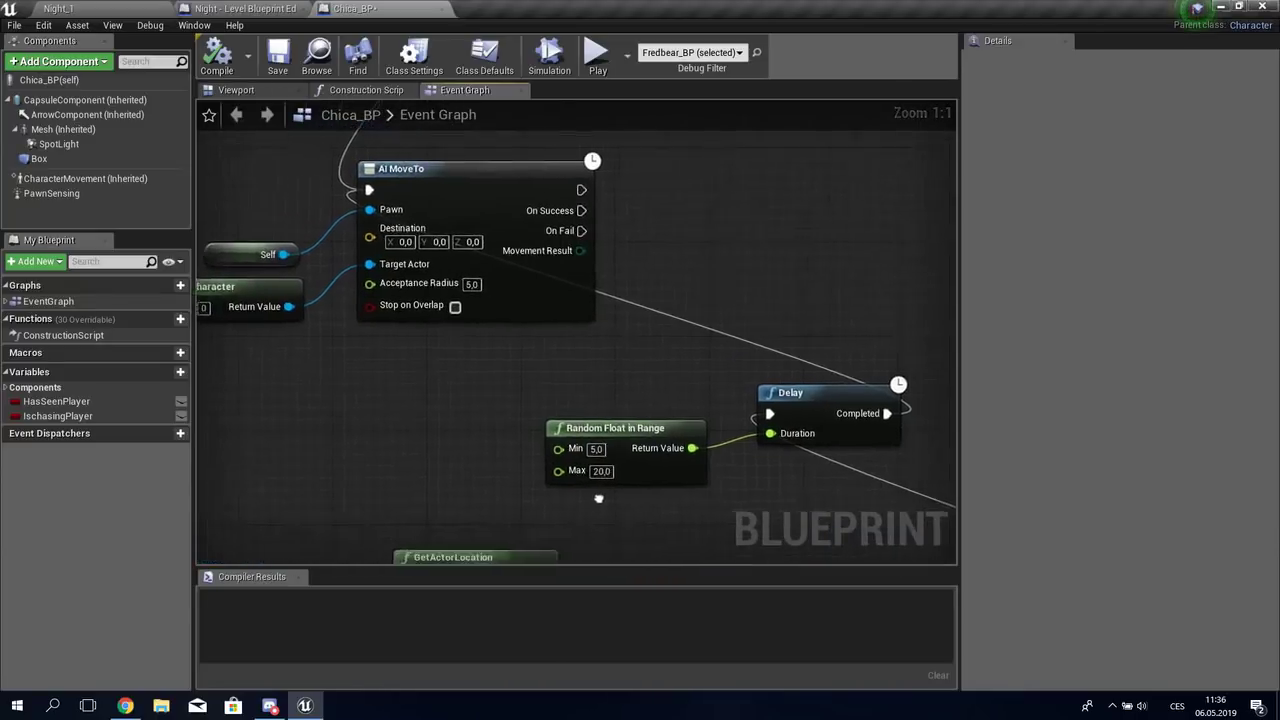
scroll(567, 417, "down", 3)
right_click_drag(540, 325, 689, 541)
mouse_move(447, 210)
left_mouse_down()
mouse_move(541, 307)
mouse_move(410, 390)
left_mouse_up()
left_click(545, 491)
scroll(545, 491, "up", 3)
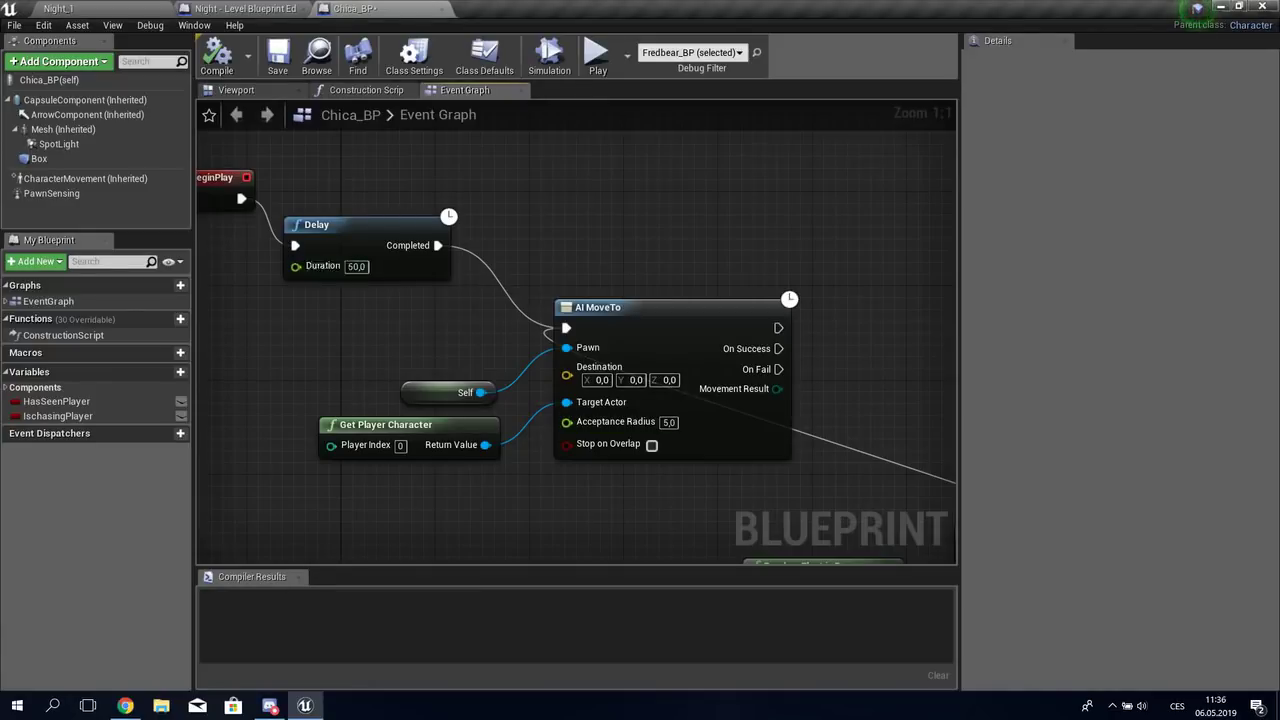
right_click_drag(789, 298, 354, 110)
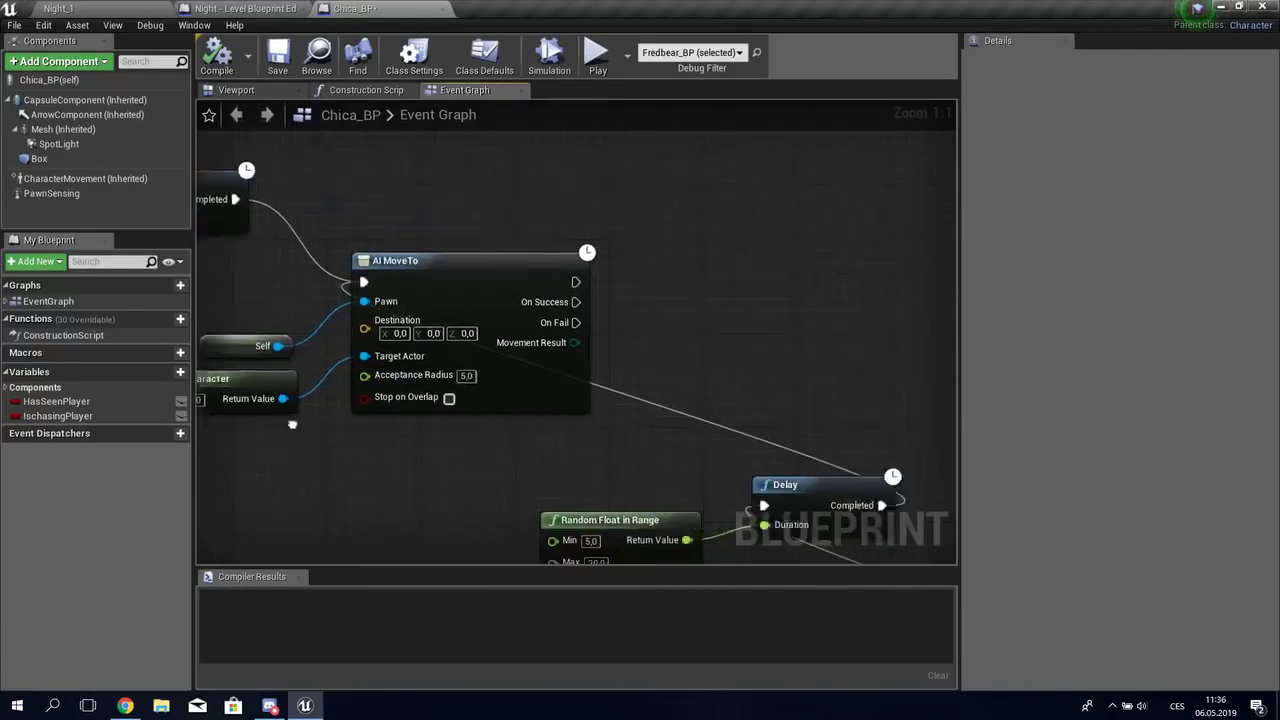
left_click_drag(350, 315, 617, 519)
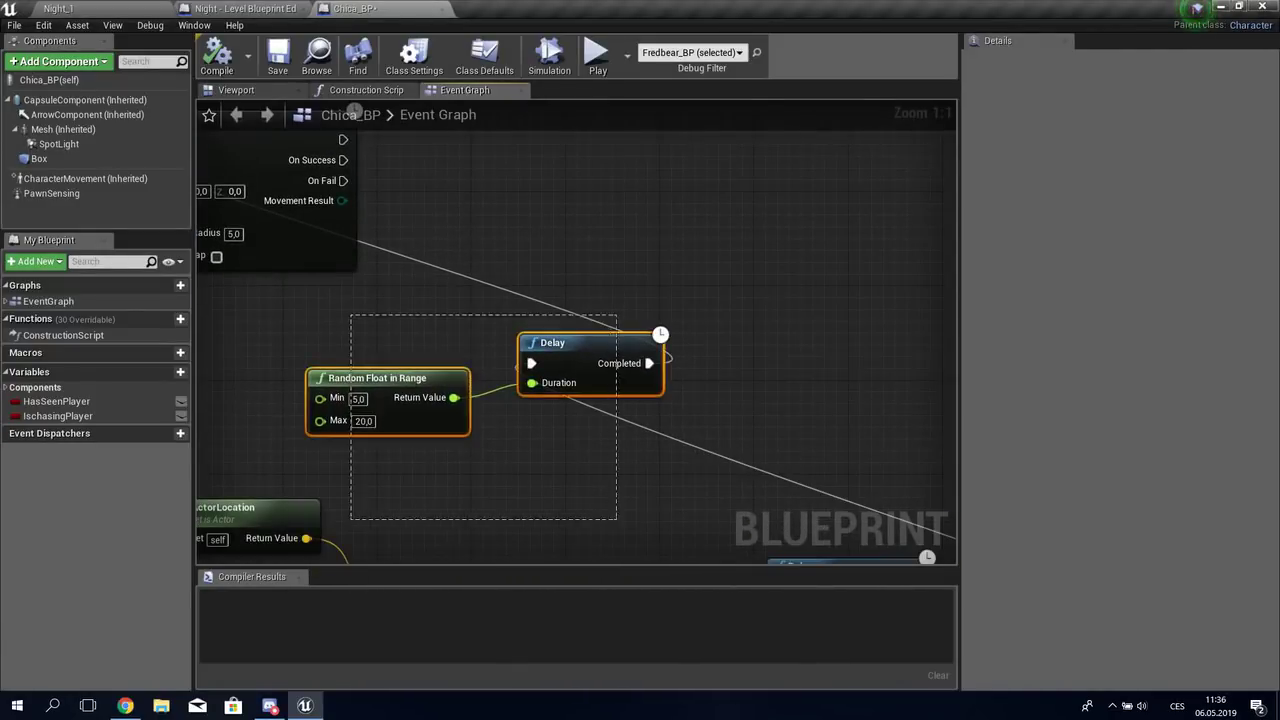
left_click_drag(320, 288, 625, 525)
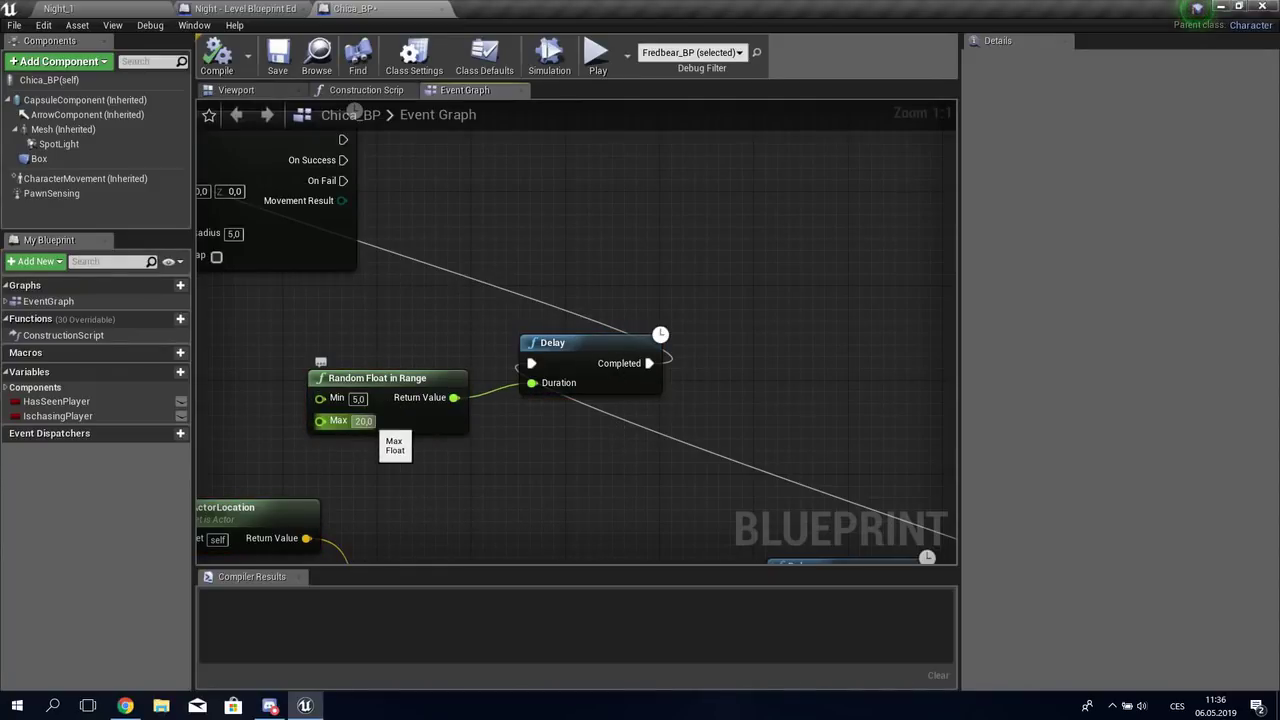
scroll(354, 110, "down", 2)
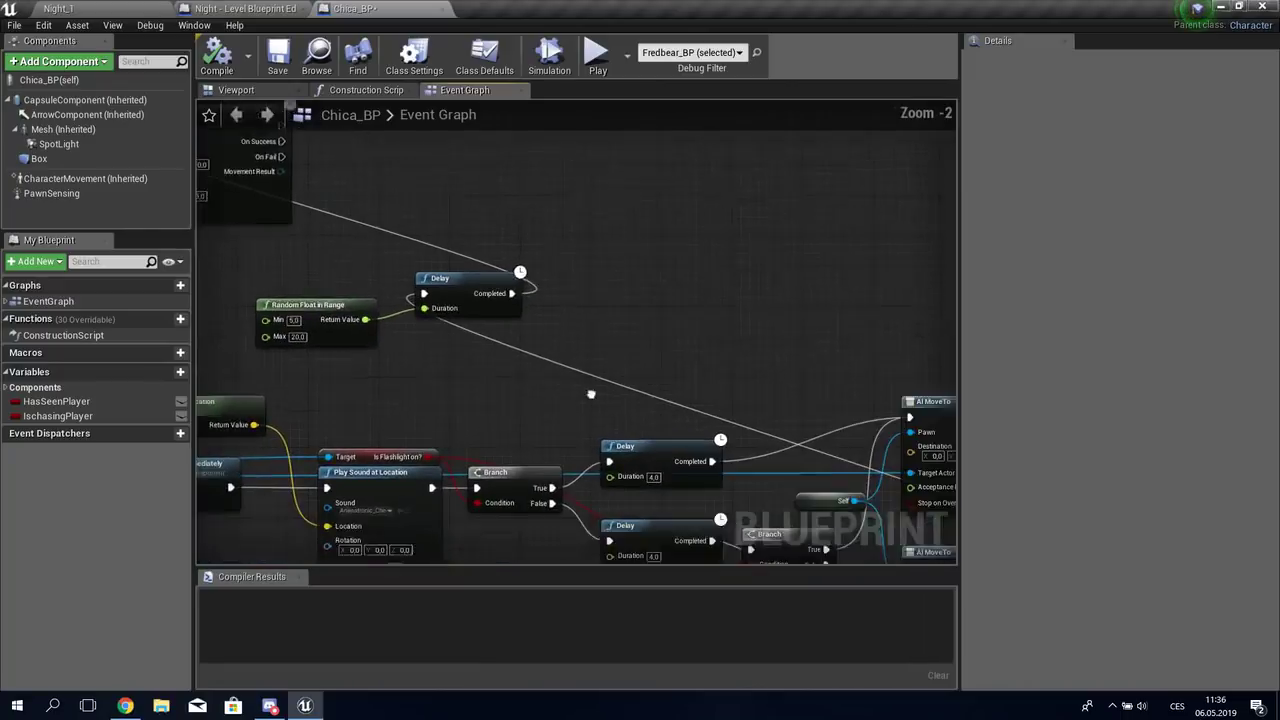
mouse_move(590, 366)
right_mouse_down()
mouse_move(694, 429)
mouse_move(454, 360)
mouse_move(426, 339)
mouse_move(844, 461)
right_mouse_up()
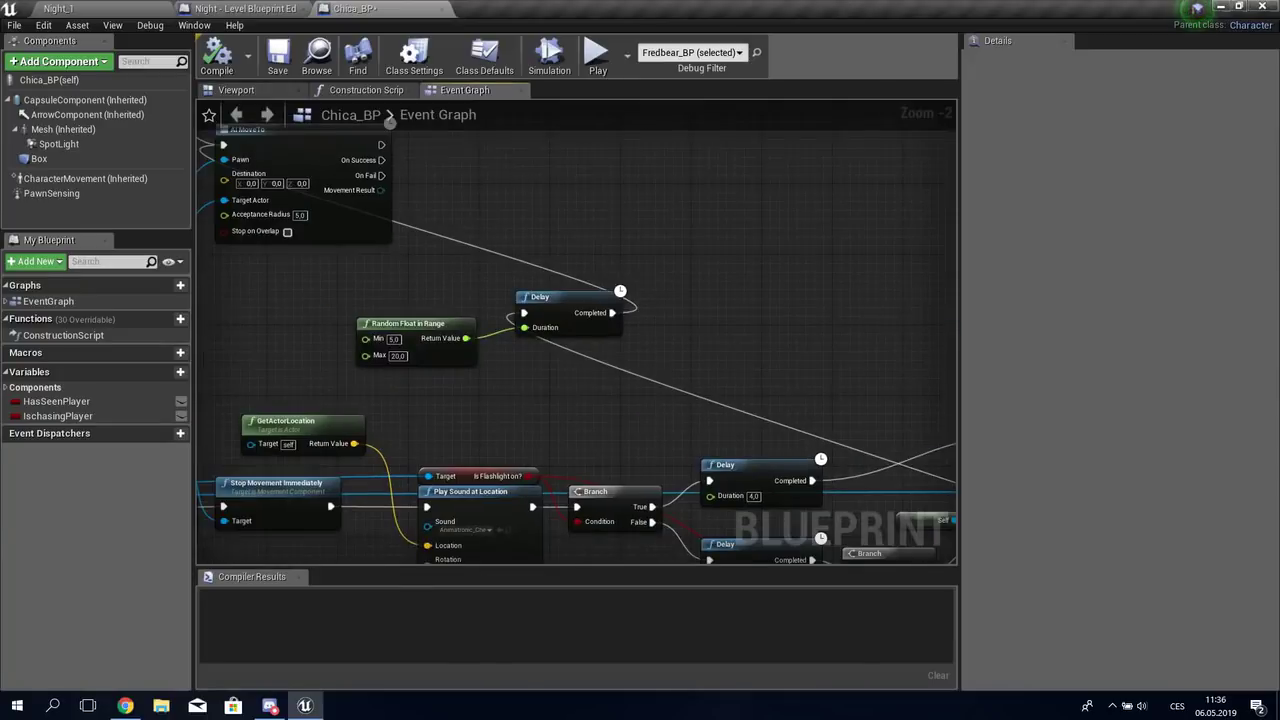
right_click_drag(593, 328, 762, 418)
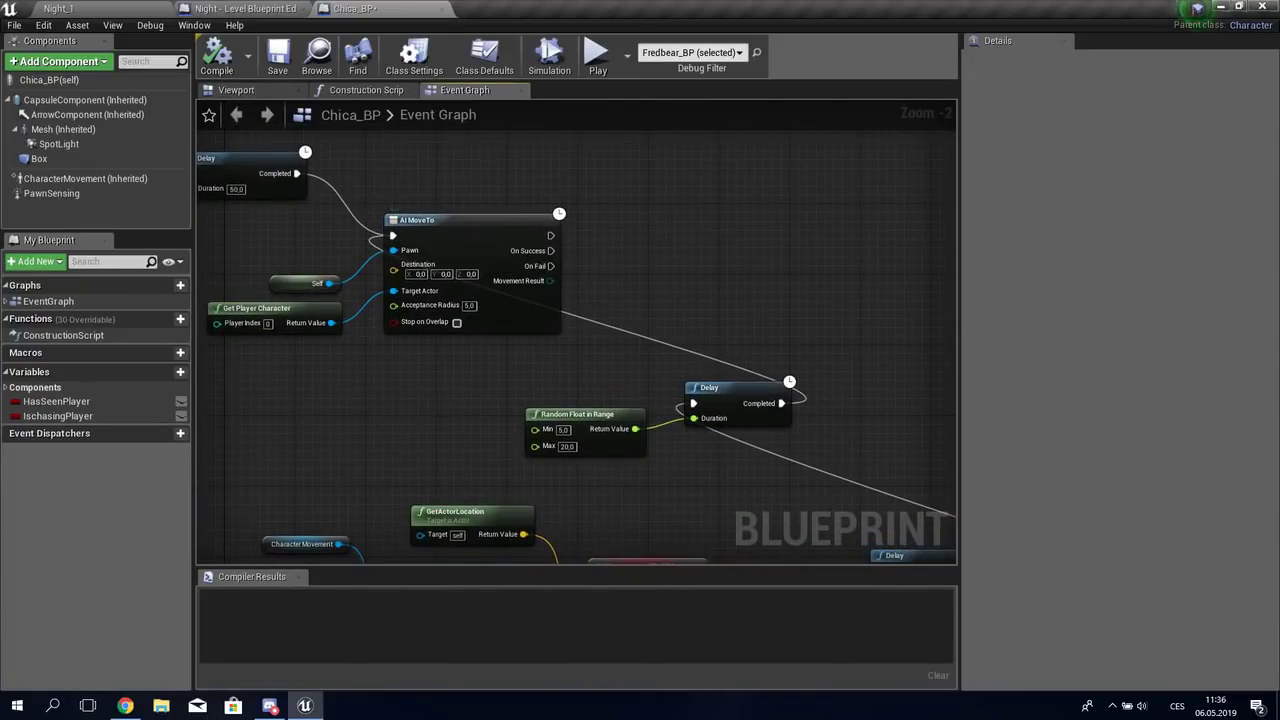
mouse_move(393, 209)
right_mouse_down()
mouse_move(279, 196)
mouse_move(222, 167)
mouse_move(374, 253)
right_mouse_up()
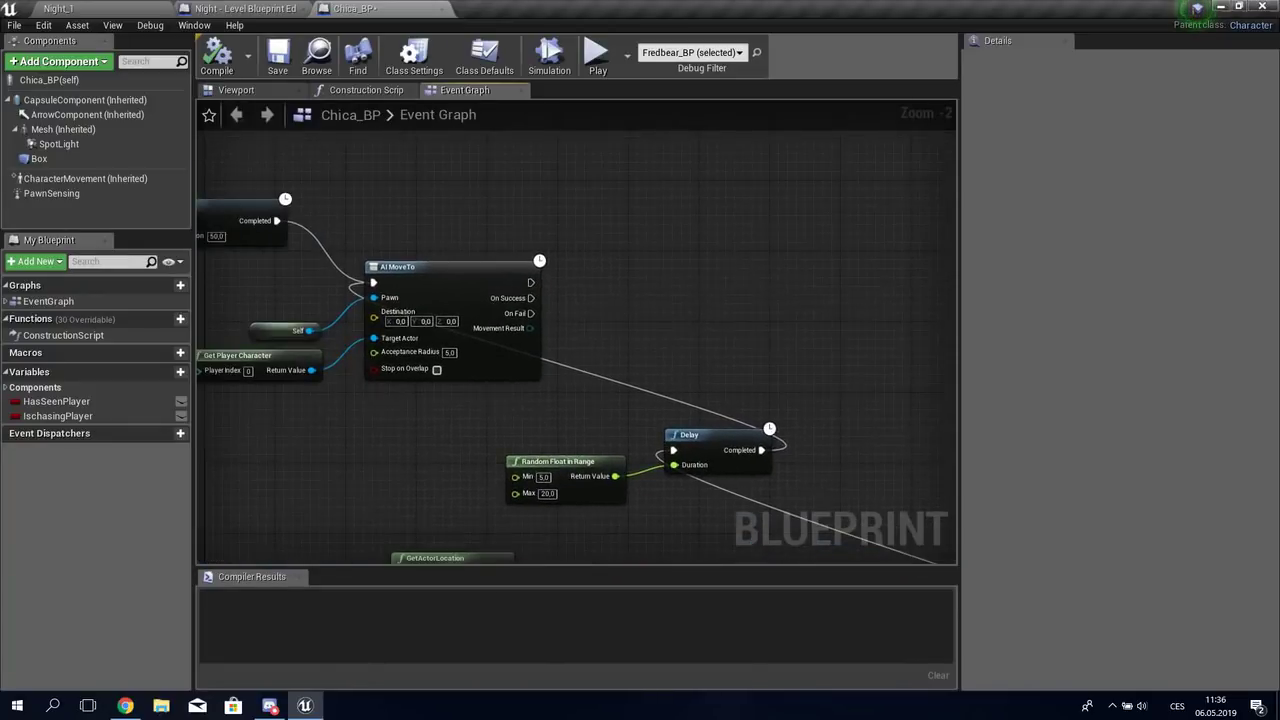
mouse_move(531, 283)
left_mouse_down()
mouse_move(571, 306)
mouse_move(531, 283)
left_mouse_up()
right_click_drag(531, 283, 614, 248)
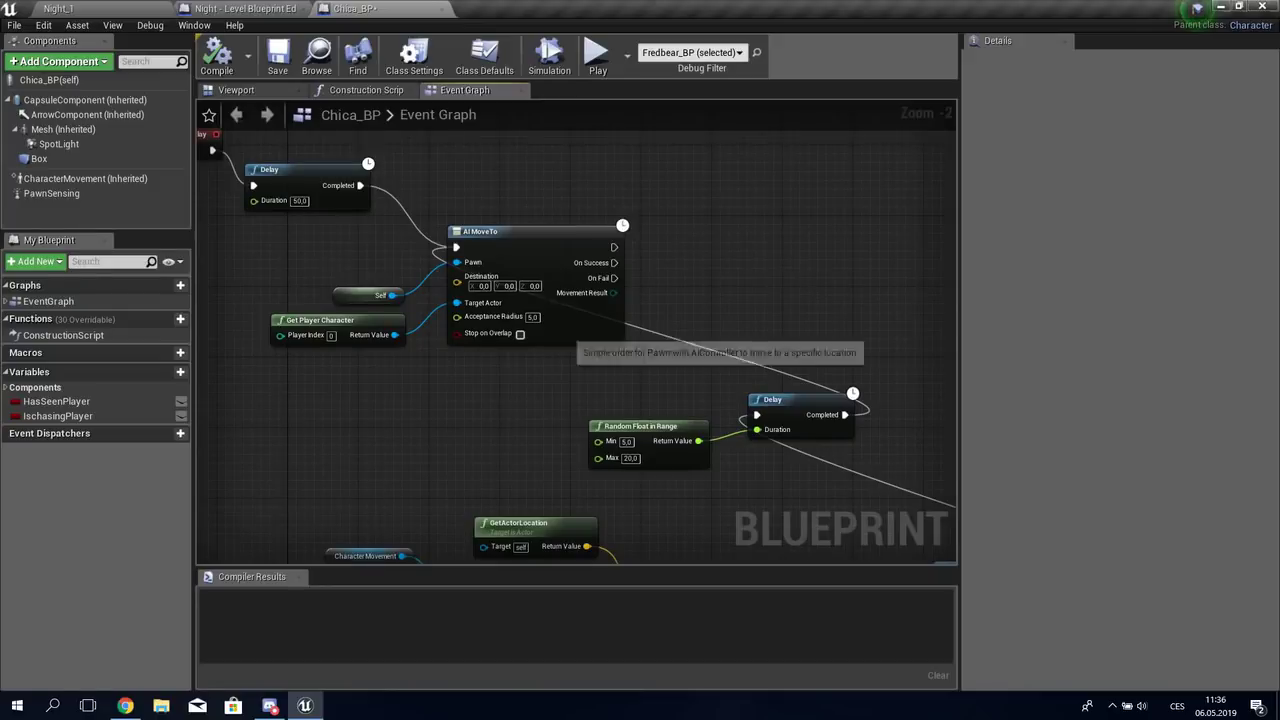
scroll(416, 202, "down", 3)
right_click_drag(416, 202, 774, 202)
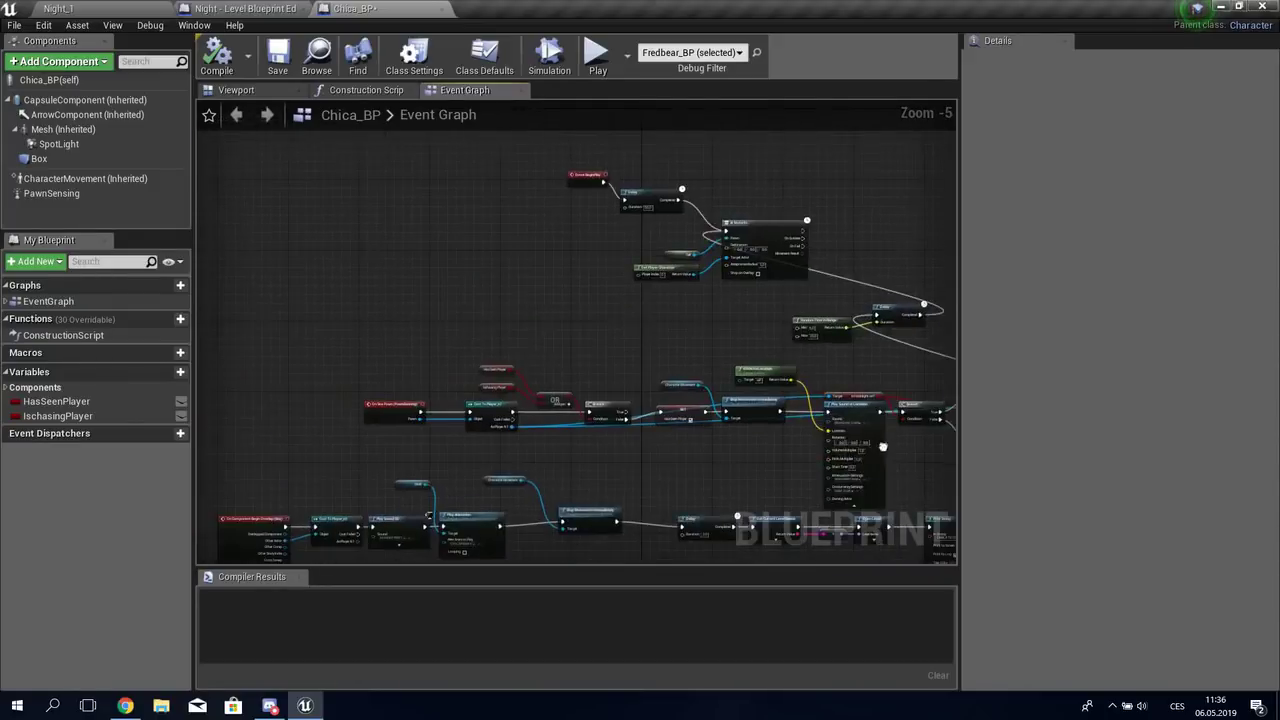
scroll(576, 330, "up", 5)
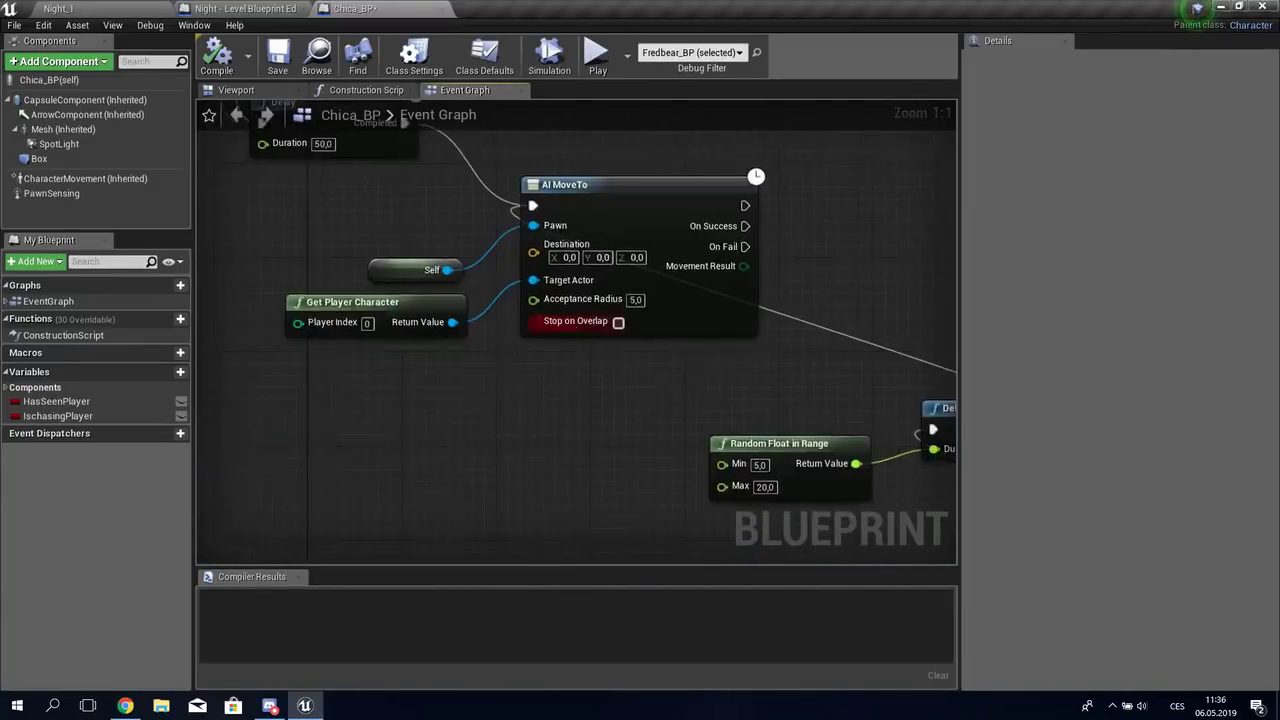
right_click_drag(260, 480, 940, 190)
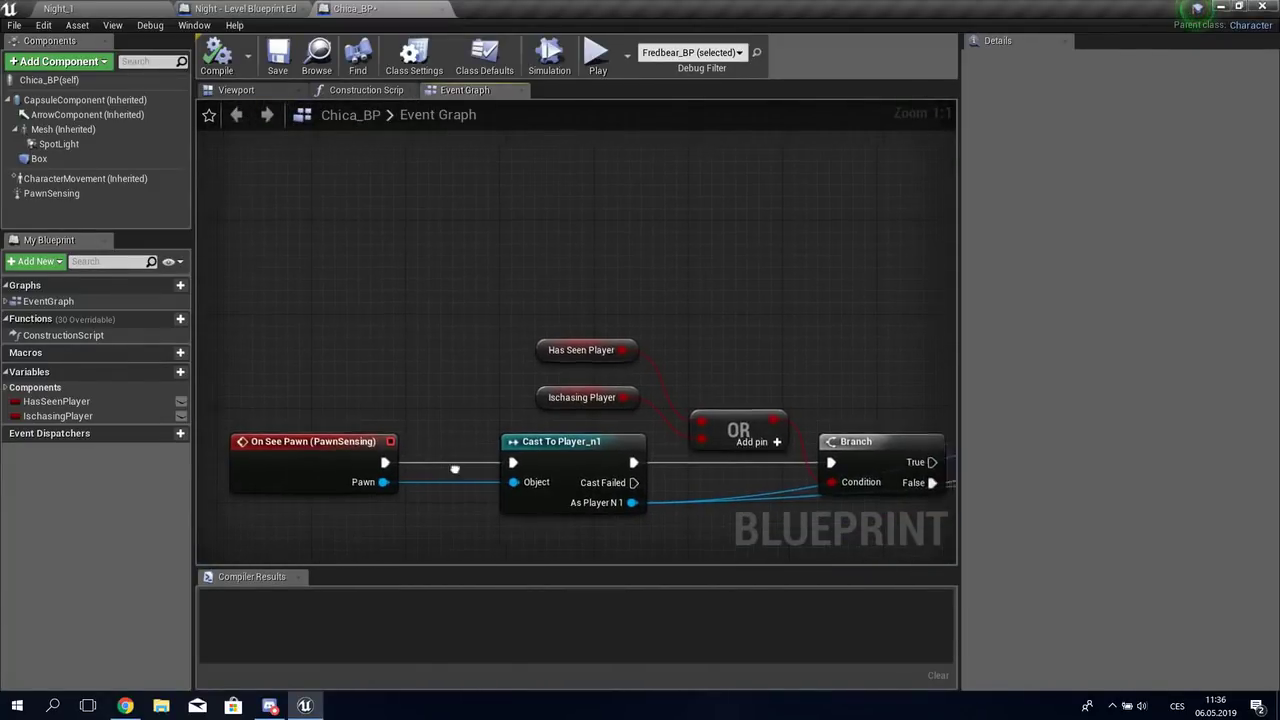
Step: Center the On See Pawn and Cast To nodes and bring the Branch node into view
right_click_drag(600, 450, 710, 422)
left_click_drag(391, 376, 671, 488)
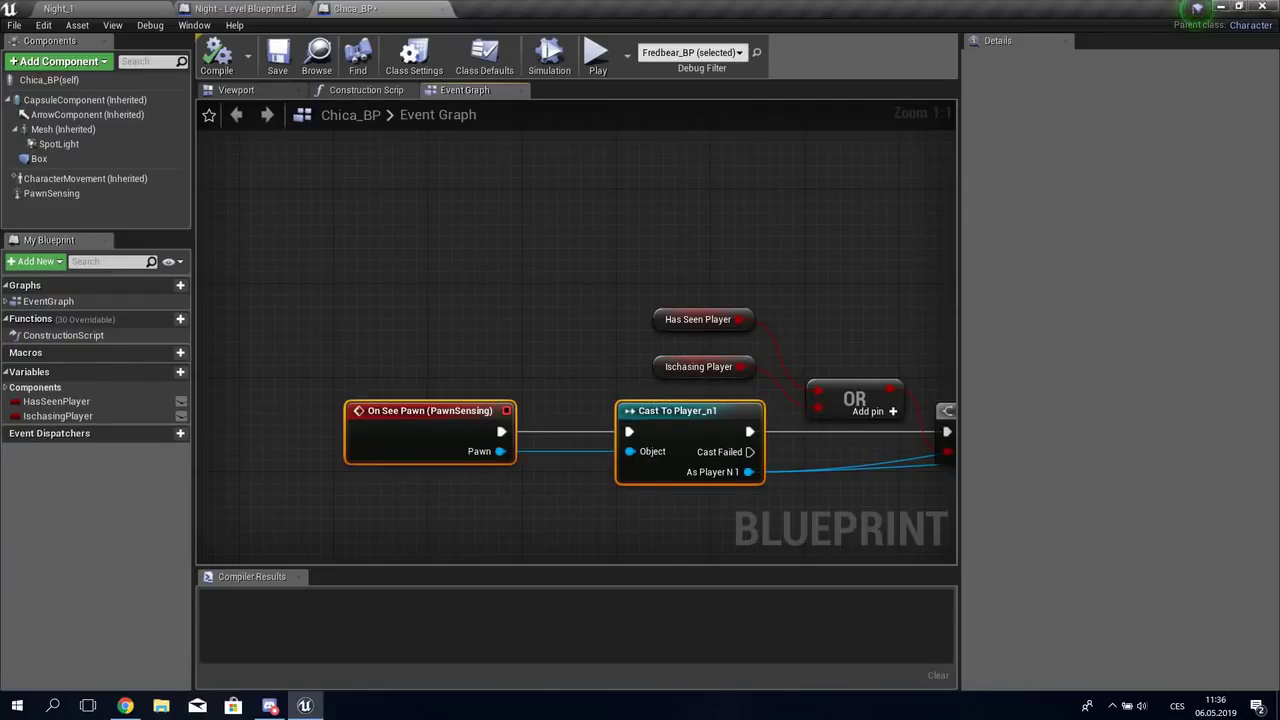
left_click(430, 250)
mouse_move(600, 300)
right_mouse_down()
mouse_move(449, 296)
mouse_move(506, 302)
right_mouse_up()
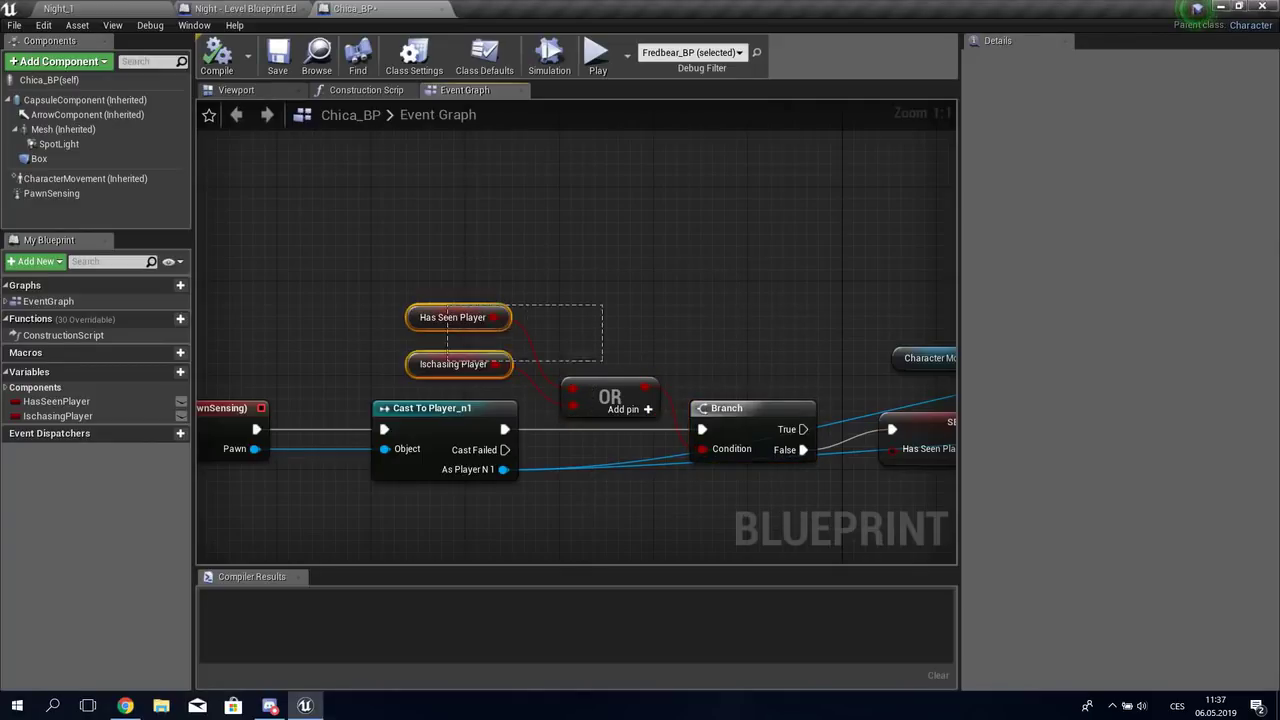
Step: Inspect the Has Seen Player and Ischasing Player variable nodes, then clear the selection
left_click(452, 317)
left_click(452, 260)
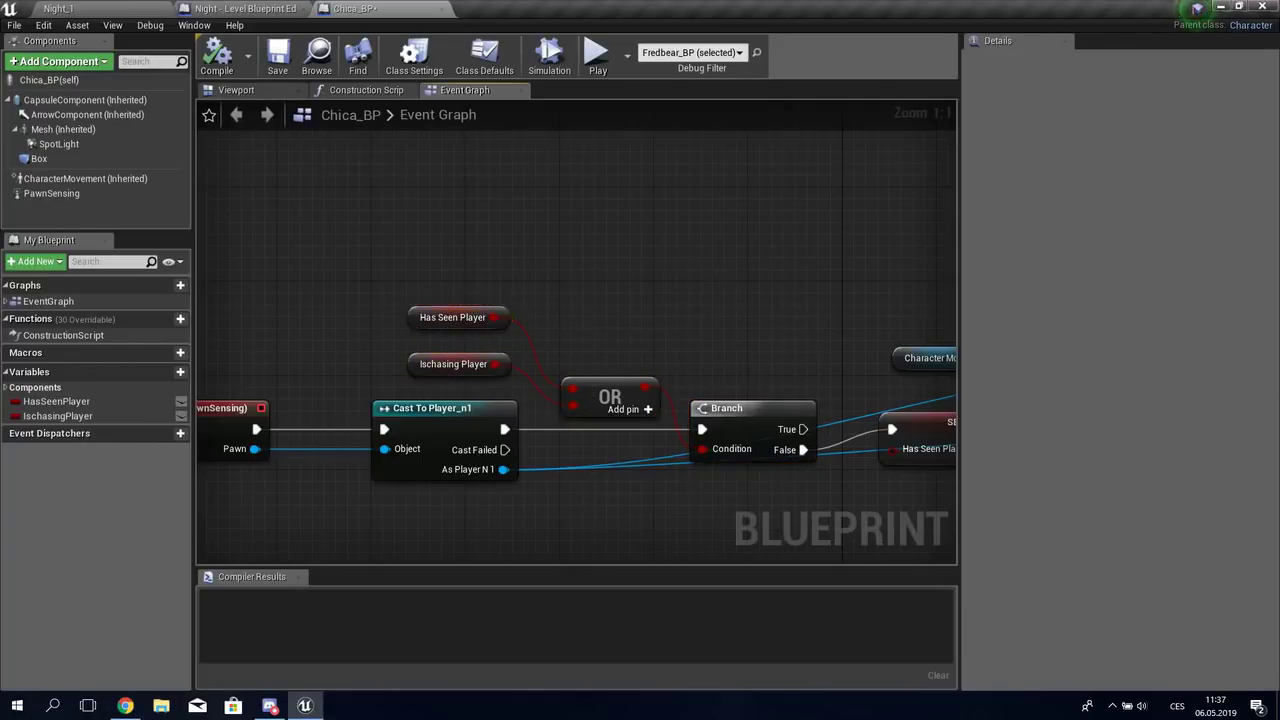
left_click_drag(362, 252, 634, 331)
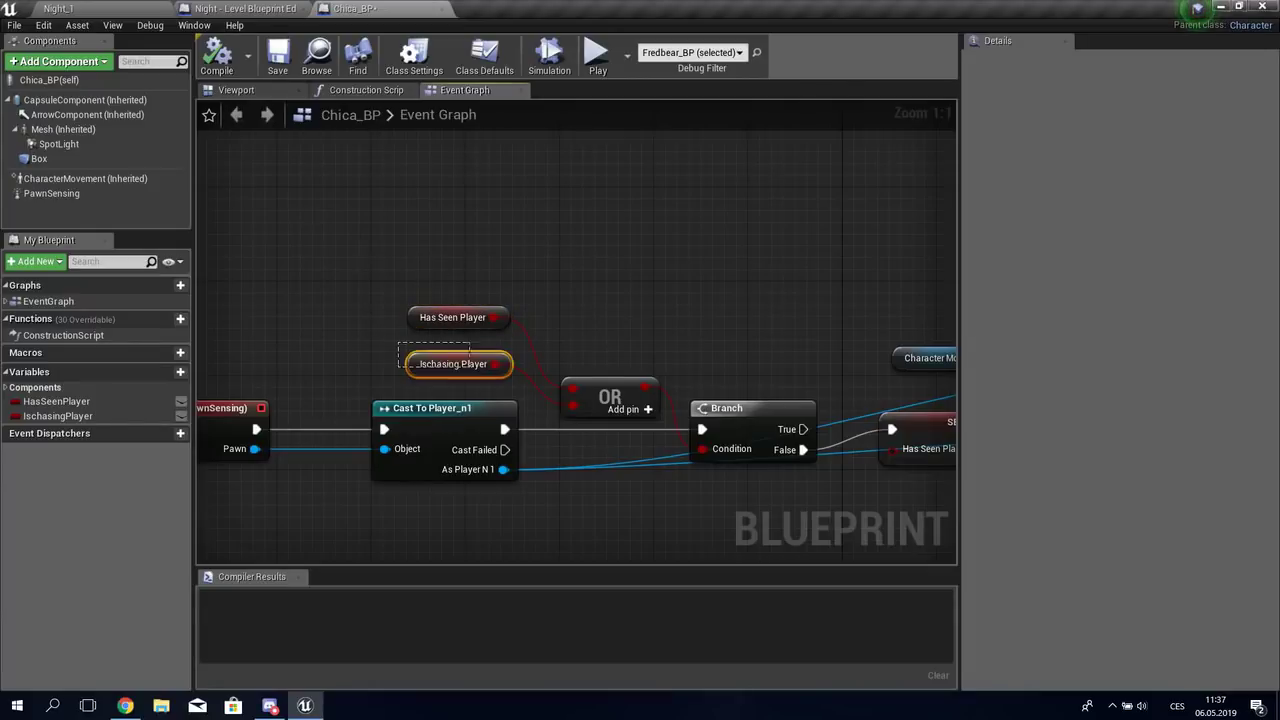
left_click_drag(545, 389, 568, 404)
key("Escape")
Step: Bring the SET, Character Movement, Stop Movement Immediately and Random Float in Range nodes into view
left_click(70, 8)
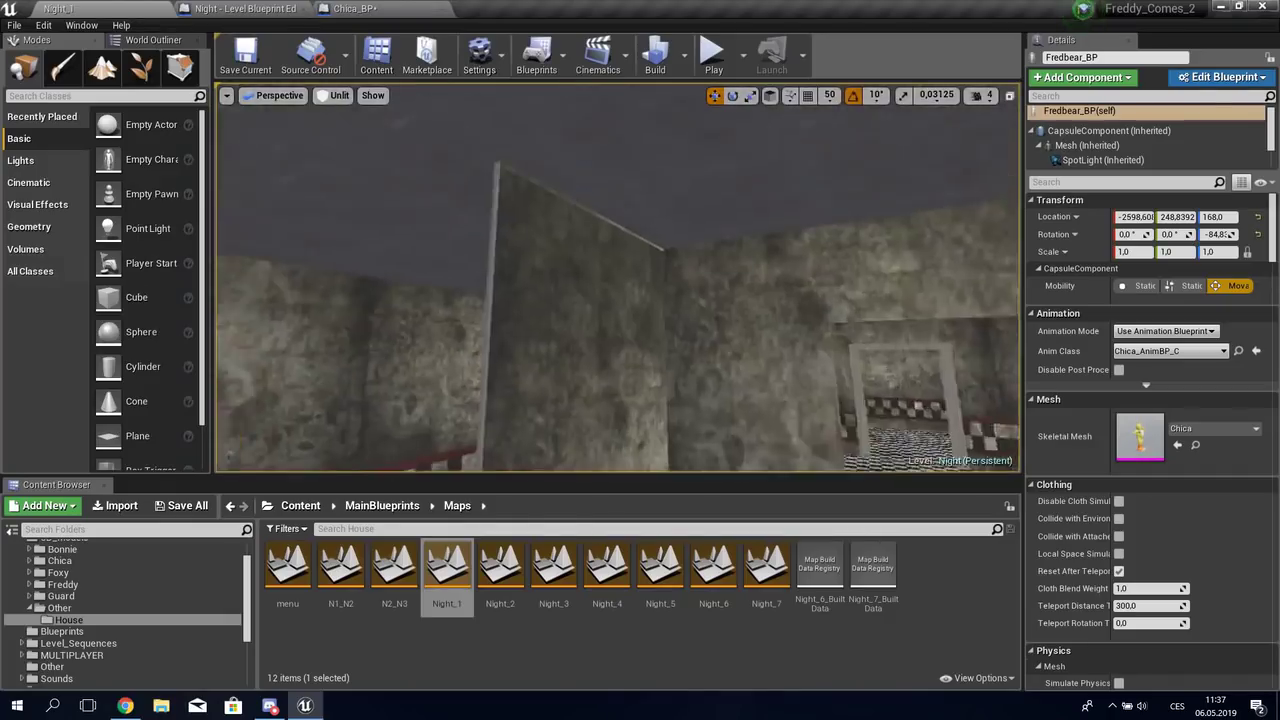
left_click(355, 8)
right_click_drag(700, 450, 383, 419)
mouse_move(484, 452)
right_mouse_down()
mouse_move(674, 486)
mouse_move(428, 488)
right_mouse_up()
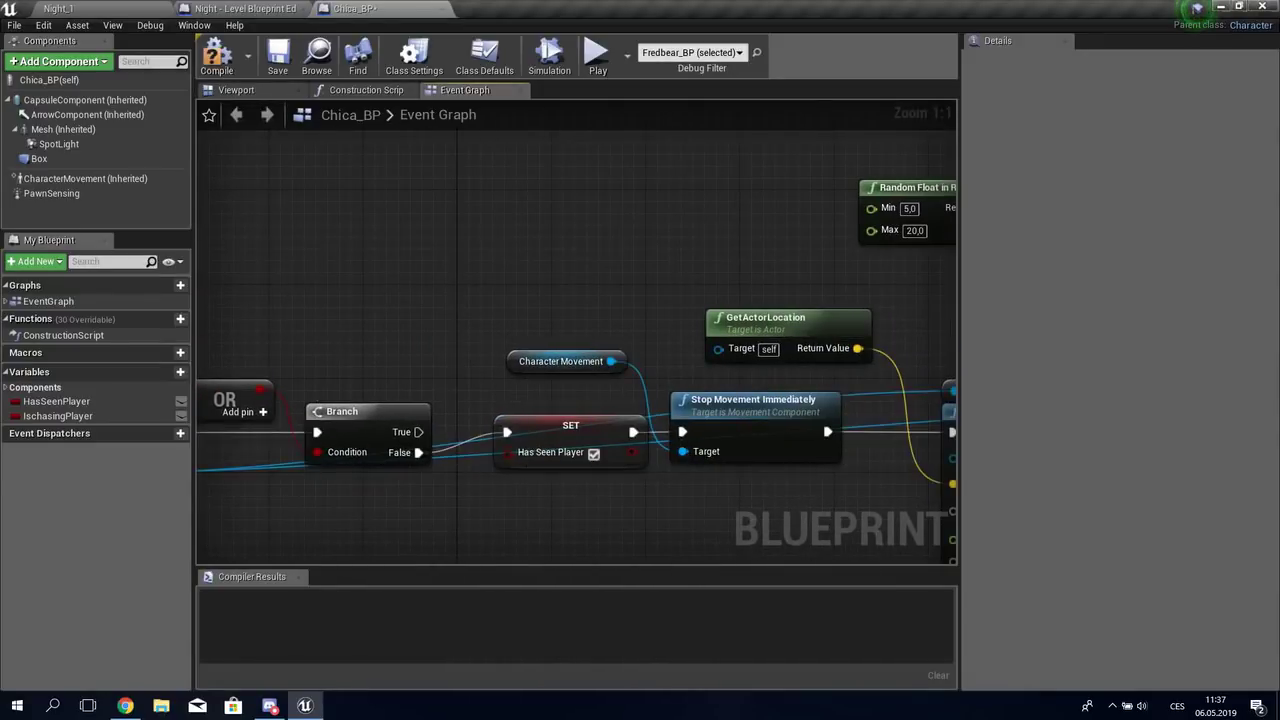
Step: Pan past Play Sound at Location, the flashlight Branch, both Delay paths and the AI MoveTo chase nodes
right_click_drag(640, 455, 510, 462)
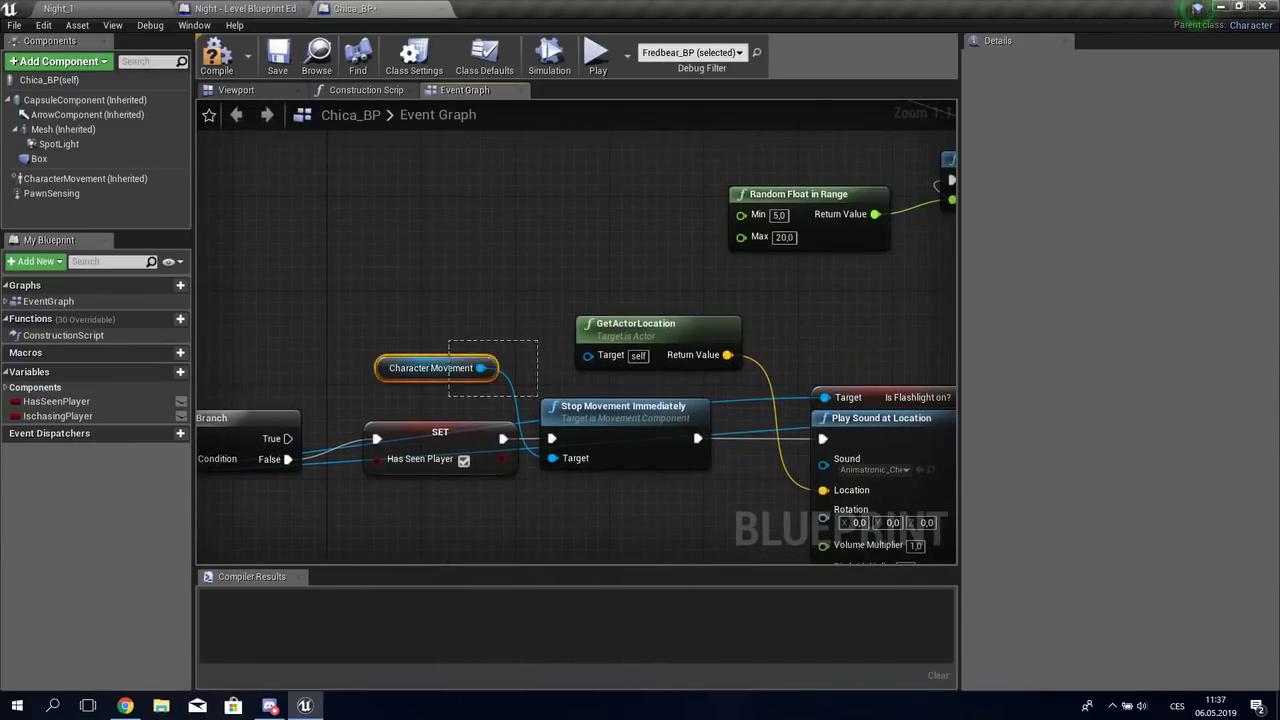
right_click_drag(794, 532, 462, 437)
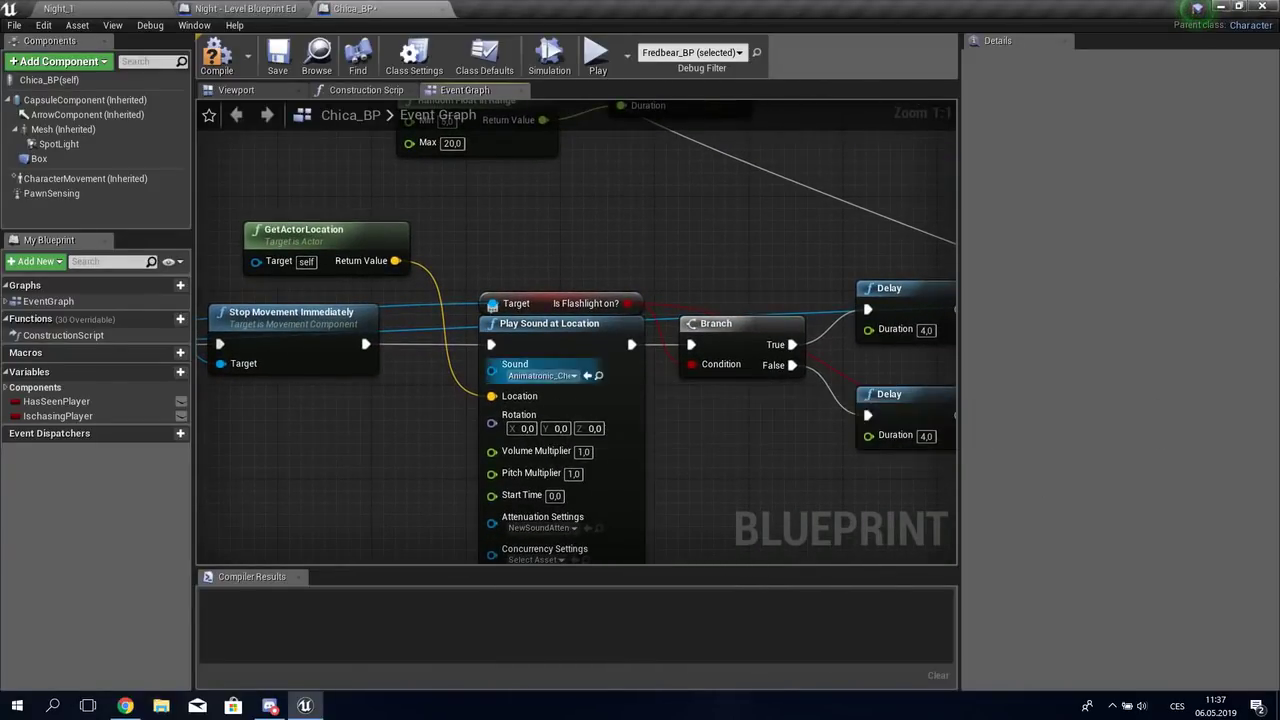
right_click_drag(557, 373, 340, 435)
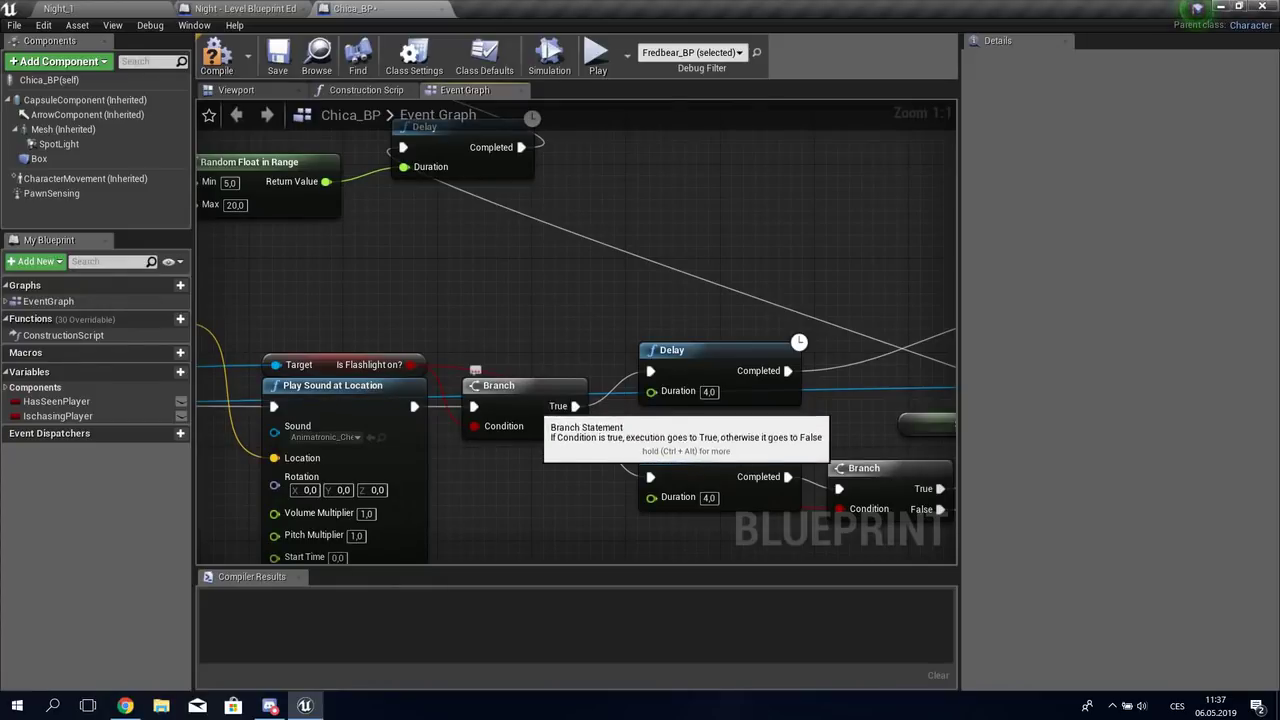
right_click_drag(476, 370, 392, 374)
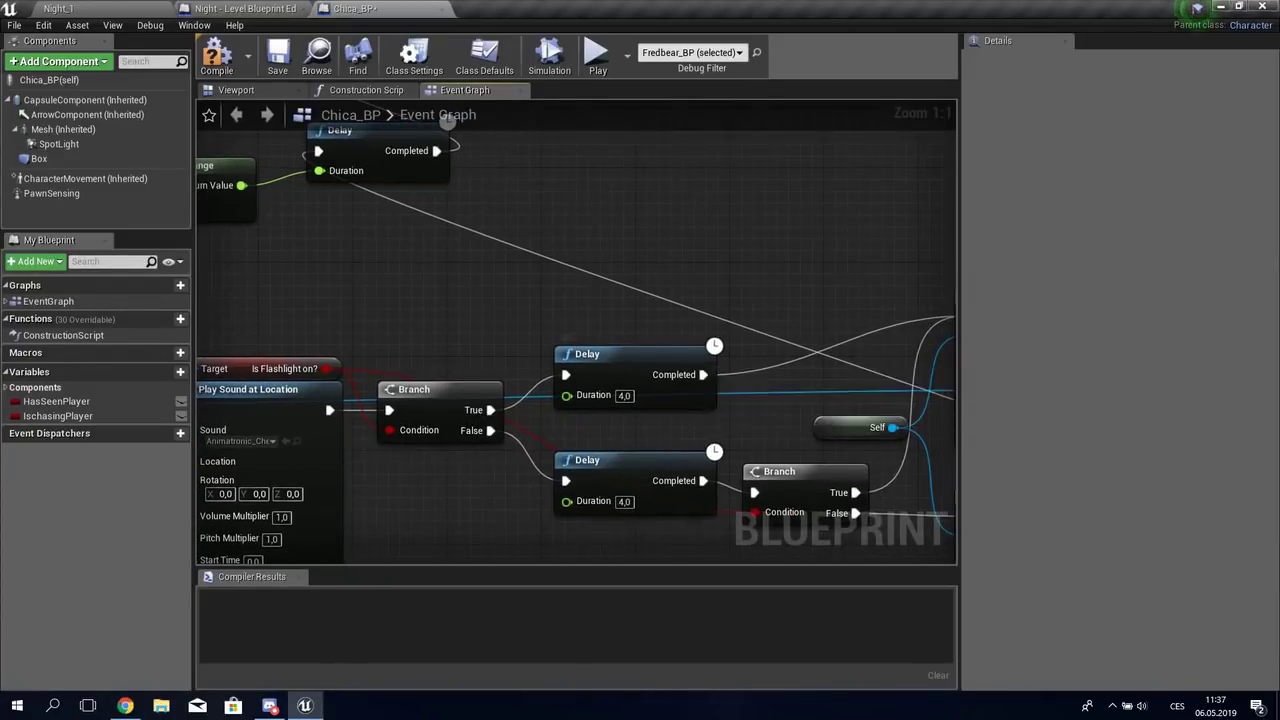
mouse_move(774, 392)
right_mouse_down()
mouse_move(351, 448)
mouse_move(358, 356)
right_mouse_up()
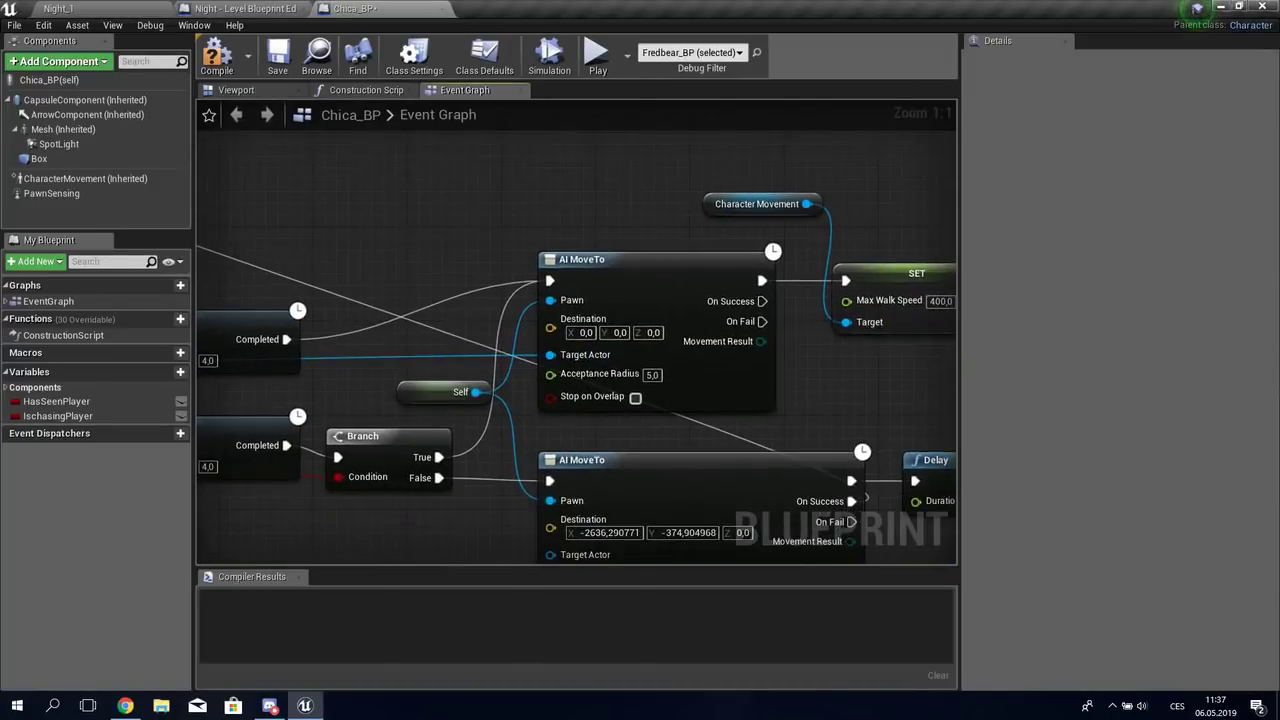
right_click_drag(870, 330, 360, 330)
right_click_drag(470, 325, 775, 325)
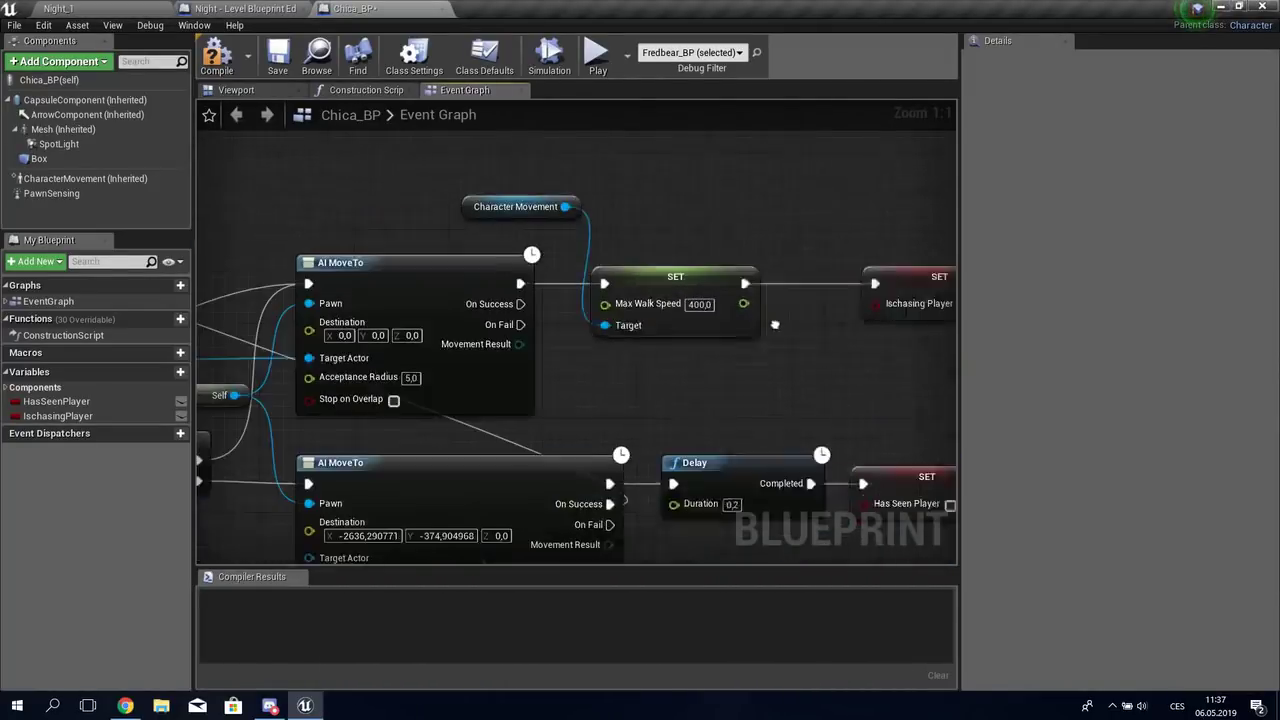
scroll(775, 325, "down", 1)
Step: Review the Ischasing Player and Has Seen Player SET nodes after Max Walk Speed
mouse_move(694, 306)
right_mouse_down()
mouse_move(562, 378)
mouse_move(449, 378)
right_mouse_up()
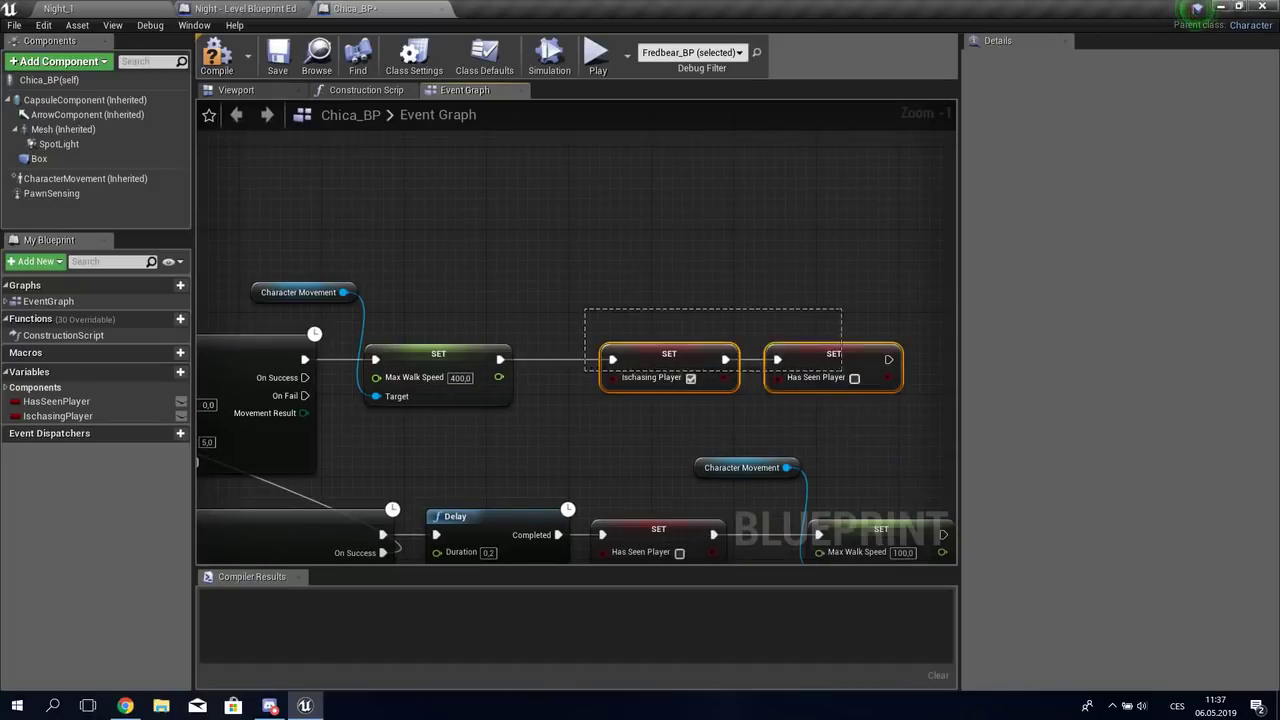
left_click_drag(585, 309, 842, 371)
left_click(669, 356)
left_click(600, 250)
right_click_drag(380, 420, 940, 308)
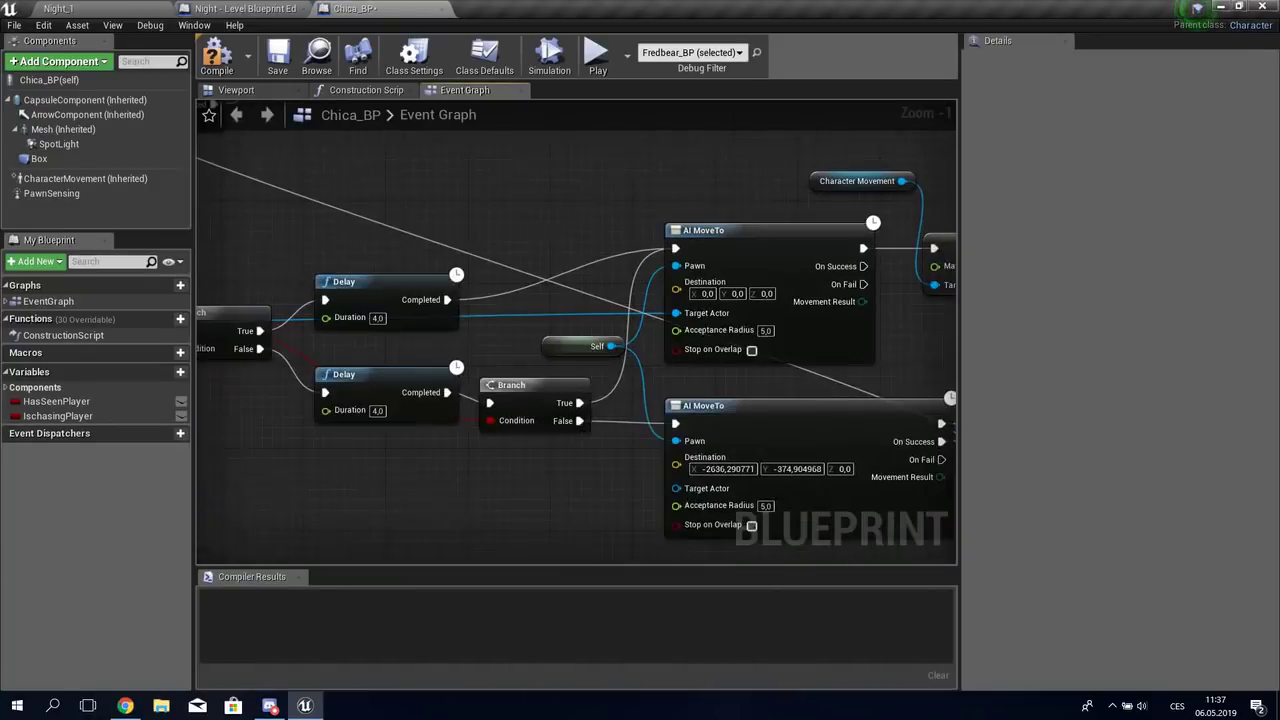
Step: Revisit the patrol AI MoveTo, SET and Delay nodes, starting then cancelling a wire from Destination
right_click_drag(600, 350, 711, 340)
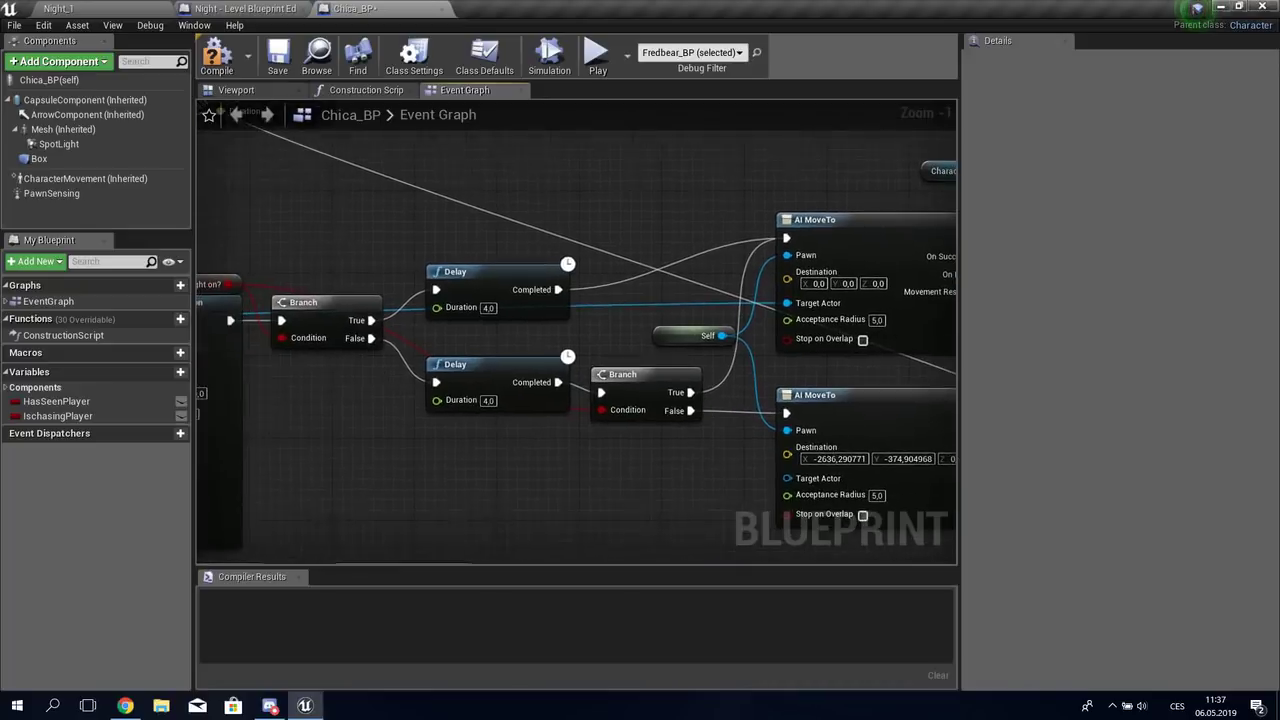
right_click_drag(797, 504, 349, 481)
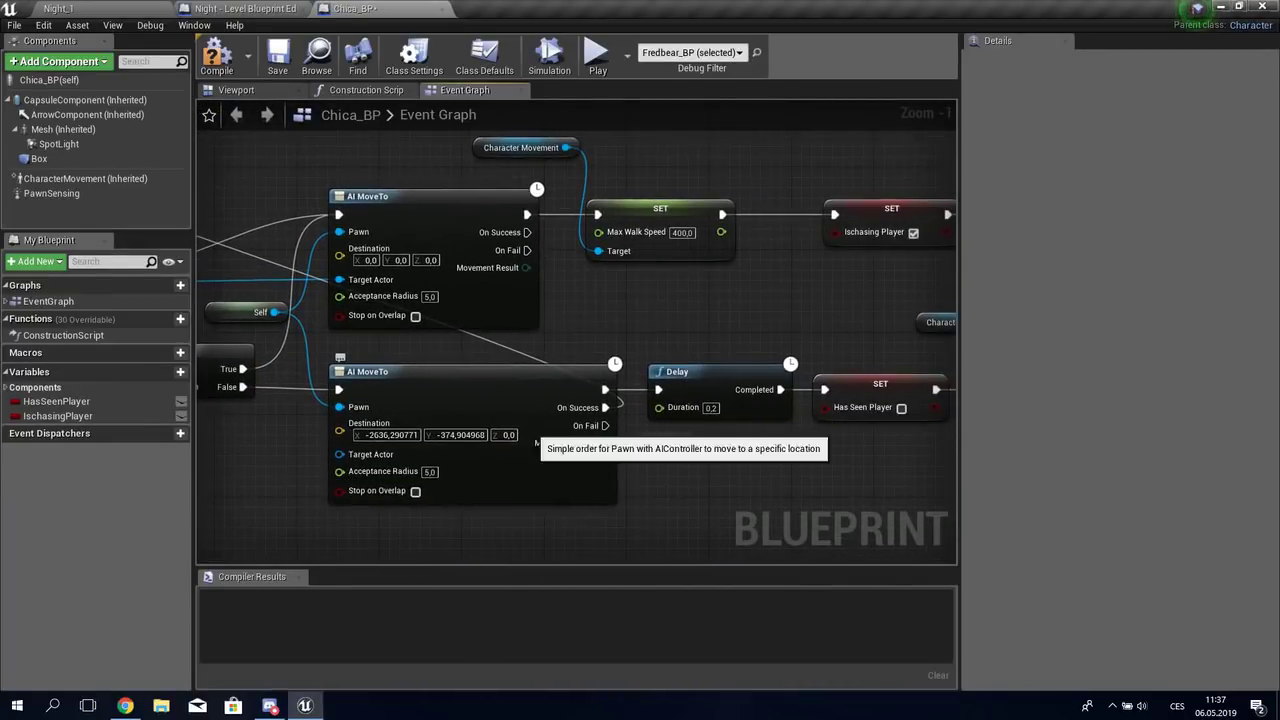
right_click_drag(340, 432, 483, 442)
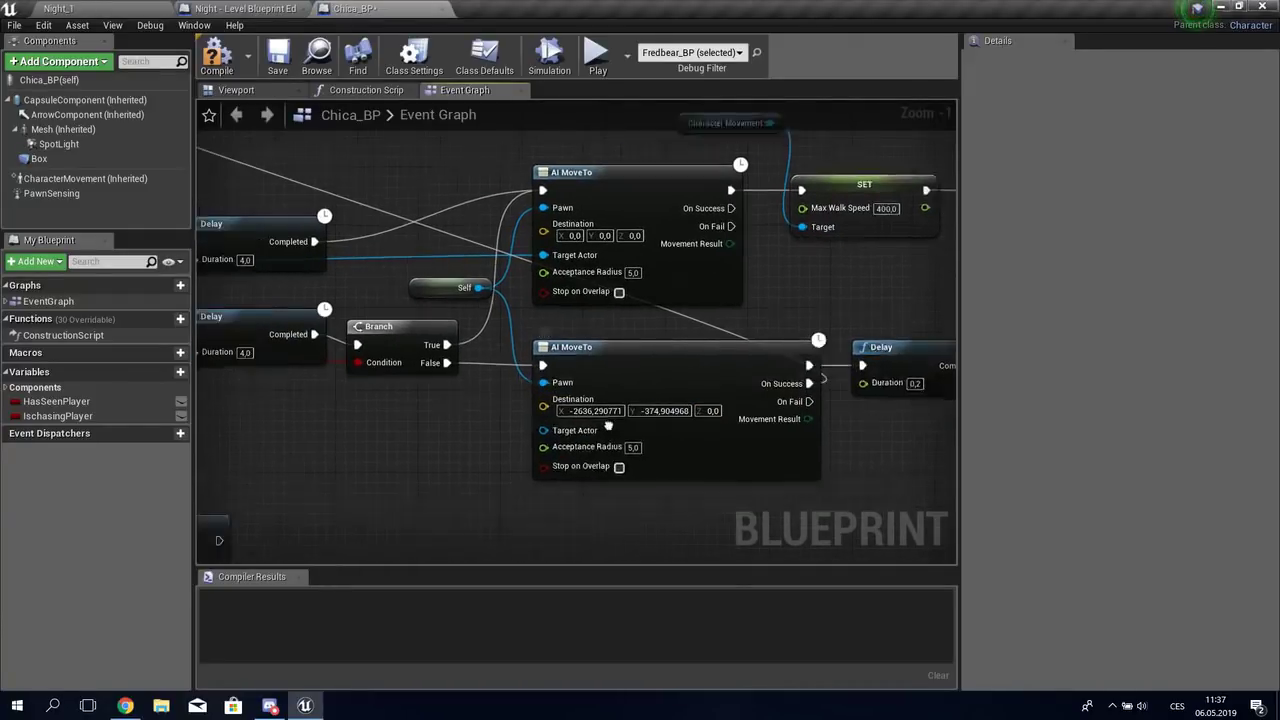
right_click_drag(483, 442, 596, 391)
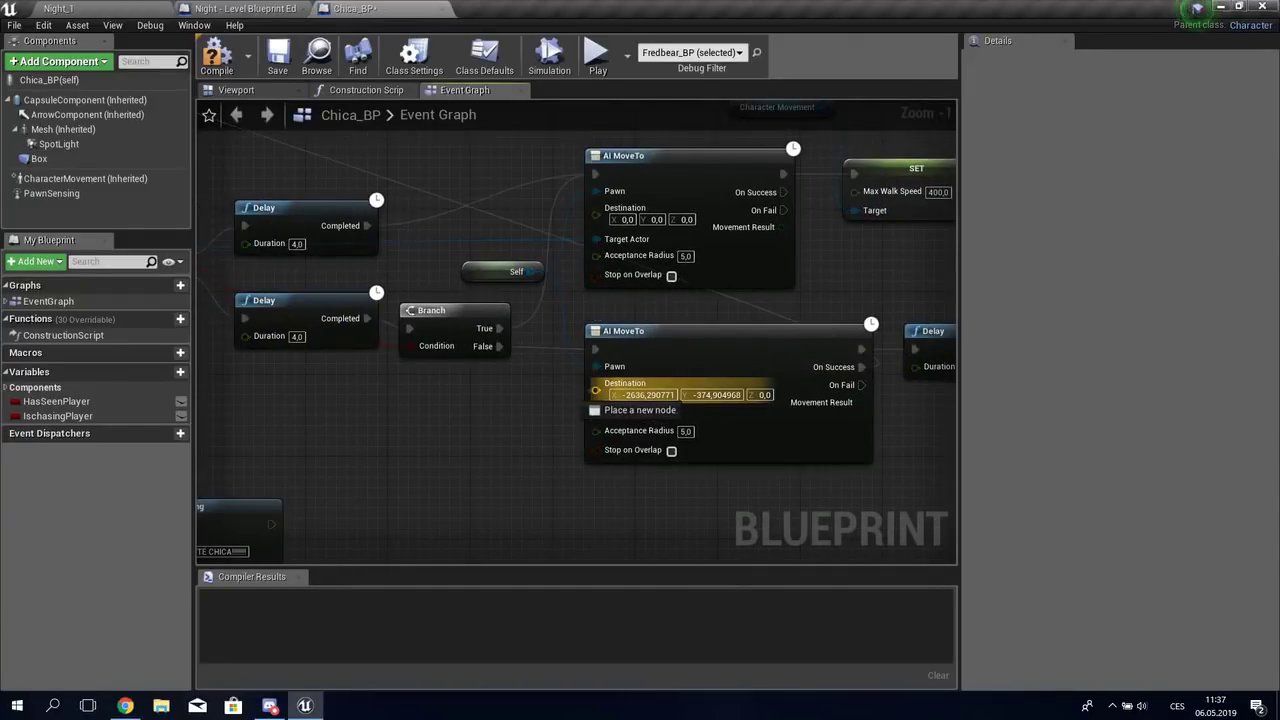
left_click_drag(596, 390, 596, 391)
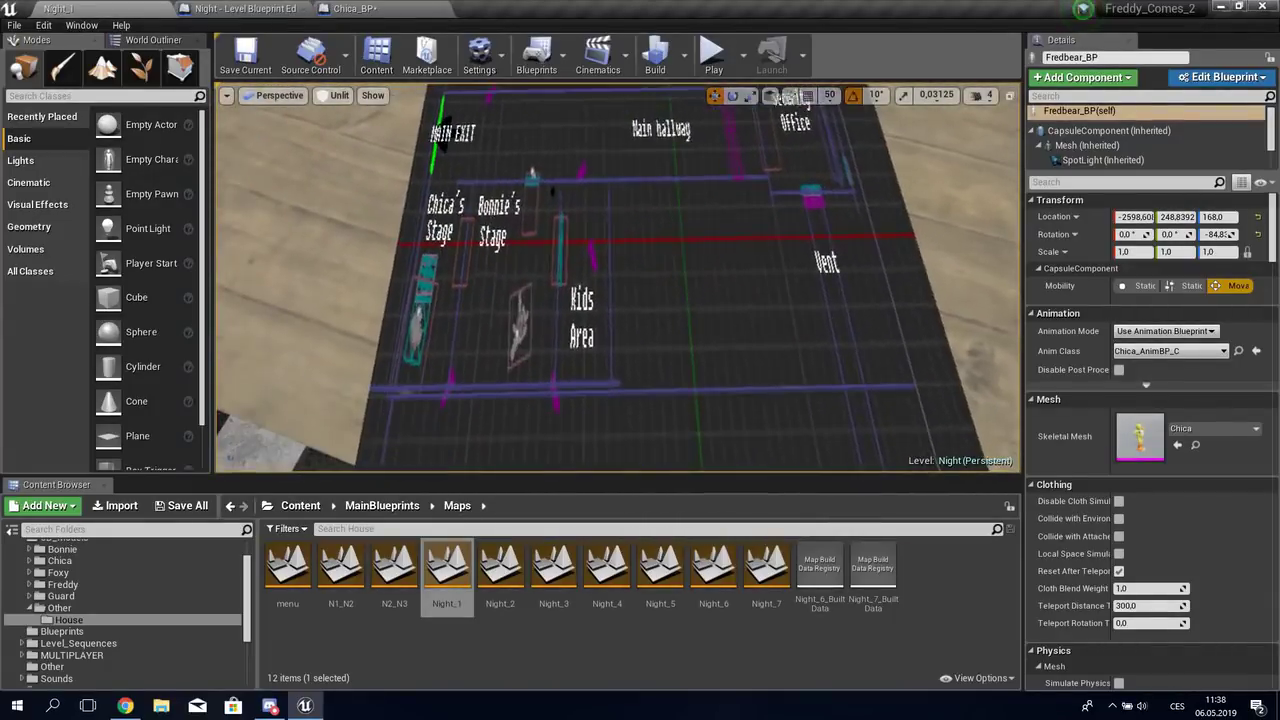
Step: Focus the viewport on the desk map sprite and browse to Content > content > Textures
left_click(480, 373)
key("f")
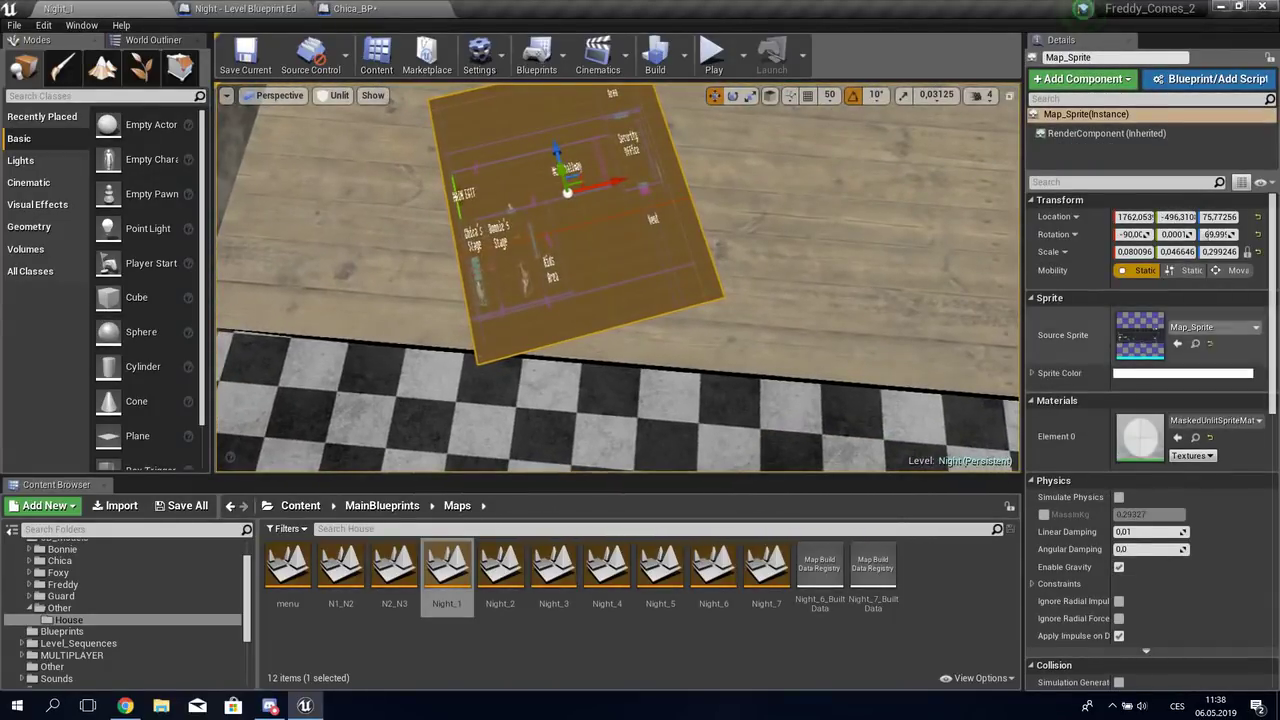
left_click(300, 505)
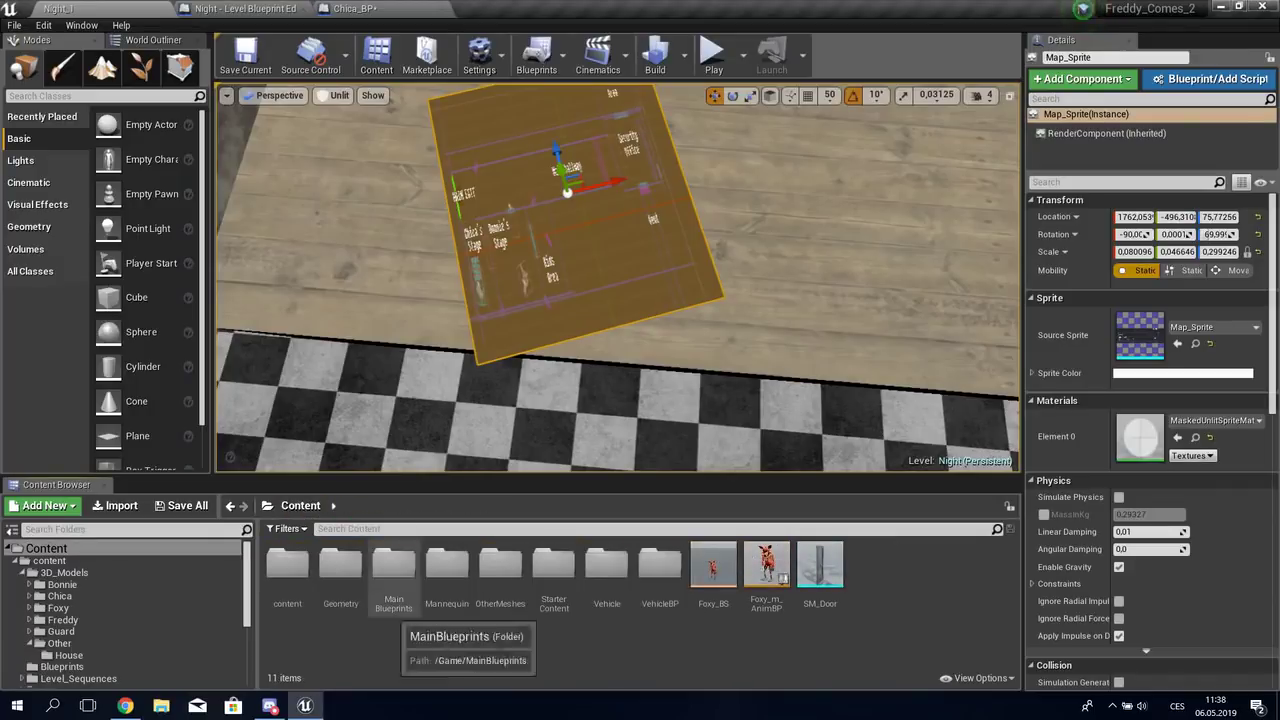
double_click(288, 565)
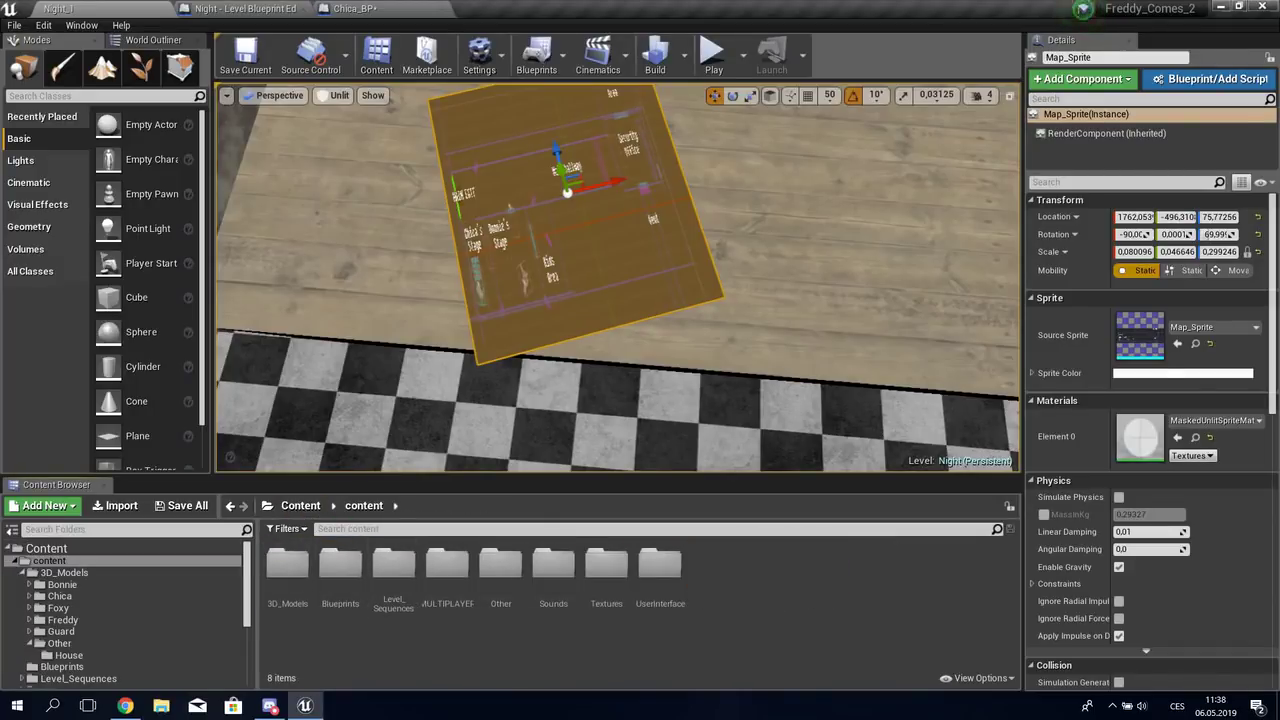
double_click(606, 565)
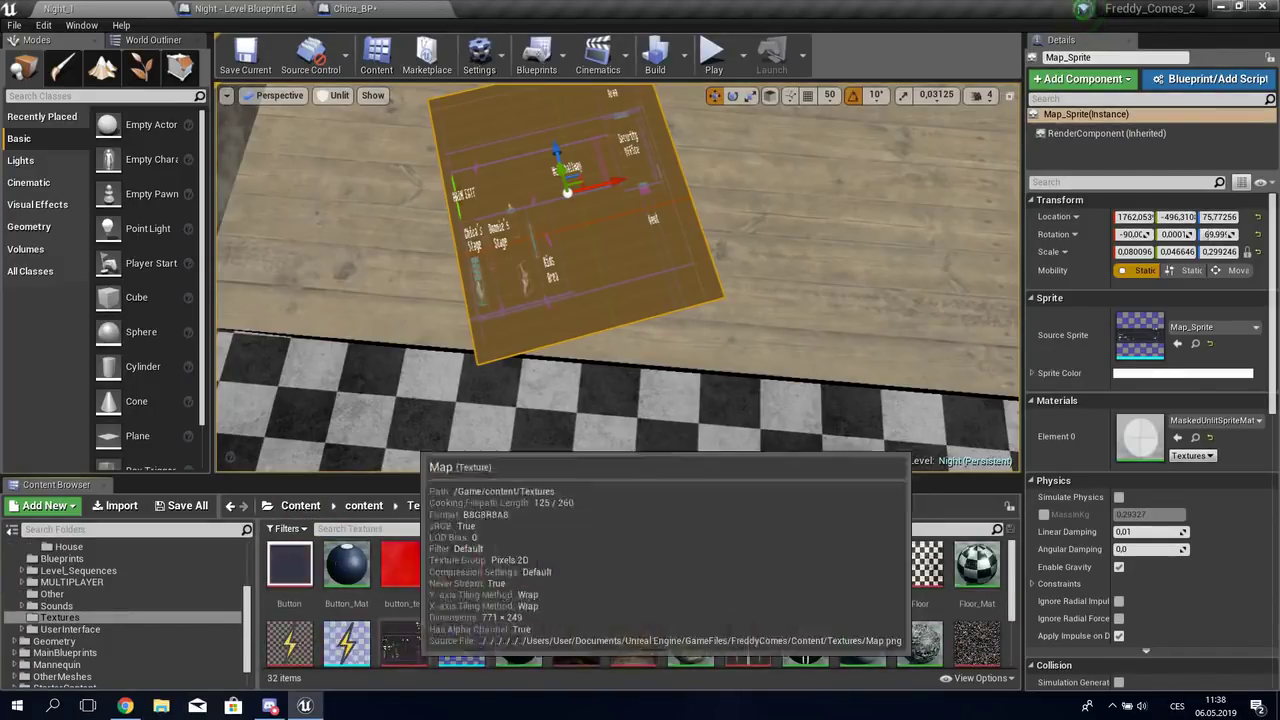
scroll(386, 622, "down", 1)
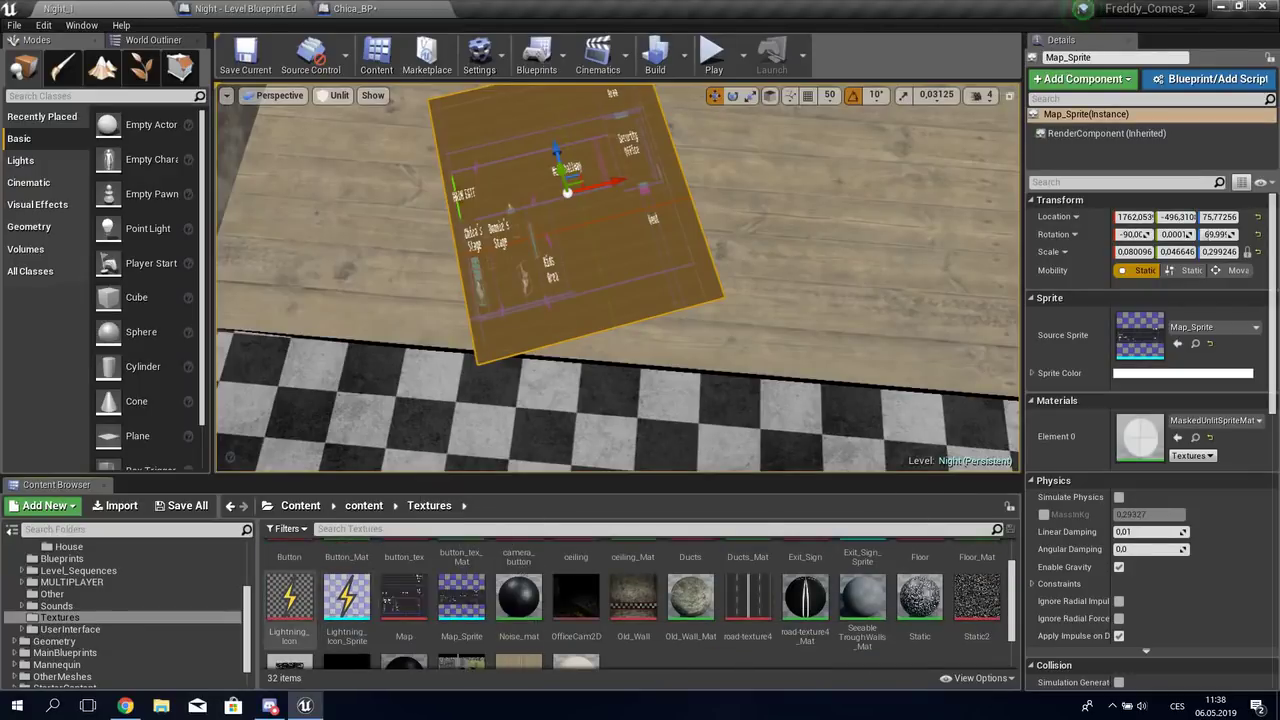
Step: Create a Lightning_Icon_Sprite from the Lightning_Icon texture and place it on the desk
right_click(290, 600)
mouse_move(425, 237)
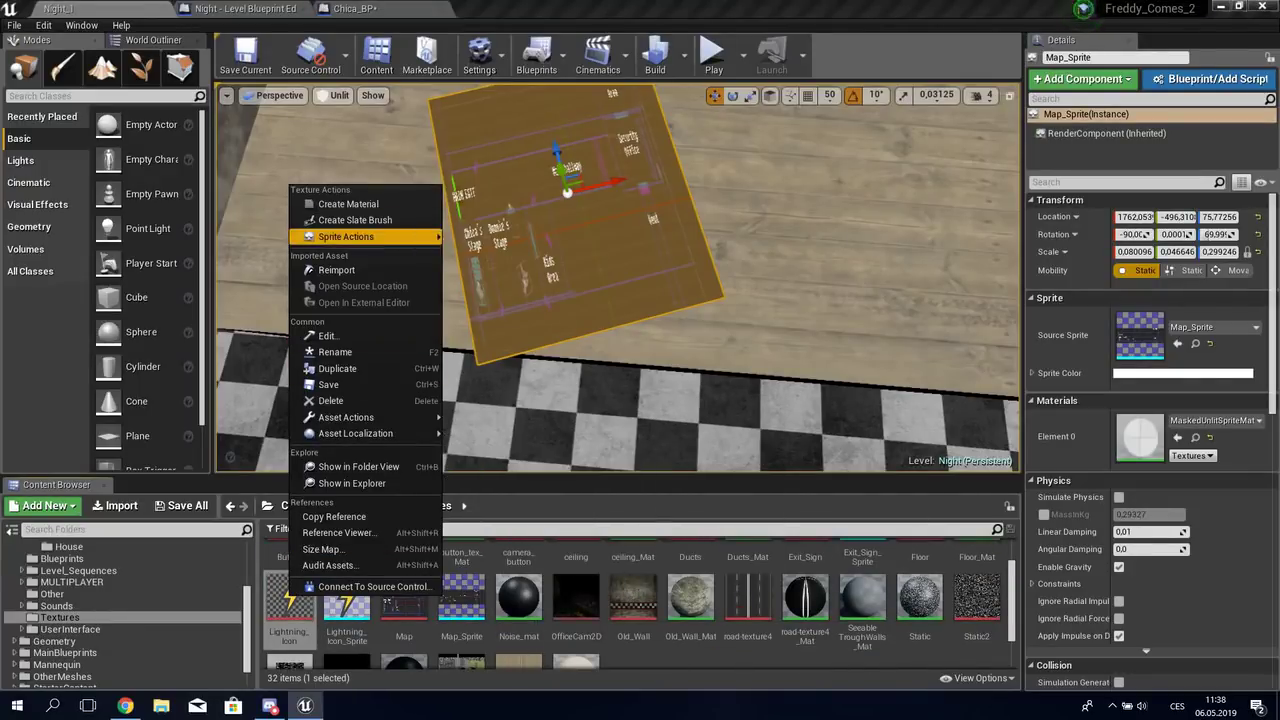
left_click(496, 237)
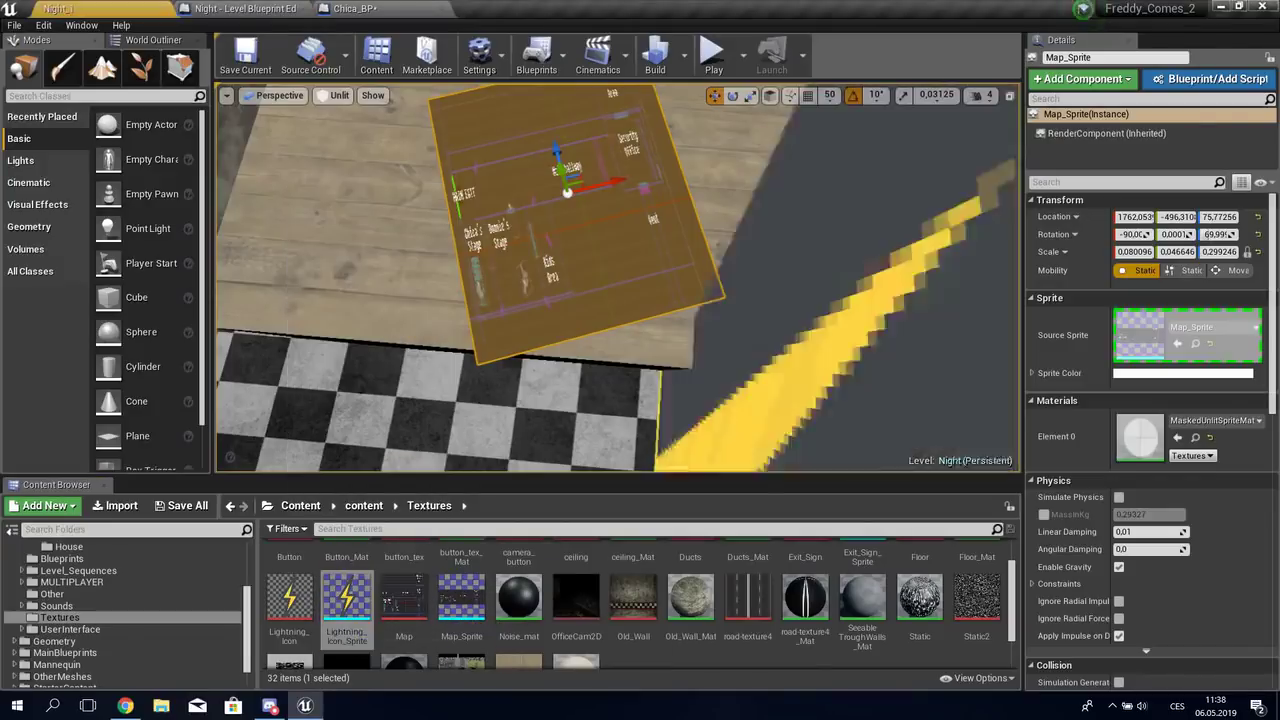
left_click_drag(346, 600, 880, 300)
right_click_drag(620, 280, 580, 280)
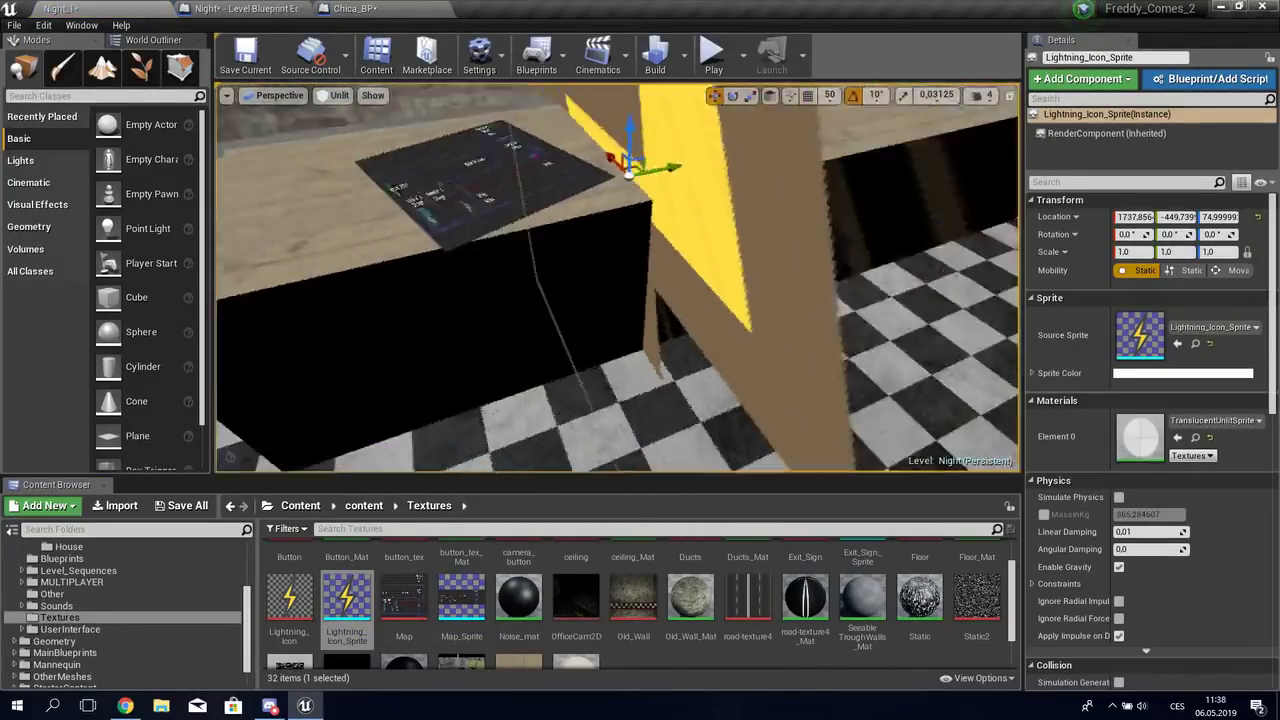
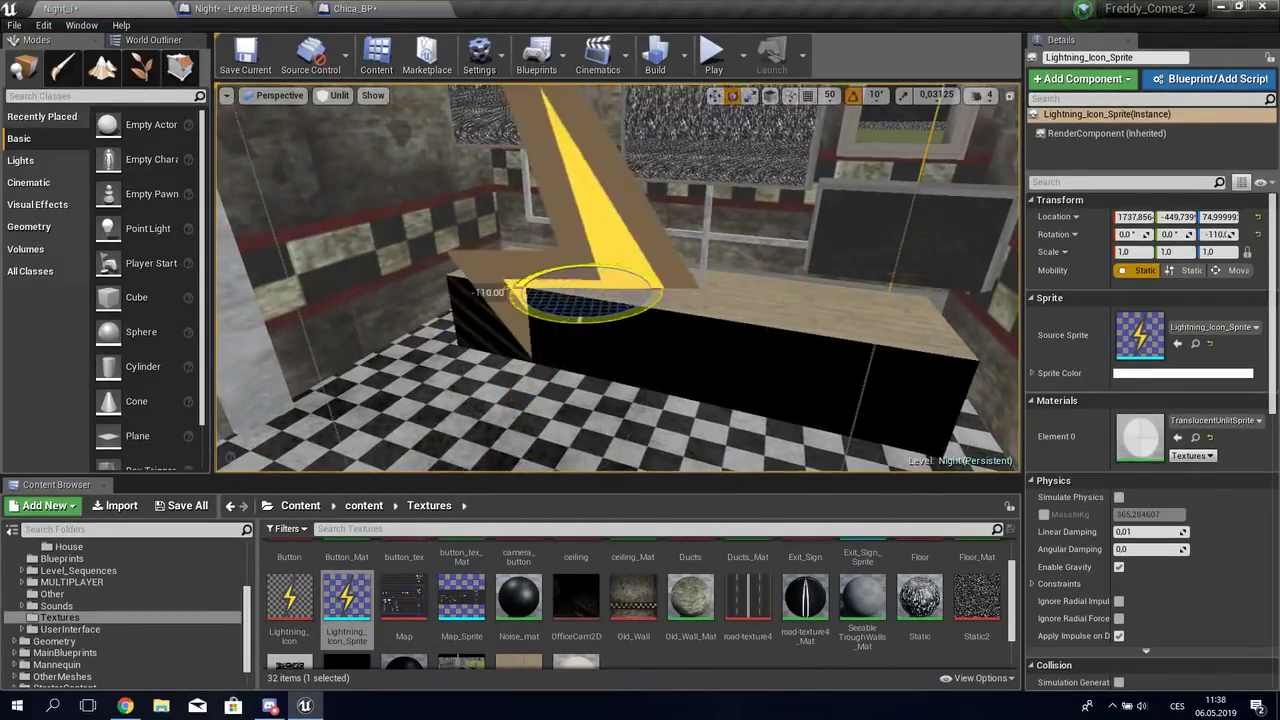
Step: Raise the lightning sprite above the counter, then delete it and look toward the double door
left_click_drag(585, 255, 582, 170)
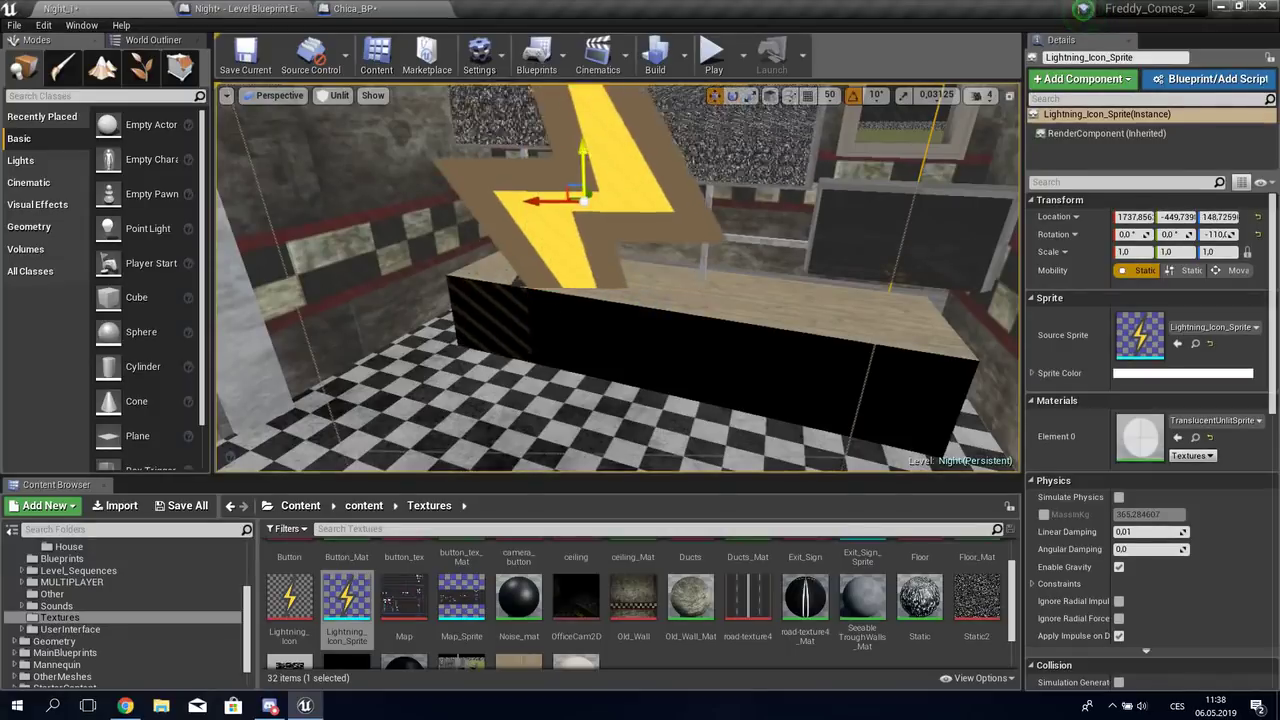
key("Delete")
right_click_drag(620, 280, 700, 280)
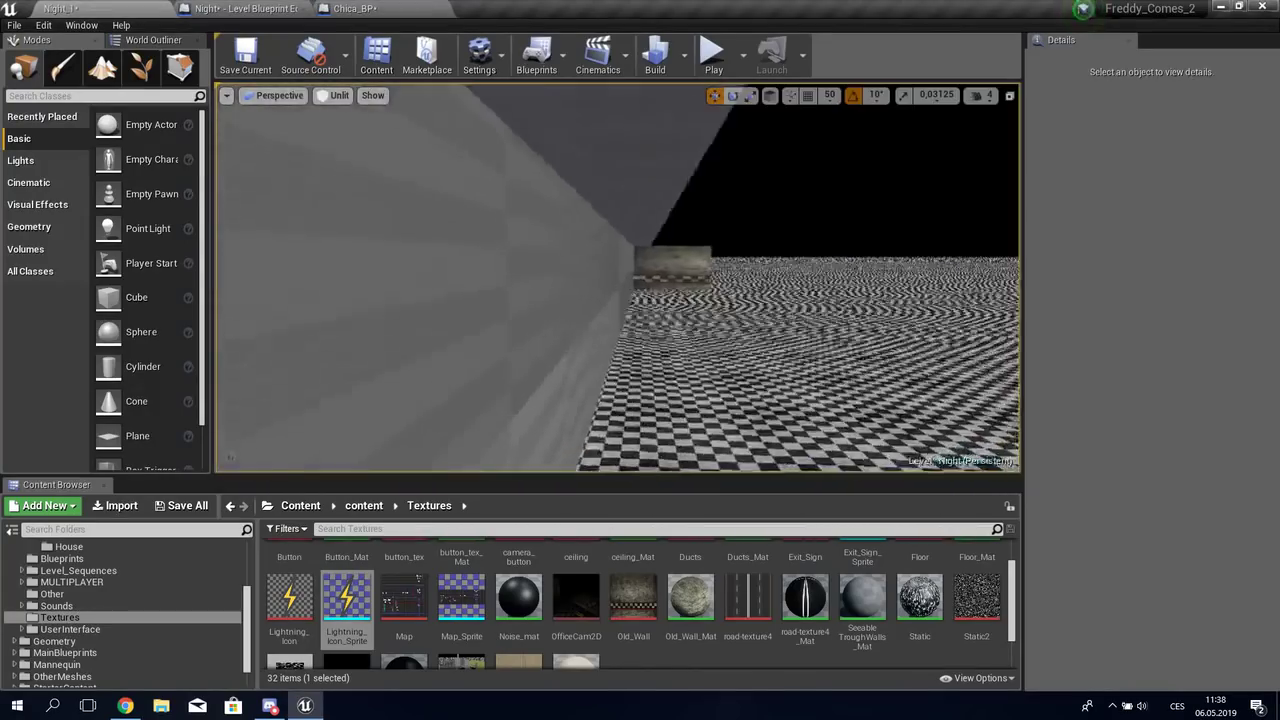
Step: Fly to Bonnie, select it, and open Bonnie_BP in the Blueprint Editor
right_click_drag(620, 280, 700, 280)
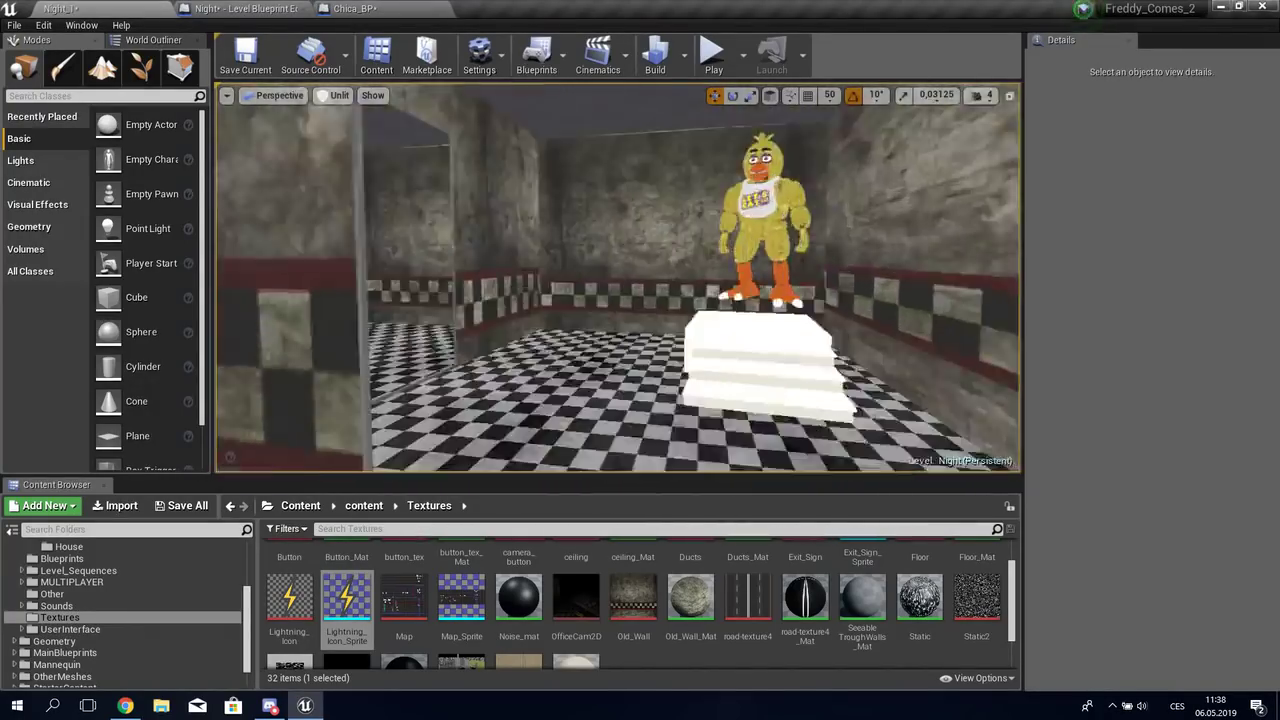
right_click_drag(620, 280, 700, 280)
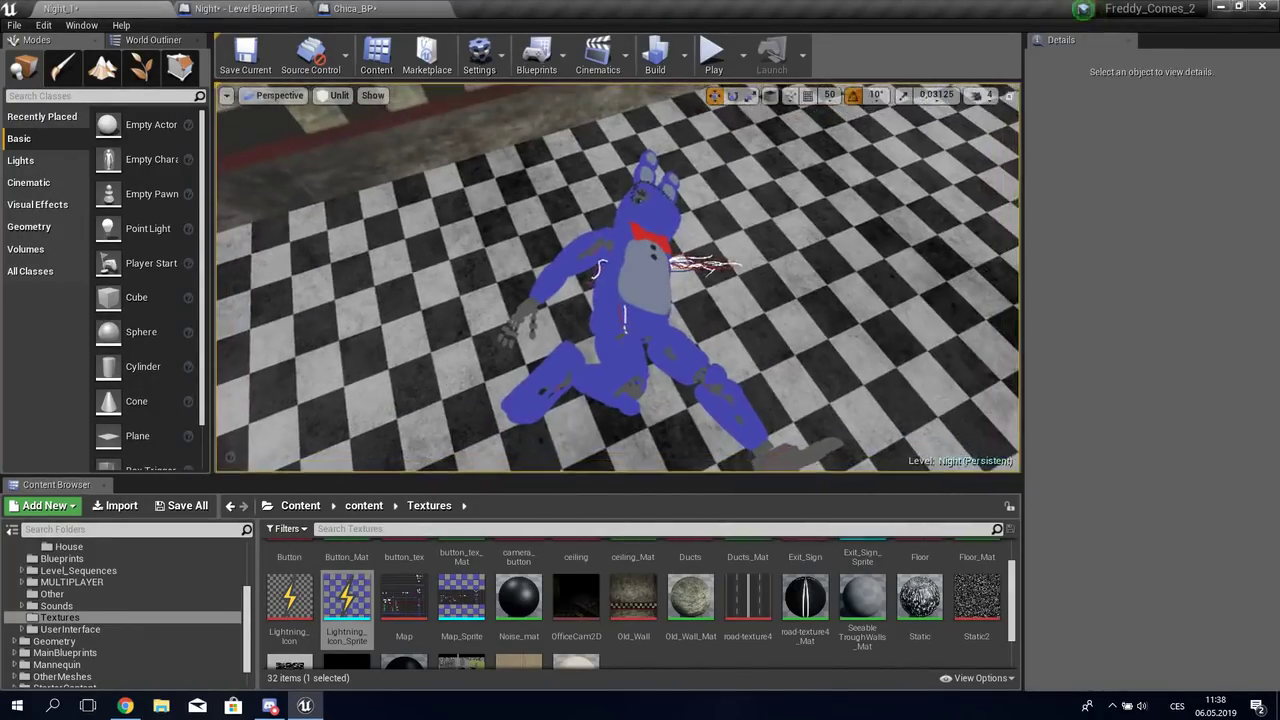
left_click(600, 280)
left_click(1222, 77)
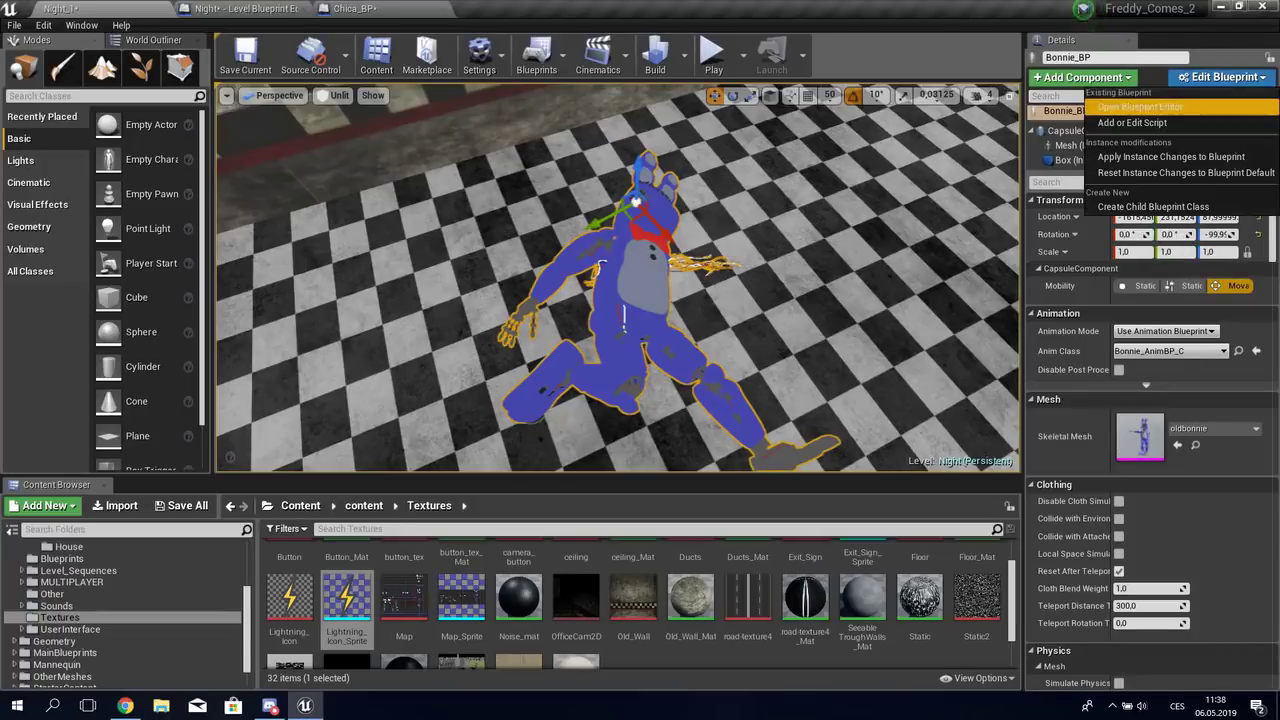
left_click(1140, 106)
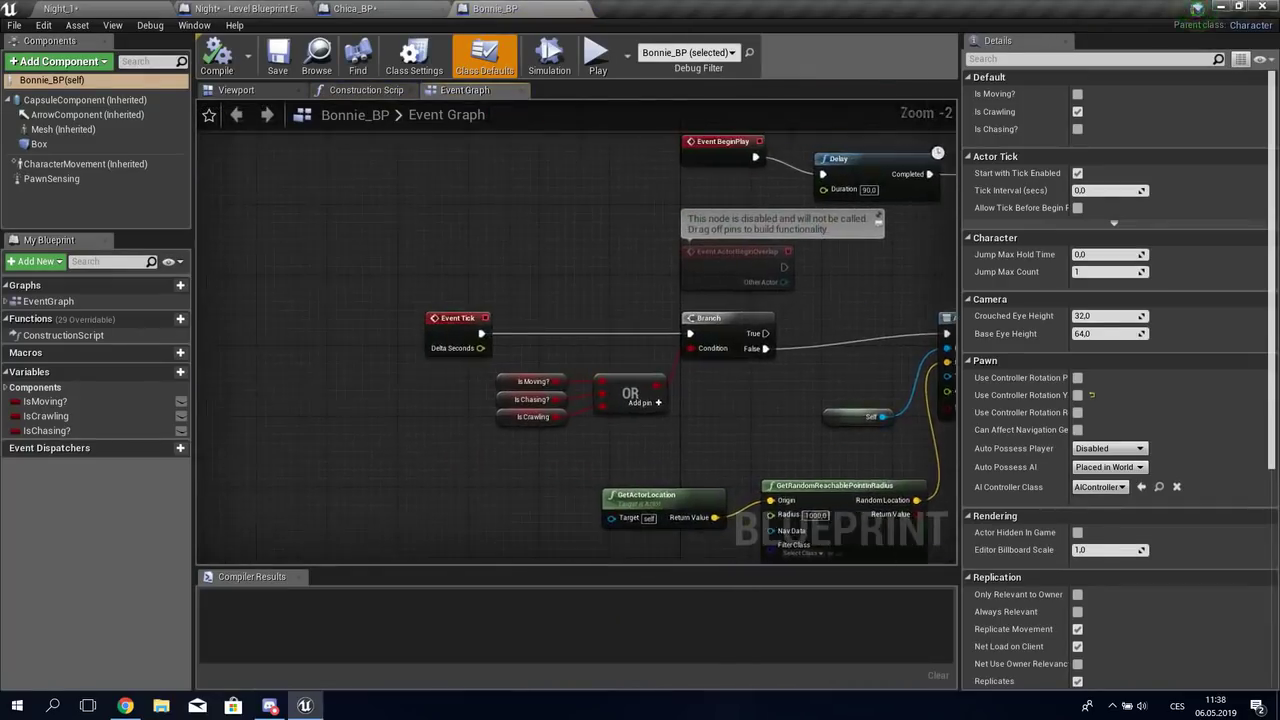
Step: Pan Bonnie_BP's Event Graph to review Event Tick, Branch, AI MoveTo and random-point nodes
left_click(575, 475)
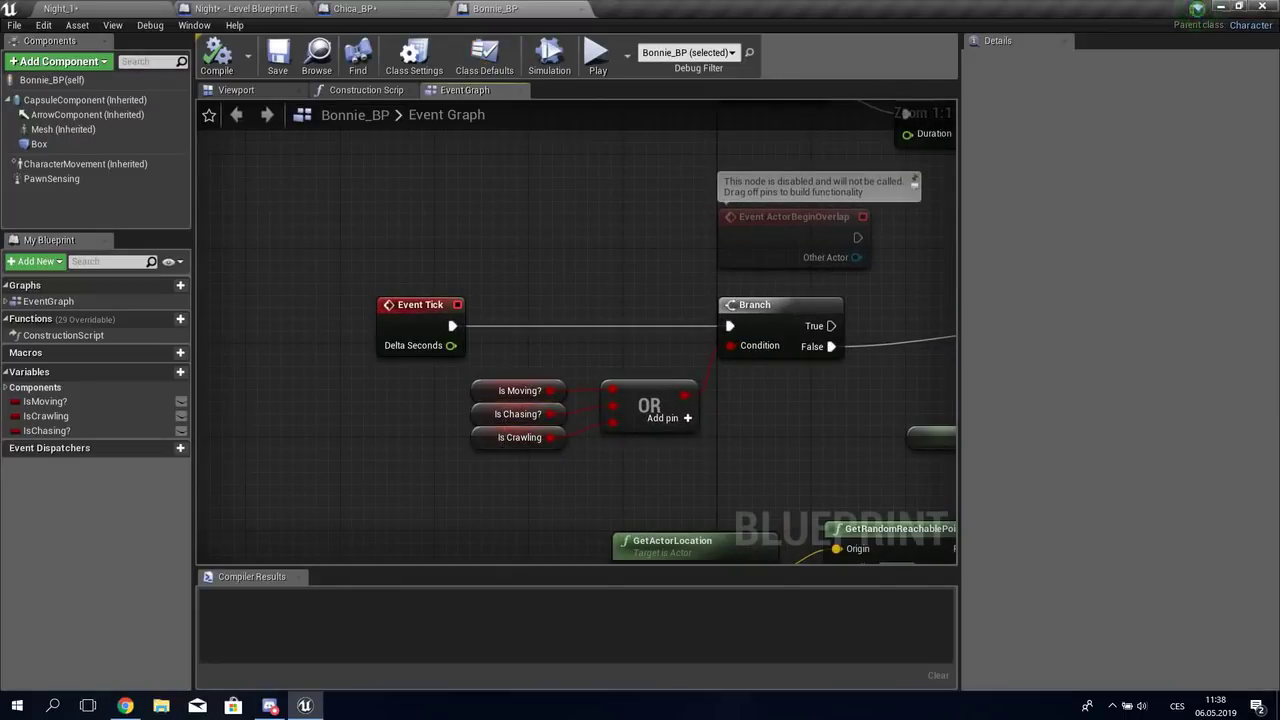
left_click(394, 491)
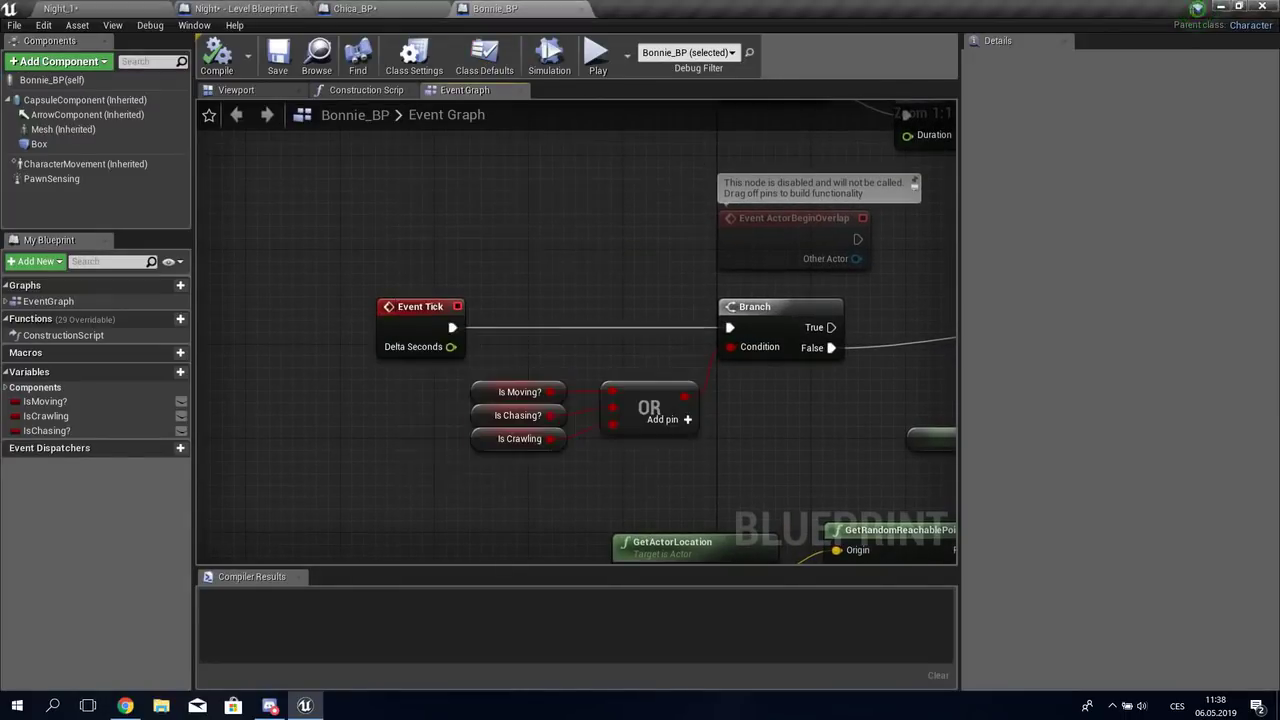
right_click_drag(780, 330, 330, 342)
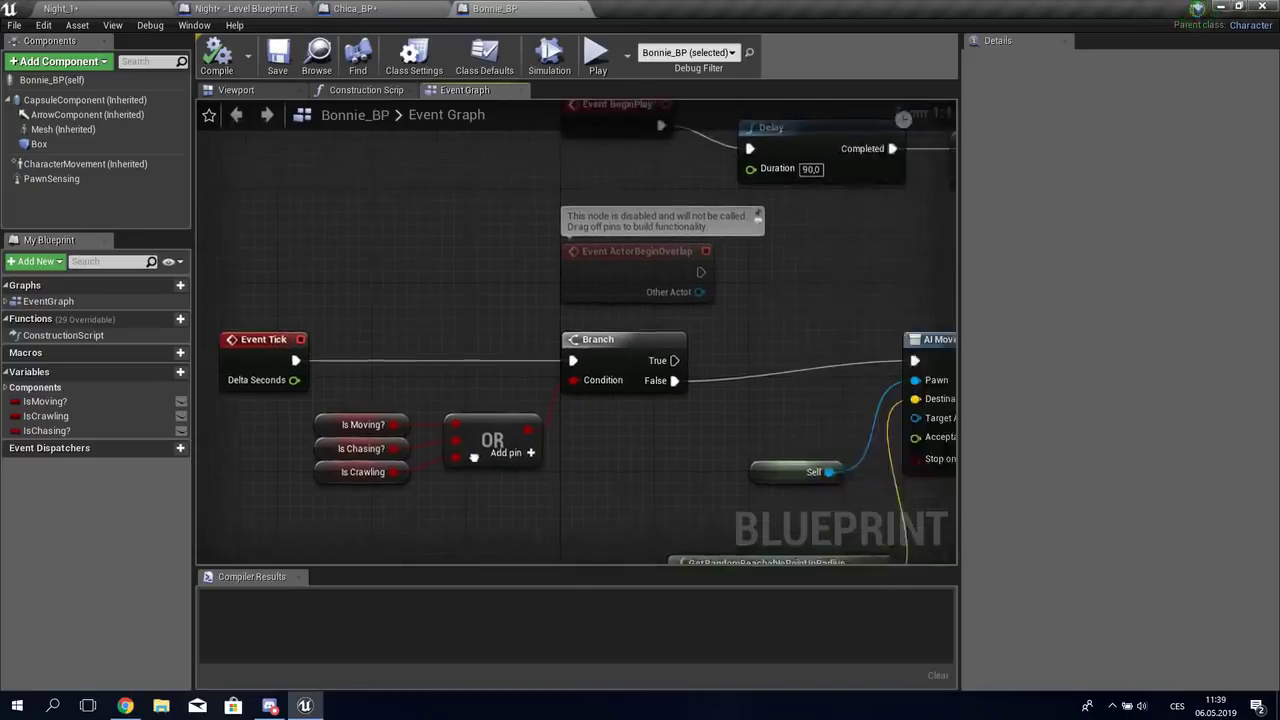
right_click_drag(200, 435, 545, 373)
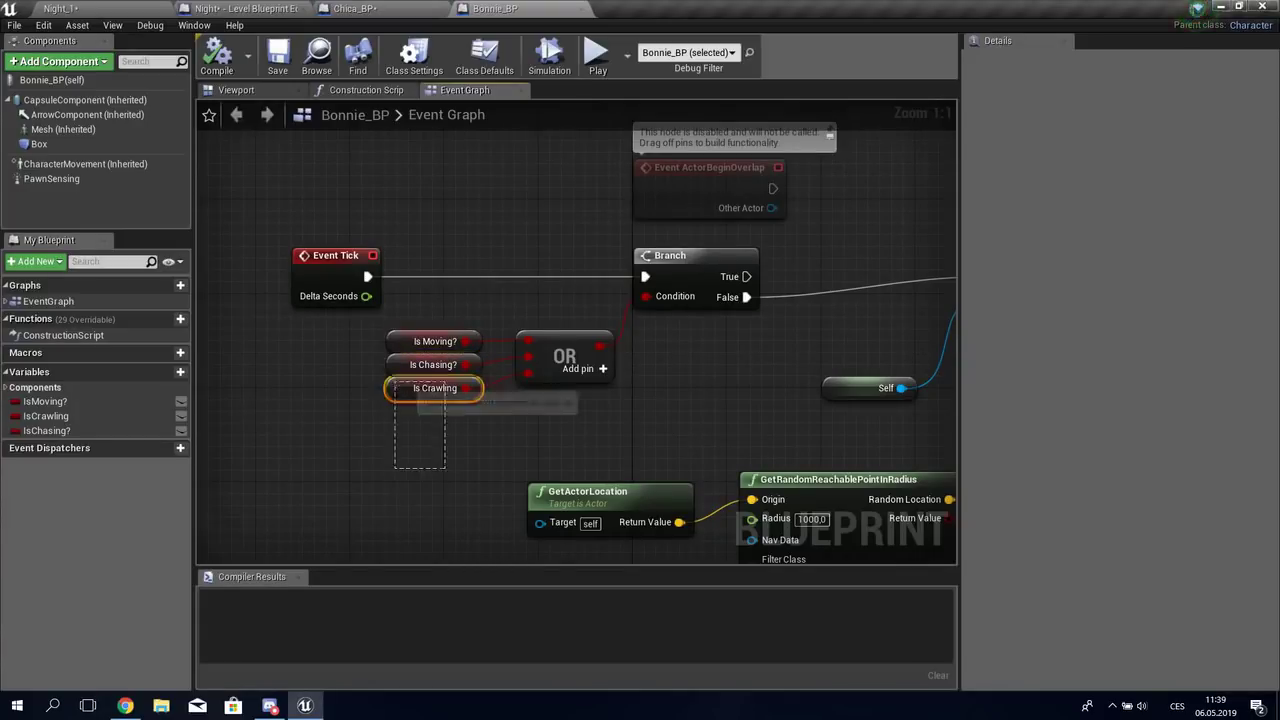
mouse_move(593, 430)
right_mouse_down()
mouse_move(511, 470)
mouse_move(490, 340)
mouse_move(390, 345)
right_mouse_up()
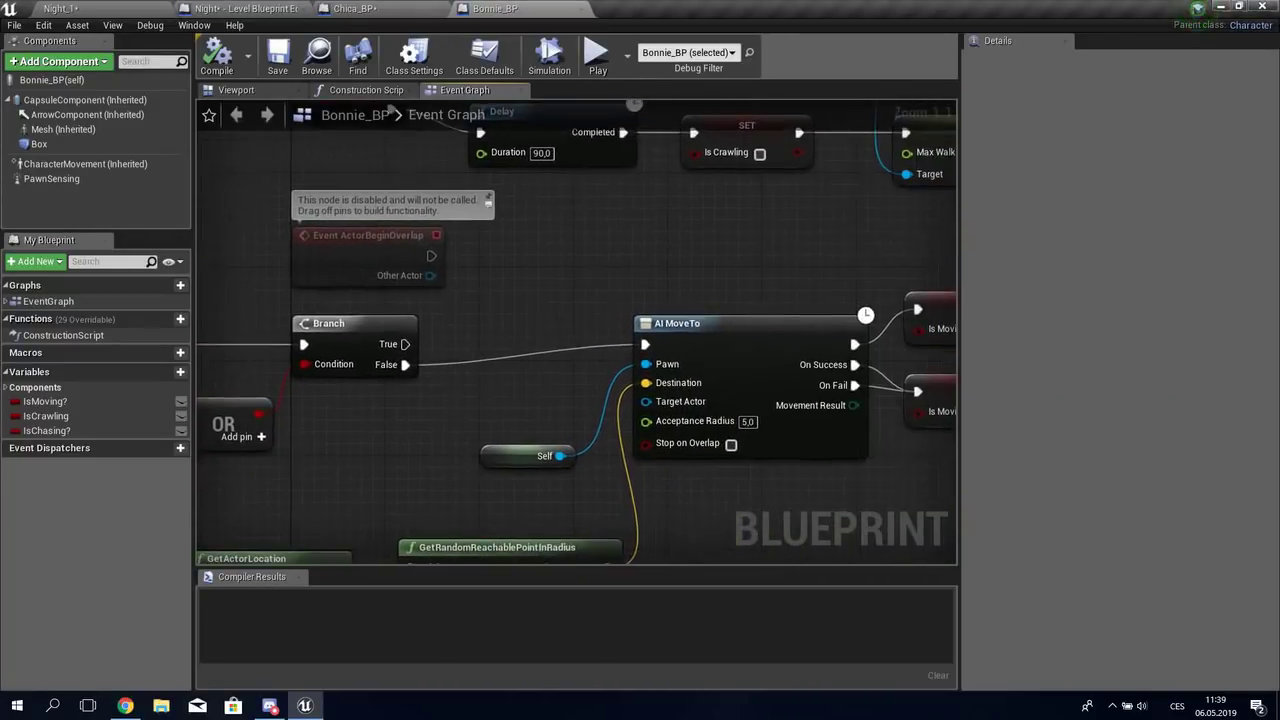
left_click_drag(645, 345, 645, 345)
right_click_drag(645, 345, 765, 149)
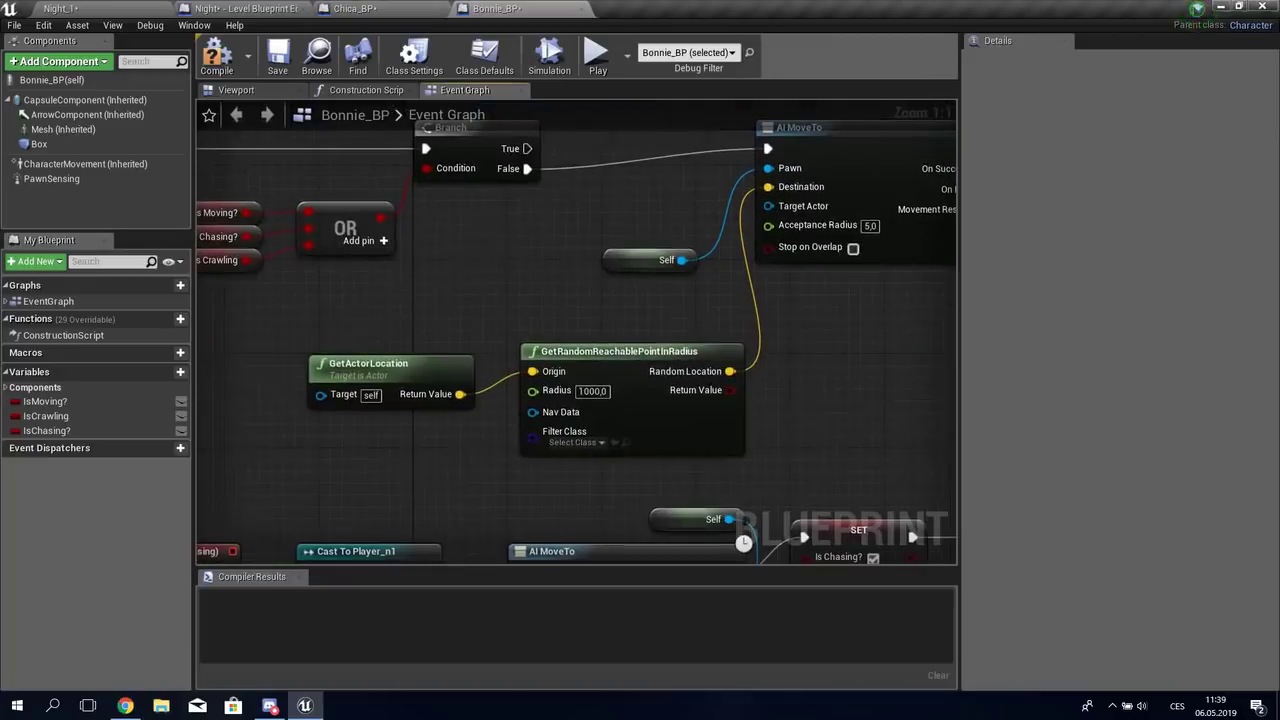
left_click_drag(300, 340, 750, 462)
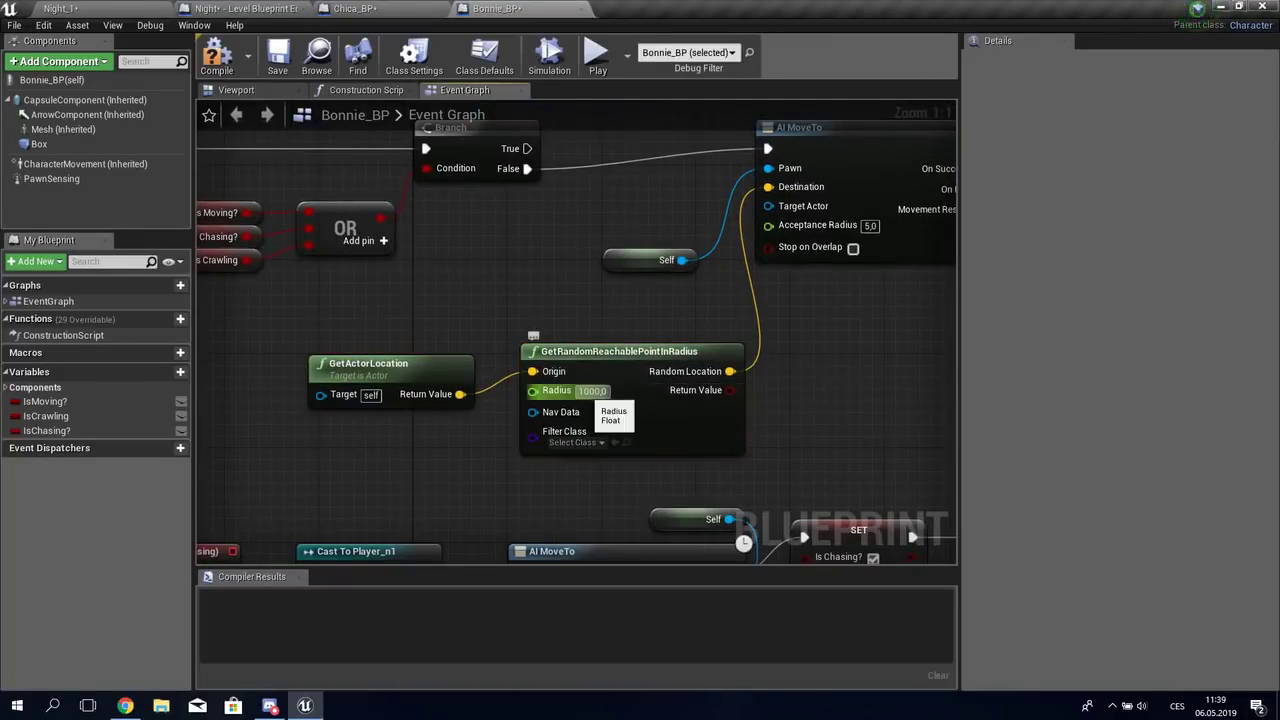
right_click_drag(576, 340, 468, 374)
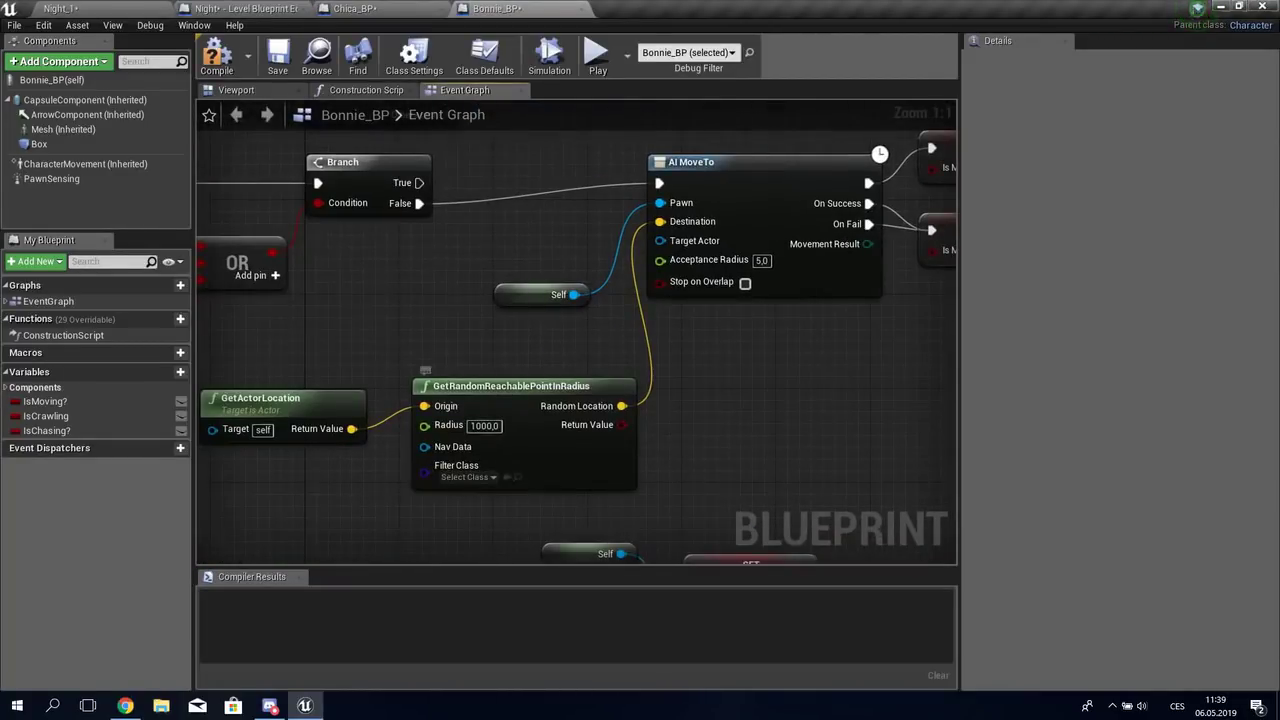
right_click_drag(872, 342, 611, 478)
Step: Connect the AI MoveTo On Fail pin to the SET Is Moving? node
mouse_move(607, 359)
left_mouse_down()
mouse_move(624, 385)
mouse_move(672, 366)
left_mouse_up()
mouse_move(300, 380)
right_mouse_down()
mouse_move(760, 360)
mouse_move(300, 340)
right_mouse_up()
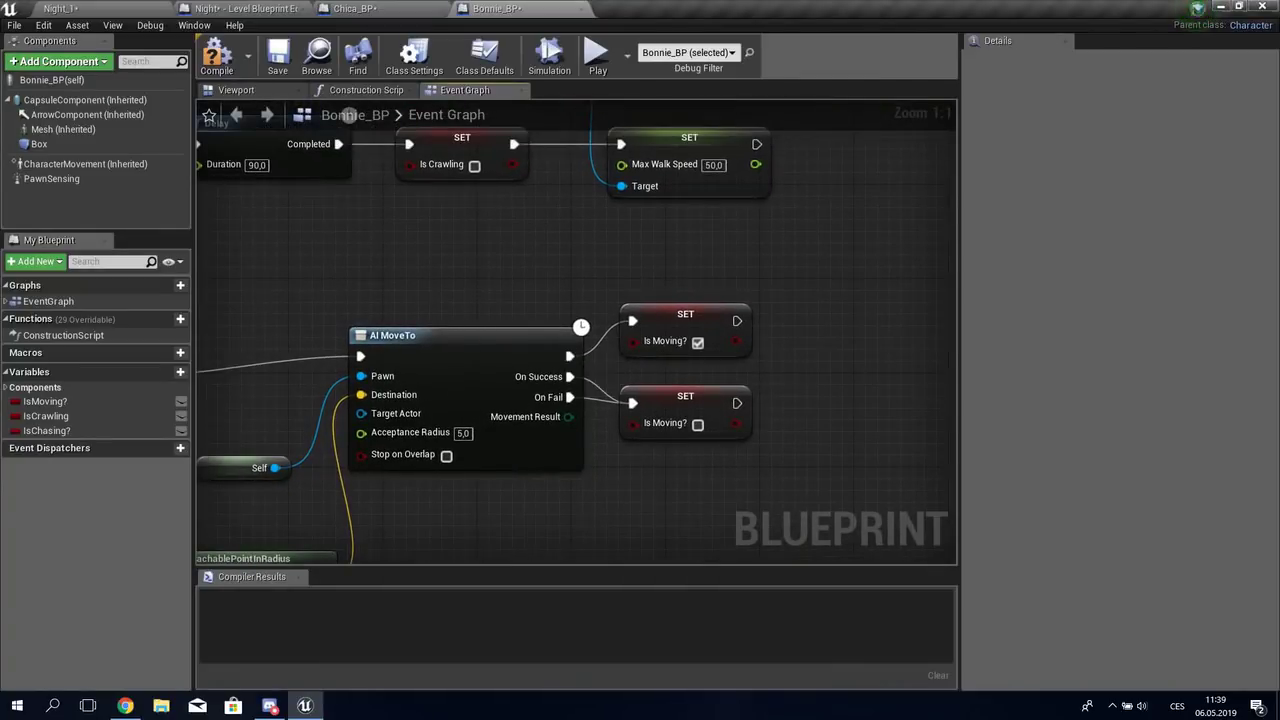
right_click_drag(680, 330, 790, 330)
scroll(660, 400, "down", 7)
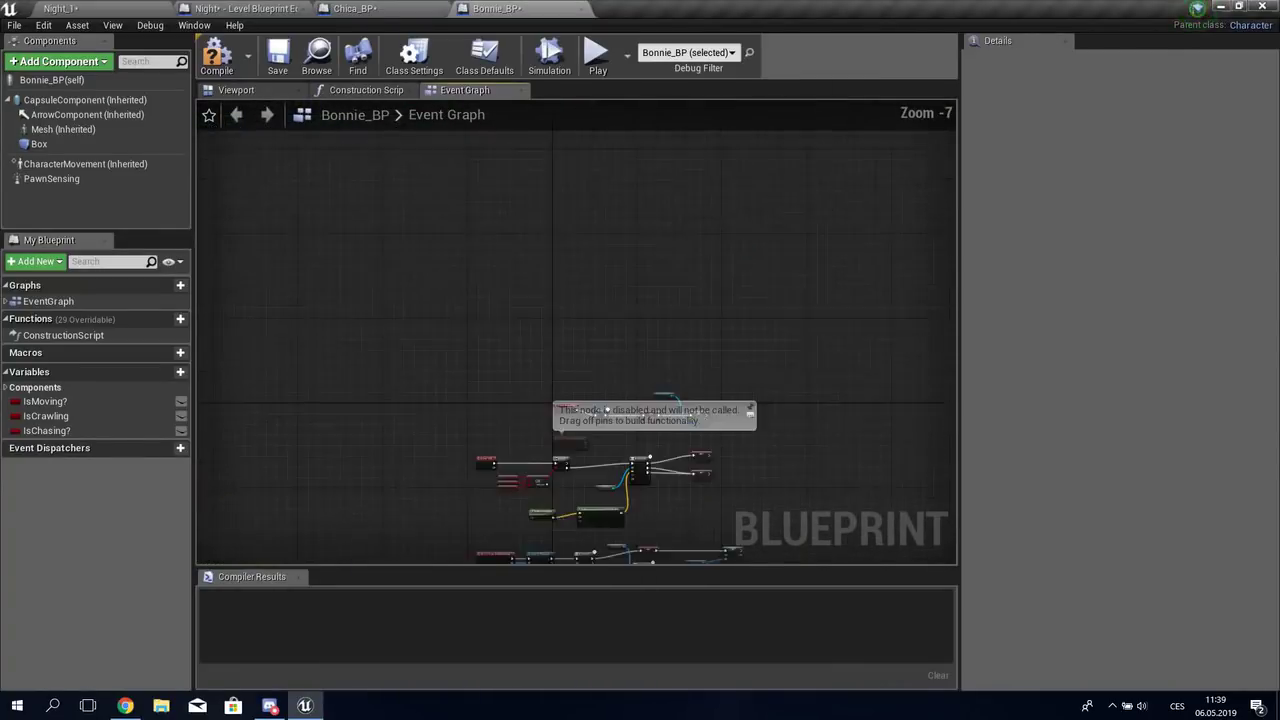
Step: Select the Delay, SET Is Crawling and Character Movement nodes near Event BeginPlay
scroll(660, 400, "up", 6)
right_click_drag(500, 330, 630, 345)
scroll(576, 335, "up", 1)
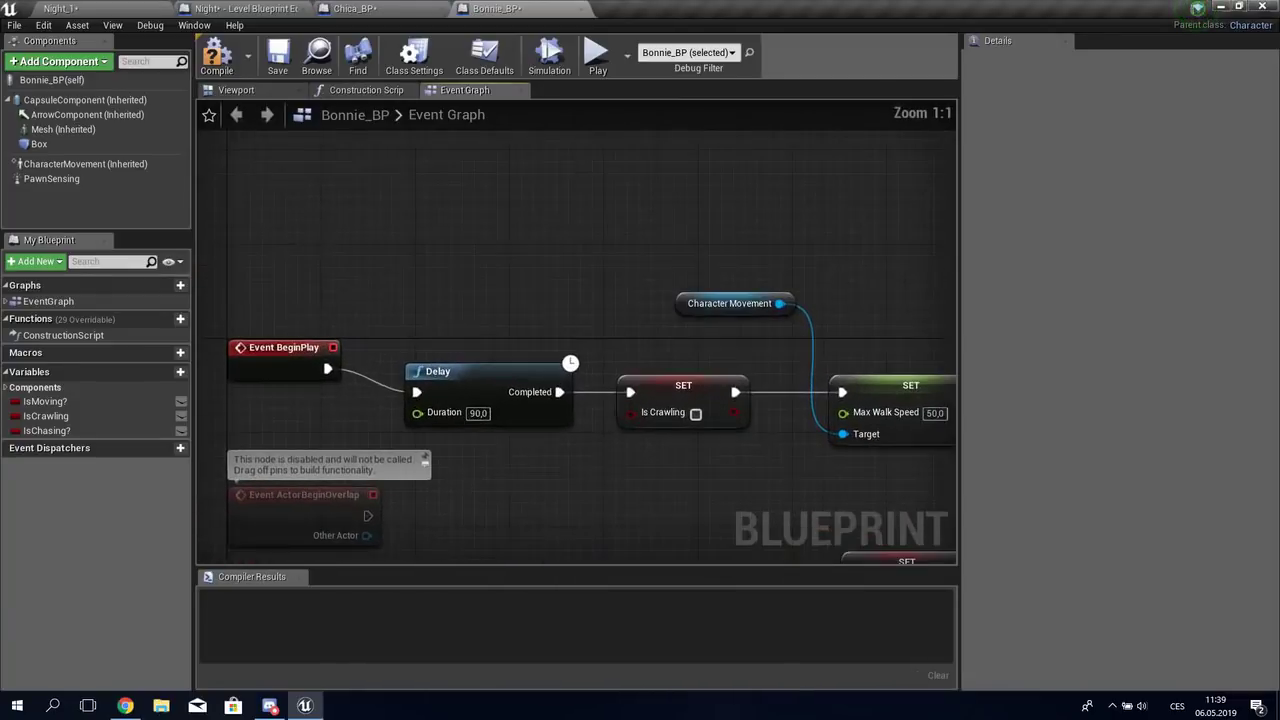
left_click_drag(410, 295, 742, 472)
right_click(823, 177)
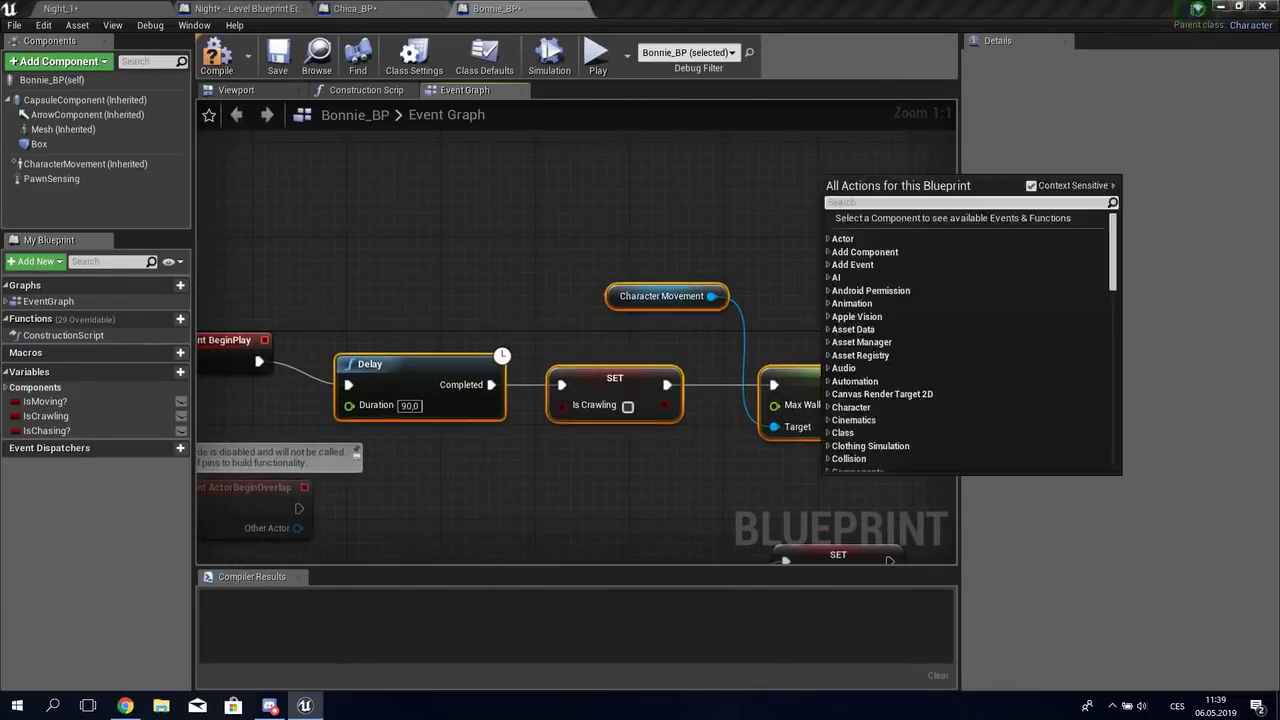
left_click(800, 200)
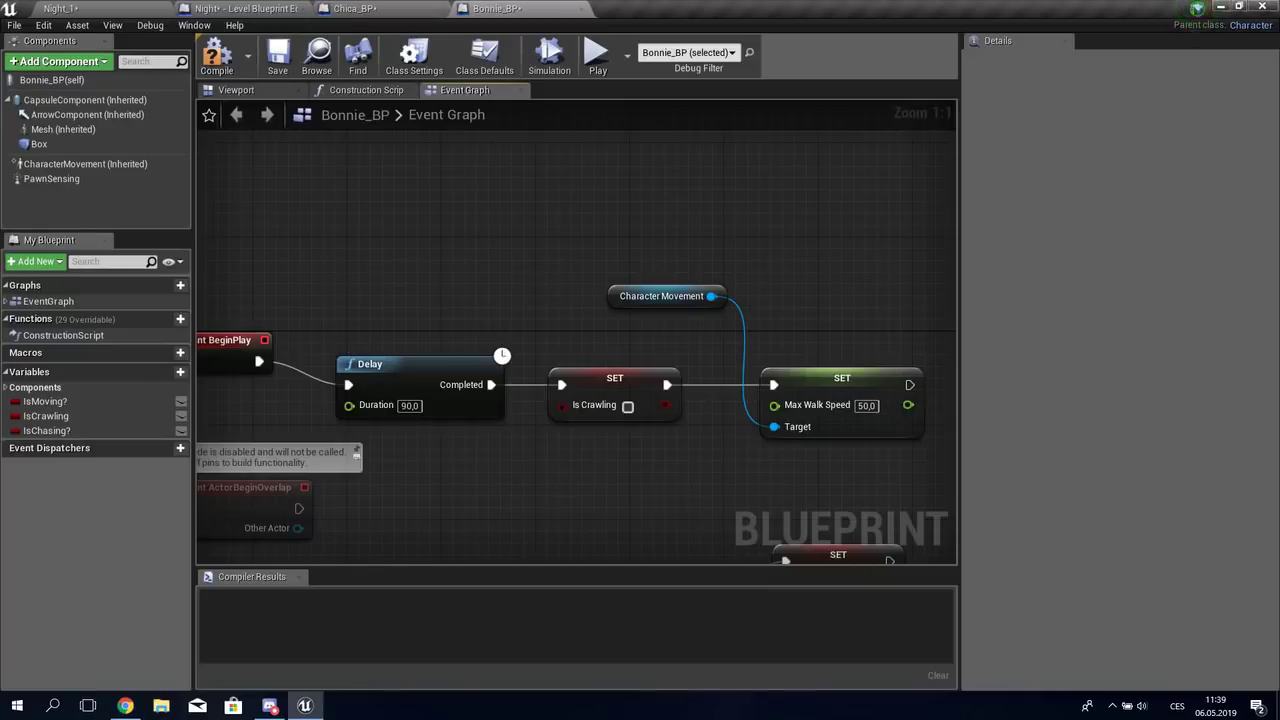
Step: Pan to the chase nodes and nudge the SET Max Walk Speed 300 node slightly down
right_click_drag(870, 410, 883, 320)
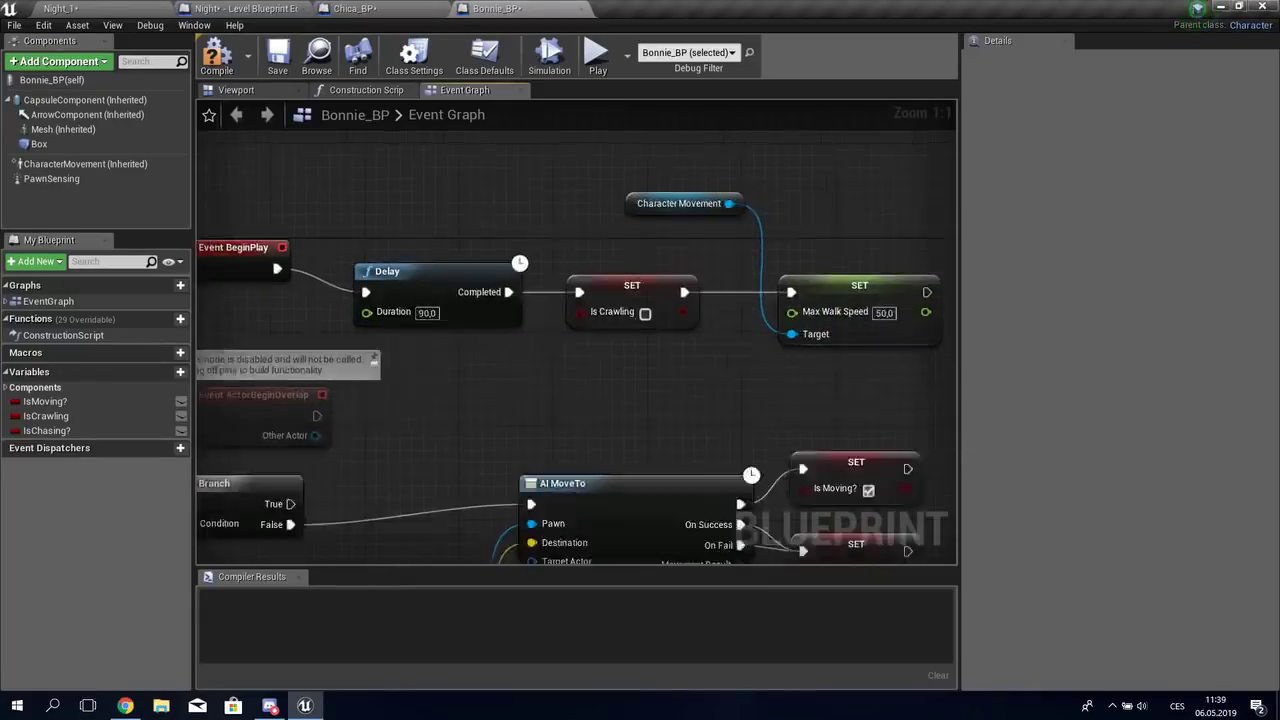
scroll(534, 463, "down", 6)
scroll(534, 463, "up", 3)
scroll(534, 463, "up", 3)
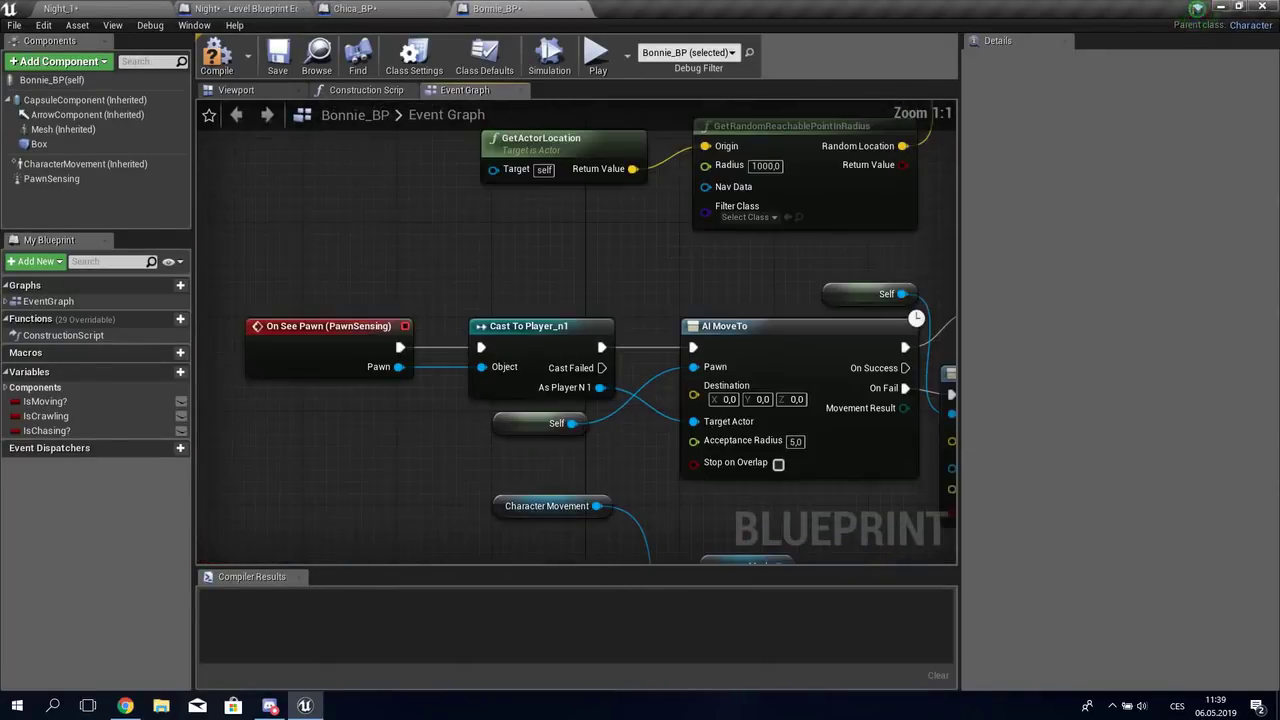
right_click_drag(534, 463, 298, 480)
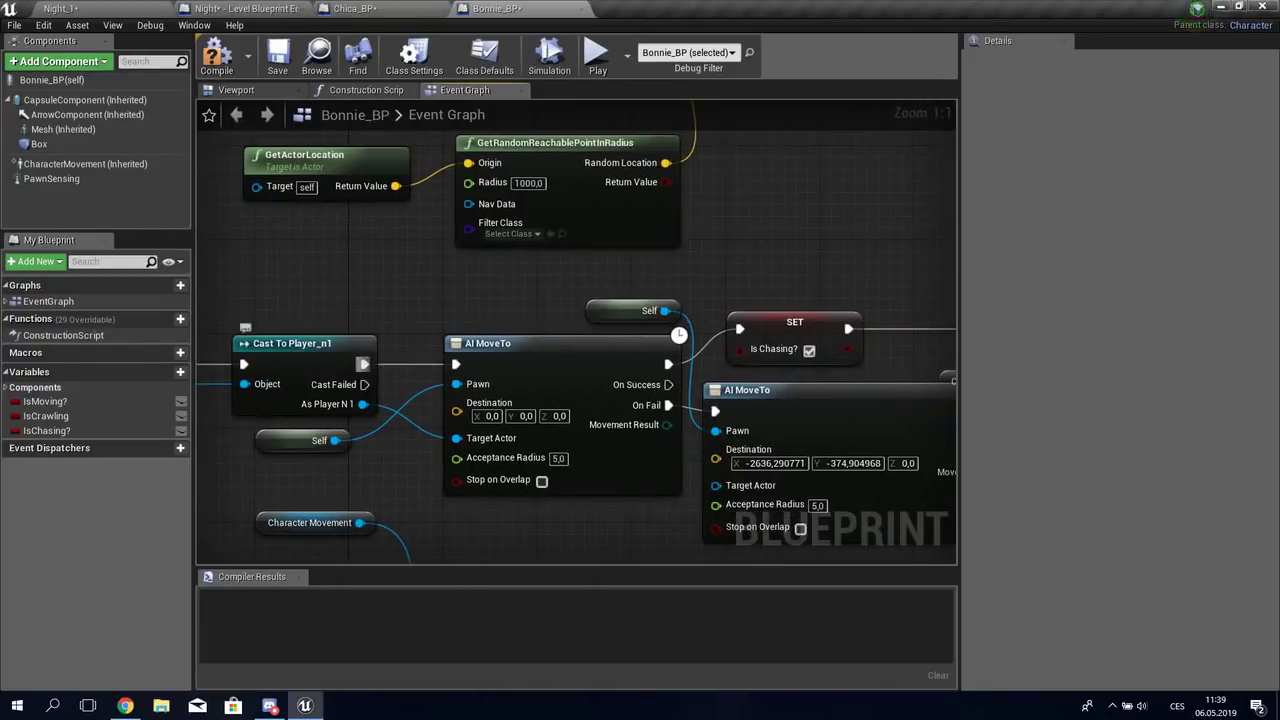
left_click_drag(363, 364, 375, 364)
right_click_drag(414, 345, 374, 313)
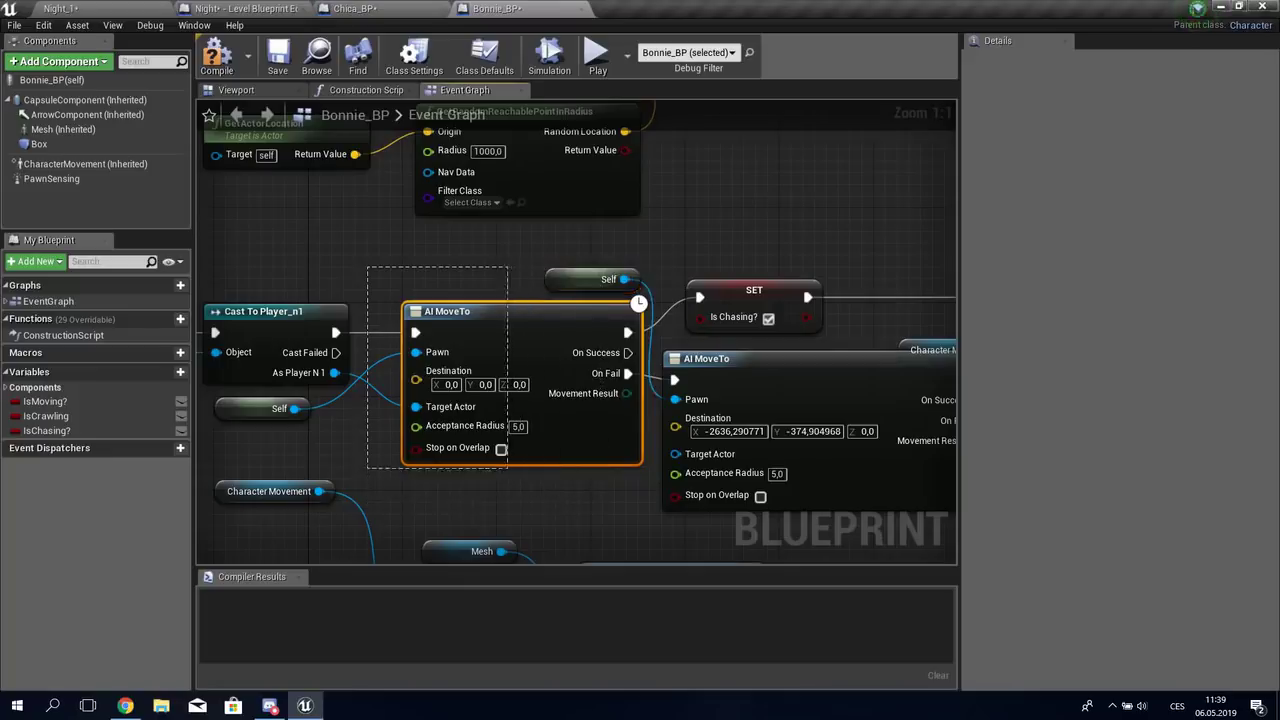
right_click_drag(640, 400, 218, 417)
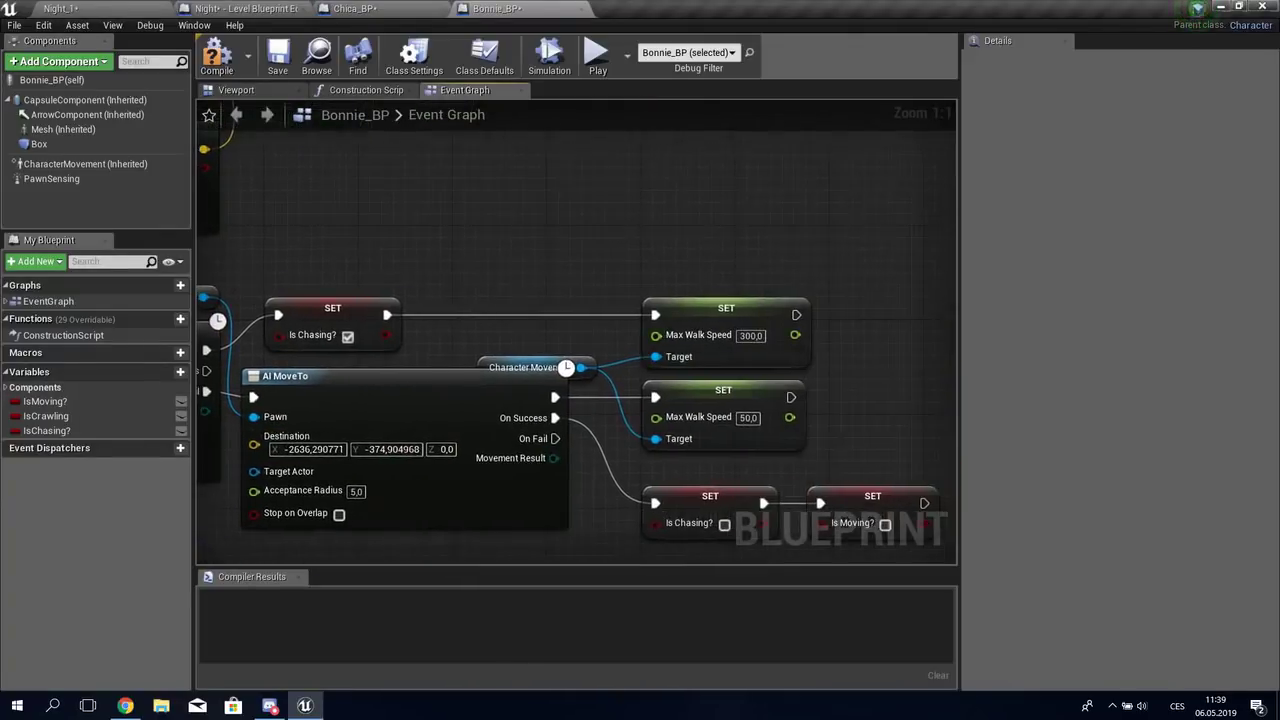
left_click(728, 318)
left_click_drag(728, 318, 728, 330)
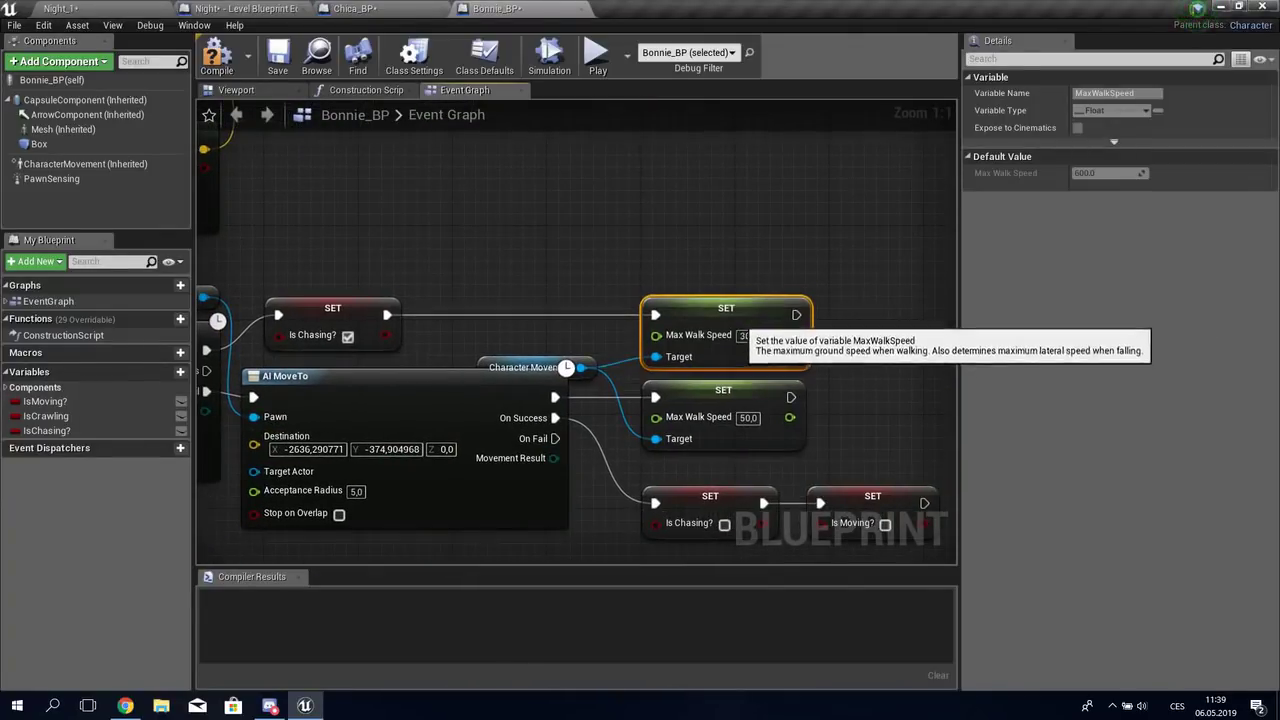
left_click(860, 330)
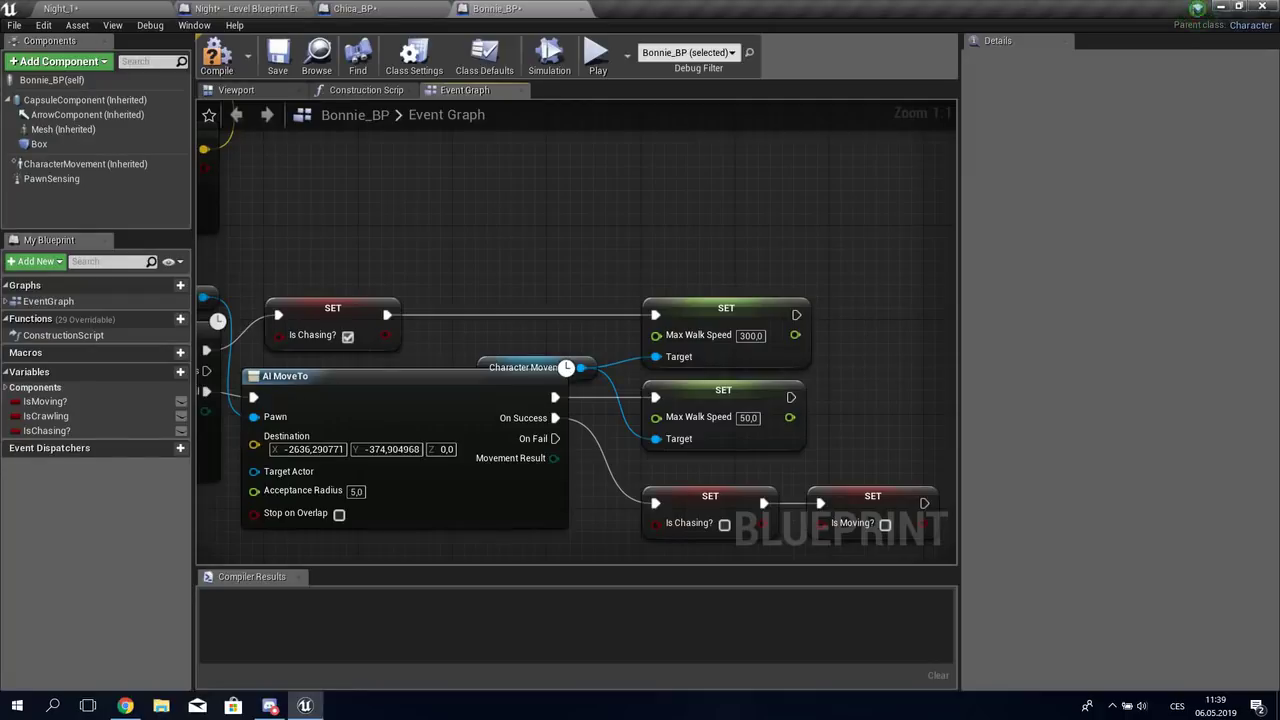
Step: Link the first AI MoveTo's On Fail to the second AI MoveTo and check the links
mouse_move(453, 423)
right_mouse_down()
mouse_move(612, 340)
mouse_move(768, 381)
right_mouse_up()
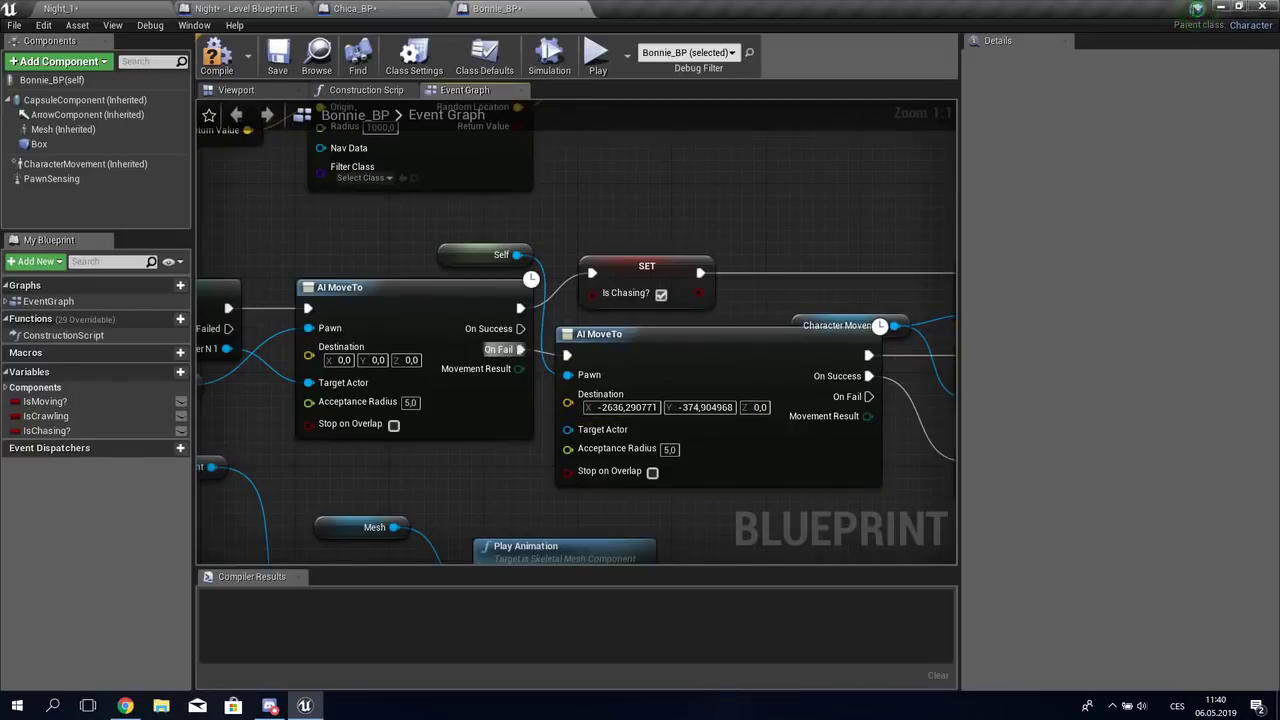
left_click_drag(520, 349, 567, 355)
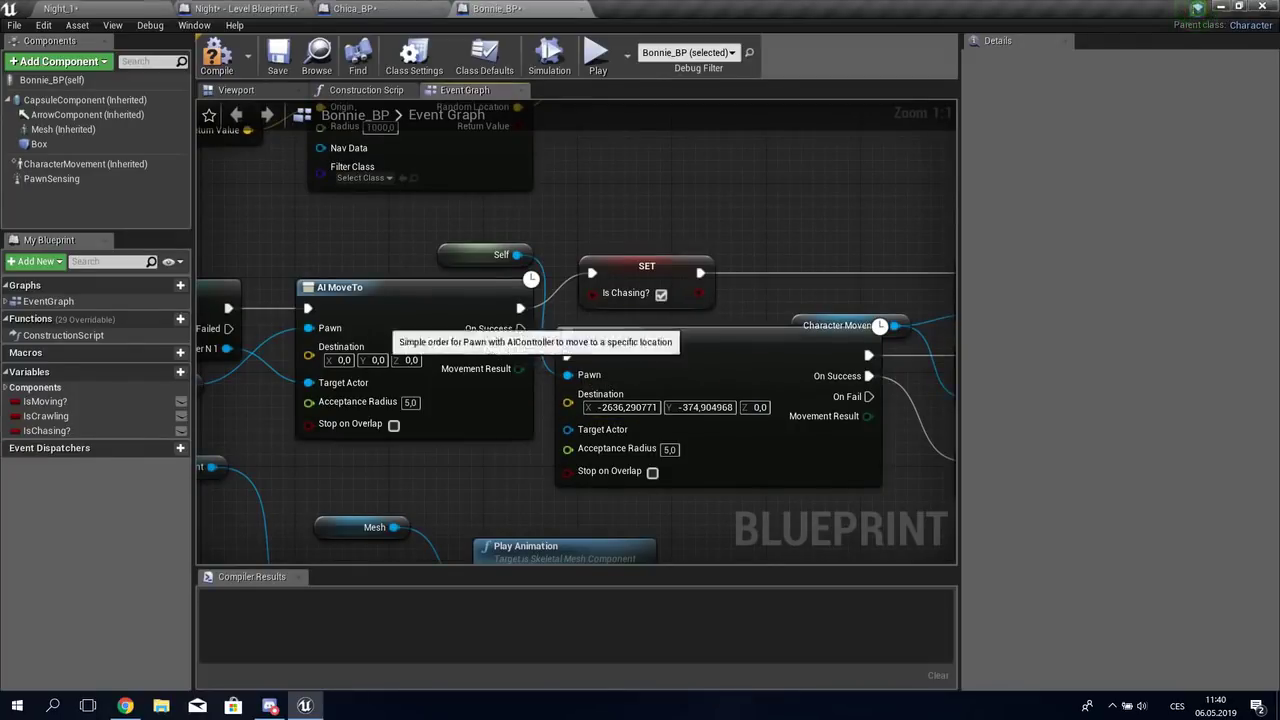
right_click_drag(567, 355, 446, 365)
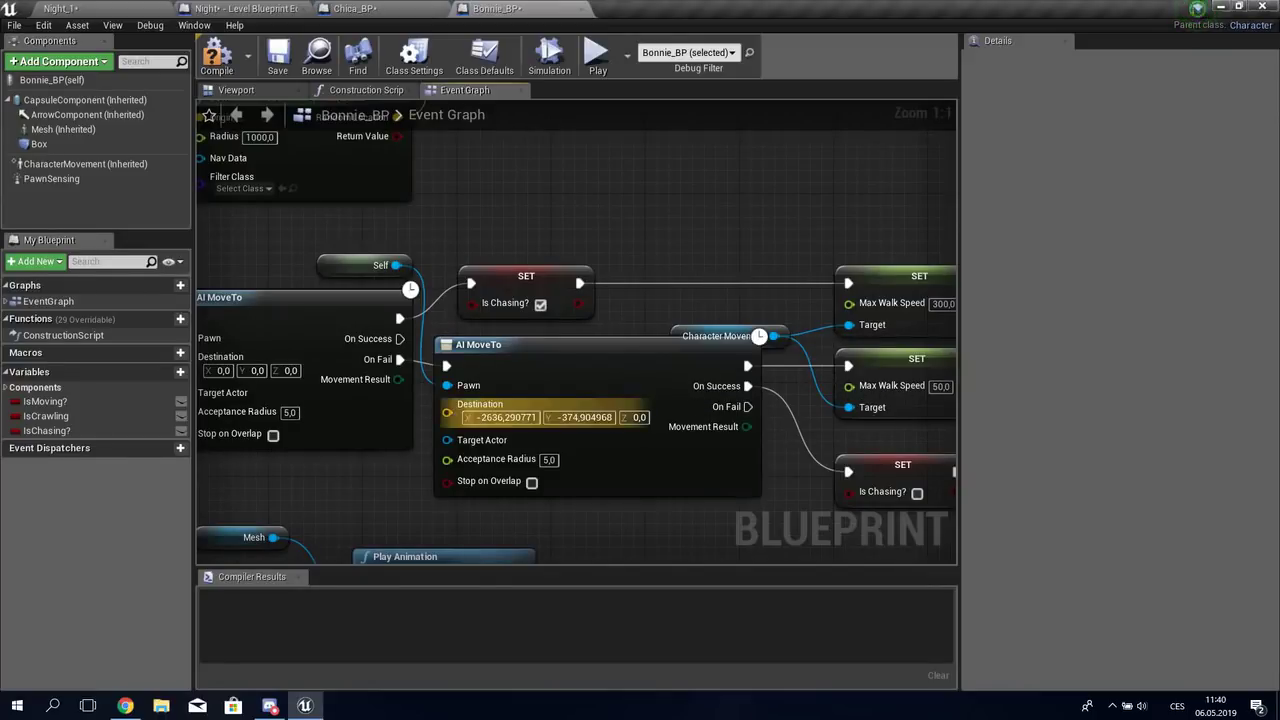
right_click_drag(446, 365, 289, 360)
mouse_move(592, 381)
left_mouse_down()
mouse_move(736, 470)
mouse_move(692, 466)
left_mouse_up()
right_click_drag(592, 401, 412, 364)
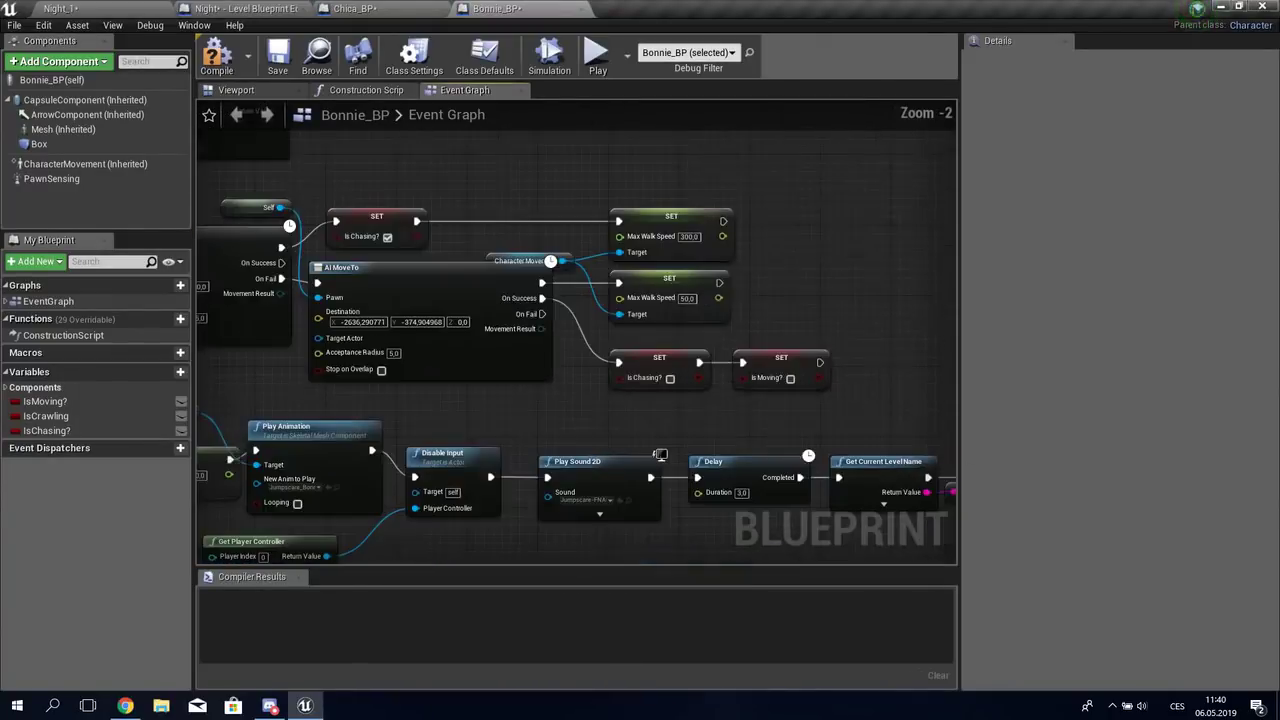
right_click_drag(424, 293, 660, 190)
right_click_drag(420, 330, 655, 228)
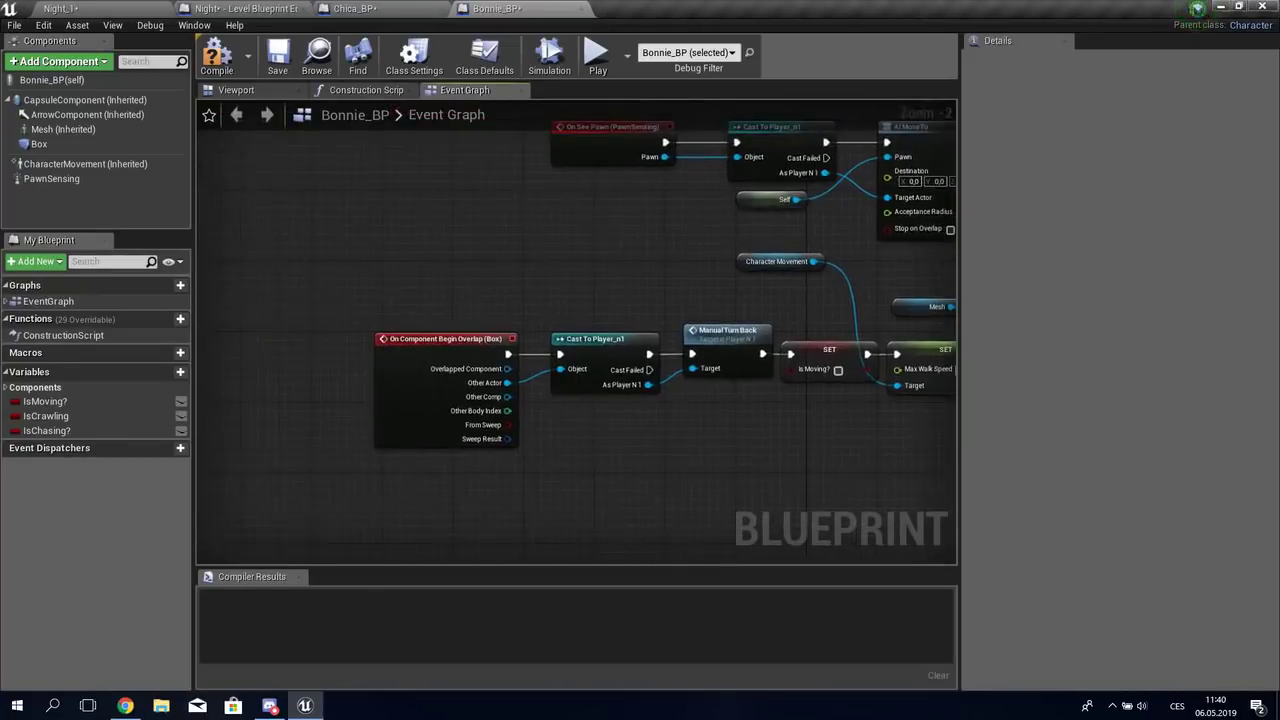
scroll(651, 477, "up", 2)
mouse_move(651, 477)
right_mouse_down()
mouse_move(257, 451)
mouse_move(670, 449)
right_mouse_up()
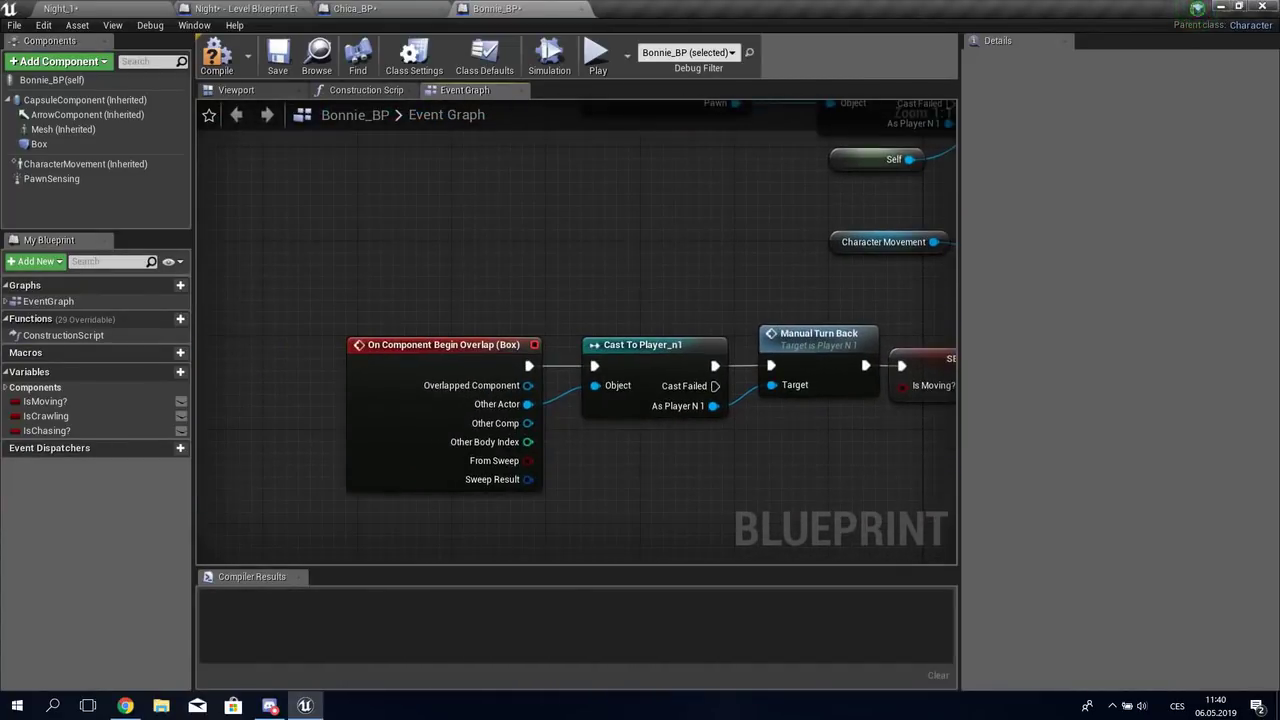
mouse_move(606, 301)
right_mouse_down()
mouse_move(549, 296)
mouse_move(500, 271)
mouse_move(590, 228)
right_mouse_up()
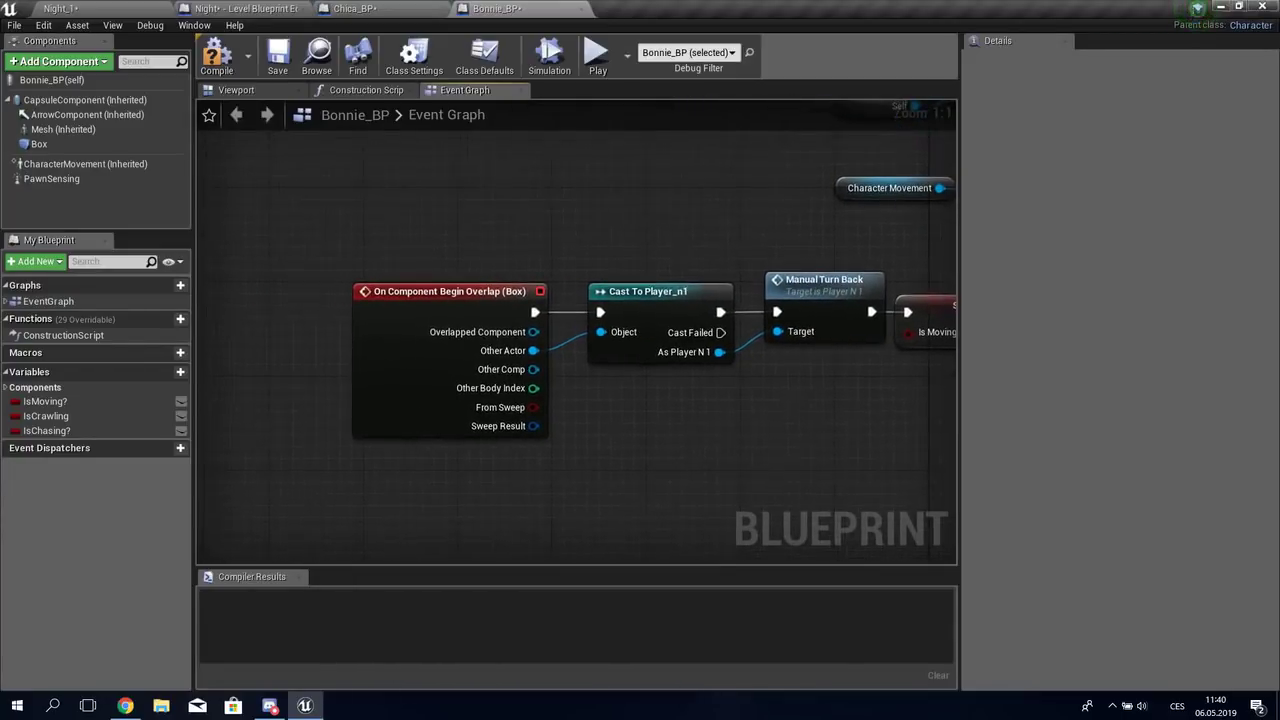
left_click(39, 144)
left_click(236, 89)
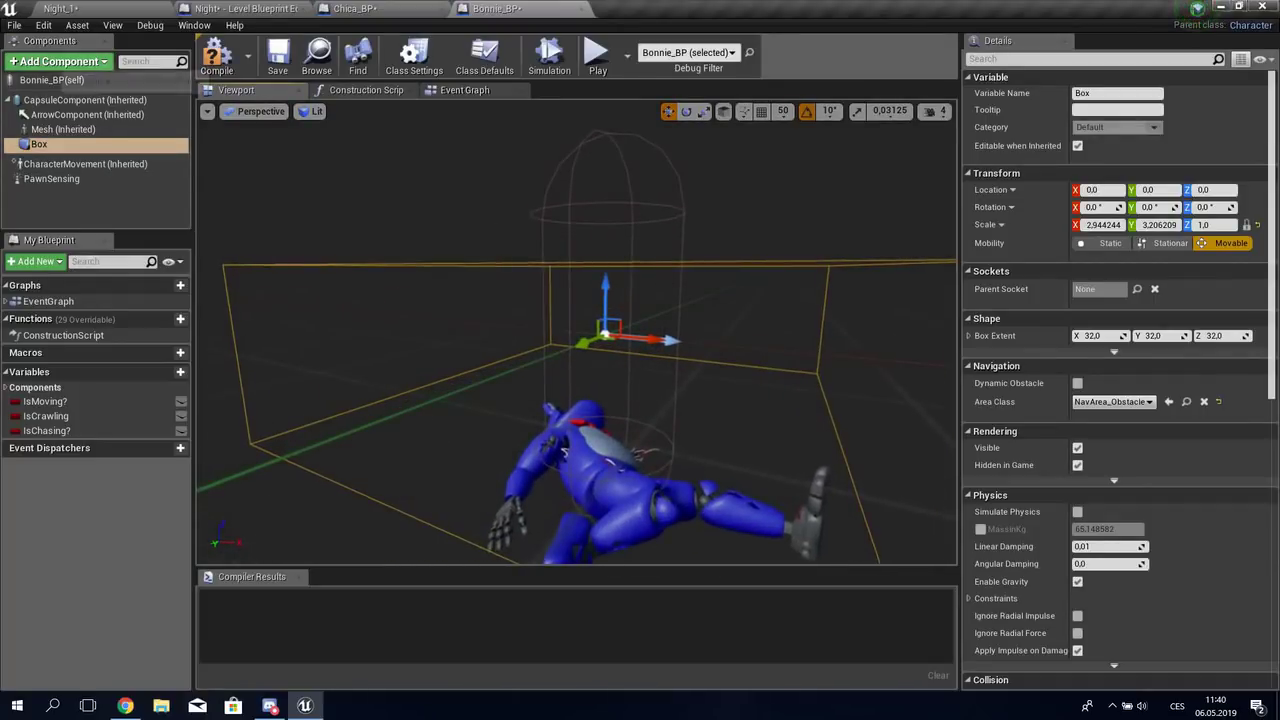
left_click(57, 61)
type("box")
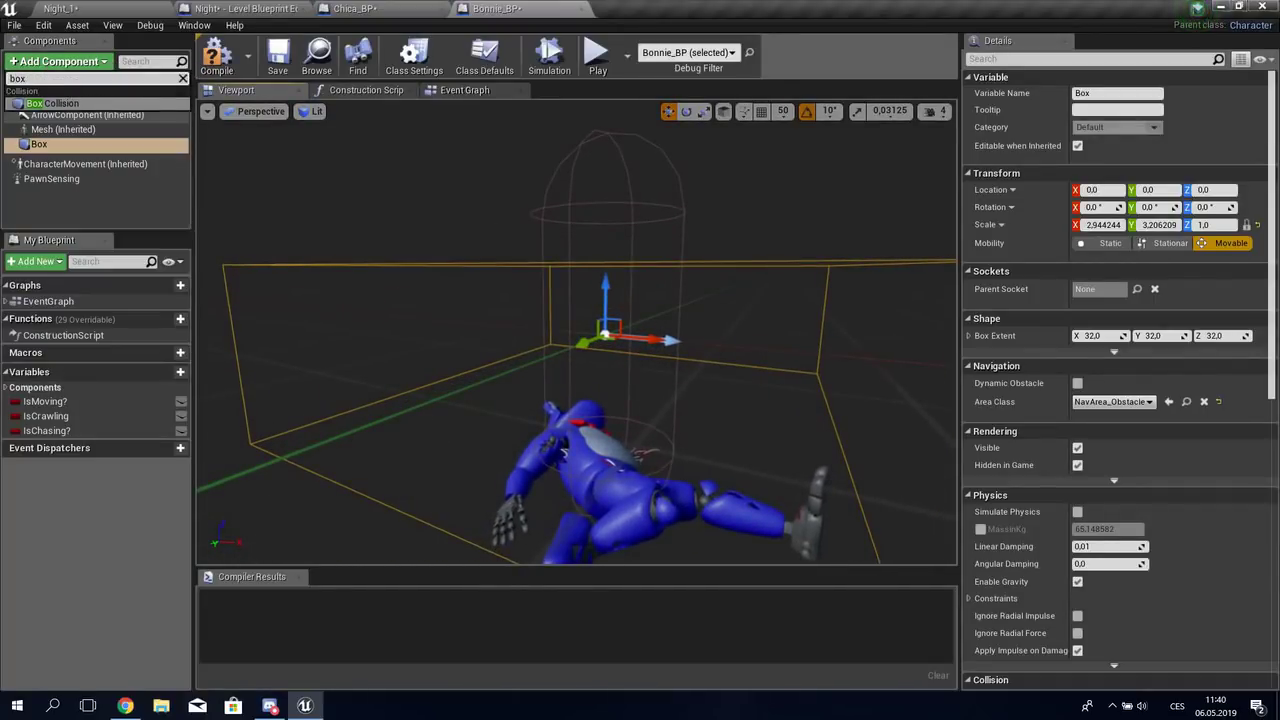
key("Escape")
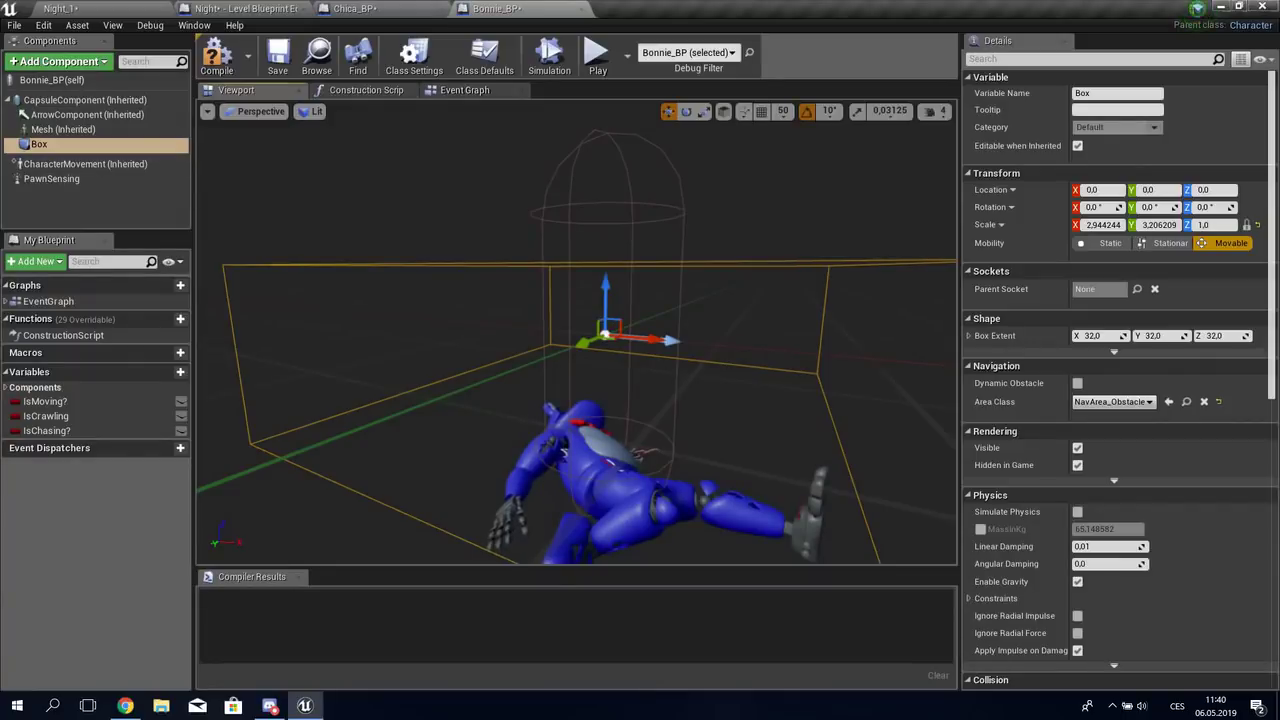
left_click(465, 90)
right_click_drag(600, 350, 437, 381)
left_click_drag(215, 217, 709, 460)
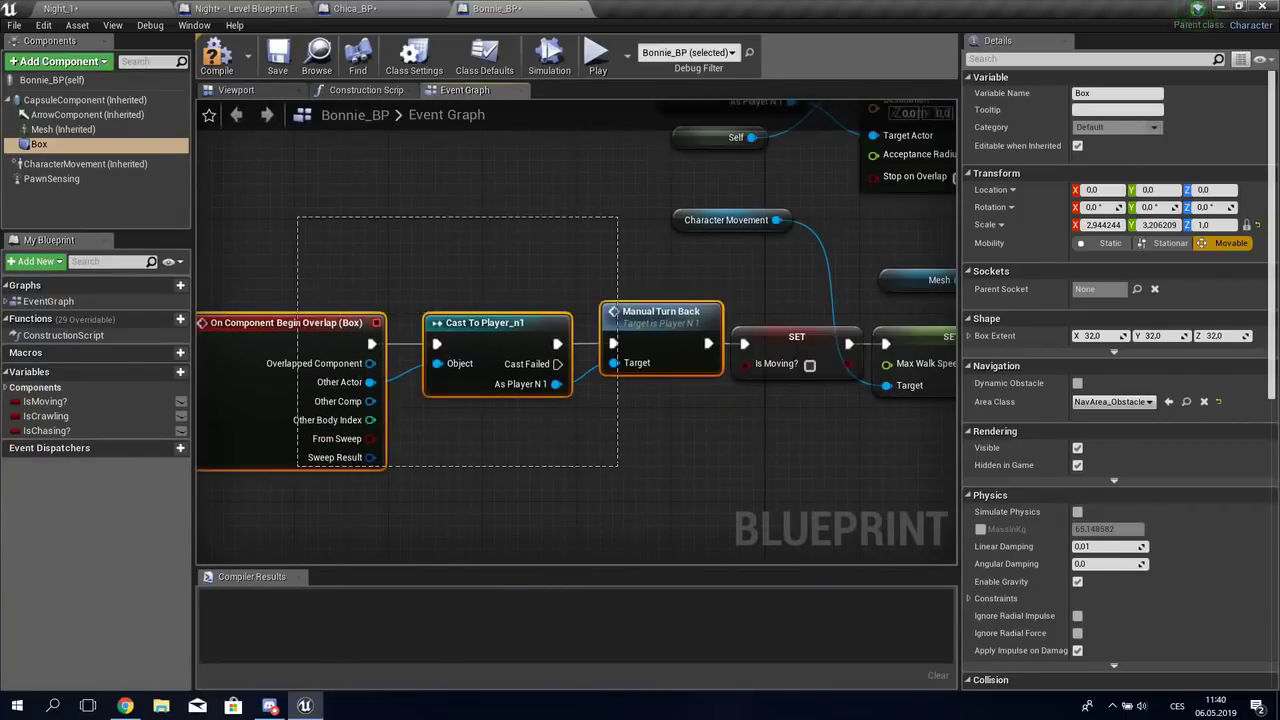
left_click(632, 488)
right_click_drag(632, 488, 461, 511)
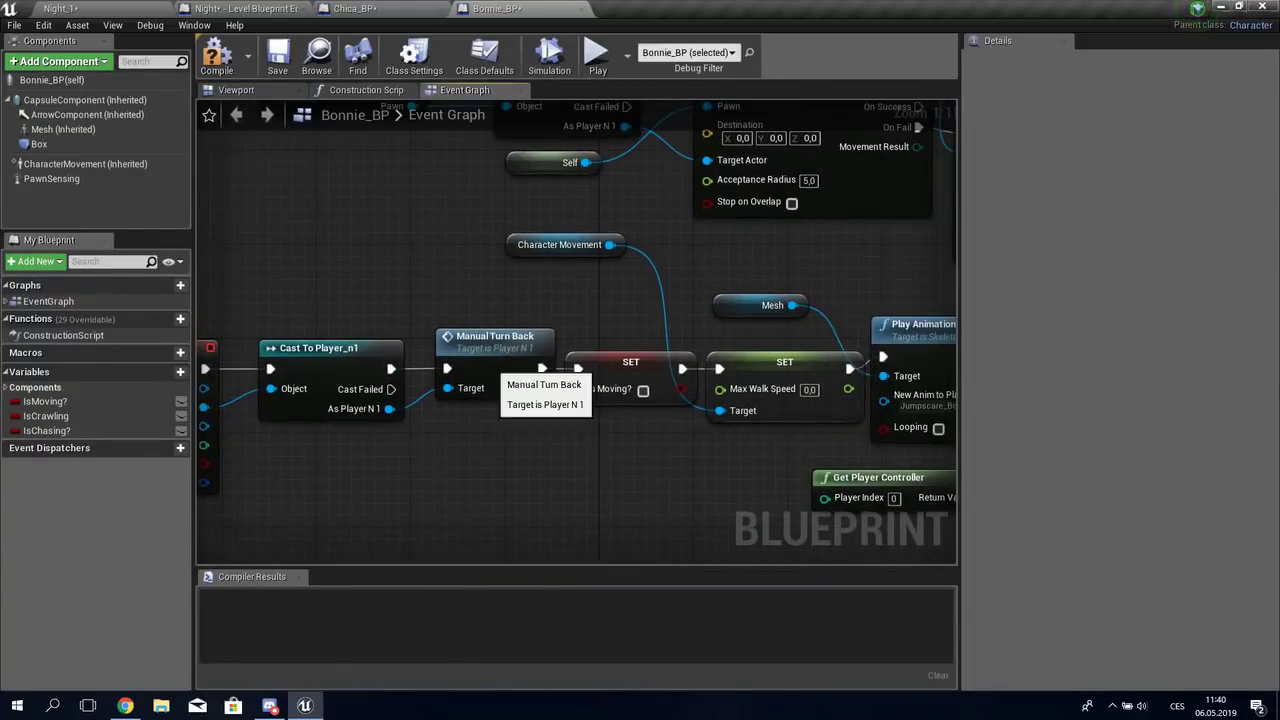
right_click(496, 335)
left_click(538, 448)
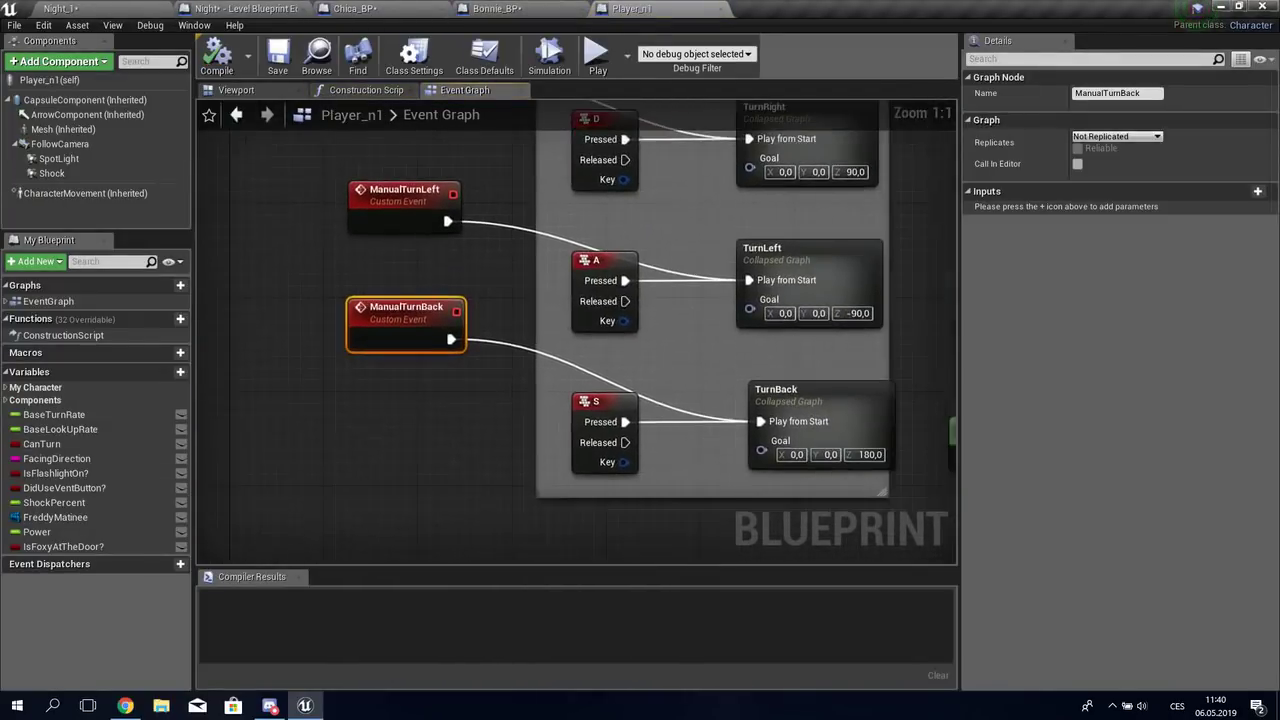
right_click_drag(840, 410, 720, 400)
scroll(720, 400, "down", 1)
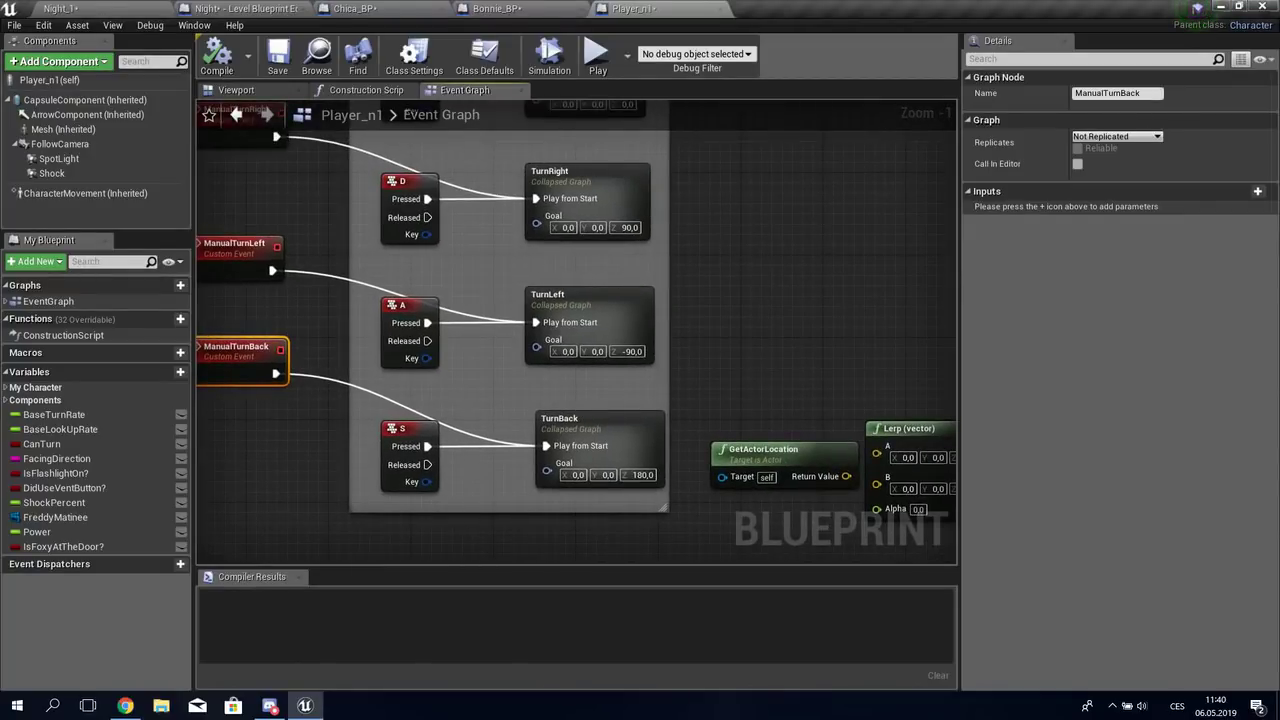
left_click(600, 430)
scroll(600, 430, "down", 3)
left_click(606, 337)
scroll(495, 360, "up", 5)
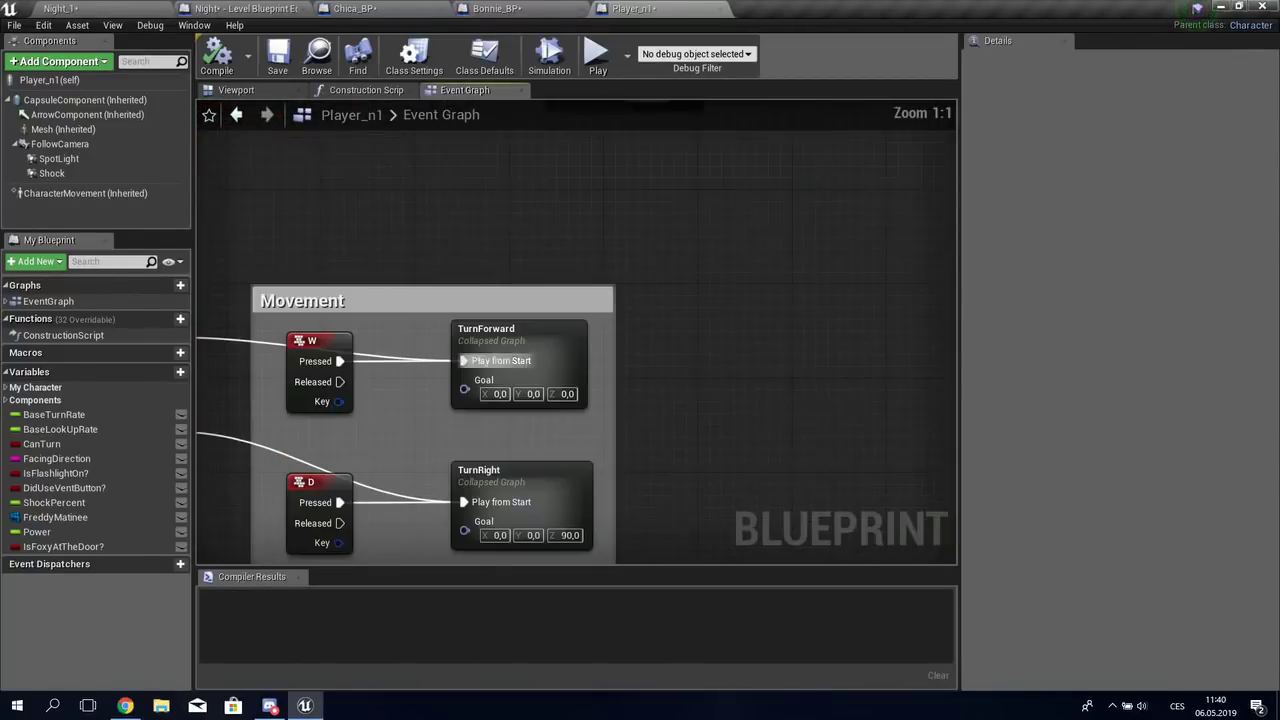
right_click_drag(559, 347, 545, 315)
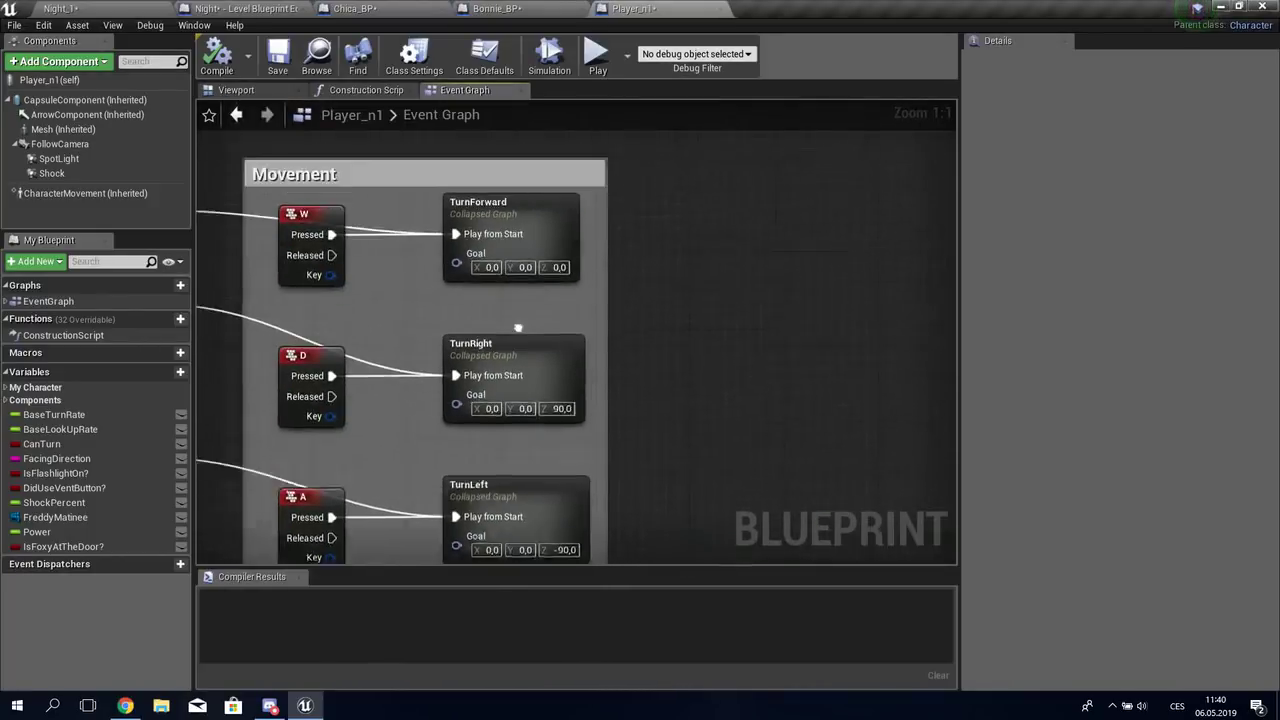
double_click(545, 314)
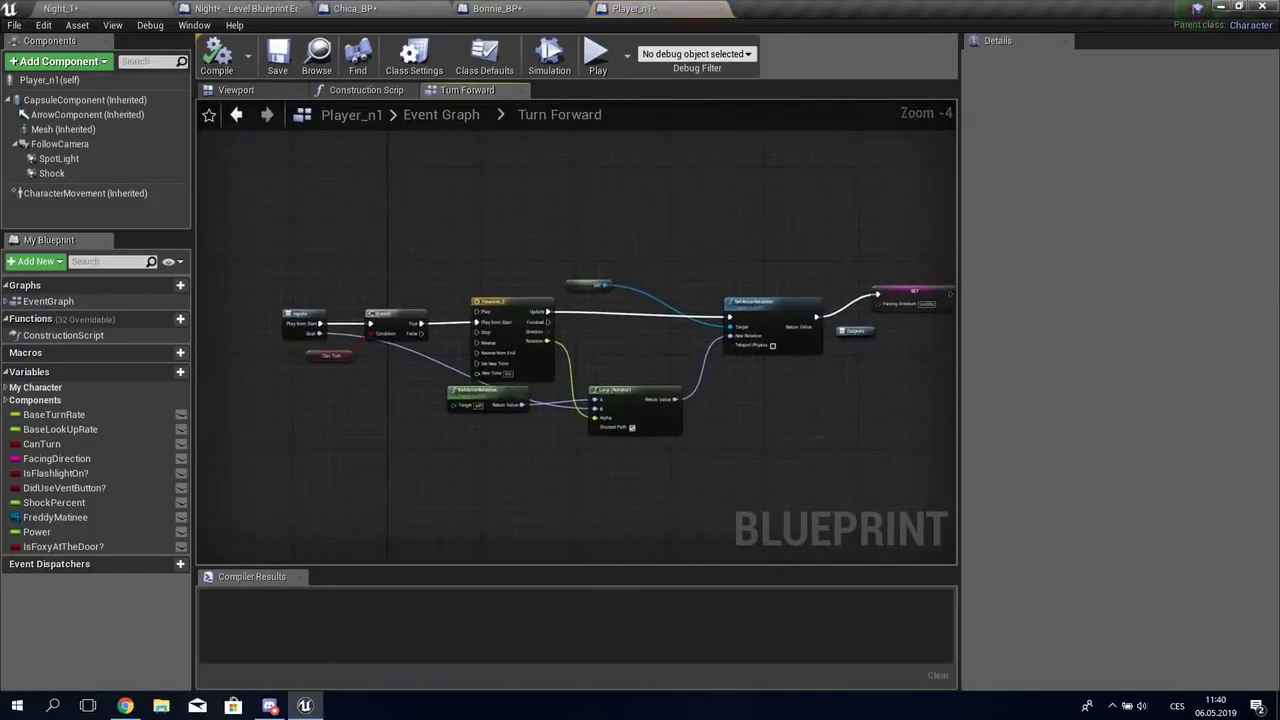
scroll(560, 330, "up", 3)
mouse_move(470, 368)
right_mouse_down()
mouse_move(275, 372)
mouse_move(409, 397)
mouse_move(295, 385)
right_mouse_up()
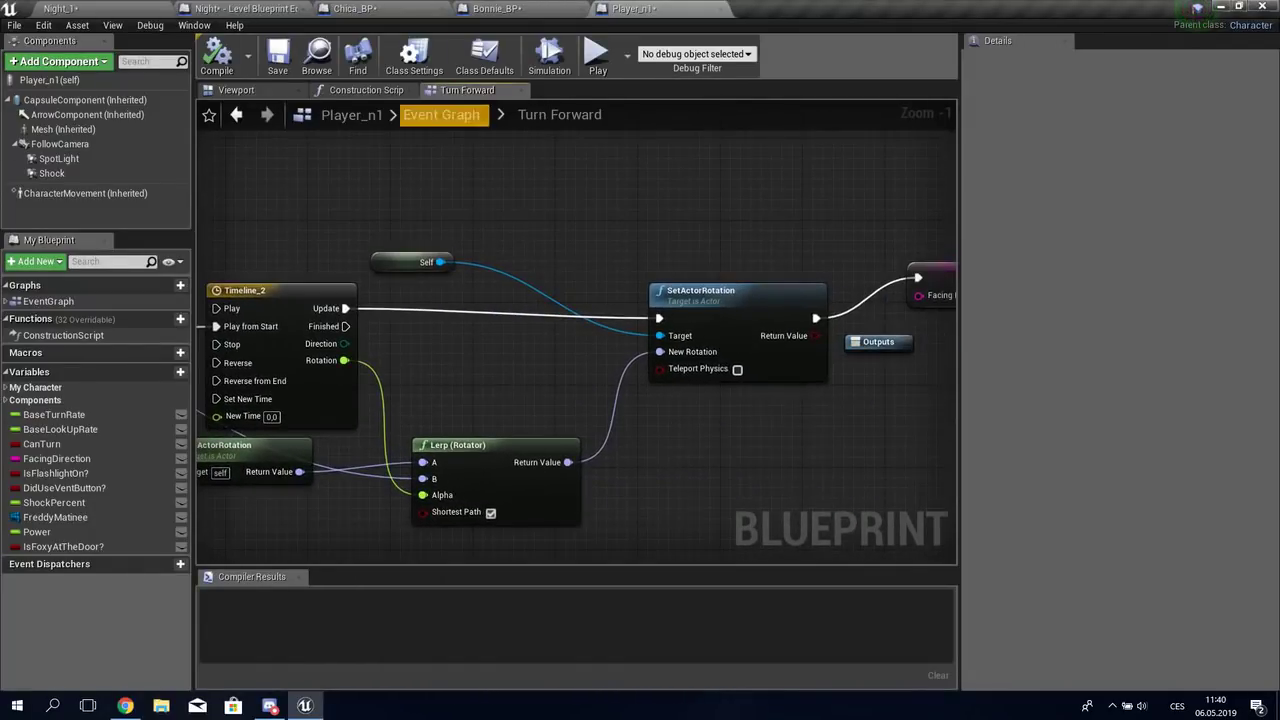
left_click(441, 114)
scroll(526, 346, "up", 5)
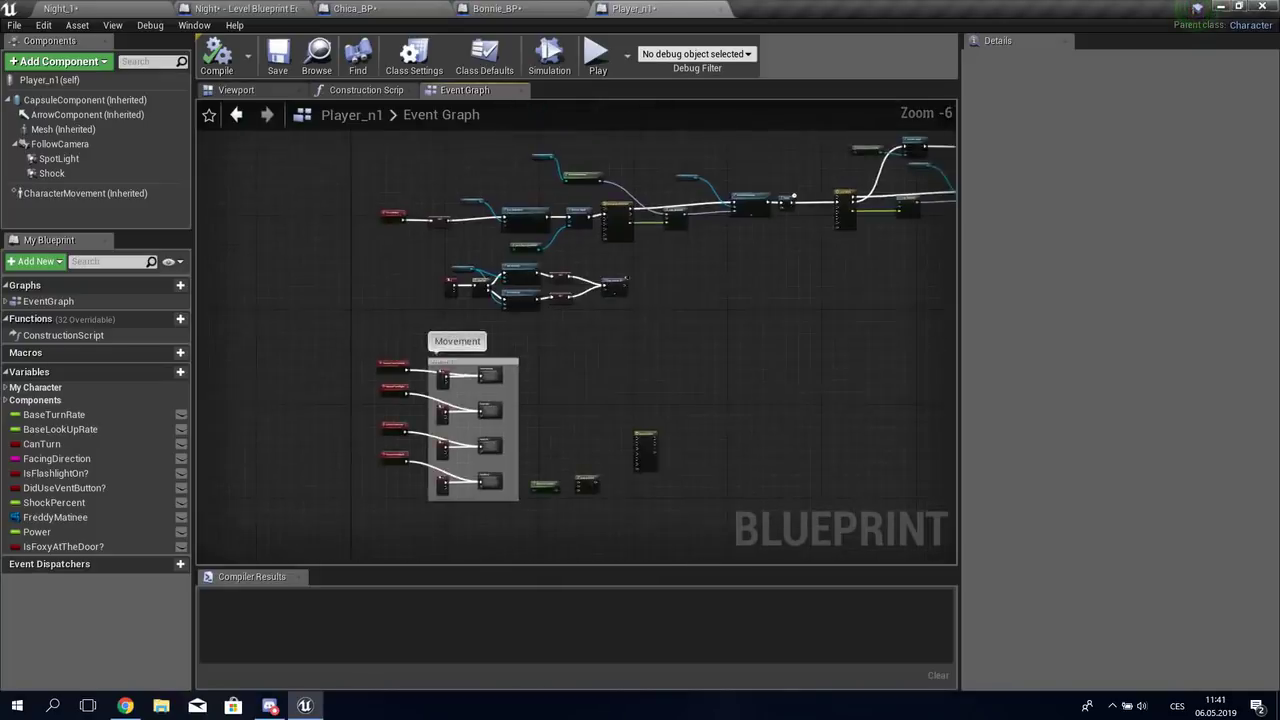
scroll(512, 273, "up", 5)
left_click_drag(603, 397, 270, 245)
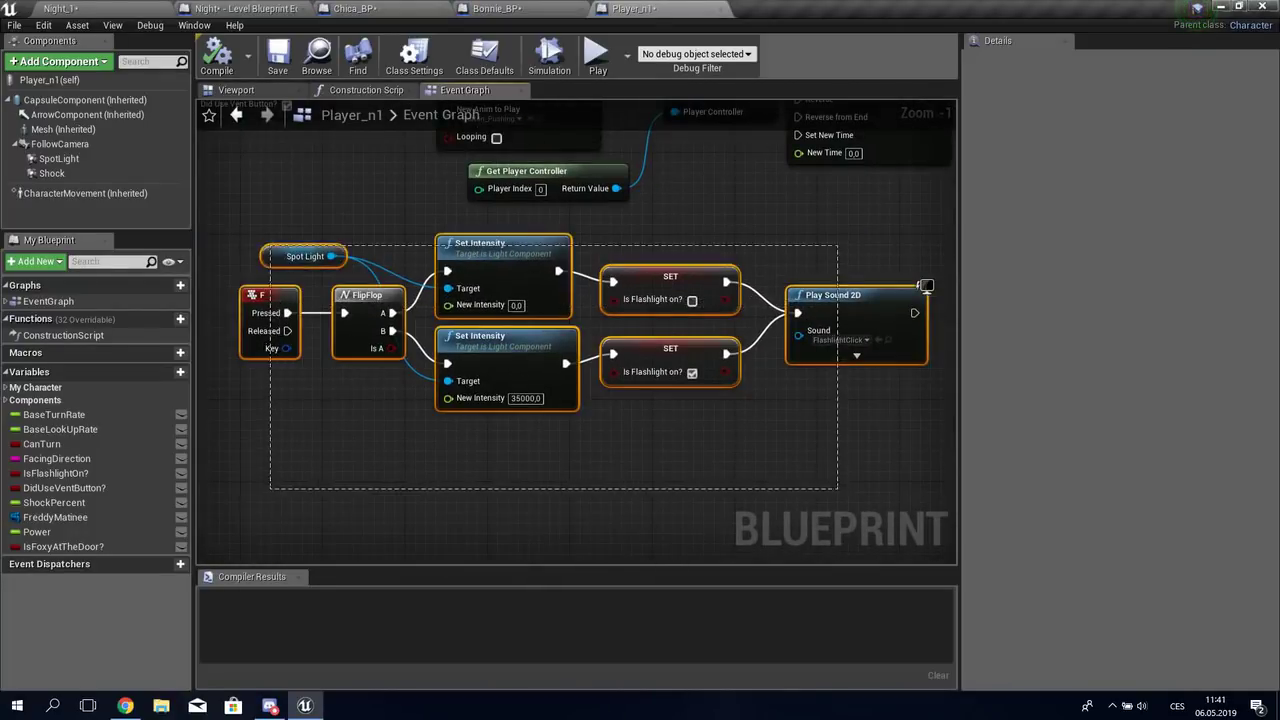
right_click(467, 333)
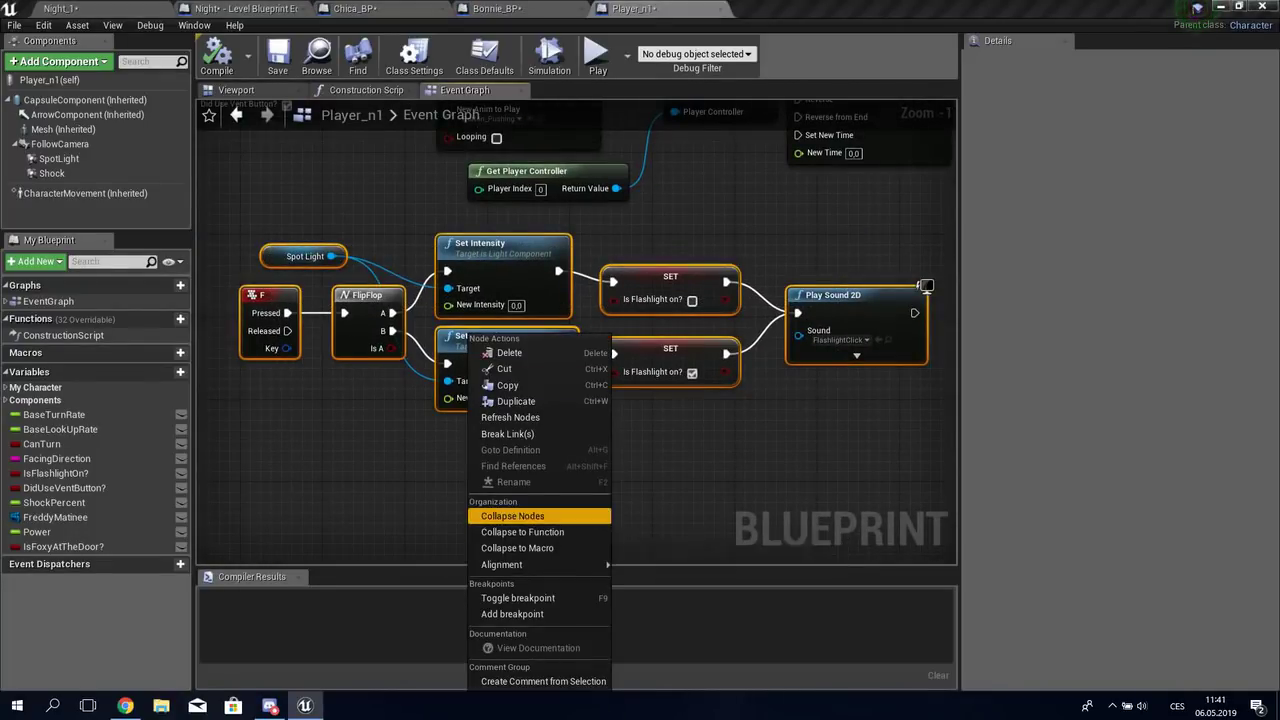
left_click(657, 430)
mouse_move(482, 433)
right_mouse_down()
mouse_move(657, 272)
mouse_move(788, 40)
right_mouse_up()
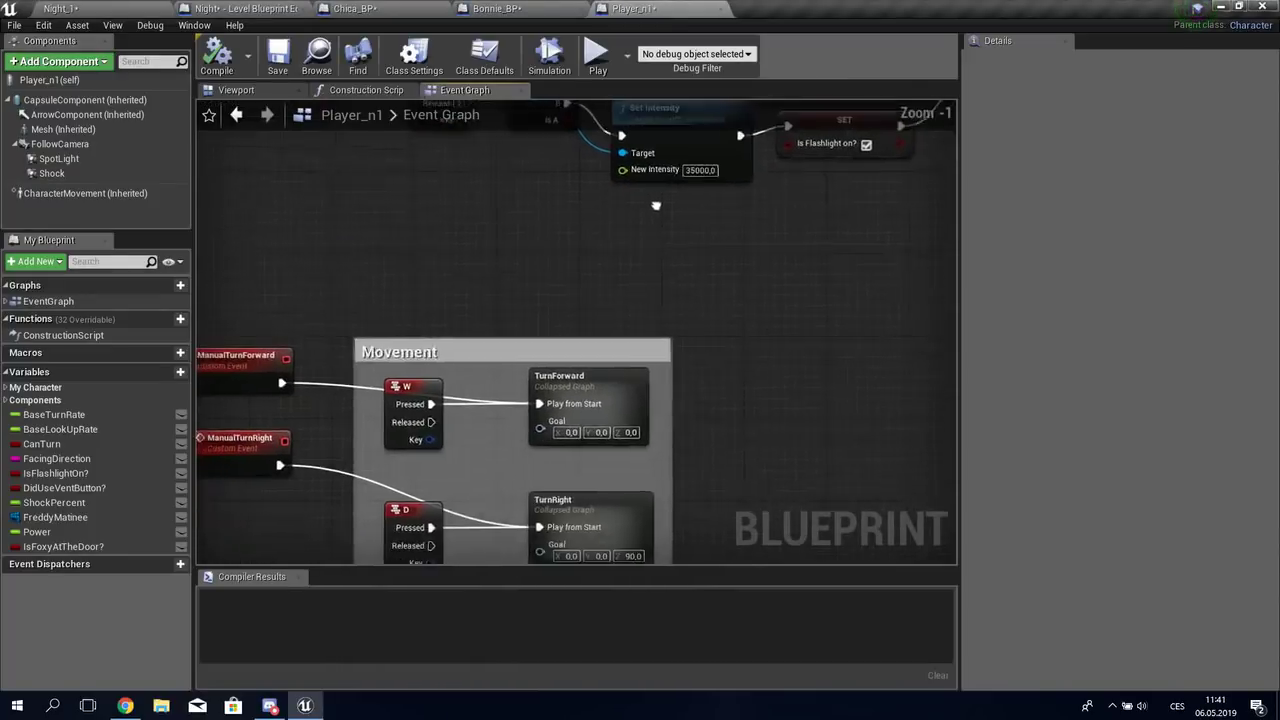
mouse_move(822, 237)
right_mouse_down()
mouse_move(771, 249)
mouse_move(792, 161)
right_mouse_up()
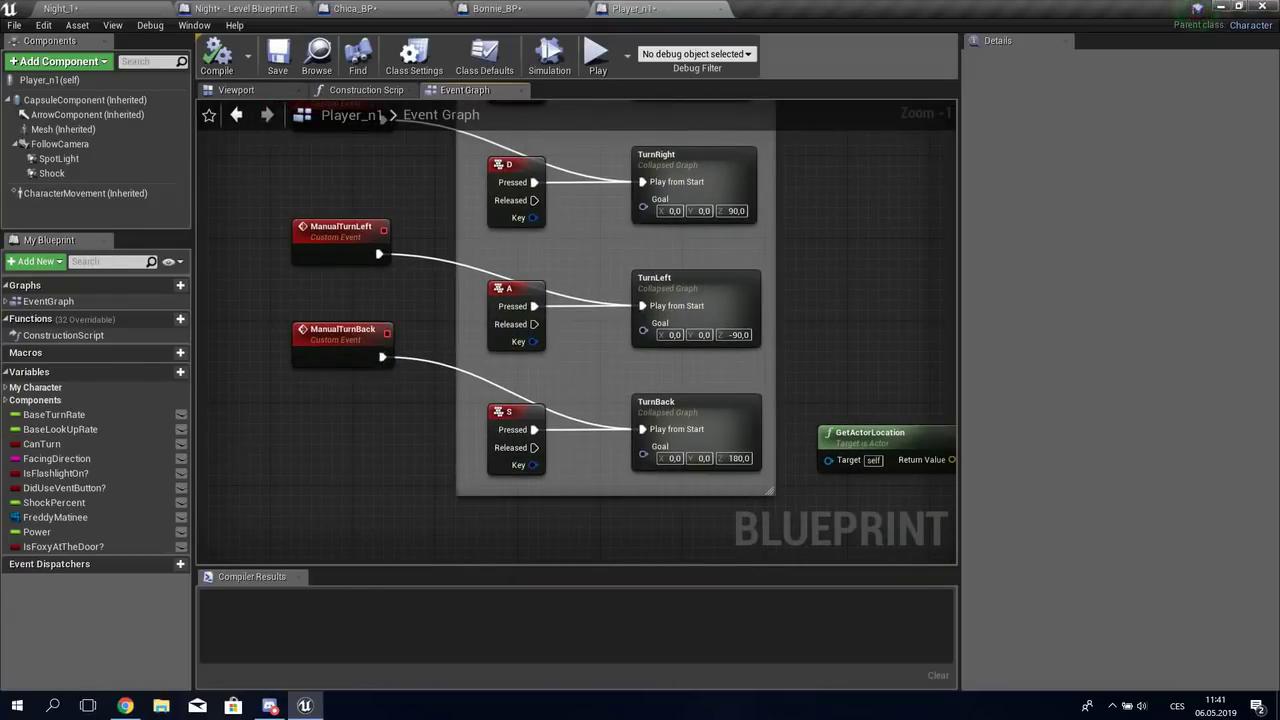
left_click(720, 8)
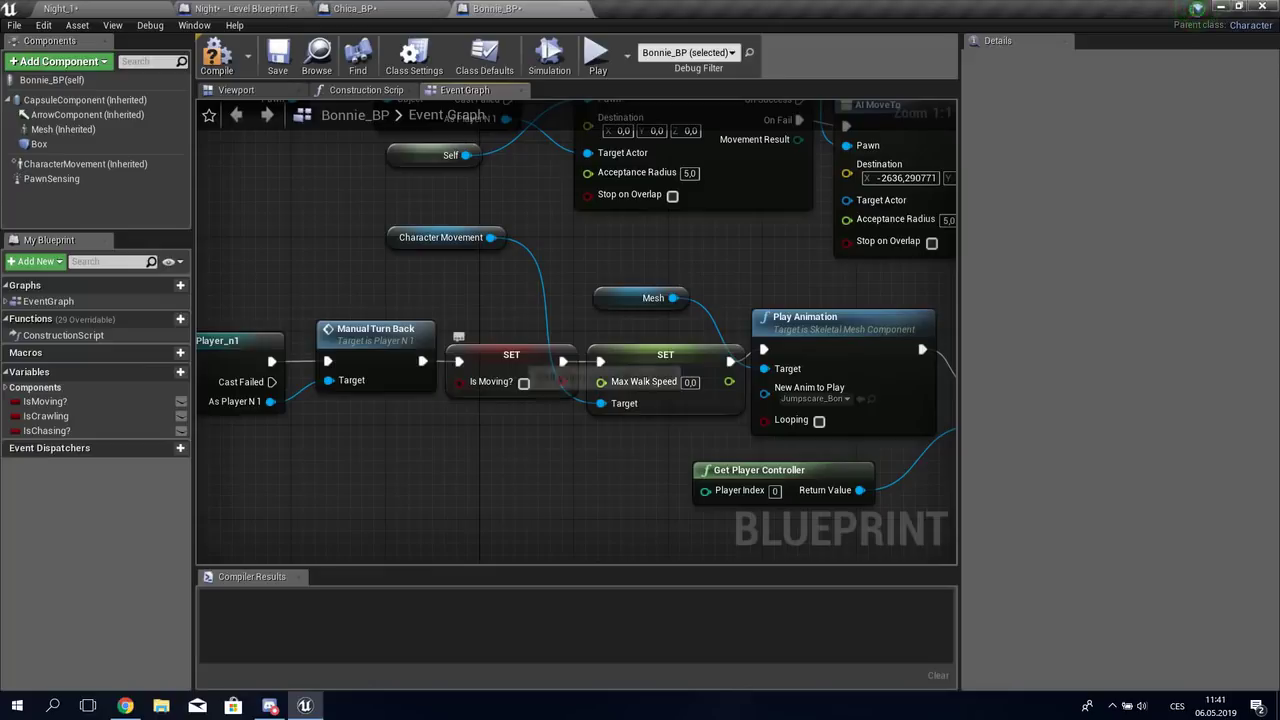
Step: Pan along Bonnie_BP's jumpscare chain to the Disable Input and Play Sound 2D nodes
right_click_drag(612, 462, 503, 466)
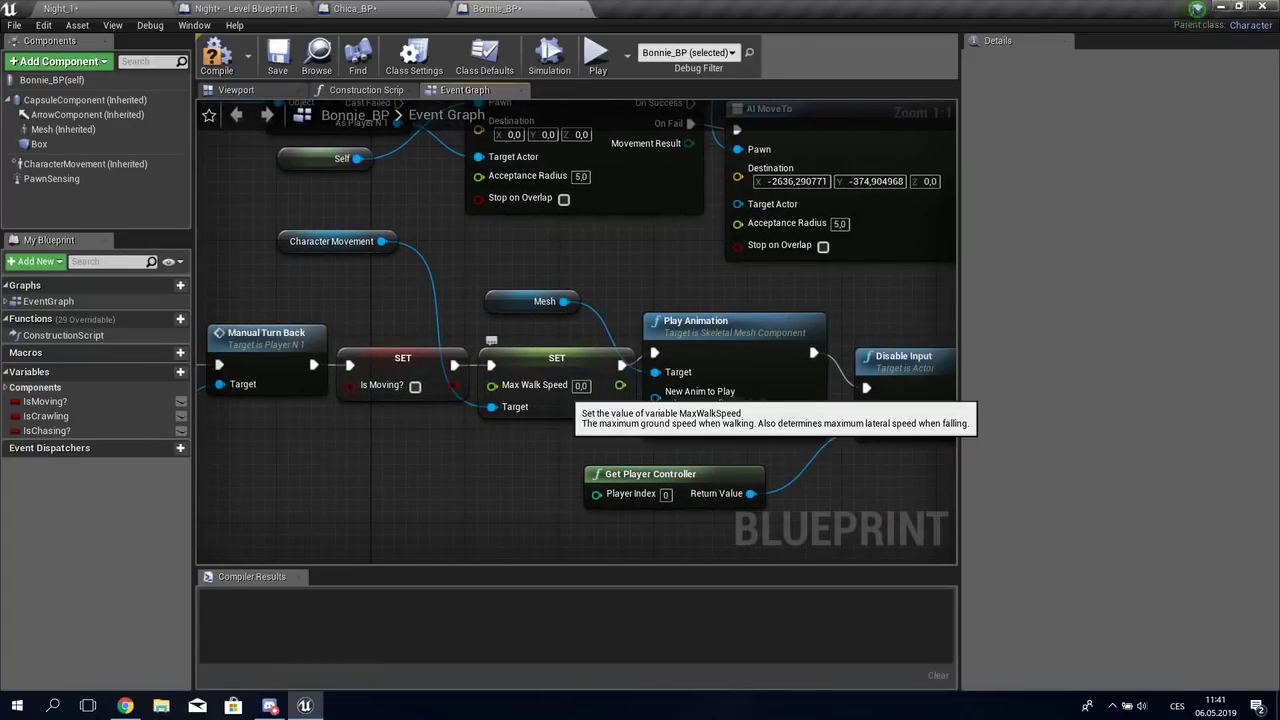
right_click_drag(575, 395, 312, 402)
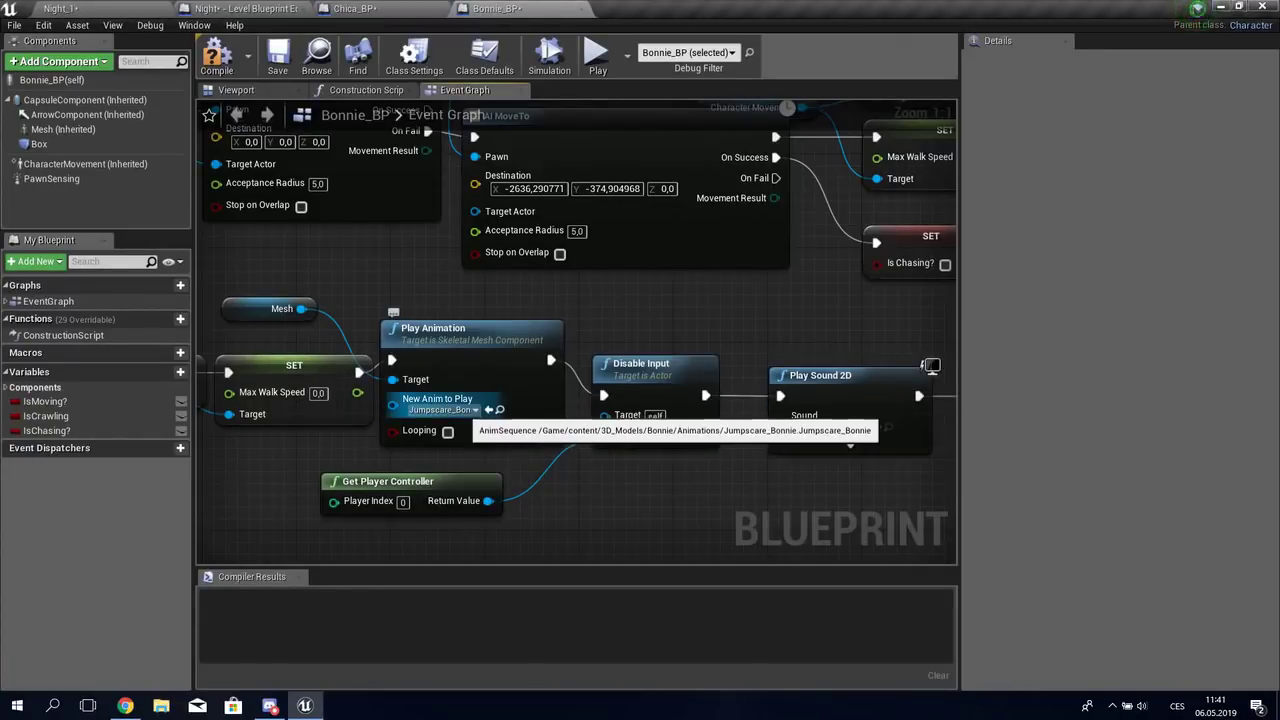
right_click_drag(470, 415, 263, 436)
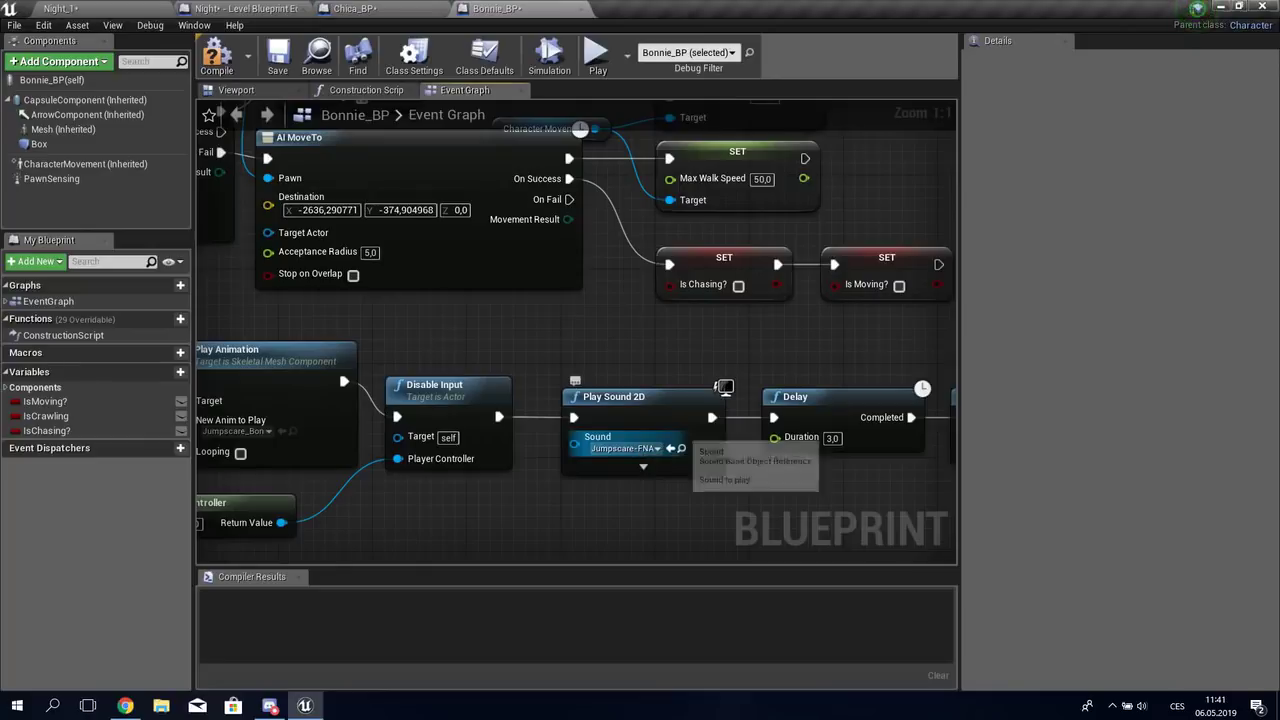
right_click_drag(863, 477, 681, 477)
Step: Inspect the jumpscare sound picker without changes, view Open Level, and close Bonnie_BP
left_click(452, 448)
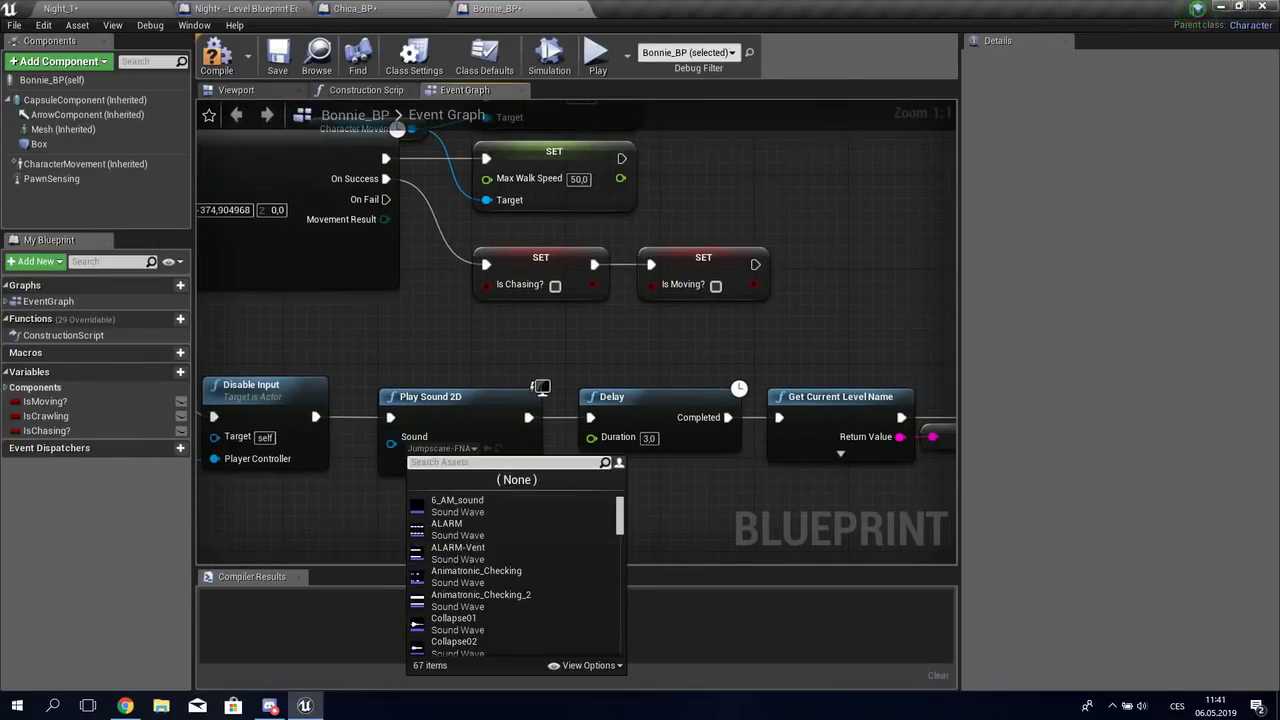
right_click_drag(435, 484, 372, 485)
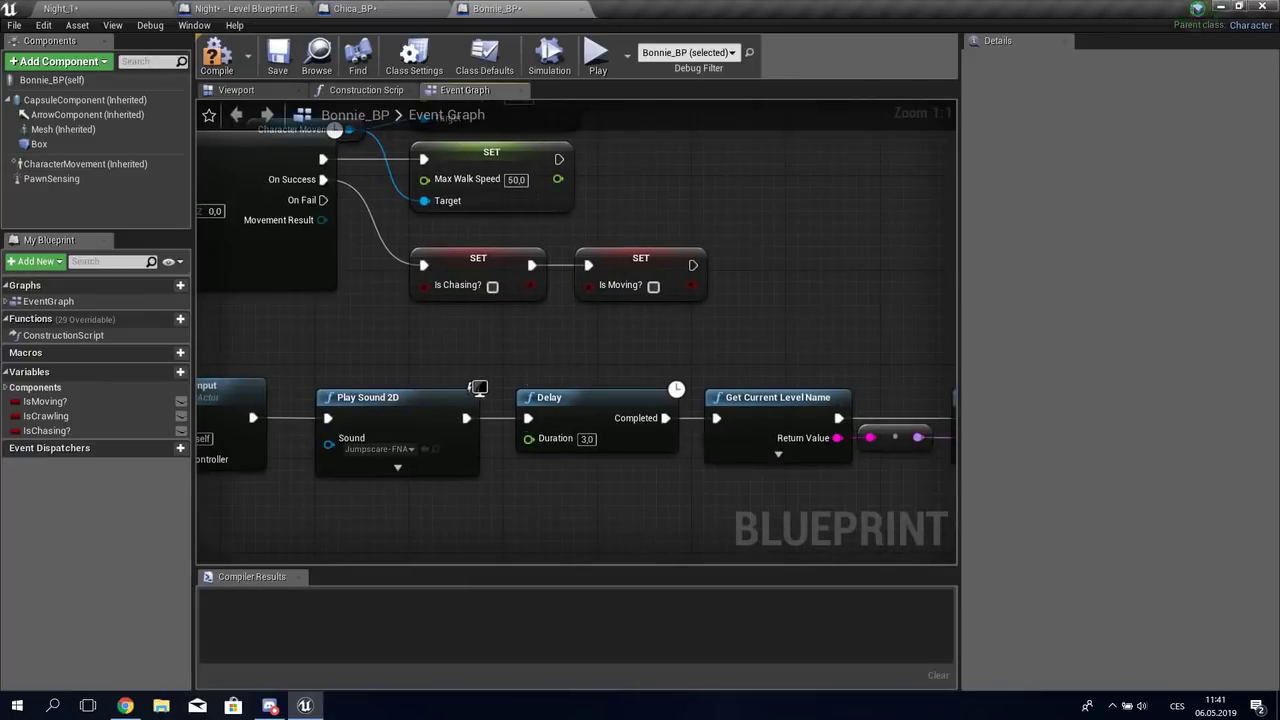
right_click_drag(600, 470, 280, 499)
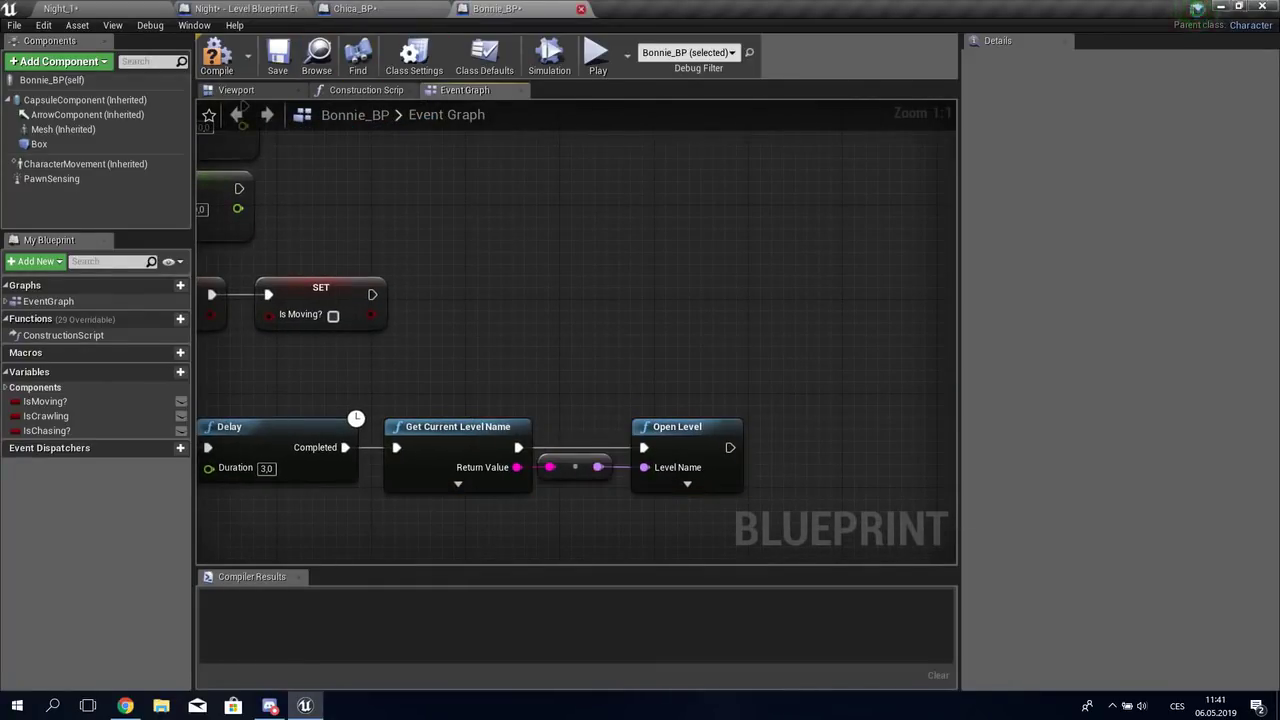
left_click(581, 9)
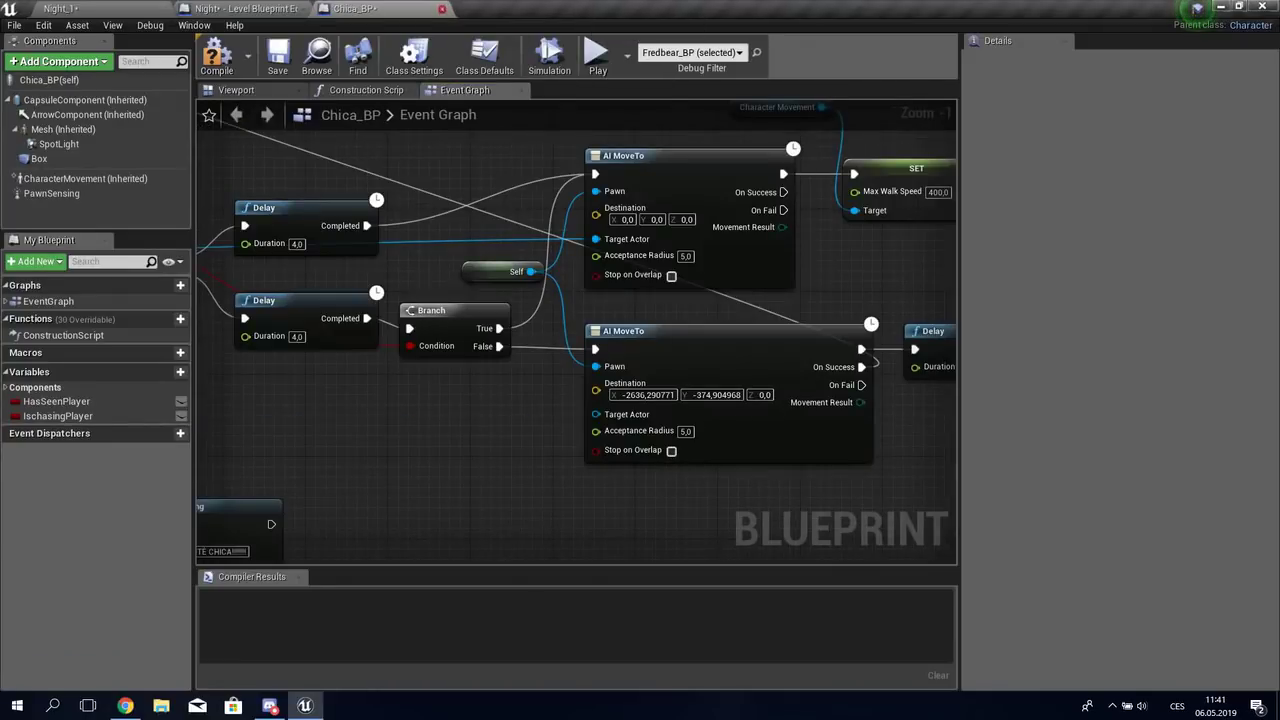
Step: Close Chica_BP and pan across the Night Level Blueprint graph
left_click(442, 9)
scroll(484, 214, "down", 5)
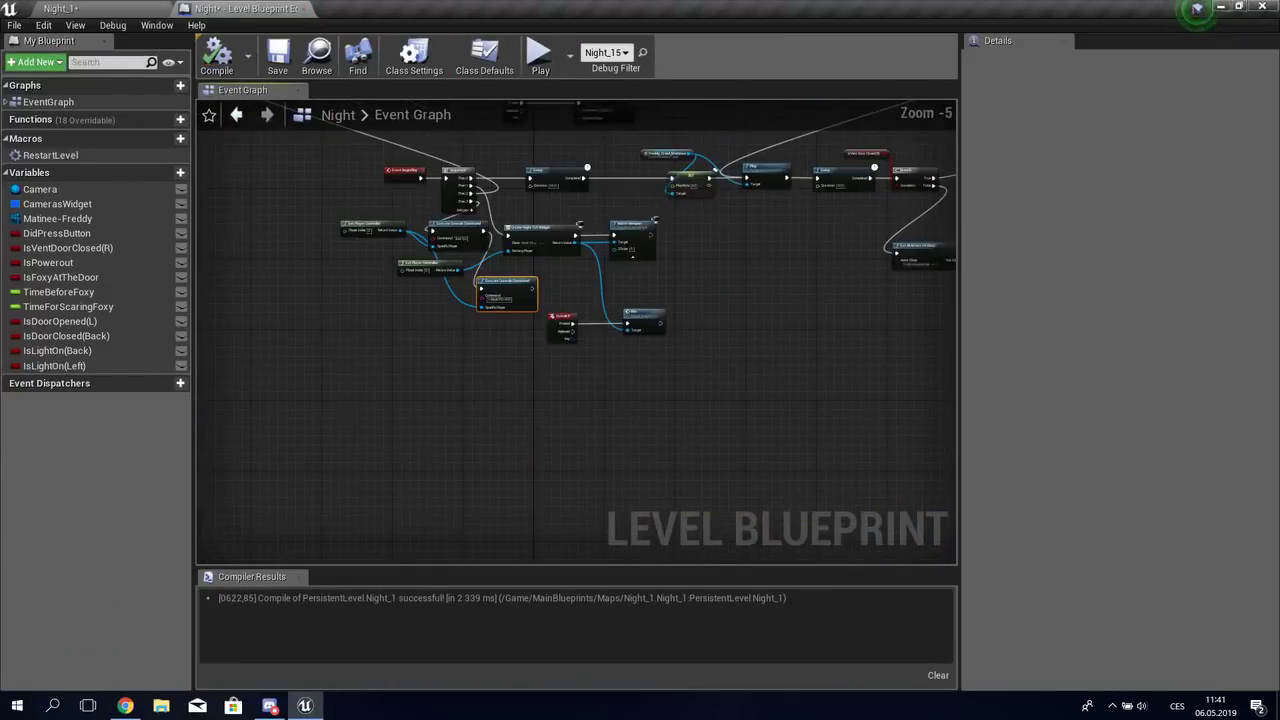
right_click_drag(330, 240, 387, 317)
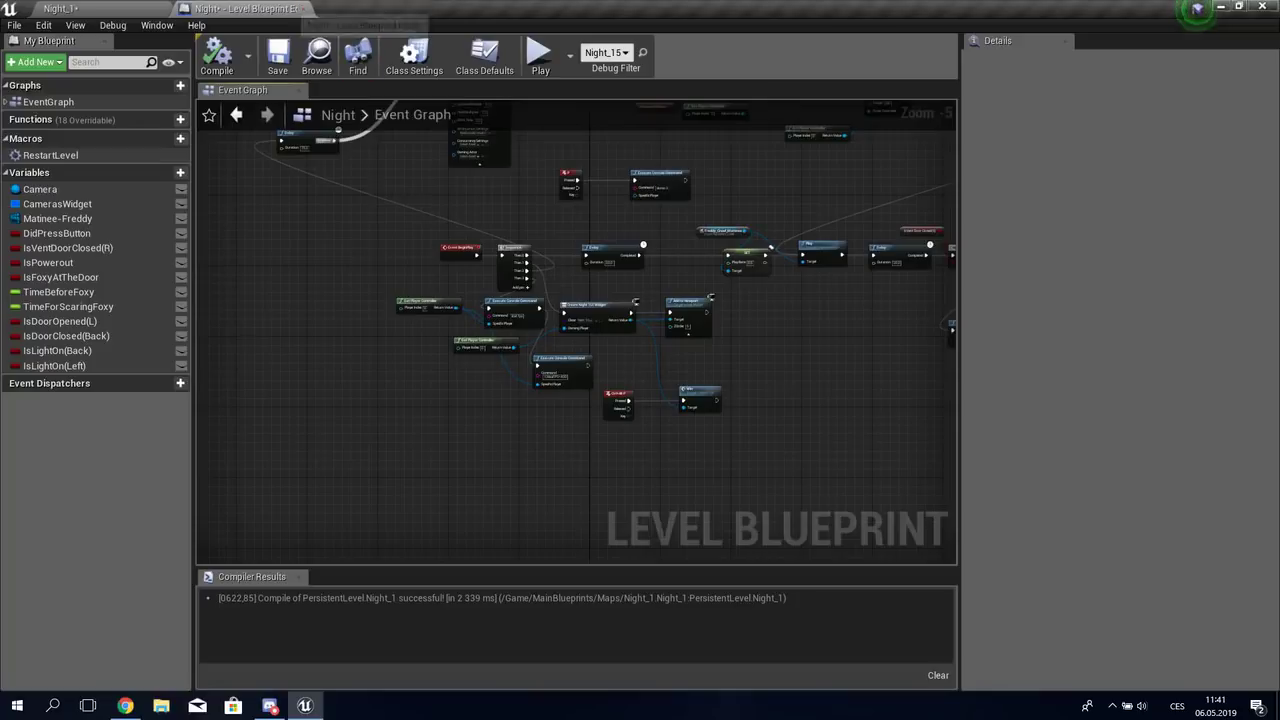
Step: Select the crawling golden Freddy in the level viewport, then return to the Night Level Blueprint
key("ctrl+Tab")
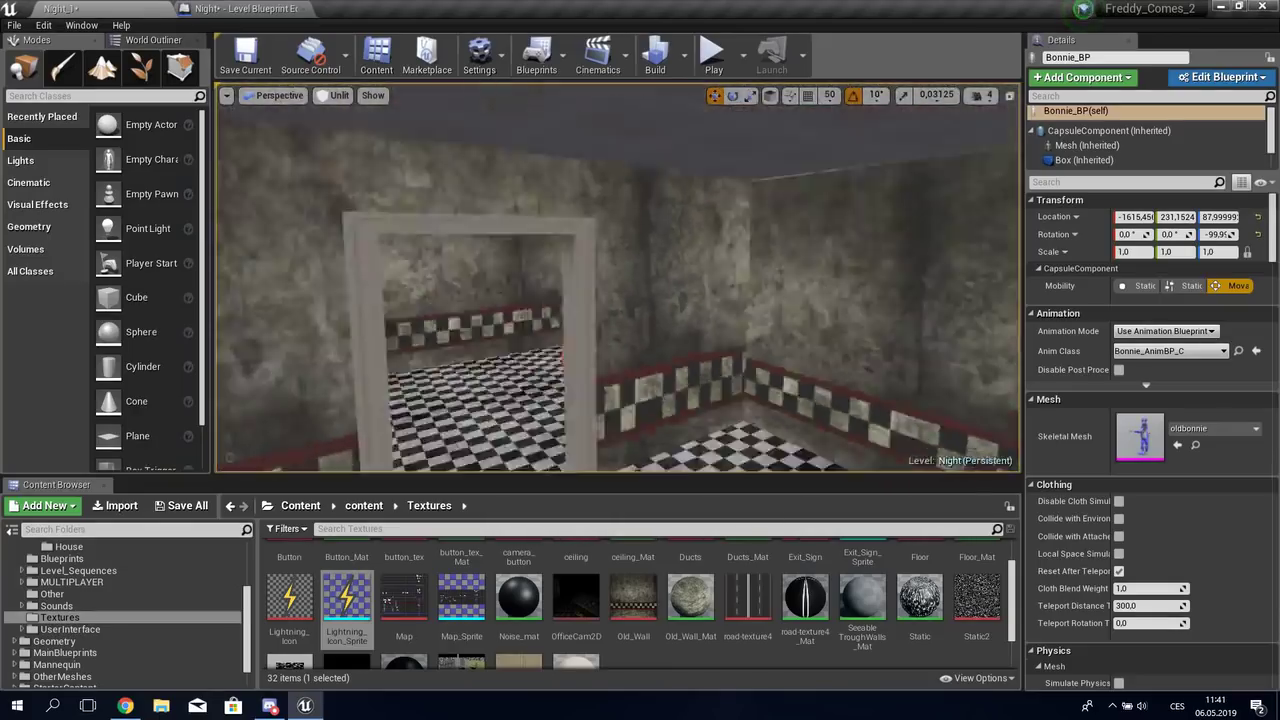
right_click_drag(618, 277, 640, 280)
left_click(620, 290)
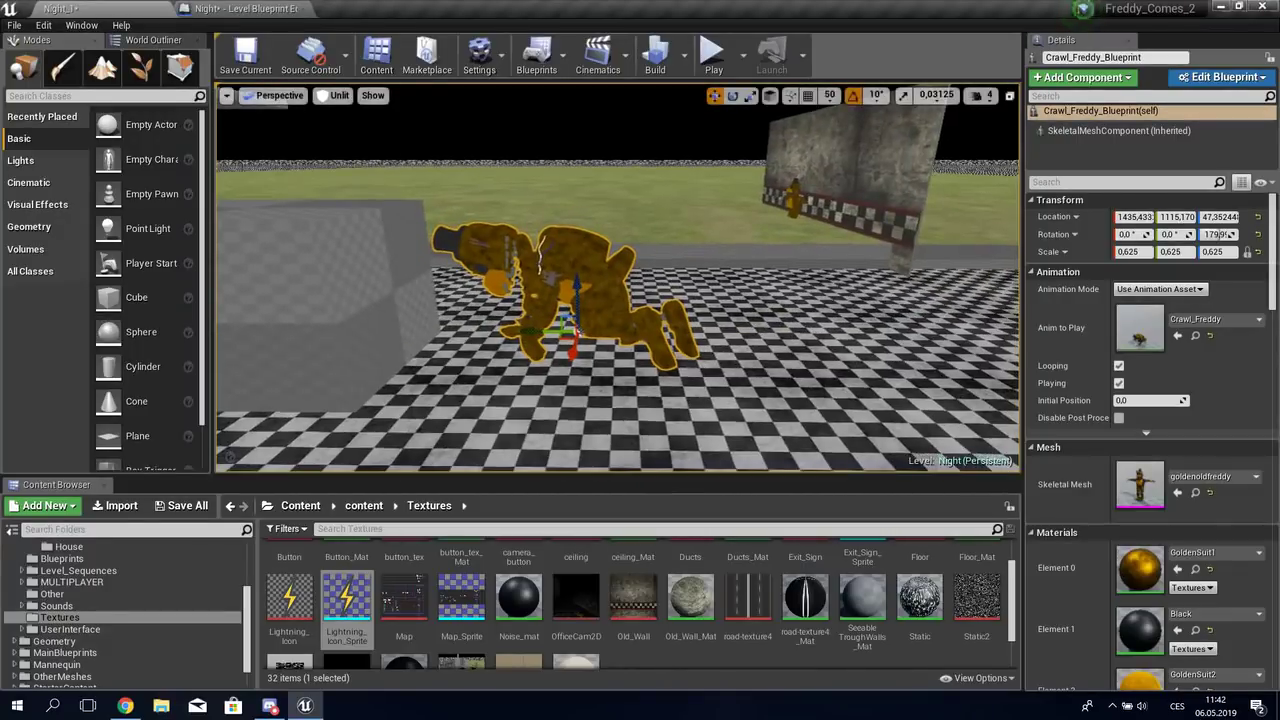
left_click(240, 8)
mouse_move(500, 320)
right_mouse_down()
mouse_move(449, 367)
mouse_move(859, 427)
right_mouse_up()
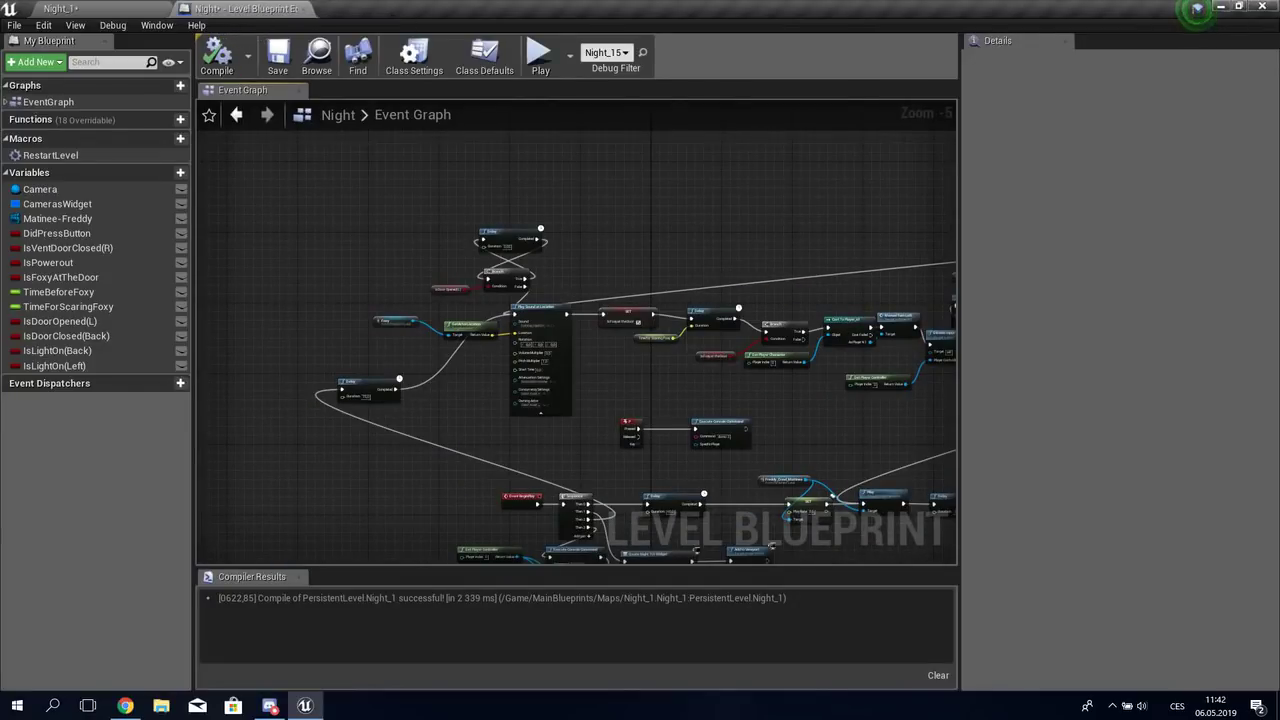
Step: Navigate to the Freddy_Crawl_Mattinee SET, Play and Delay nodes, then return to the Night_1 viewport
scroll(503, 297, "up", 2)
mouse_move(698, 233)
right_mouse_down()
mouse_move(624, 299)
mouse_move(324, 299)
right_mouse_up()
scroll(624, 299, "up", 3)
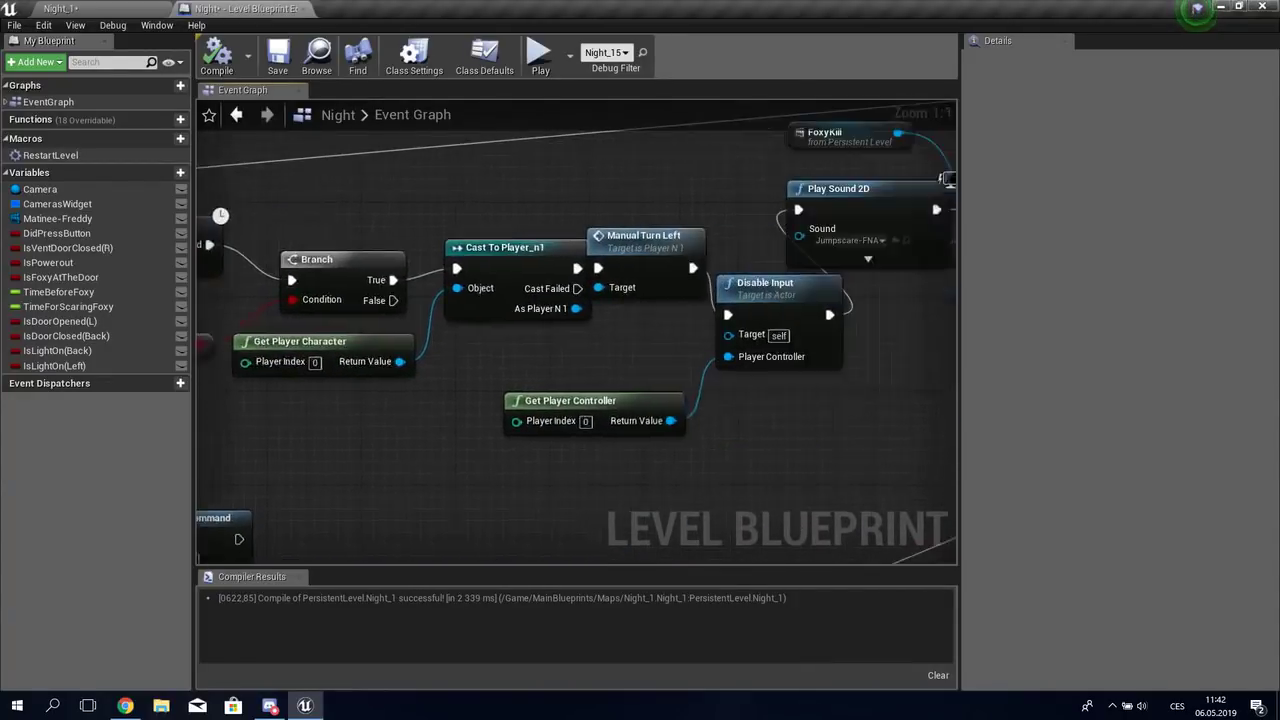
scroll(545, 347, "down", 5)
scroll(545, 347, "up", 5)
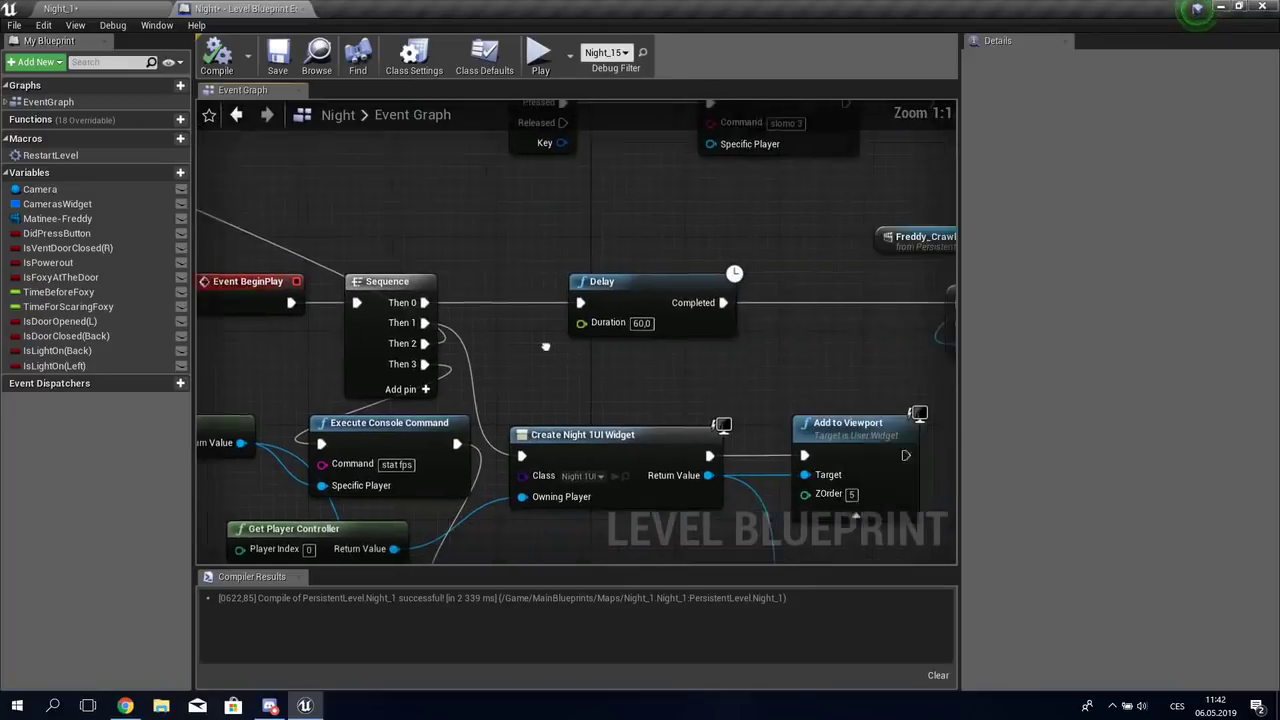
mouse_move(545, 347)
right_mouse_down()
mouse_move(691, 430)
mouse_move(1214, 418)
right_mouse_up()
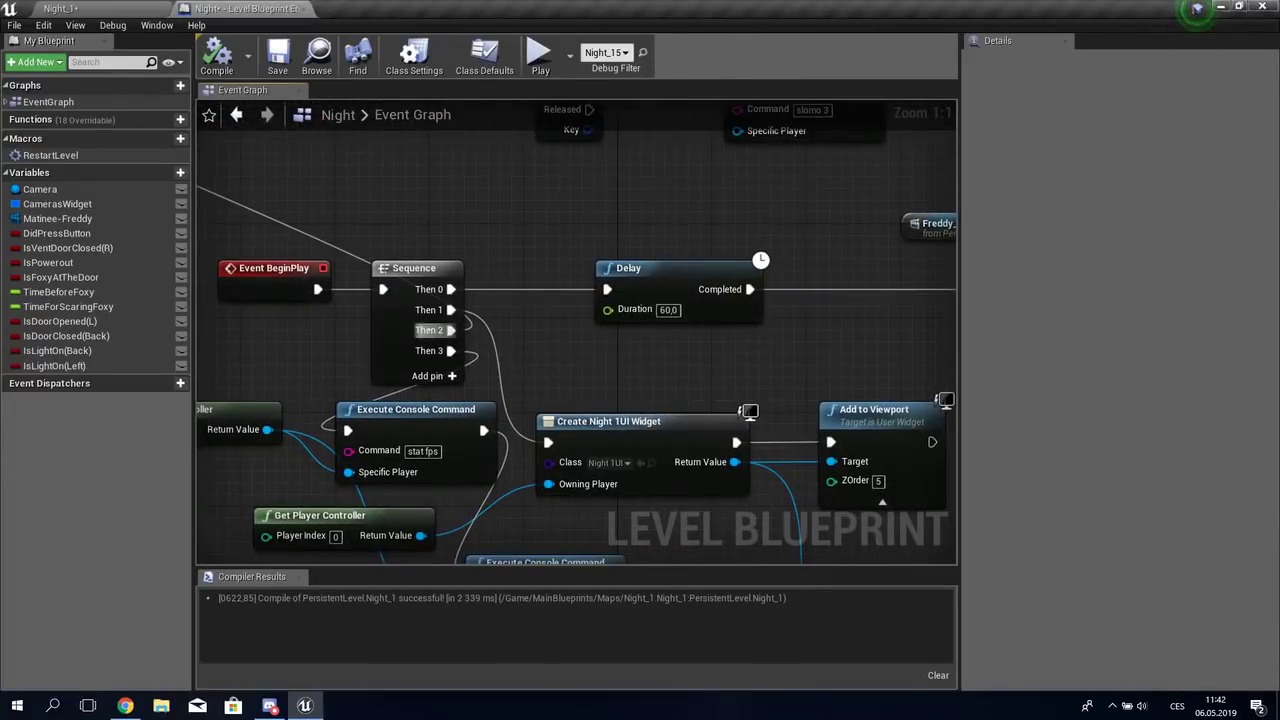
left_click_drag(248, 256, 432, 290)
right_click_drag(600, 400, 492, 404)
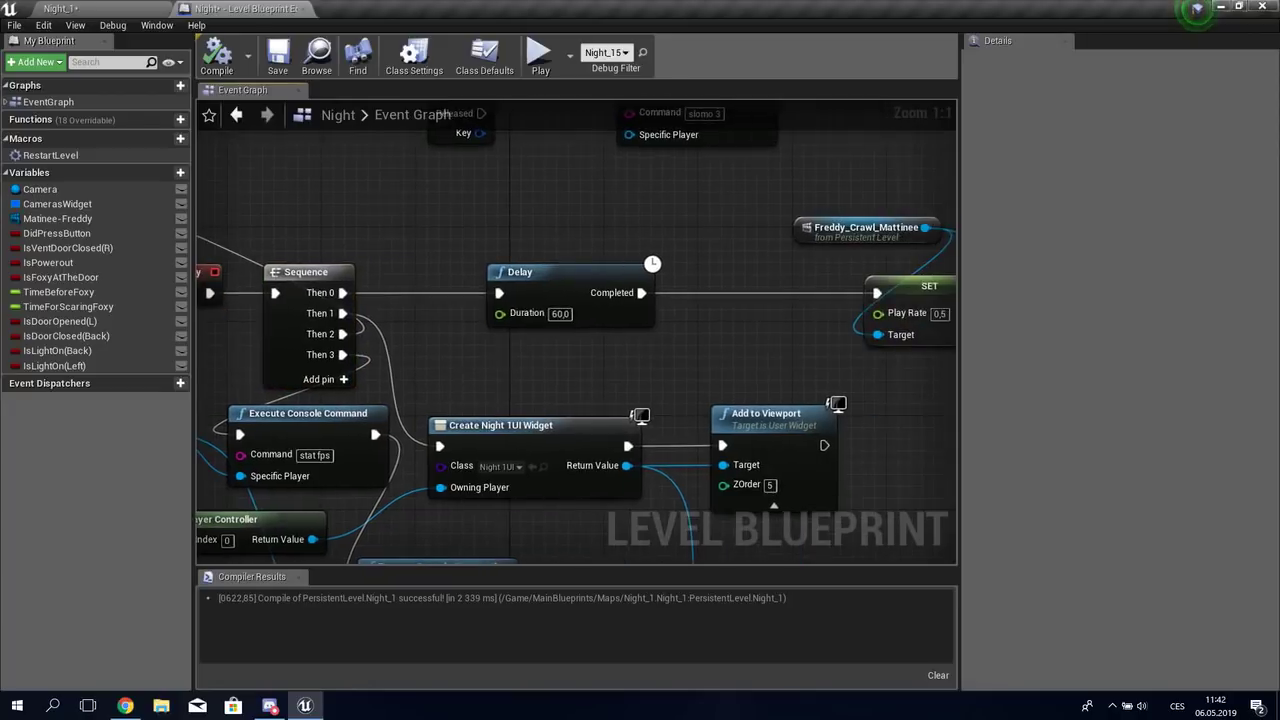
right_click_drag(556, 313, 134, 316)
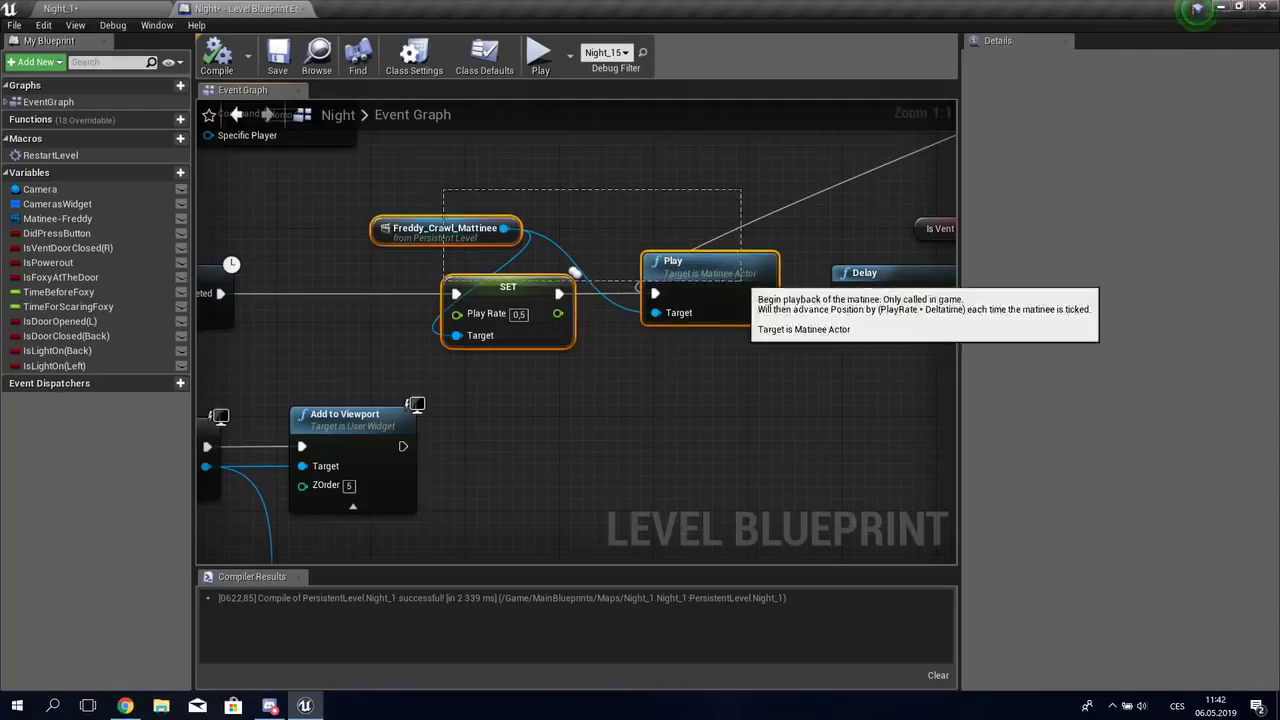
scroll(550, 458, "down", 8)
left_click(267, 114)
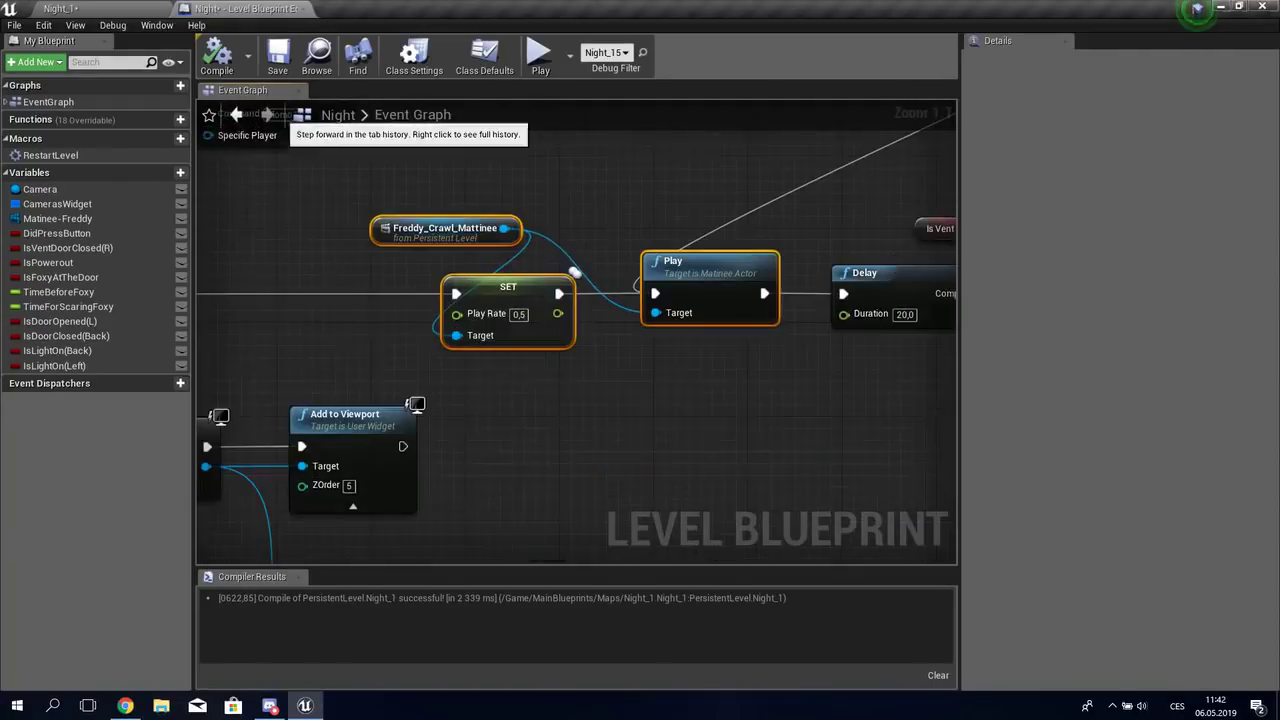
left_click(45, 10)
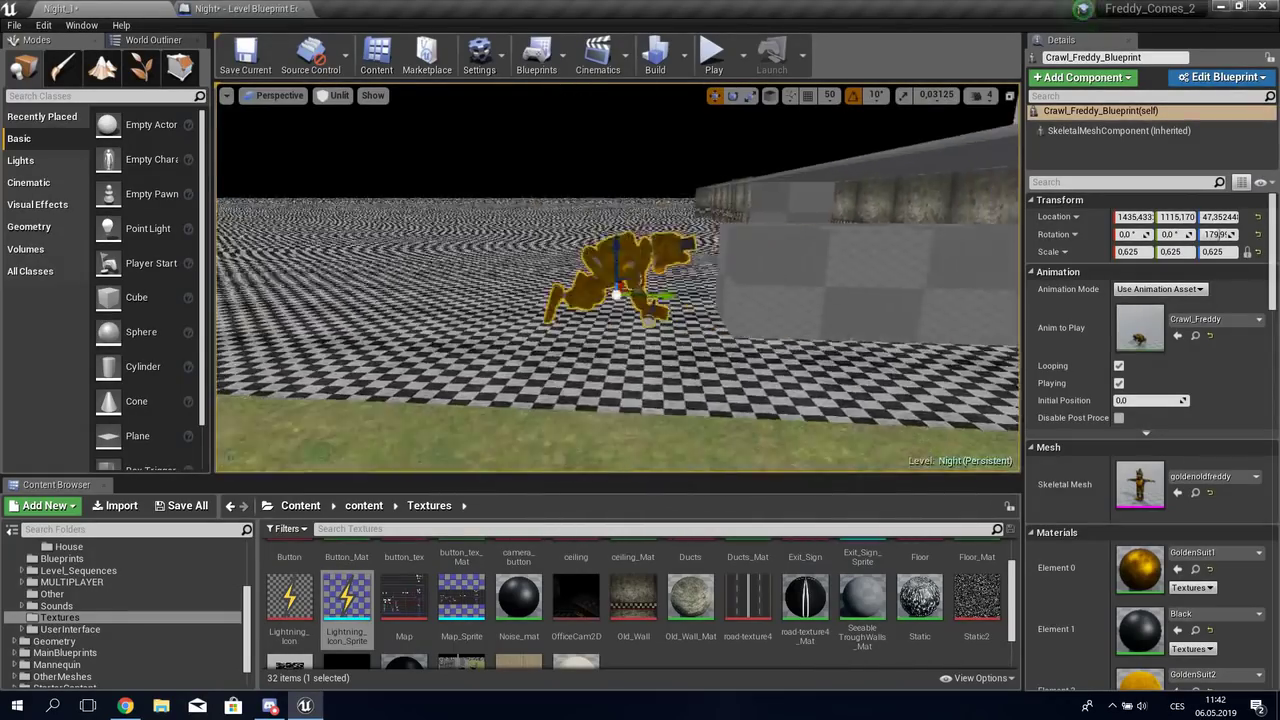
Step: Focus on Freddy, move toward the vent, and select the Freddy_Crawl_Mattinee actor
key("f")
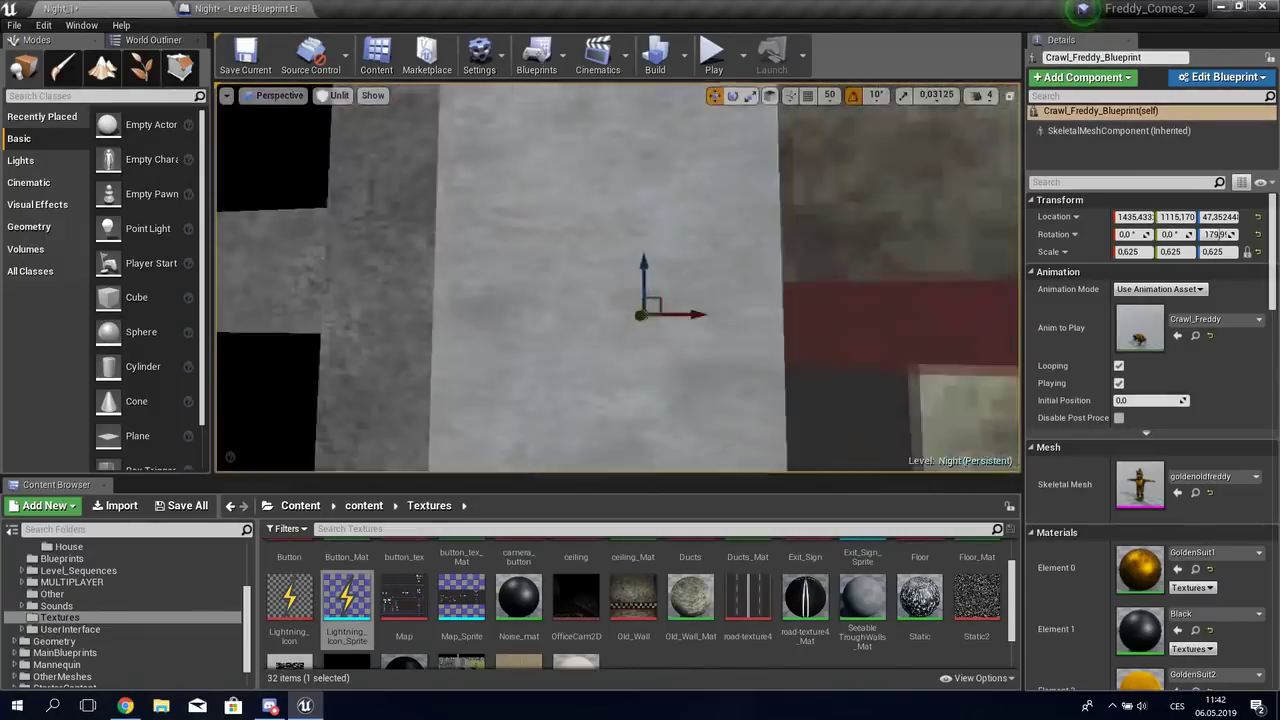
left_click_drag(640, 300, 640, 360, "alt")
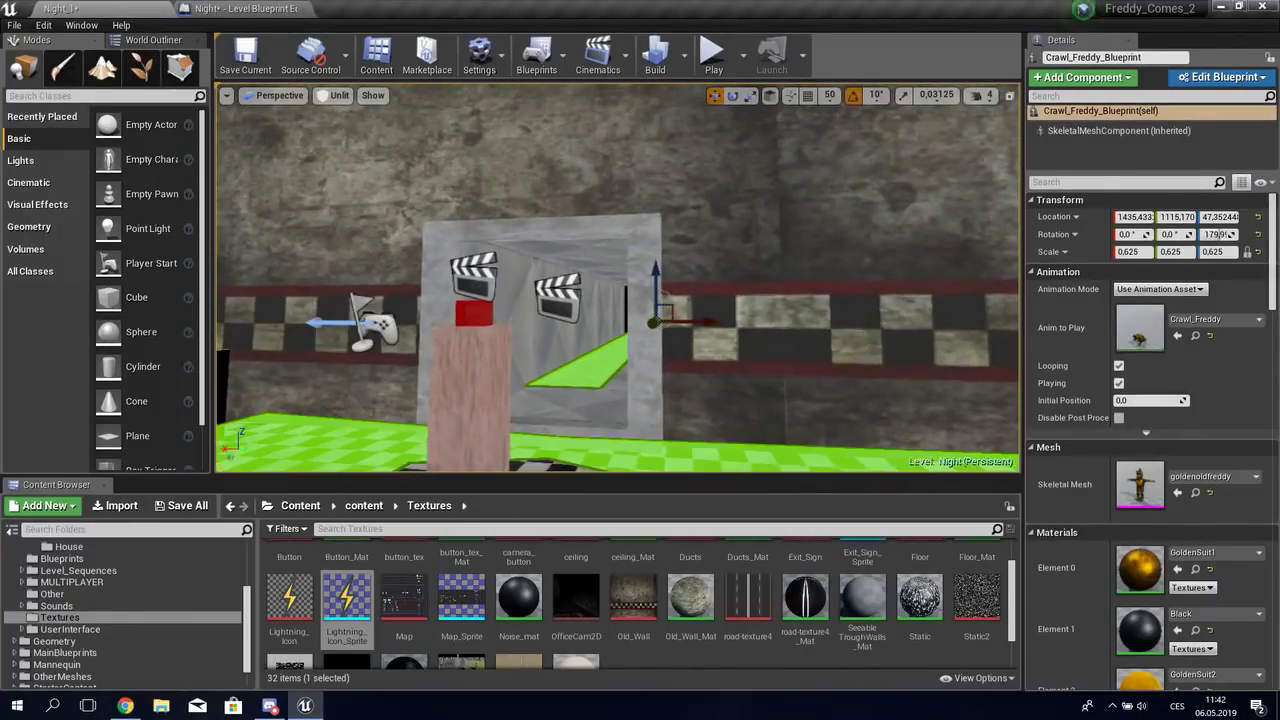
left_click(557, 293)
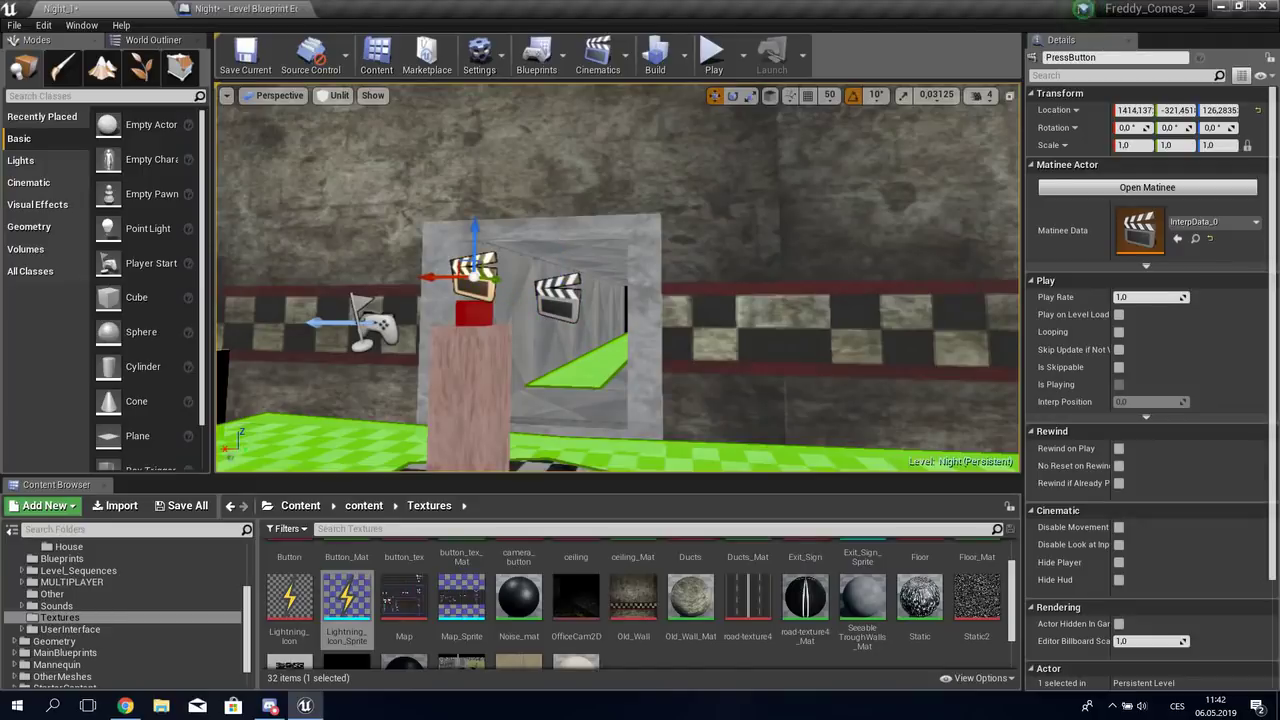
right_click_drag(618, 278, 626, 268)
left_click(688, 250)
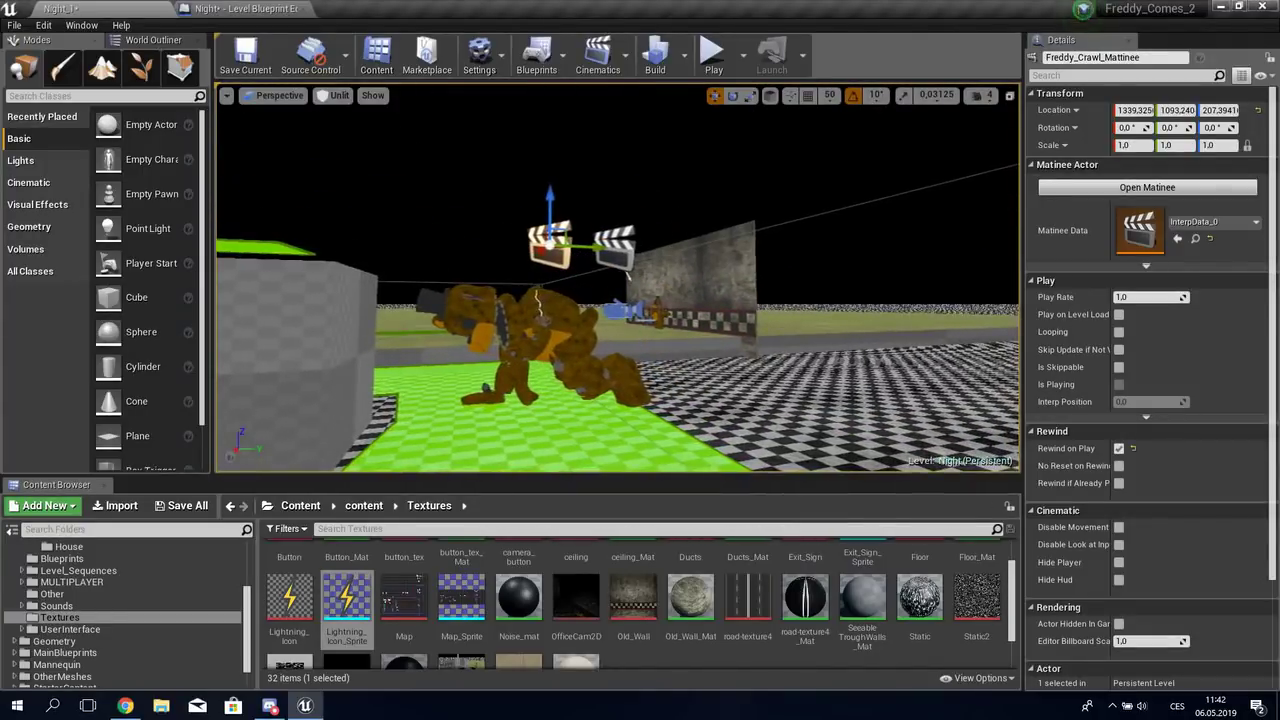
left_click(549, 243)
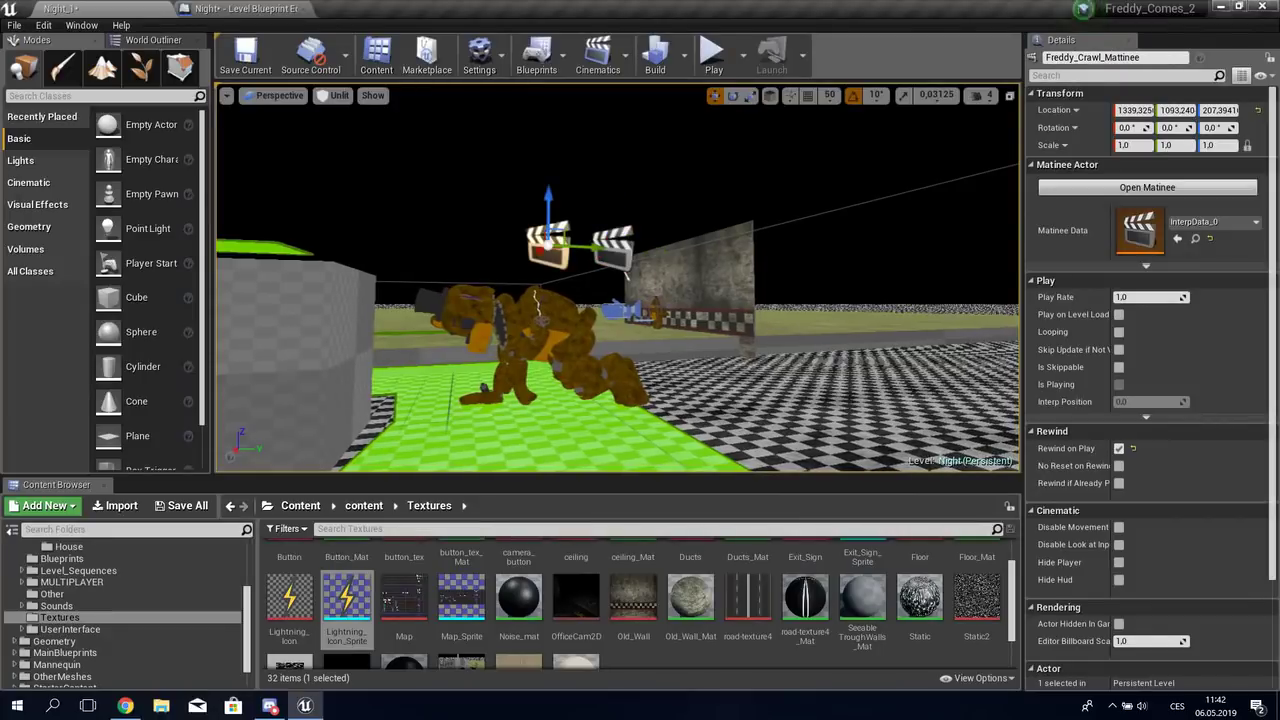
Step: Open Freddy_Crawl_Mattinee, preview the 9.914-second crawl, stop it, and close Matinee
left_click(1147, 188)
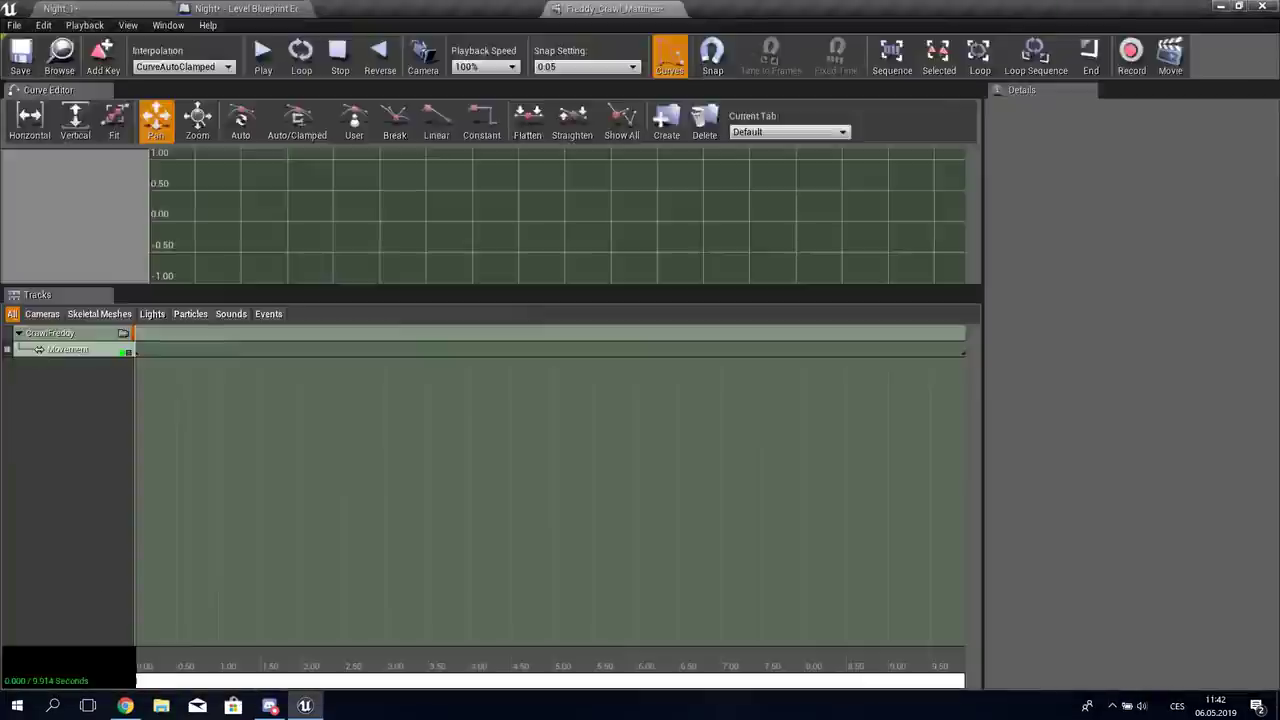
mouse_move(1202, 20)
left_mouse_down()
mouse_move(850, 203)
mouse_move(1096, 123)
left_mouse_up()
left_click(855, 178)
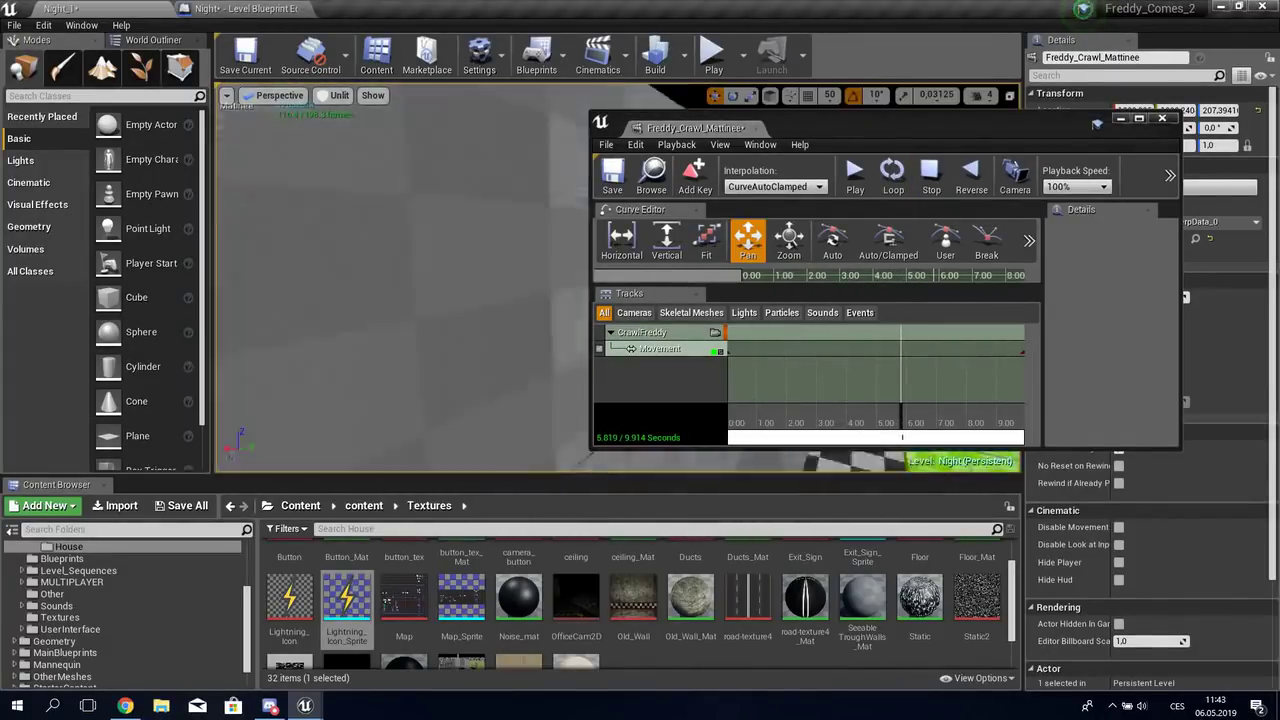
left_click(931, 175)
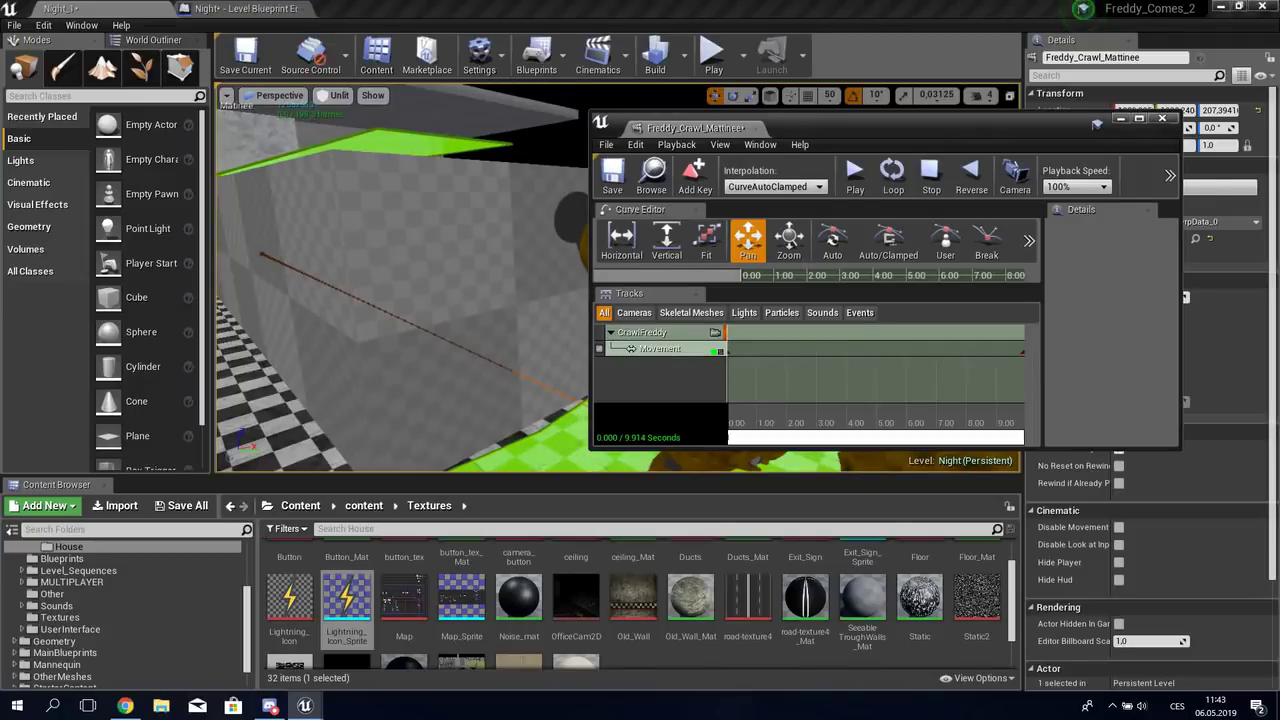
left_click(1162, 118)
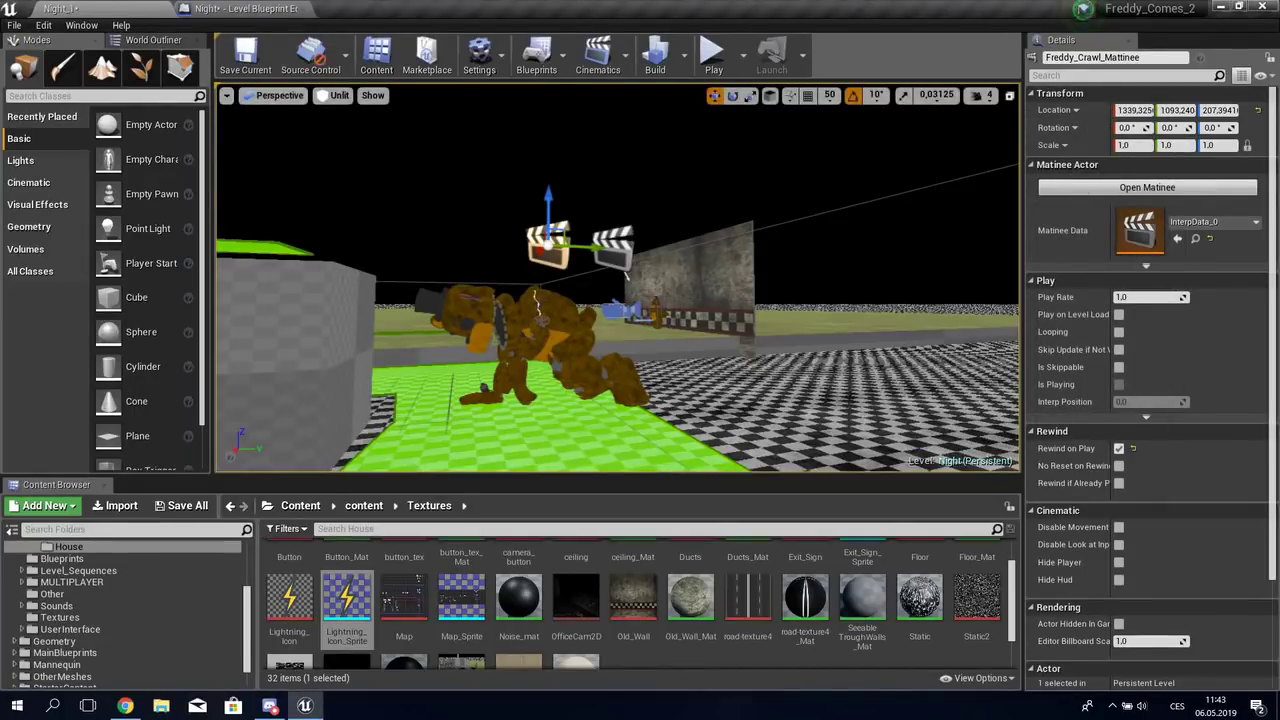
Step: Turn on realtime viewport updates, then select and focus the crawling Freddy actor
left_click(227, 95)
left_click(265, 125)
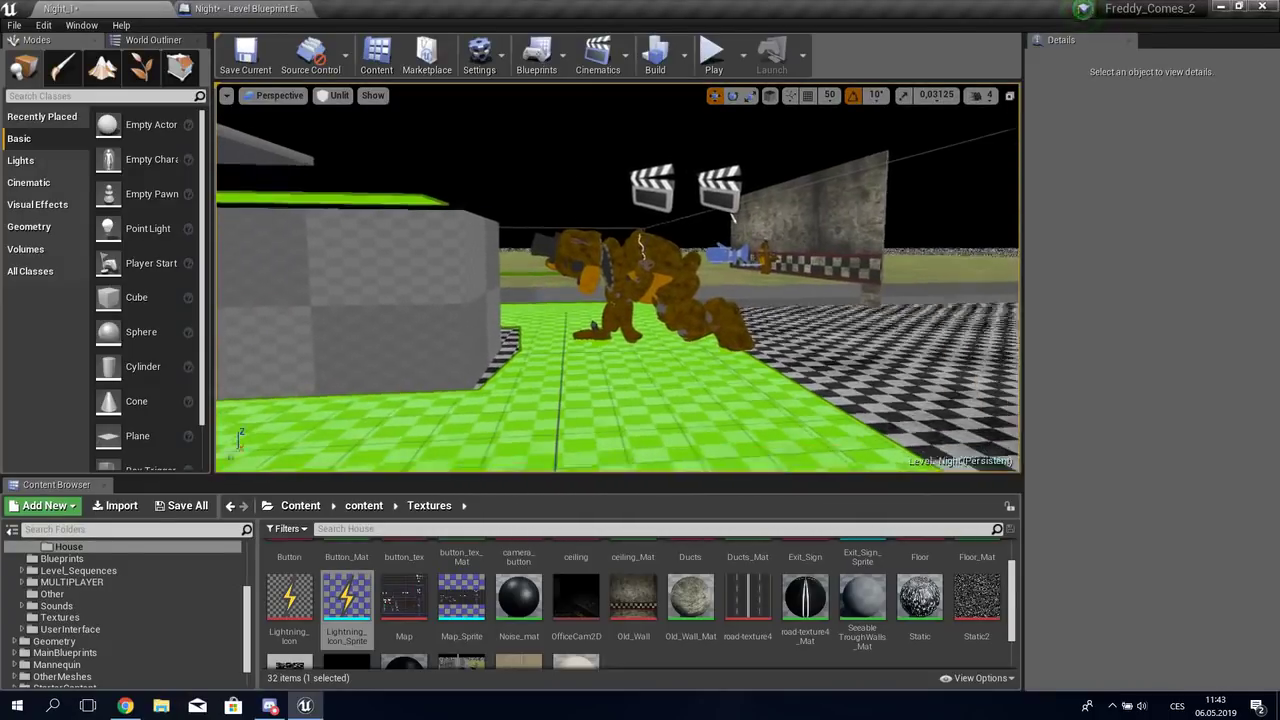
left_click(680, 250)
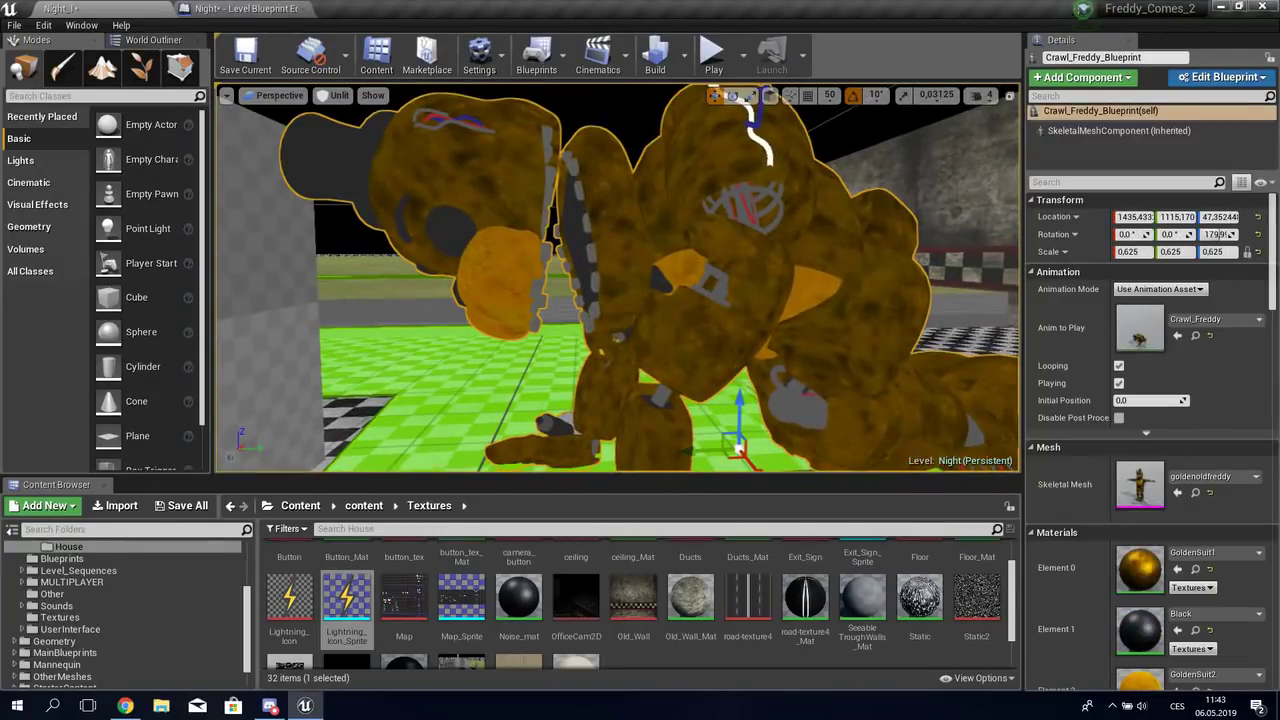
left_click(900, 190)
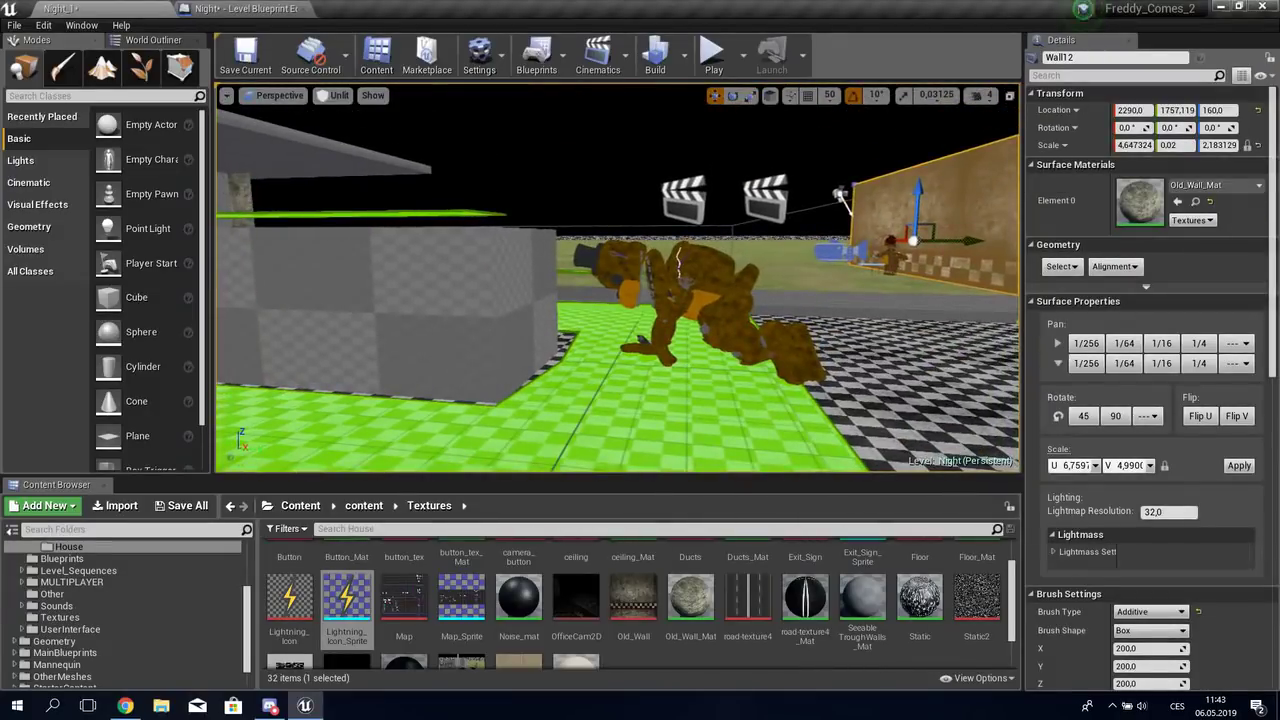
left_click(690, 300)
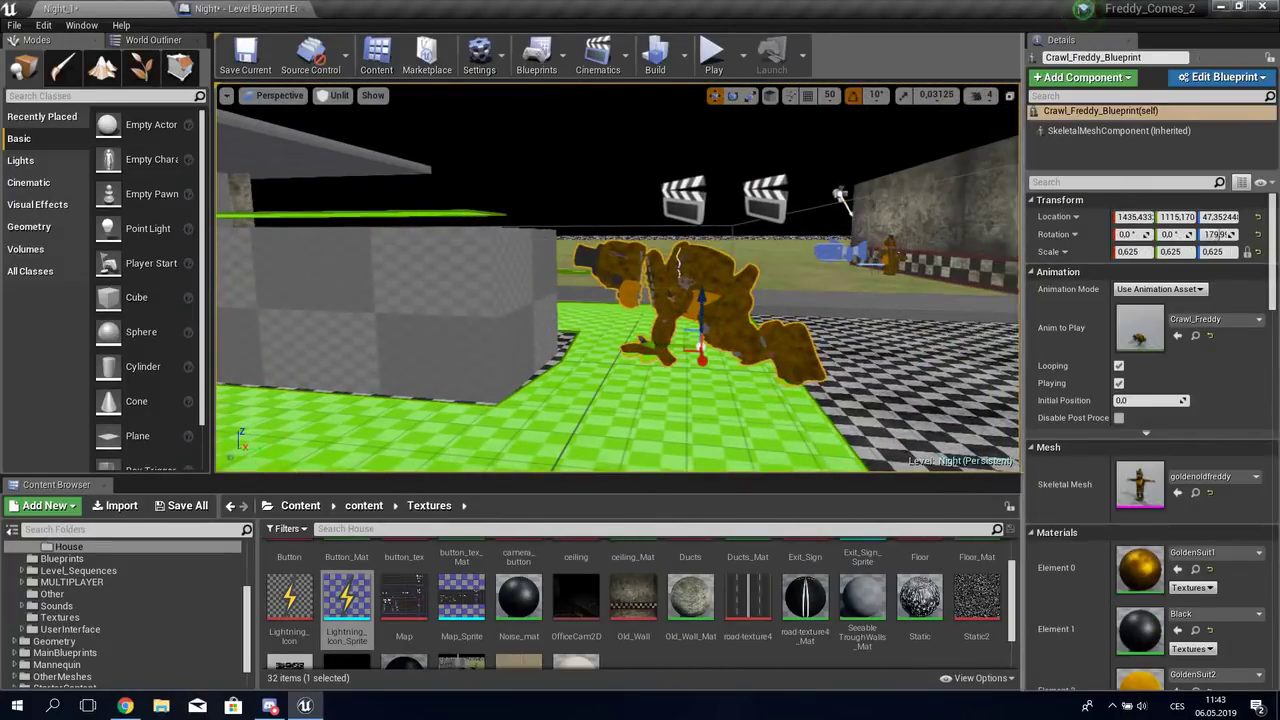
key("f")
Step: Open Crawl_Freddy_Blueprint in the full Blueprint Editor
left_click(1222, 77)
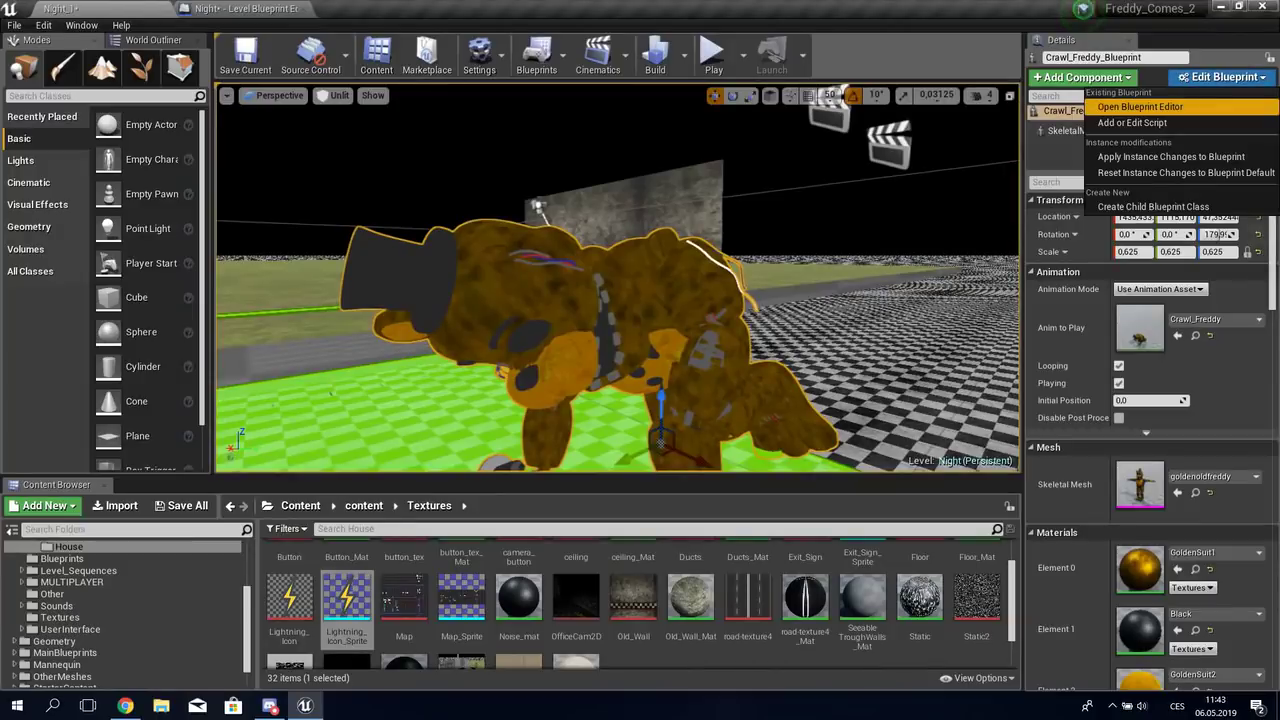
left_click(1140, 107)
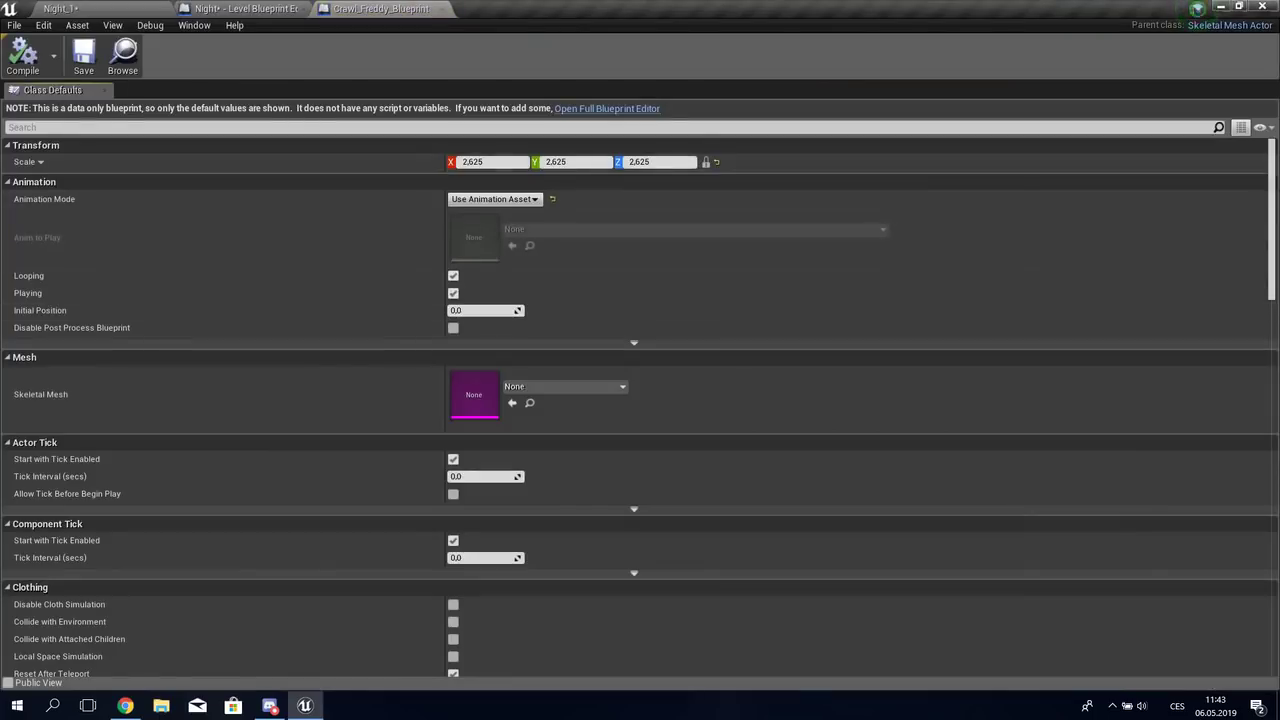
left_click(606, 108)
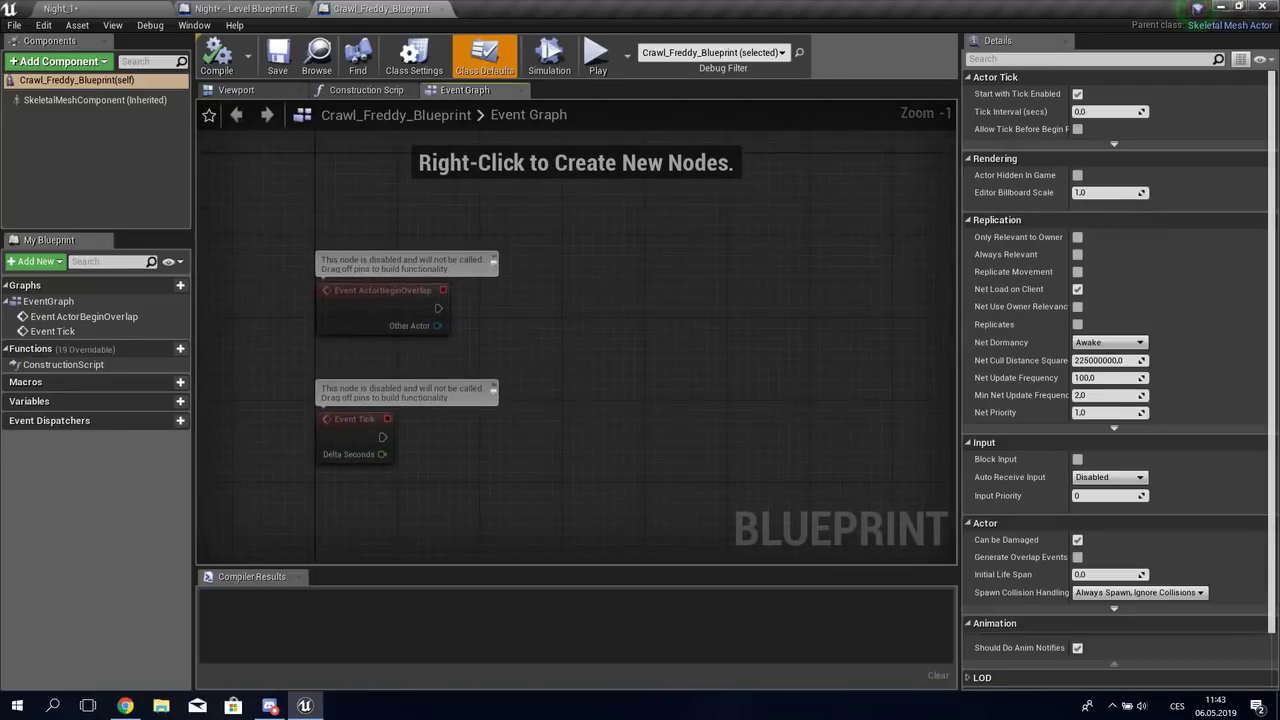
left_click(442, 8)
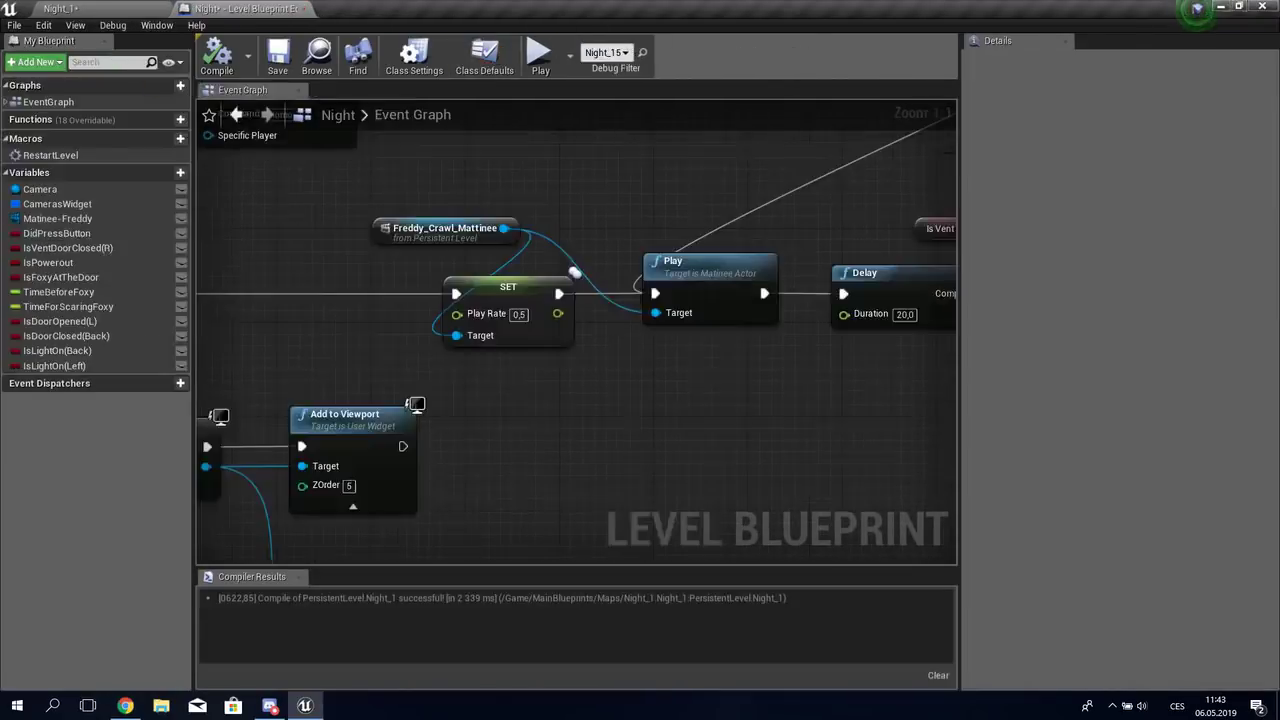
left_click(60, 8)
right_click_drag(618, 280, 618, 280)
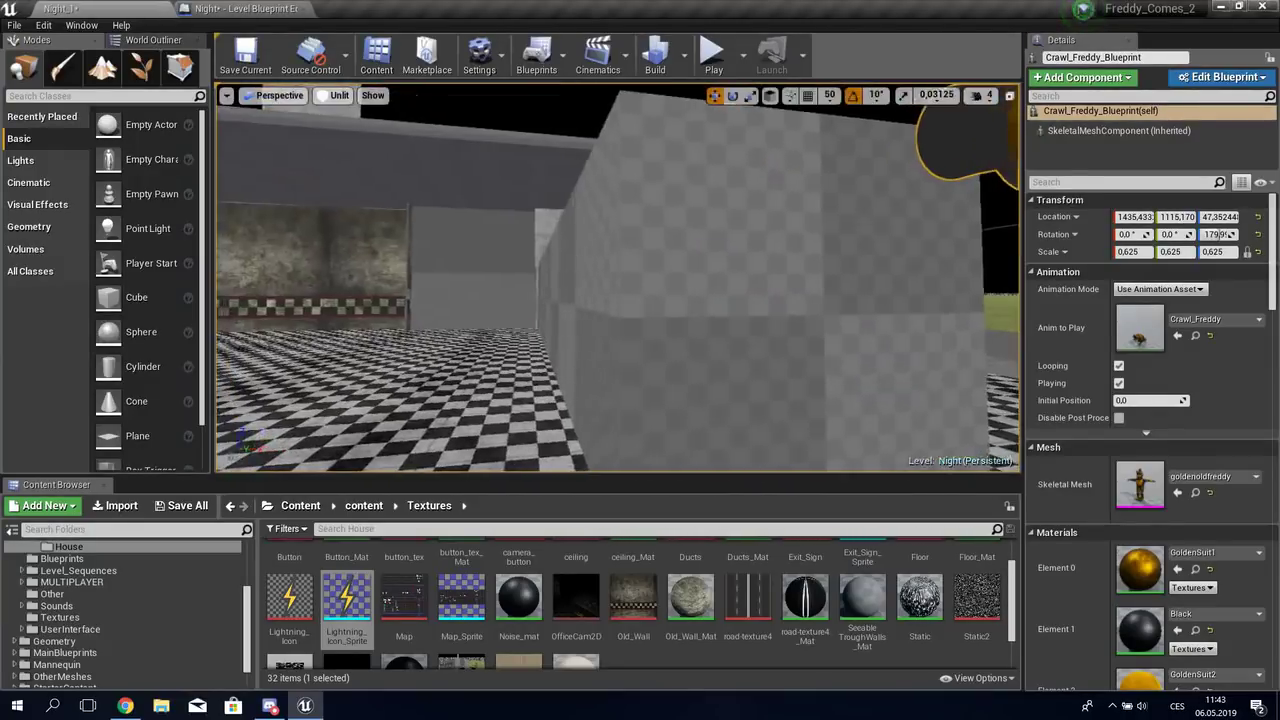
left_click(240, 8)
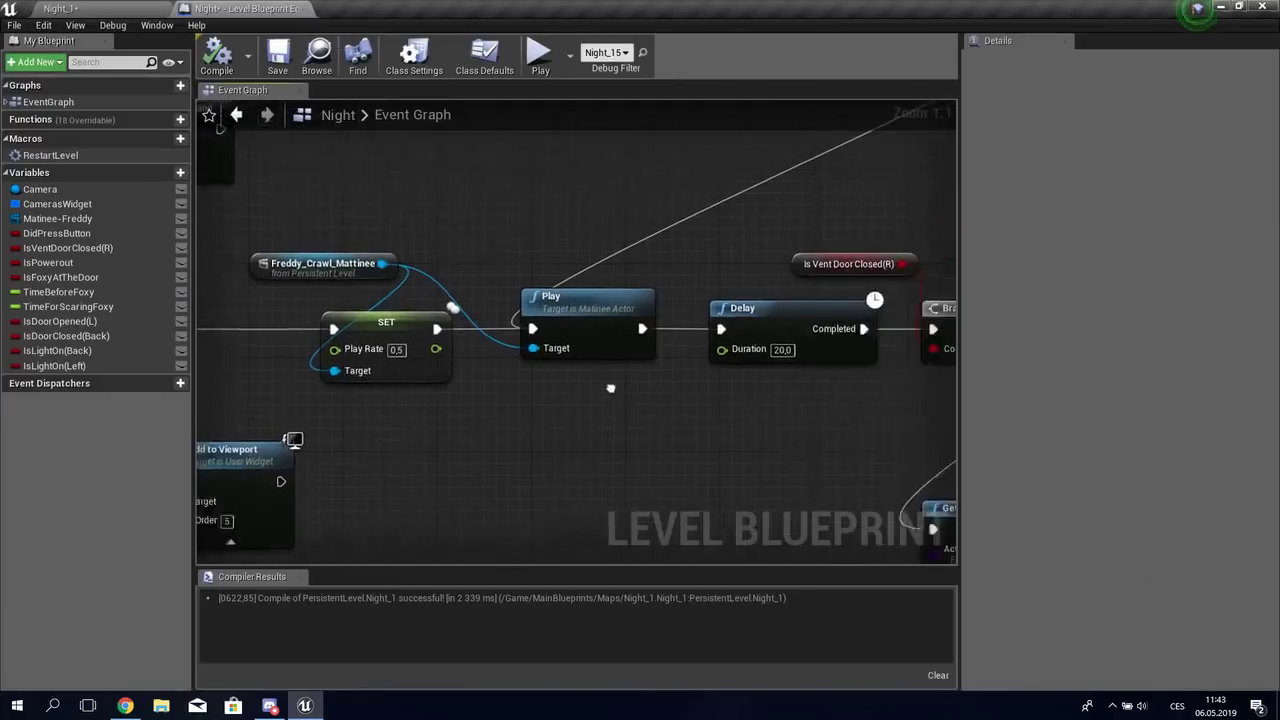
mouse_move(857, 311)
right_mouse_down()
mouse_move(838, 310)
mouse_move(777, 215)
mouse_move(643, 347)
right_mouse_up()
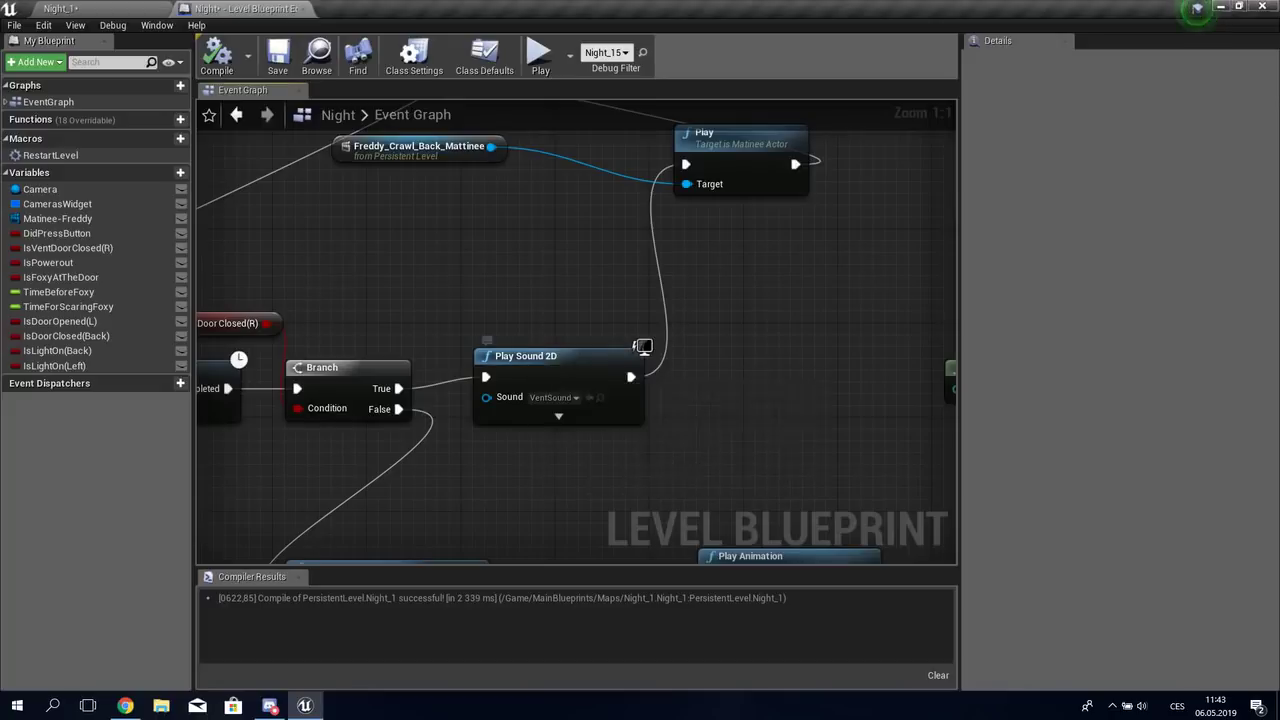
mouse_move(649, 249)
right_mouse_down()
mouse_move(694, 370)
mouse_move(667, 449)
mouse_move(754, 419)
right_mouse_up()
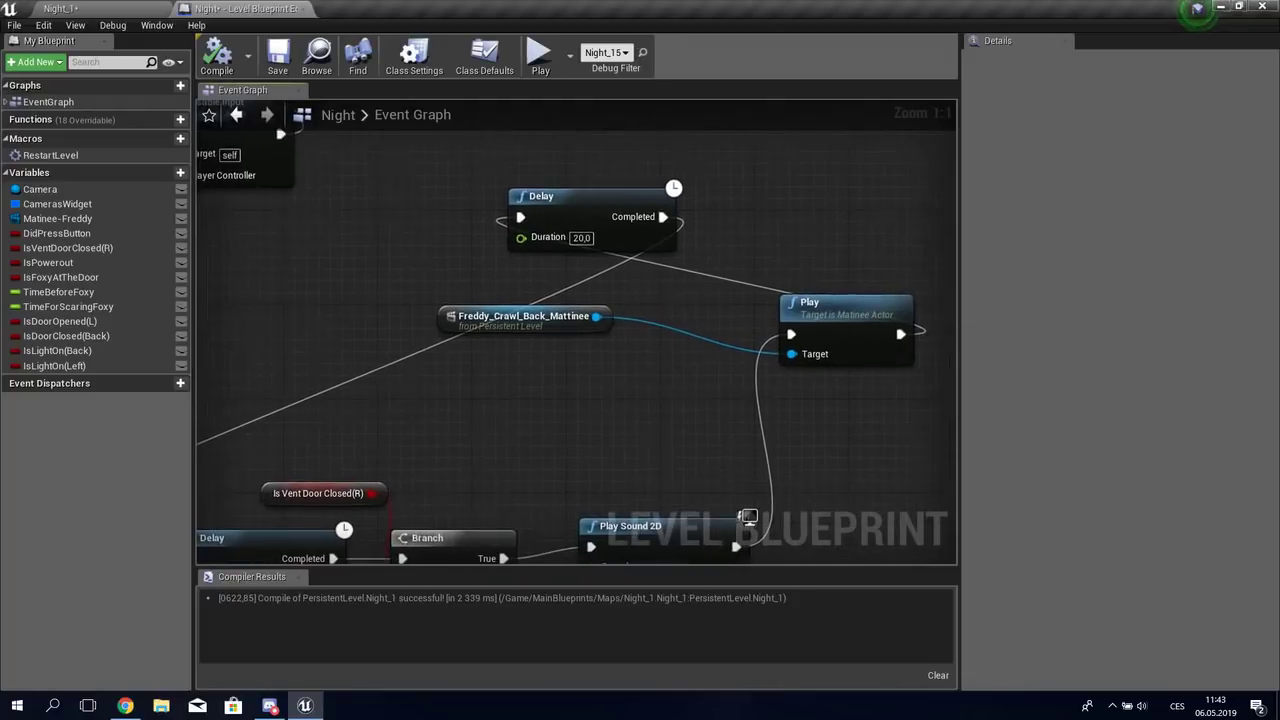
mouse_move(748, 517)
right_mouse_down()
mouse_move(1058, 346)
mouse_move(1021, 343)
mouse_move(1002, 322)
right_mouse_up()
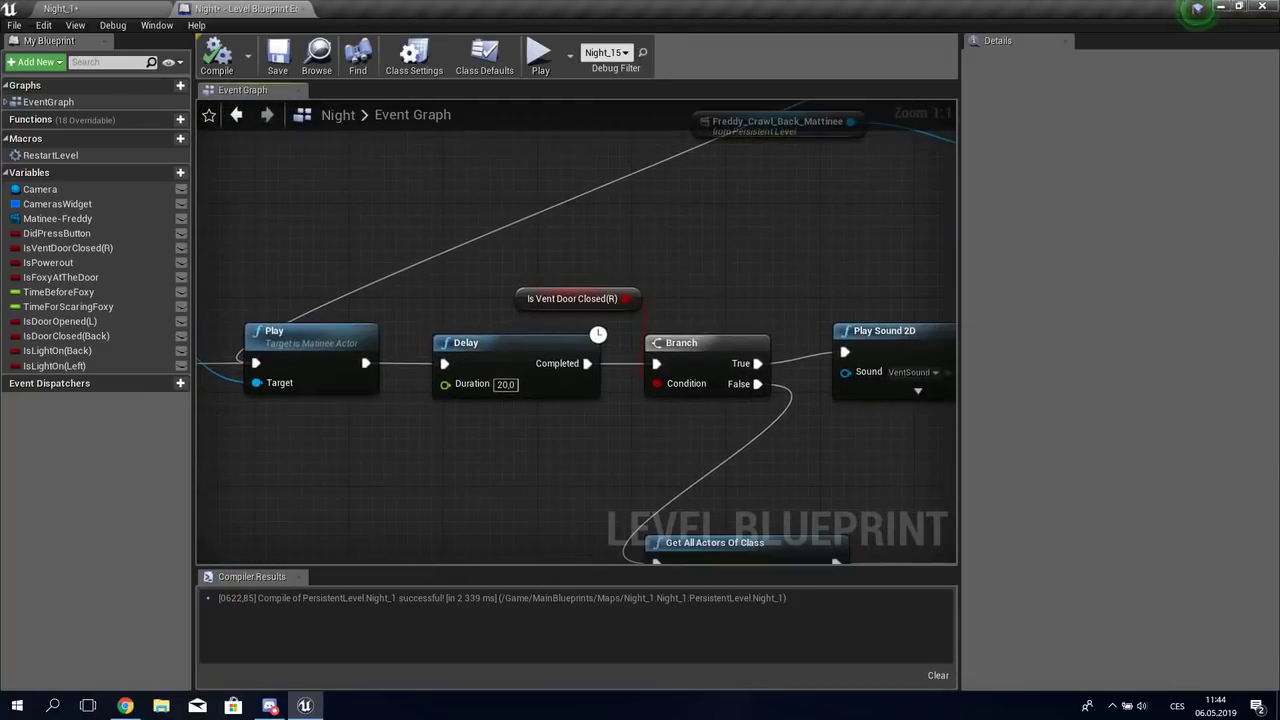
right_click_drag(869, 465, 650, 292)
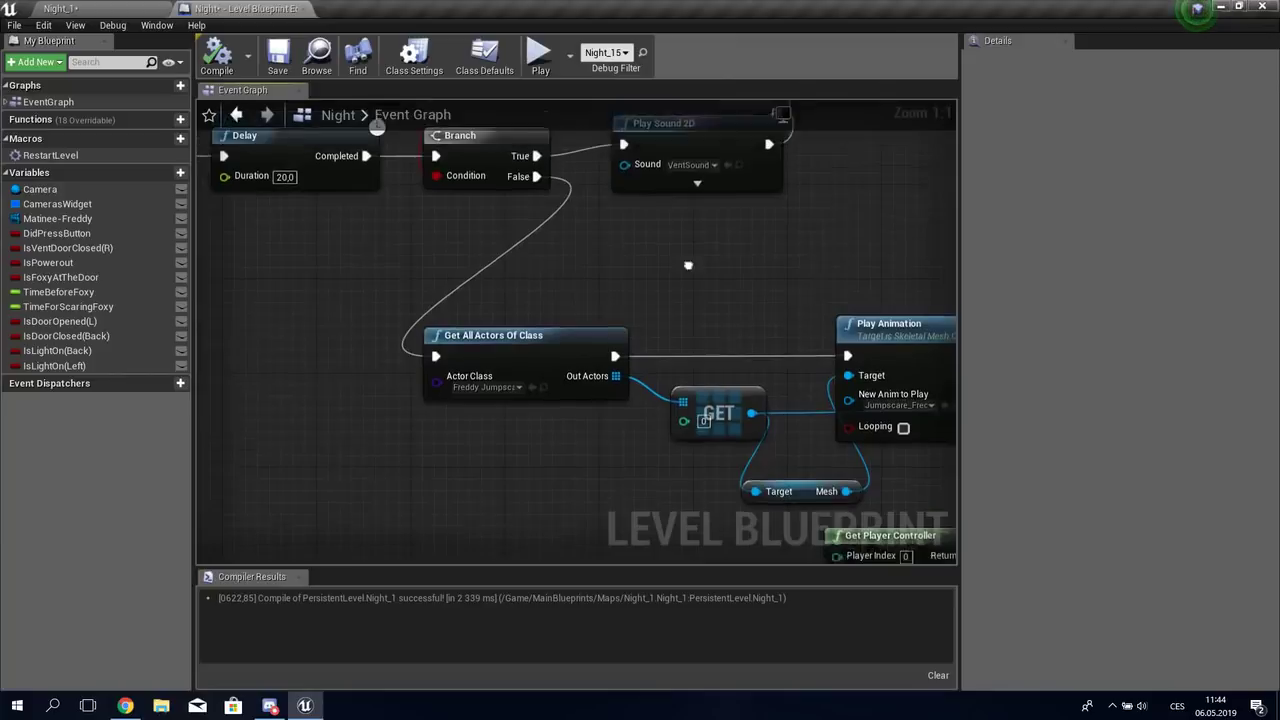
mouse_move(479, 420)
right_mouse_down()
mouse_move(437, 378)
mouse_move(409, 372)
right_mouse_up()
left_click_drag(314, 280, 554, 467)
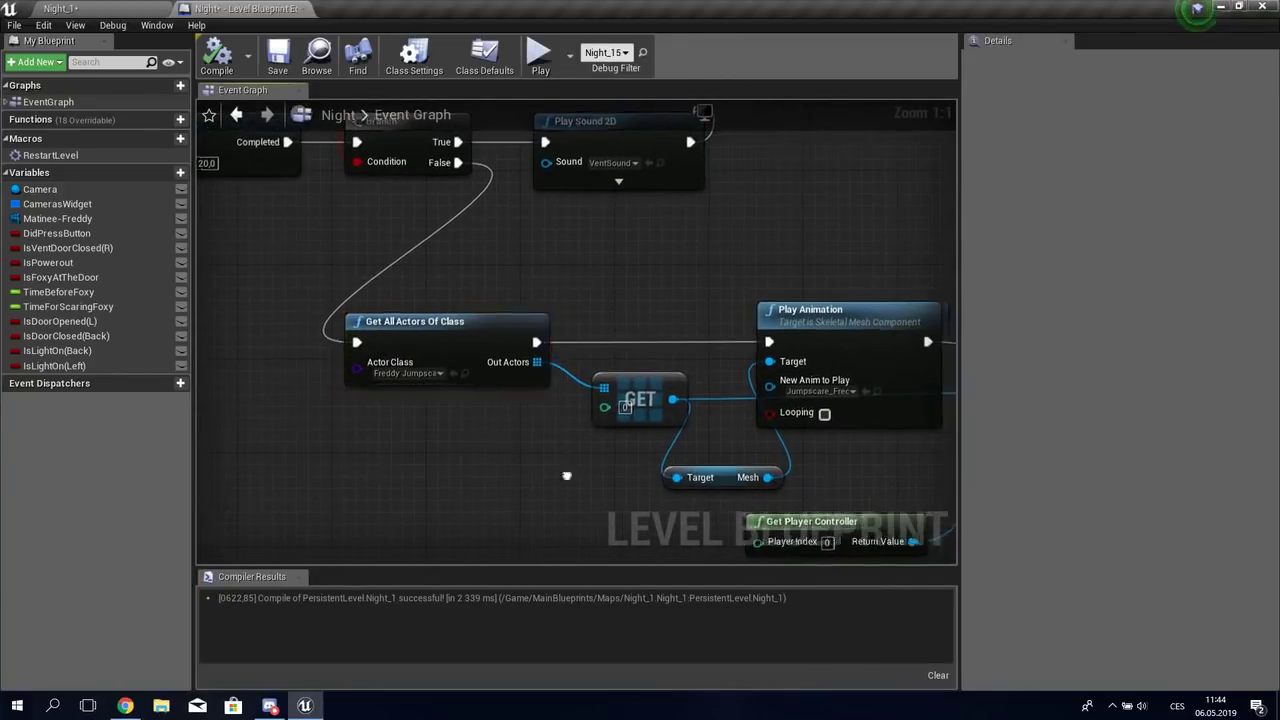
right_click_drag(572, 472, 457, 468)
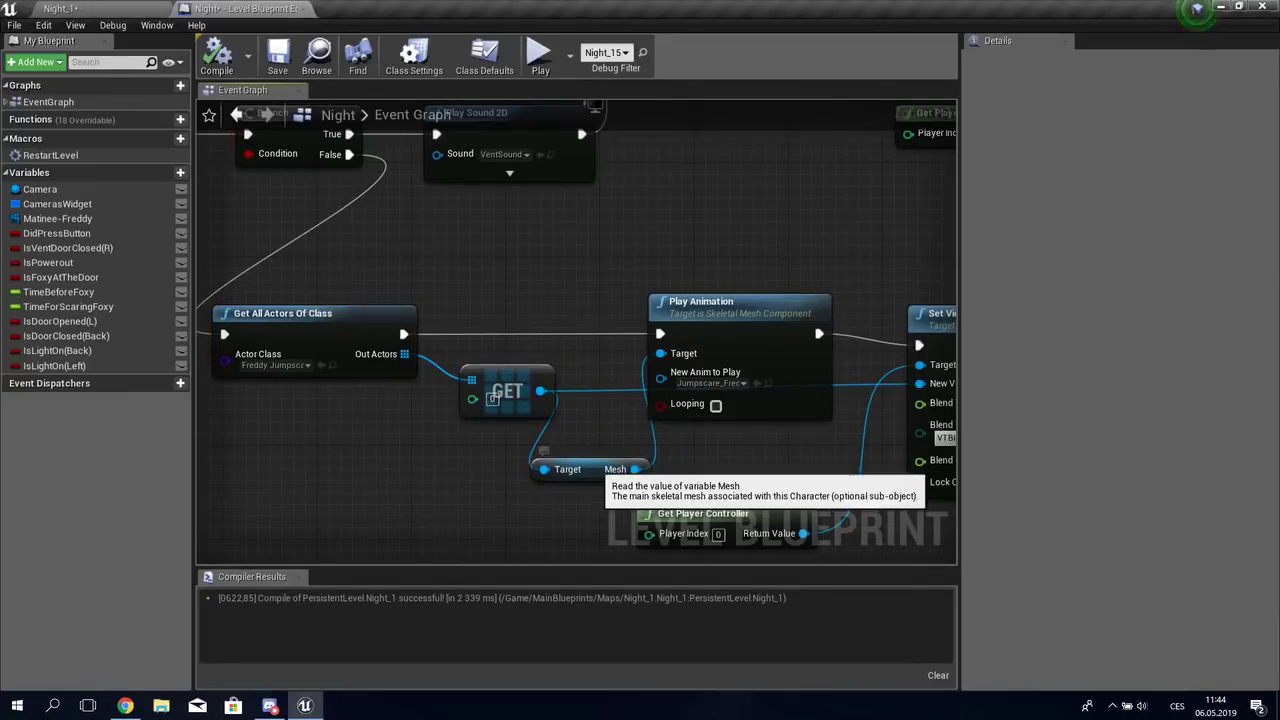
left_click_drag(590, 469, 602, 457)
left_click(283, 313)
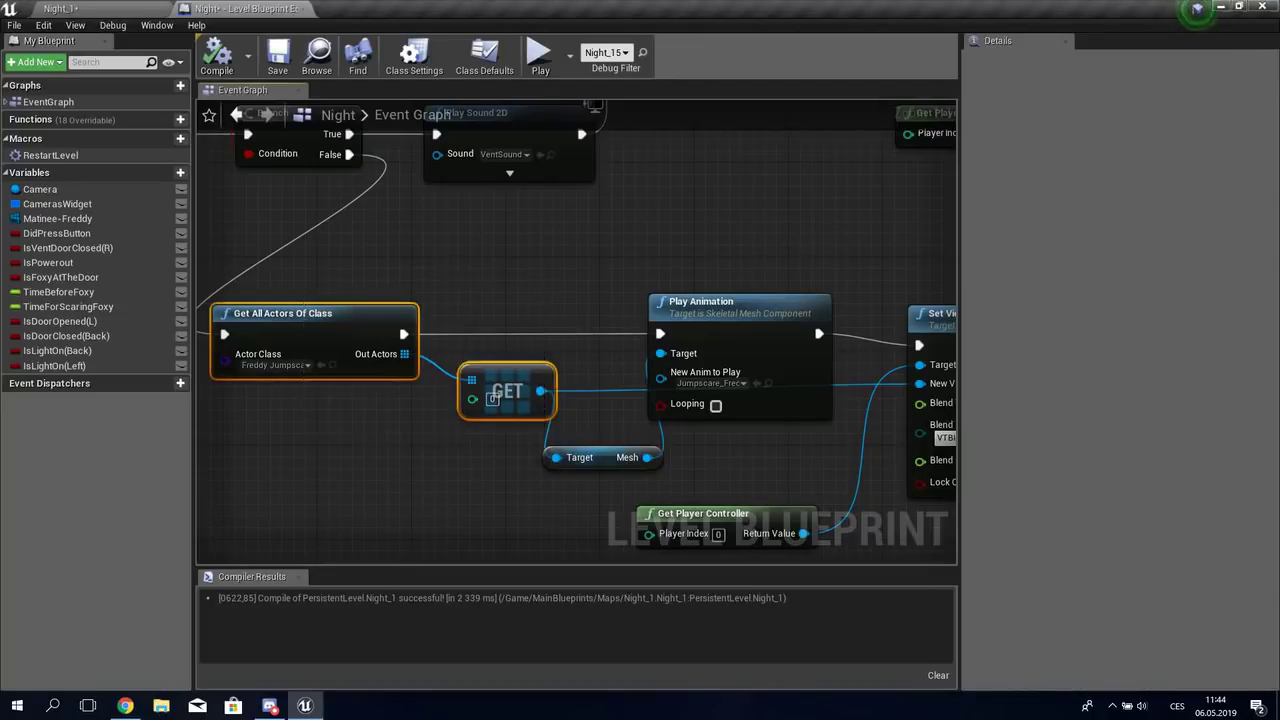
right_click_drag(190, 102, 294, 122)
Step: Select Freddy_Jumpscare_BP in the level to preview its camera, then return to the Night Level Blueprint
left_click(60, 8)
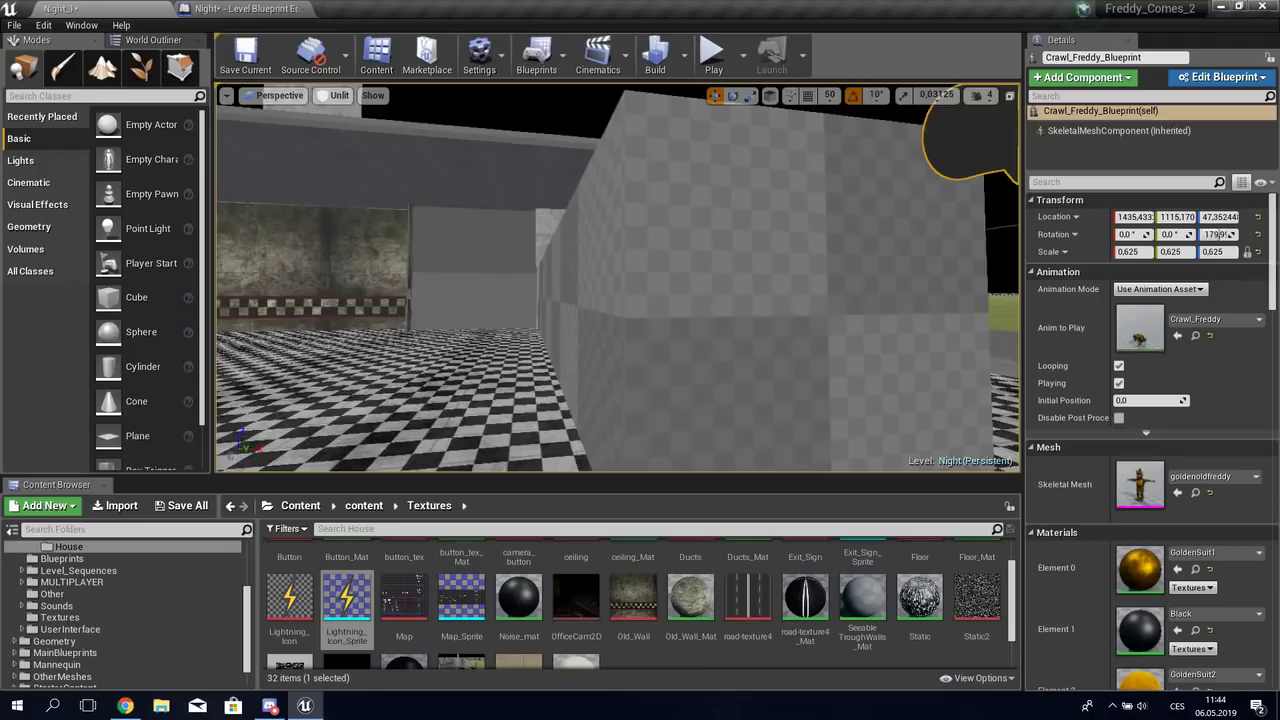
right_click_drag(455, 87, 455, 86)
left_click(657, 270)
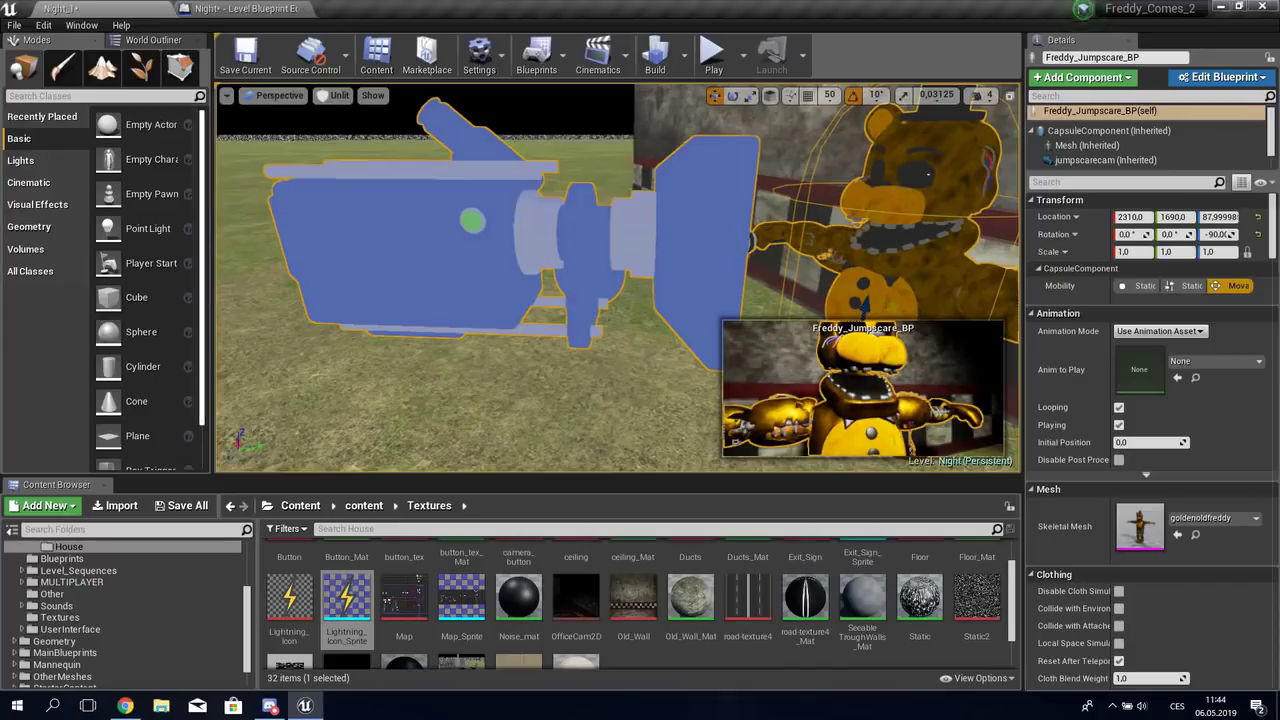
left_click(240, 8)
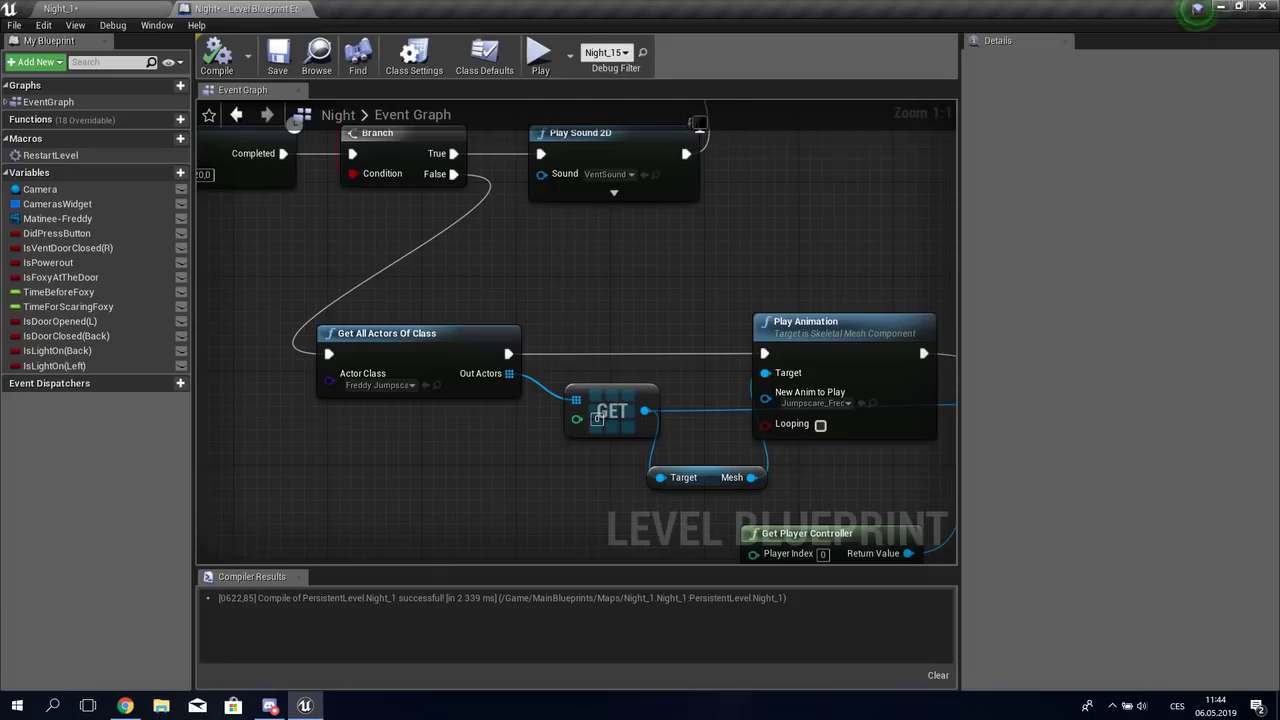
Step: Return to the level viewport, turn toward the window and static panel, and select the monitor holder
left_click(60, 8)
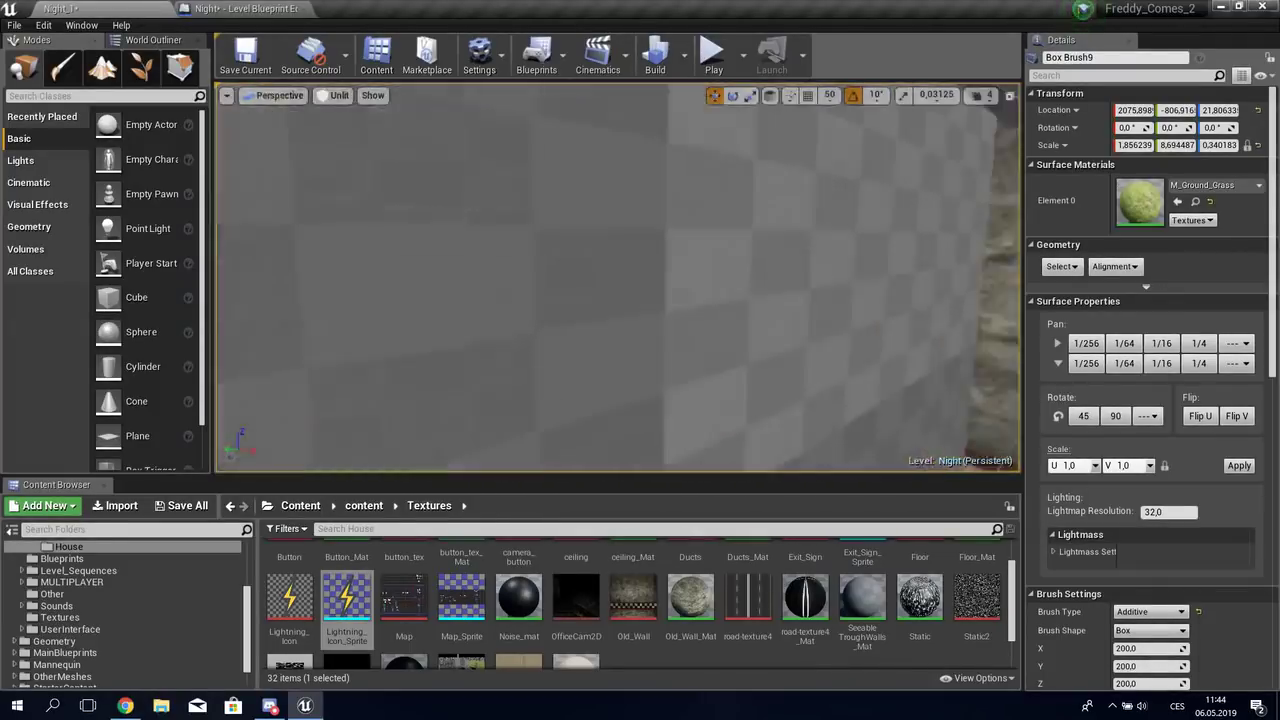
right_click_drag(343, 441, 543, 350)
left_click(343, 441)
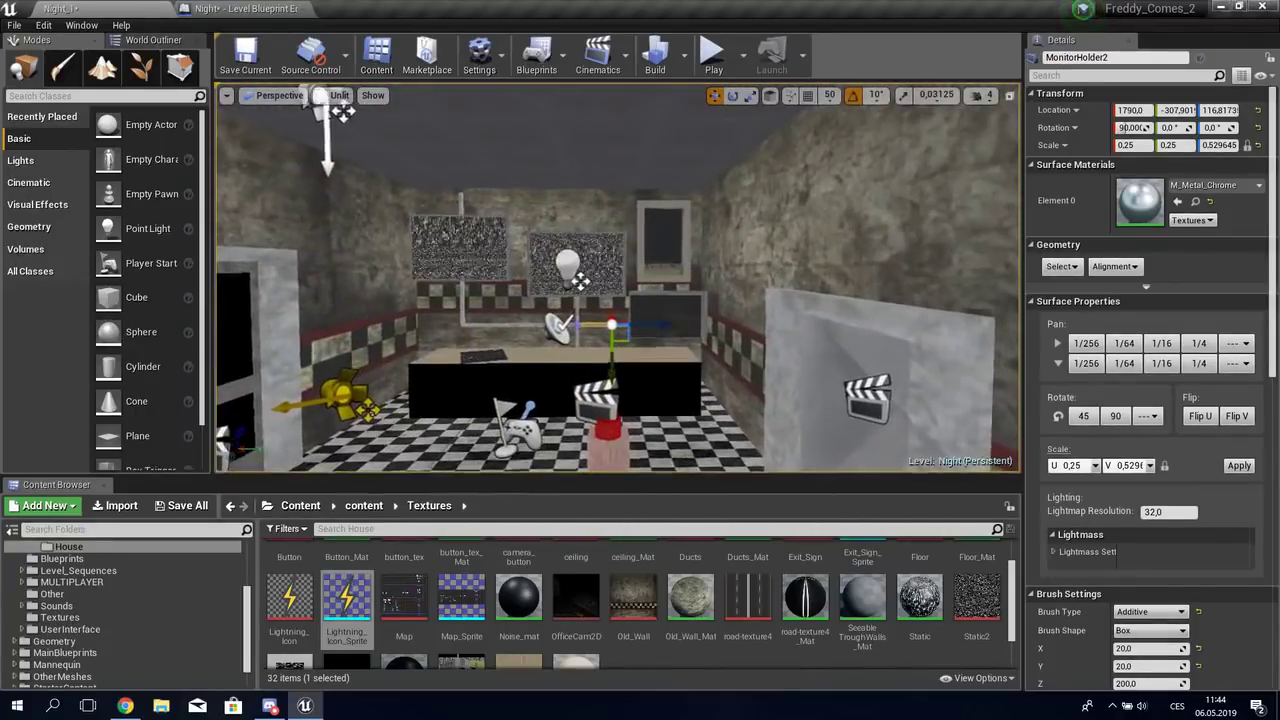
Step: In the Night Level Blueprint, find the jumpscare chain and inspect the RestartLevel macro, then close it
left_click(240, 8)
scroll(400, 360, "down", 3)
scroll(640, 390, "up", 2)
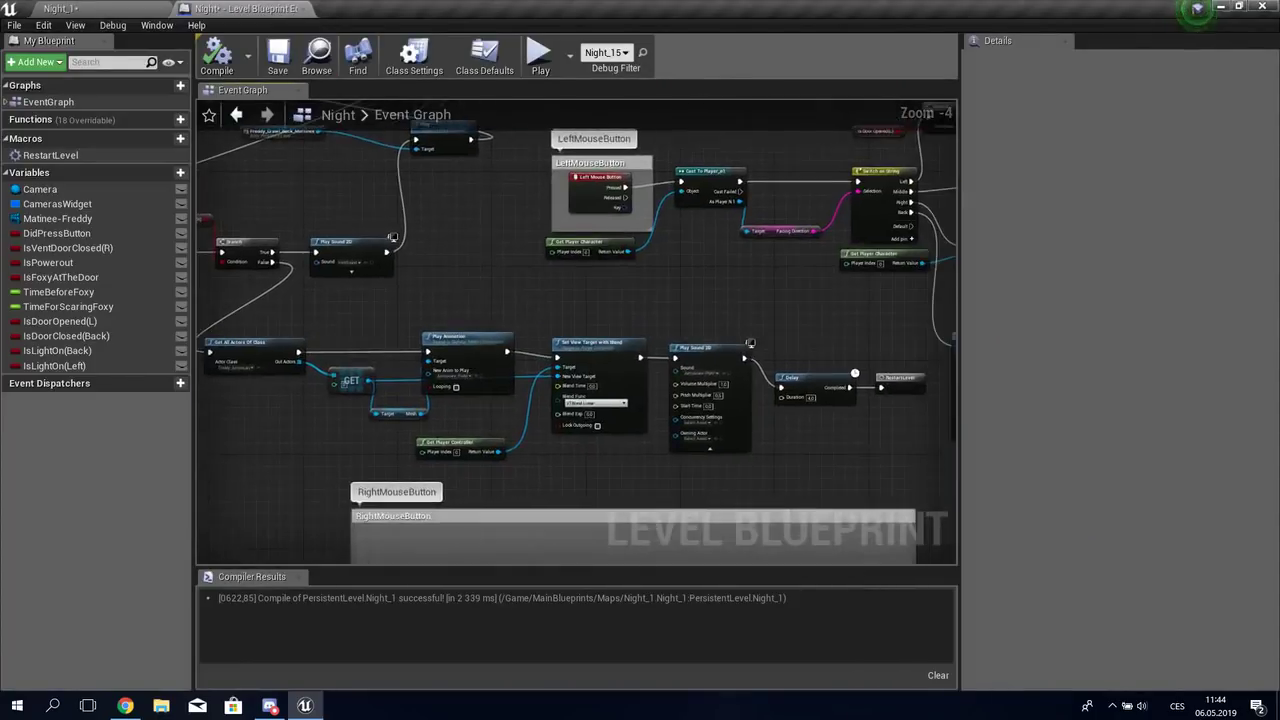
scroll(640, 390, "up", 3)
right_click_drag(841, 449, 805, 453)
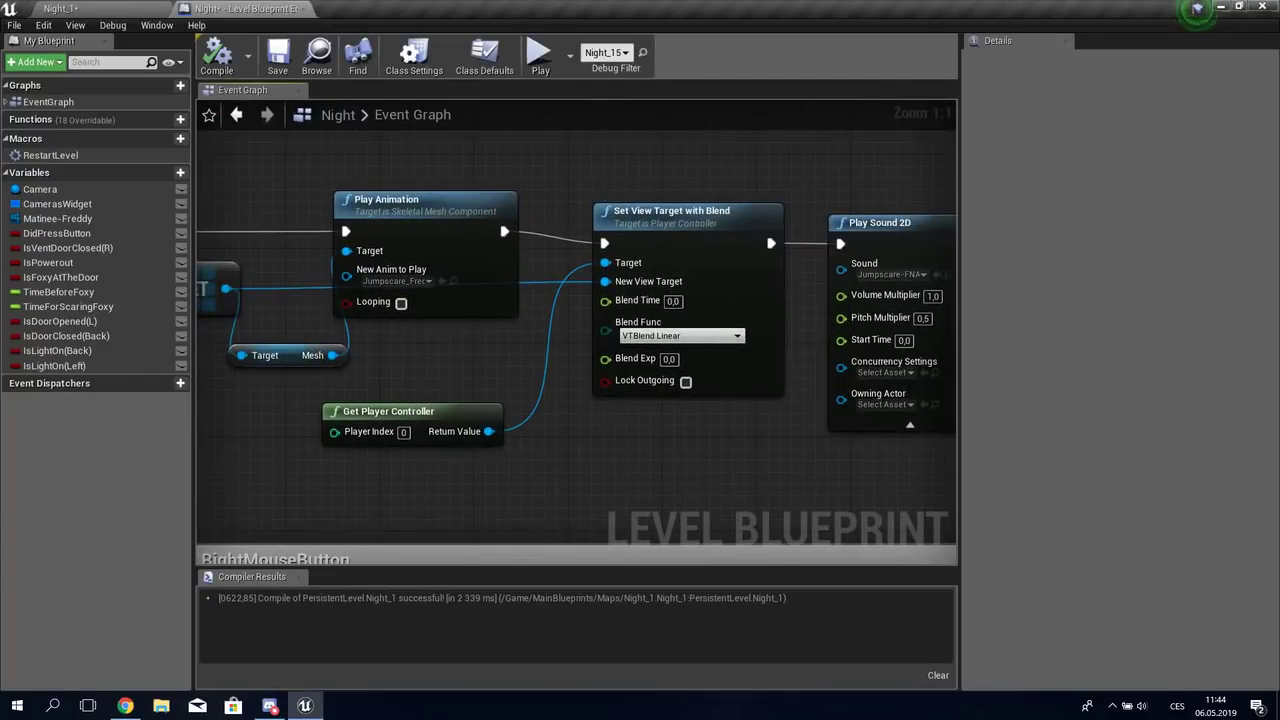
right_click_drag(636, 358, 657, 301)
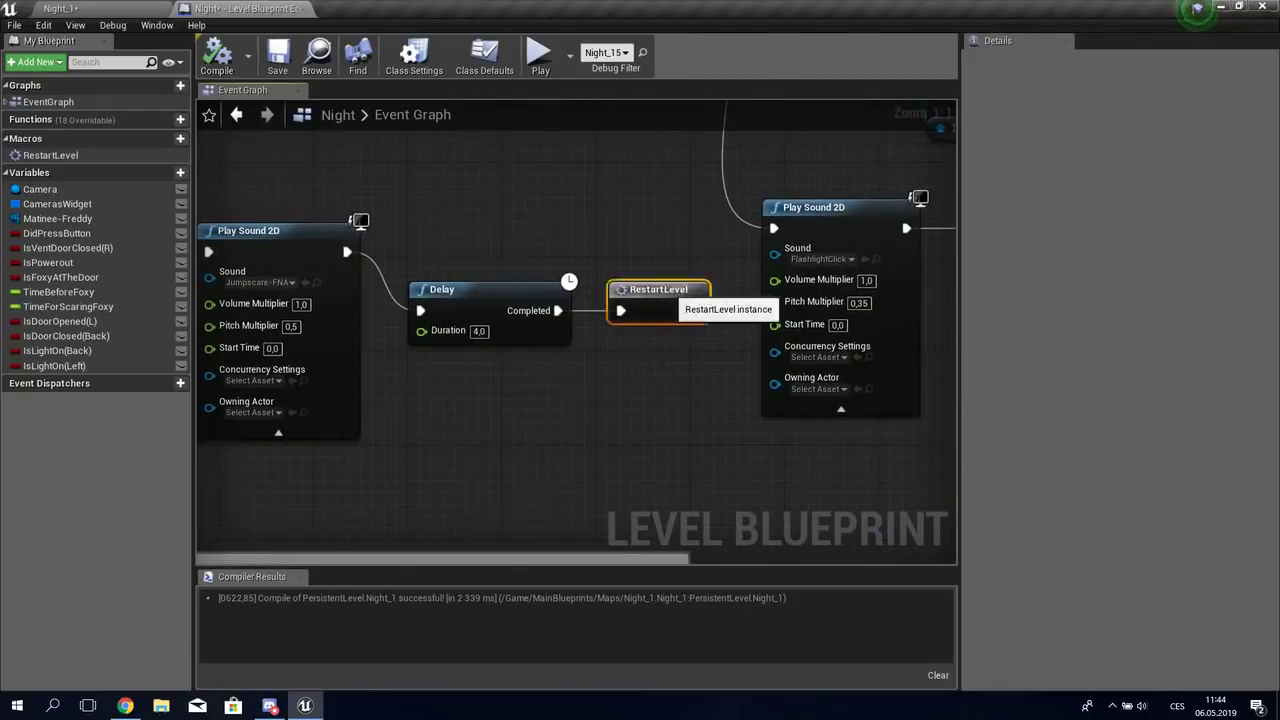
double_click(660, 298)
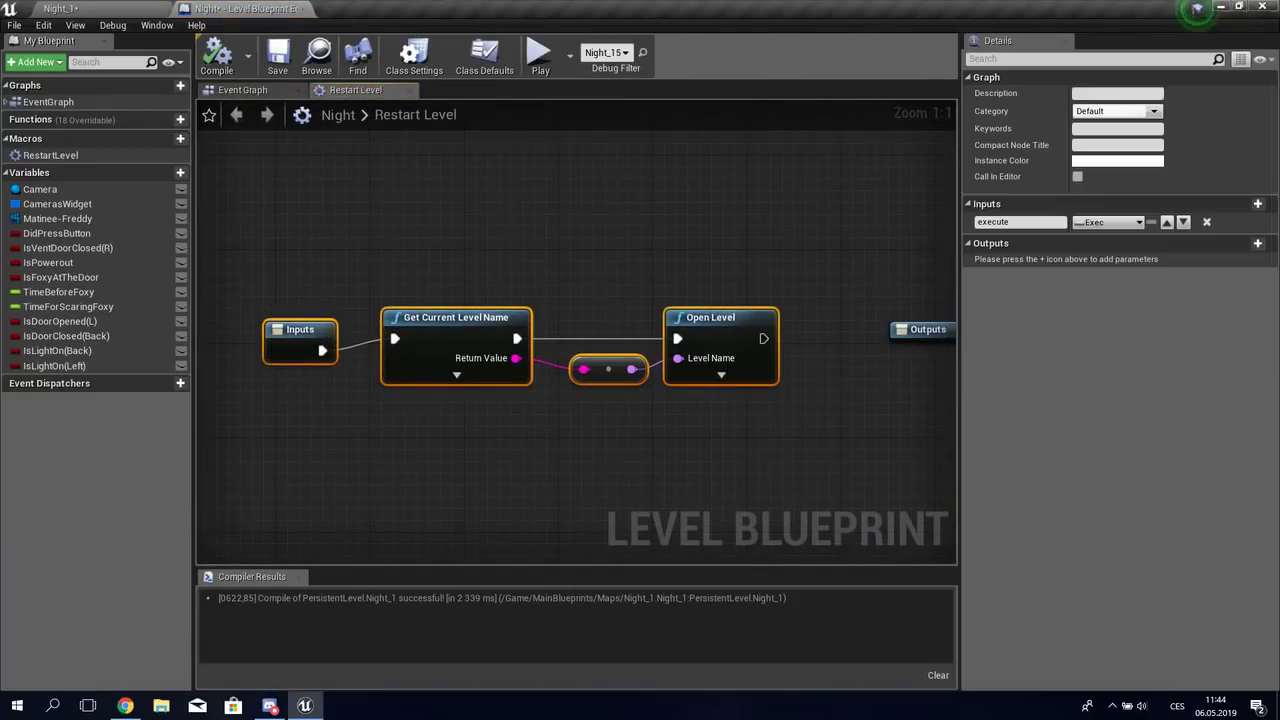
left_click(383, 90)
Step: Back in the level viewport, turn toward the dining area and open the Night Level Blueprint
left_click(303, 8)
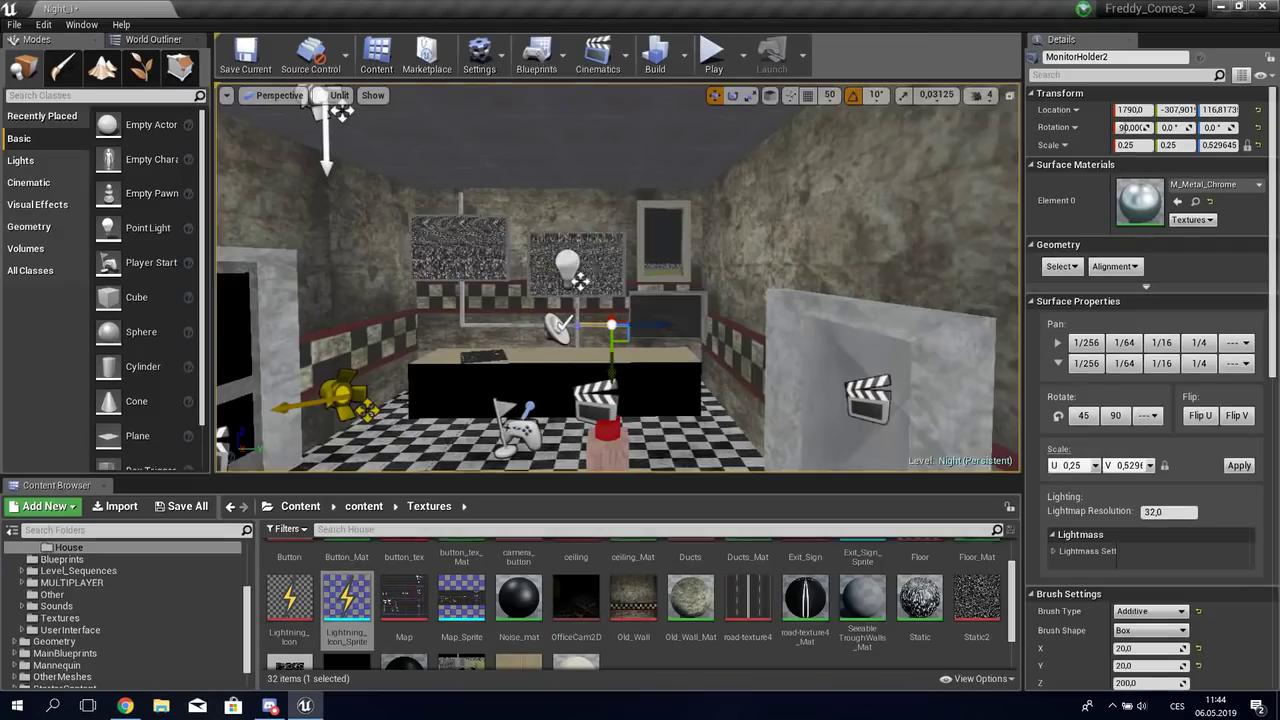
right_click_drag(434, 100, 434, 100)
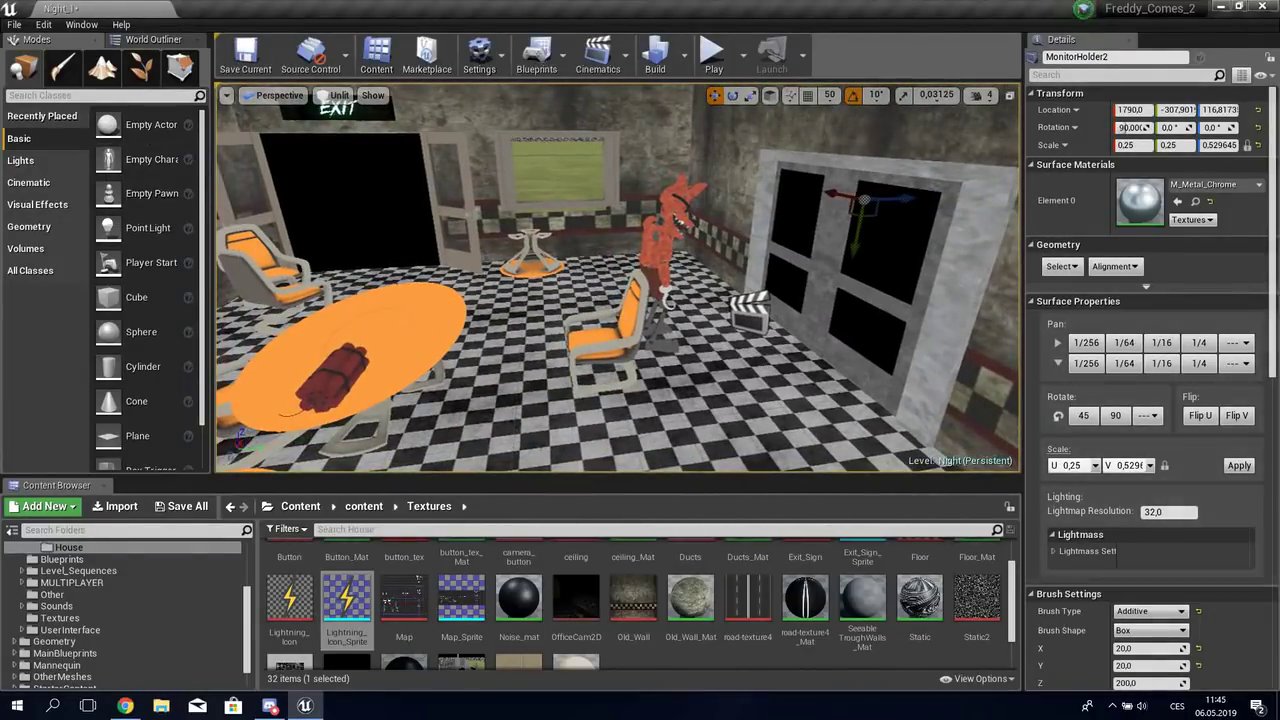
left_click(537, 55)
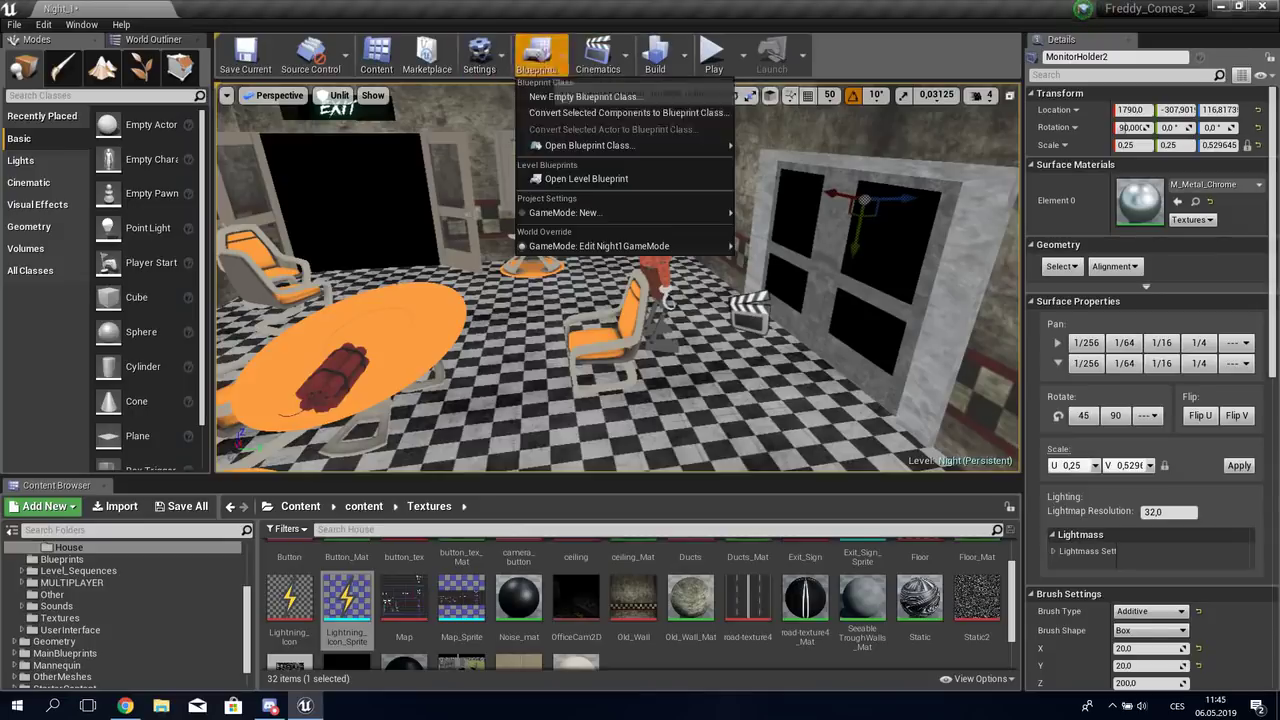
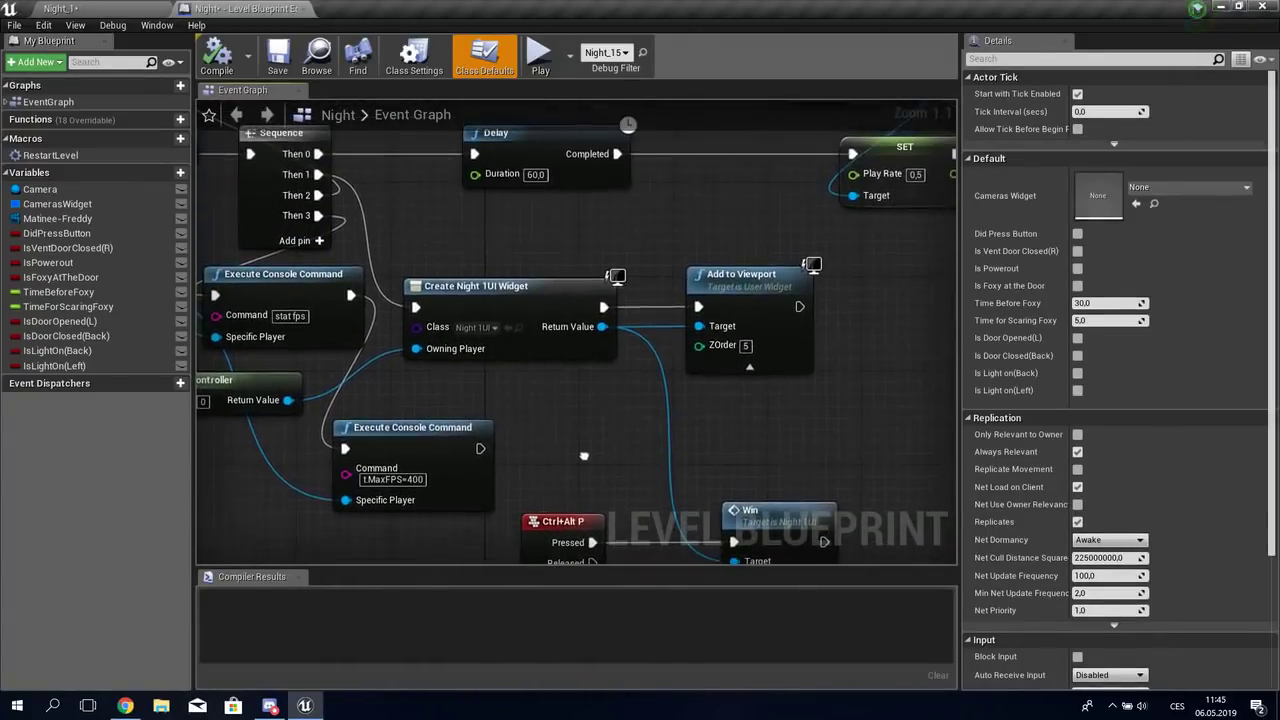
Step: Delete the P key event and its slomo 3 Execute Console Command node
mouse_move(578, 413)
right_mouse_down()
mouse_move(503, 326)
mouse_move(589, 715)
right_mouse_up()
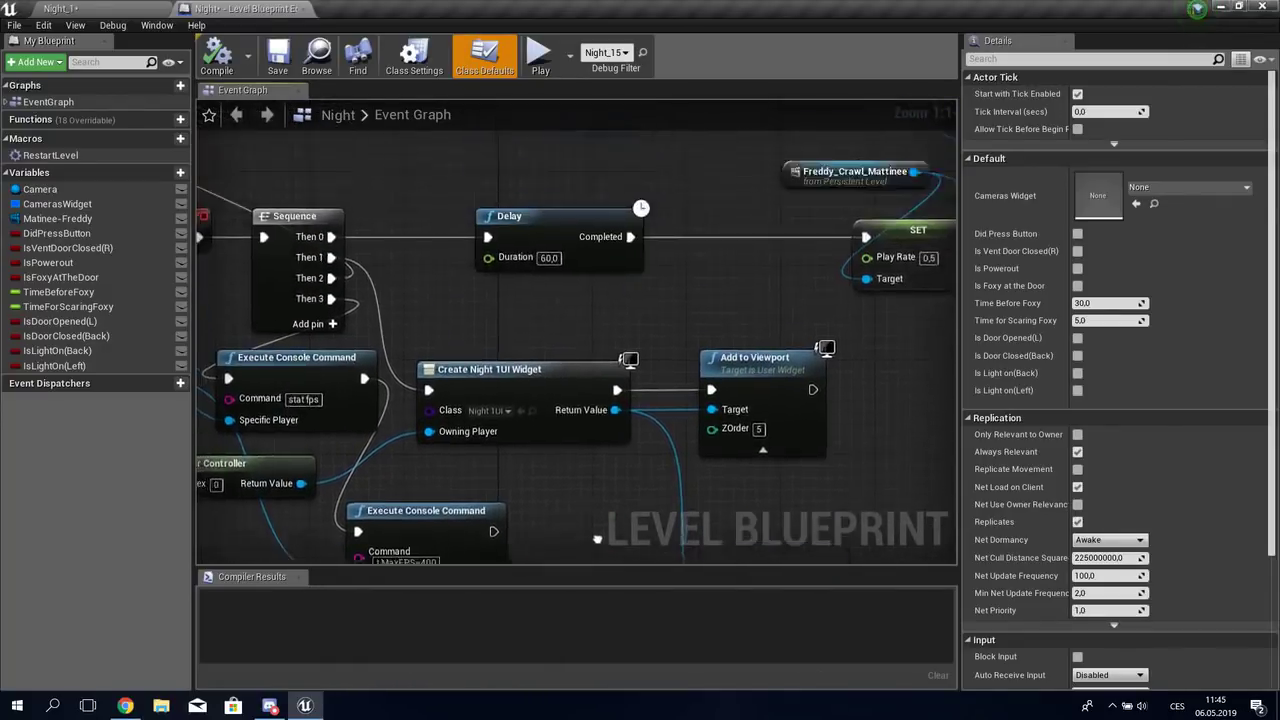
mouse_move(501, 299)
right_mouse_down()
mouse_move(500, 511)
mouse_move(589, 479)
mouse_move(689, 560)
right_mouse_up()
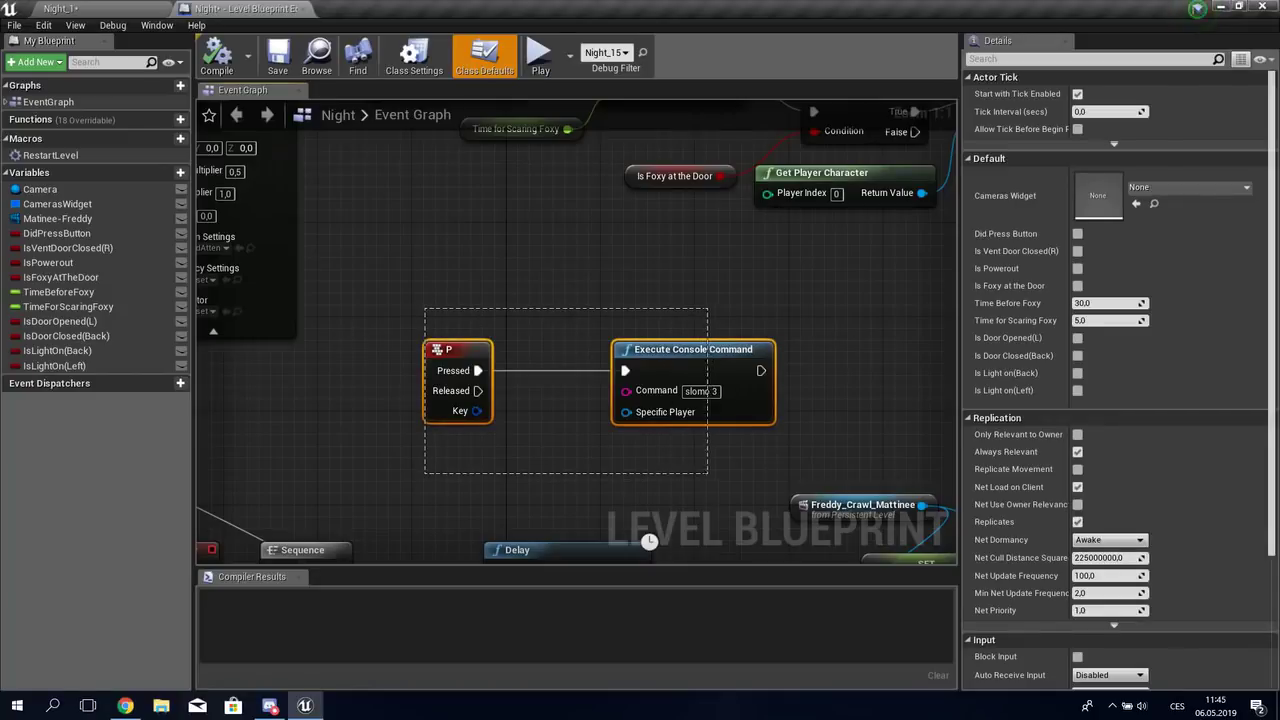
left_click_drag(708, 473, 710, 470)
key("Delete")
Step: Pan the graph to review the Cast To Player, Disable Input and Branch nodes
scroll(576, 330, "down", 5)
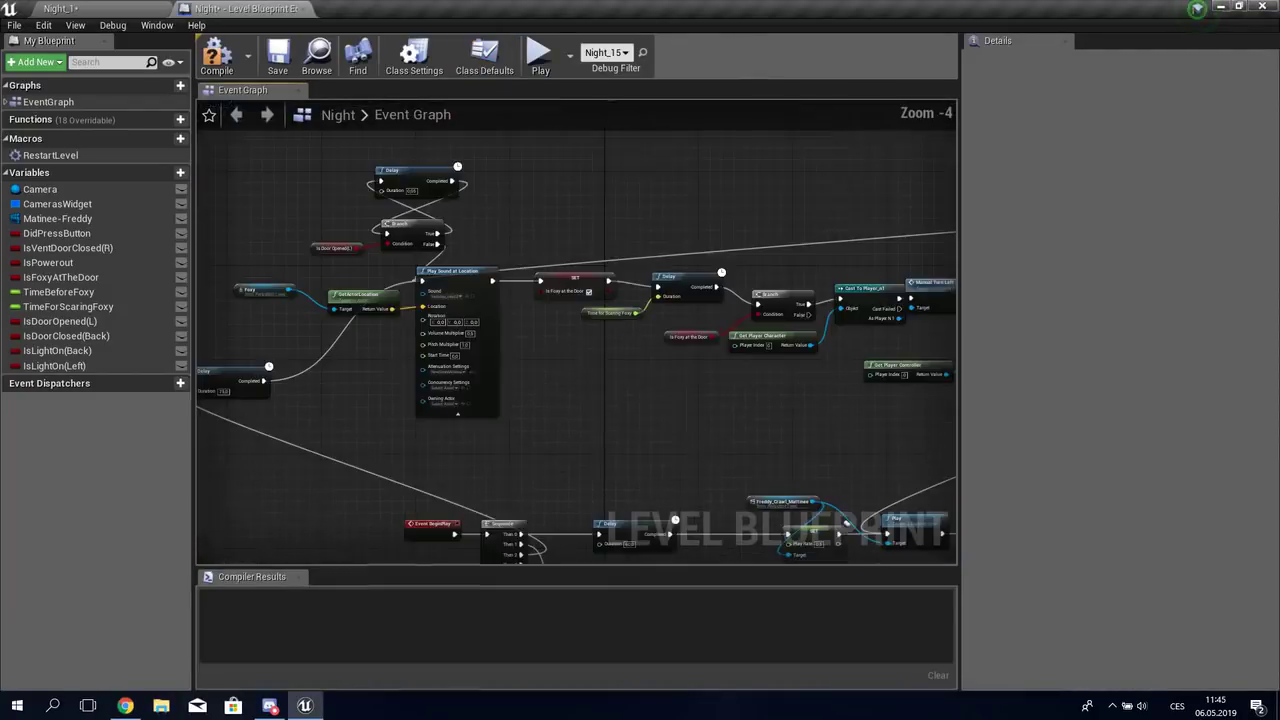
scroll(470, 384, "up", 2)
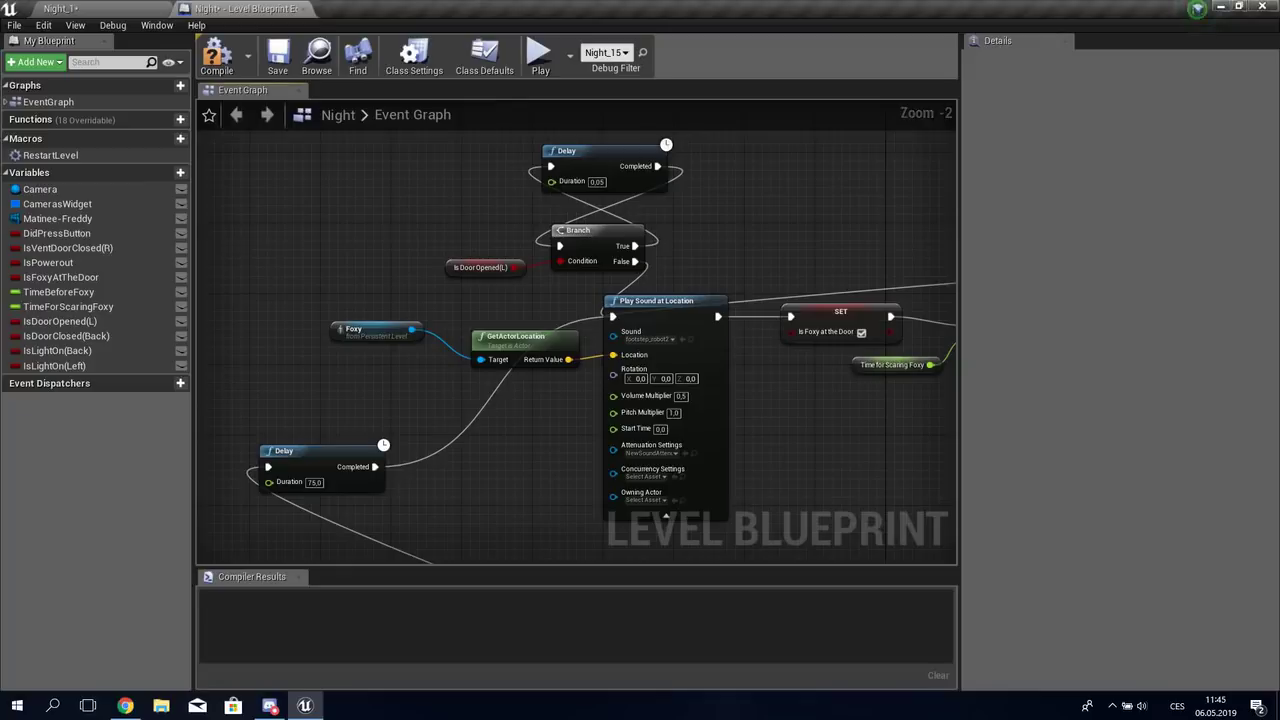
mouse_move(950, 400)
right_mouse_down()
mouse_move(669, 328)
mouse_move(873, 546)
right_mouse_up()
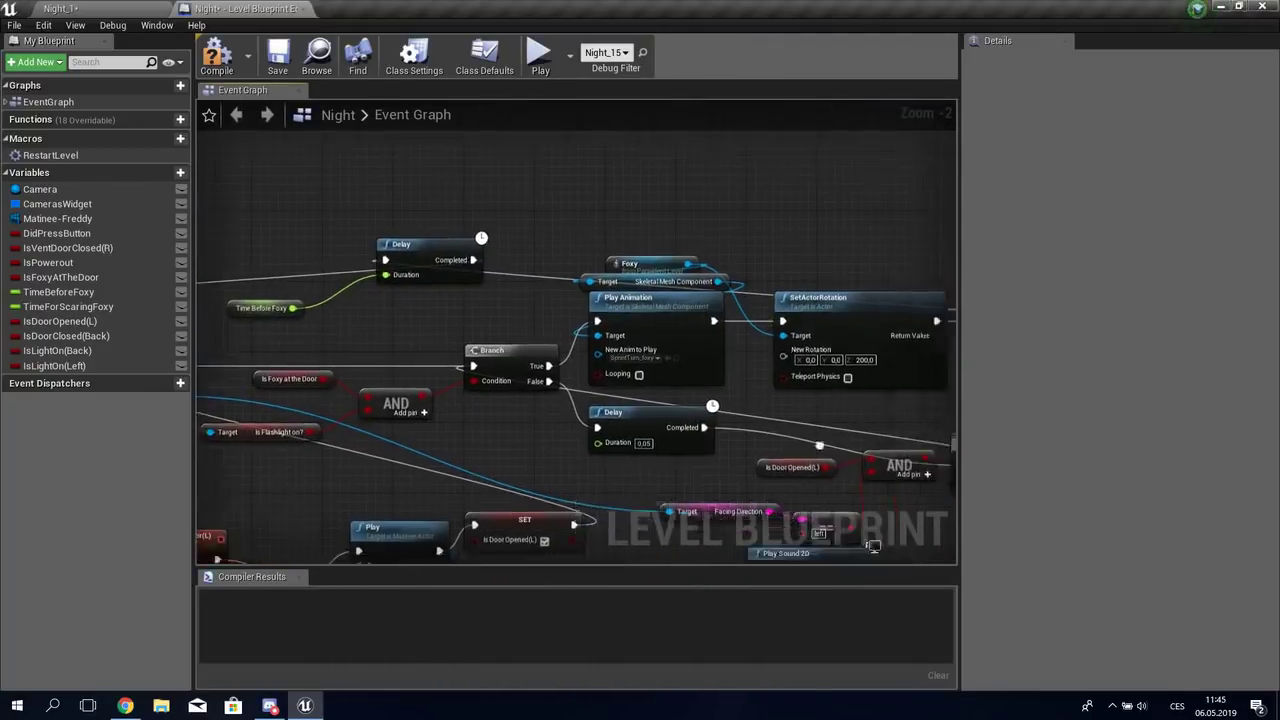
scroll(873, 546, "down", 2)
right_click_drag(547, 537, 601, 441)
right_click(497, 212)
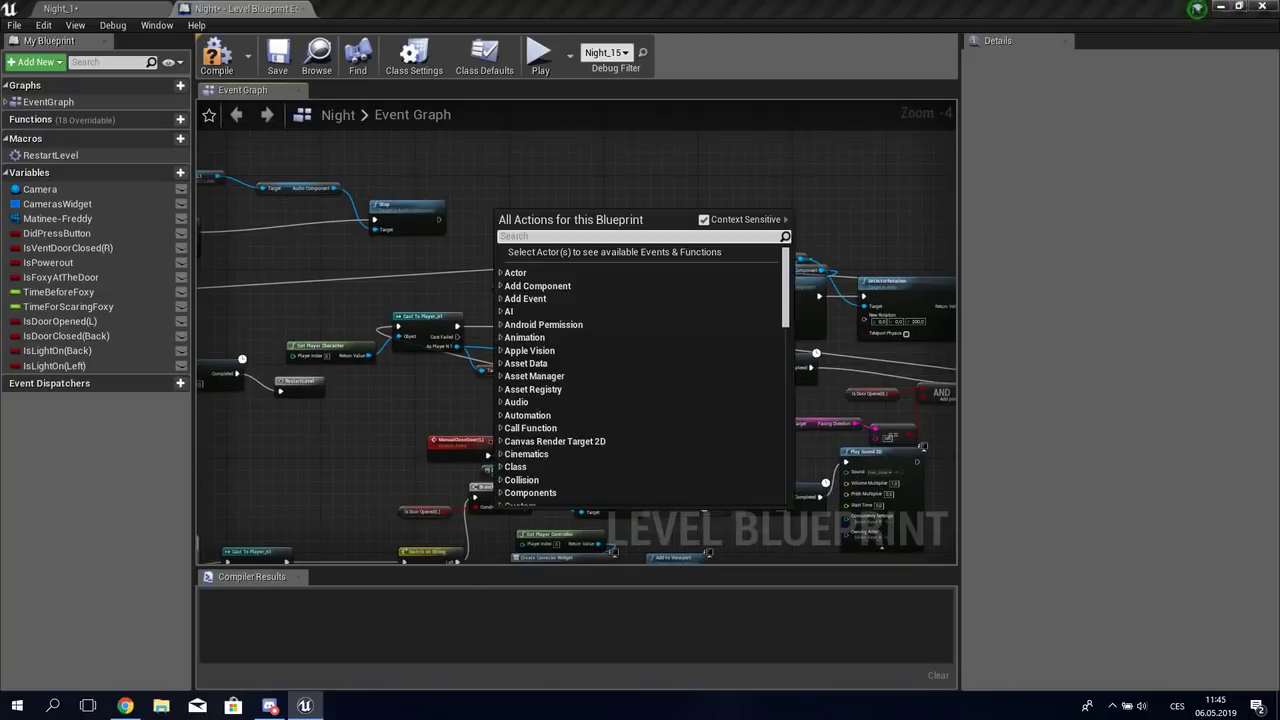
type("beginplay")
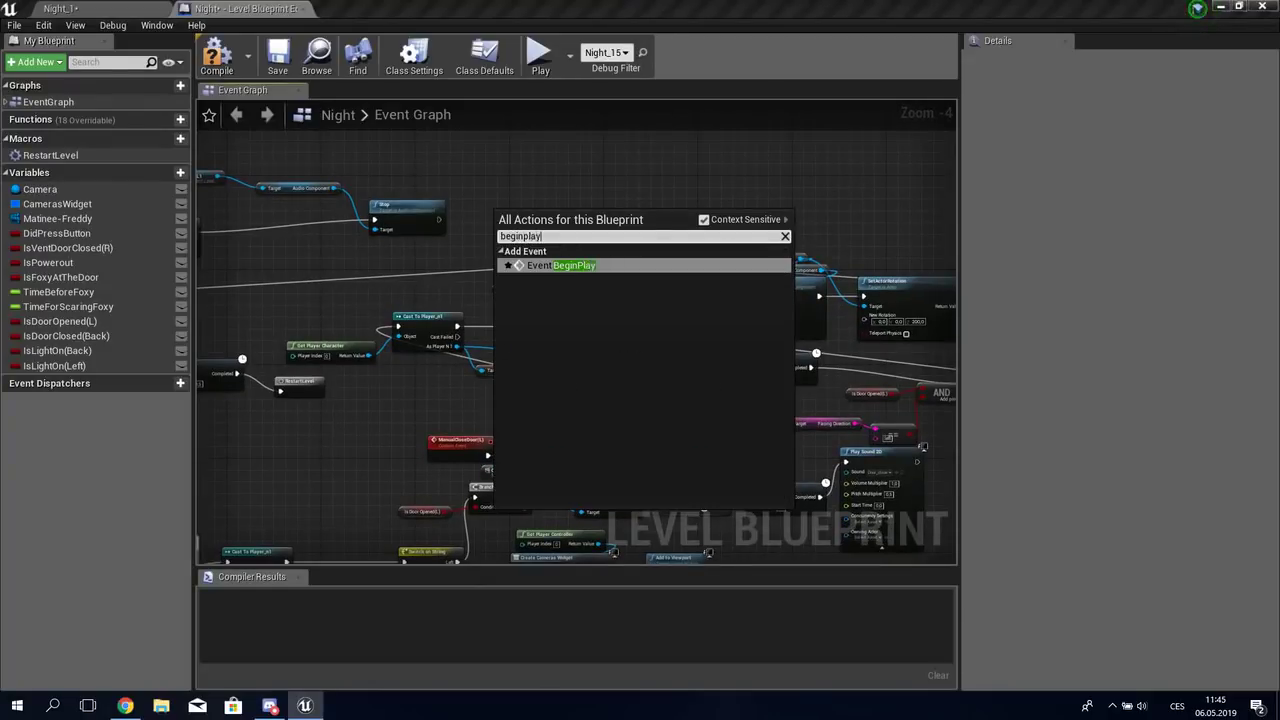
key("Return")
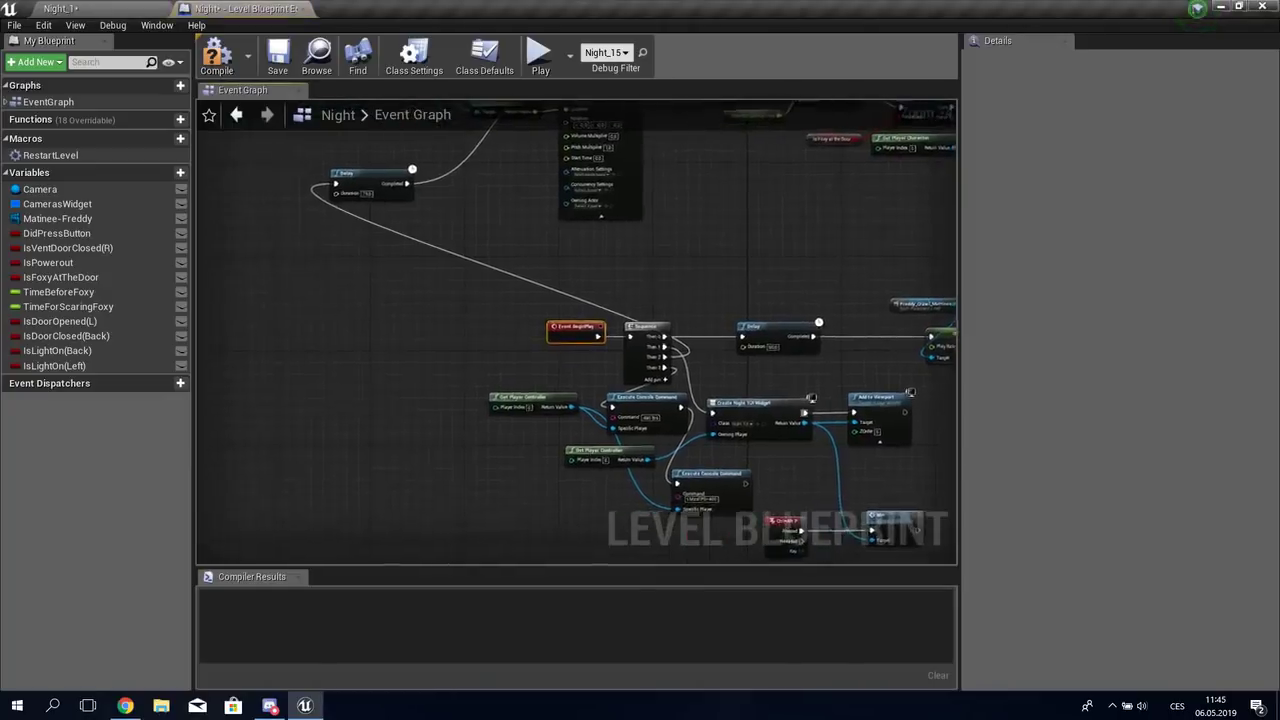
scroll(576, 334, "down", 3)
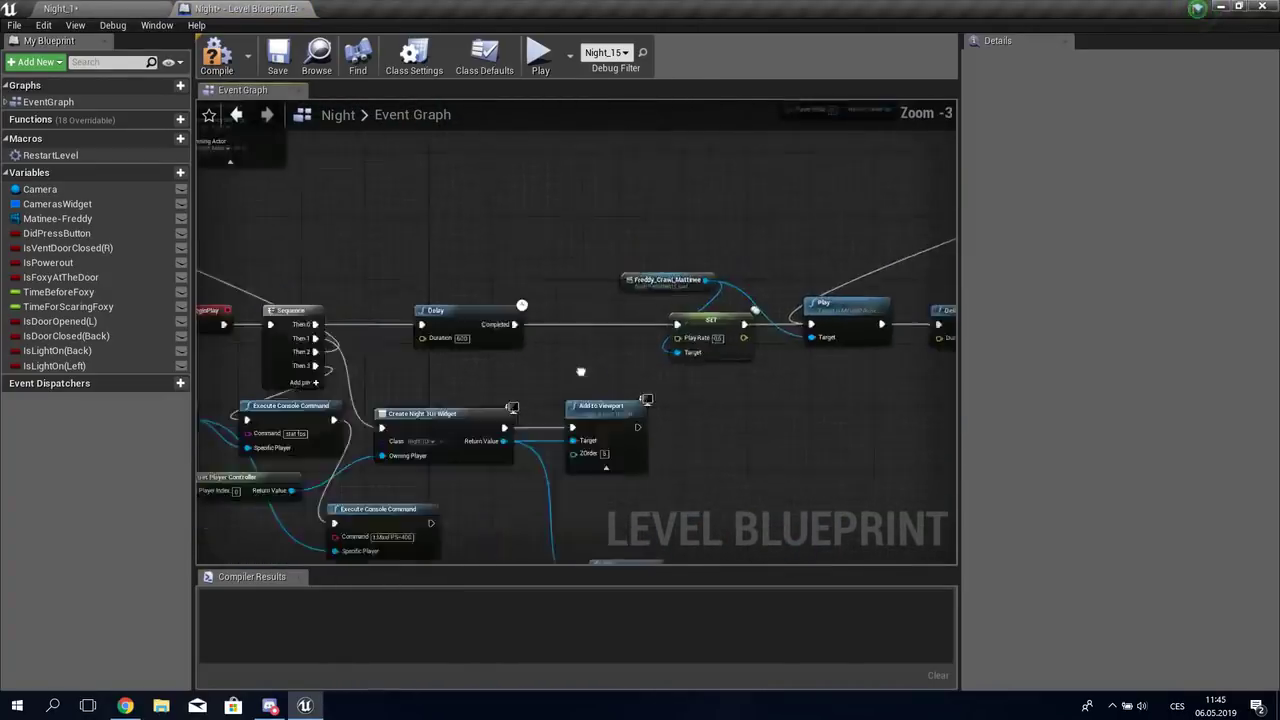
scroll(716, 398, "up", 1)
mouse_move(692, 417)
right_mouse_down()
mouse_move(716, 398)
mouse_move(638, 282)
mouse_move(683, 315)
right_mouse_up()
right_click_drag(630, 441, 700, 492)
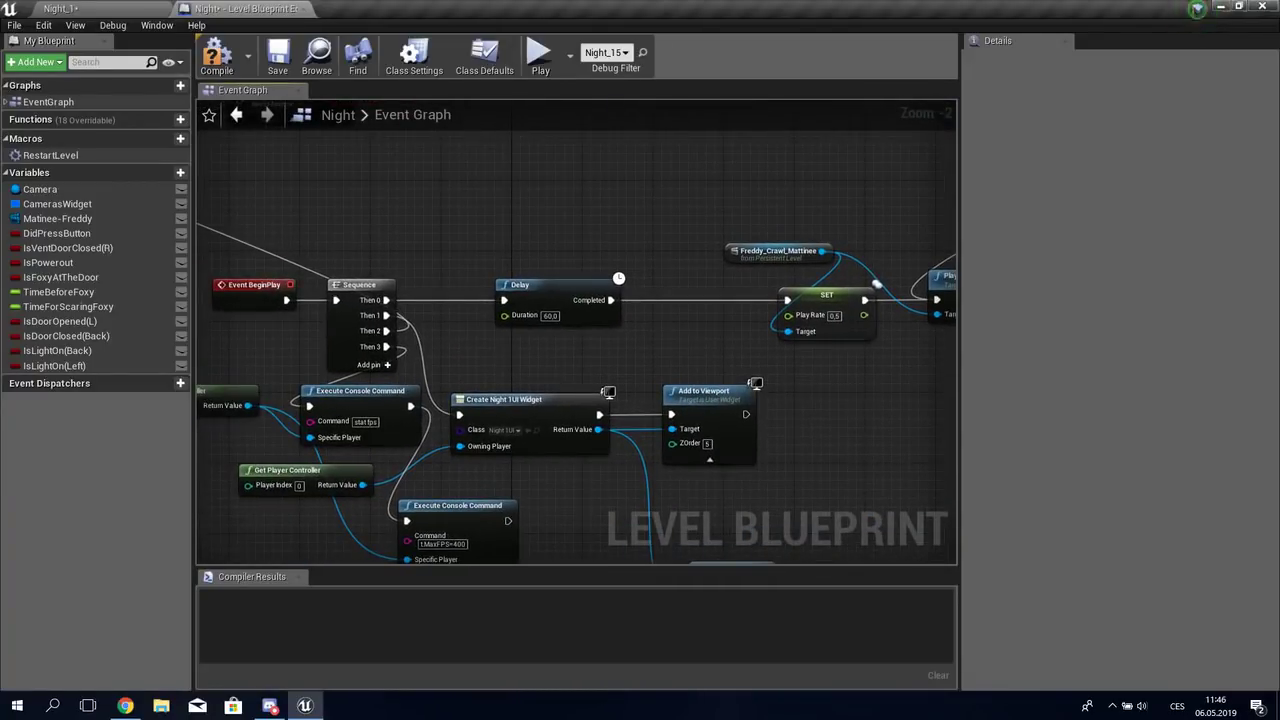
right_click_drag(760, 450, 240, 456)
right_click_drag(233, 390, 940, 148)
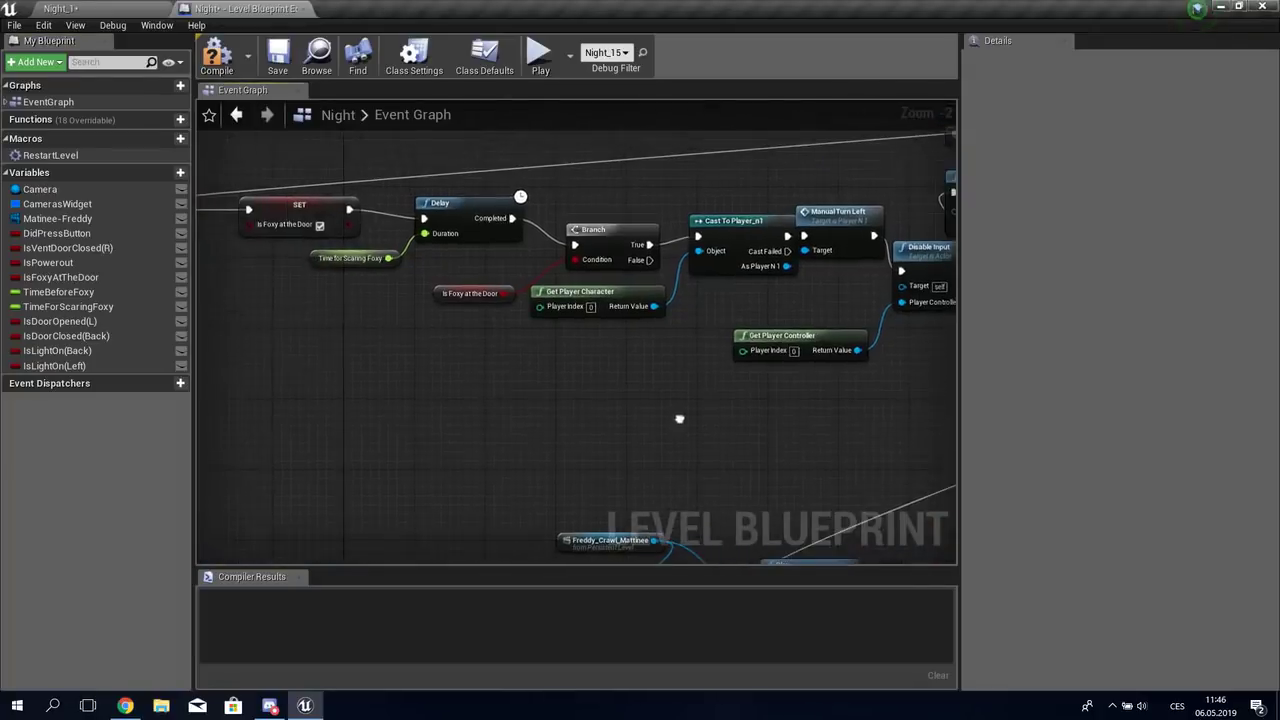
right_click_drag(300, 260, 620, 300)
right_click_drag(420, 420, 754, 535)
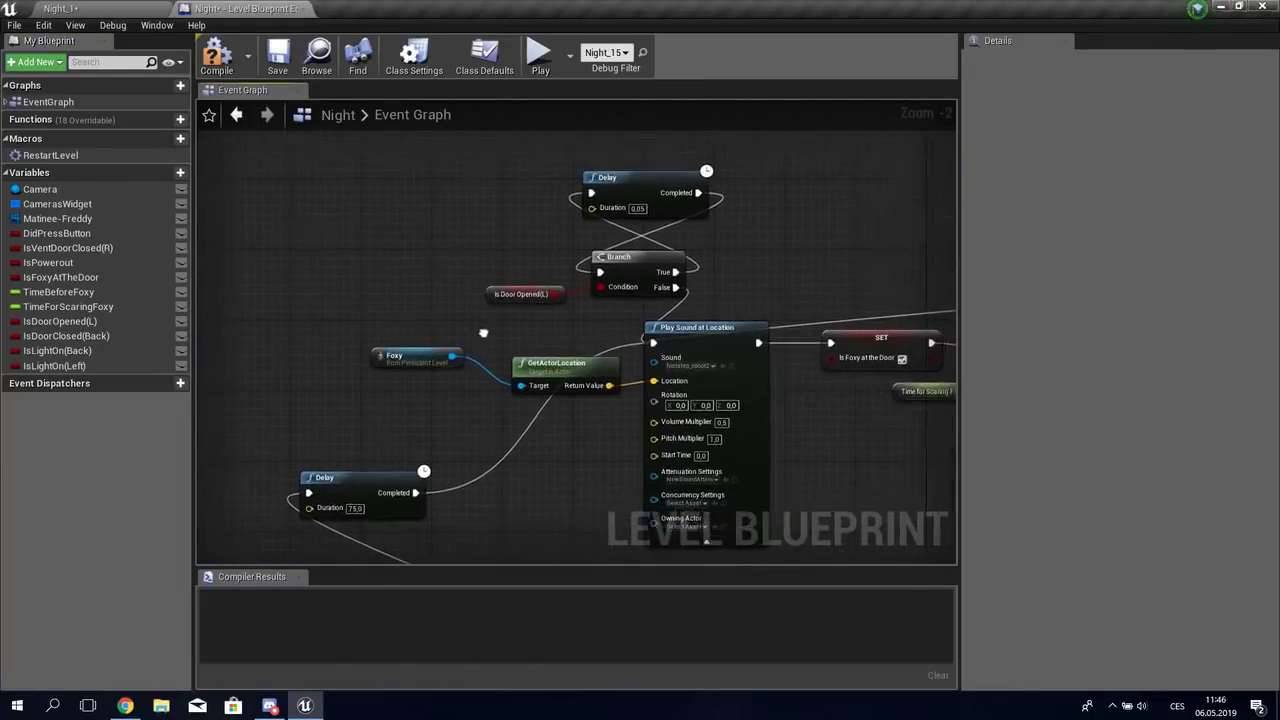
scroll(600, 350, "down", 1)
right_click_drag(700, 450, 610, 190)
Step: Trace the Foxy chain past the Delay, GetActorLocation and Play Sound at Location nodes
right_click(700, 470)
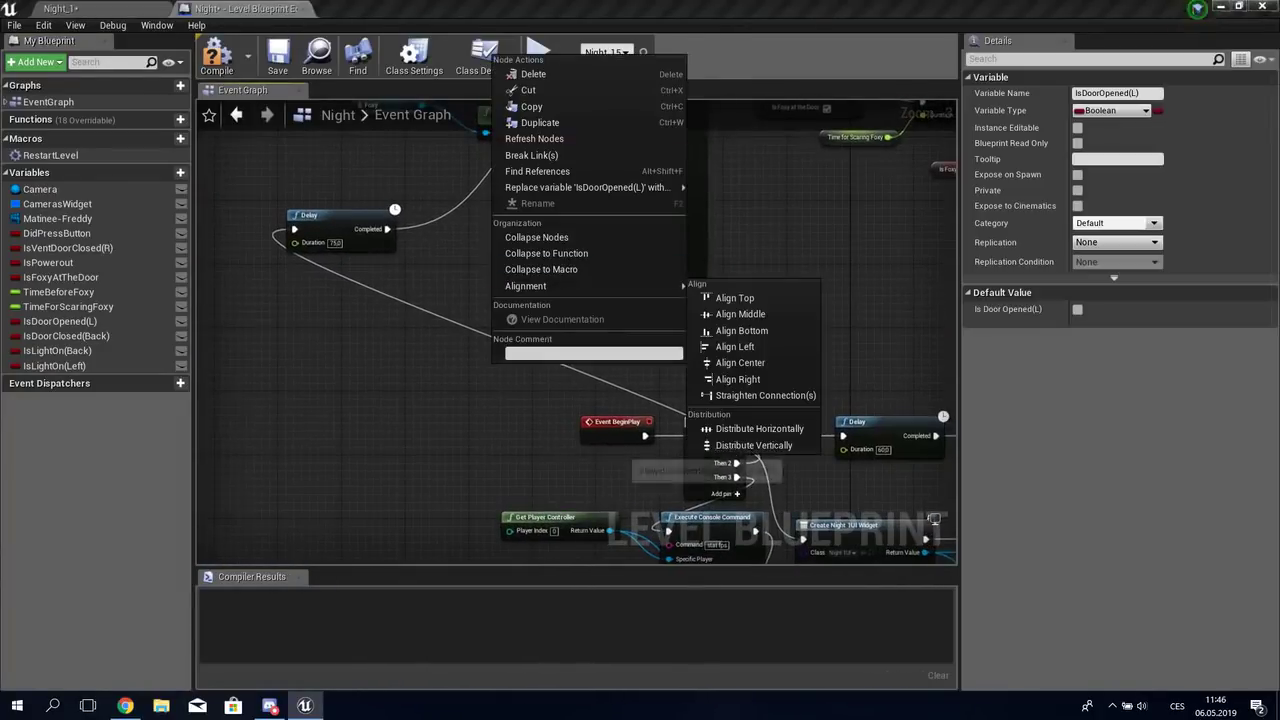
left_click(880, 400)
scroll(880, 433, "up", 2)
scroll(880, 433, "up", 1)
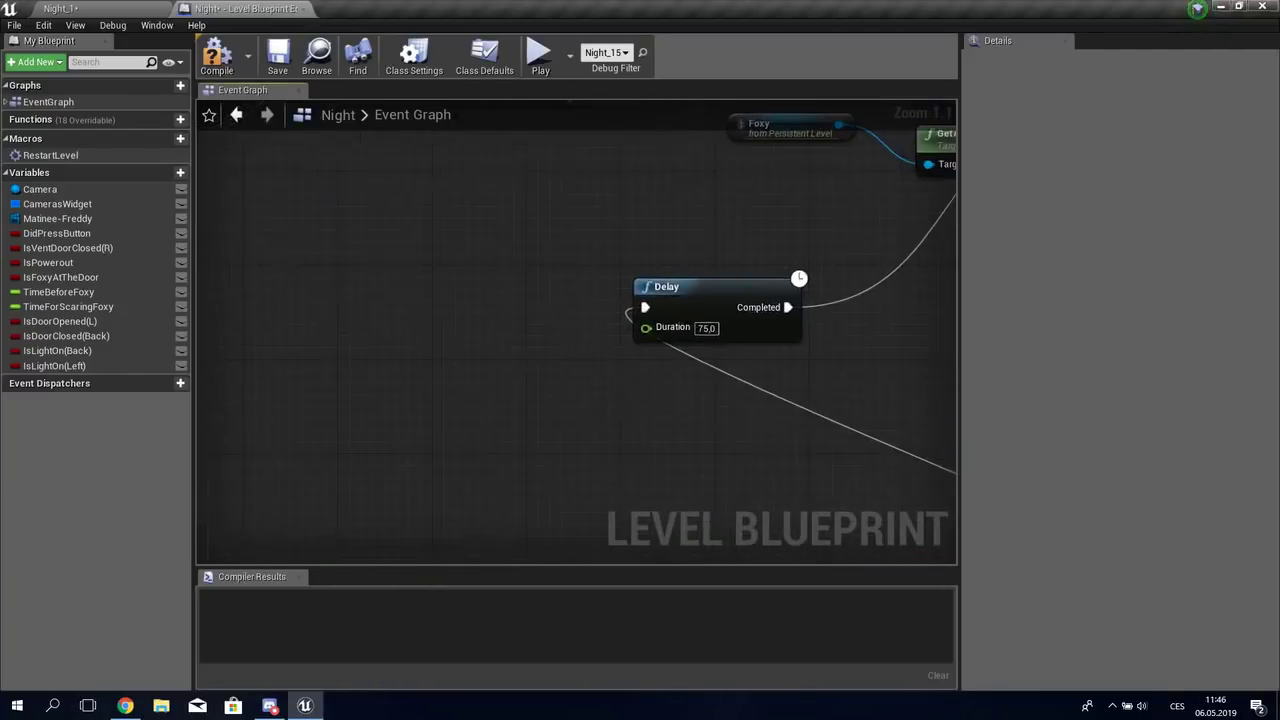
right_click_drag(823, 559, 486, 449)
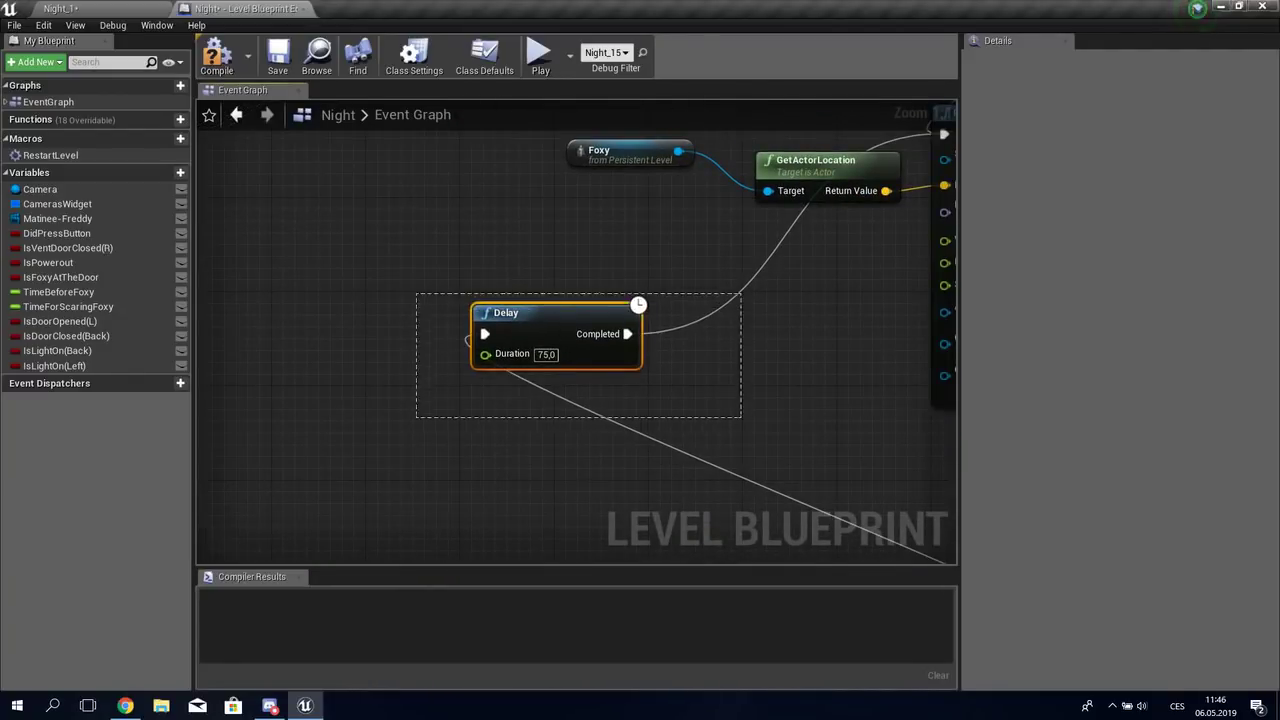
mouse_move(834, 280)
right_mouse_down()
mouse_move(518, 464)
mouse_move(352, 409)
right_mouse_up()
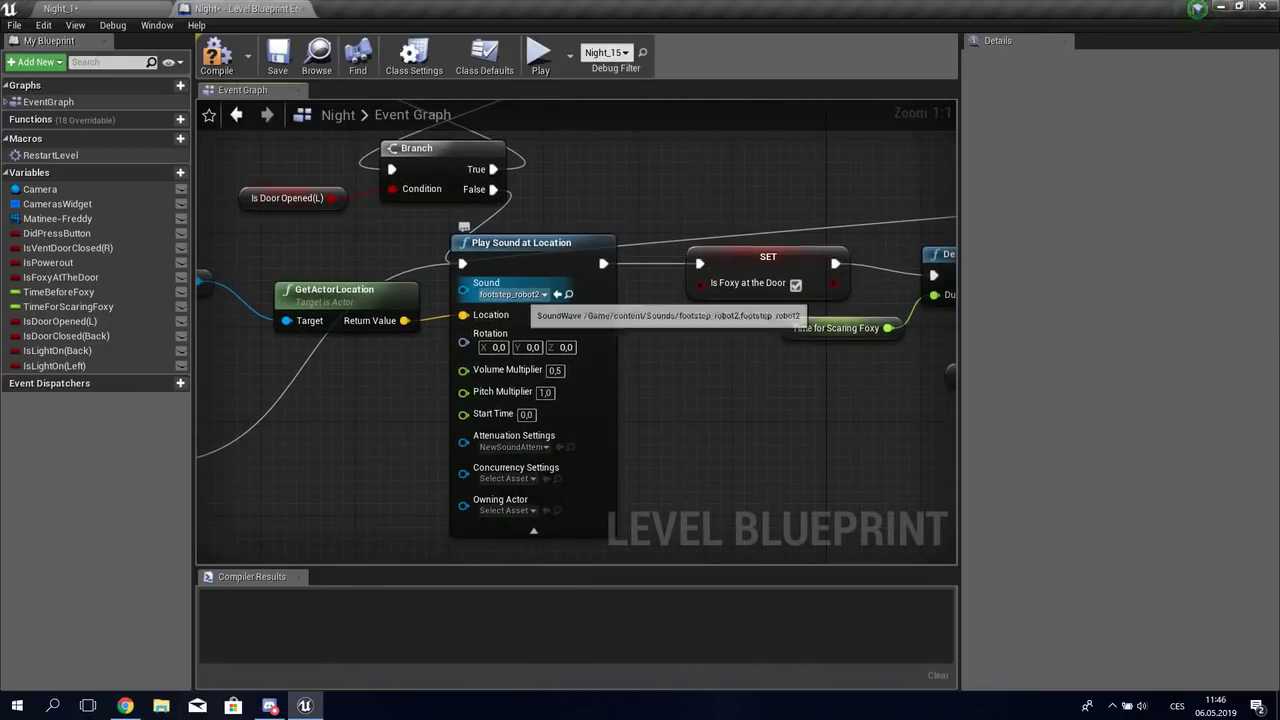
Step: Select the Time for Scaring Foxy getter to show its 5.0 default in Details
right_click_drag(470, 320, 298, 427)
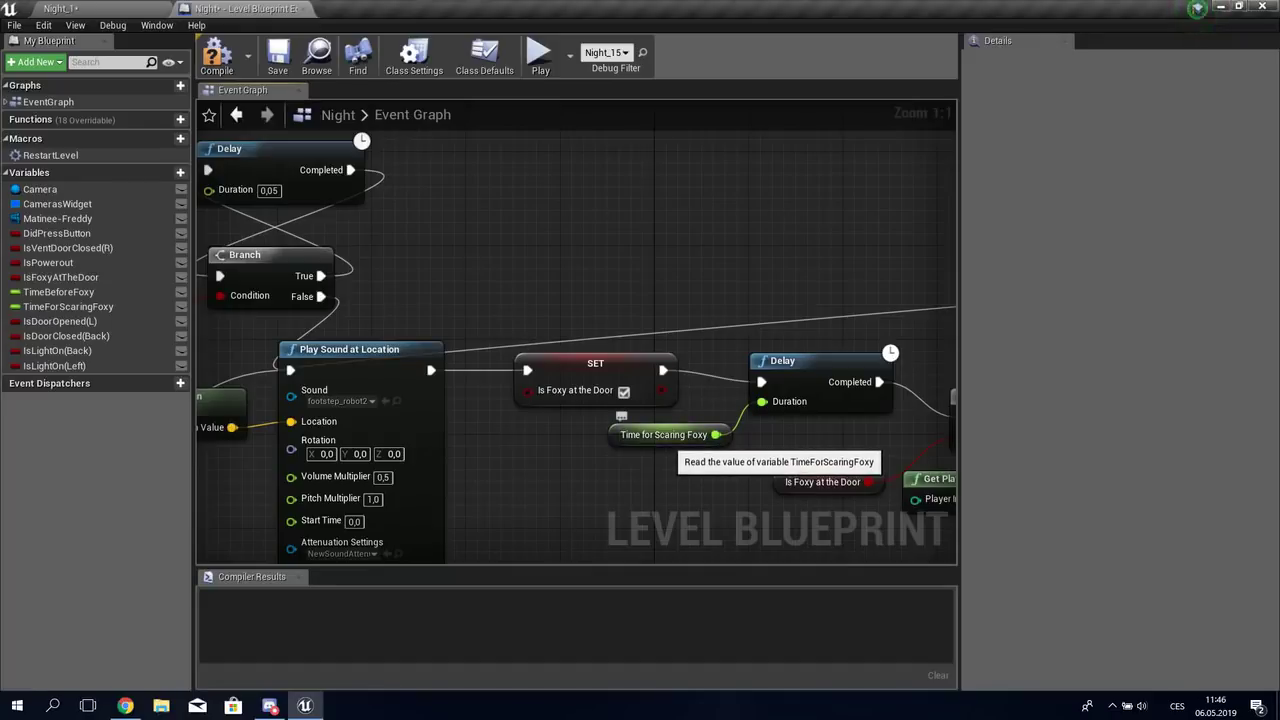
right_click_drag(700, 440, 507, 461)
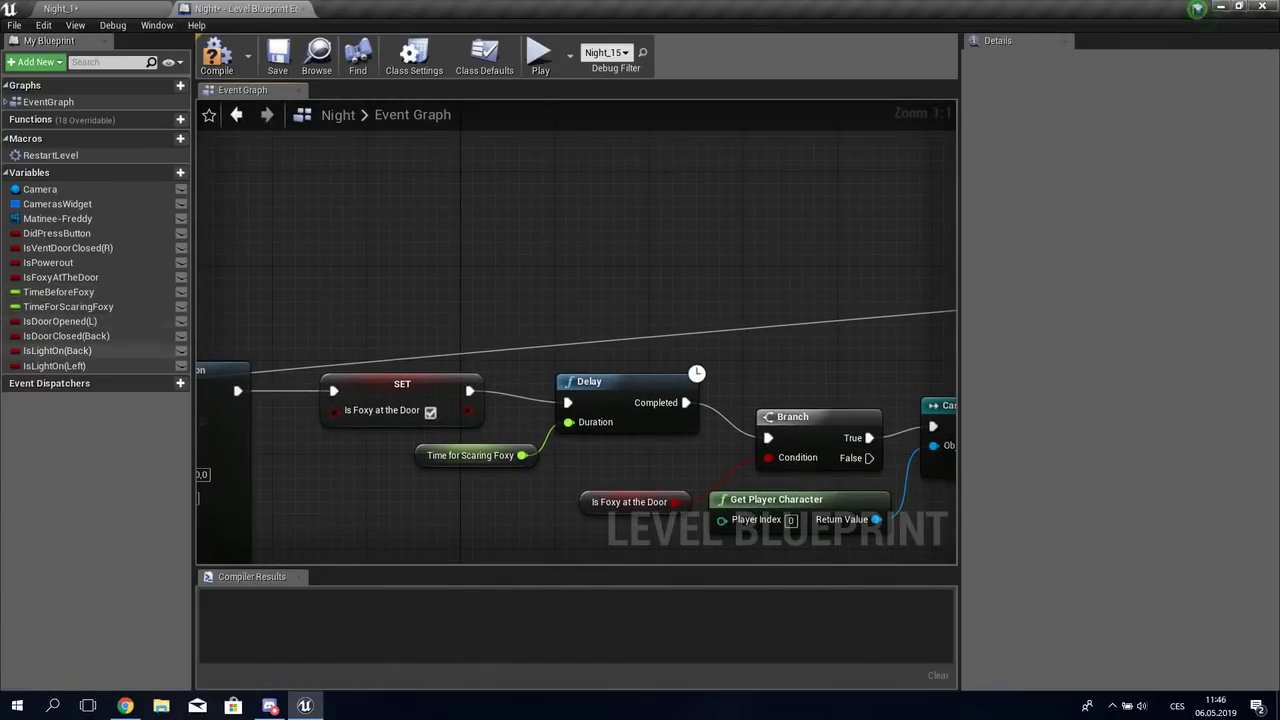
left_click(470, 455)
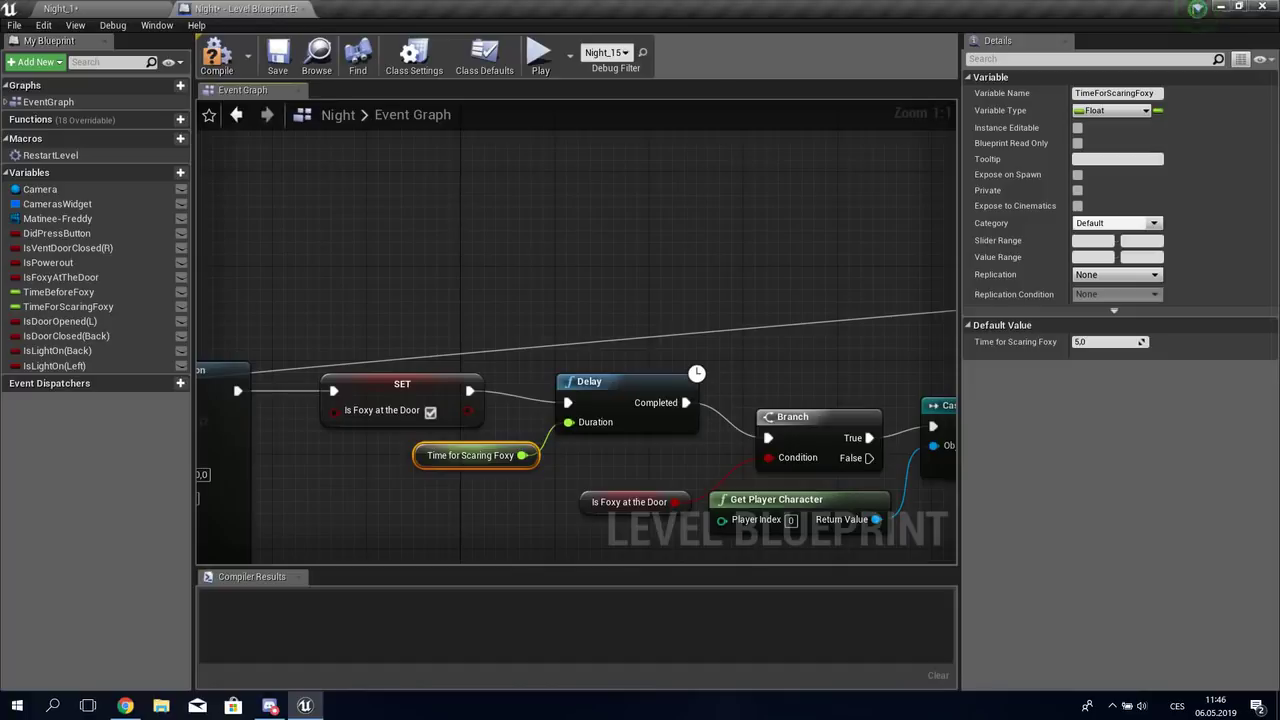
right_click_drag(687, 456, 537, 485)
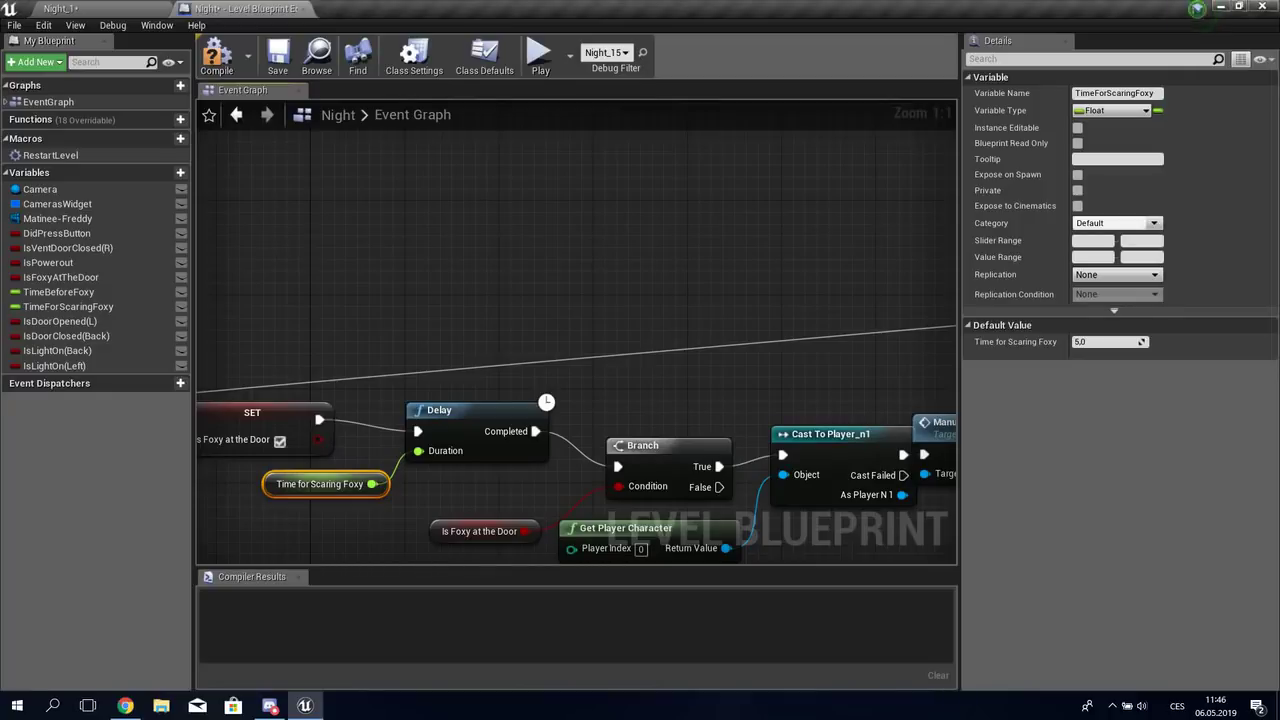
mouse_move(537, 485)
right_mouse_down()
mouse_move(459, 478)
mouse_move(385, 413)
right_mouse_up()
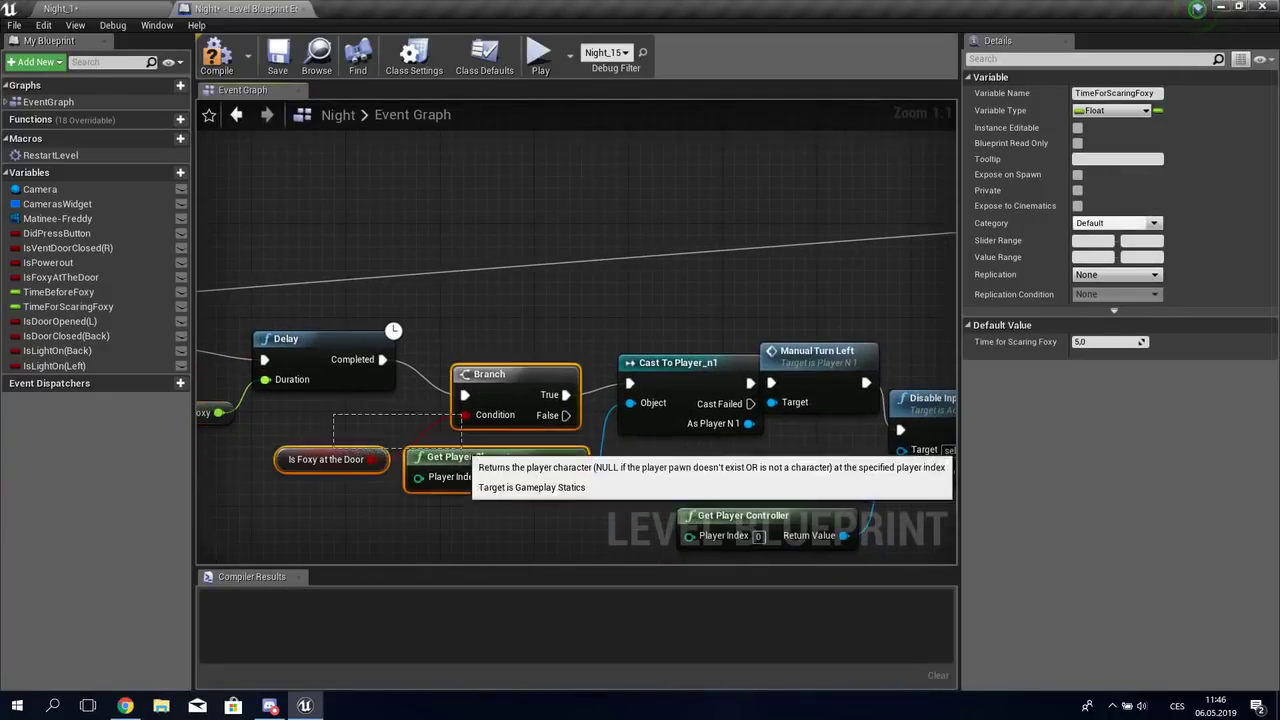
left_click(460, 478)
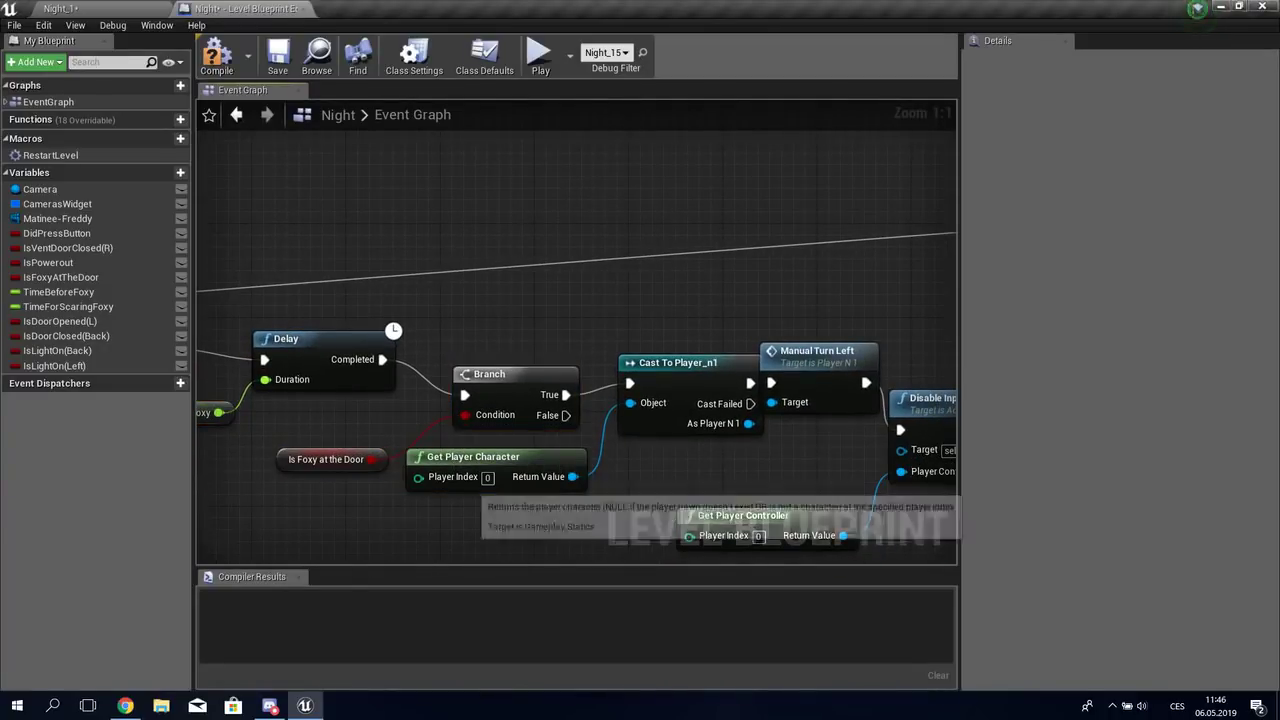
right_click_drag(720, 424, 880, 279)
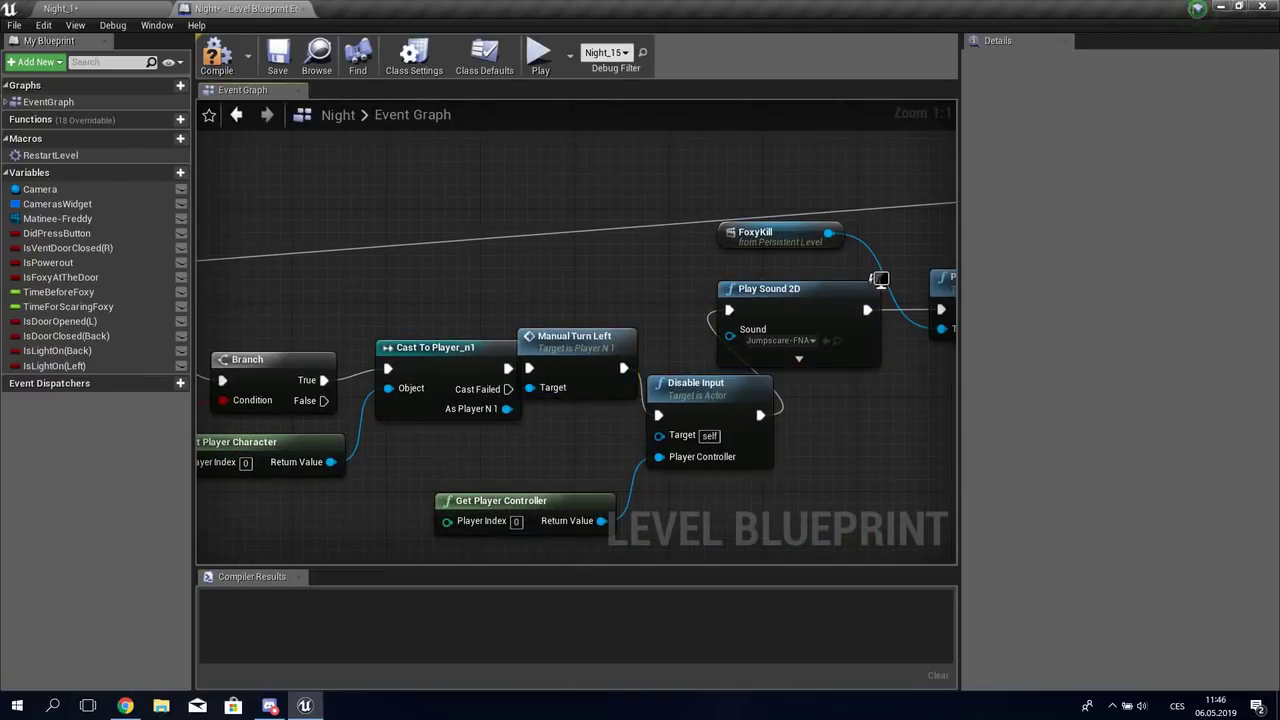
right_click_drag(760, 400, 258, 399)
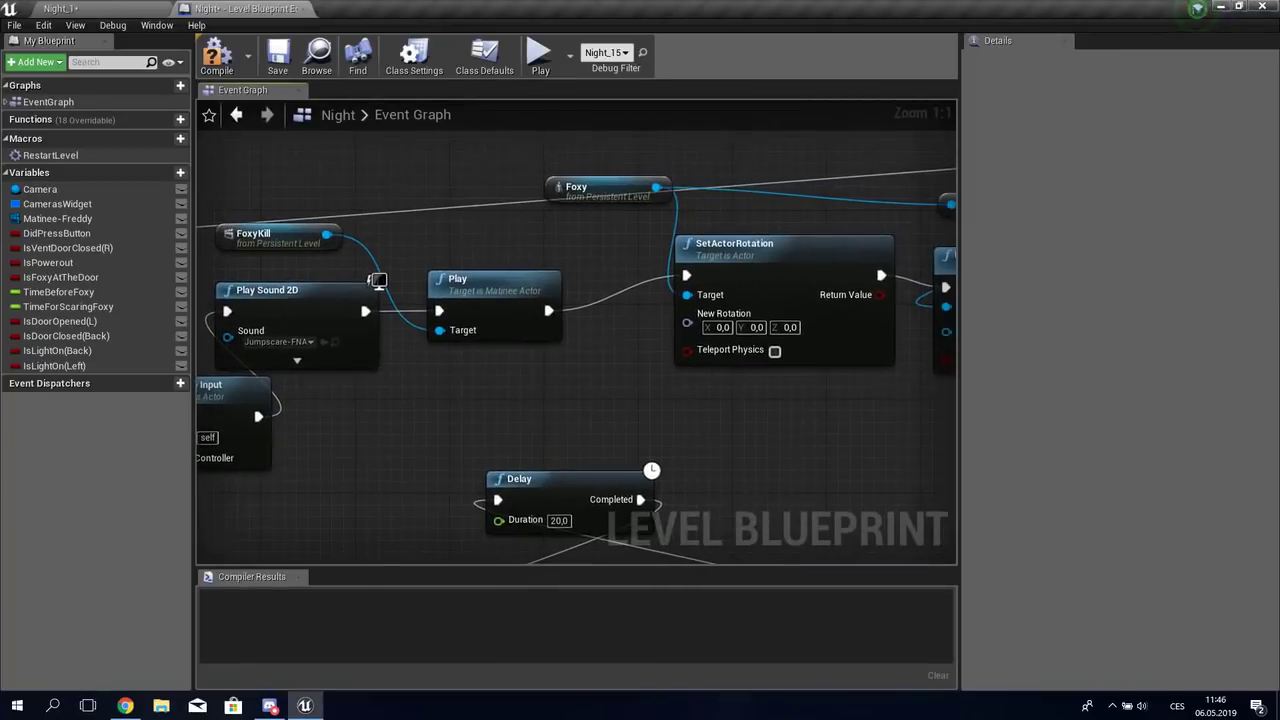
mouse_move(764, 387)
right_mouse_down()
mouse_move(647, 415)
mouse_move(238, 425)
right_mouse_up()
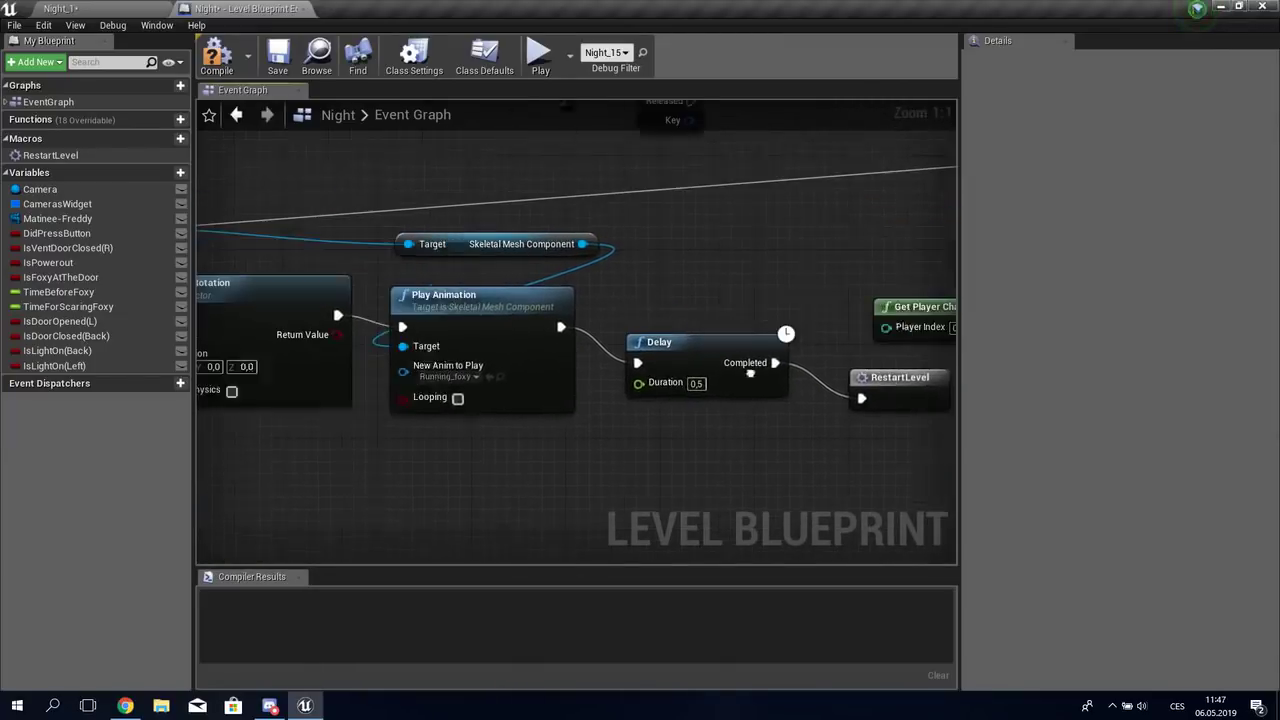
scroll(860, 380, "down", 3)
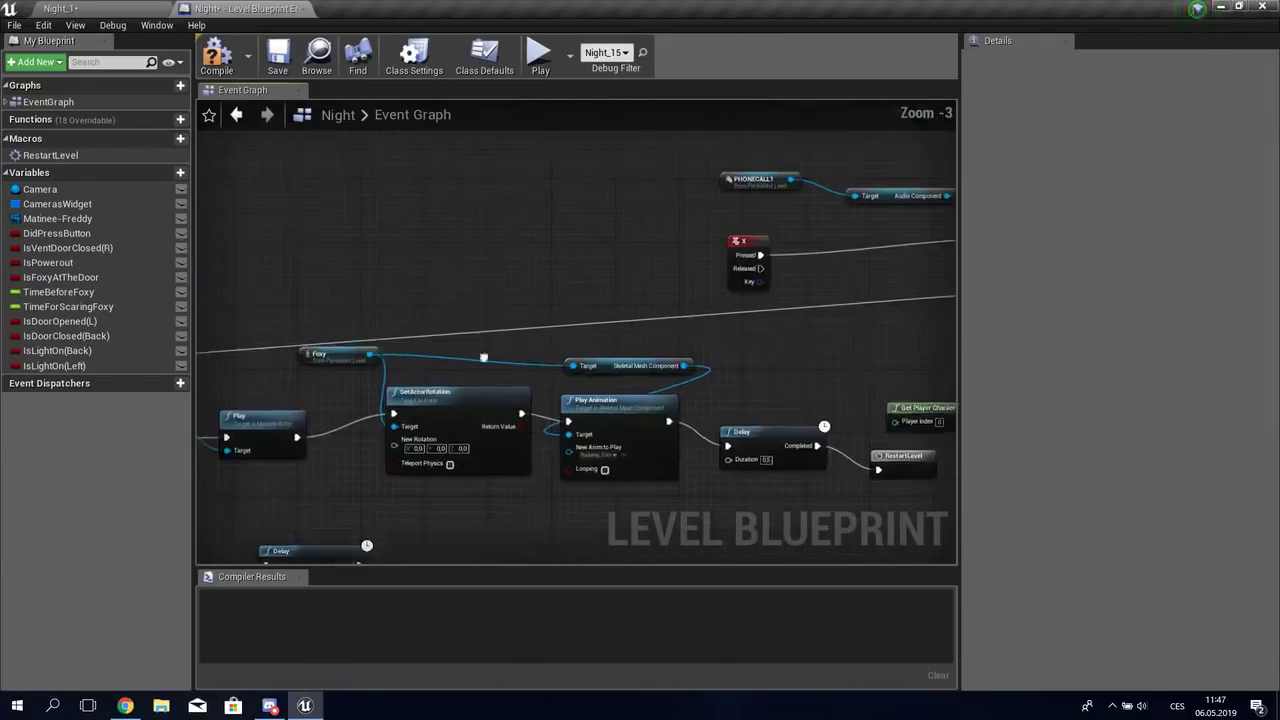
scroll(814, 308, "down", 3)
right_click_drag(814, 308, 874, 303)
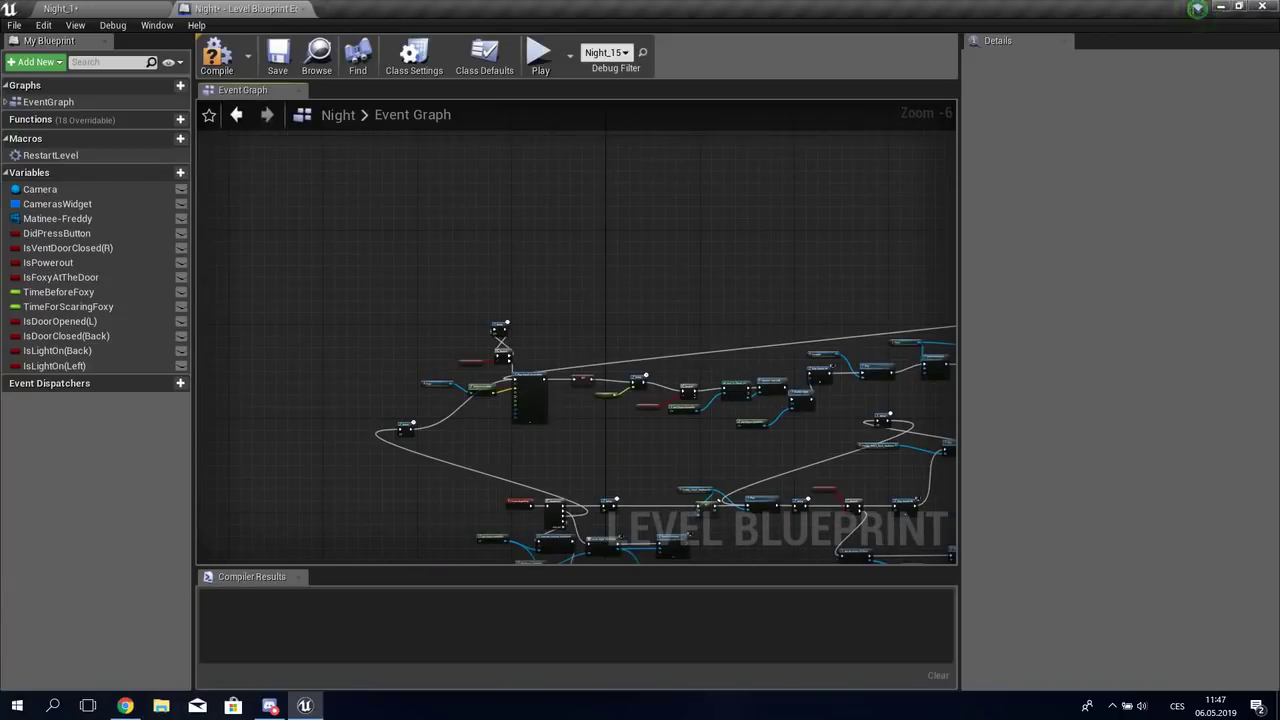
scroll(500, 340, "up", 5)
right_click_drag(560, 400, 427, 349)
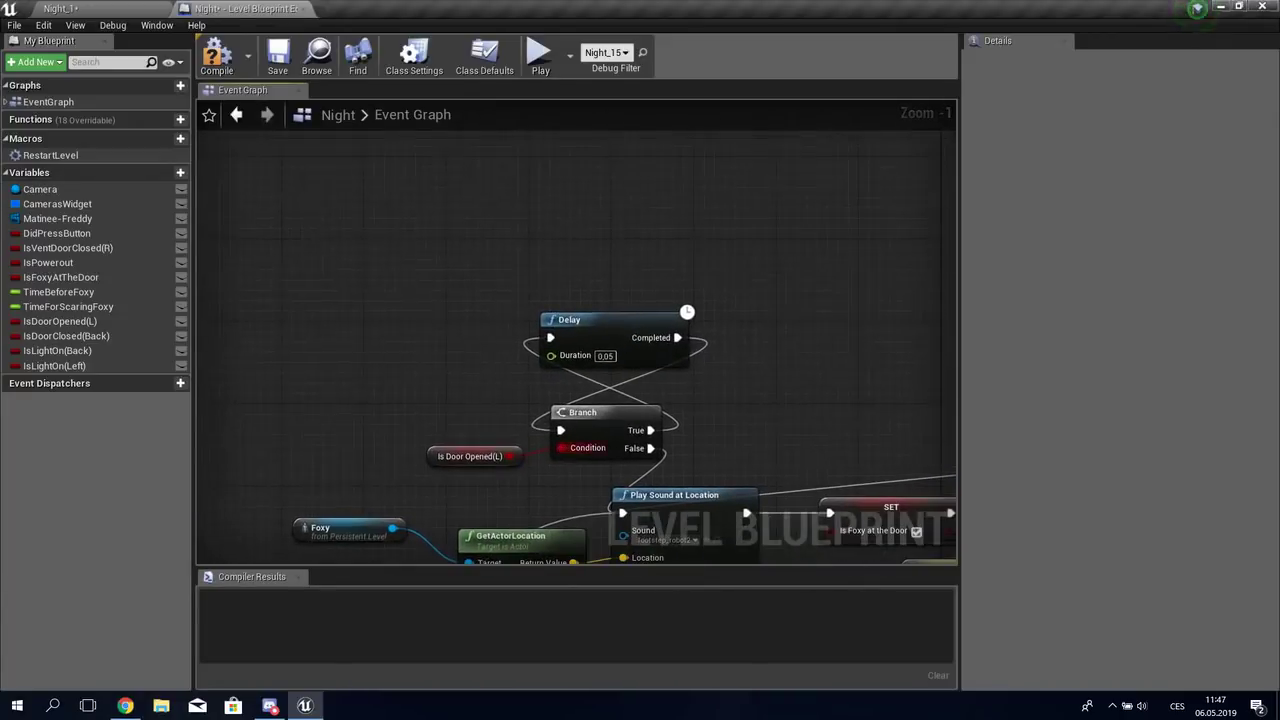
mouse_move(562, 420)
right_mouse_down()
mouse_move(580, 472)
mouse_move(641, 360)
right_mouse_up()
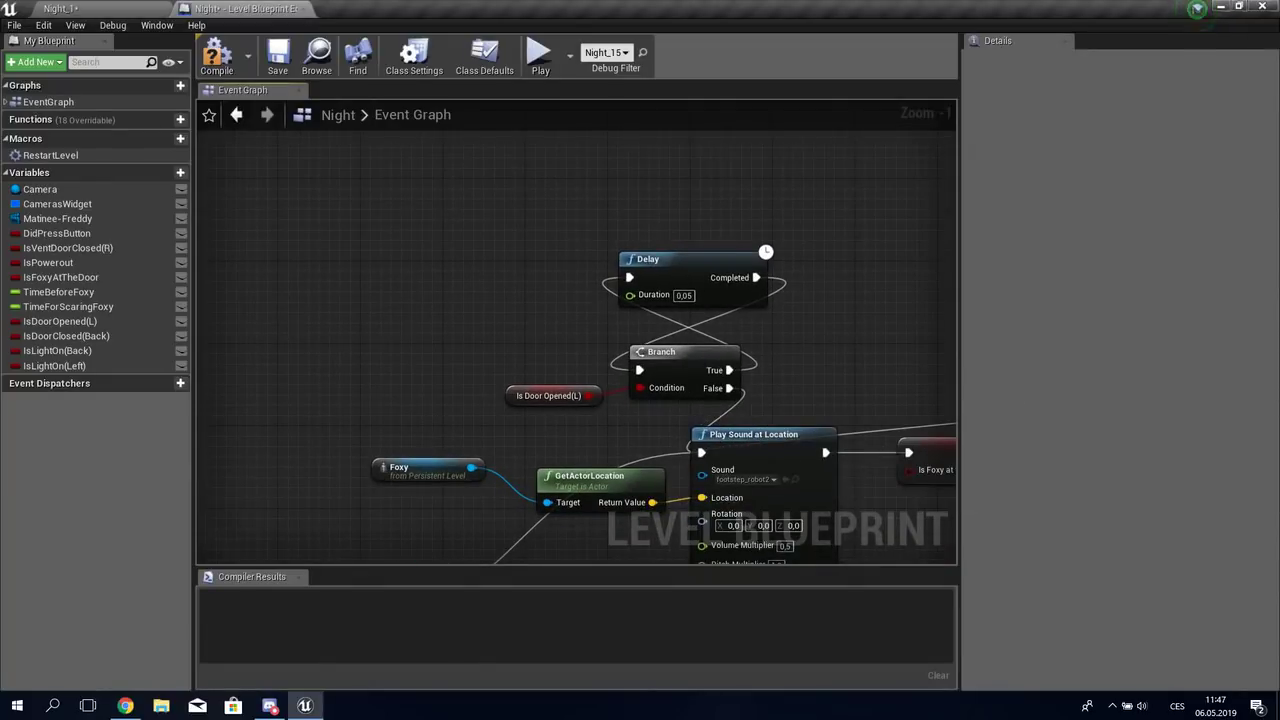
scroll(525, 252, "down", 4)
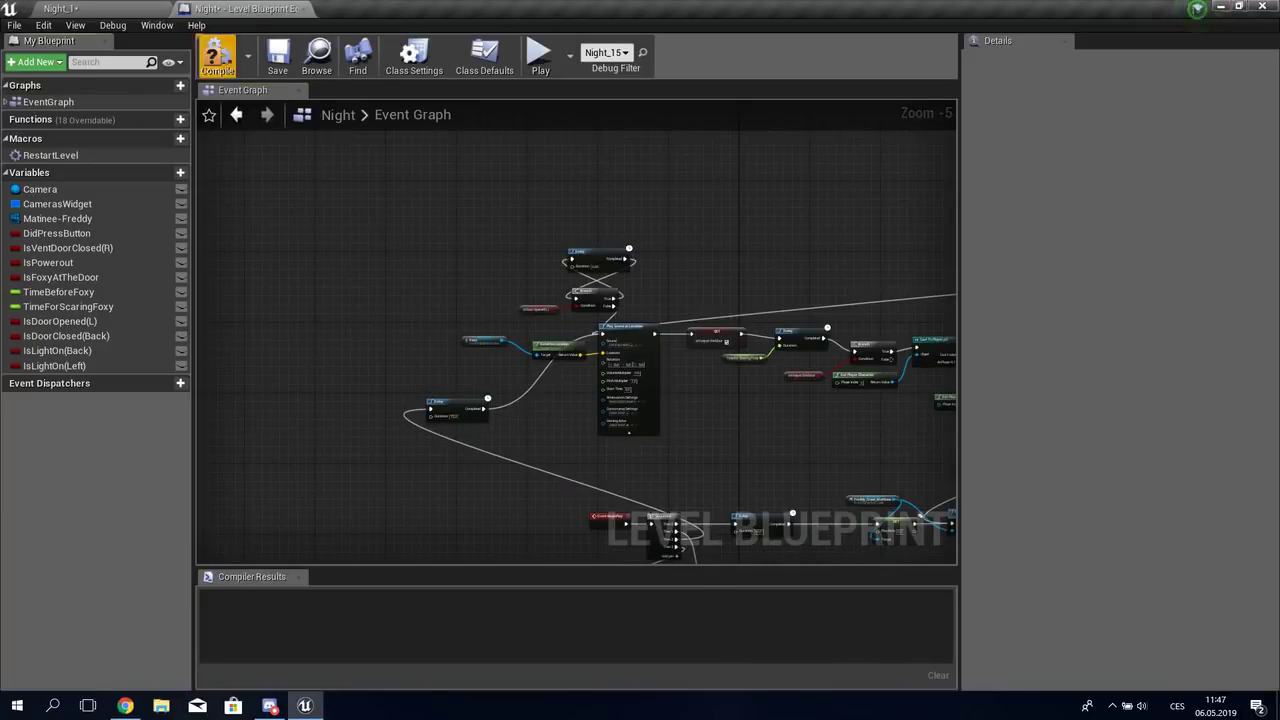
Step: Close the level blueprint and open Night_2 from Content/MainBlueprints/Maps, saving modified assets
left_click(303, 8)
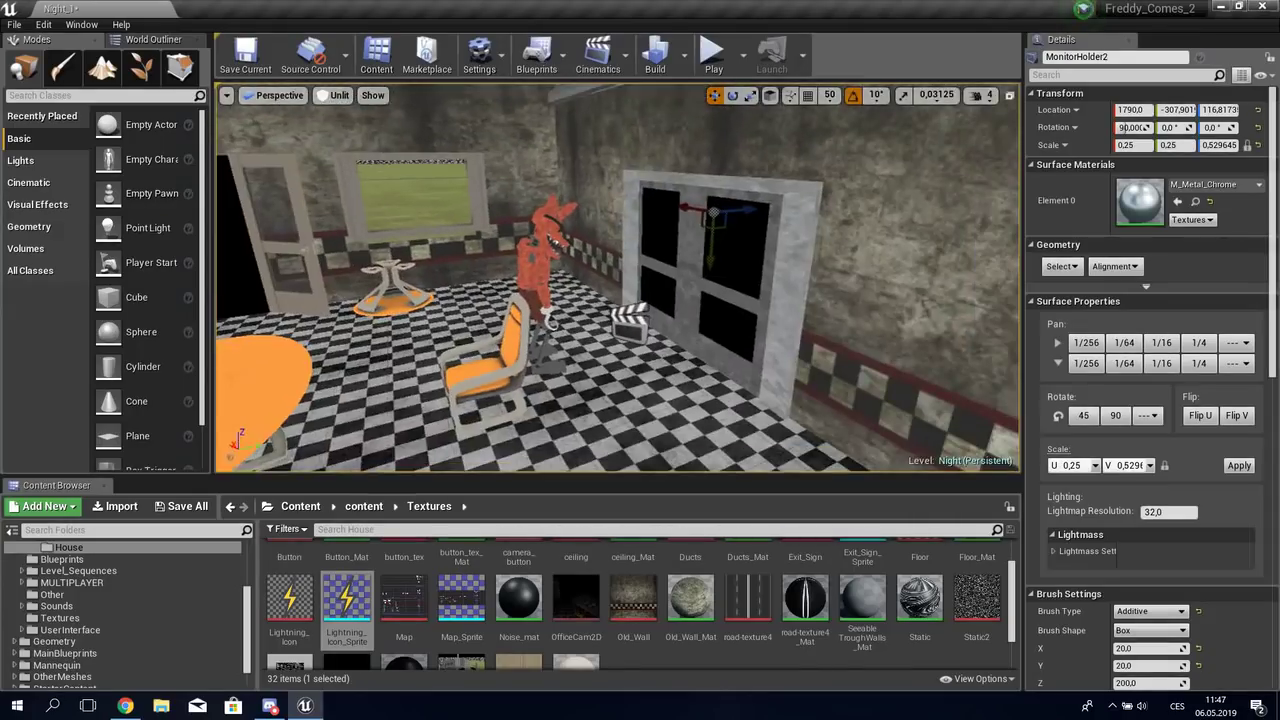
left_click(300, 506)
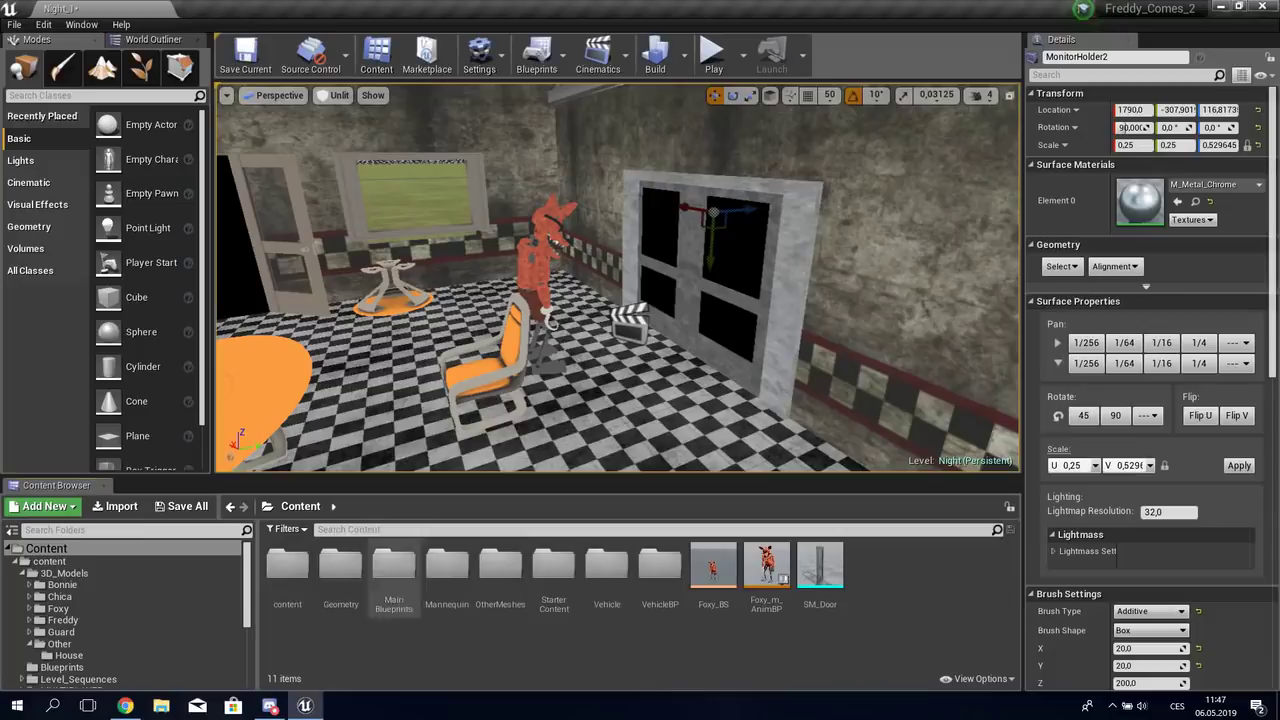
double_click(394, 570)
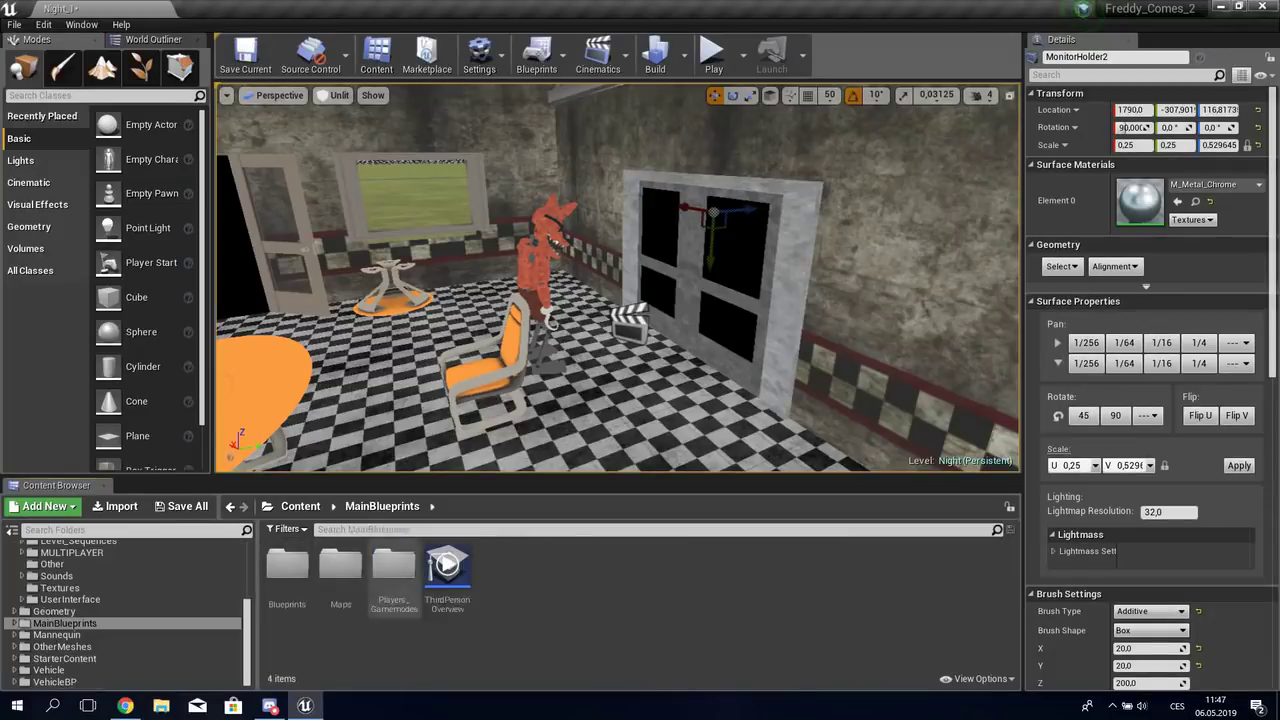
left_click(341, 575)
double_click(341, 575)
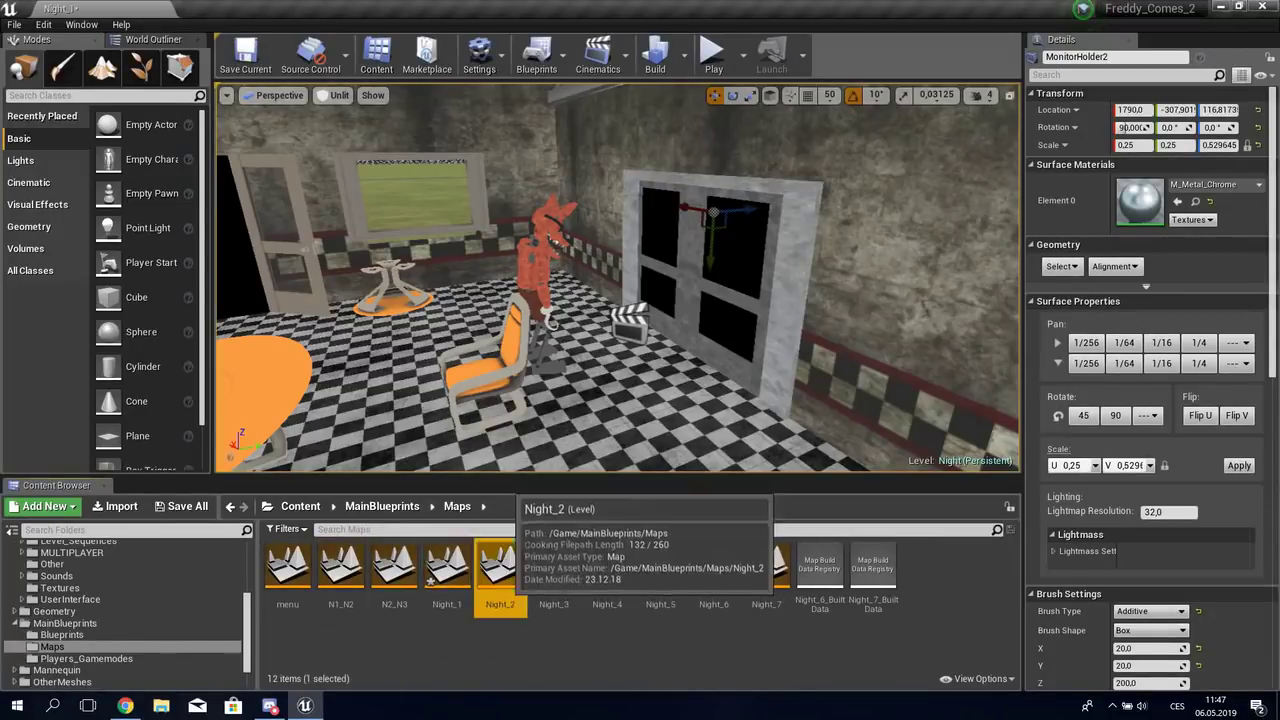
double_click(500, 567)
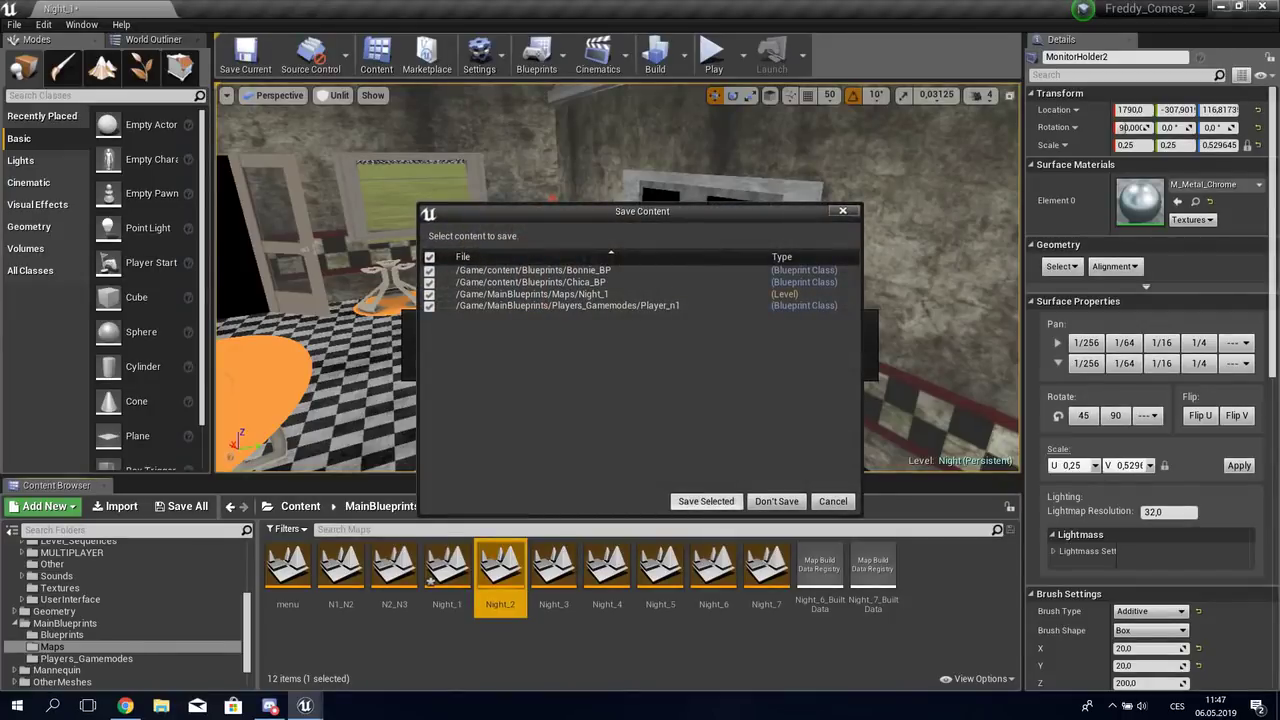
left_click(706, 501)
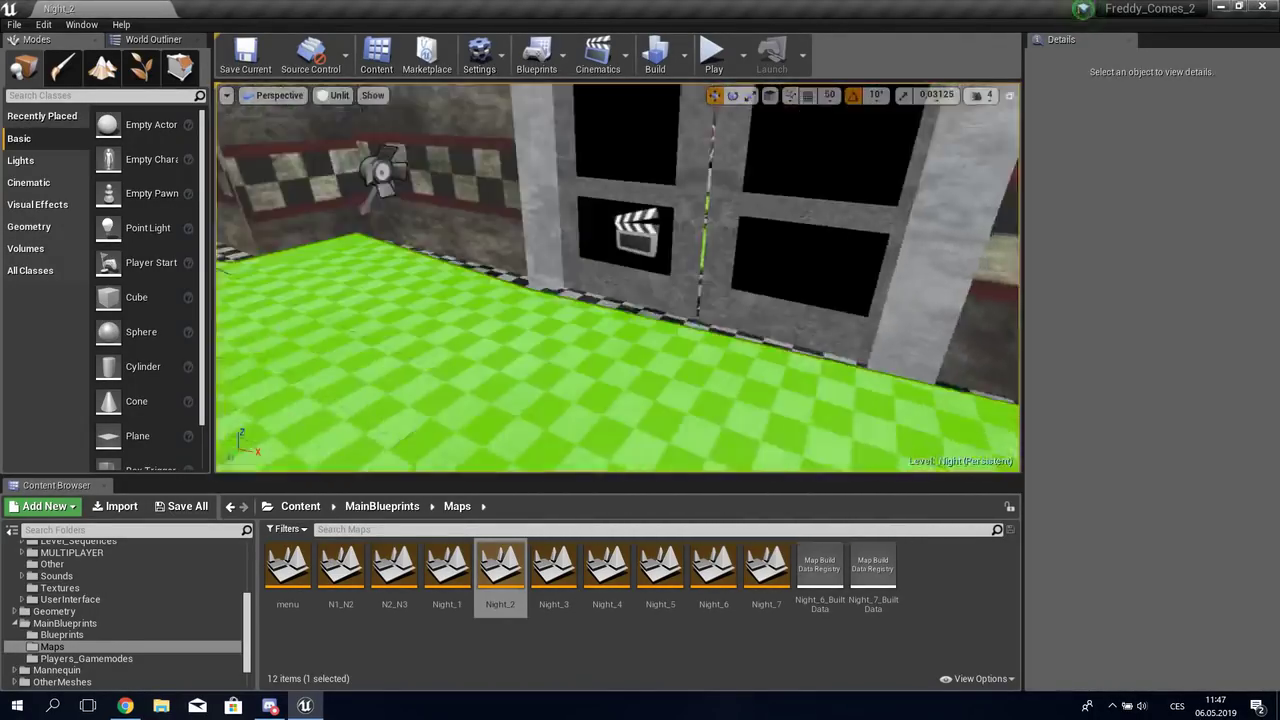
Step: Reopen Night_1 and playtest it, toggling the in-game camera monitor on and off
double_click(447, 568)
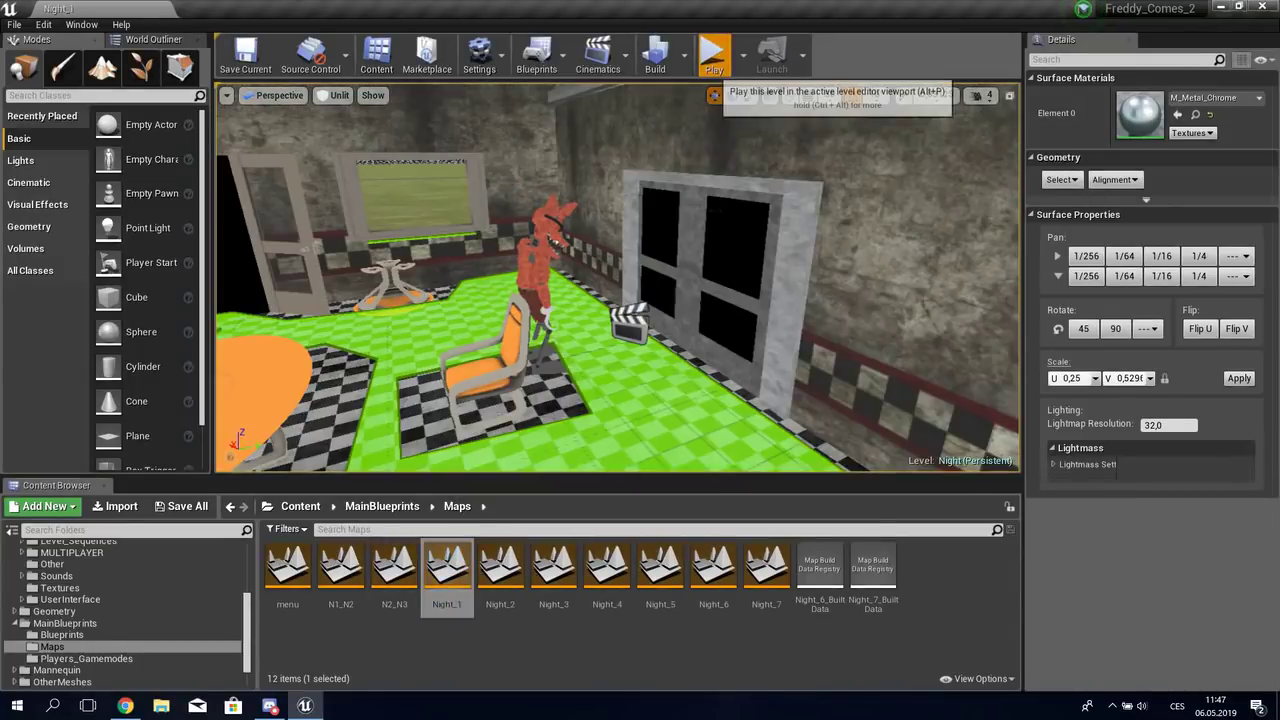
left_click(714, 60)
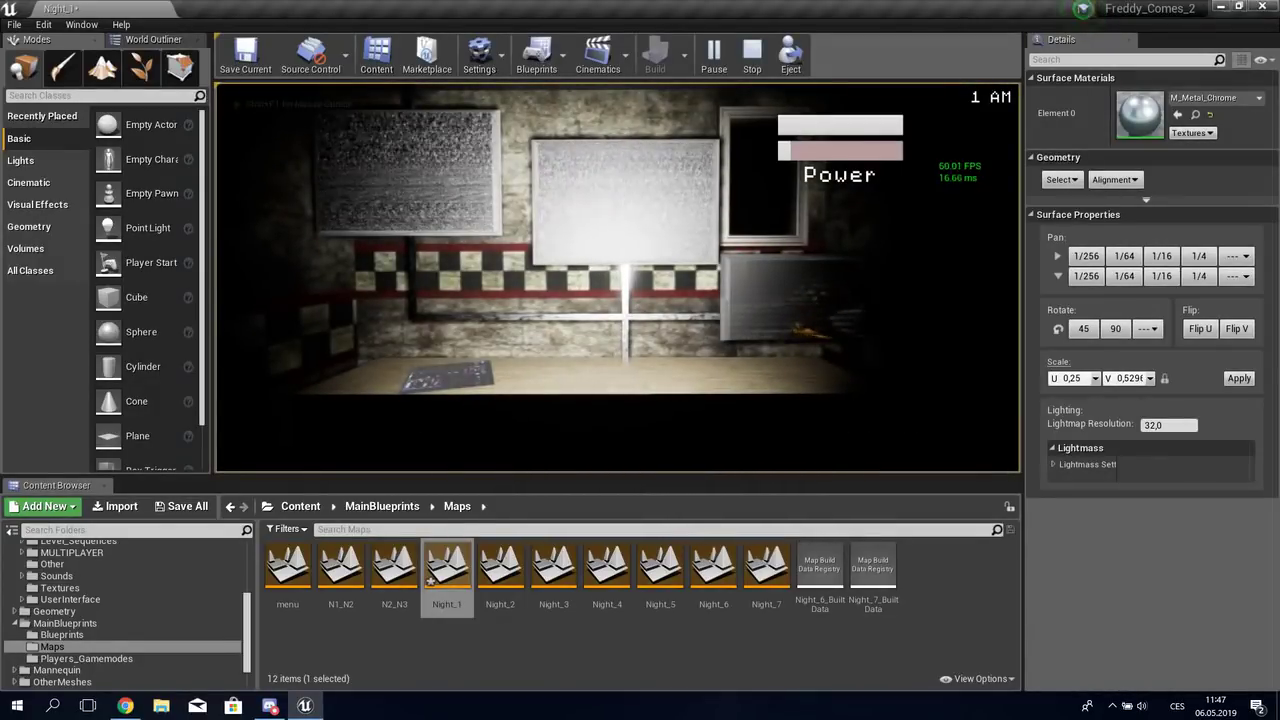
key("XF86AudioLowerVolume")
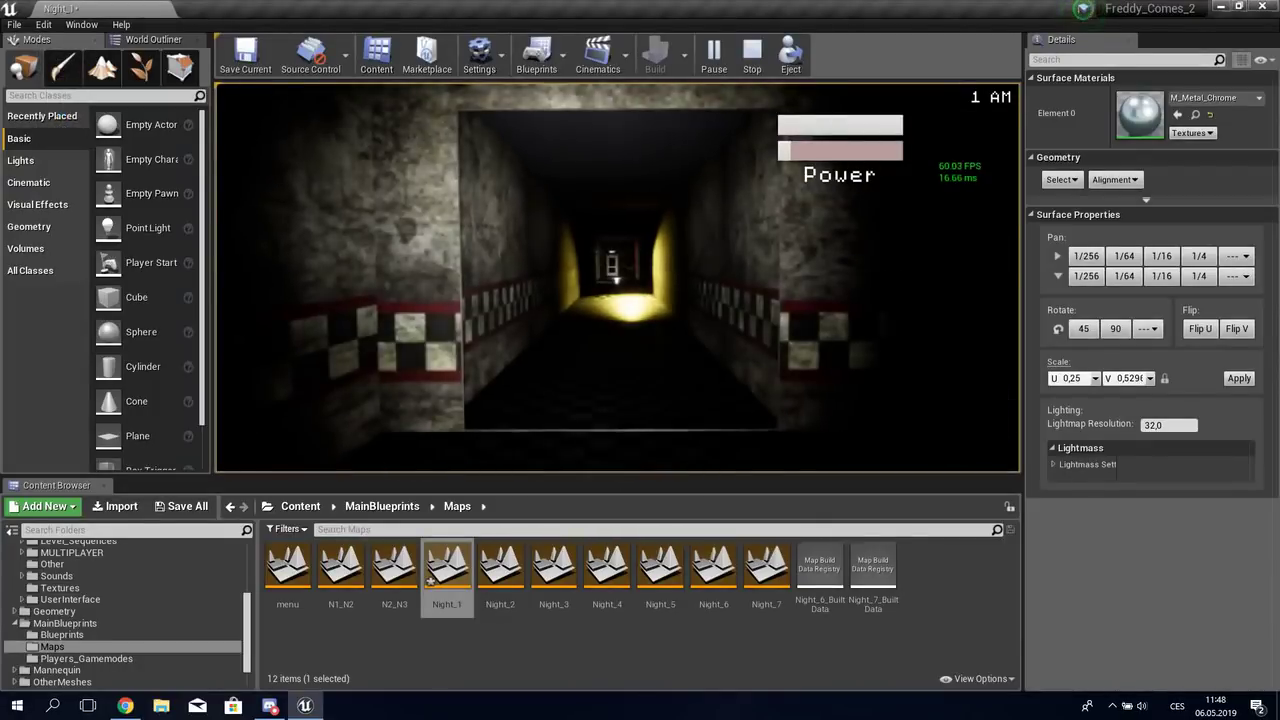
left_click(576, 462)
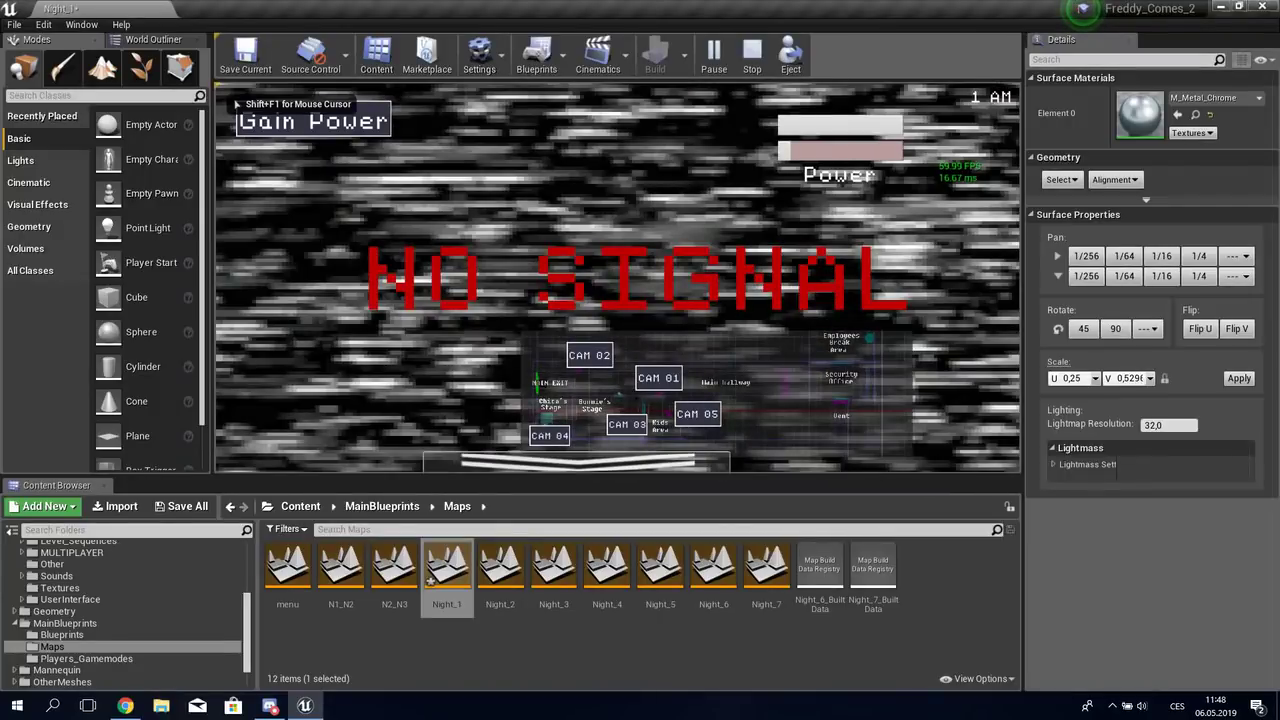
left_click(576, 462)
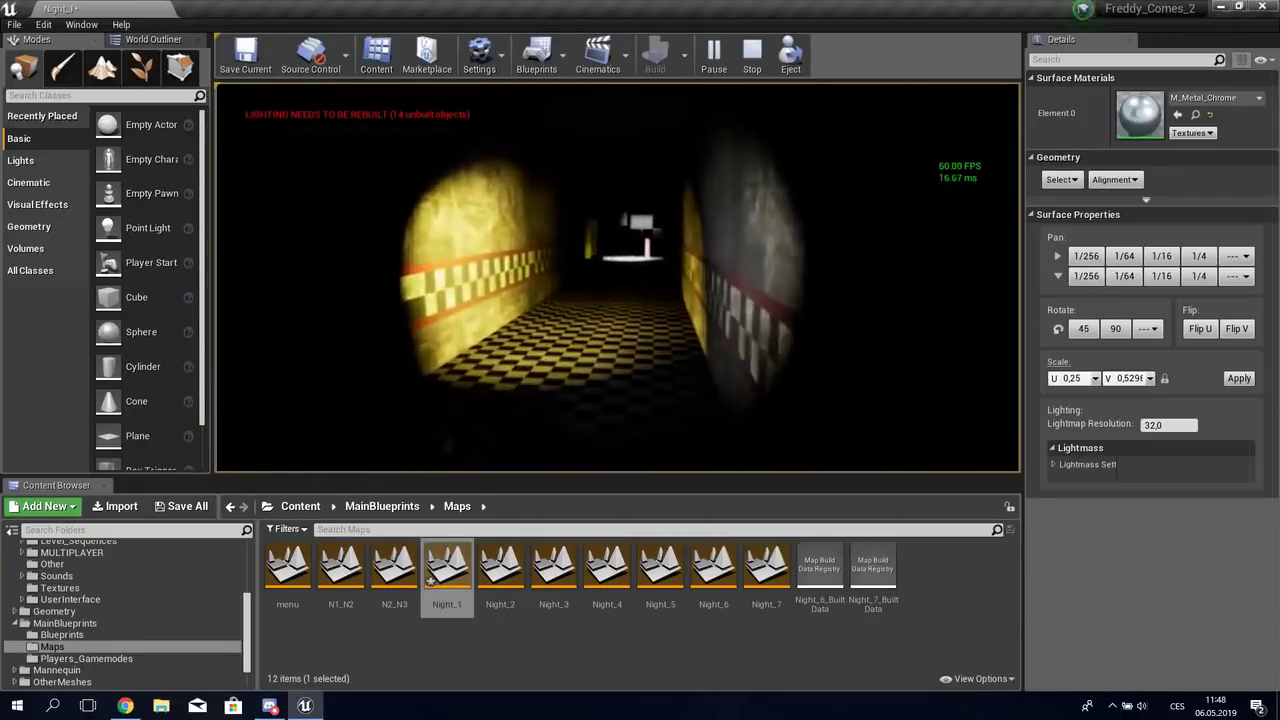
Step: Stop the playtest, move the editor camera, and restart play with Alt+P
key("Escape")
key("Up")
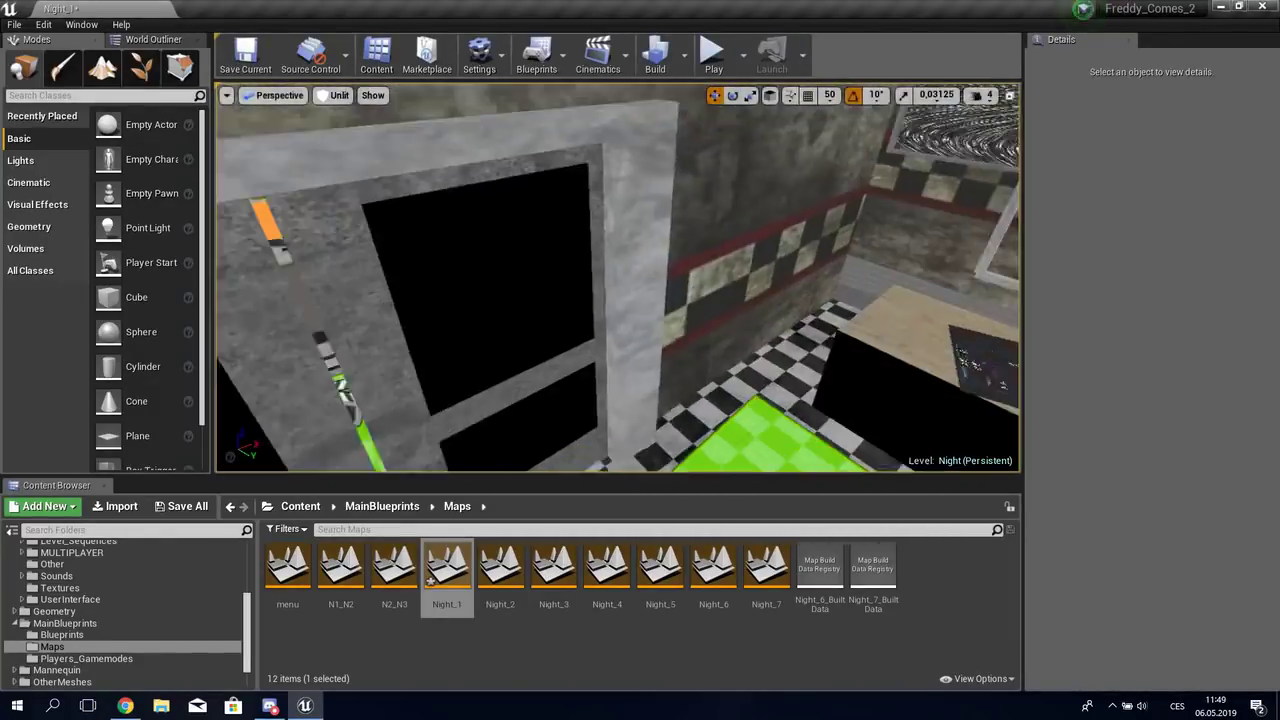
key("alt+p")
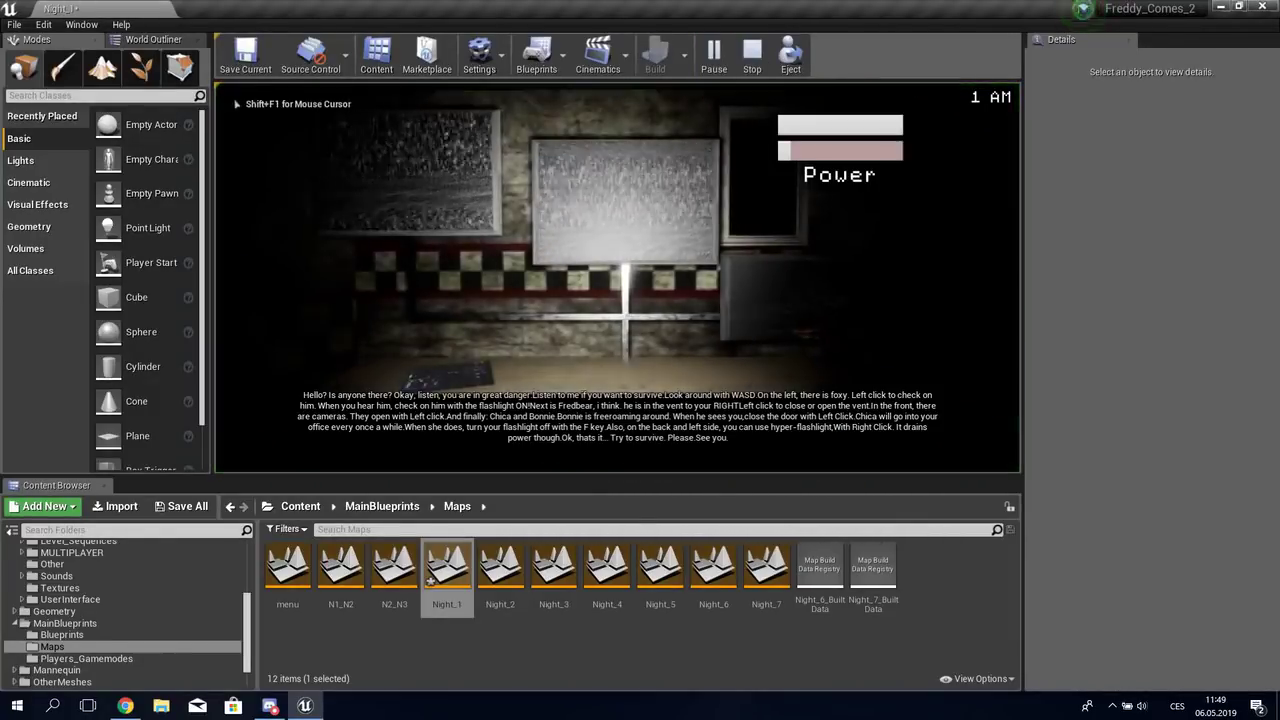
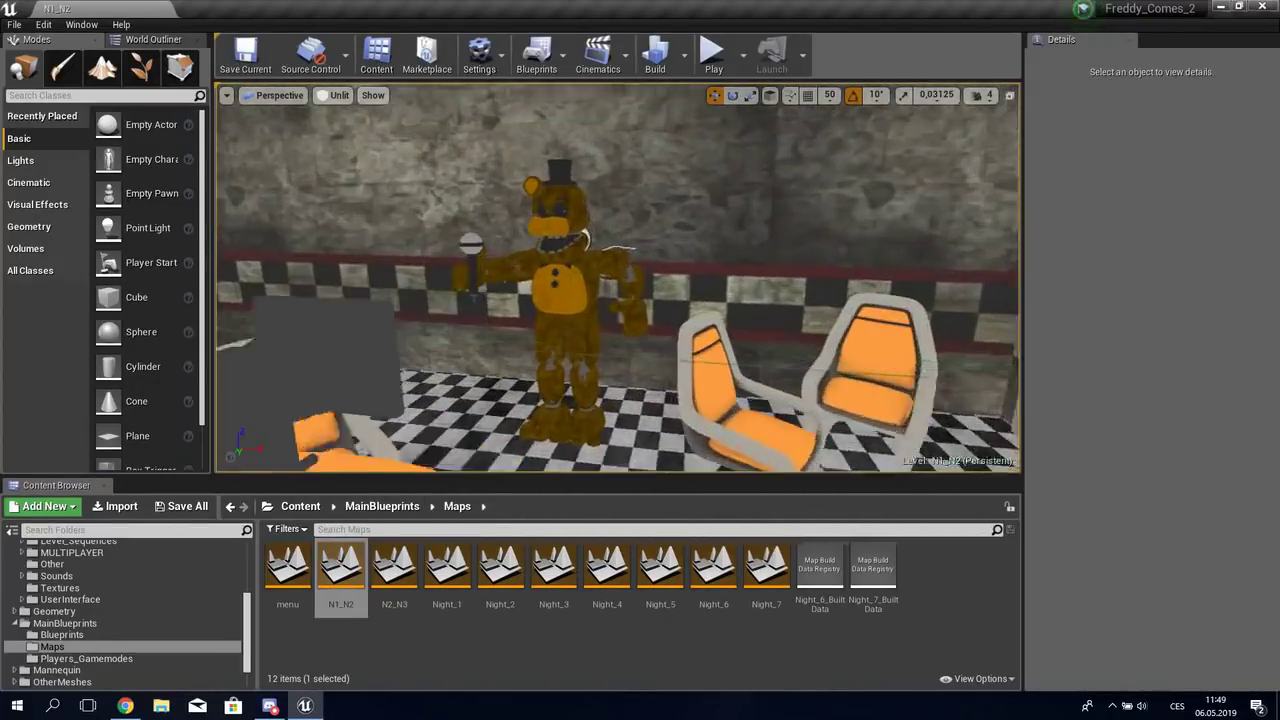
Step: Delete the Performance_Fredbear actor from N1_N2, accepting the reference warning, then view the doors
left_click(550, 300)
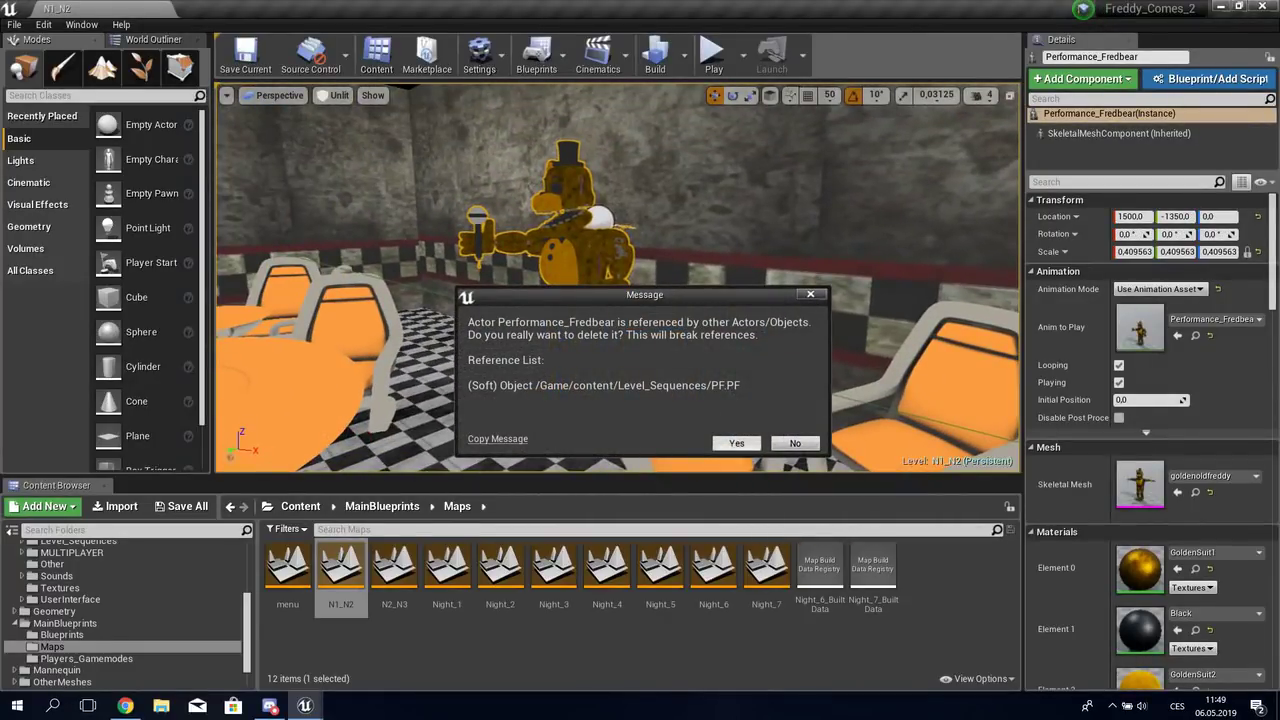
key("Return")
right_click_drag(618, 278, 700, 278)
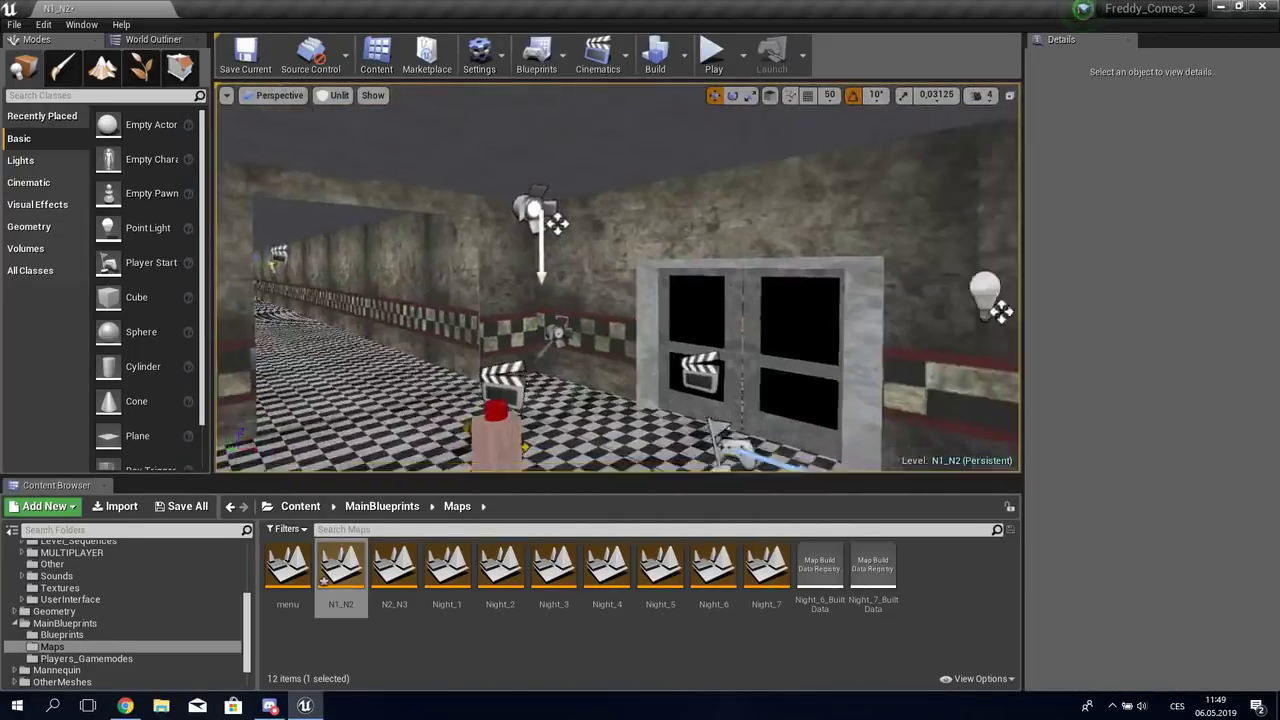
right_click_drag(618, 278, 626, 309)
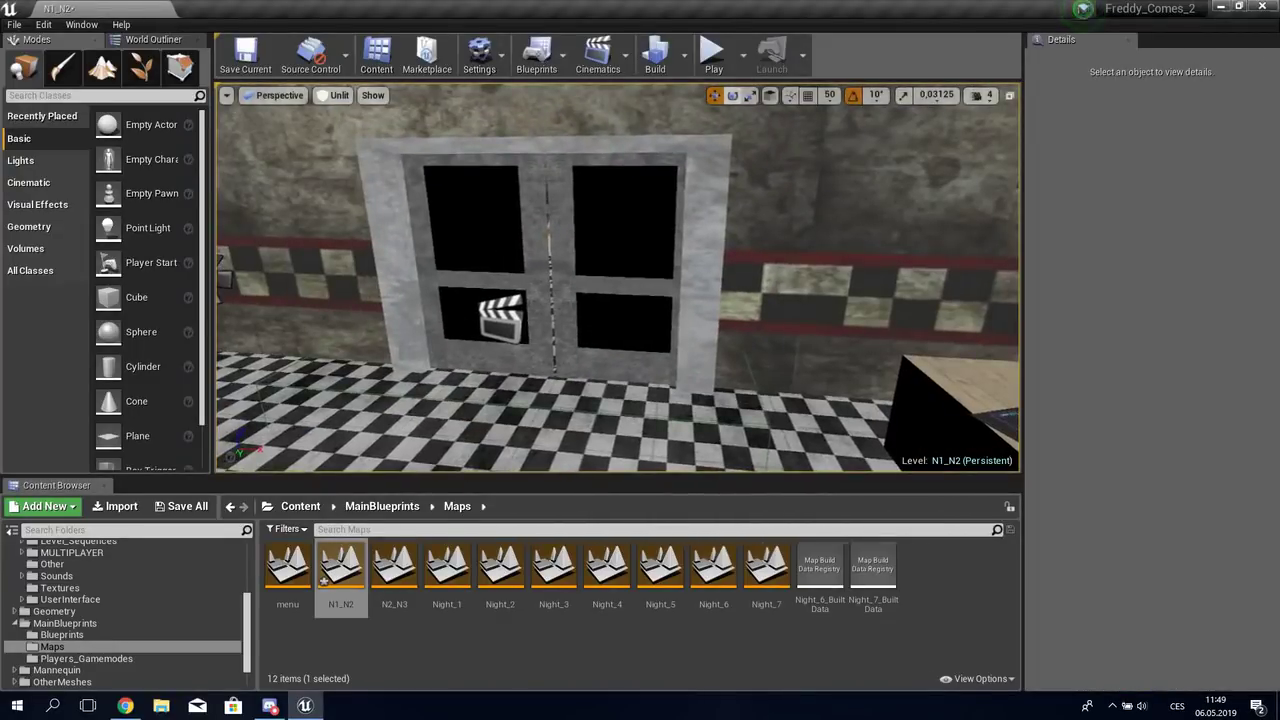
Step: Play-test N1_N2 with system volume lowered two notches, then stop and restart the session
left_click(713, 55)
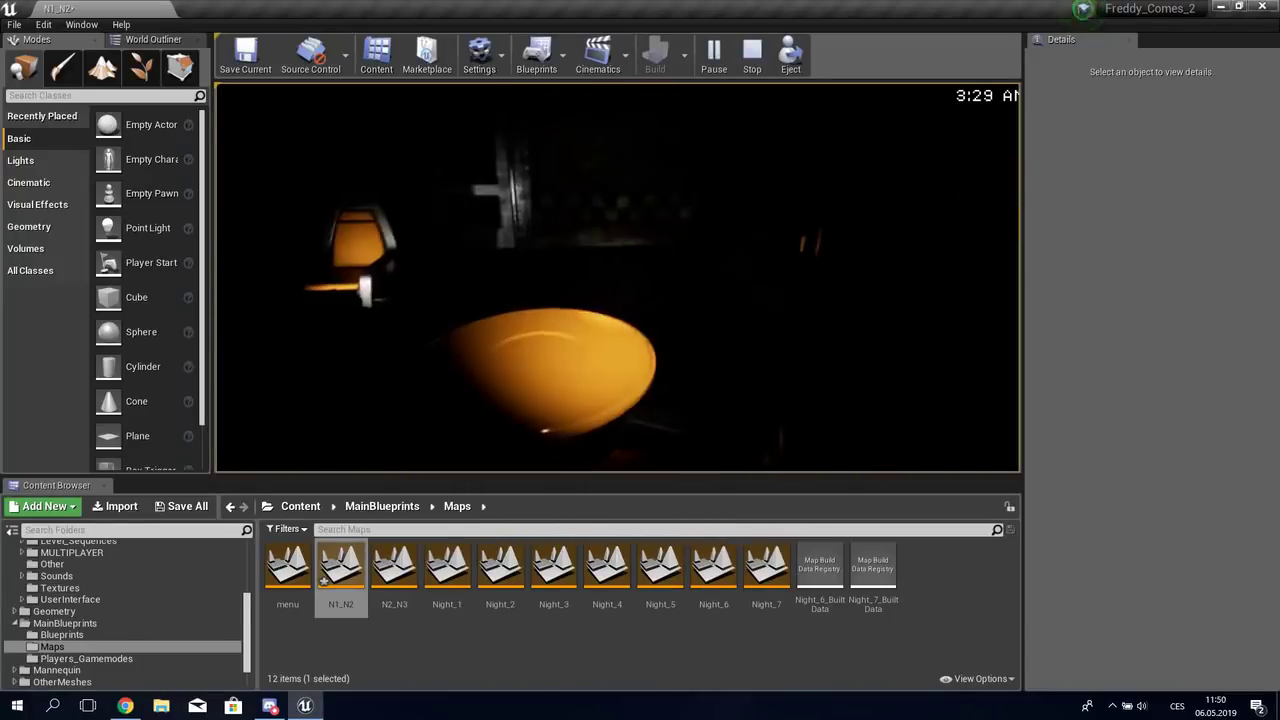
key("XF86AudioLowerVolume")
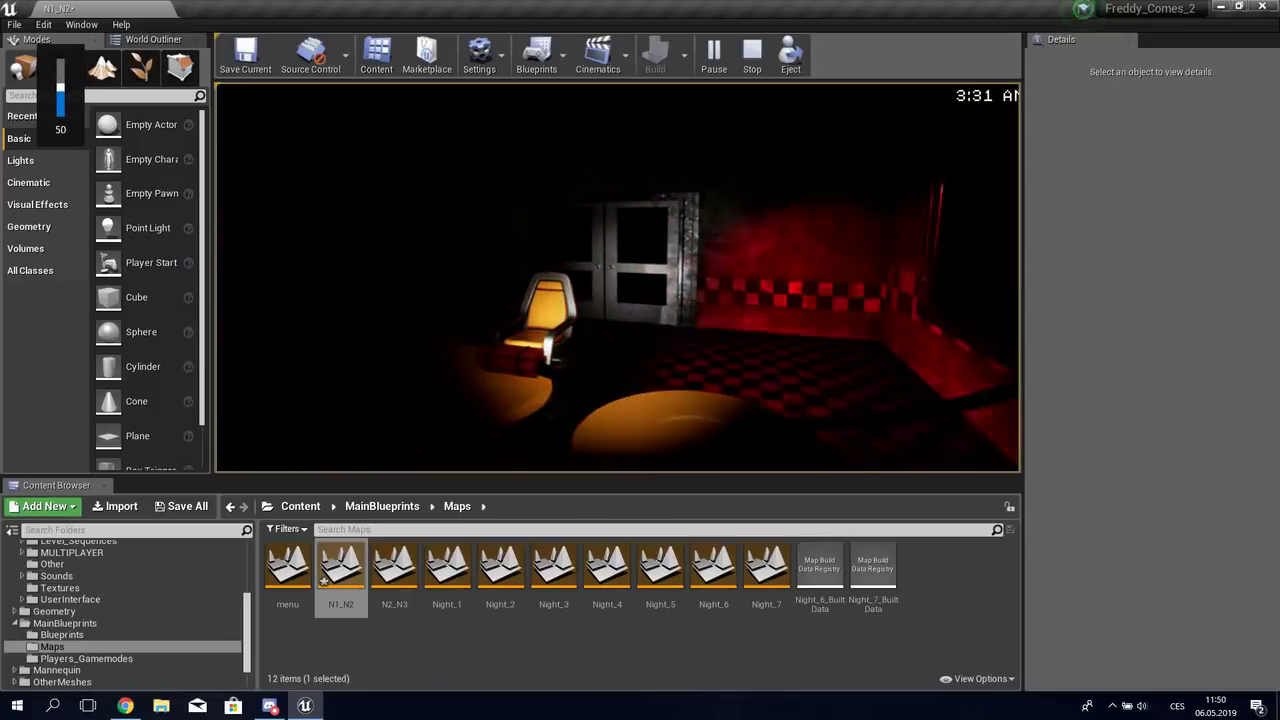
key("XF86AudioLowerVolume")
key("XF86AudioLowerVolume")
key("XF86AudioLowerVolume")
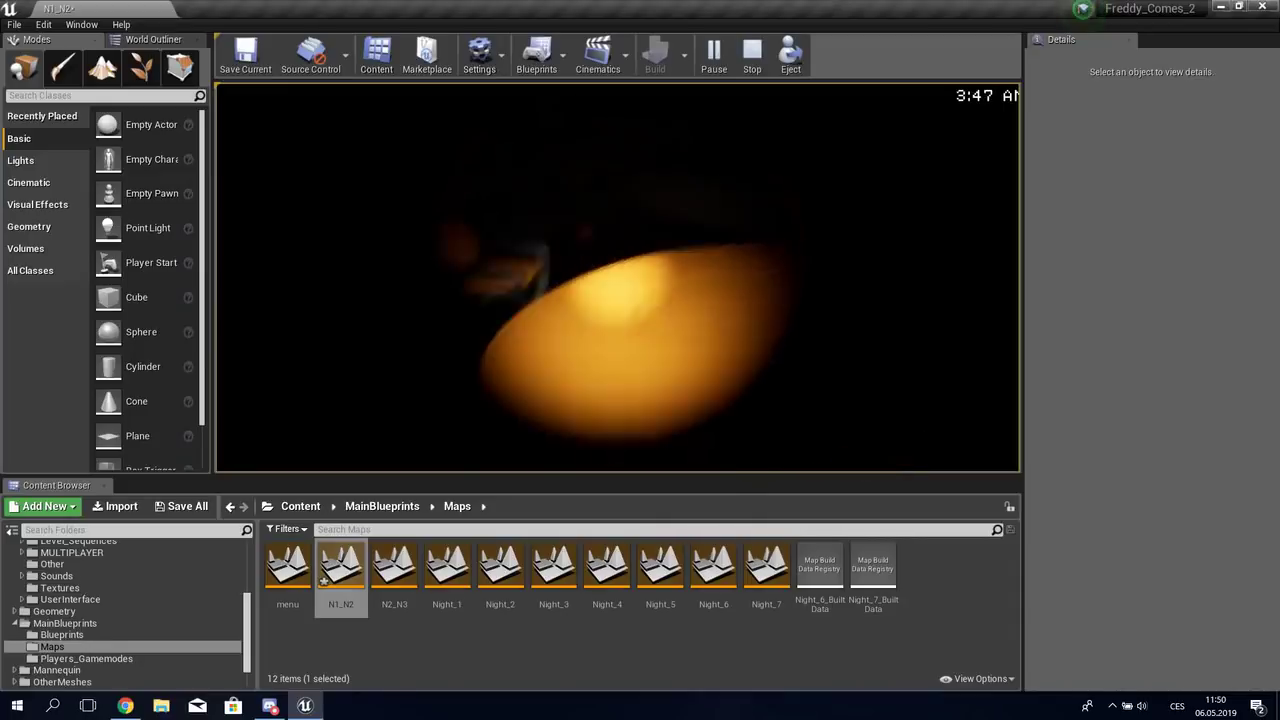
key("Escape")
left_click(709, 52)
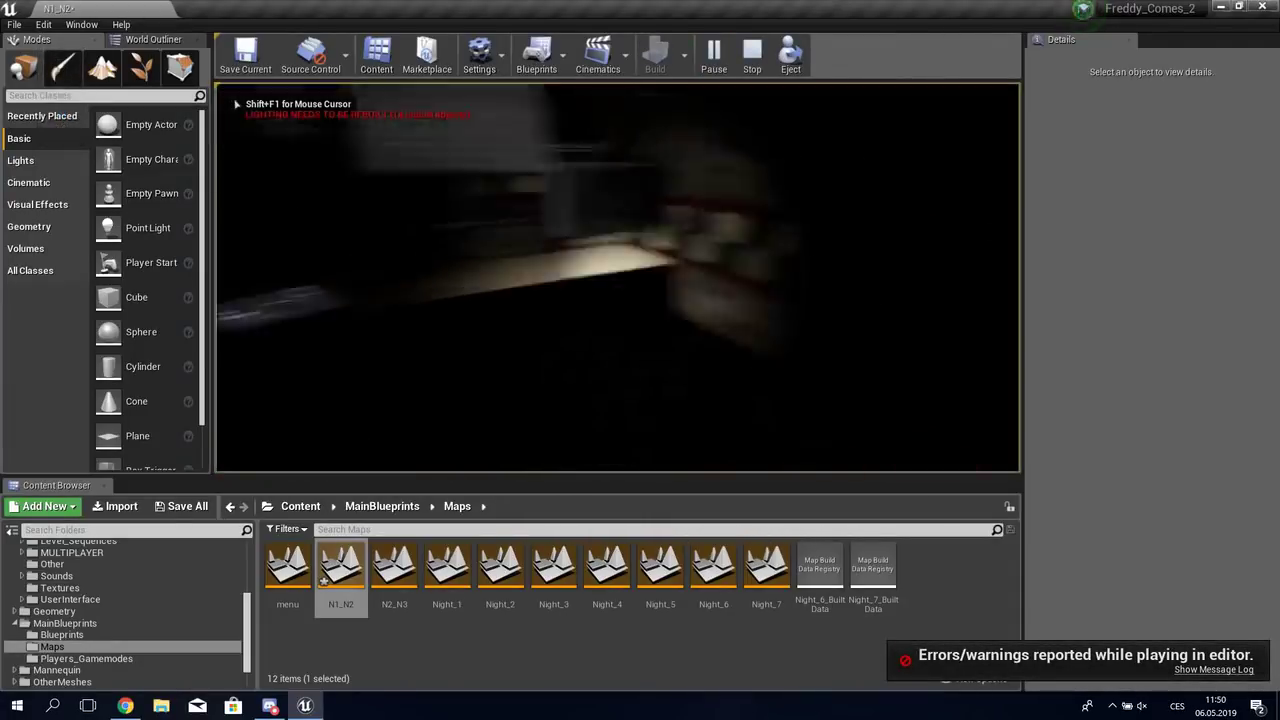
Step: Stop playing, open Night_2 from the Content Browser past the Save Content prompt, and play it
key("Escape")
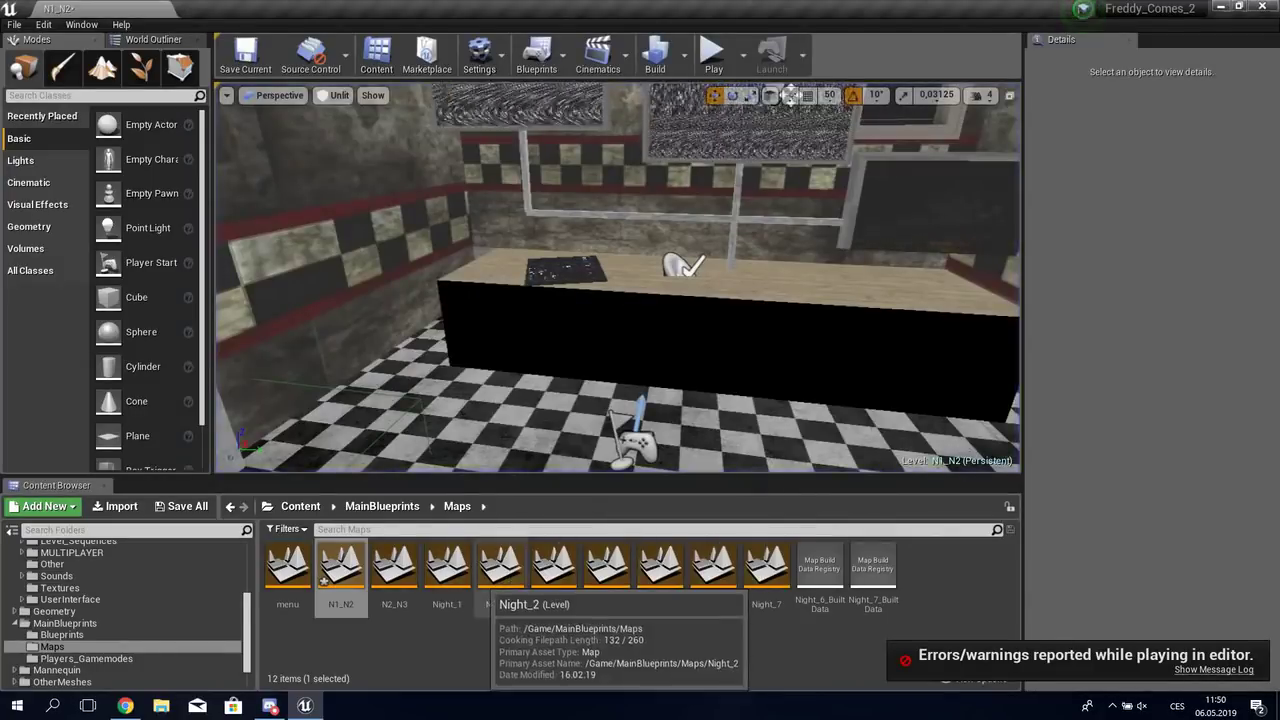
double_click(500, 570)
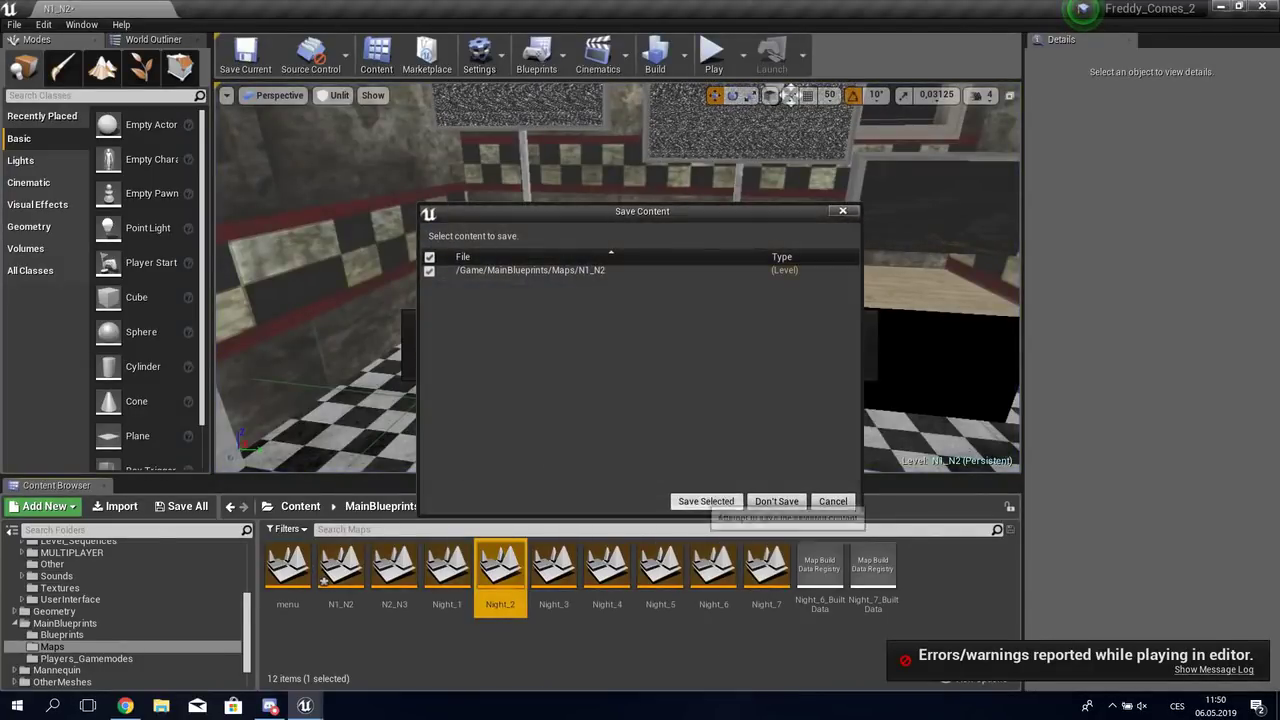
left_click(712, 502)
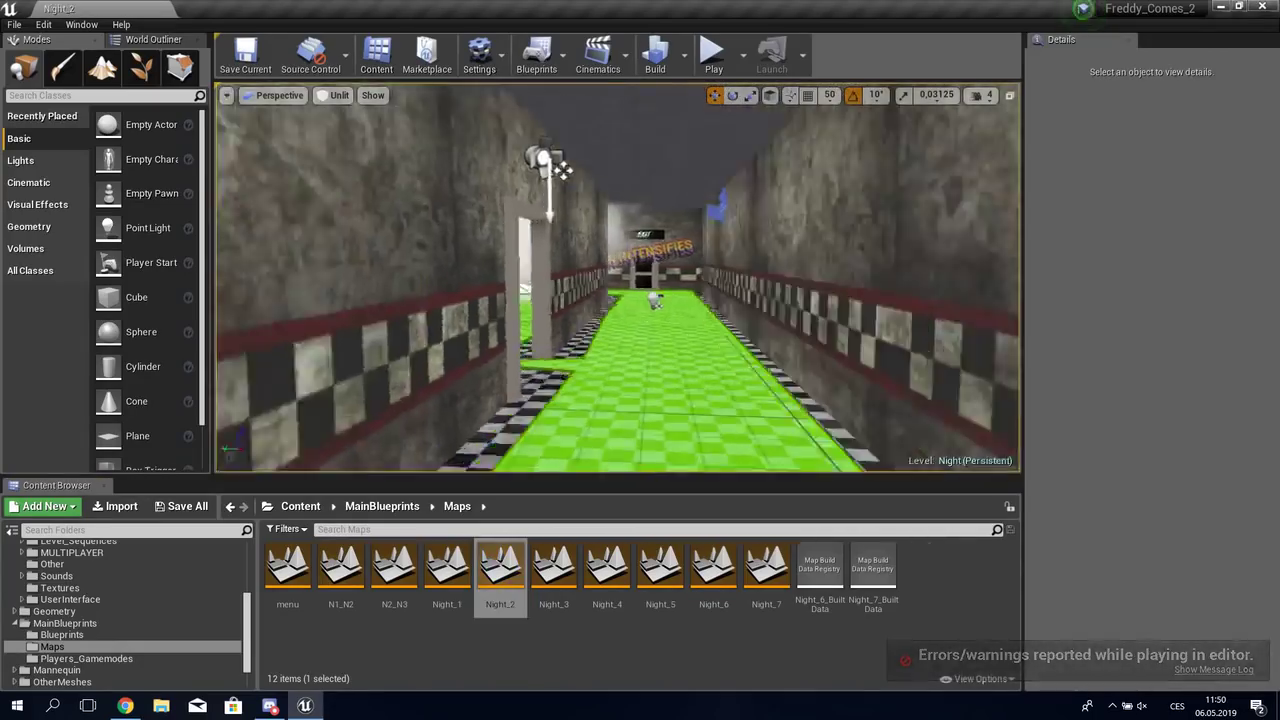
right_click_drag(618, 277, 618, 277)
key("alt+p")
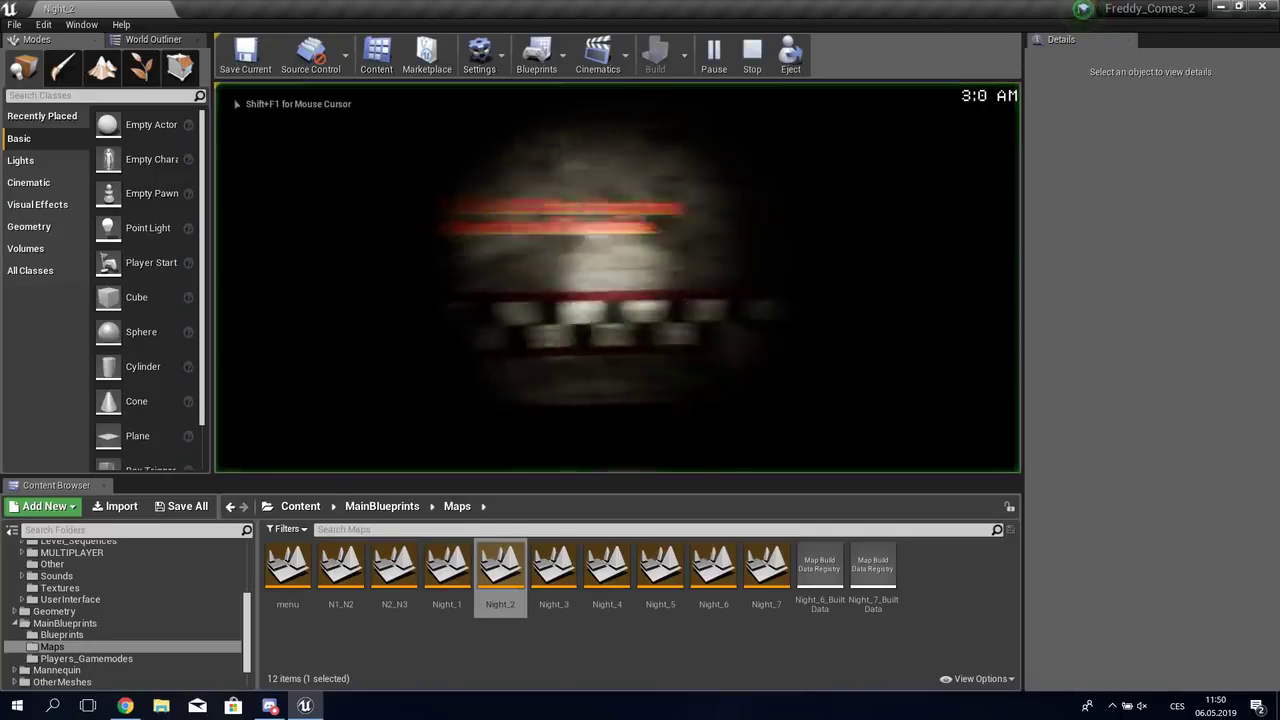
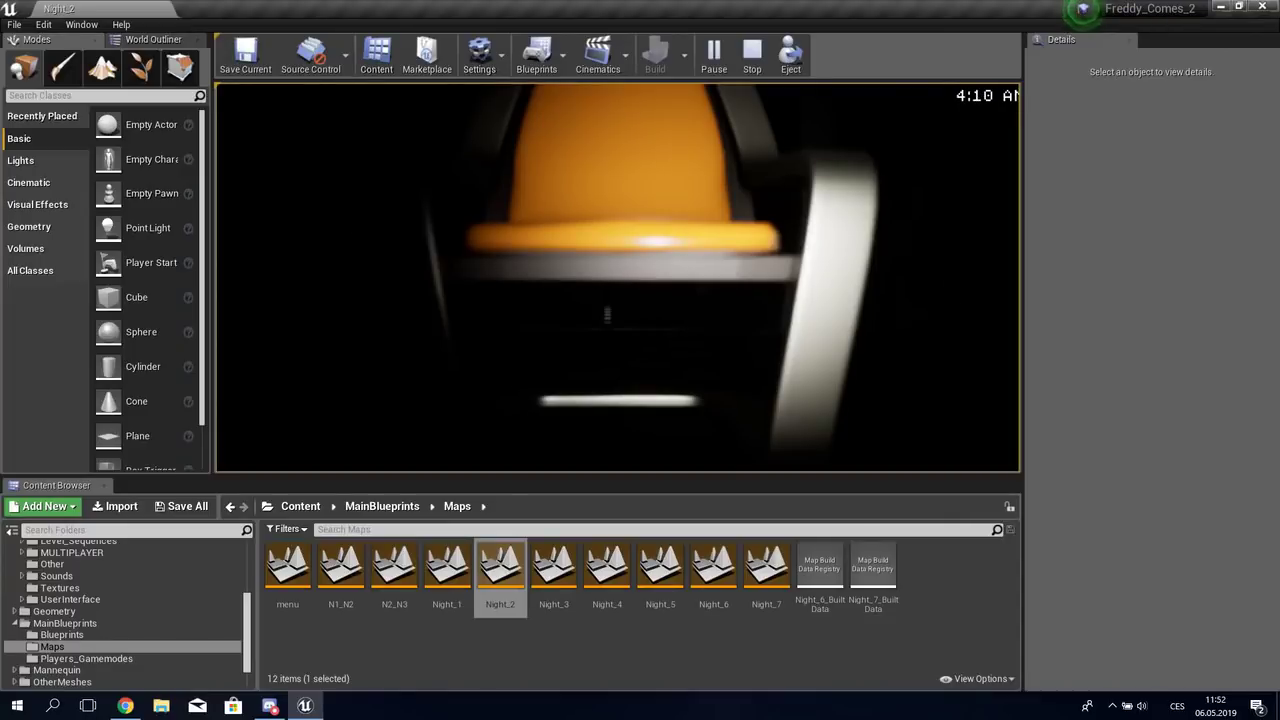
Step: Stop the play-in-editor session and select the Foxy character in the level
key("Escape")
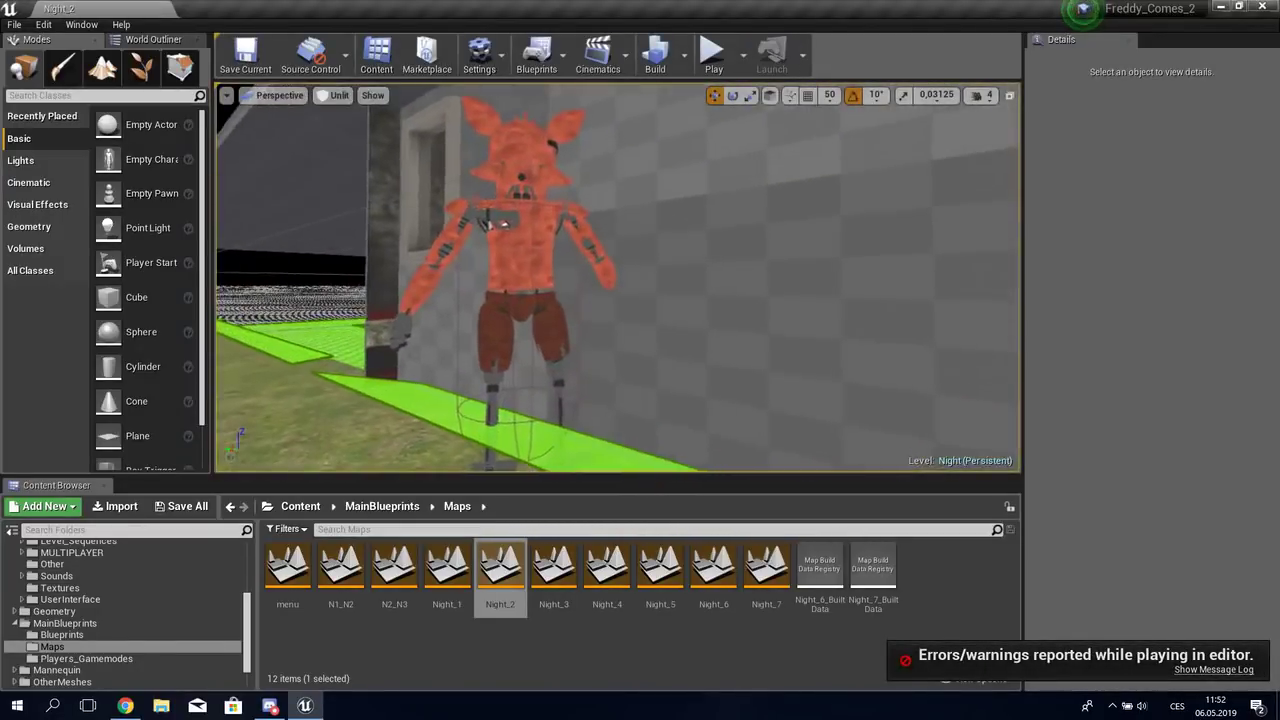
left_click(490, 260)
right_click_drag(617, 277, 617, 277)
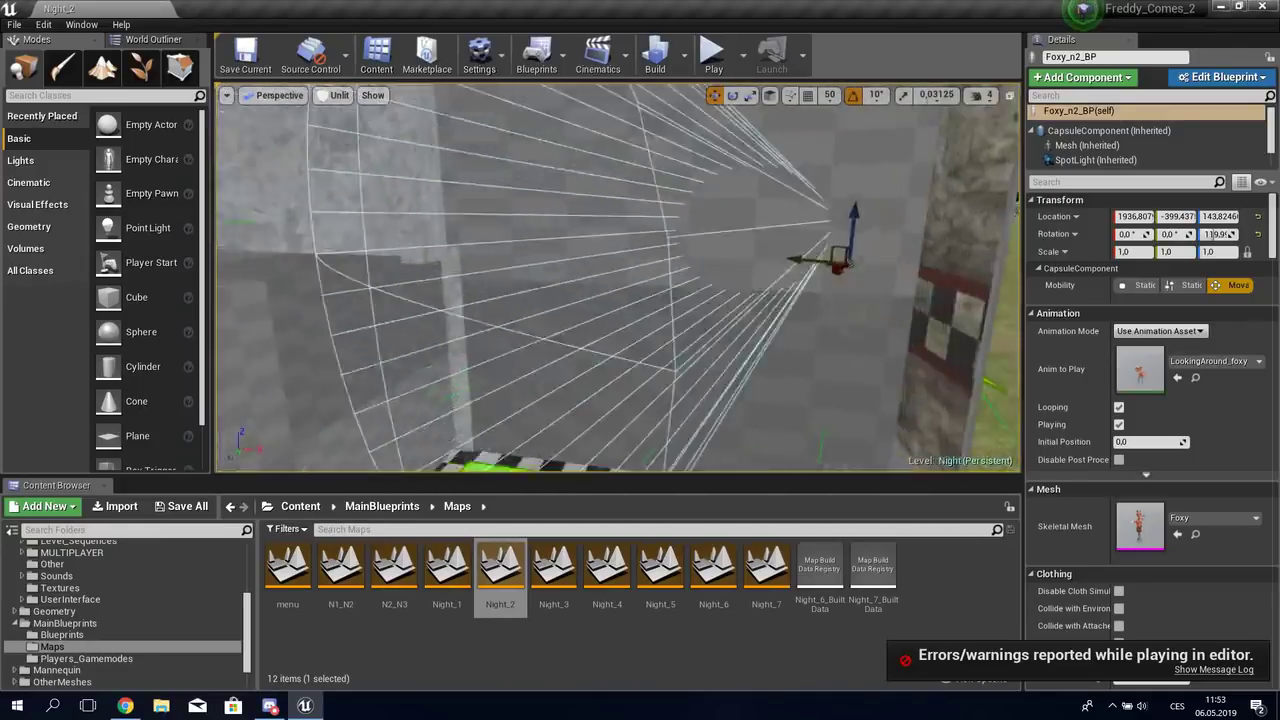
Step: Show the settings of Foxy's inherited SpotLight component and bring up the Edit Blueprint options
left_click(1096, 160)
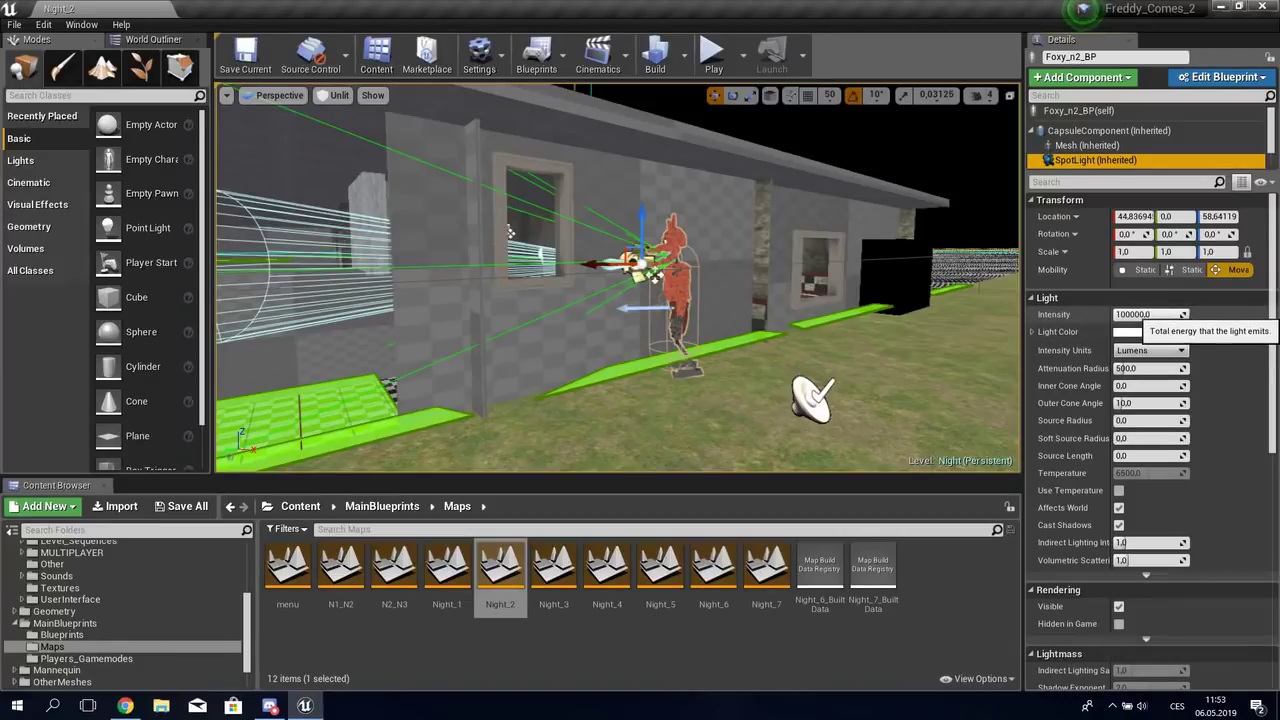
right_click_drag(617, 277, 617, 277)
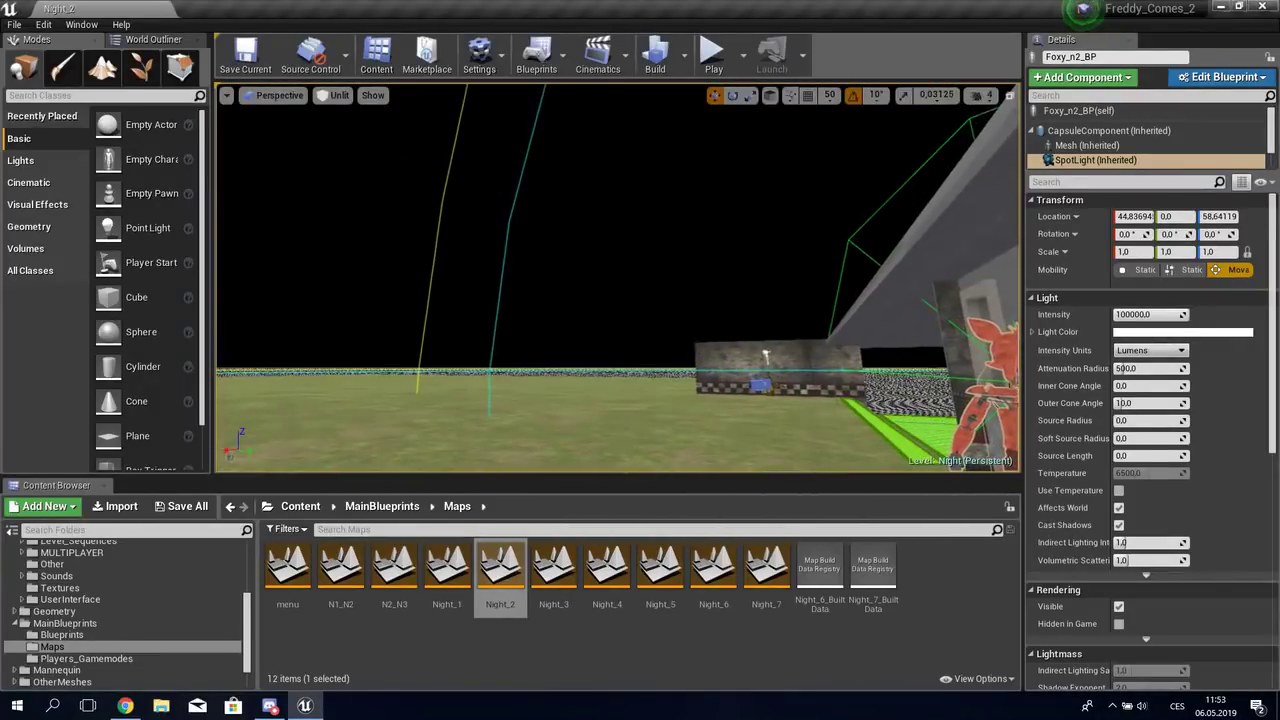
left_click(1222, 77)
Step: Open Foxy_n2_BP in the Blueprint editor and go from the Search macro up to the Event Graph
left_click(1140, 106)
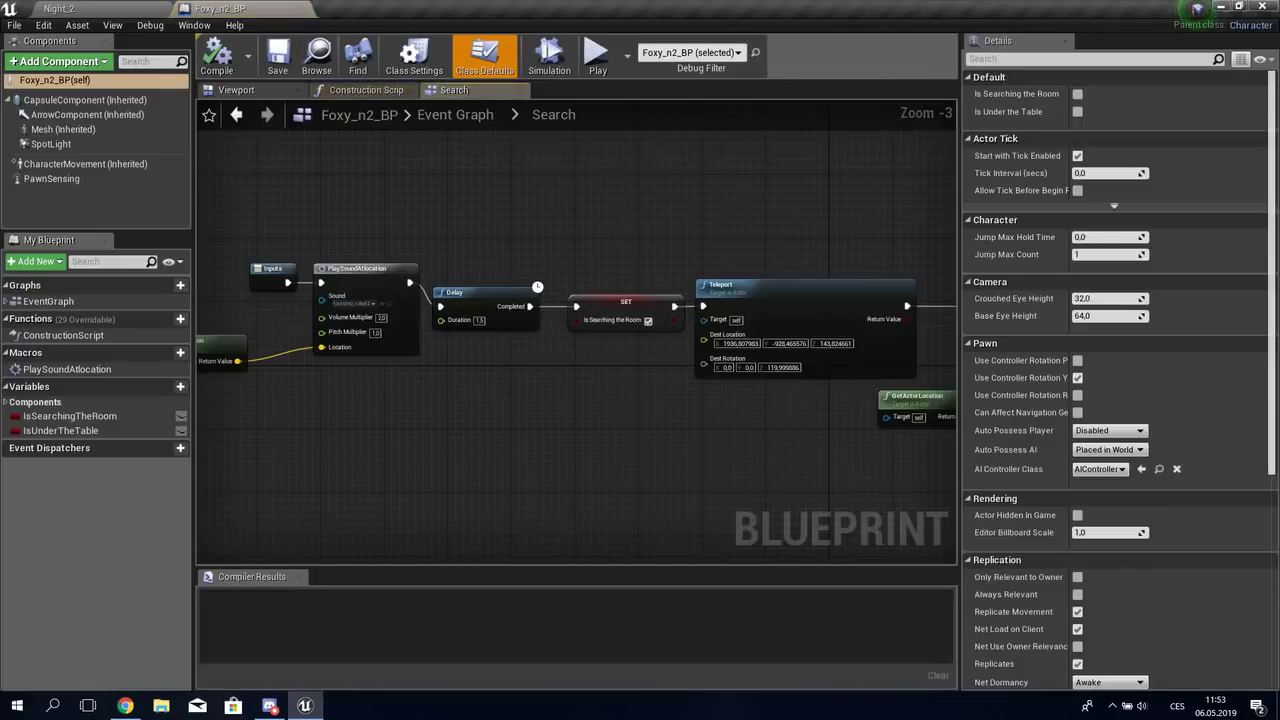
scroll(430, 318, "up", 3)
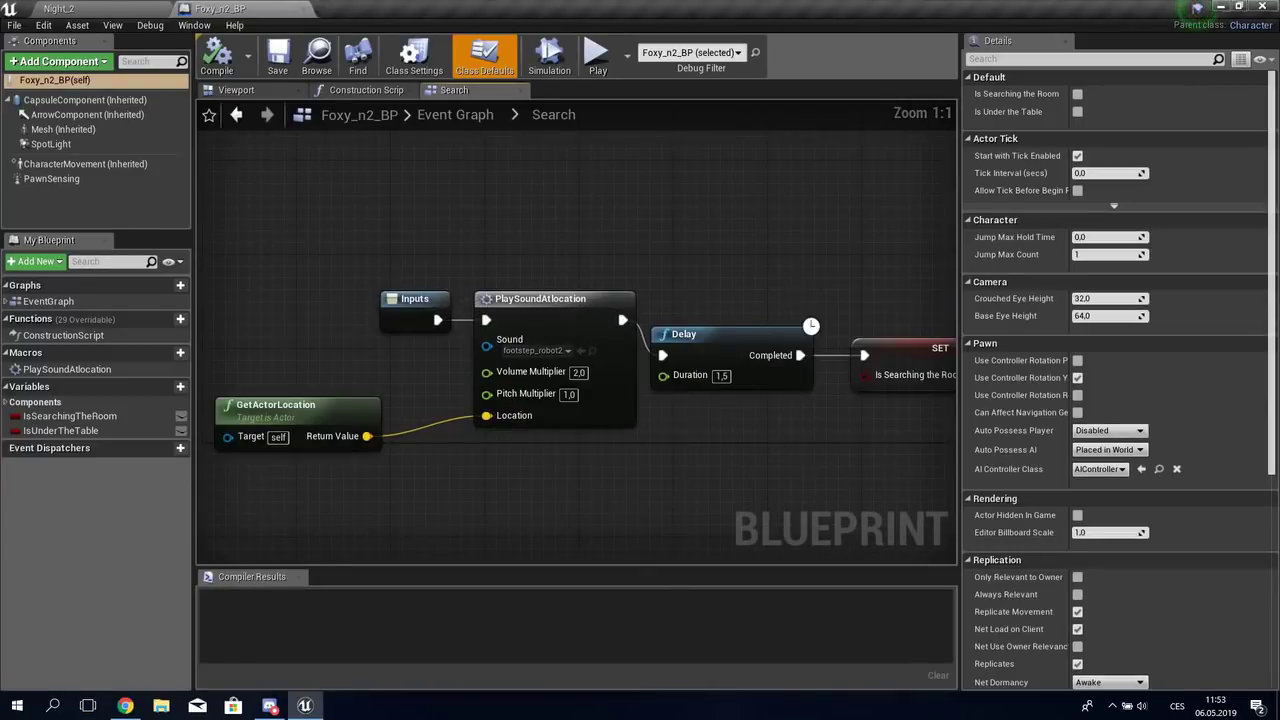
left_click(455, 114)
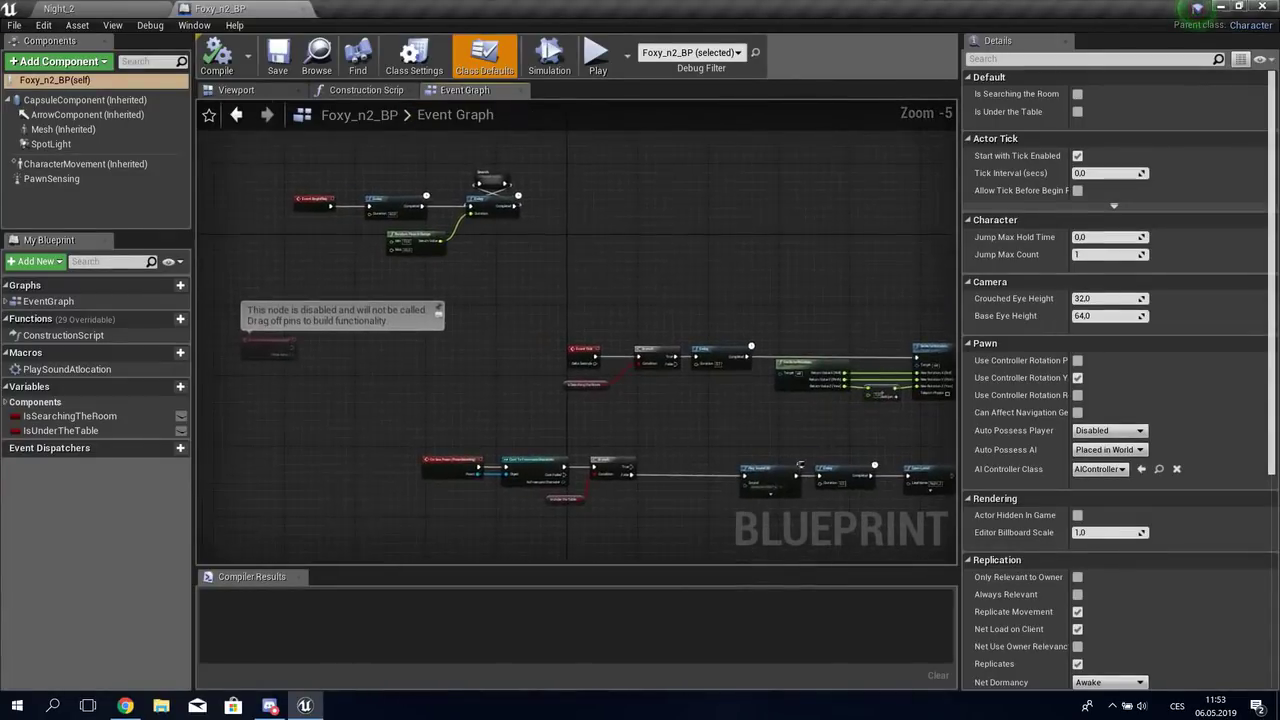
scroll(799, 465, "up", 3)
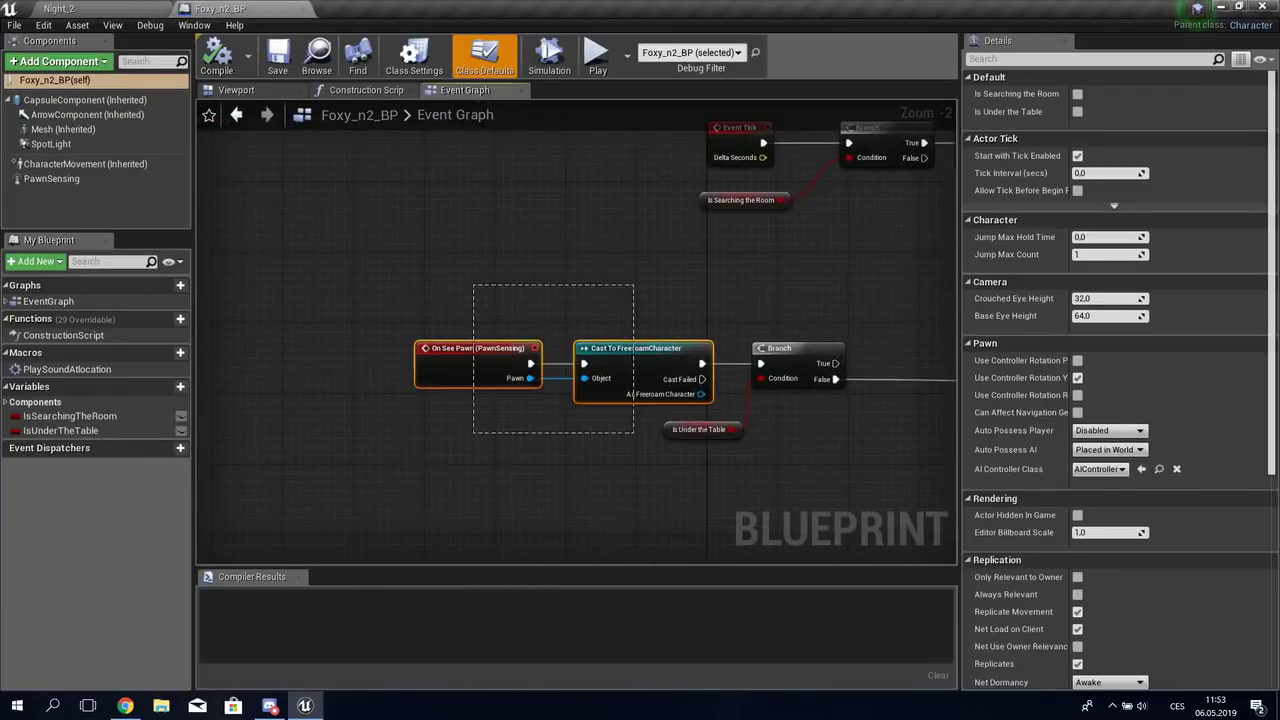
Step: Pan through the jumpscare sound, Open Level and SetActorRotation nodes to the Event Tick chain
right_click_drag(802, 457, 462, 453)
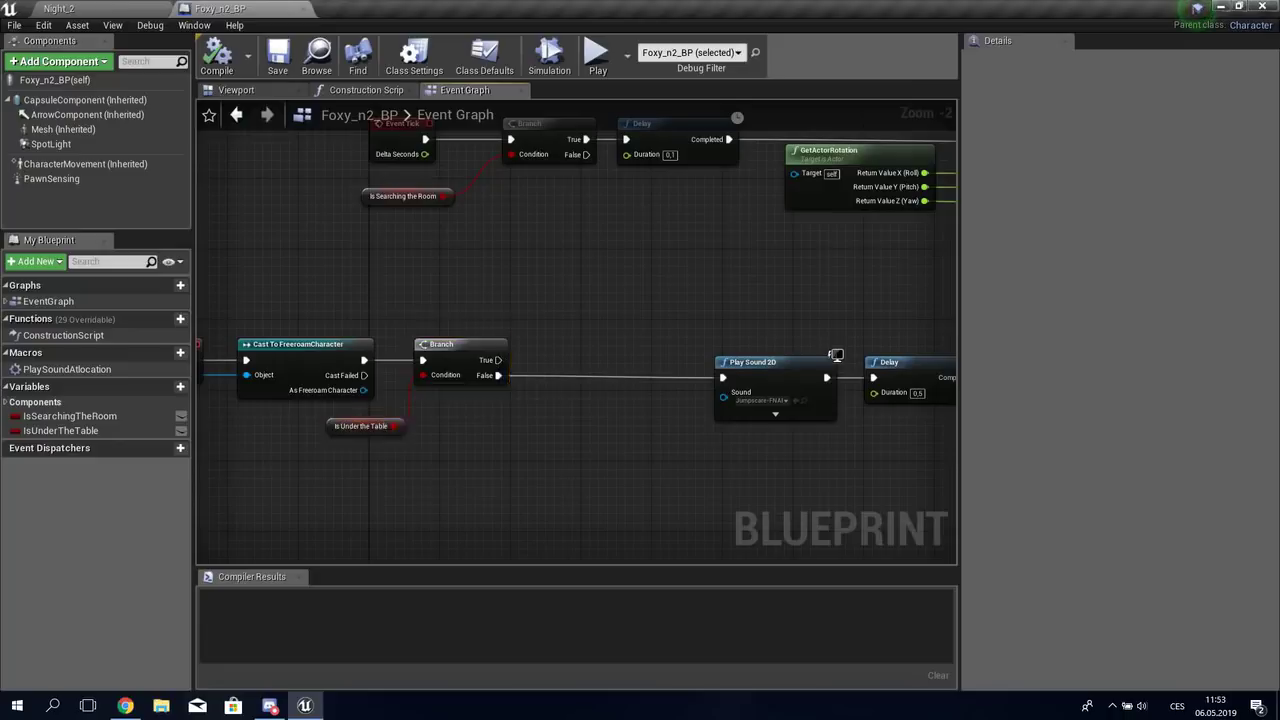
right_click_drag(537, 485, 358, 497)
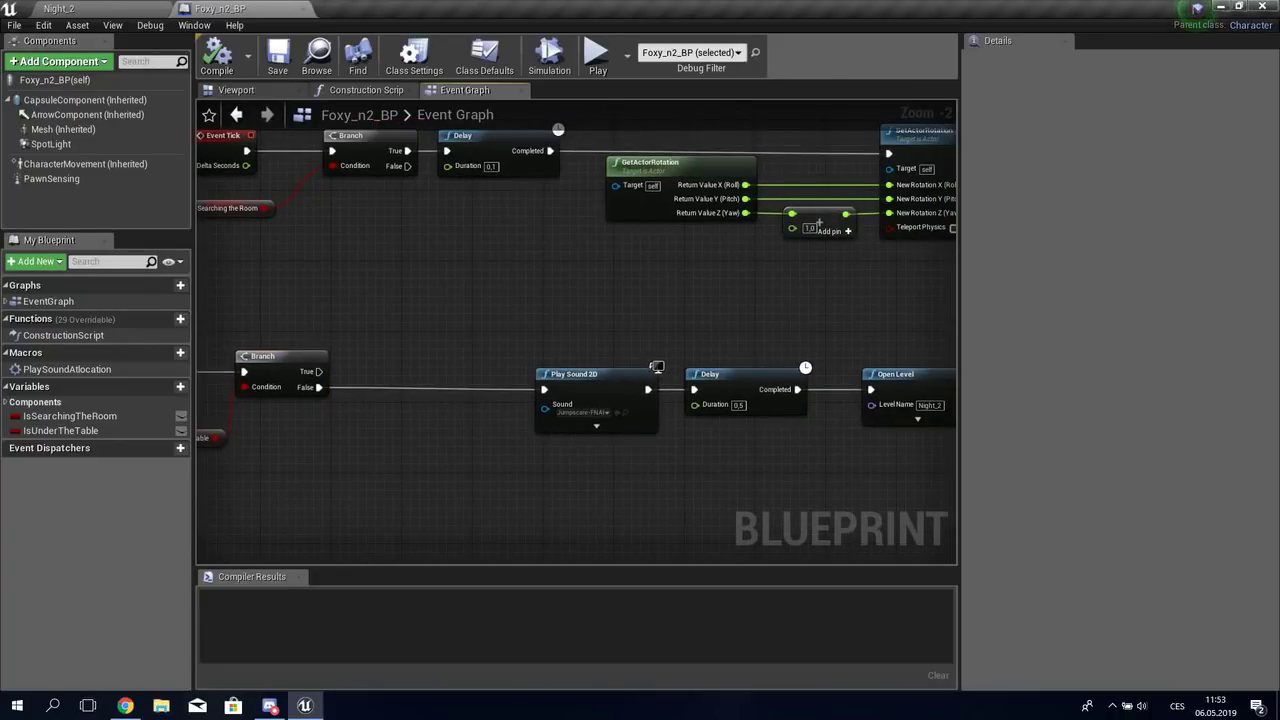
right_click_drag(620, 407, 380, 450)
right_click_drag(579, 266, 1004, 442)
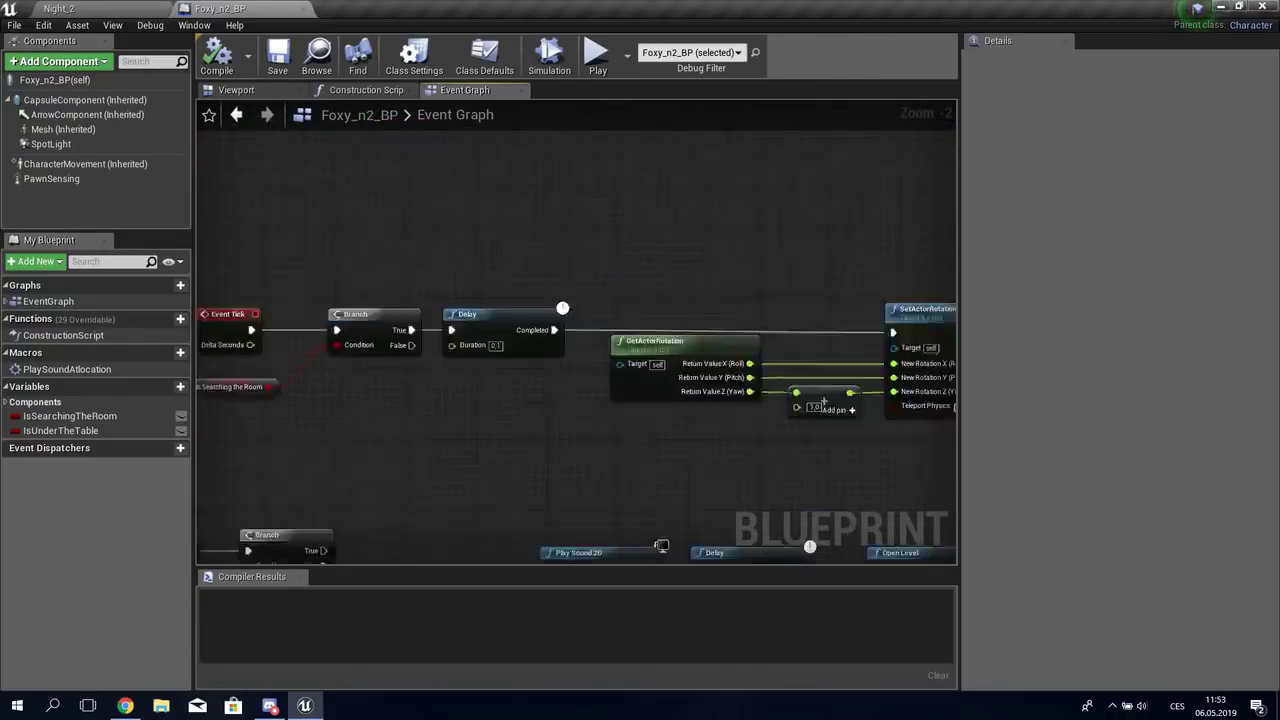
Step: Select the Event Tick node and inspect the GetActorRotation and SetActorRotation nodes
scroll(428, 420, "up", 2)
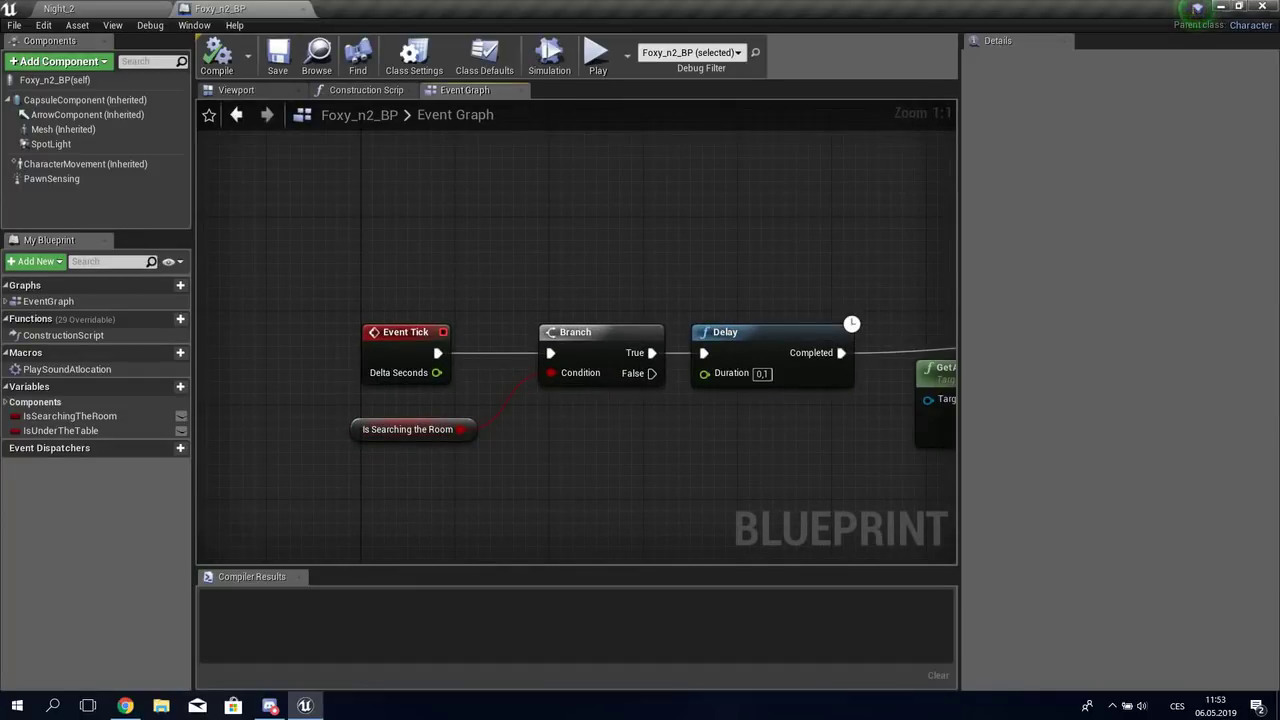
right_click_drag(628, 461, 610, 523)
left_click(610, 523)
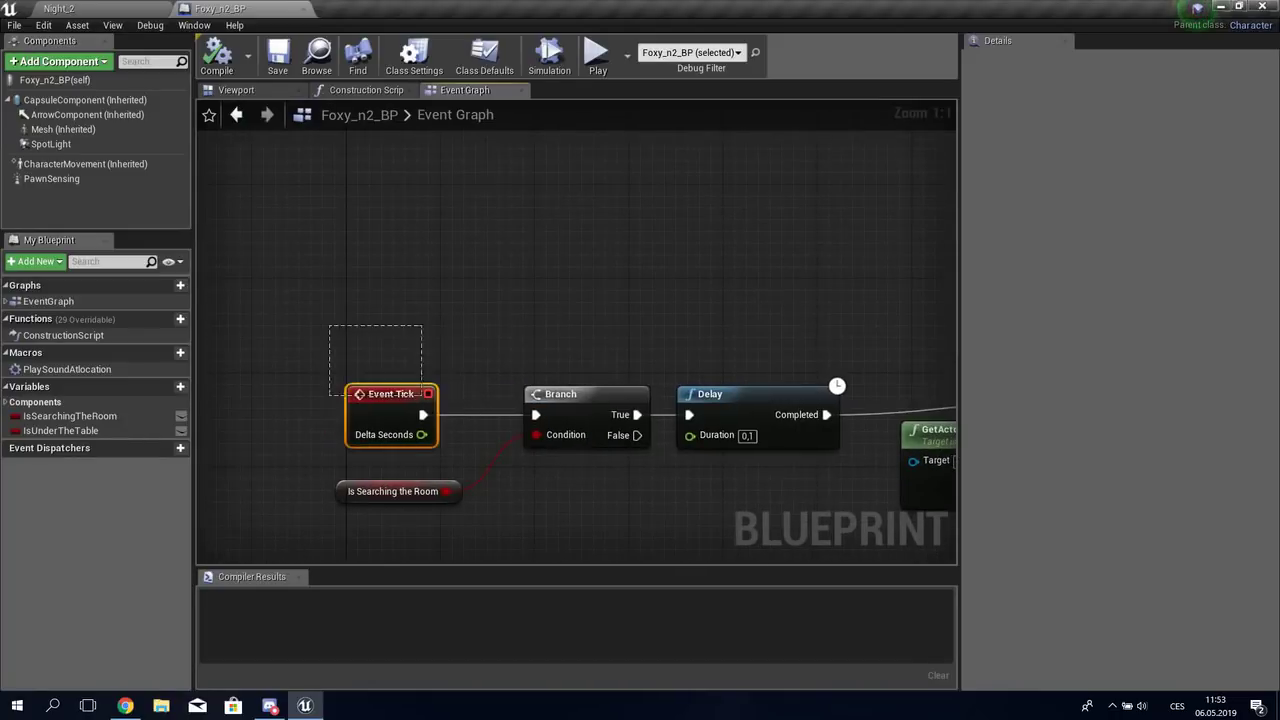
right_click_drag(640, 300, 538, 300)
right_click_drag(950, 510, 630, 427)
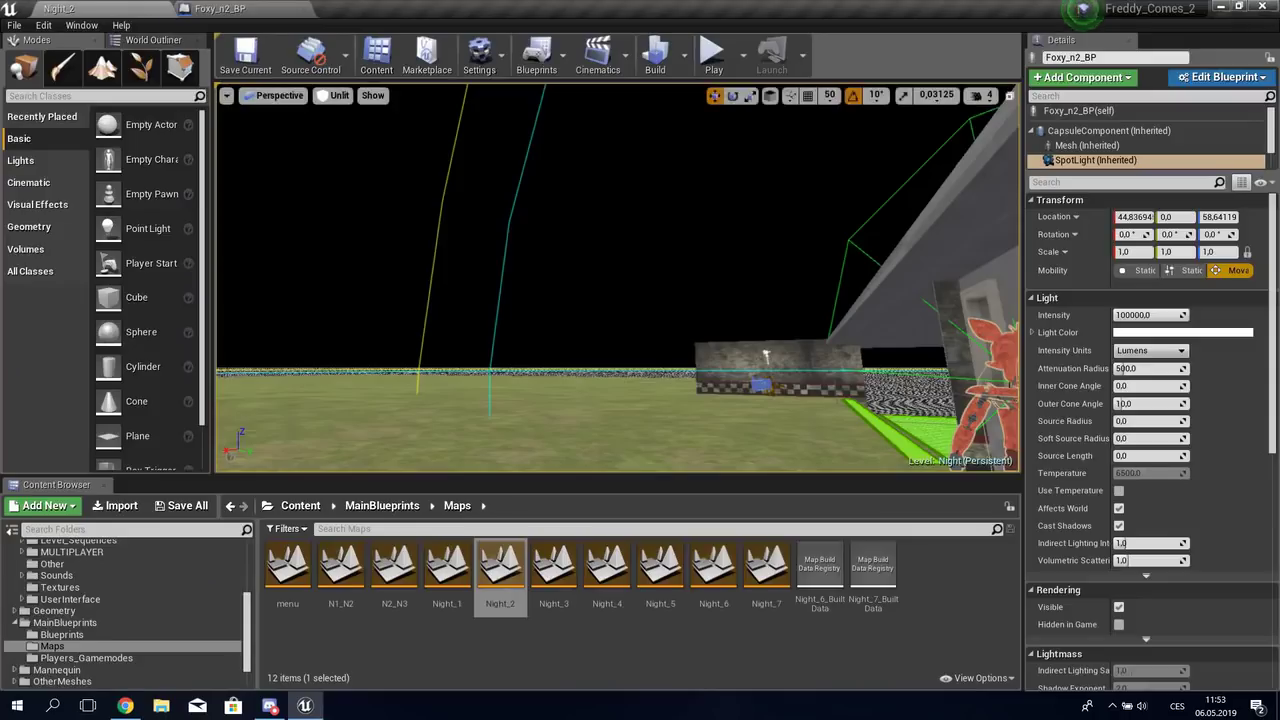
Step: Focus Foxy in the level, then return to Foxy_n2_BP's Event Graph and its Event Tick logic
key("f")
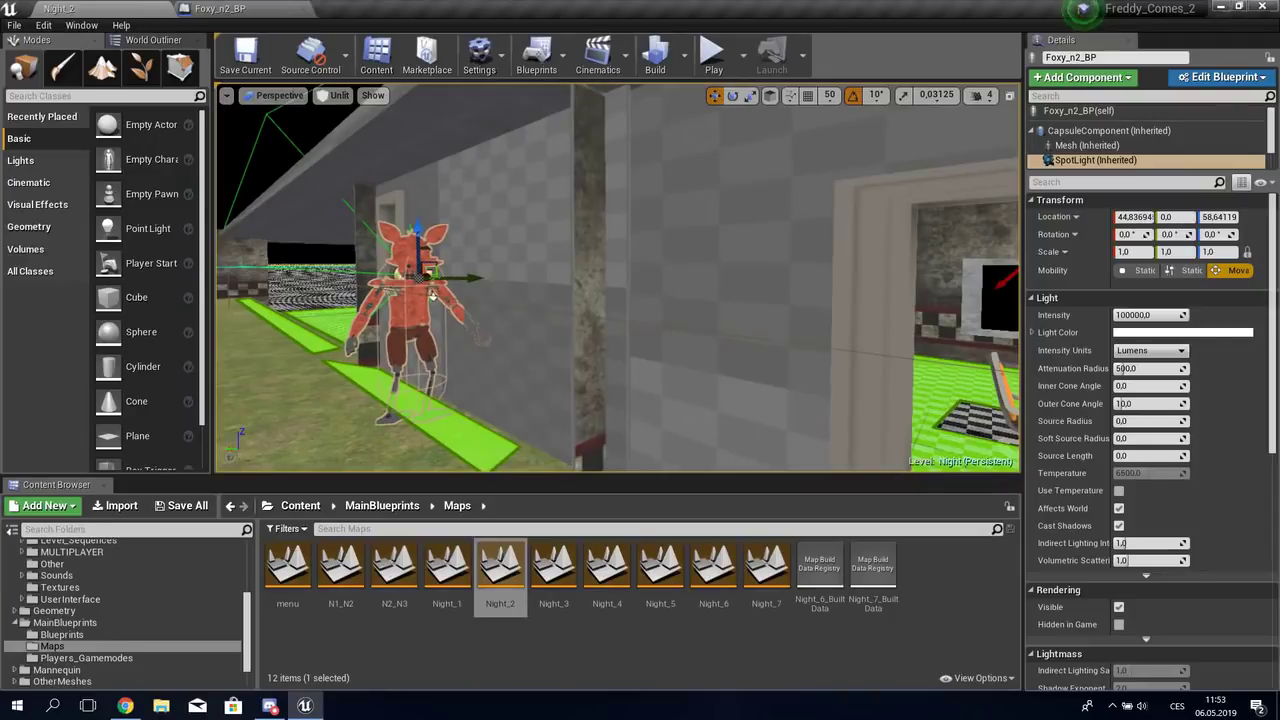
mouse_move(432, 296)
right_mouse_down()
mouse_move(1012, 418)
mouse_move(600, 300)
mouse_move(640, 300)
right_mouse_up()
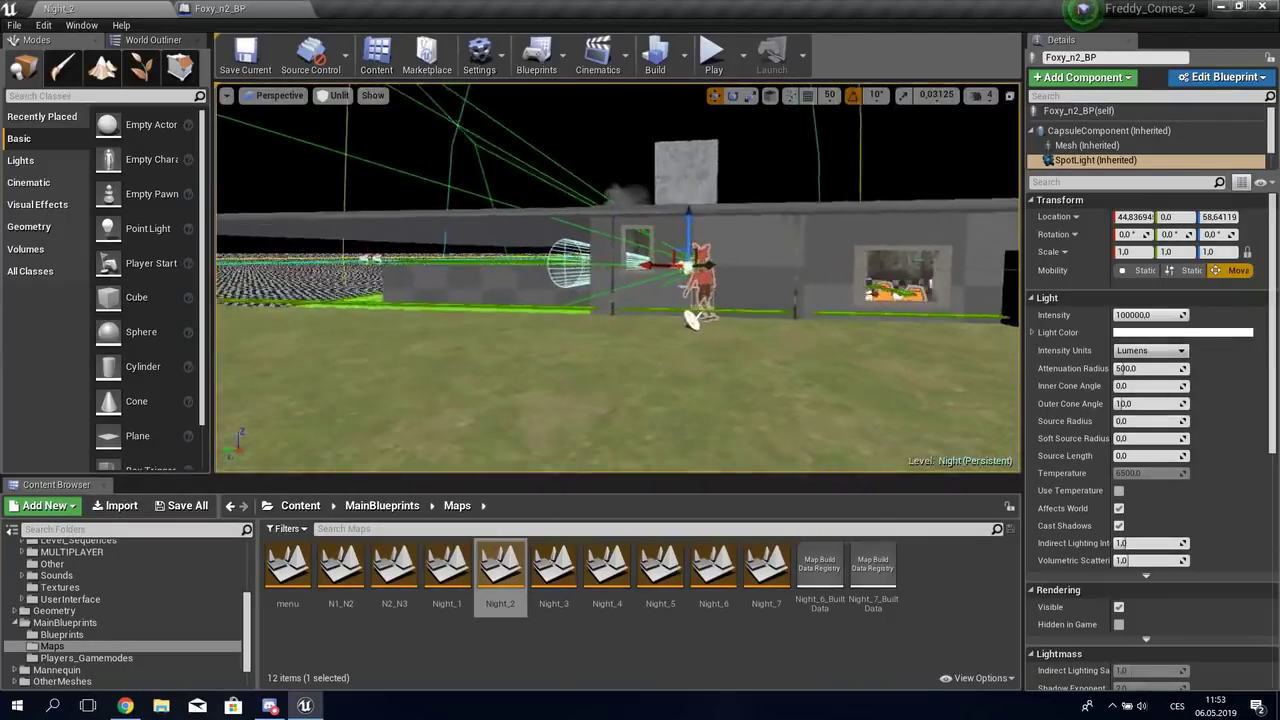
left_click(220, 8)
scroll(590, 340, "down", 4)
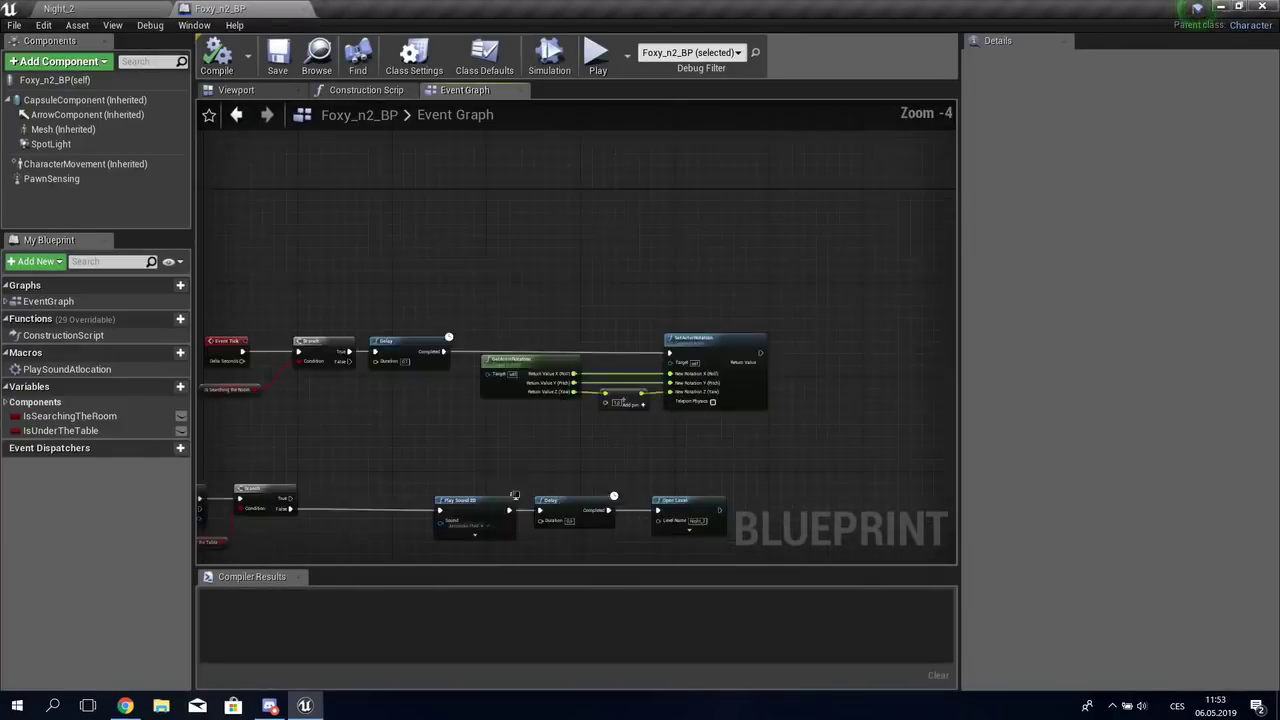
scroll(613, 348, "down", 5)
scroll(613, 348, "up", 8)
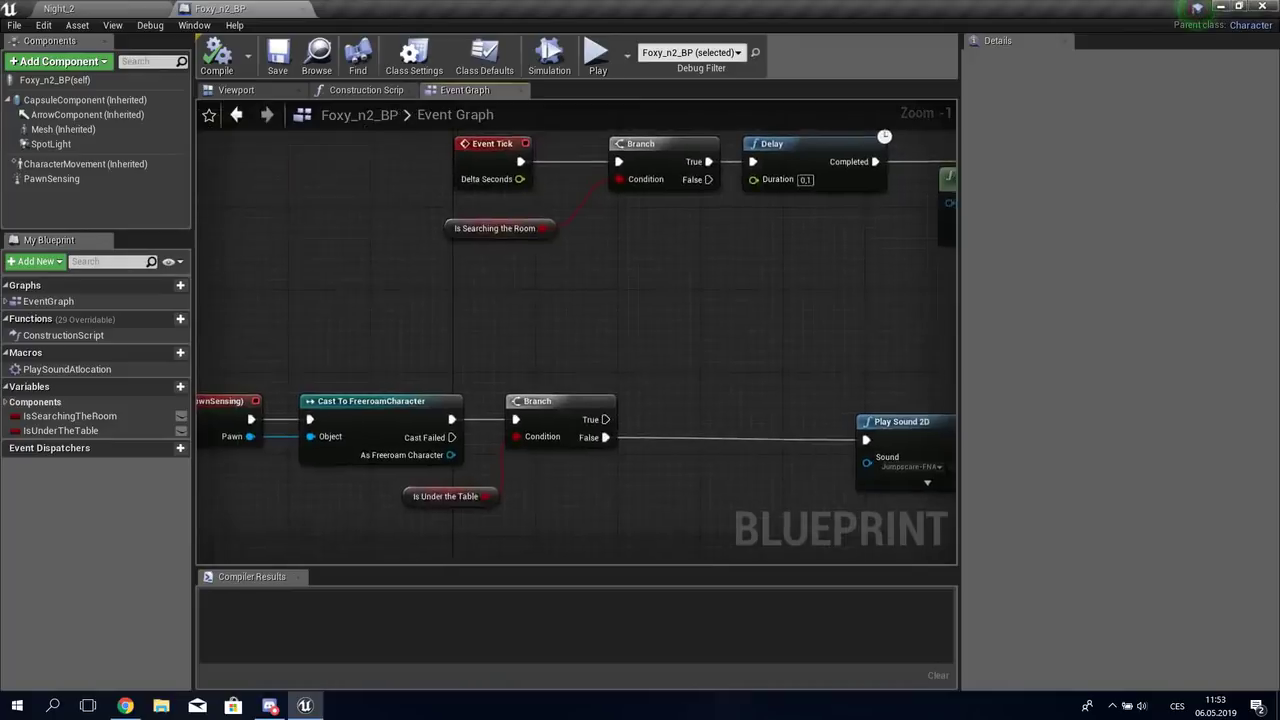
mouse_move(386, 403)
right_mouse_down()
mouse_move(758, 459)
mouse_move(934, 690)
right_mouse_up()
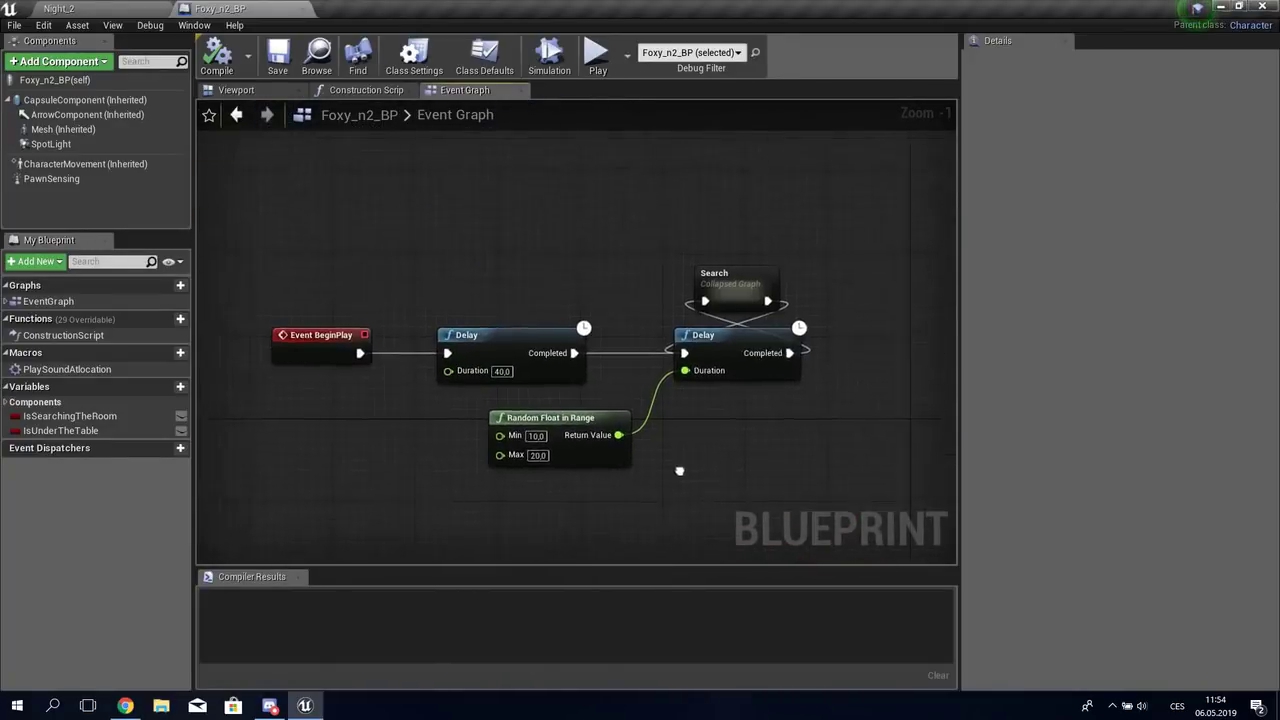
Step: Open the collapsed Search graph and review its first sound, Delay, SET and Teleport nodes
double_click(745, 282)
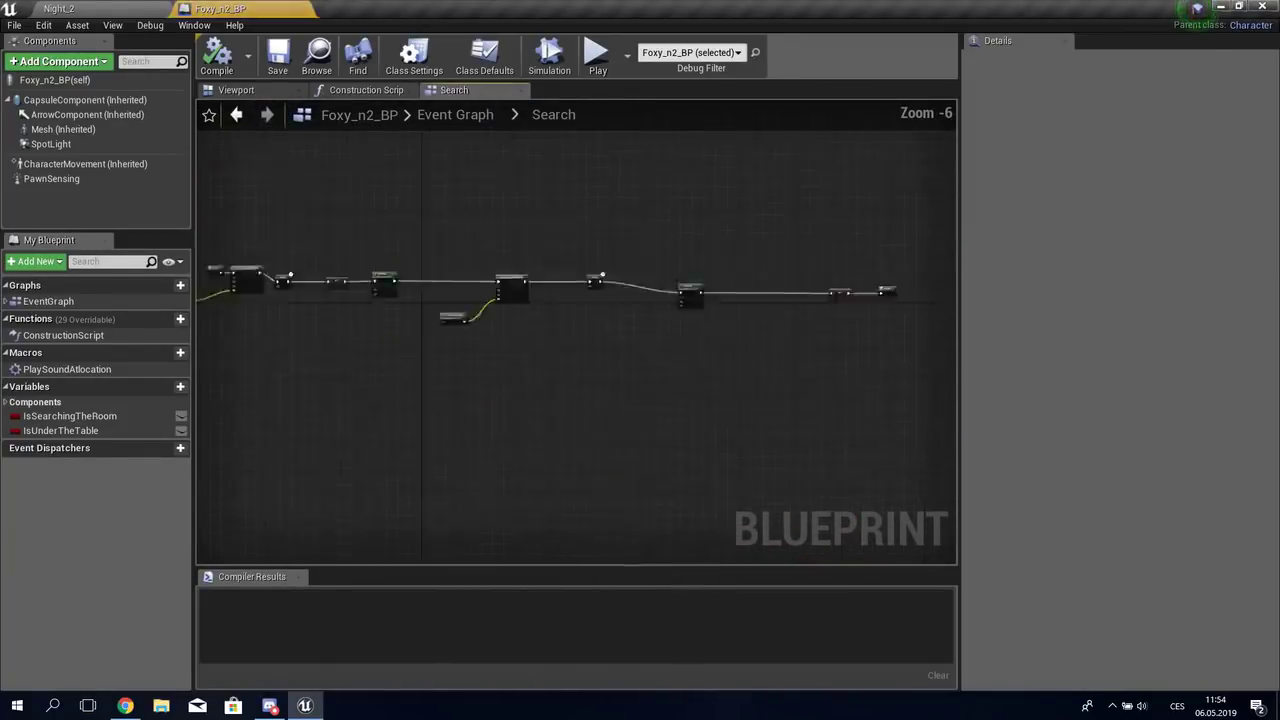
scroll(505, 388, "up", 6)
right_click_drag(680, 440, 490, 450)
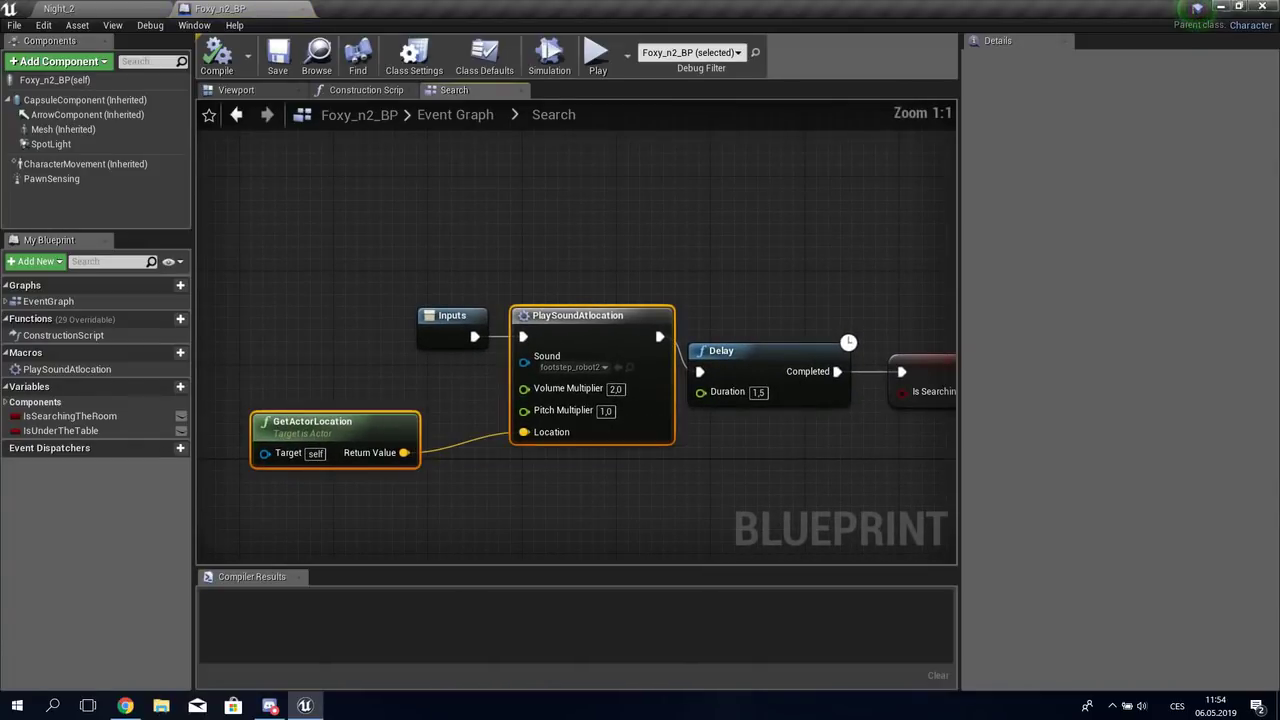
right_click(502, 160)
right_click_drag(645, 486, 290, 480)
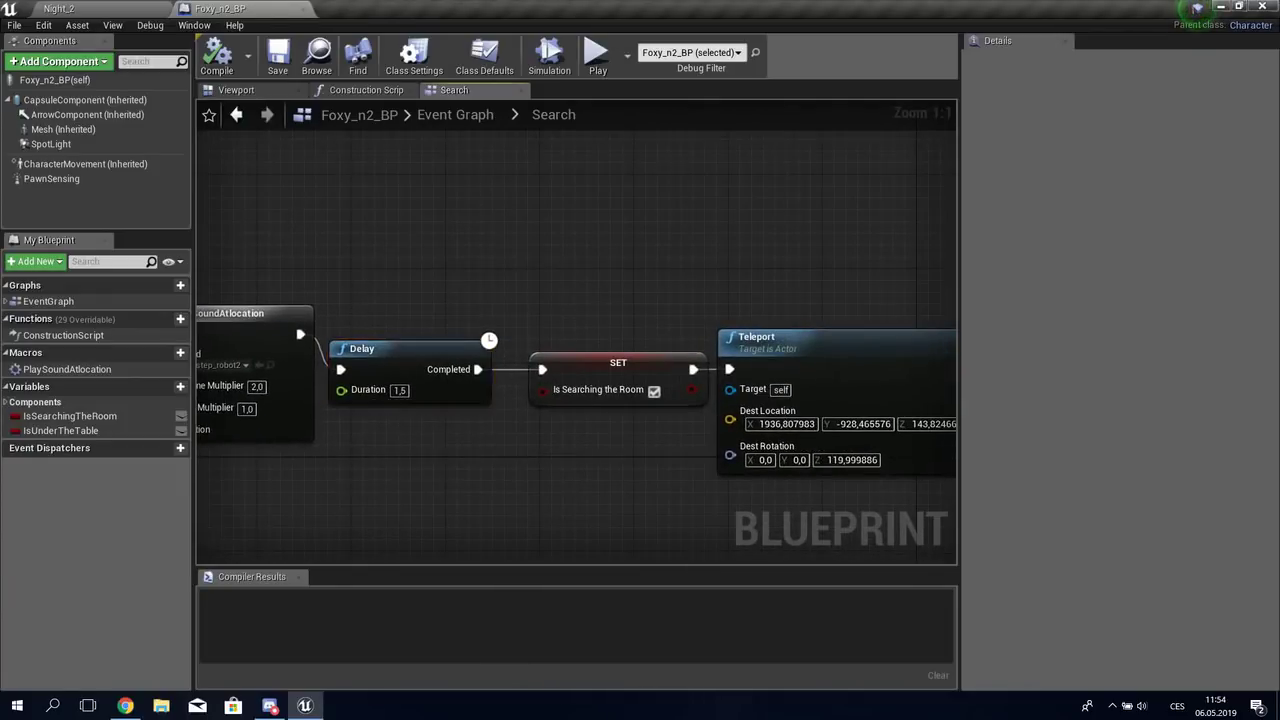
right_click_drag(506, 494, 370, 494)
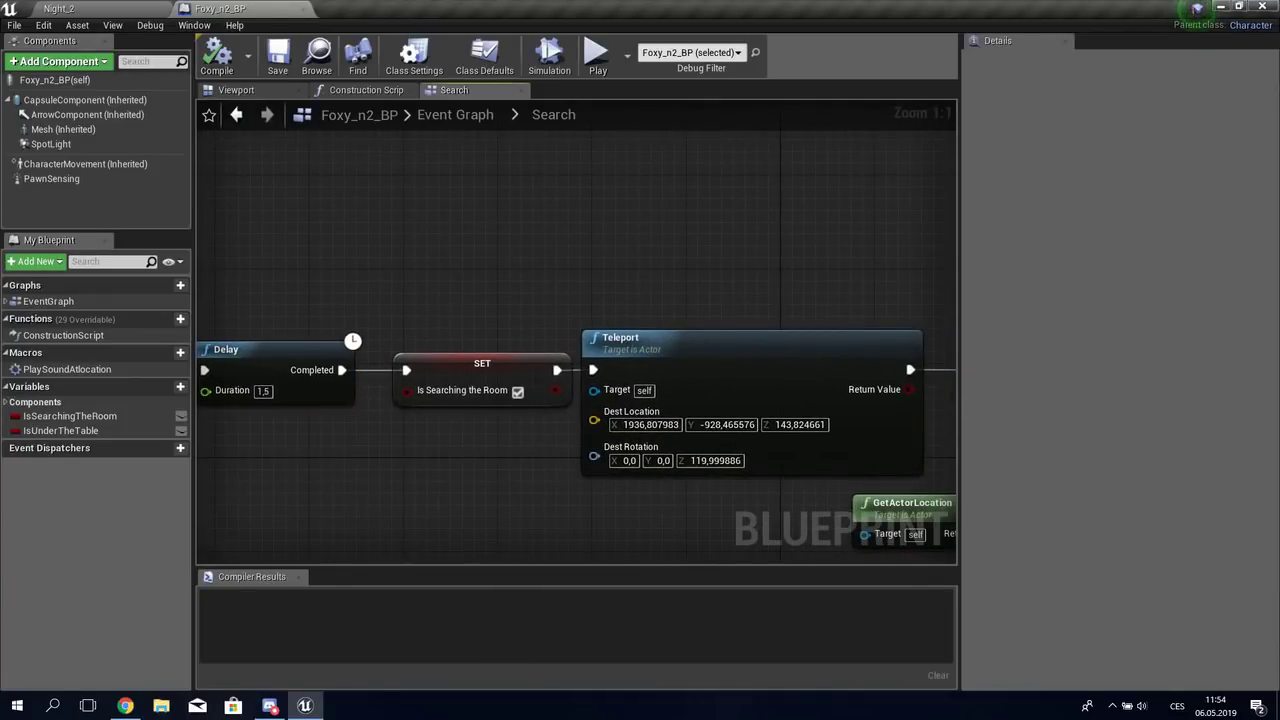
Step: Pan through the next PlaySoundAtLocation and Delay nodes to the end of the Search graph
right_click_drag(640, 480, 381, 442)
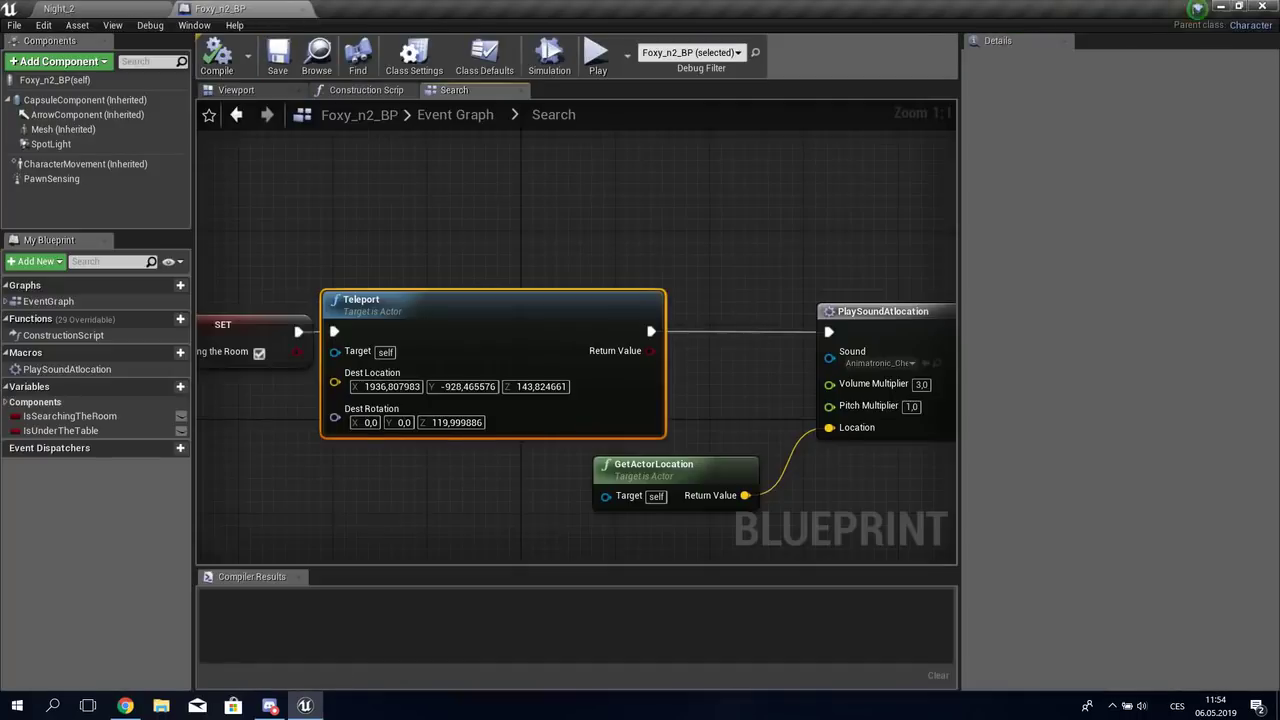
right_click_drag(640, 480, 292, 439)
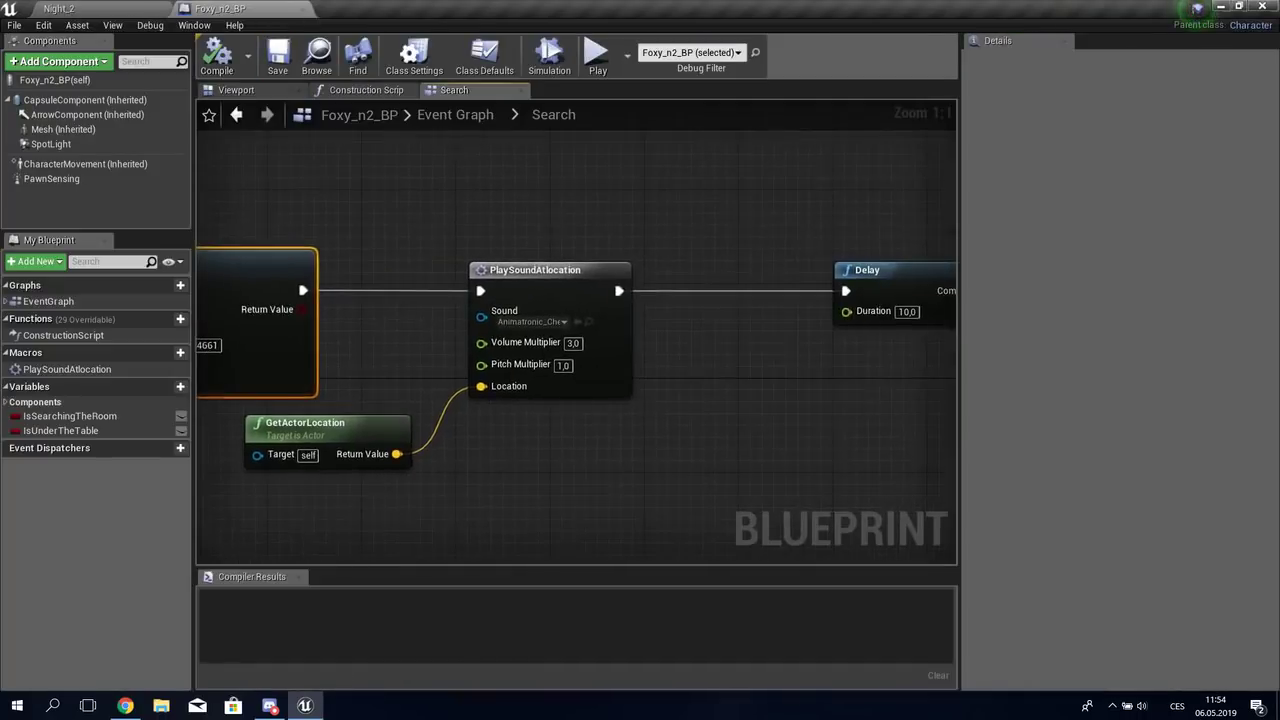
right_click_drag(640, 480, 342, 523)
mouse_move(640, 480)
right_mouse_down()
mouse_move(401, 440)
mouse_move(497, 480)
mouse_move(220, 500)
mouse_move(367, 487)
right_mouse_up()
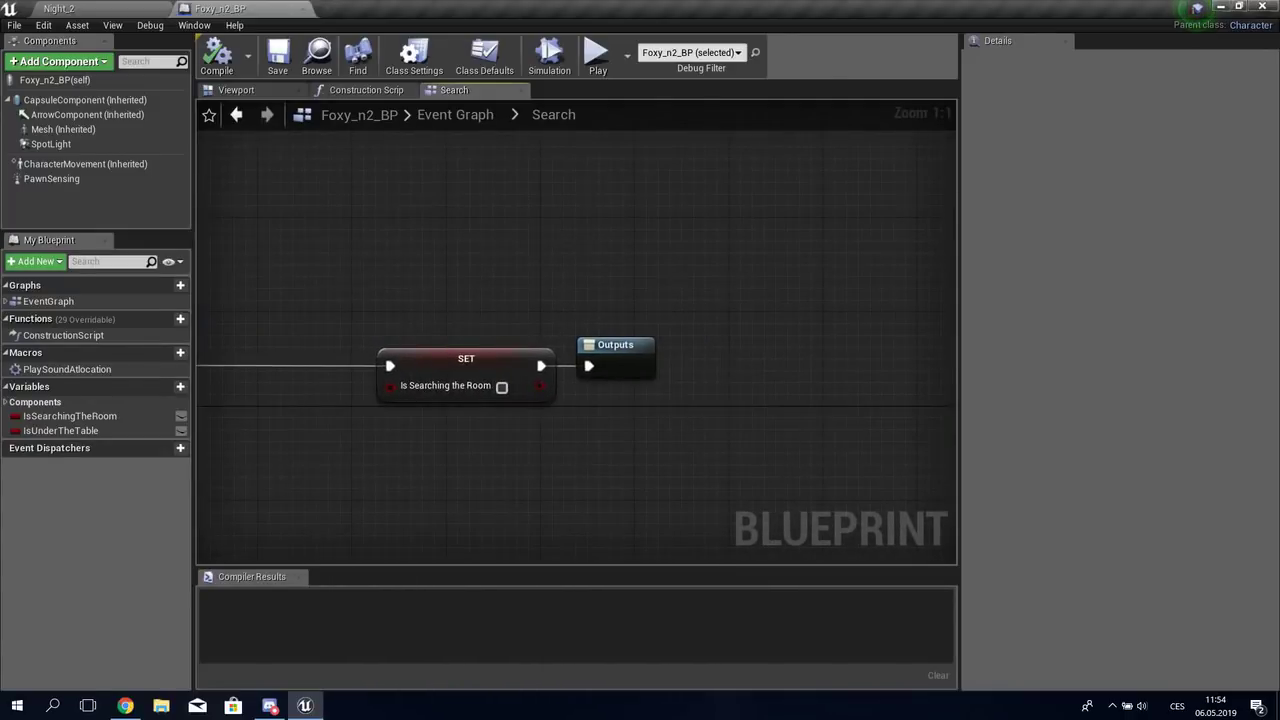
Step: Close the Foxy_n2_BP Blueprint, load the N2_N3 map and start playing it in the editor
left_click(303, 9)
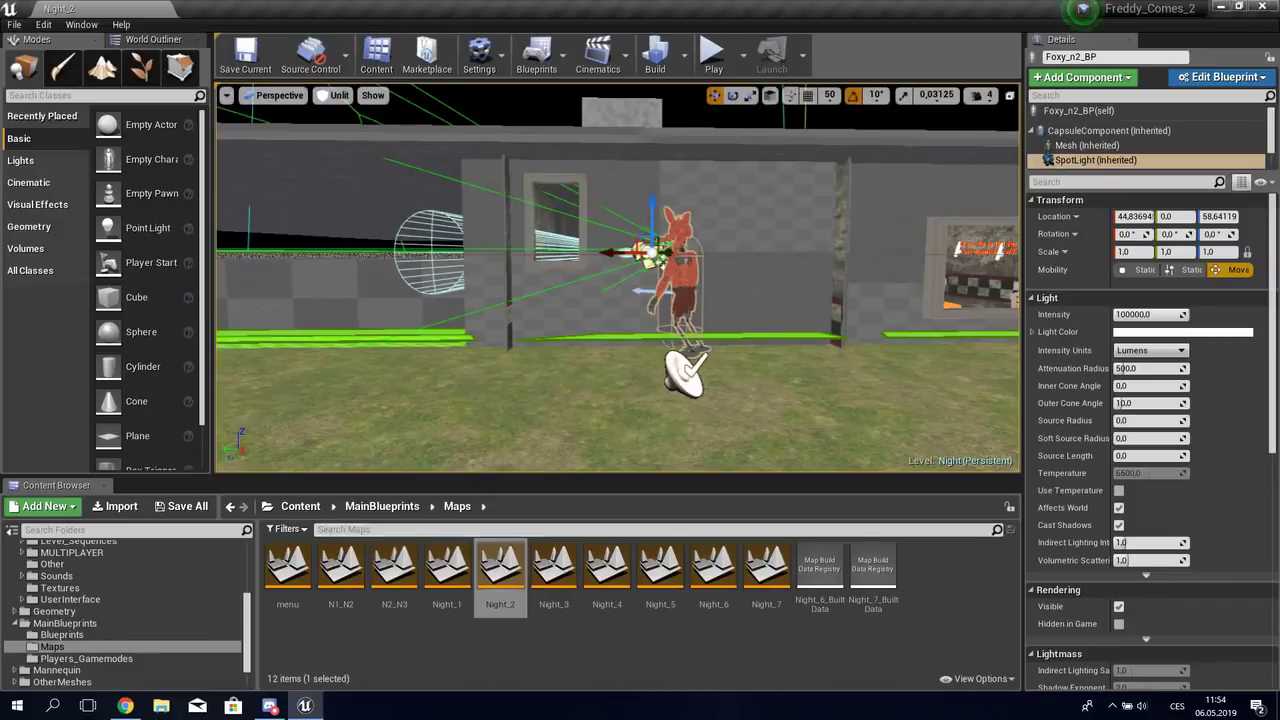
double_click(553, 568)
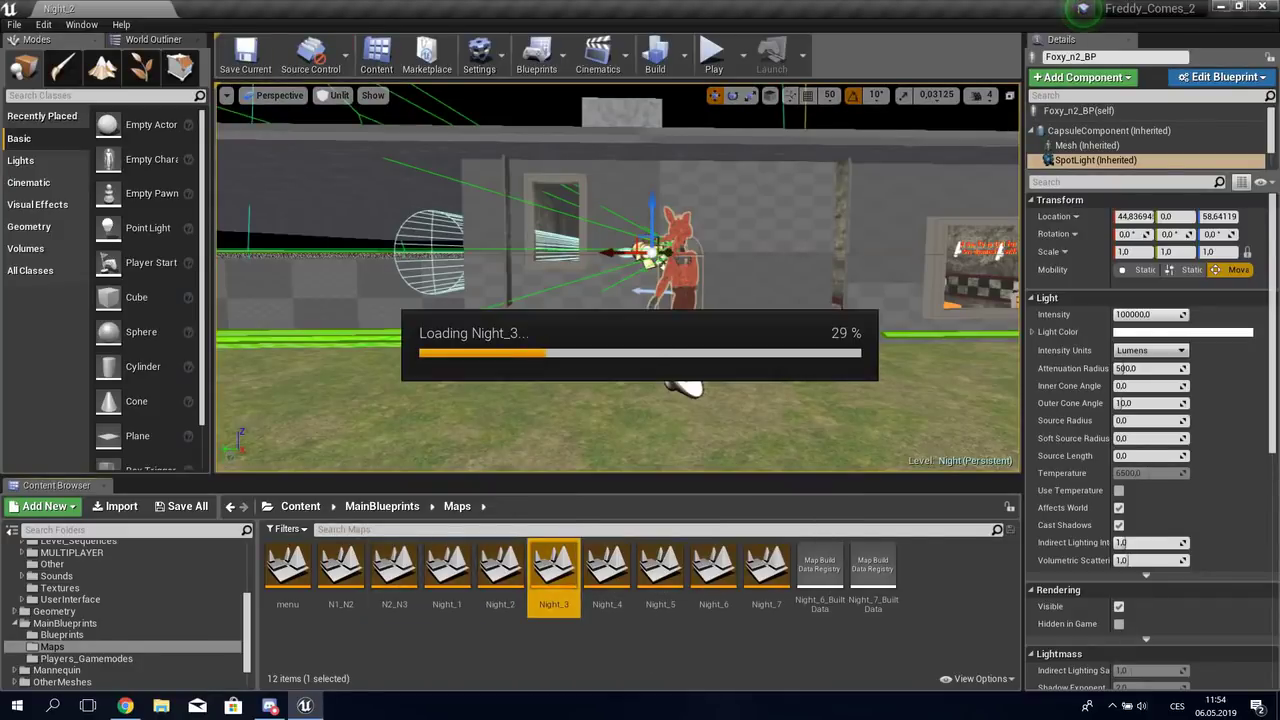
double_click(394, 568)
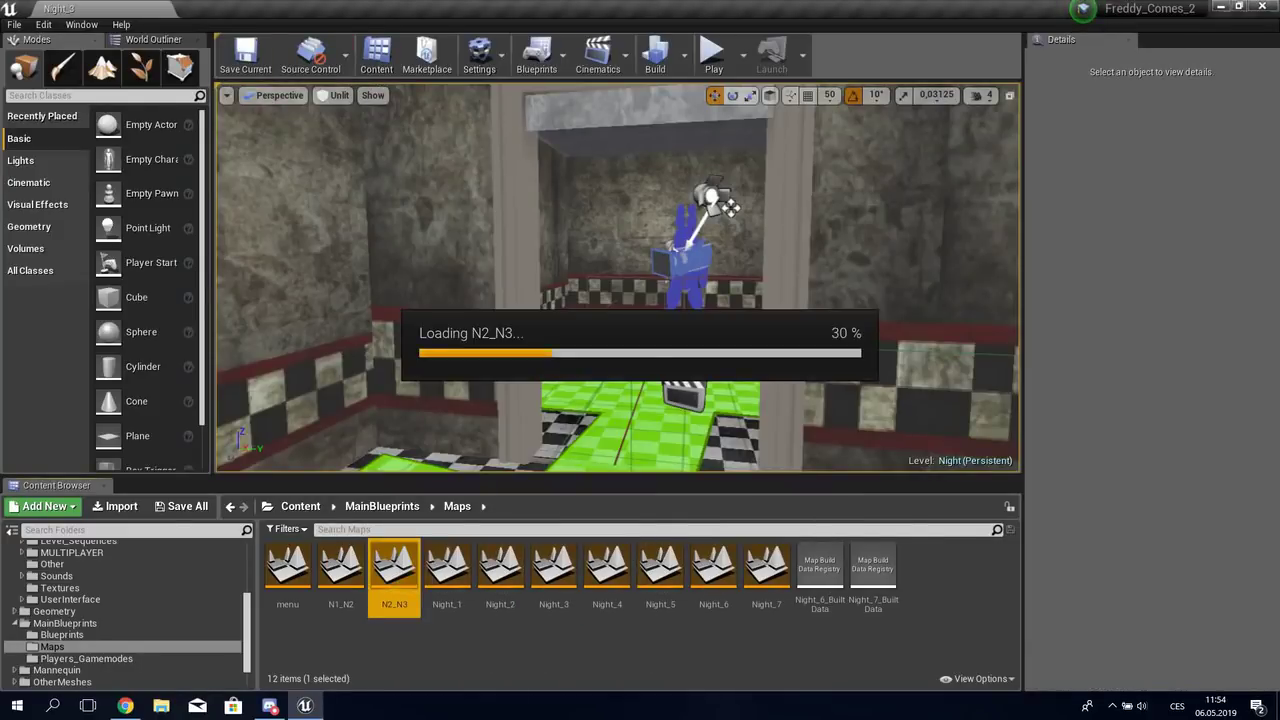
left_click(713, 52)
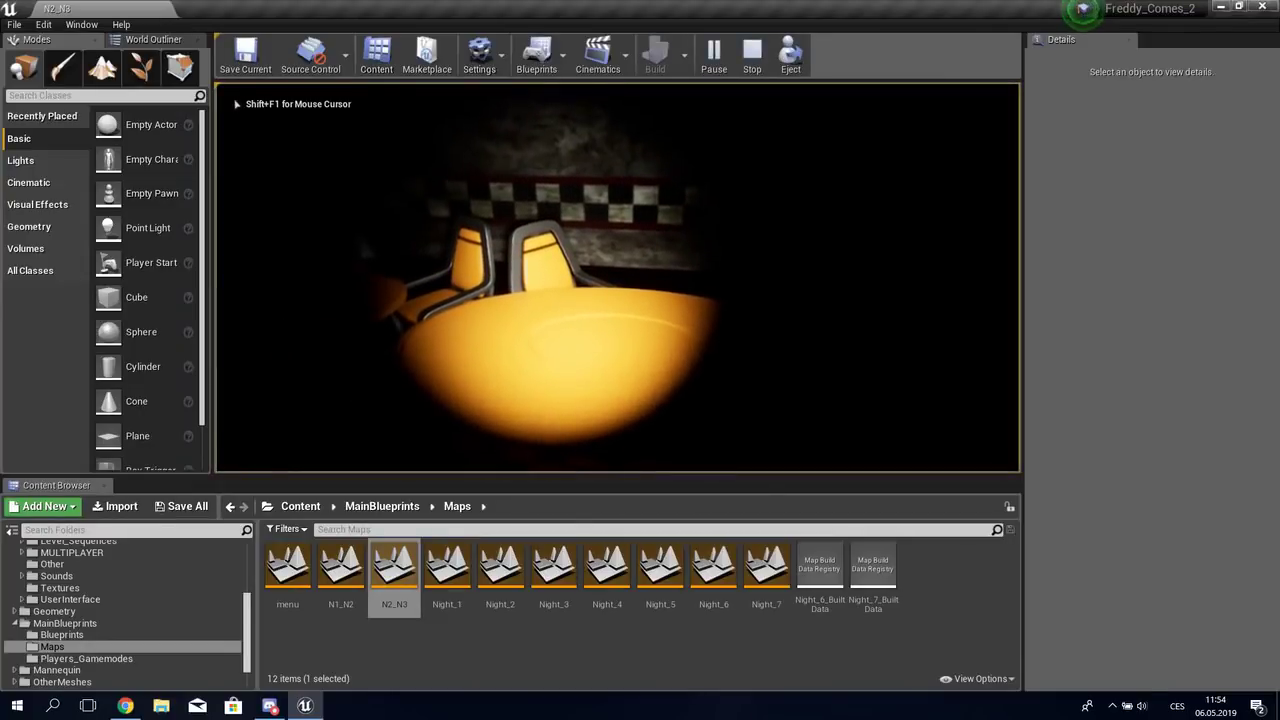
Step: Mute the computer's sound, then raise the system volume twice
key("XF86AudioMute")
key("XF86AudioMute")
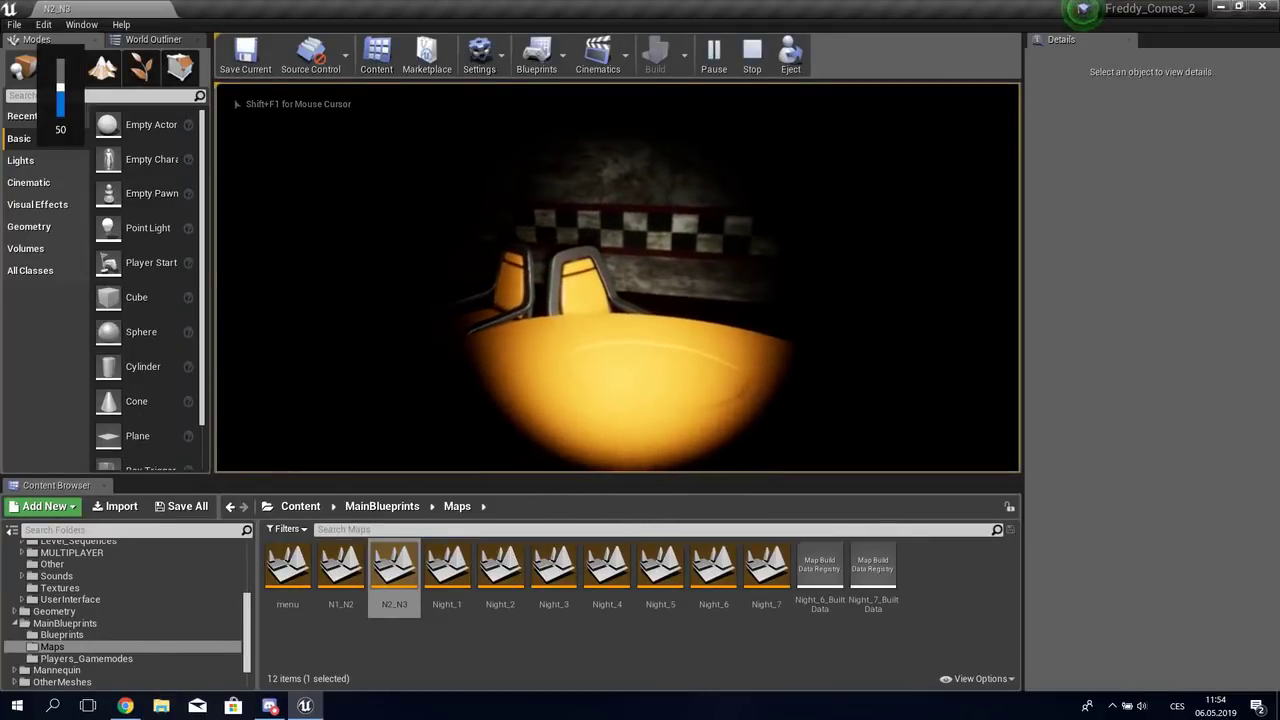
key("XF86AudioRaiseVolume")
key("XF86AudioRaiseVolume")
key("XF86AudioRaiseVolume")
key("XF86AudioRaiseVolume")
key("XF86AudioRaiseVolume")
key("XF86AudioRaiseVolume")
key("XF86AudioRaiseVolume")
key("XF86AudioRaiseVolume")
key("XF86AudioRaiseVolume")
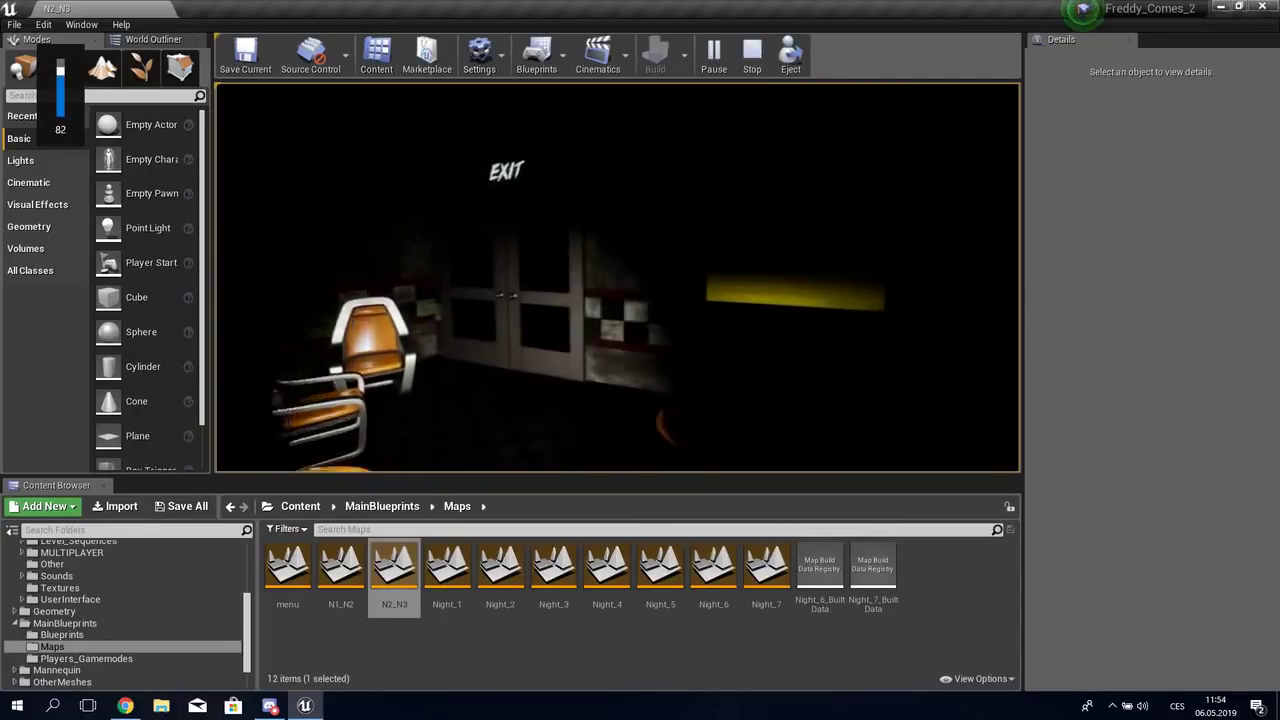
key("XF86AudioRaiseVolume")
key("XF86AudioRaiseVolume")
key("XF86AudioRaiseVolume")
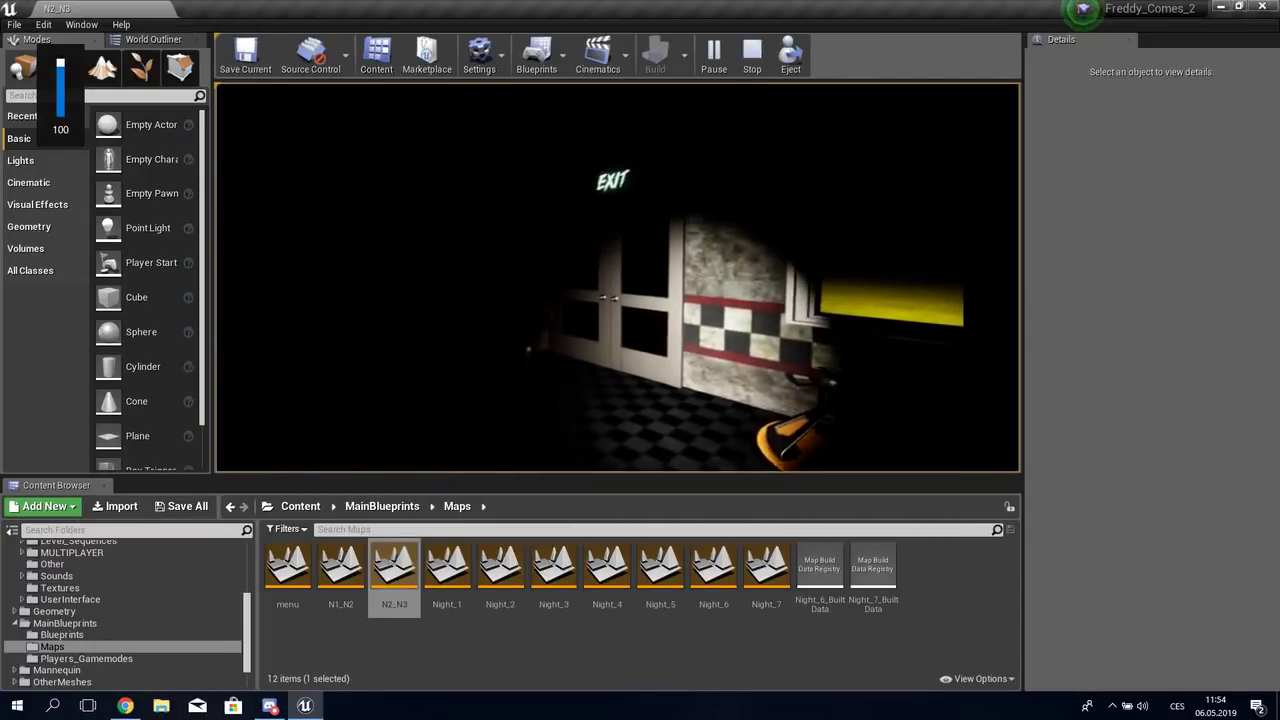
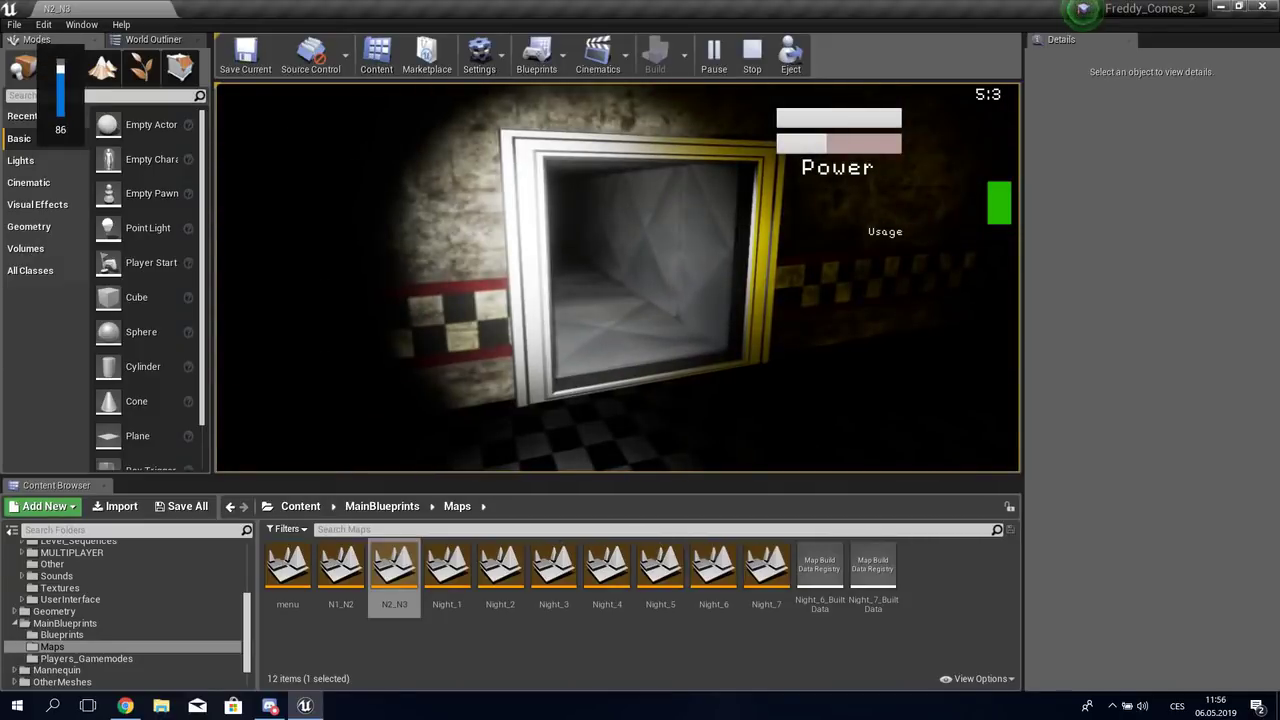
Step: Check the security camera monitor, then switch the game view to full-screen with F11
key("space")
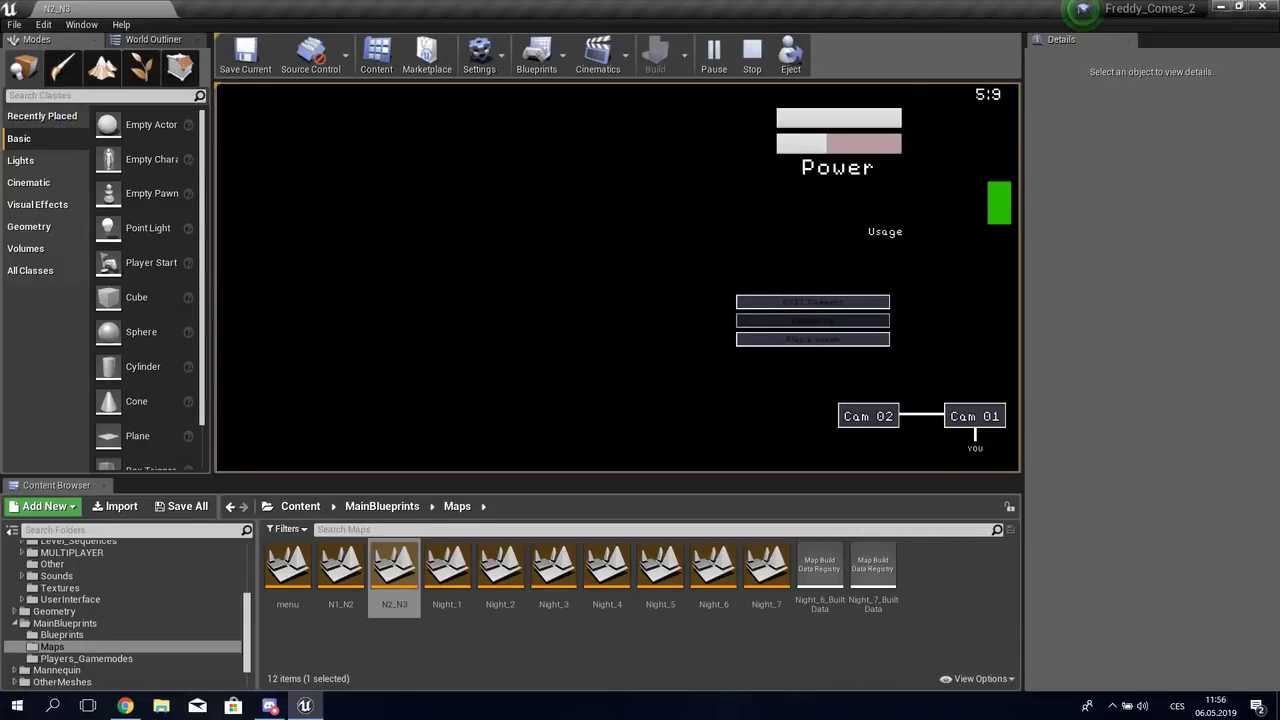
key("space")
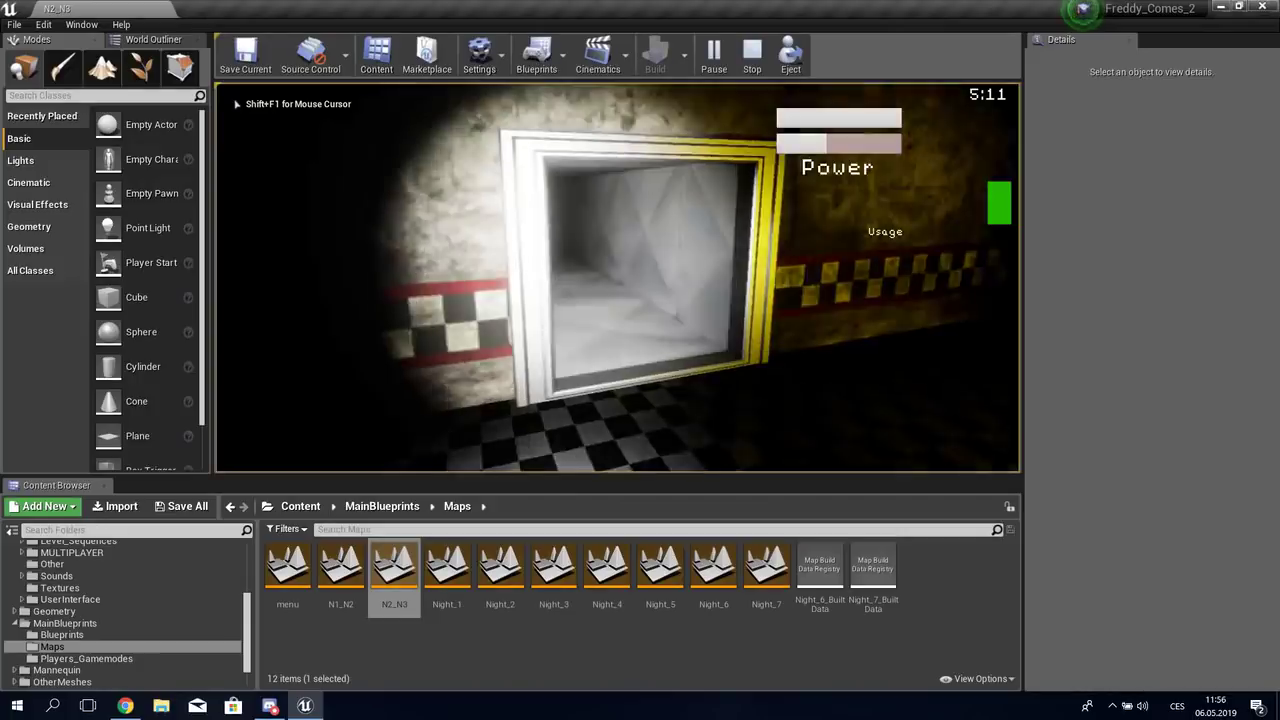
key("F11")
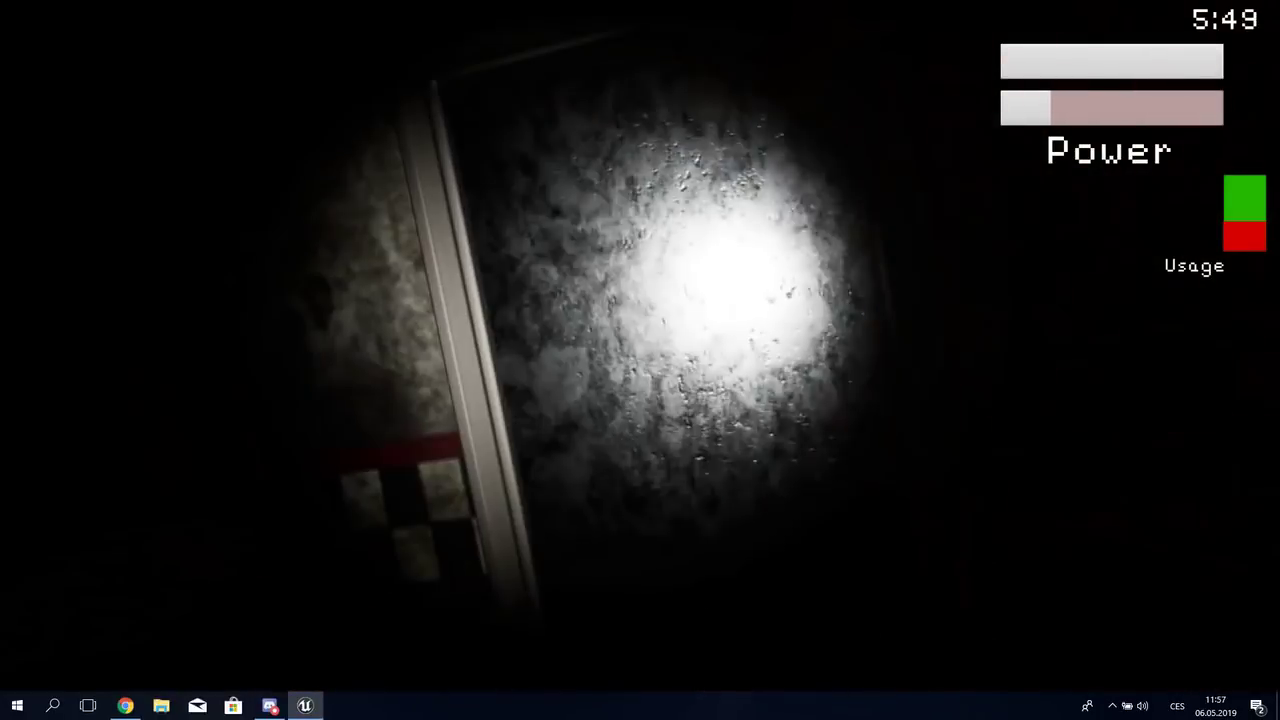
Step: Switch off the flashlight, look toward the side doorway, and check the lit camera feed
key("XF86AudioRaiseVolume")
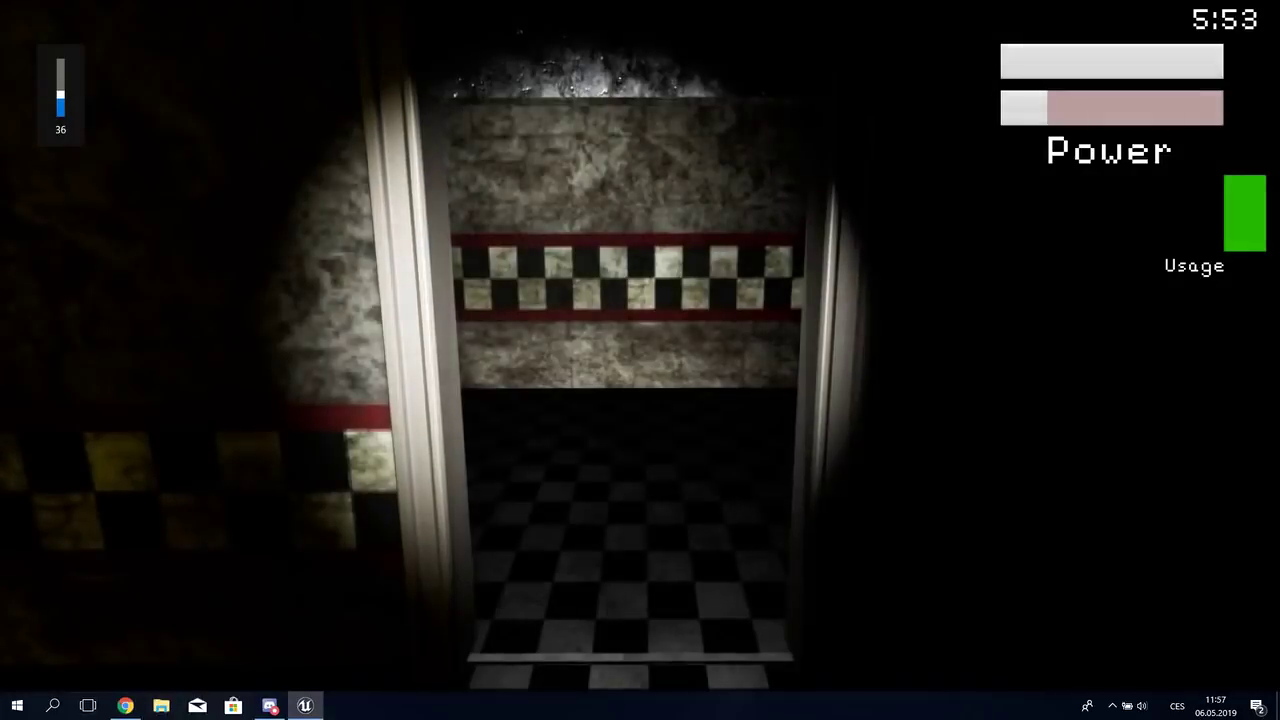
key("XF86AudioLowerVolume")
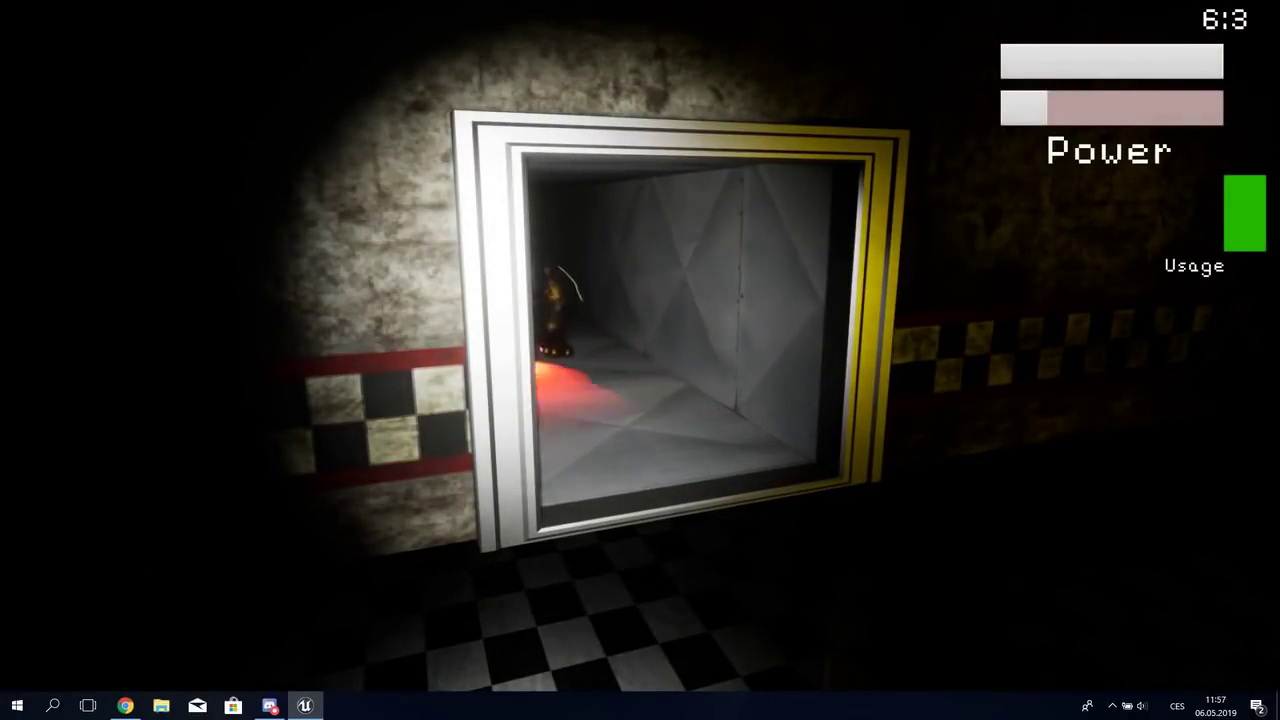
key("space")
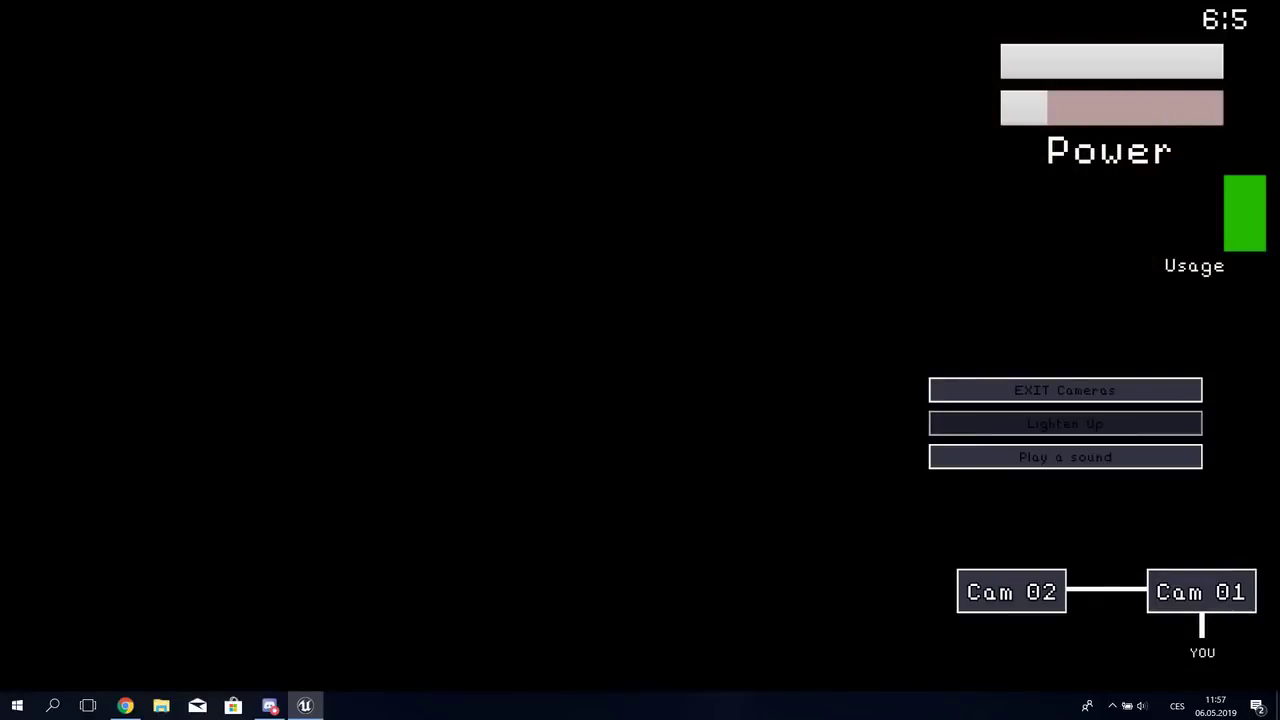
key("space")
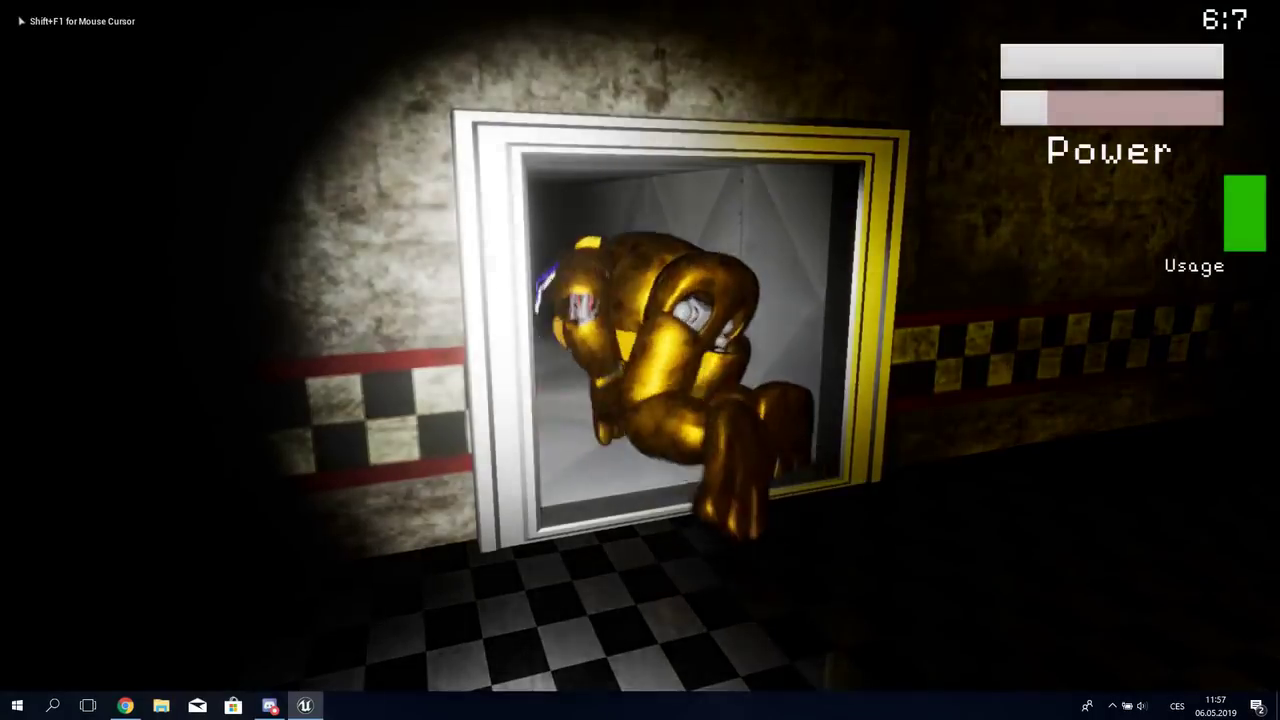
key("space")
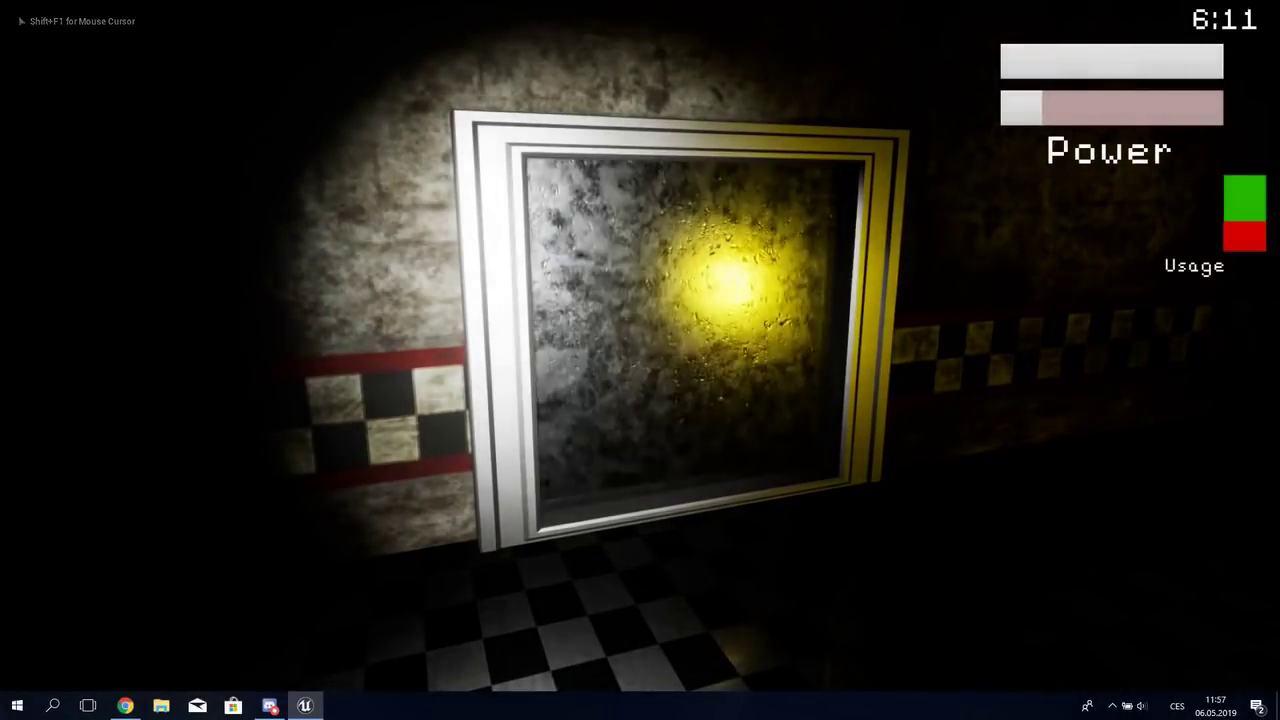
Step: Close and reopen the door and window shutter repeatedly to fend off Bonnie
key("e")
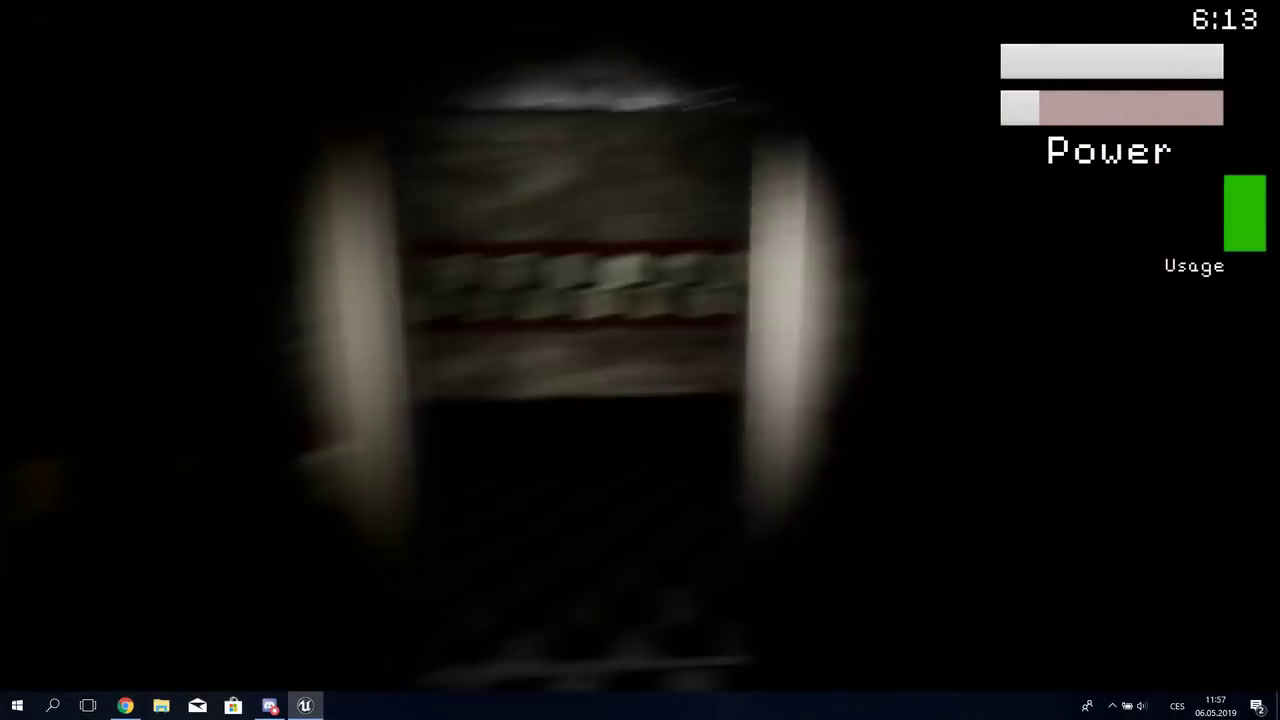
key("e")
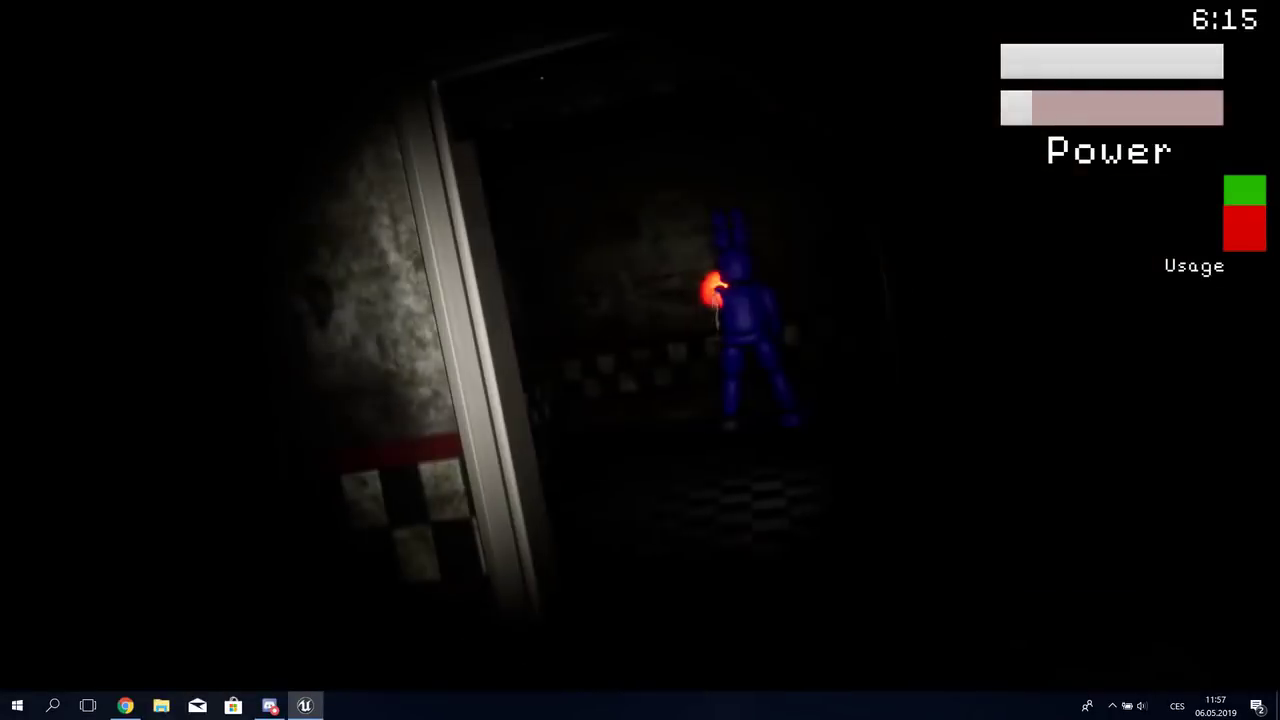
key("e")
key("e")
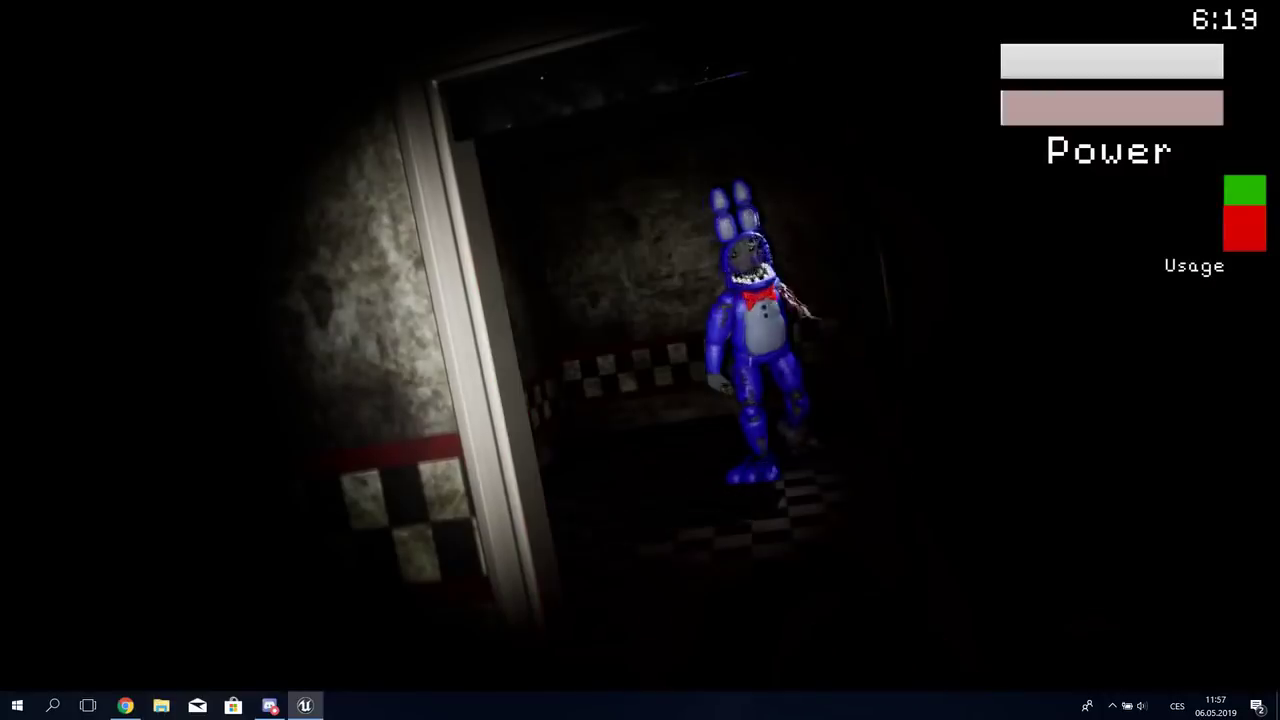
key("e")
key("e")
key("e")
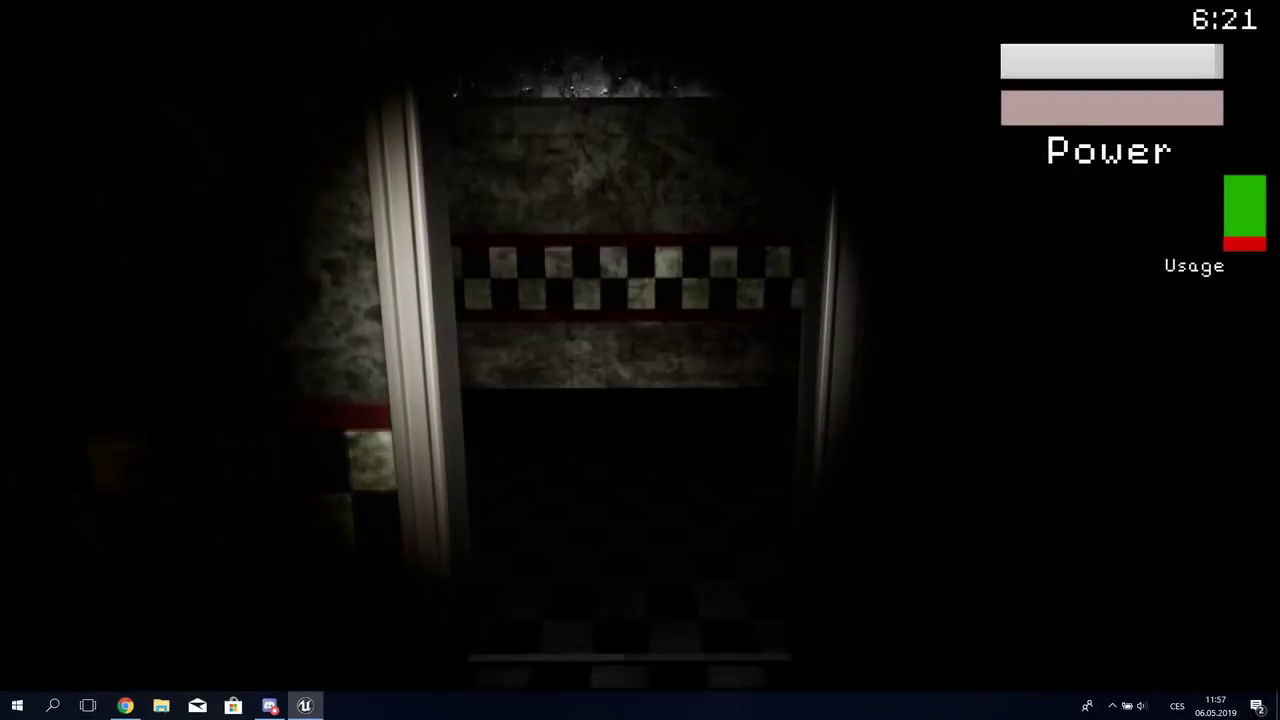
key("e")
key("e")
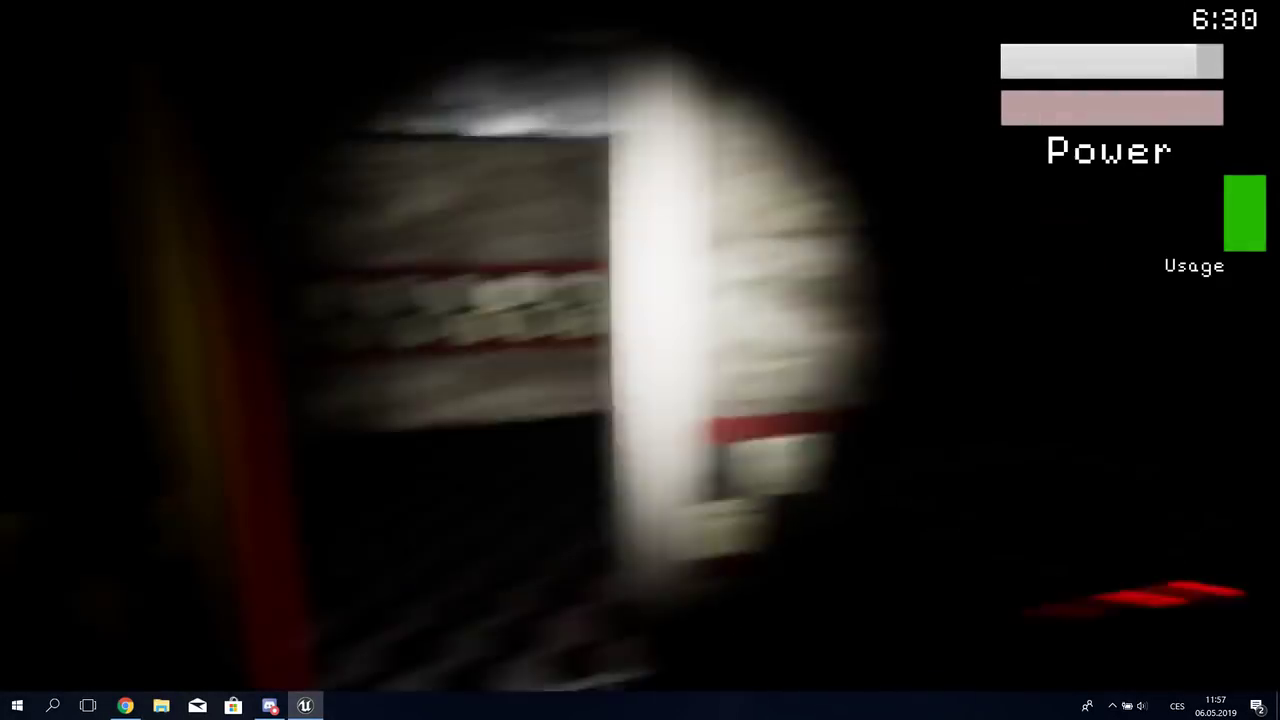
Step: Stop the N2_N3 playtest, briefly rerun it, then restore the normal editor layout
key("Escape")
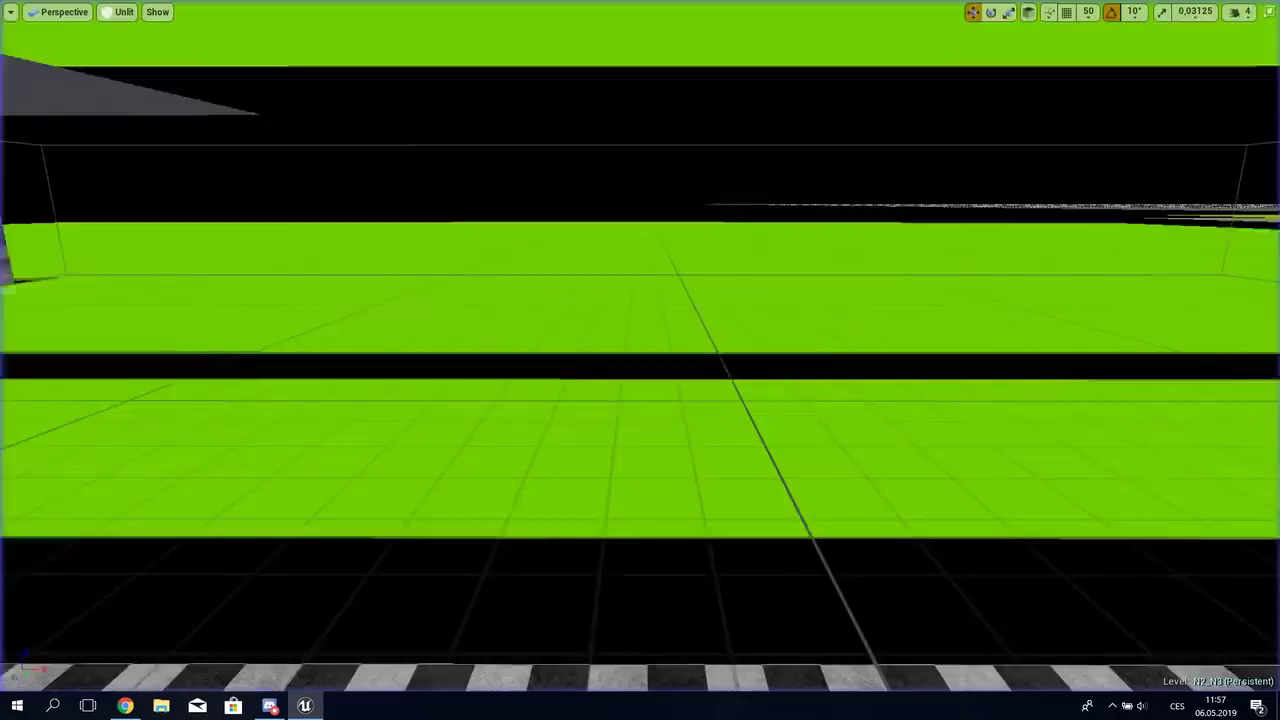
key("f")
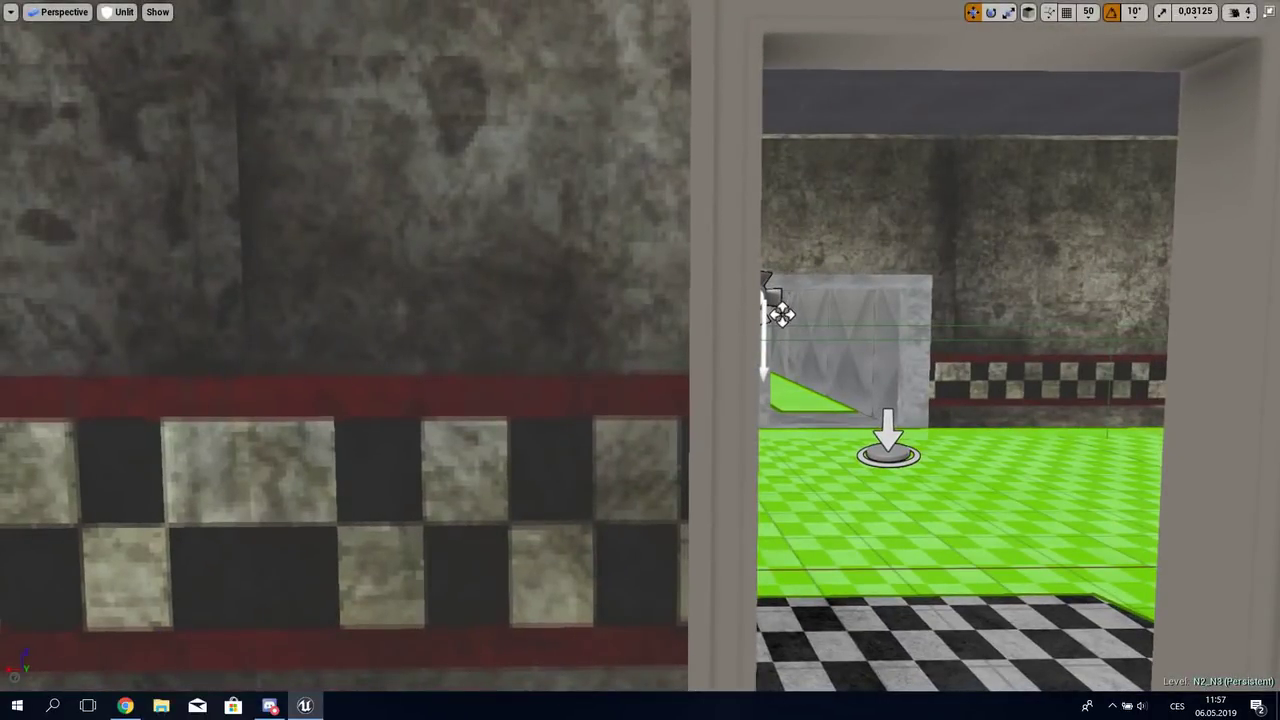
key("alt+p")
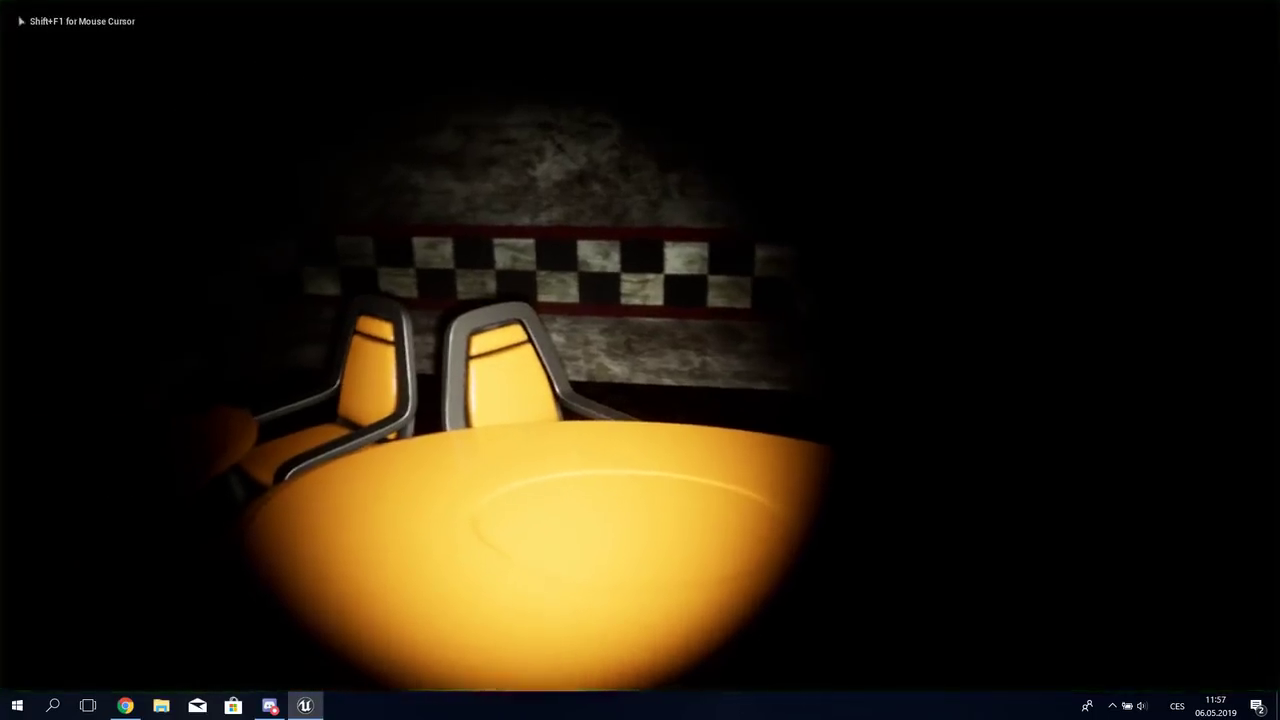
key("Escape")
key("F11")
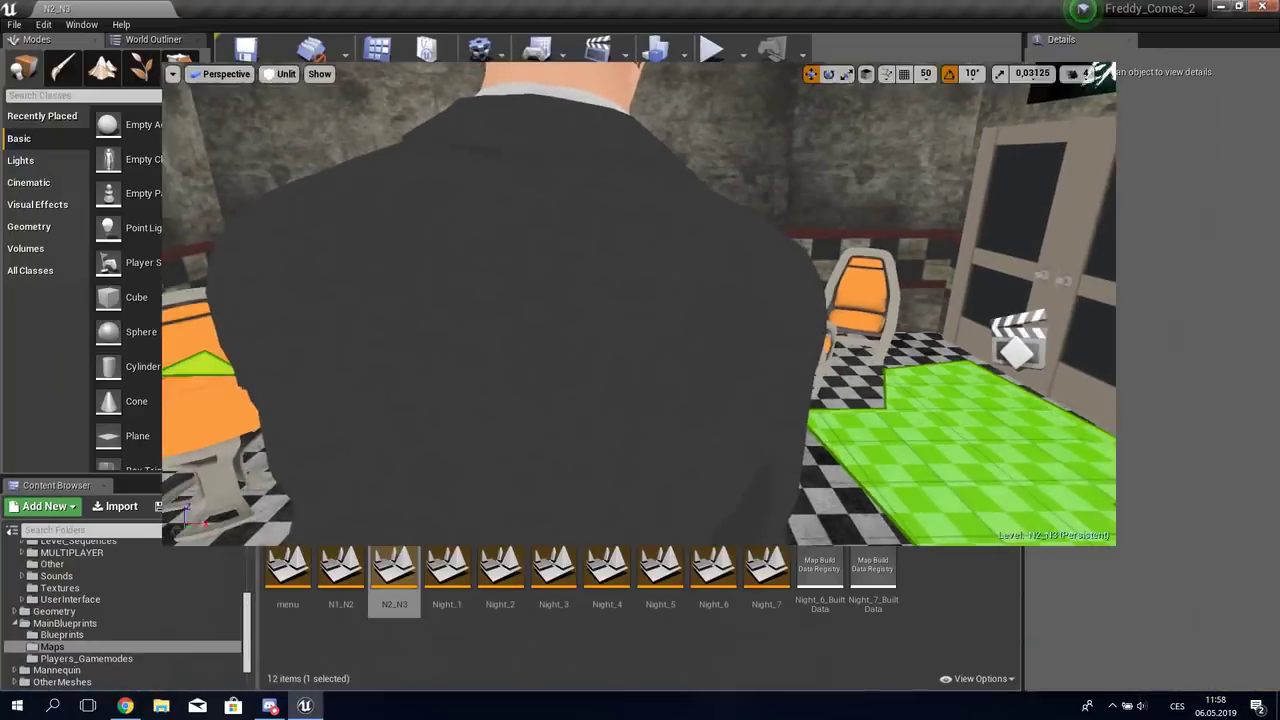
Step: Load the Night_3 map, playtest it, and switch the camera feed to Cam 02
double_click(553, 567)
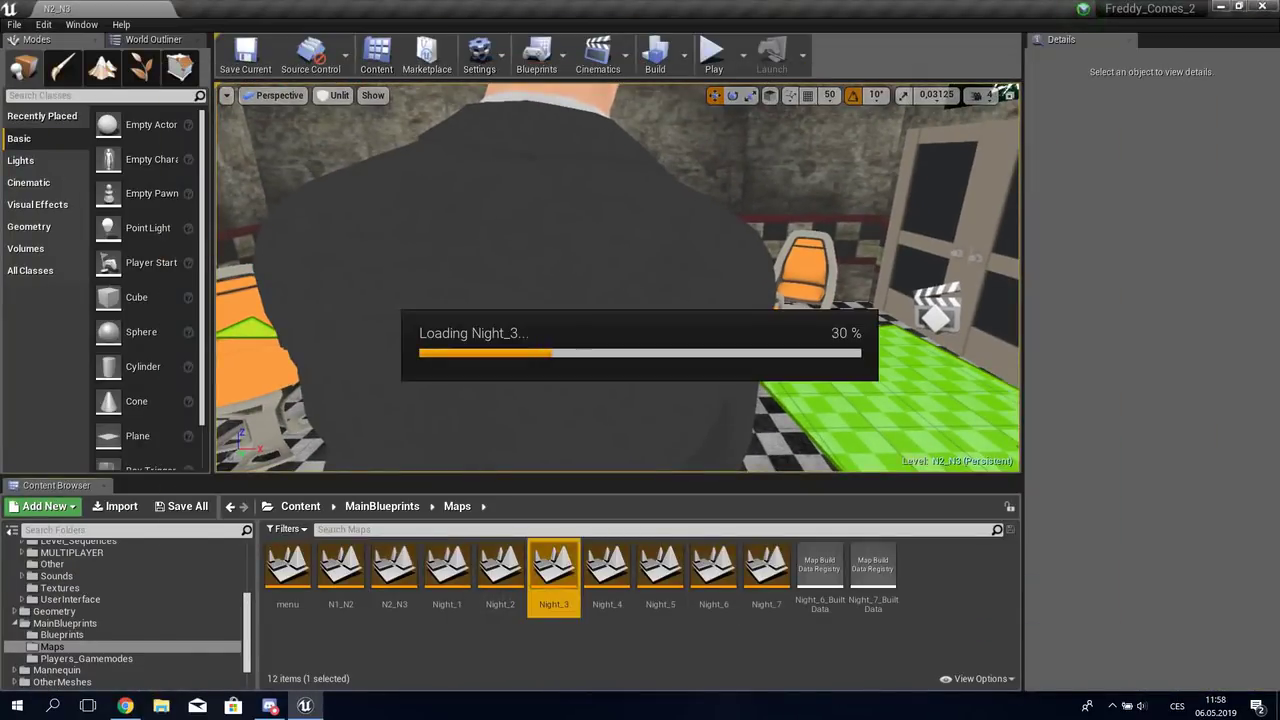
left_click(712, 55)
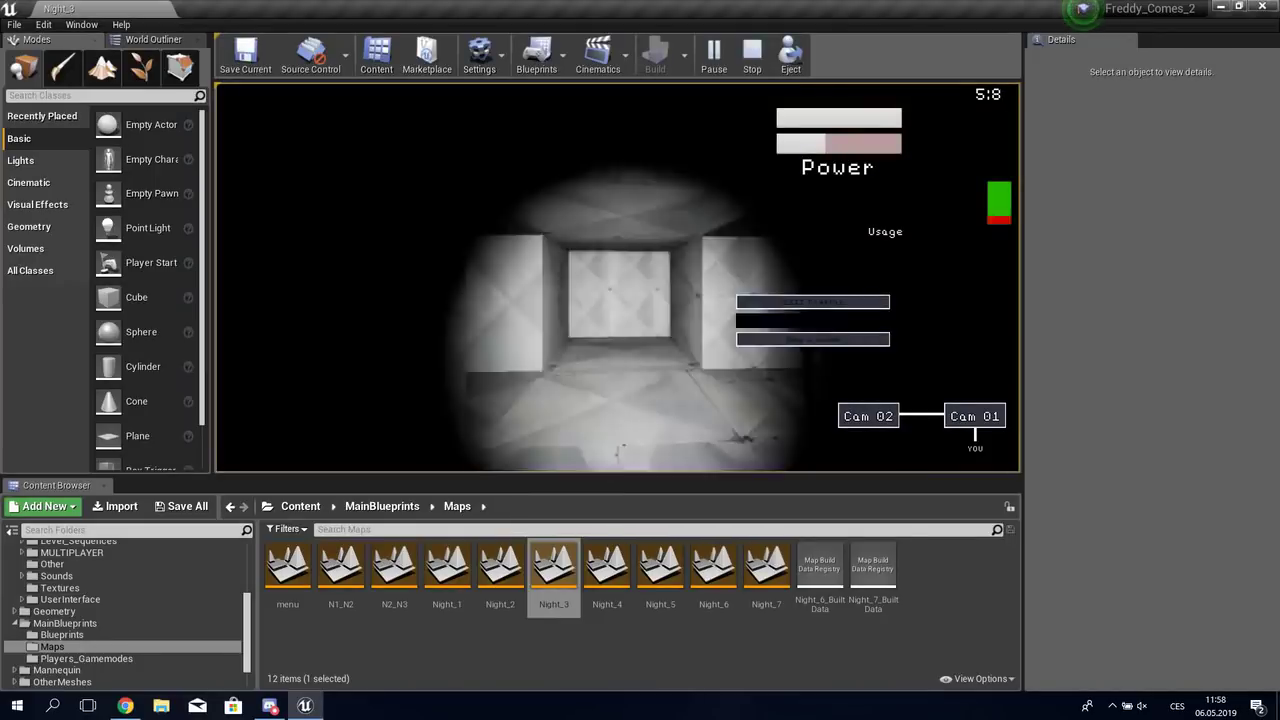
left_click(868, 416)
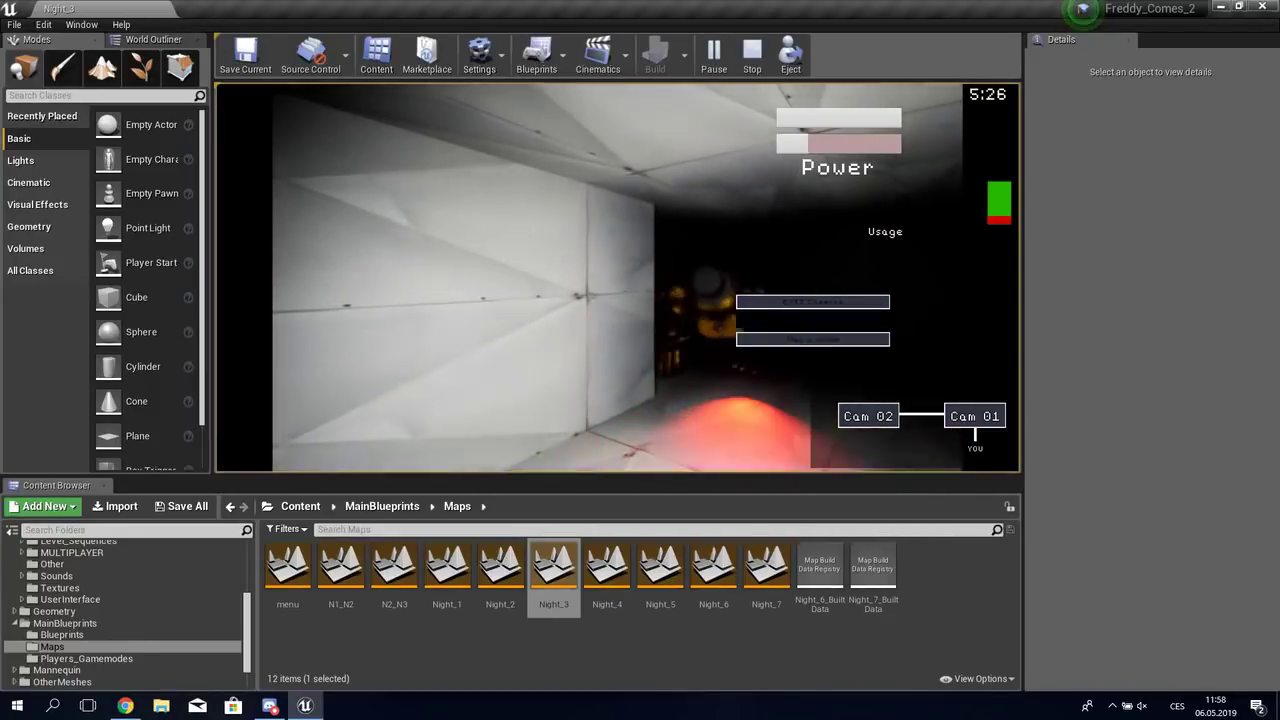
Step: Stop the playtest, select the Bonnie character, and open Bonnie_n3_BP in the Blueprint Editor
key("Escape")
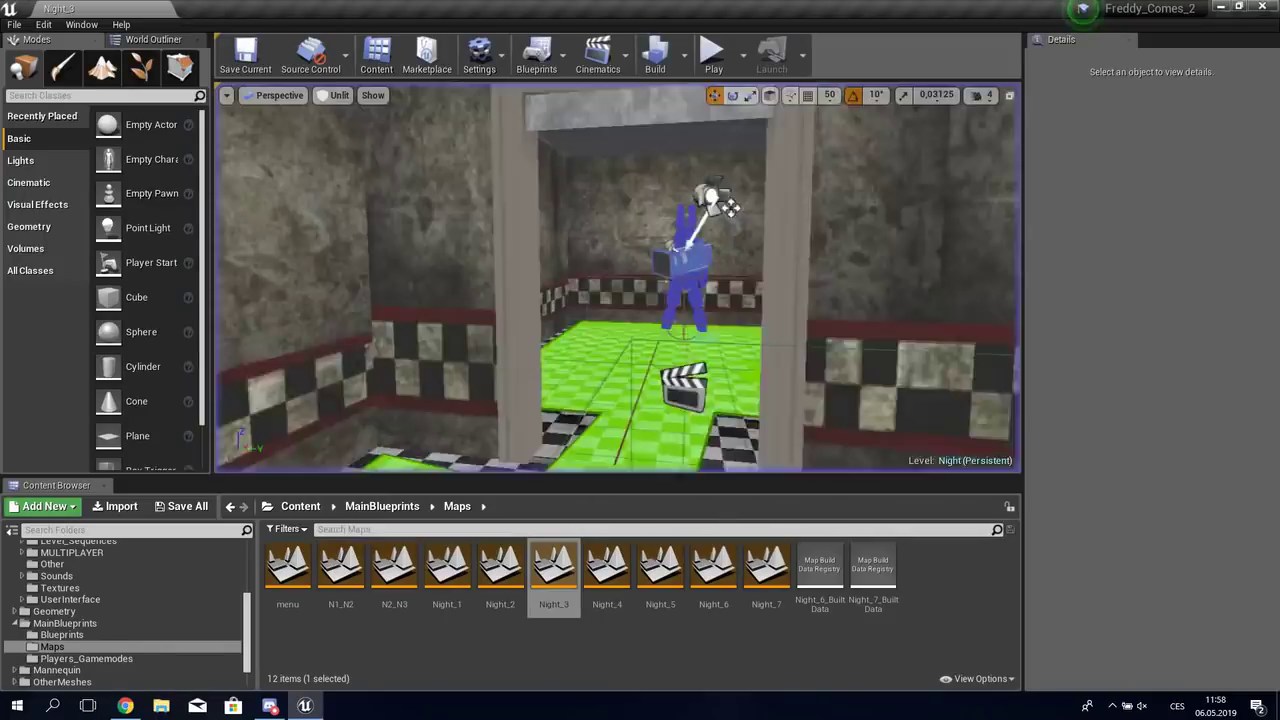
right_click_drag(618, 280, 560, 300)
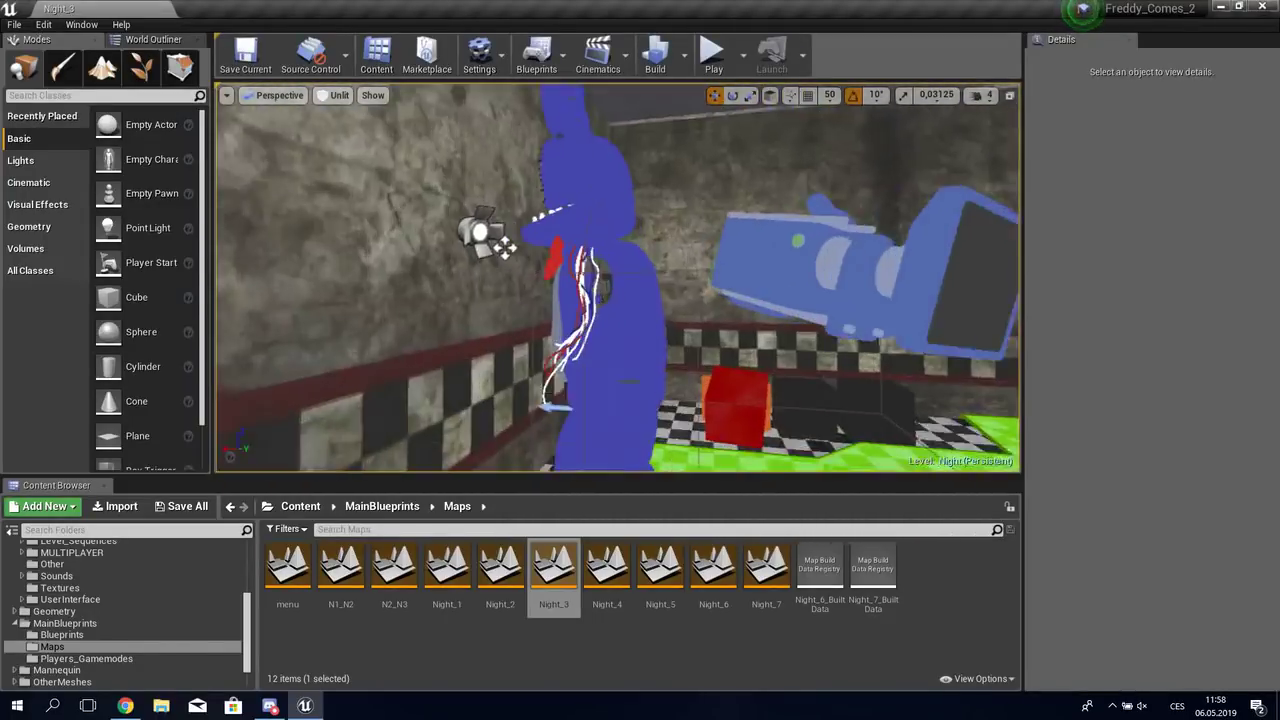
right_click_drag(560, 300, 600, 300)
left_click(600, 330)
left_click(1222, 77)
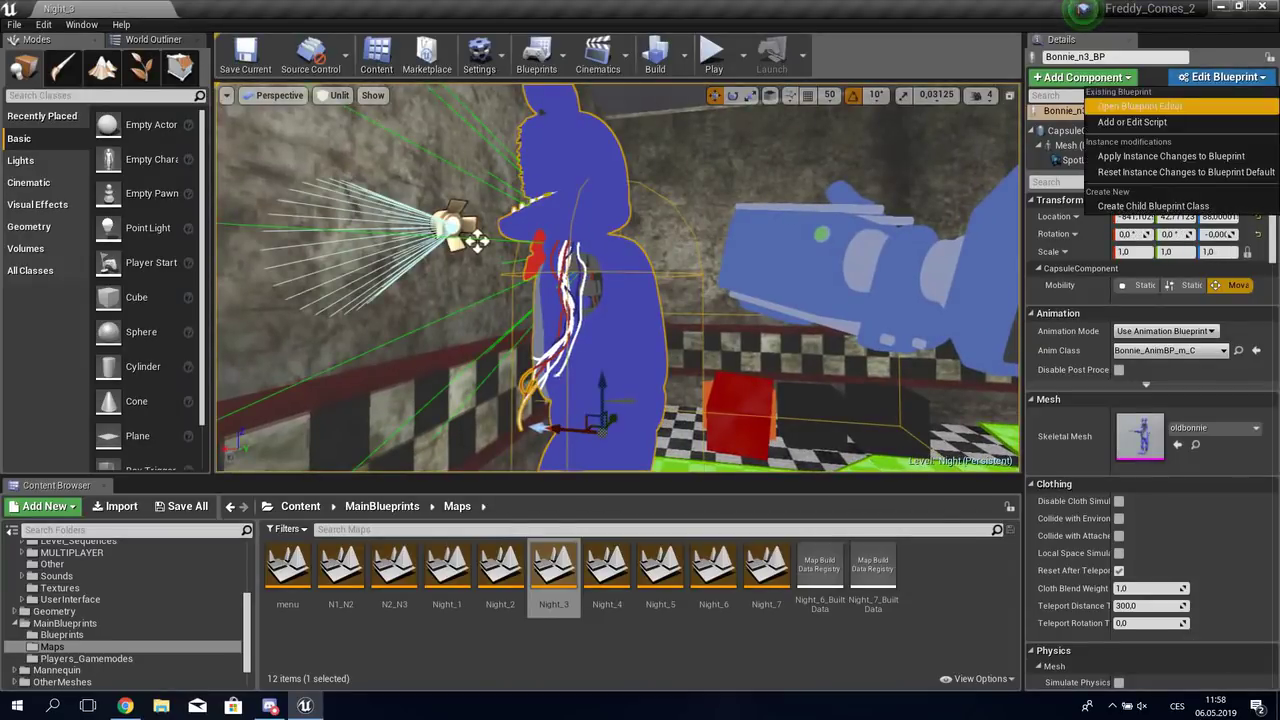
left_click(1110, 106)
Step: Survey the Event Graph chain from Cast To Player_n3 through Play Sound 2D to Open Level
scroll(400, 220, "down", 2)
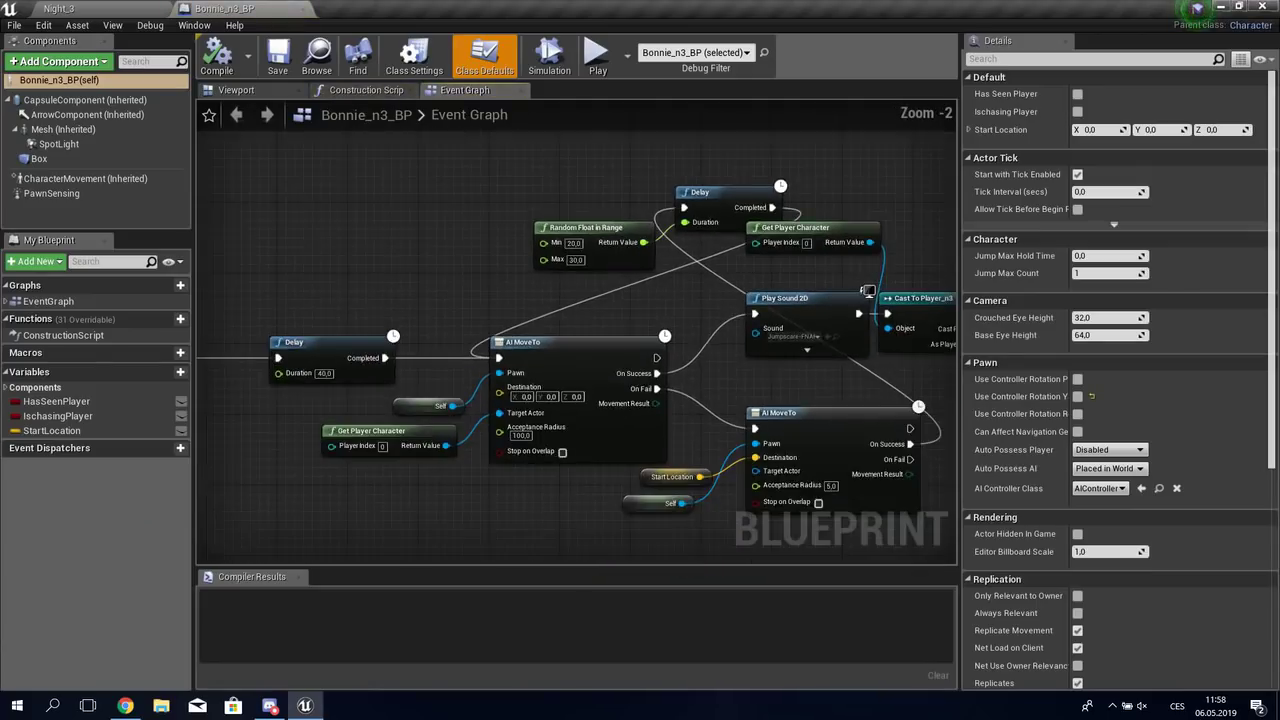
right_click_drag(400, 220, 544, 131)
right_click_drag(711, 309, 533, 400)
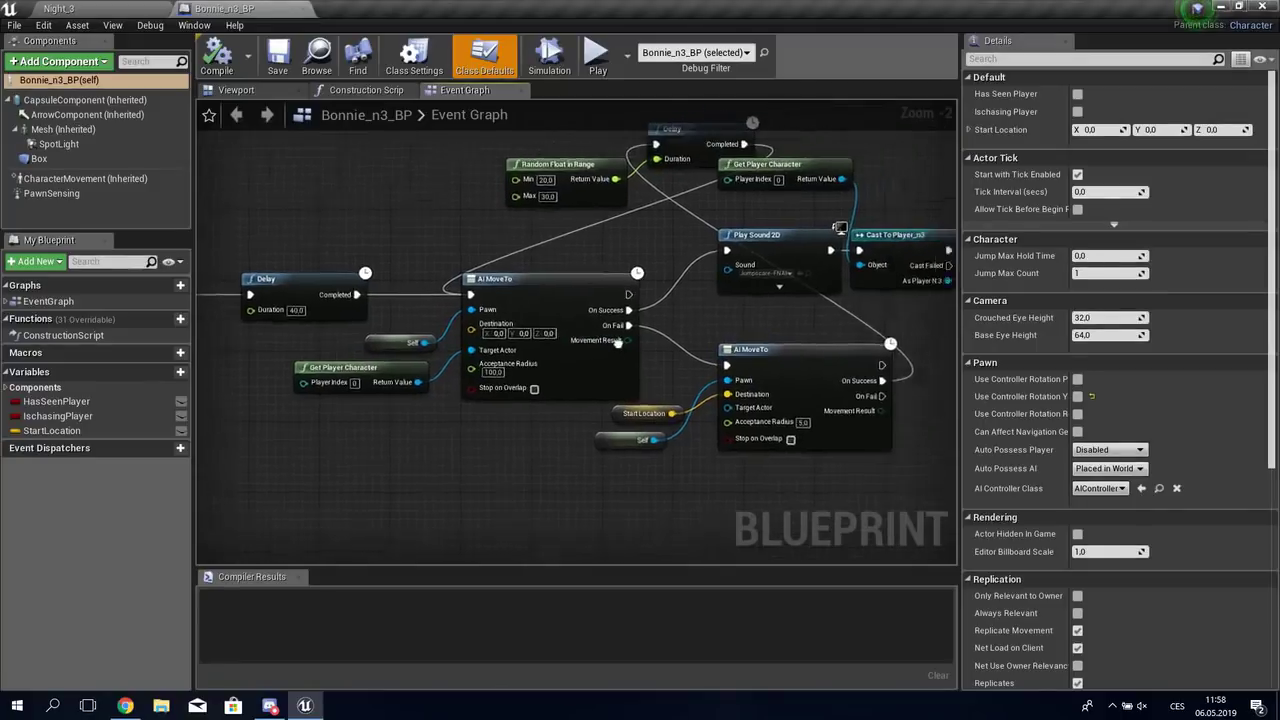
right_click_drag(645, 281, 489, 321)
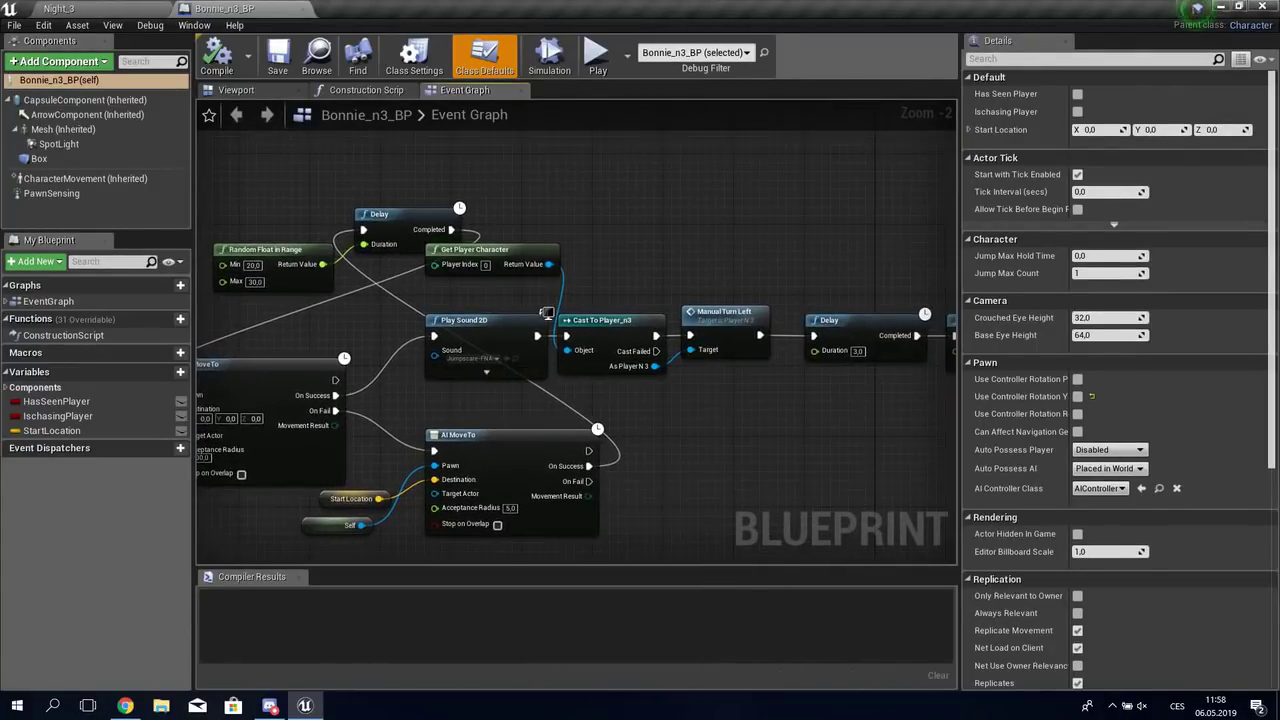
right_click_drag(597, 327, 325, 327)
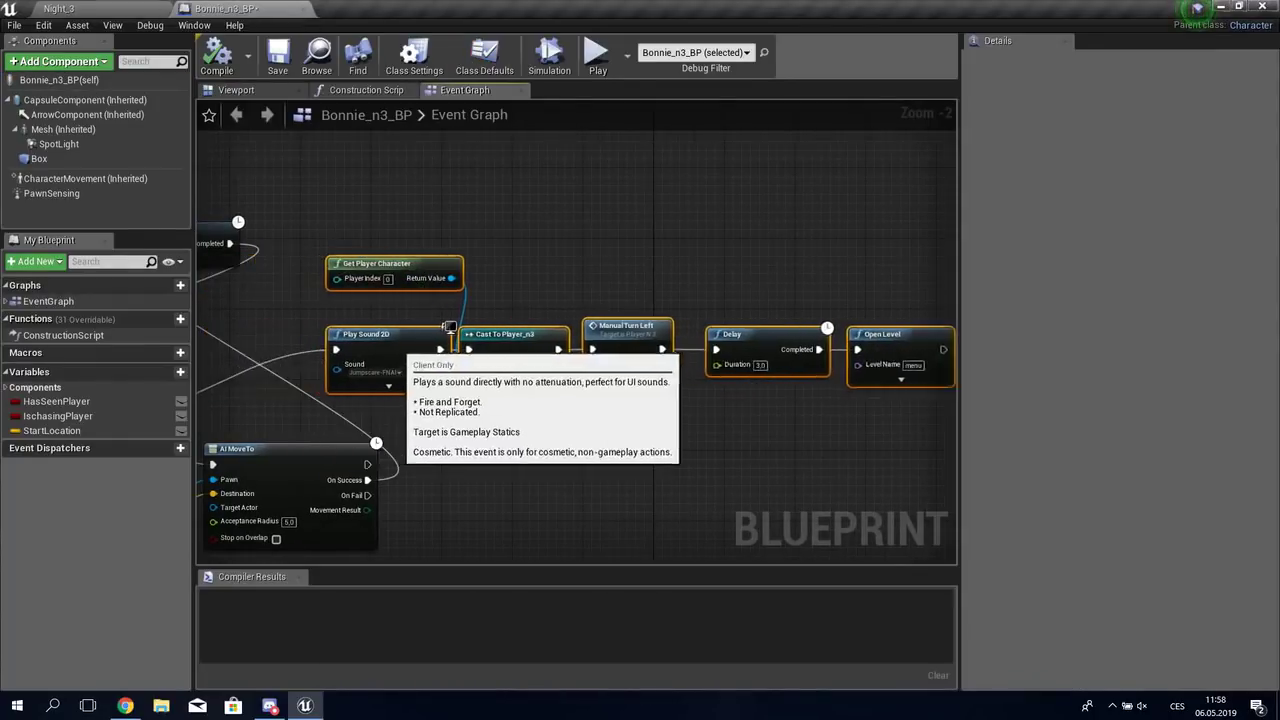
mouse_move(325, 327)
right_mouse_down()
mouse_move(893, 304)
mouse_move(1019, 281)
right_mouse_up()
scroll(893, 304, "up", 2)
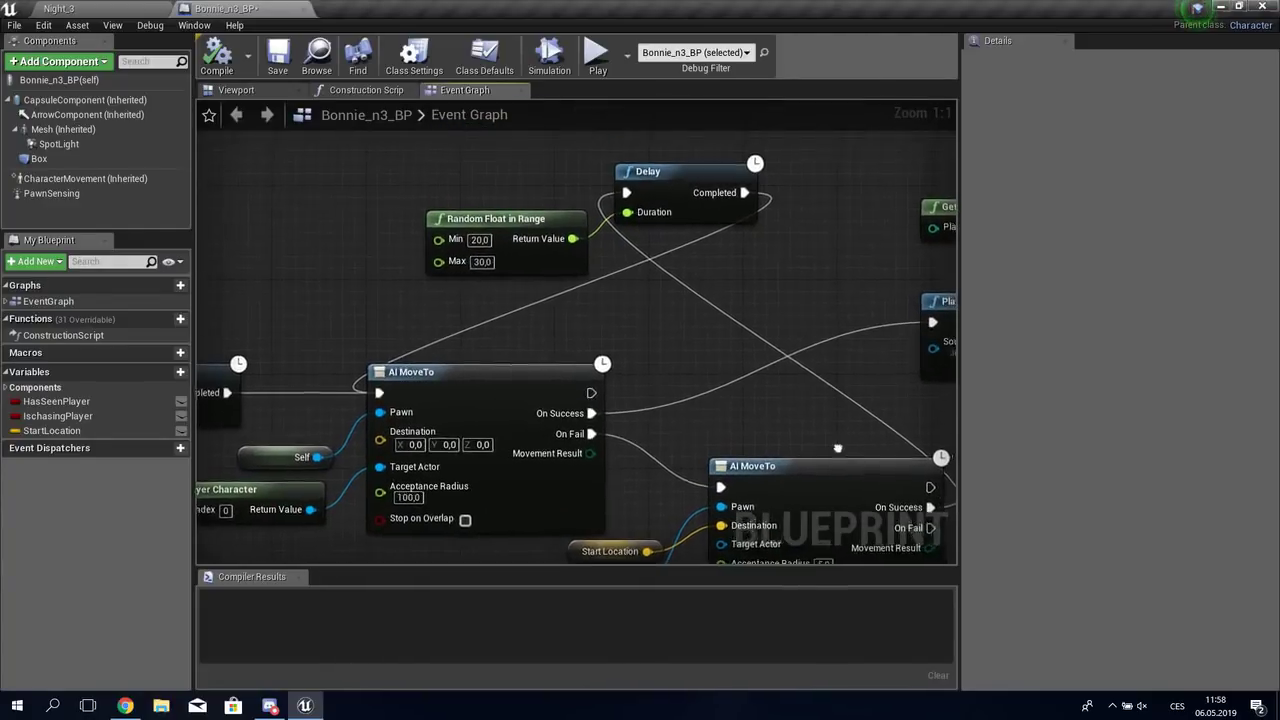
right_click_drag(576, 330, 626, 413)
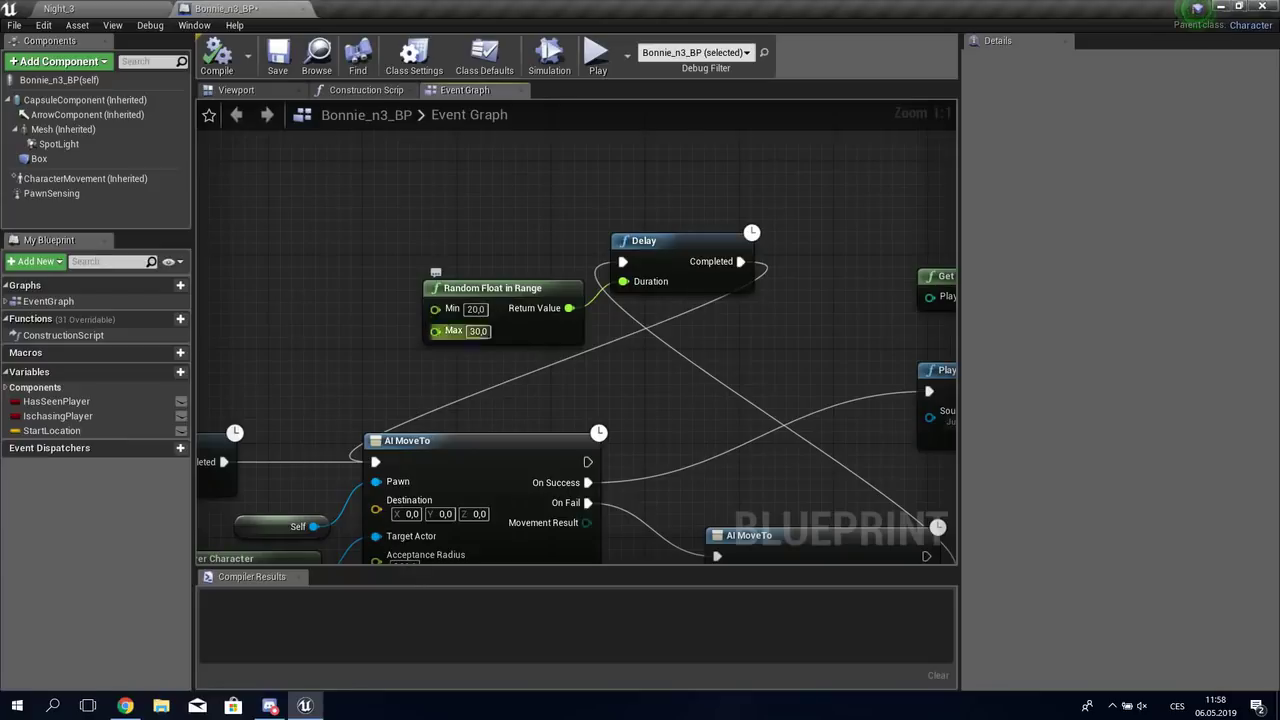
right_click_drag(588, 481, 529, 380)
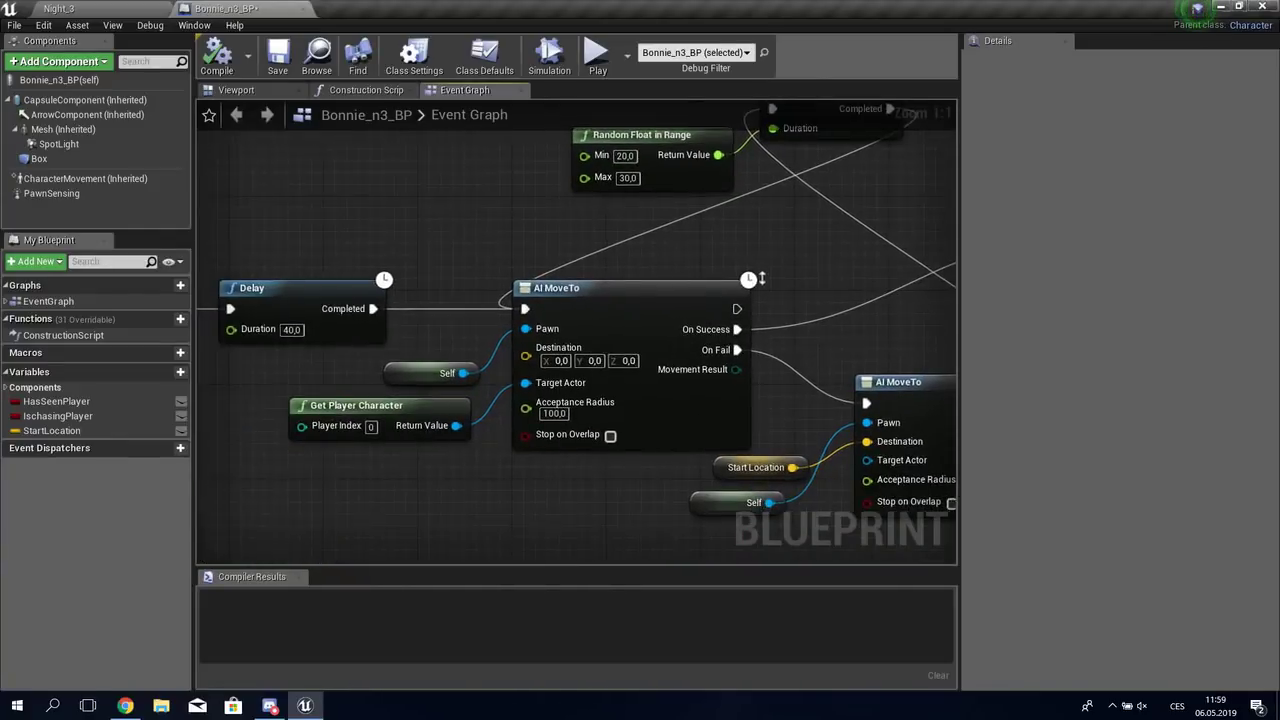
Step: Wire AI MoveTo's On Success to Play Sound 2D and compile Bonnie_n3_BP
mouse_move(529, 380)
left_mouse_down()
mouse_move(786, 347)
mouse_move(871, 290)
left_mouse_up()
right_click_drag(871, 290, 438, 391)
right_click(325, 152)
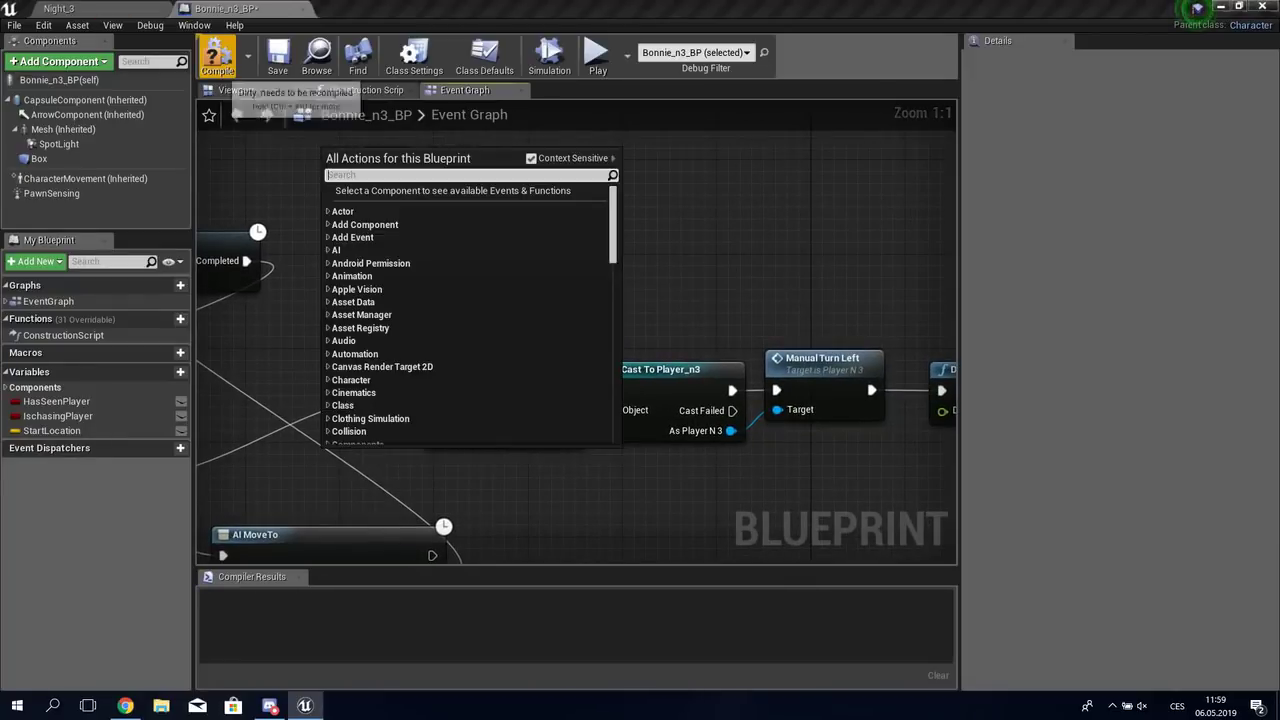
left_click(218, 58)
right_click_drag(795, 290, 269, 268)
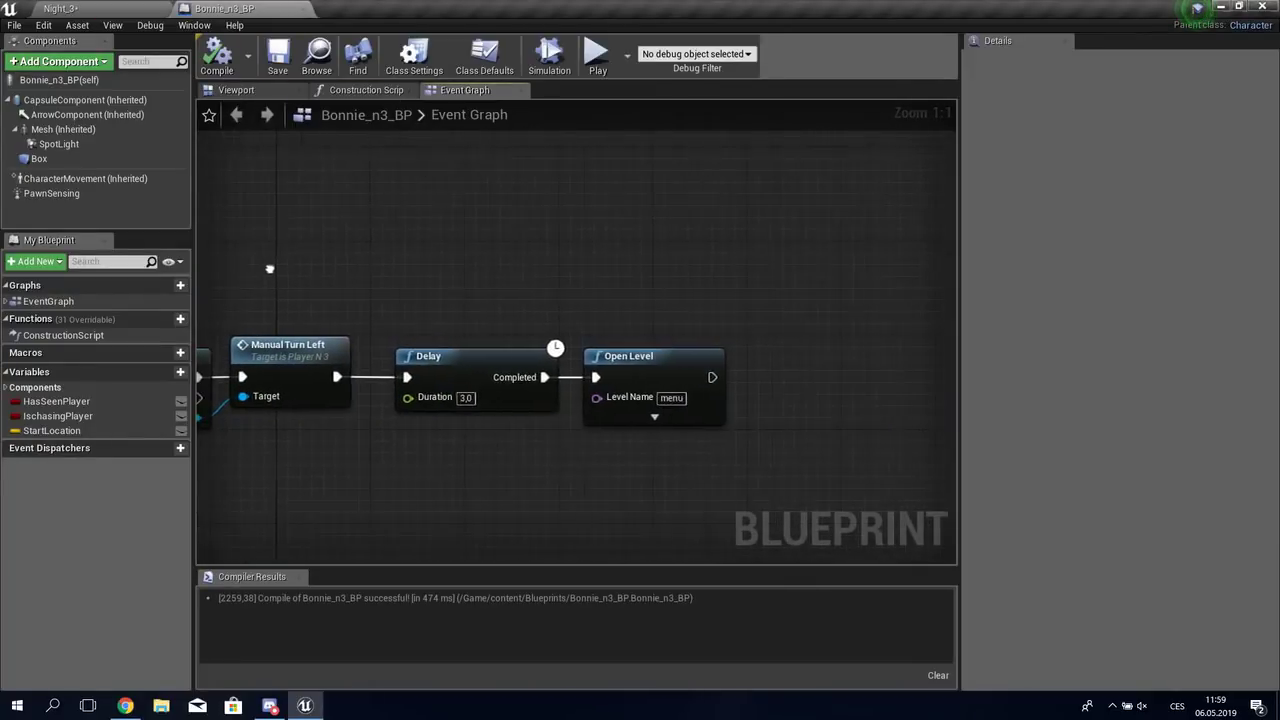
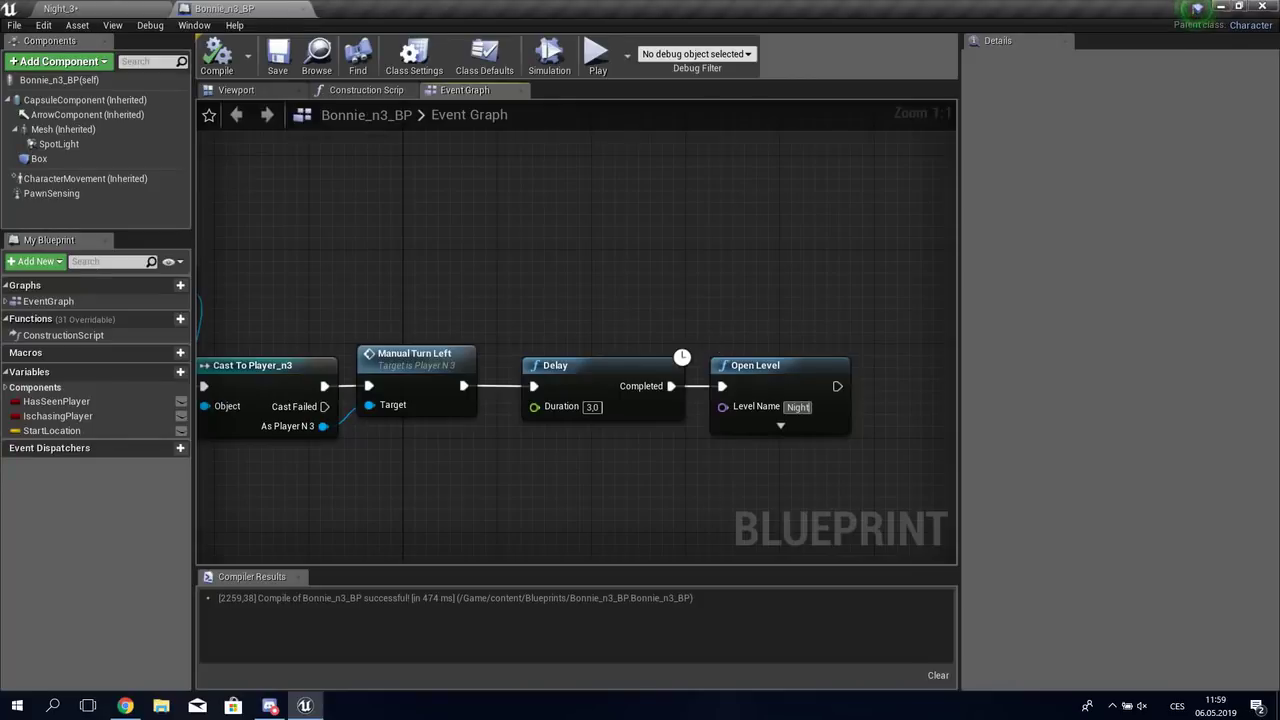
Step: Set Bonnie_n3_BP's Open Level node to Night_3, save the blueprint and close it
key("ctrl+Tab")
left_click(215, 8)
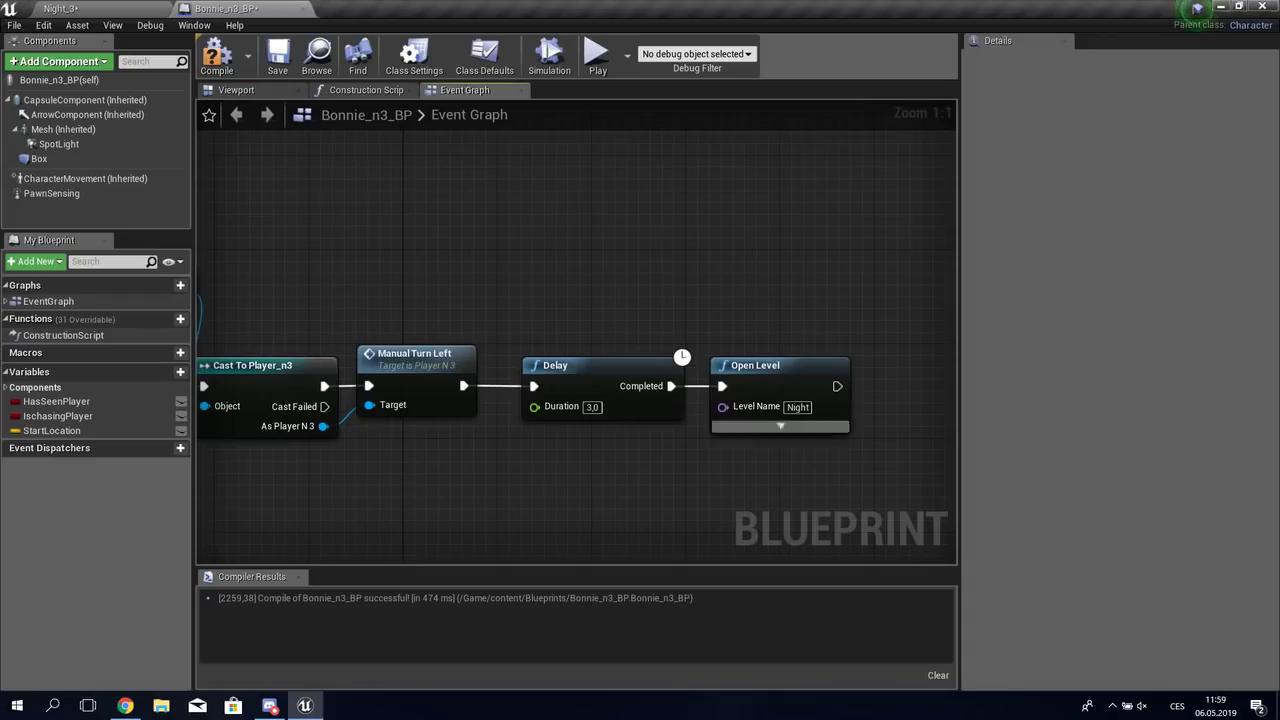
left_click(798, 407)
type("_3")
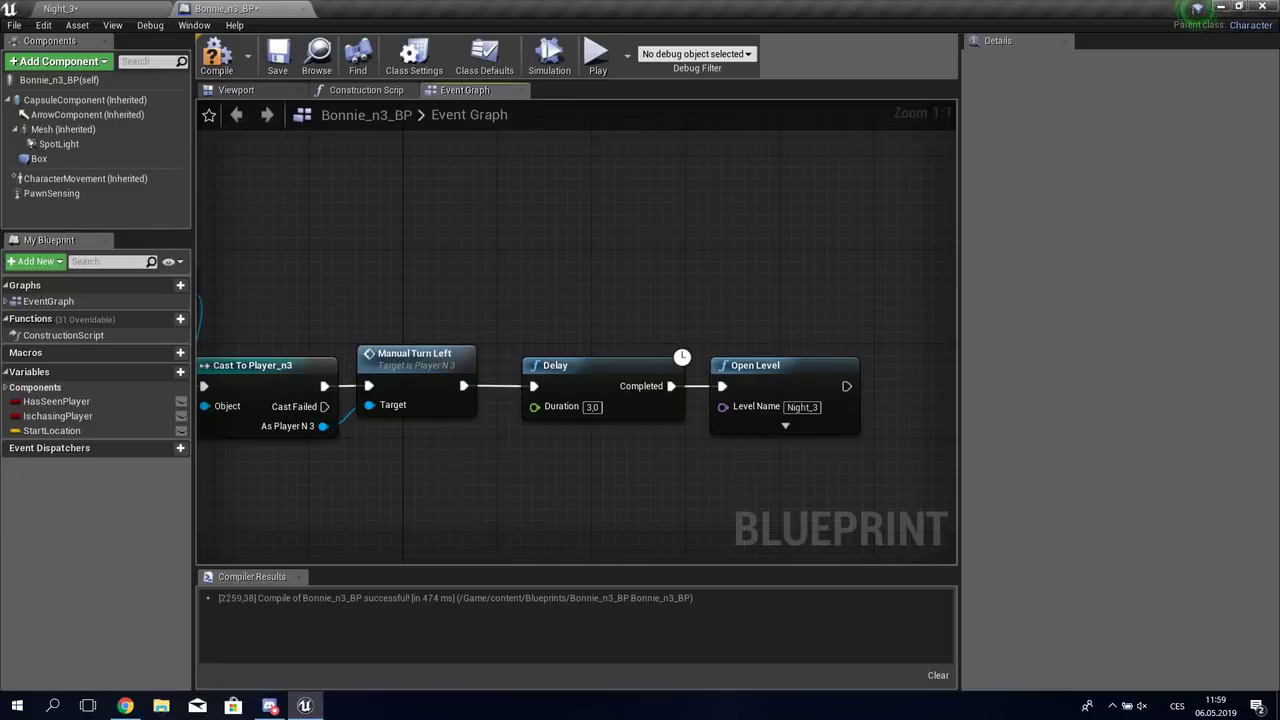
scroll(541, 303, "down", 2)
scroll(541, 303, "down", 2)
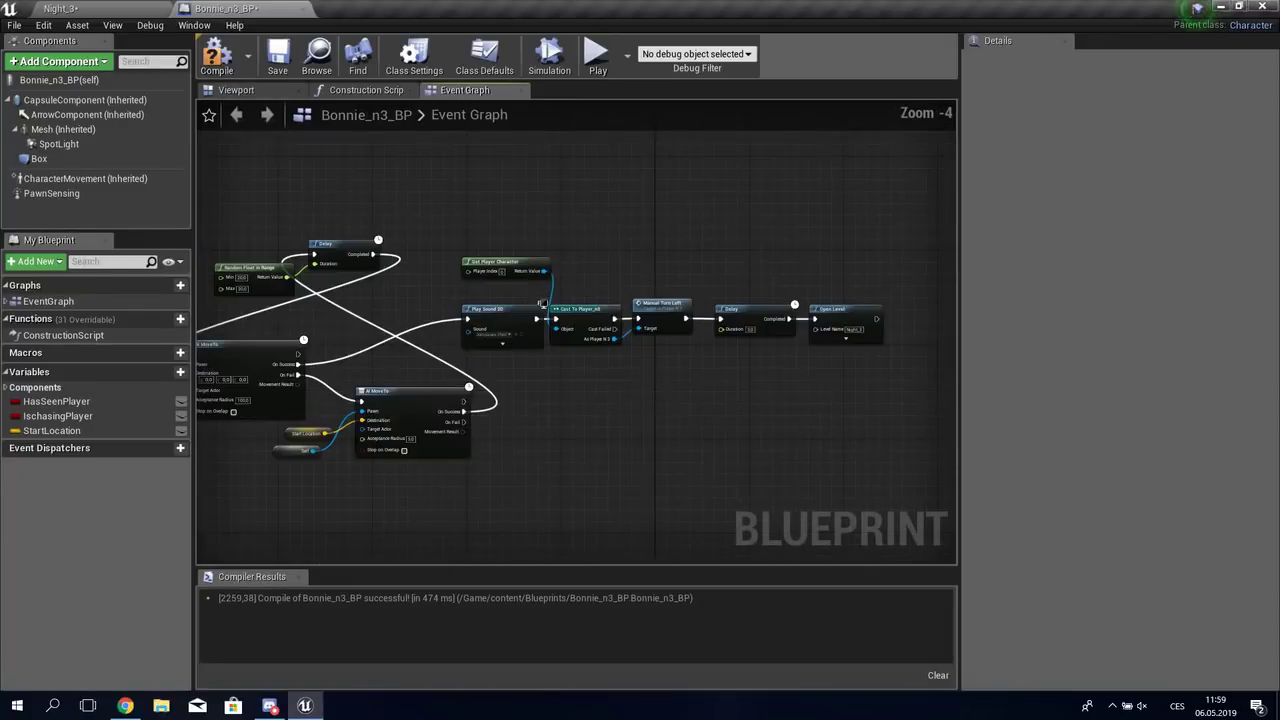
key("ctrl+s")
mouse_move(541, 303)
right_mouse_down()
mouse_move(709, 310)
mouse_move(683, 304)
right_mouse_up()
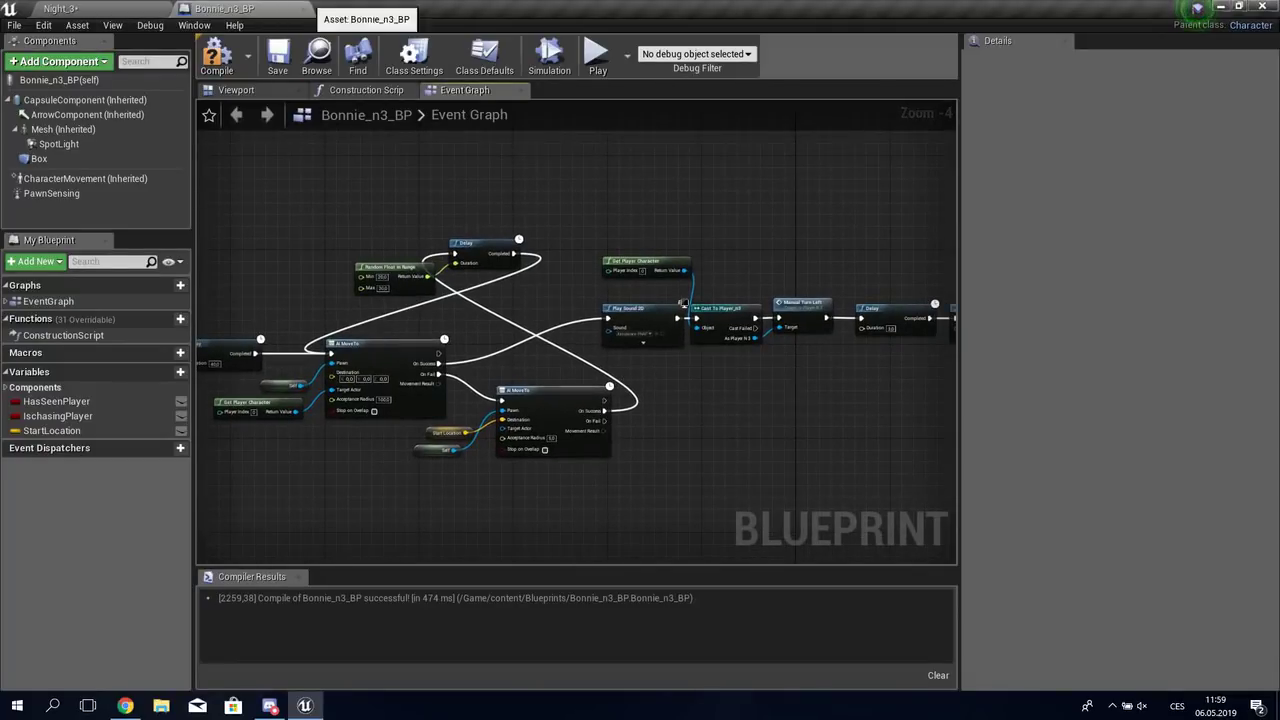
left_click(303, 9)
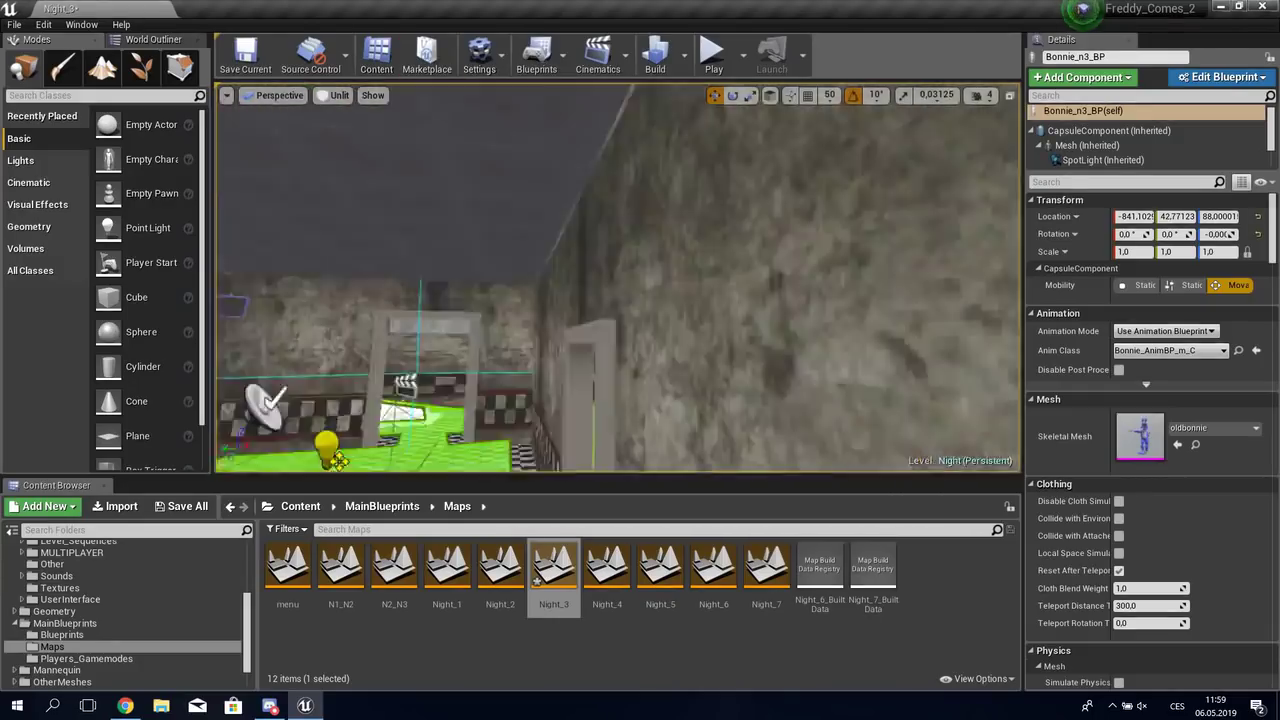
right_click_drag(618, 278, 600, 270)
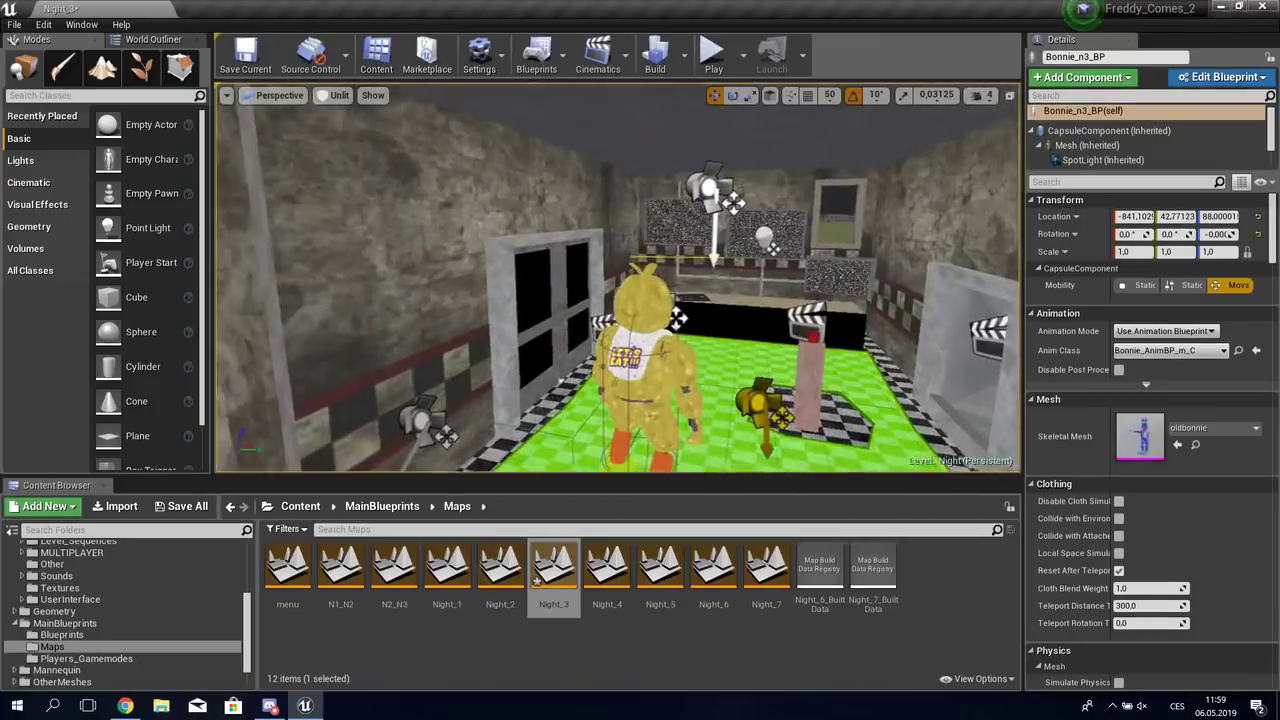
left_click(630, 360)
left_click(1222, 77)
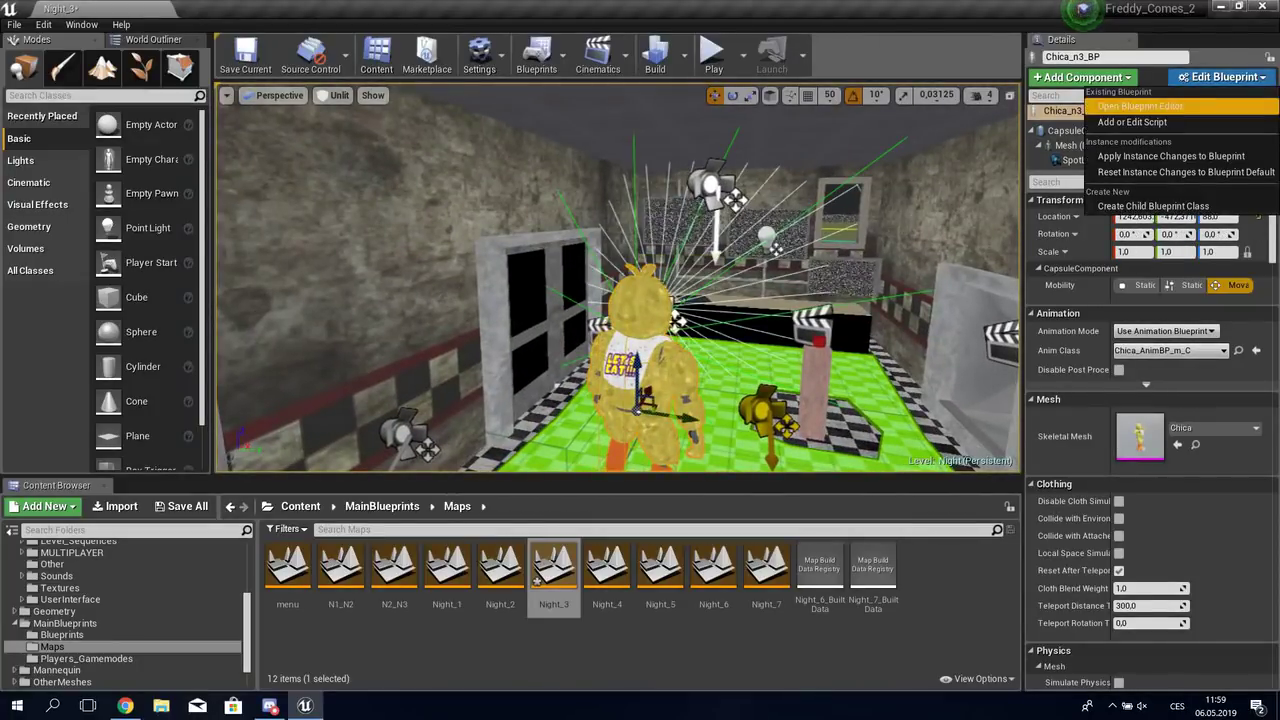
left_click(1140, 106)
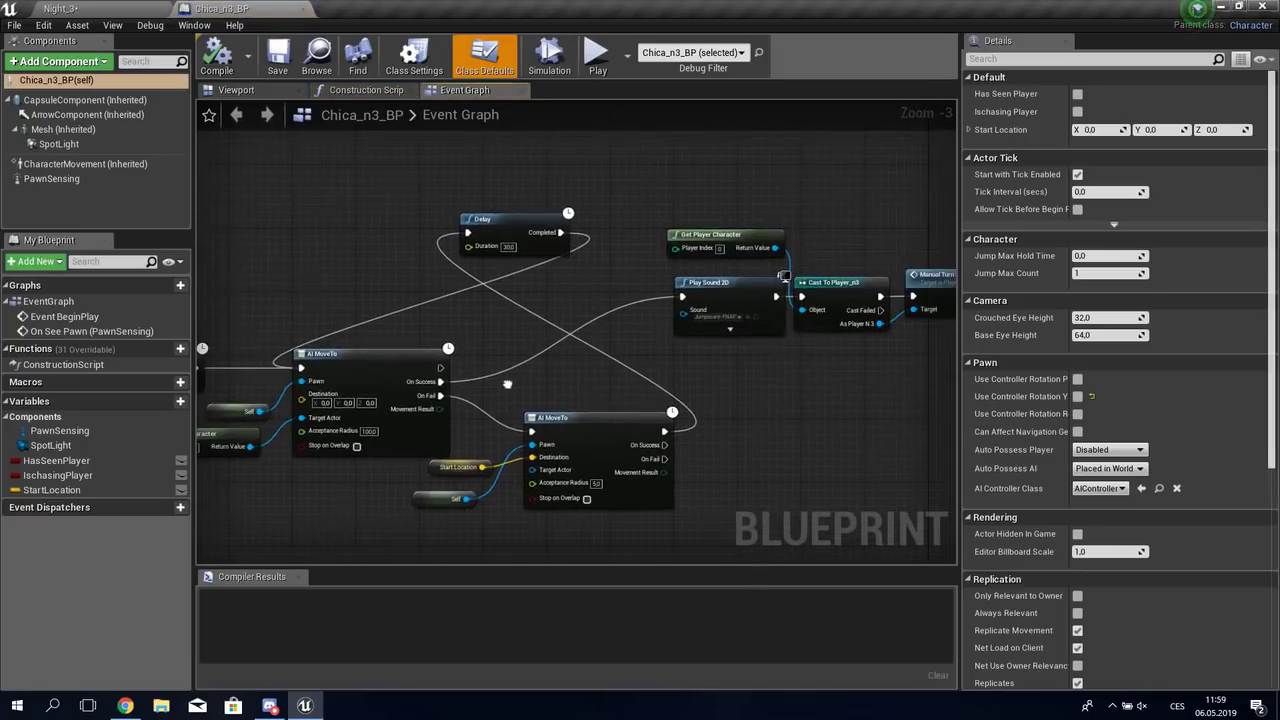
right_click_drag(506, 384, 508, 385)
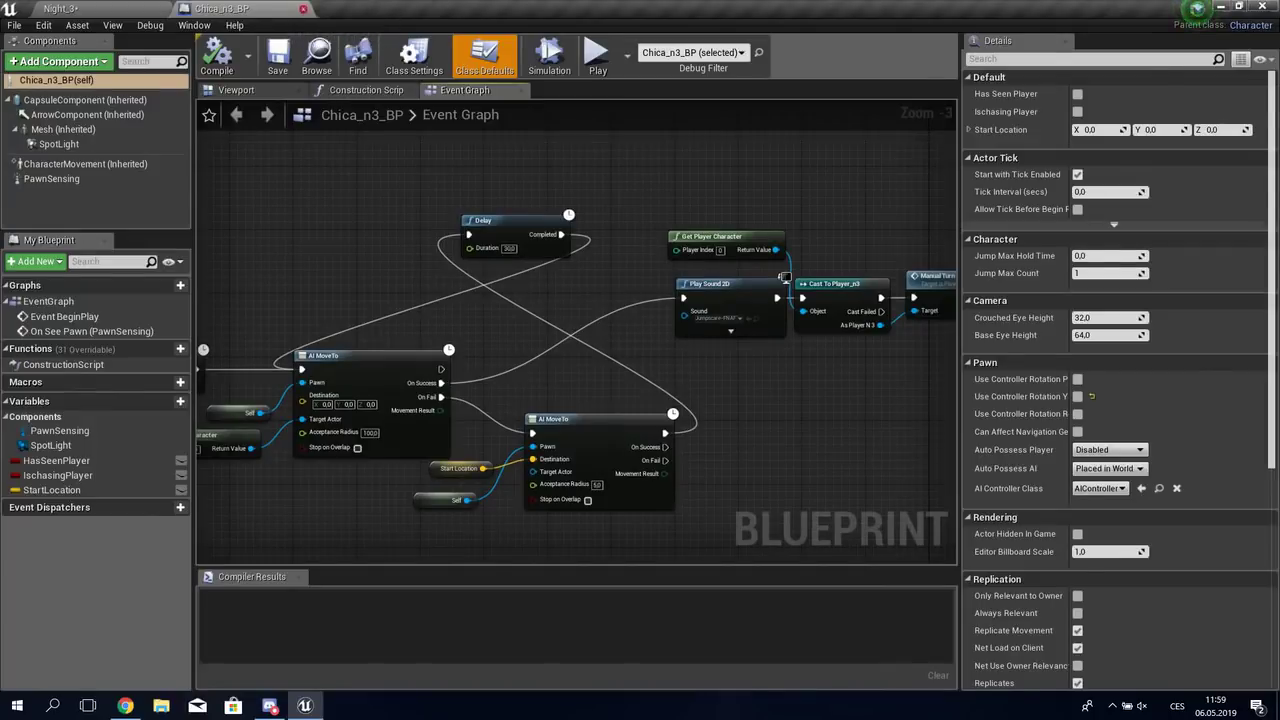
left_click(70, 8)
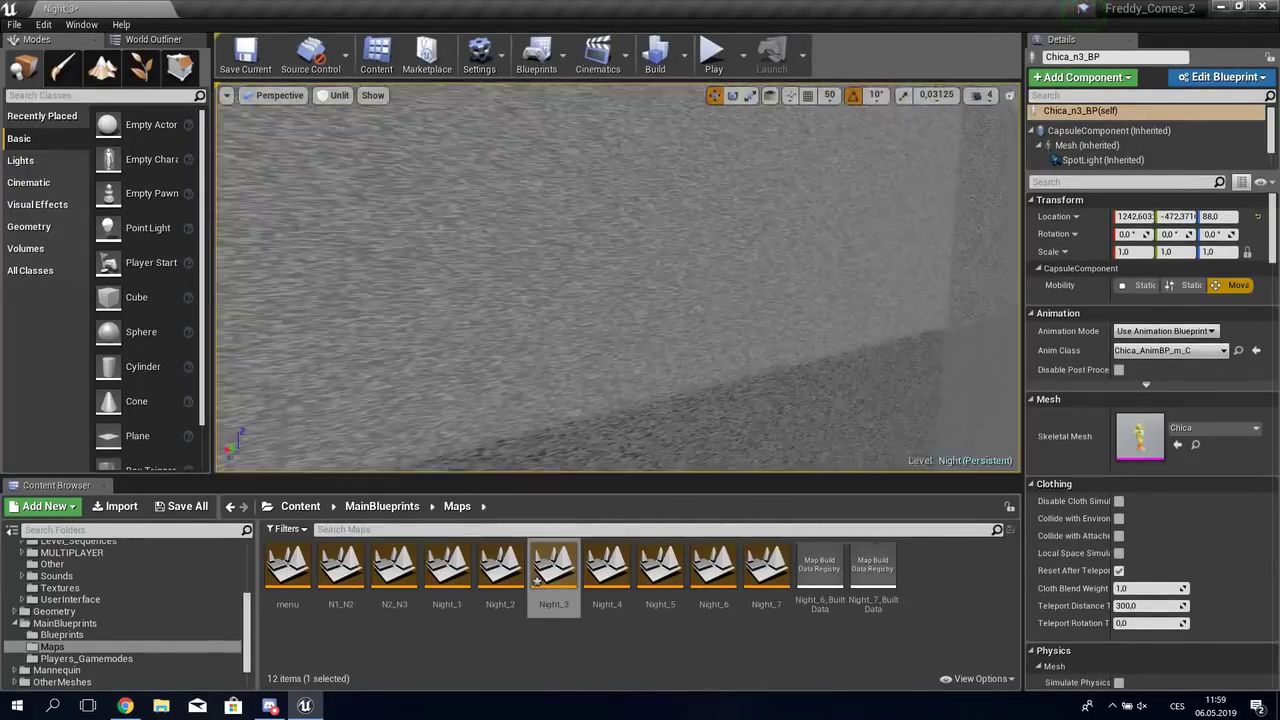
Step: Fly through the checkered and grey Night_3 corridors to the crawling Fredbear enemy and select it
right_click_drag(618, 280, 618, 280)
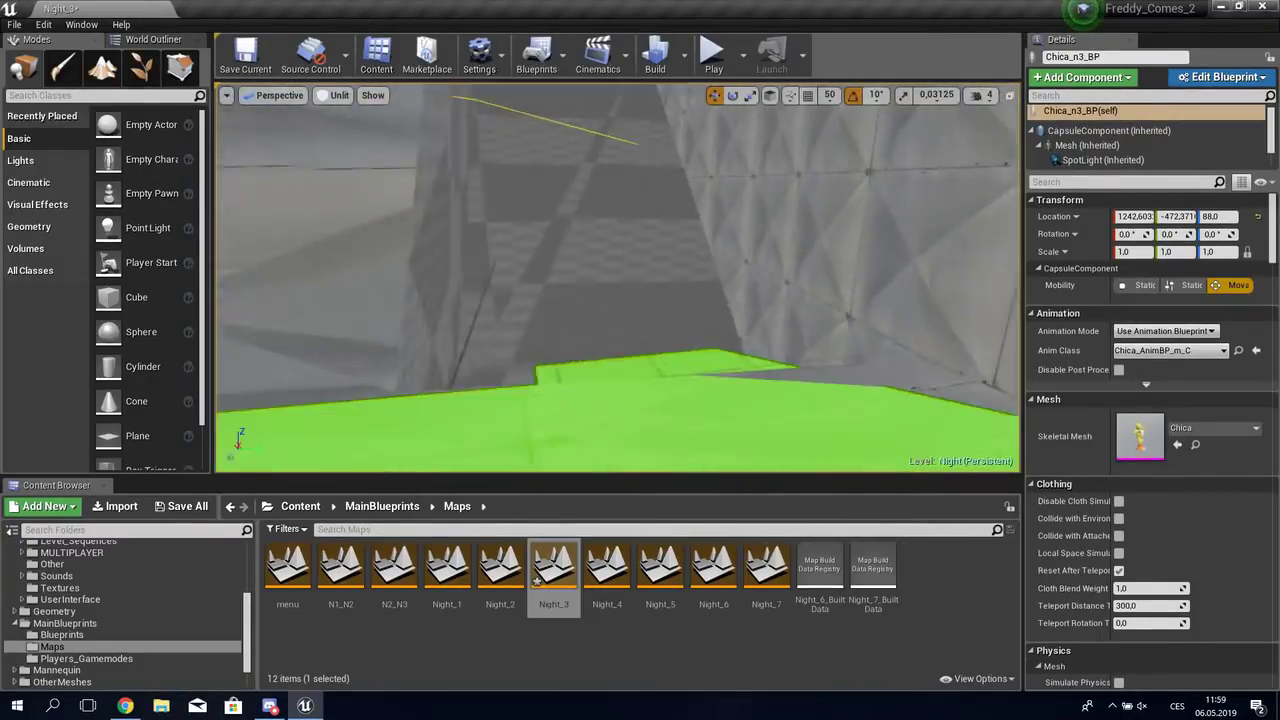
right_click_drag(618, 280, 618, 280)
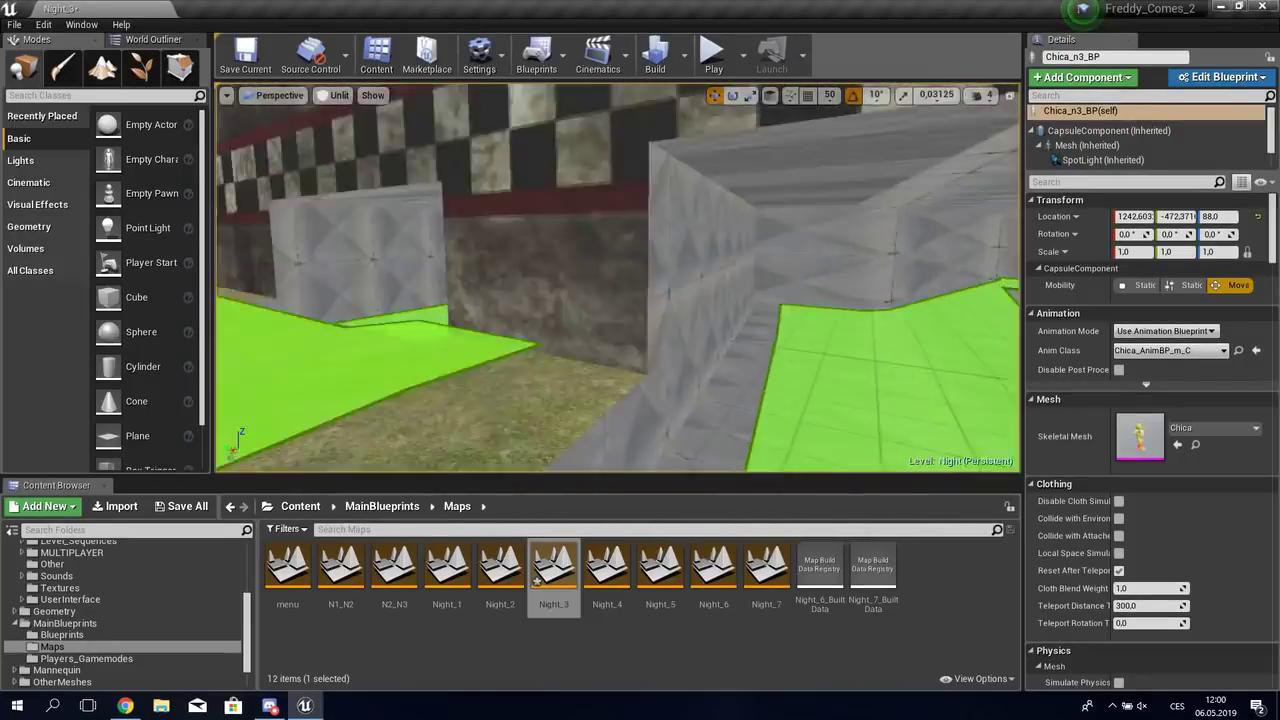
key("w")
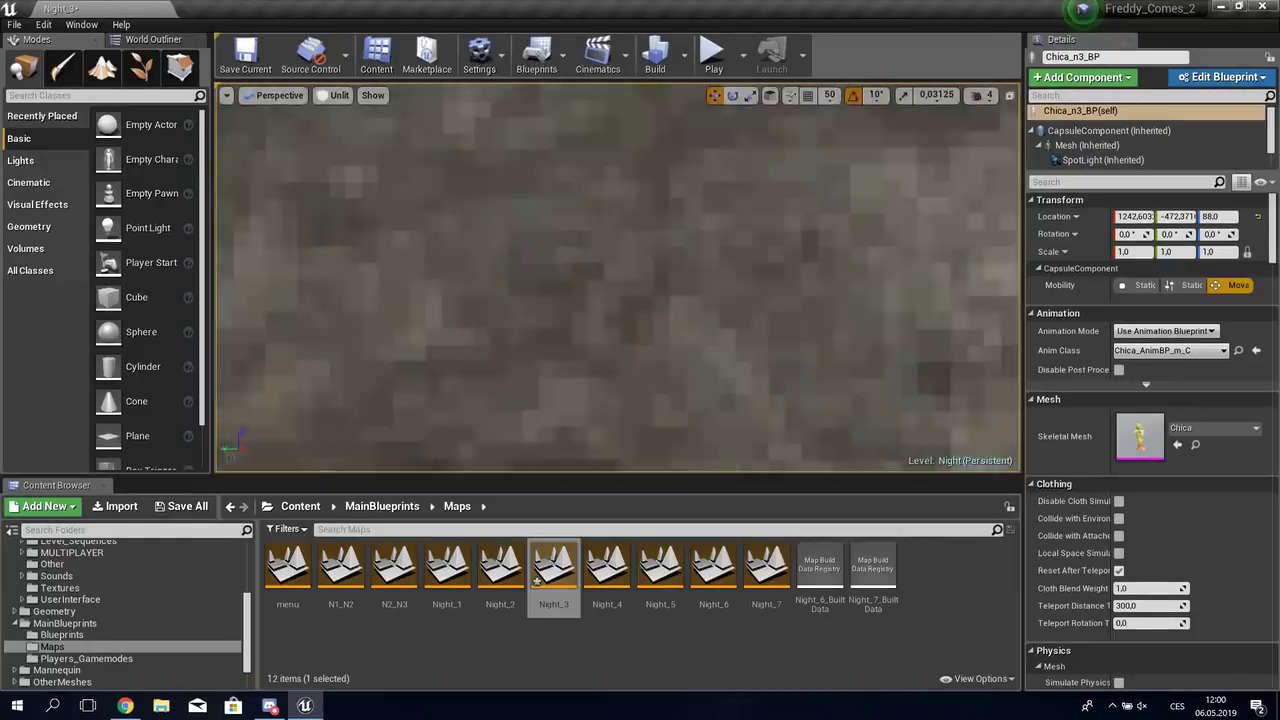
key("s")
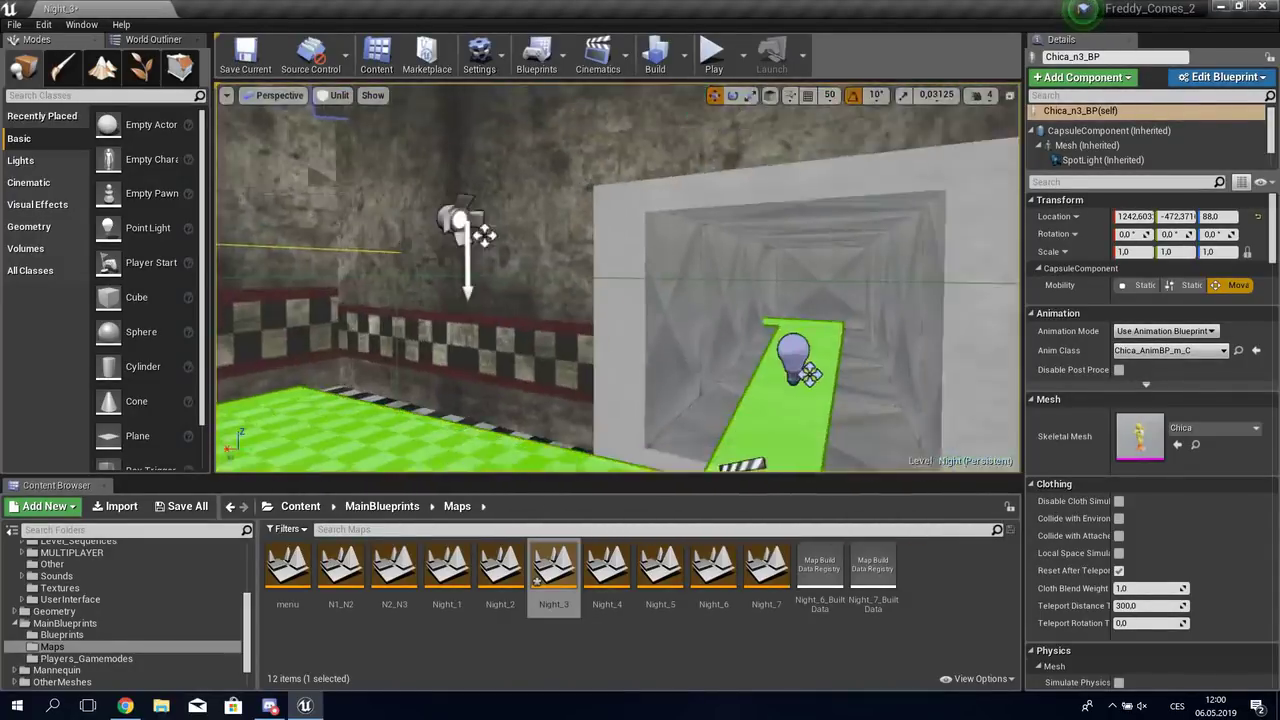
scroll(618, 278, "down", 5)
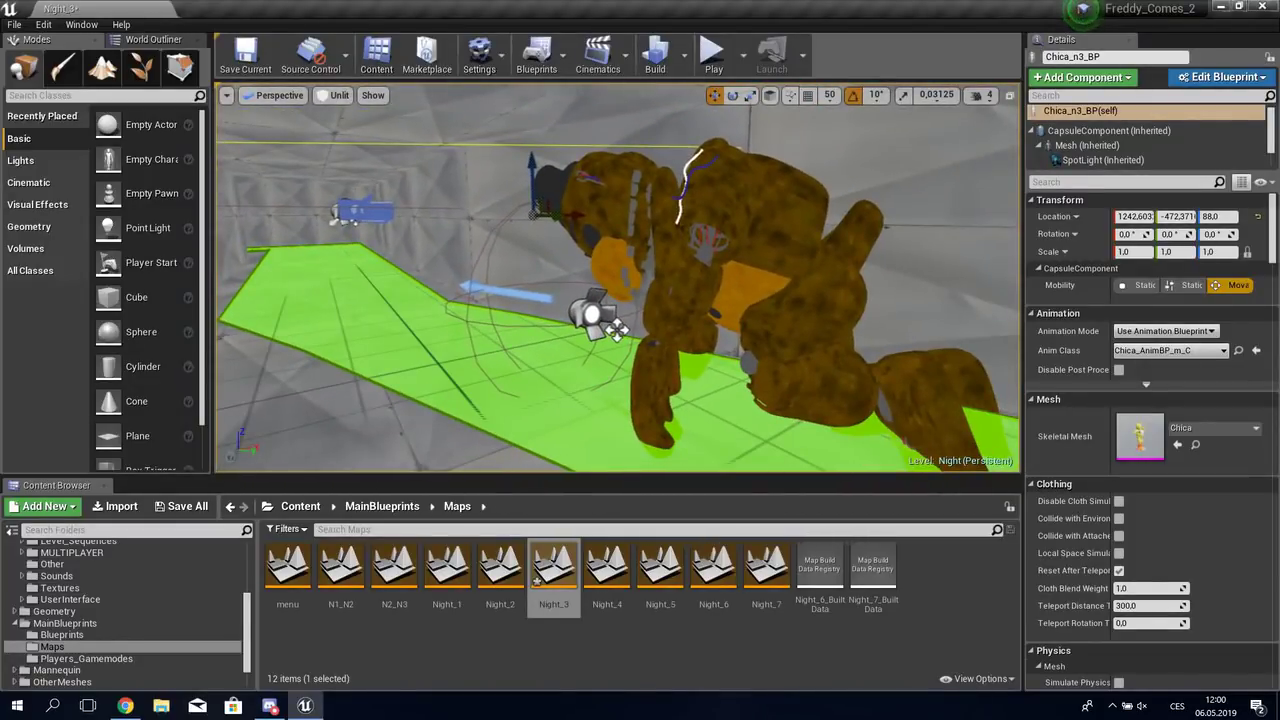
right_click_drag(617, 330, 617, 330)
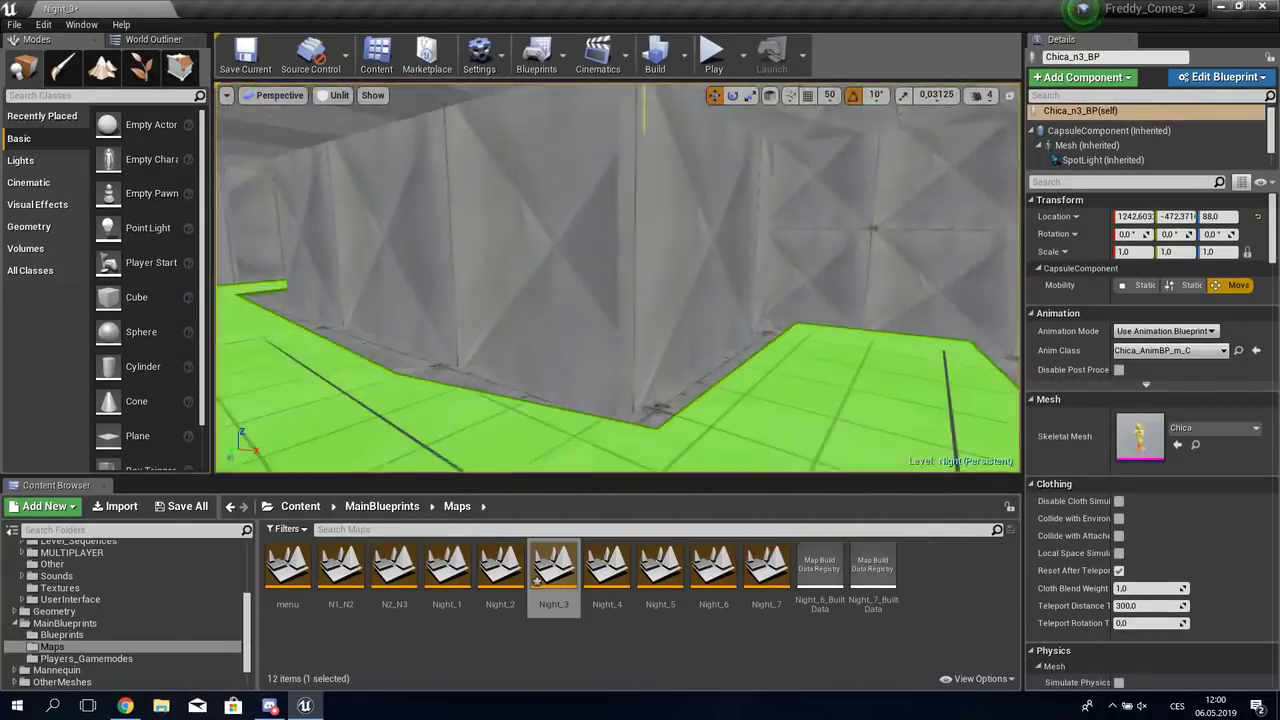
right_click_drag(745, 347, 745, 347)
left_click(745, 347)
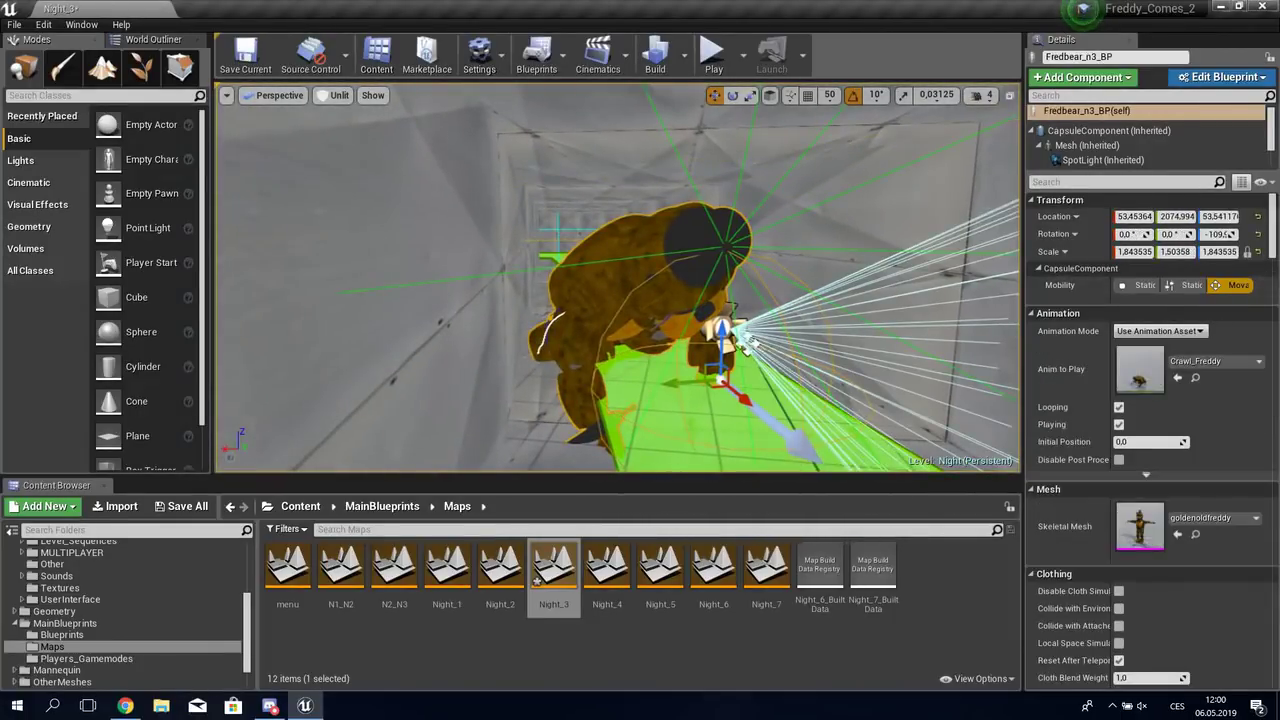
Step: In Fredbear_n3_BP, change the Open Level node's Level Name from menu to Night_3
left_click(1222, 77)
left_click(1140, 105)
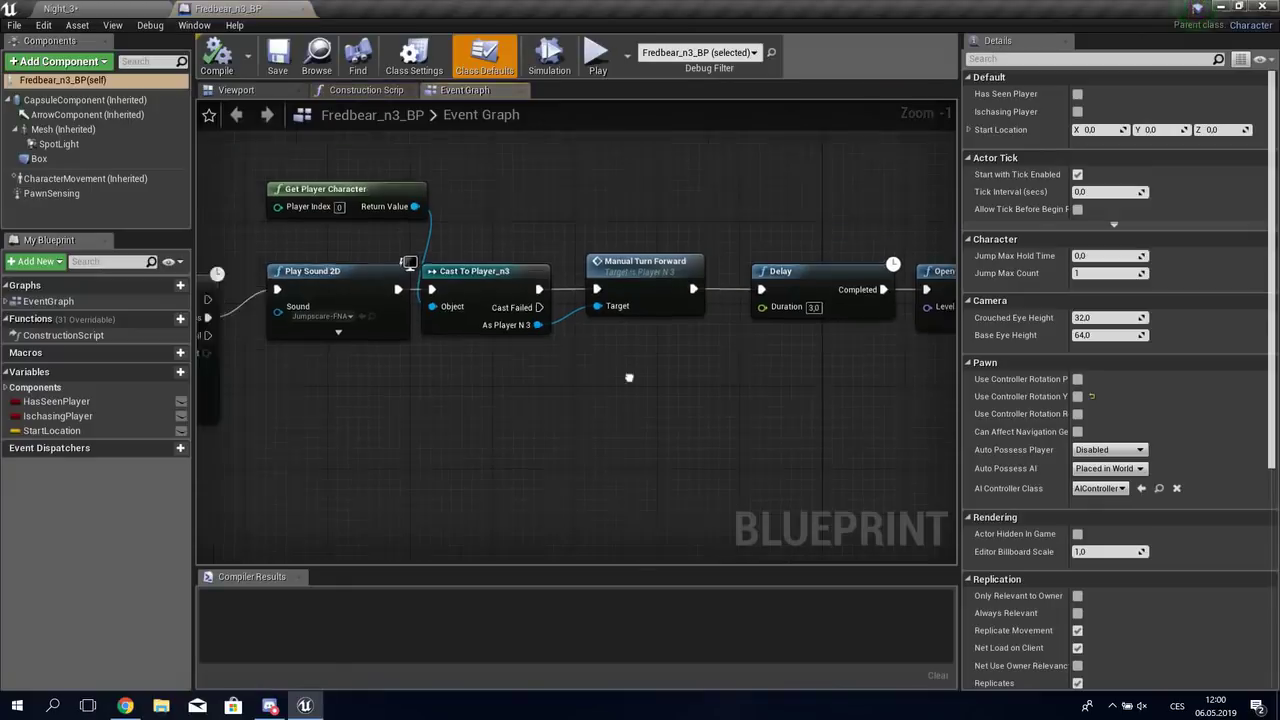
scroll(500, 460, "up", 4)
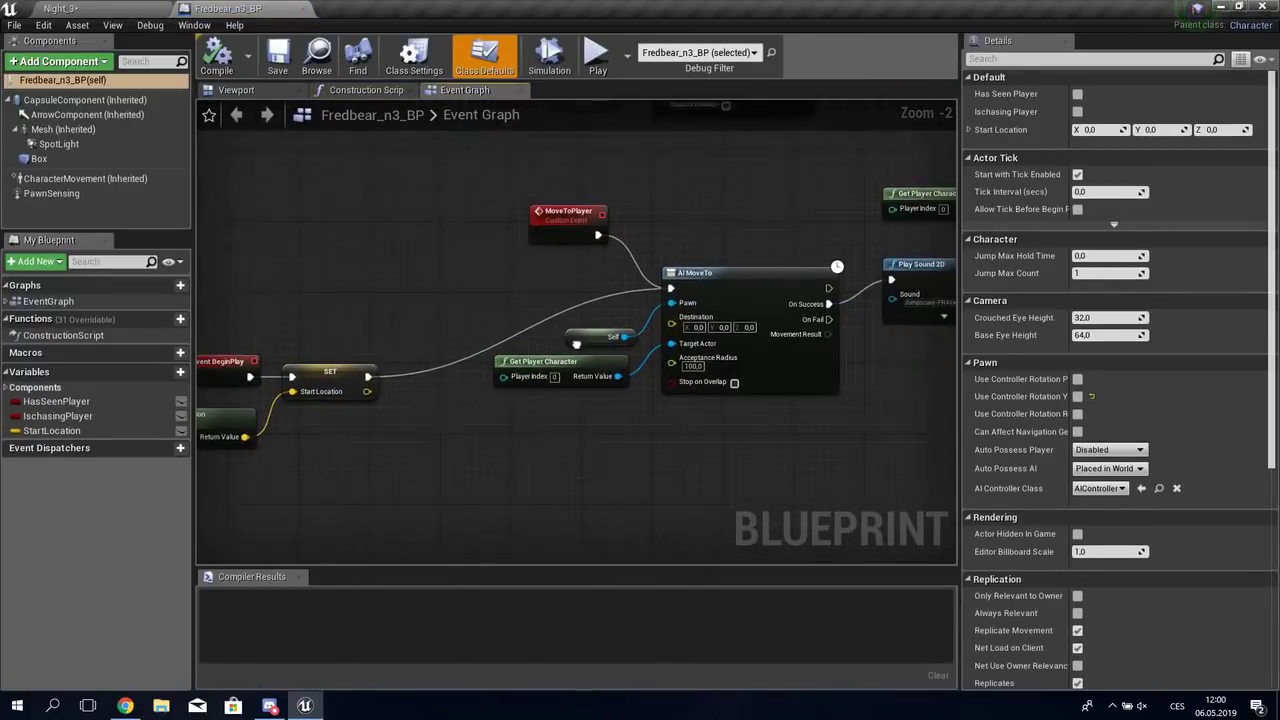
right_click_drag(576, 330, 581, 388)
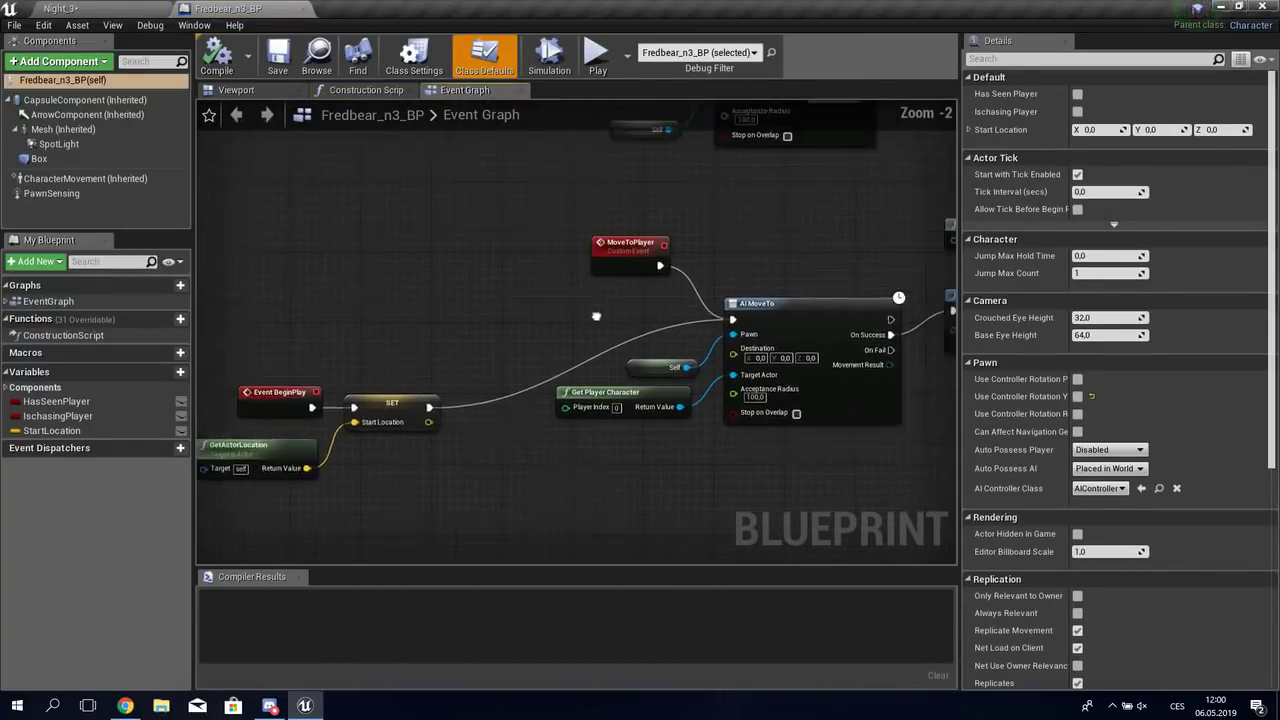
mouse_move(789, 390)
right_mouse_down()
mouse_move(603, 427)
mouse_move(338, 435)
mouse_move(354, 455)
right_mouse_up()
scroll(603, 427, "up", 2)
right_click_drag(700, 400, 529, 430)
mouse_move(220, 430)
right_mouse_down()
mouse_move(927, 396)
mouse_move(200, 400)
right_mouse_up()
right_click_drag(816, 410, 778, 412)
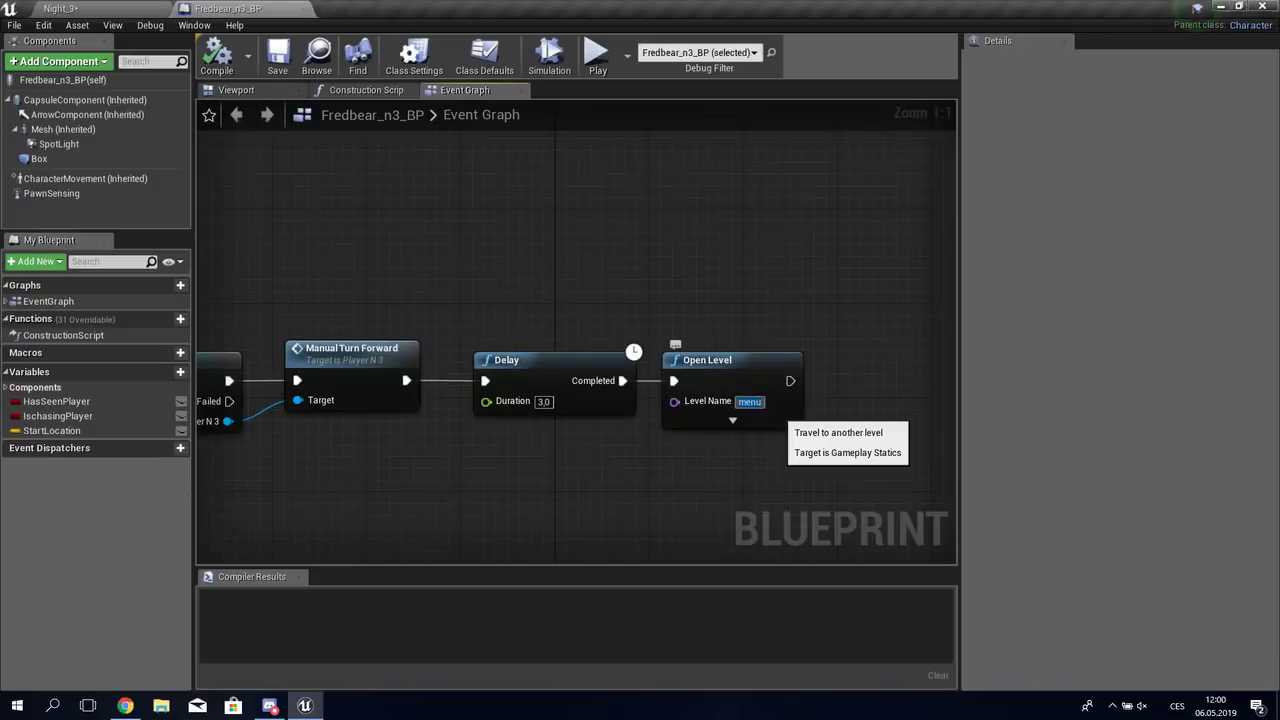
type("Night")
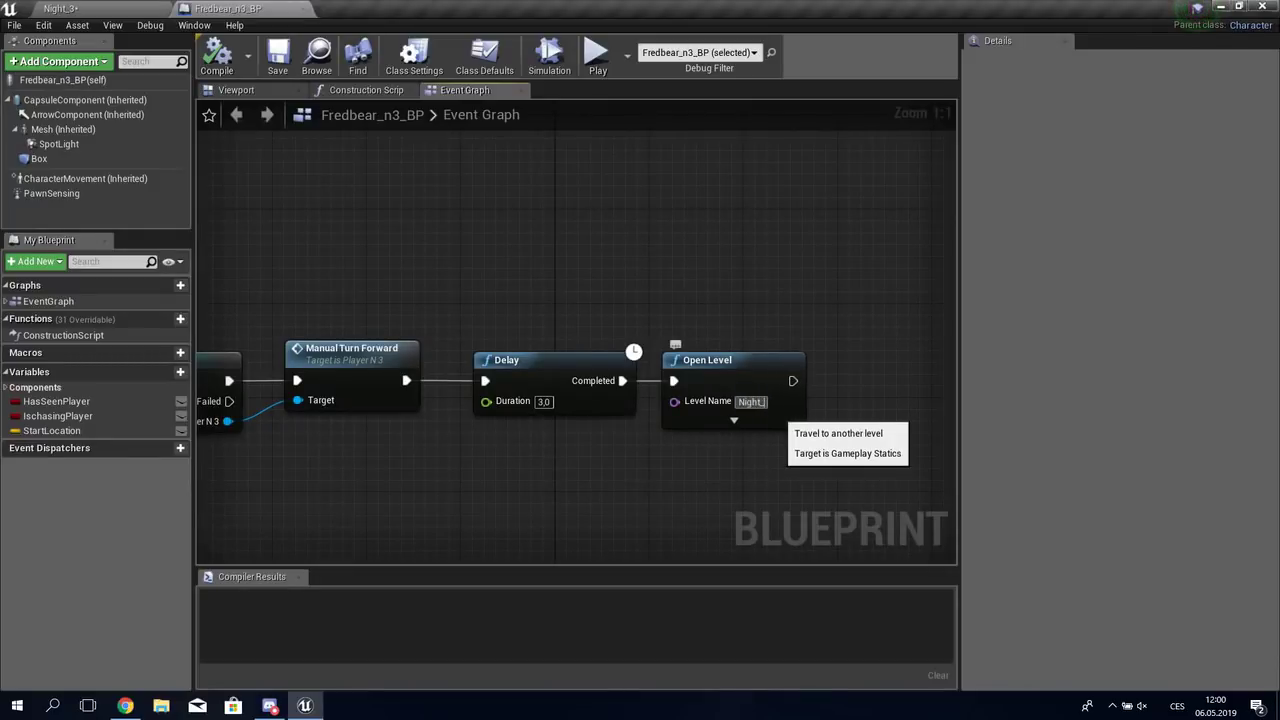
type("_3")
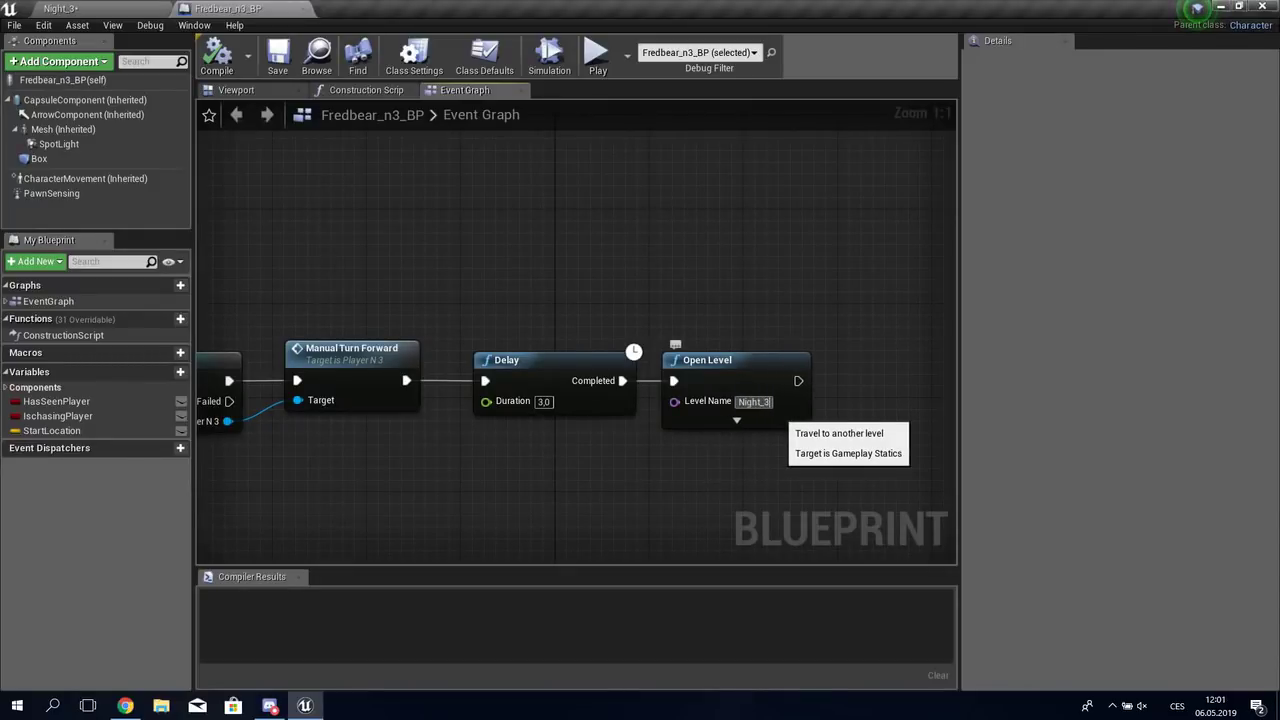
right_click_drag(420, 430, 705, 410)
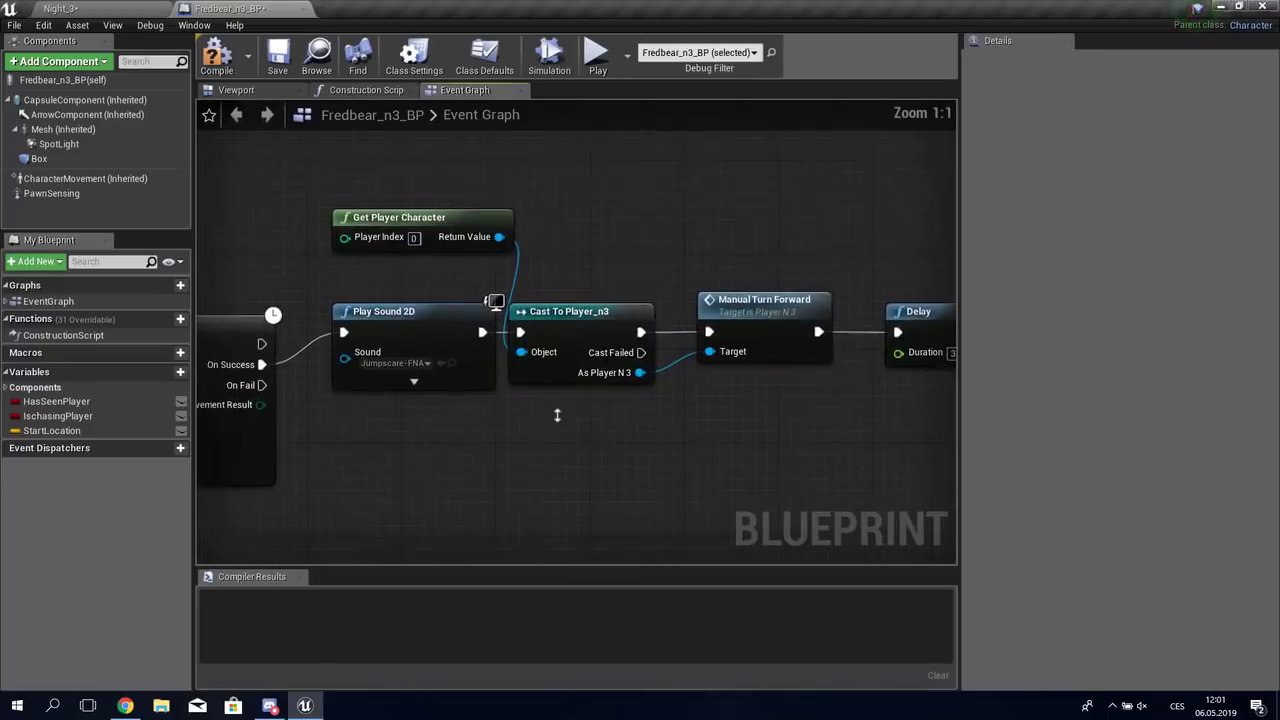
Step: Close Fredbear_n3_BP and open the Night_3 Level Blueprint
right_click_drag(431, 447, 706, 427)
right_click_drag(643, 313, 960, 279)
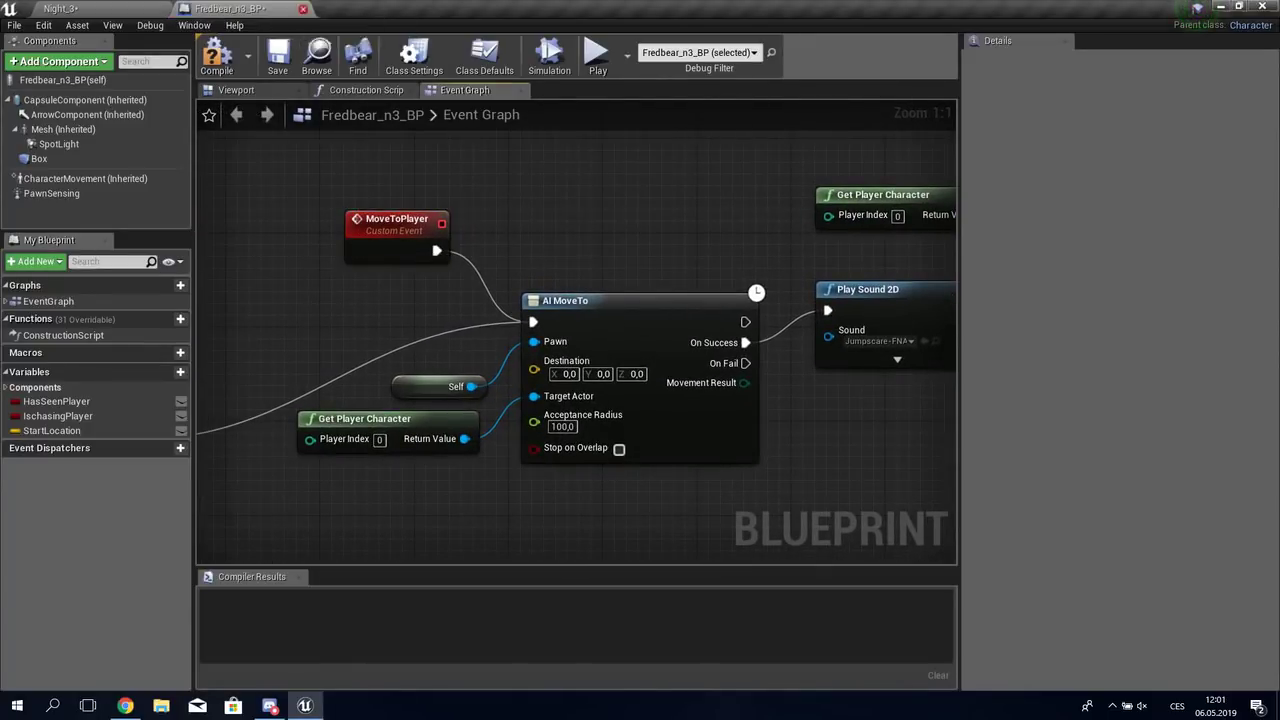
left_click(303, 9)
left_click(537, 55)
left_click(600, 174)
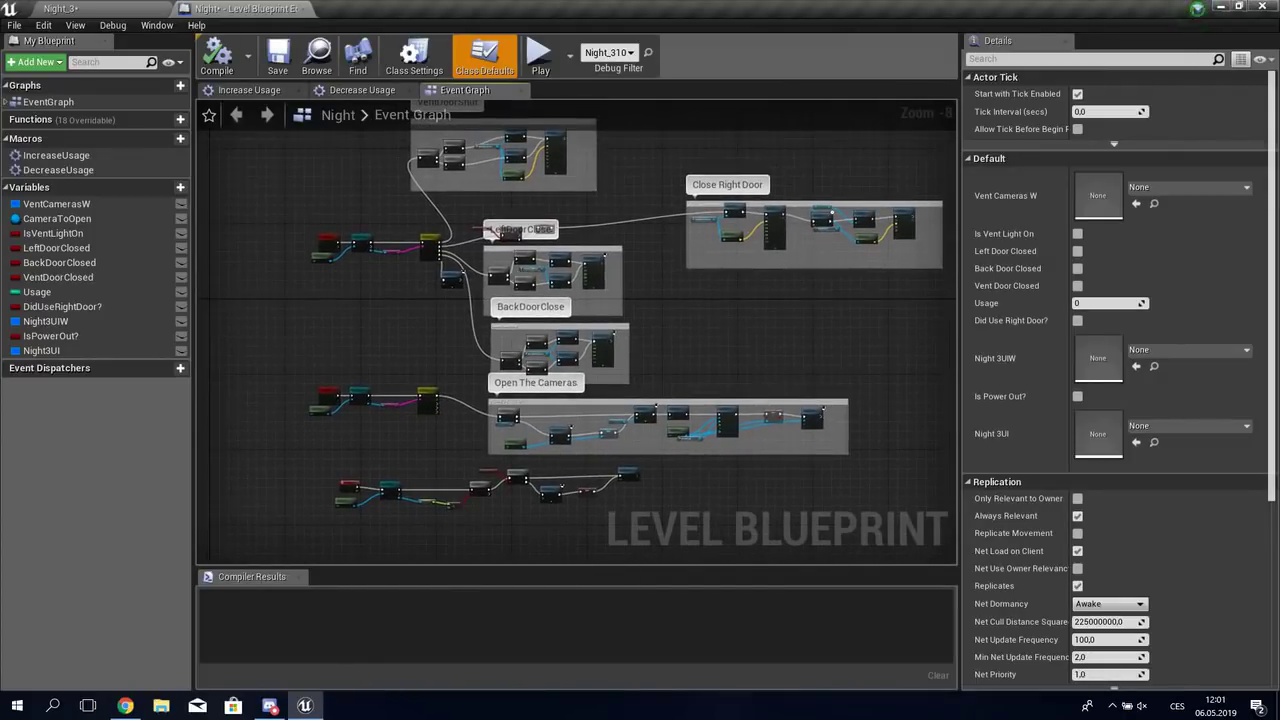
Step: Zoom in on the Level Blueprint's LeftDoorClose section and open the IncreaseUsage macro
scroll(495, 230, "up", 6)
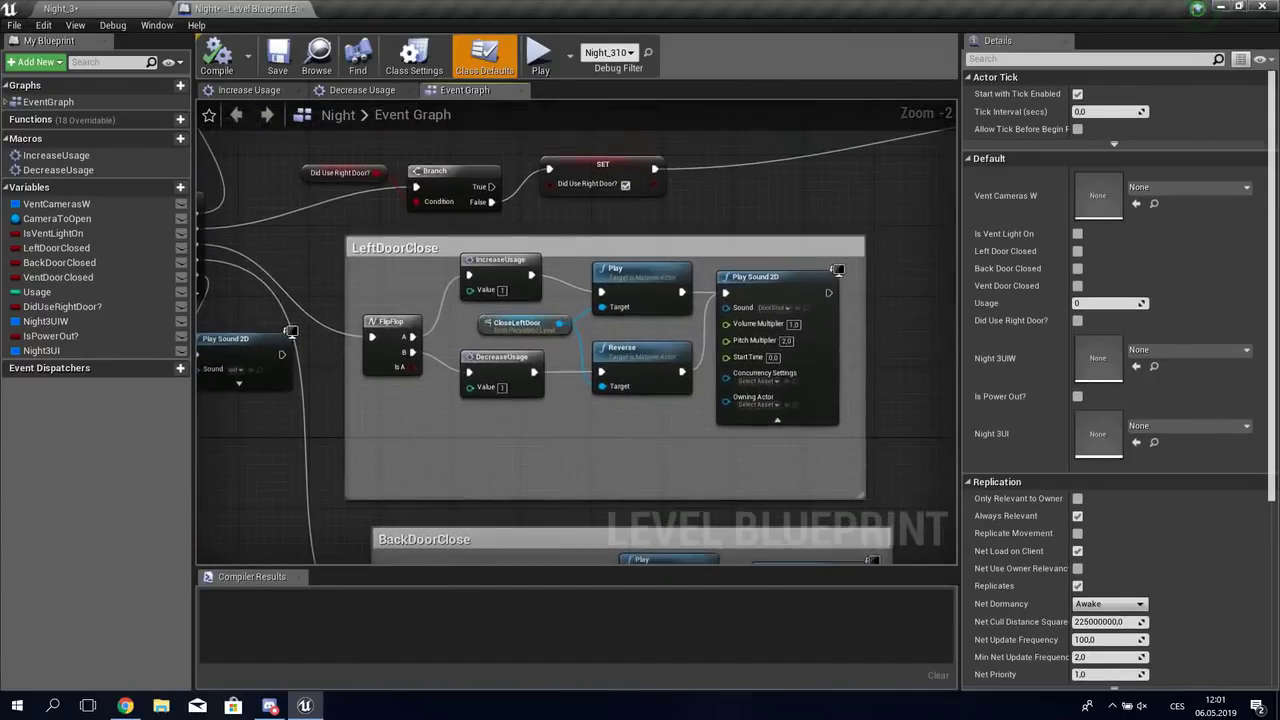
scroll(395, 242, "up", 1)
scroll(395, 242, "up", 1)
right_click_drag(400, 520, 365, 90)
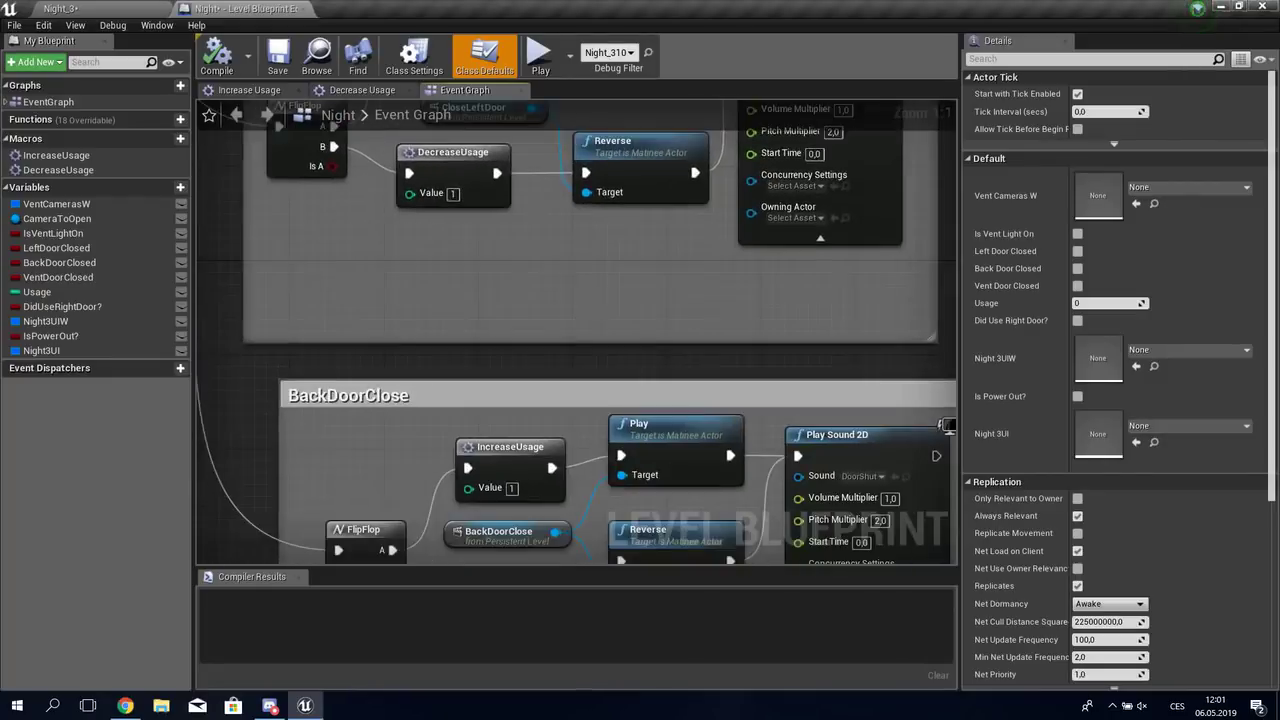
right_click_drag(425, 210, 427, 560)
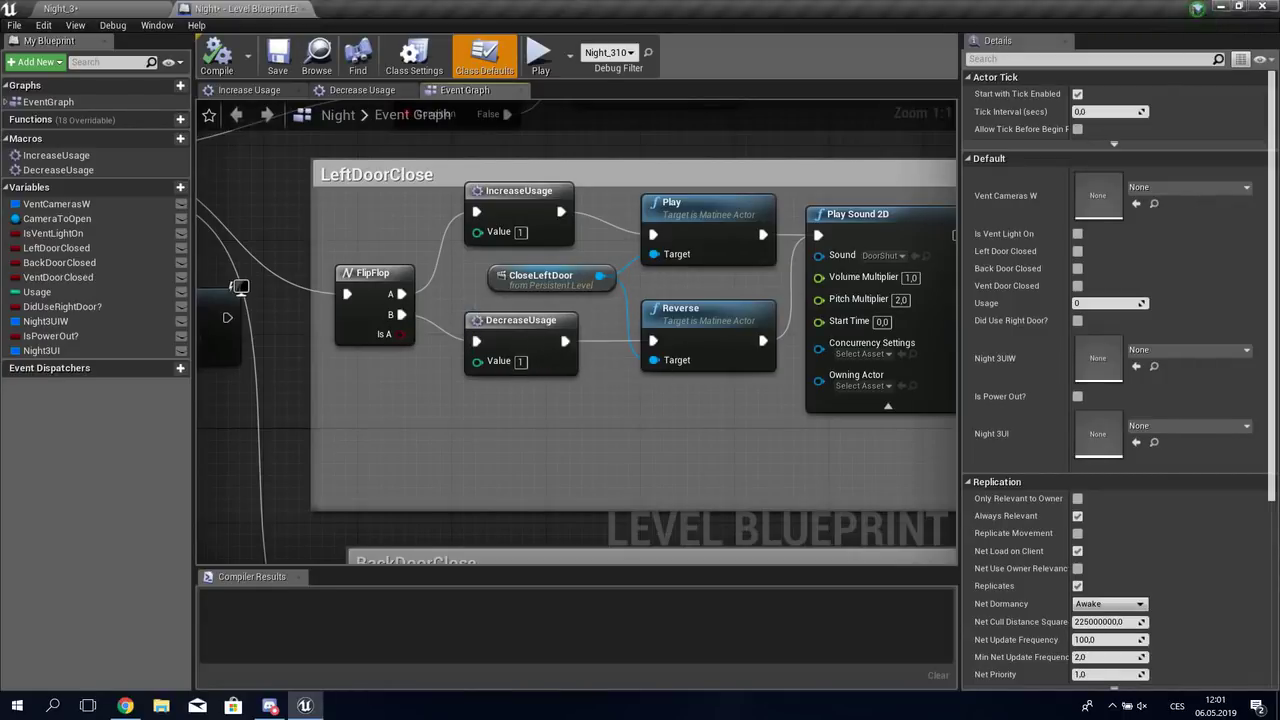
left_click(530, 195)
Step: Review the IncreaseUsage macro graph through its Outputs node, then the Decrease Usage macro
double_click(530, 195)
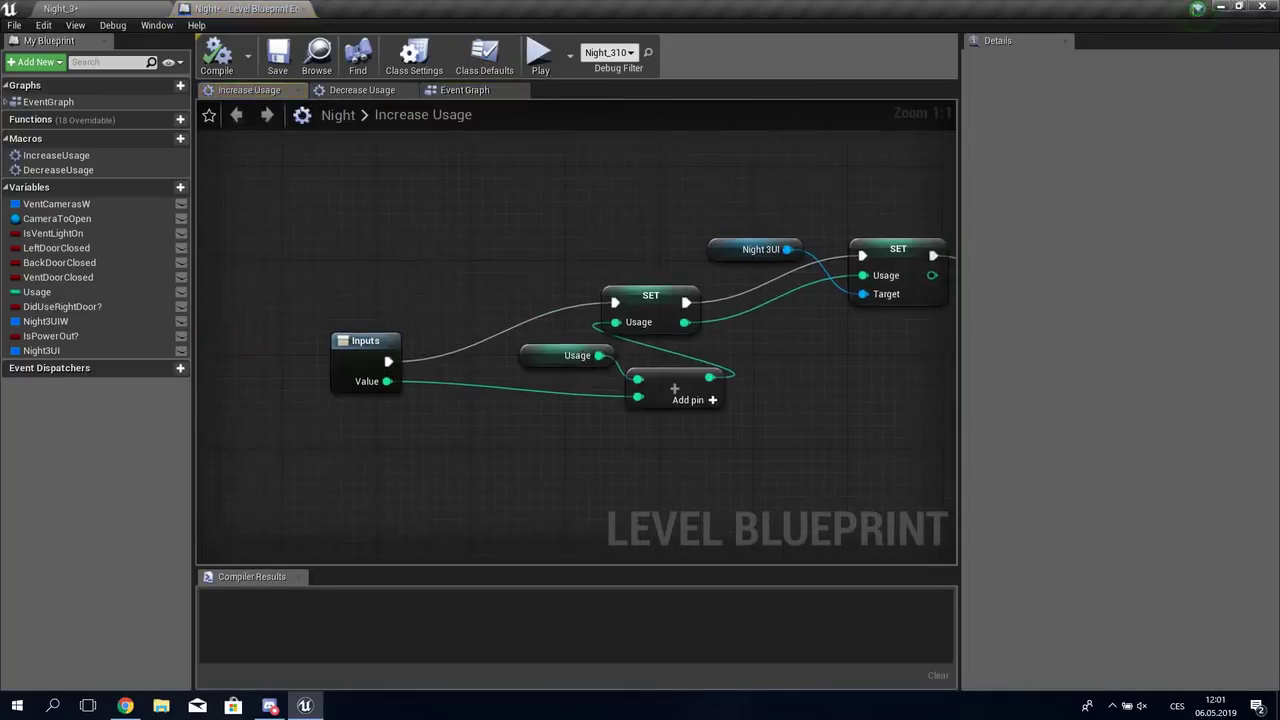
right_click_drag(484, 347, 442, 357)
left_click_drag(300, 186, 817, 414)
right_click_drag(817, 414, 568, 414)
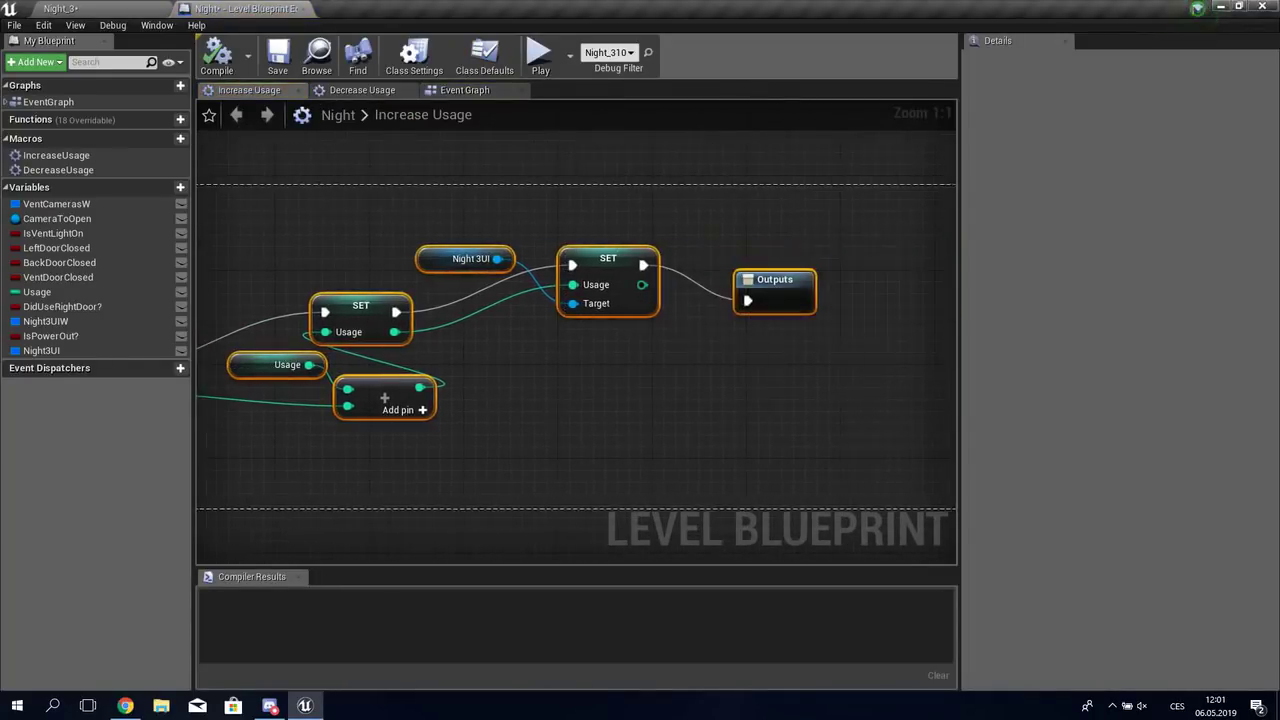
left_click(568, 414)
left_click(362, 90)
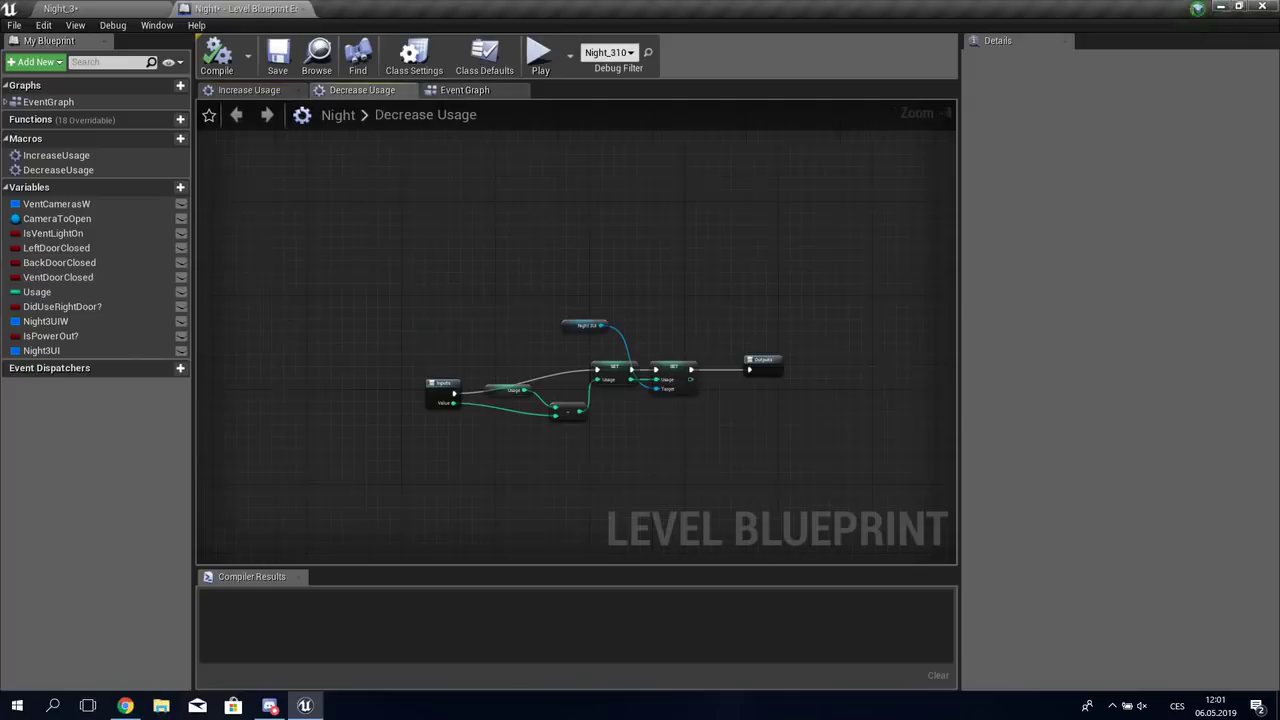
key("Home")
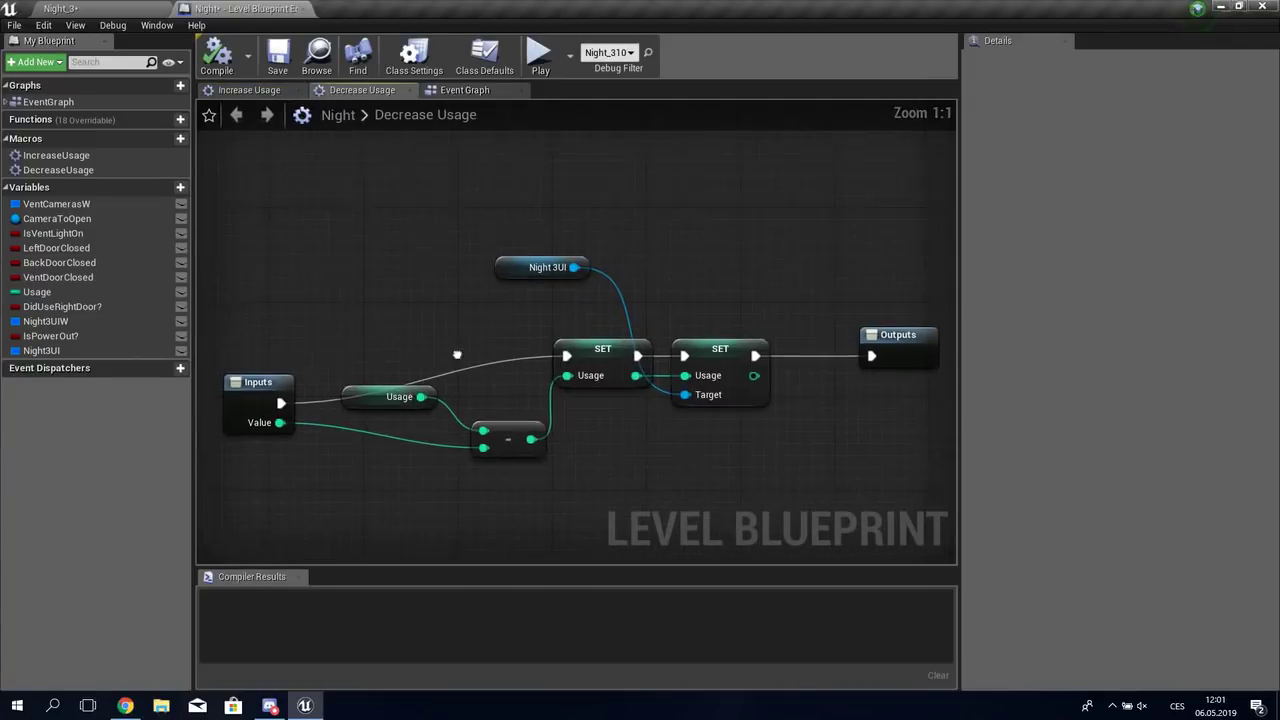
Step: Look over the Event Graph's LeftDoorClose, Switch on String, VentDoorShut and Close Right Door blocks
left_click(465, 90)
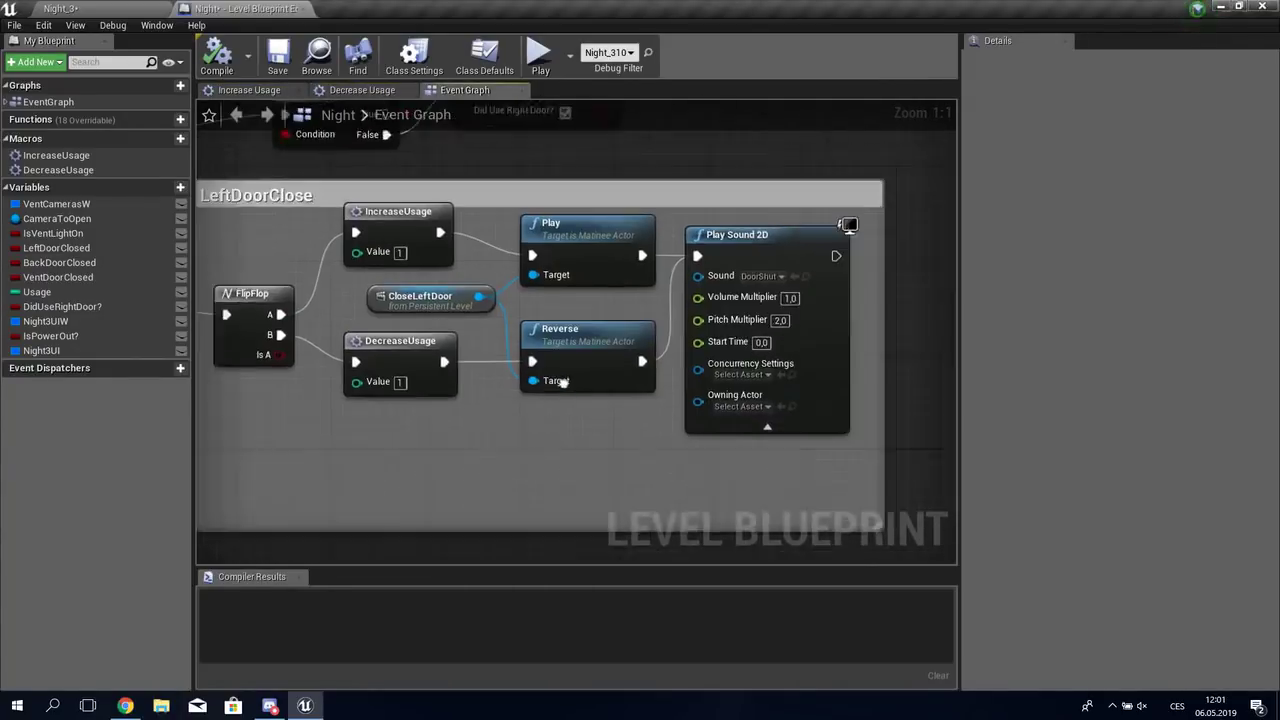
scroll(686, 214, "down", 5)
scroll(686, 214, "up", 4)
right_click_drag(686, 214, 1232, 468)
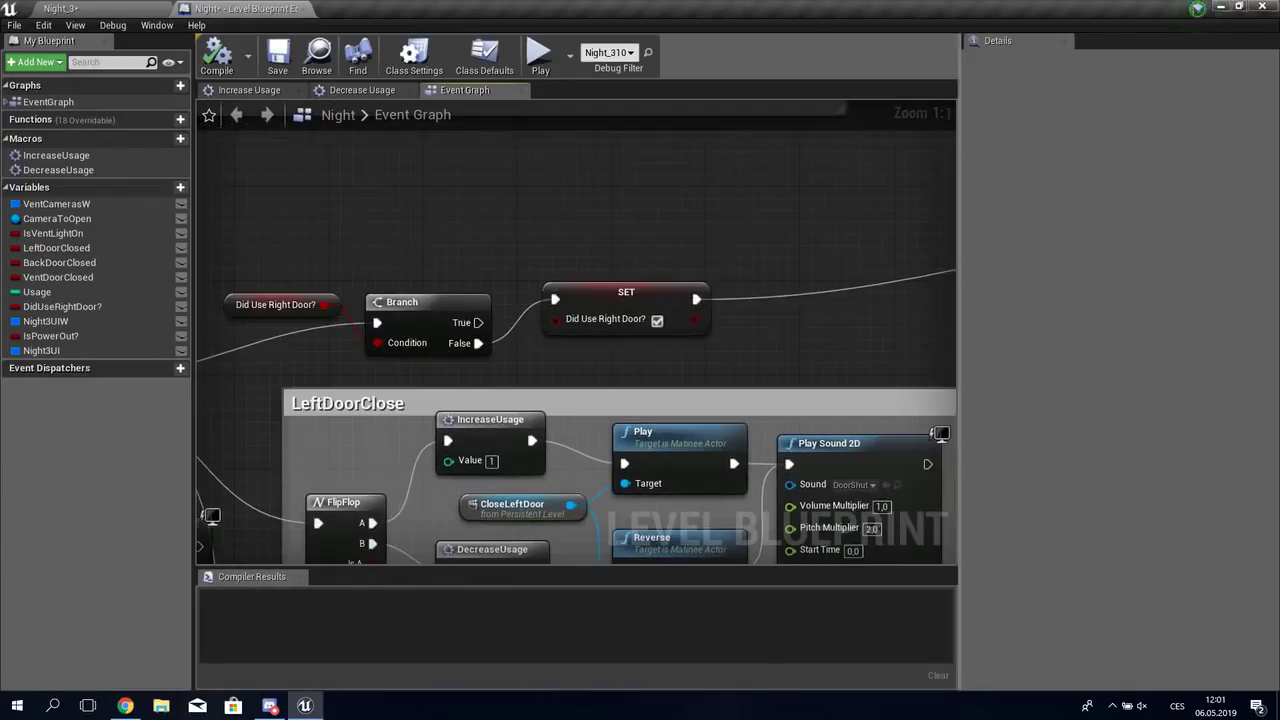
mouse_move(508, 552)
right_mouse_down()
mouse_move(673, 502)
mouse_move(694, 510)
mouse_move(862, 477)
mouse_move(824, 472)
right_mouse_up()
scroll(862, 477, "down", 3)
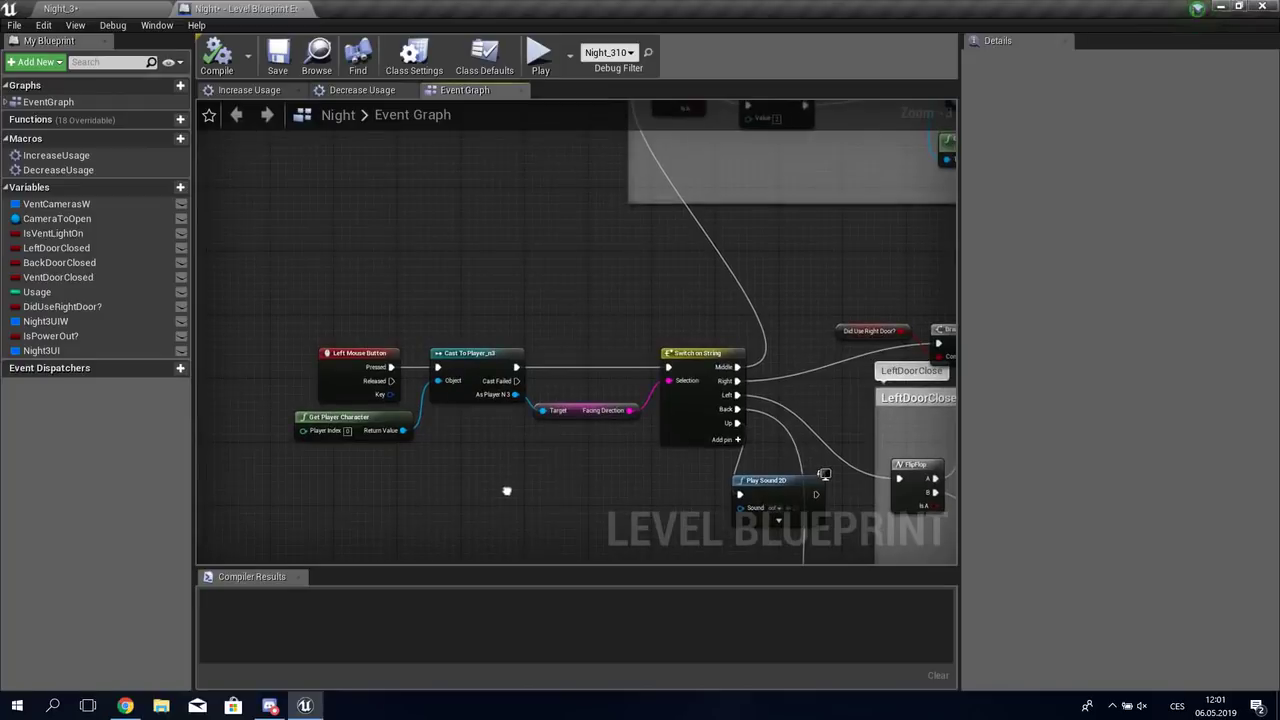
right_click_drag(820, 420, 300, 520)
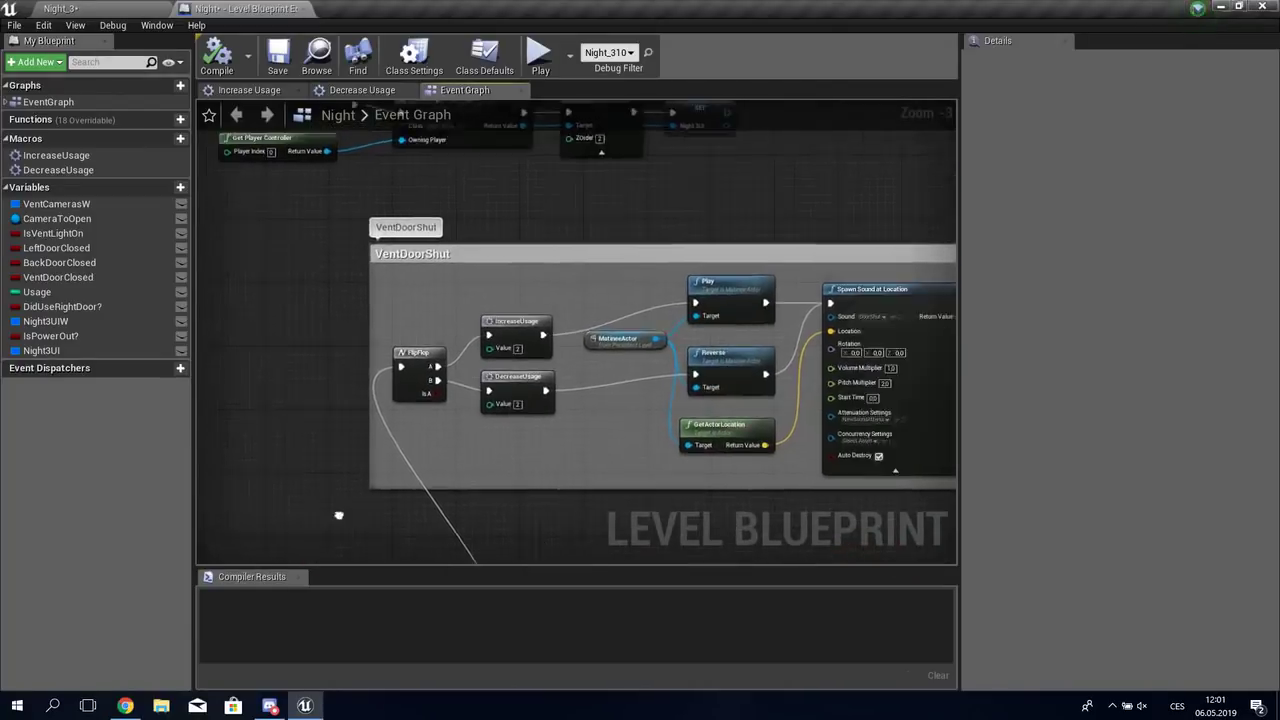
right_click_drag(795, 533, 933, 616)
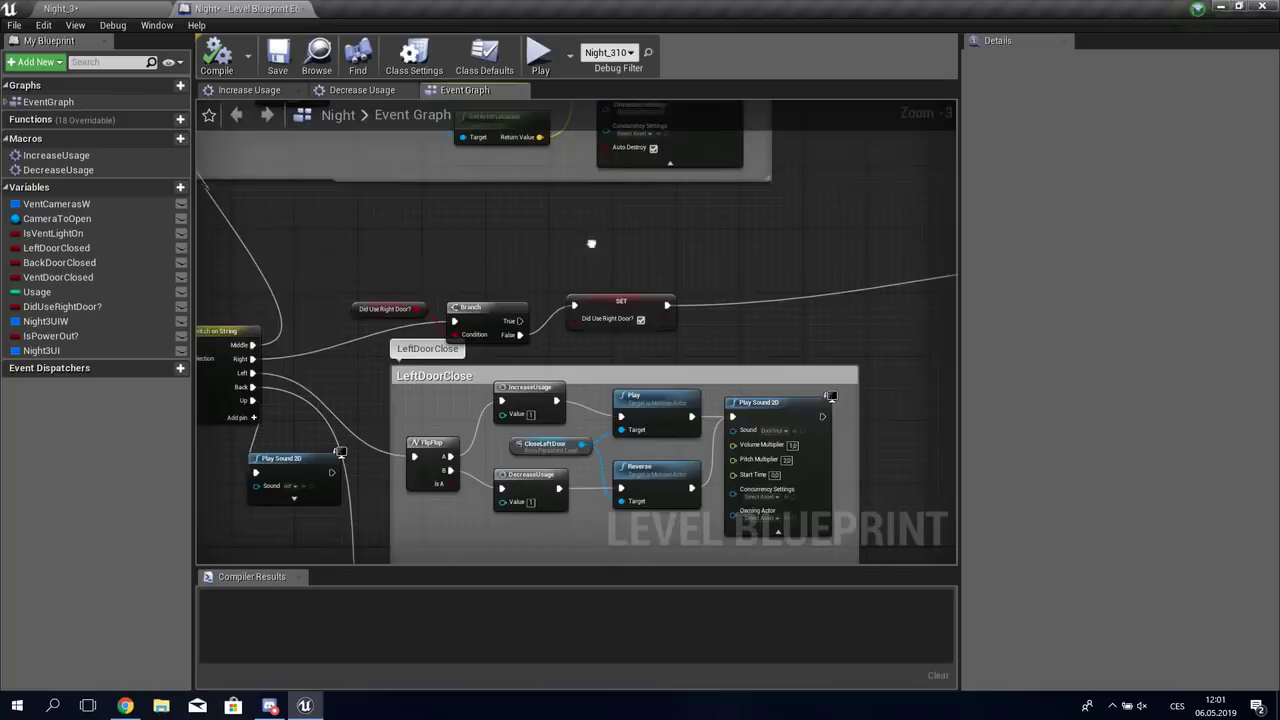
scroll(591, 243, "down", 5)
scroll(820, 354, "up", 4)
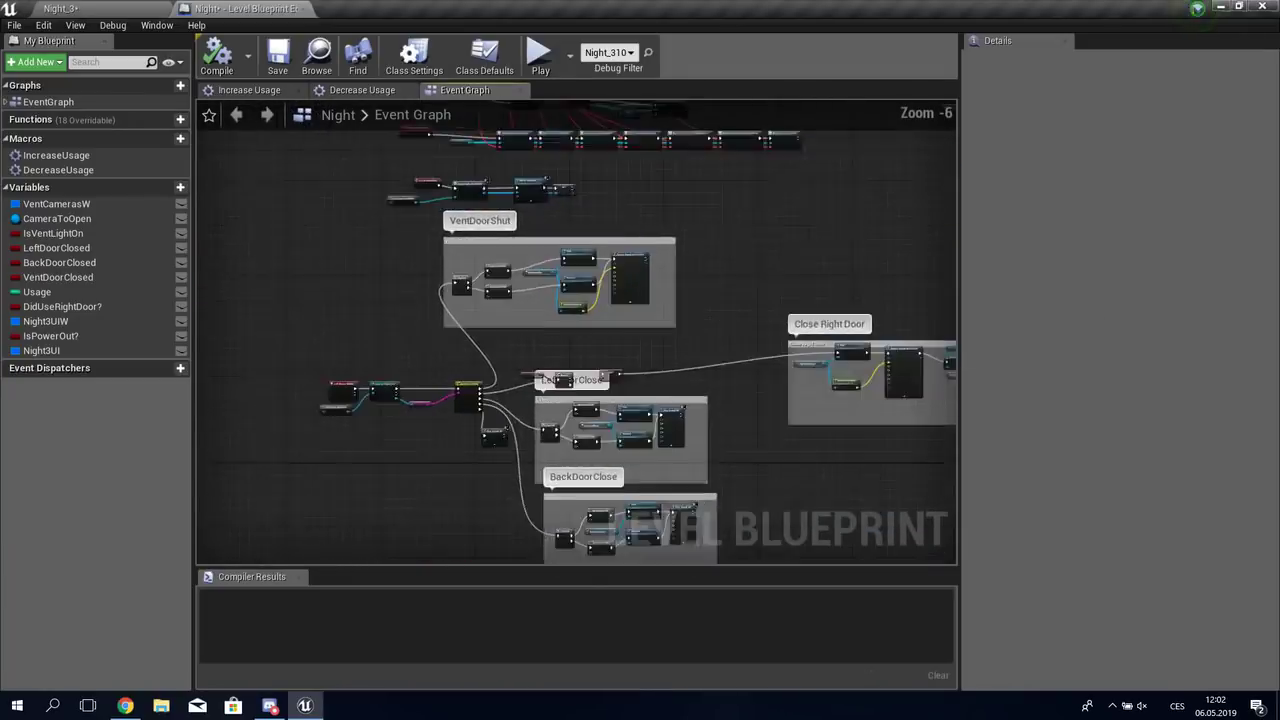
right_click_drag(820, 354, 170, 355)
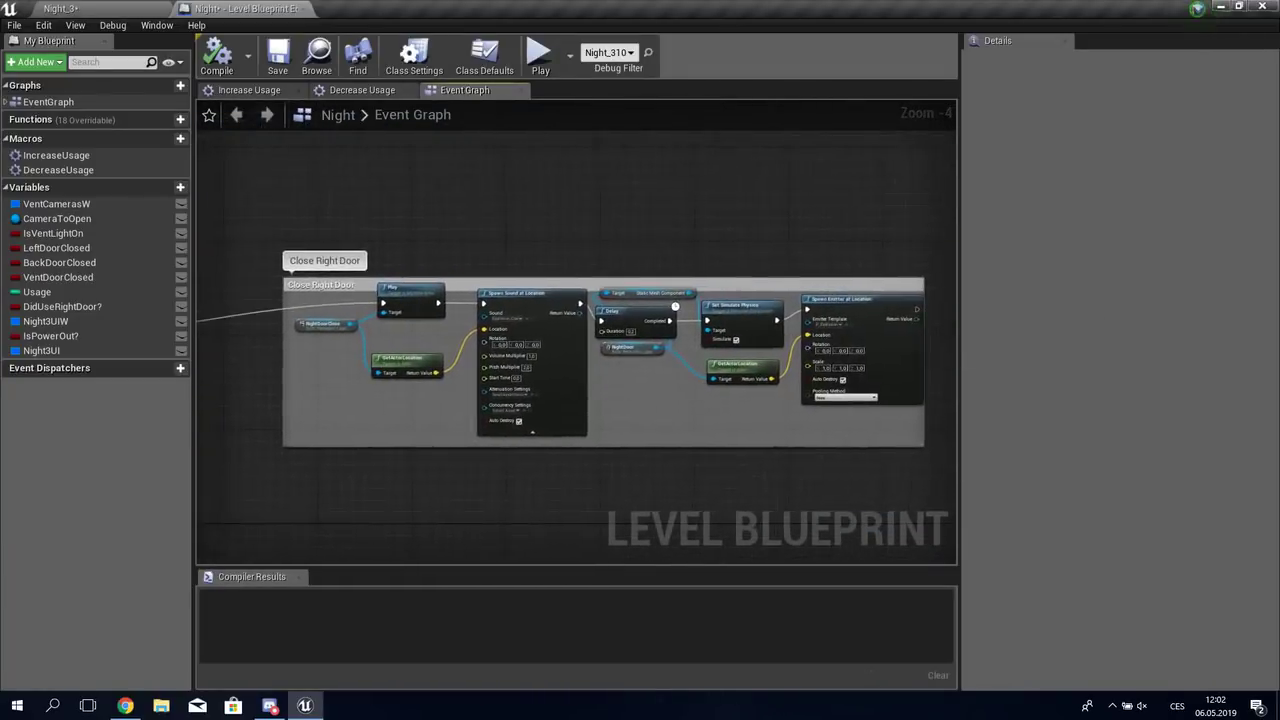
scroll(696, 366, "up", 4)
Step: Inspect the Spawn Emitter, power-out check, and camera and light event nodes
mouse_move(696, 366)
right_mouse_down()
mouse_move(616, 366)
mouse_move(679, 371)
right_mouse_up()
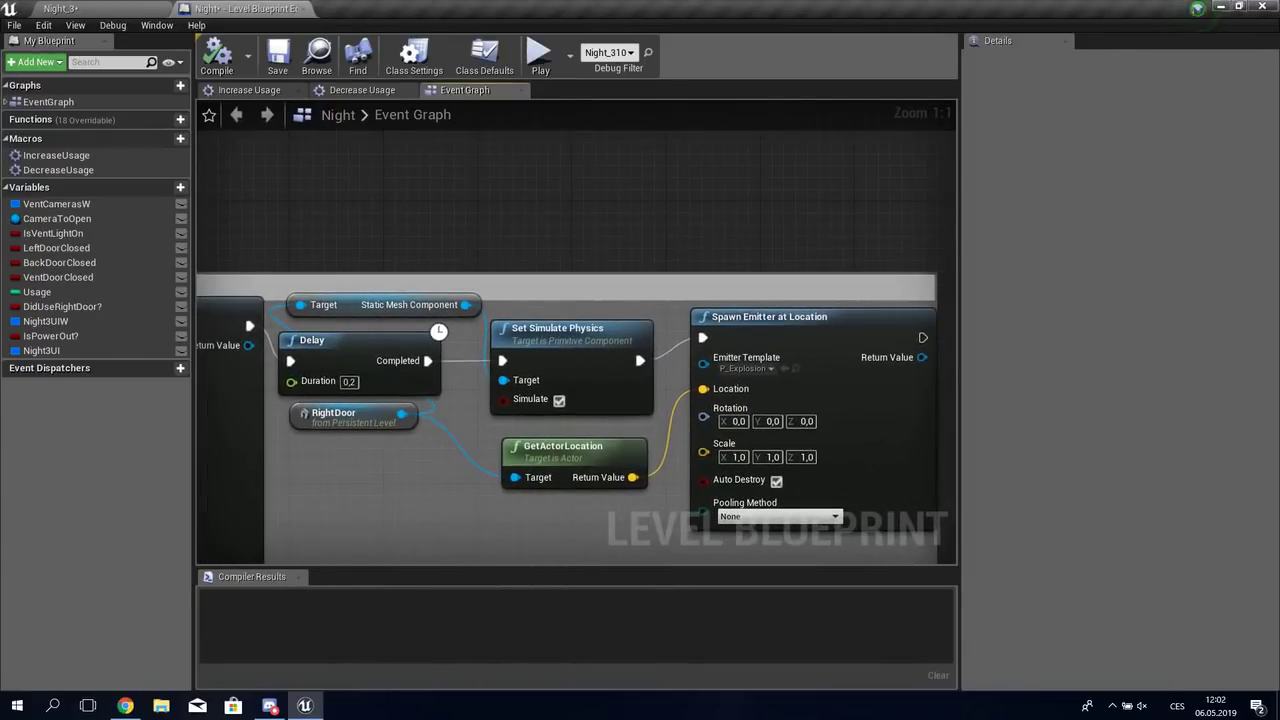
scroll(679, 371, "down", 8)
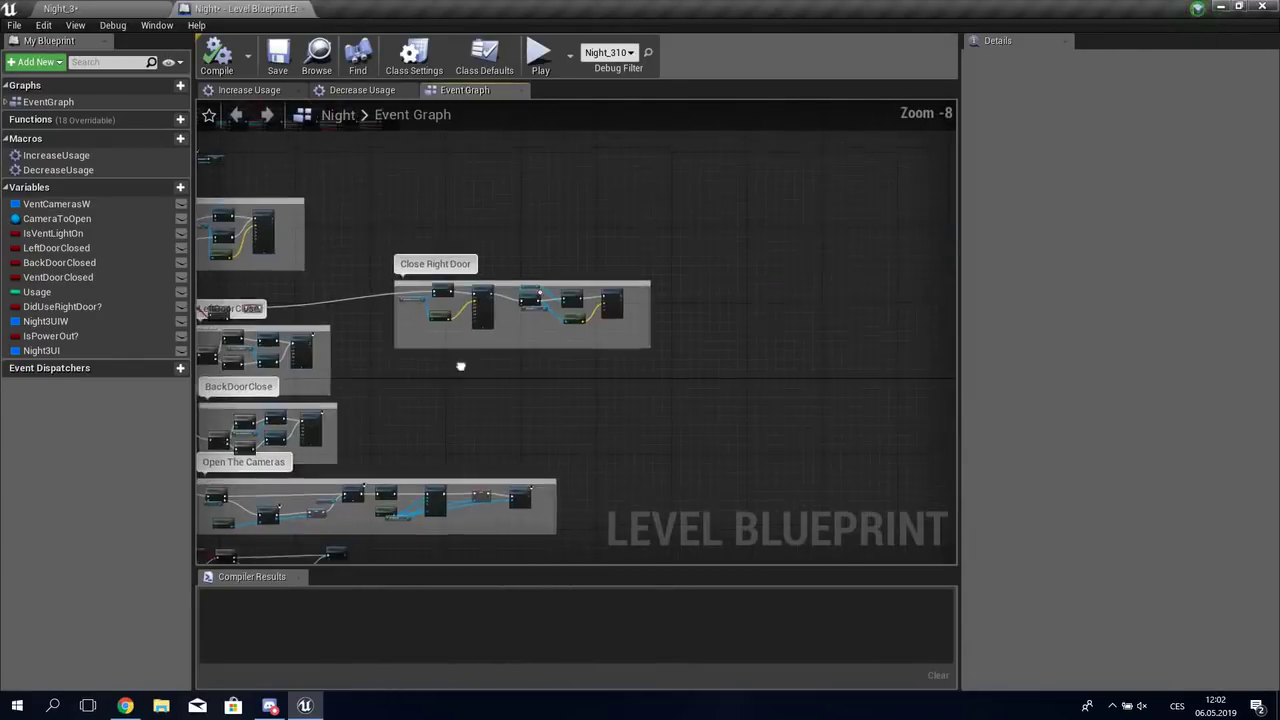
right_click_drag(560, 420, 836, 322)
scroll(345, 367, "up", 5)
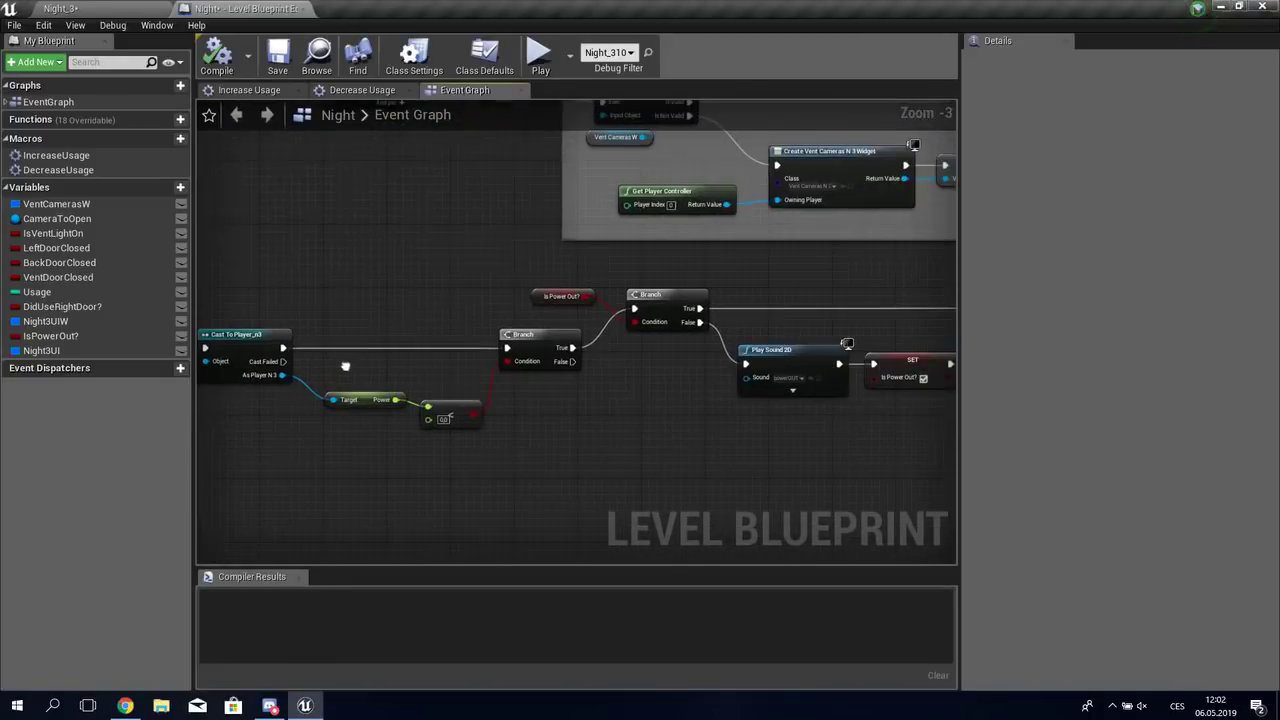
right_click_drag(463, 306, 606, 343)
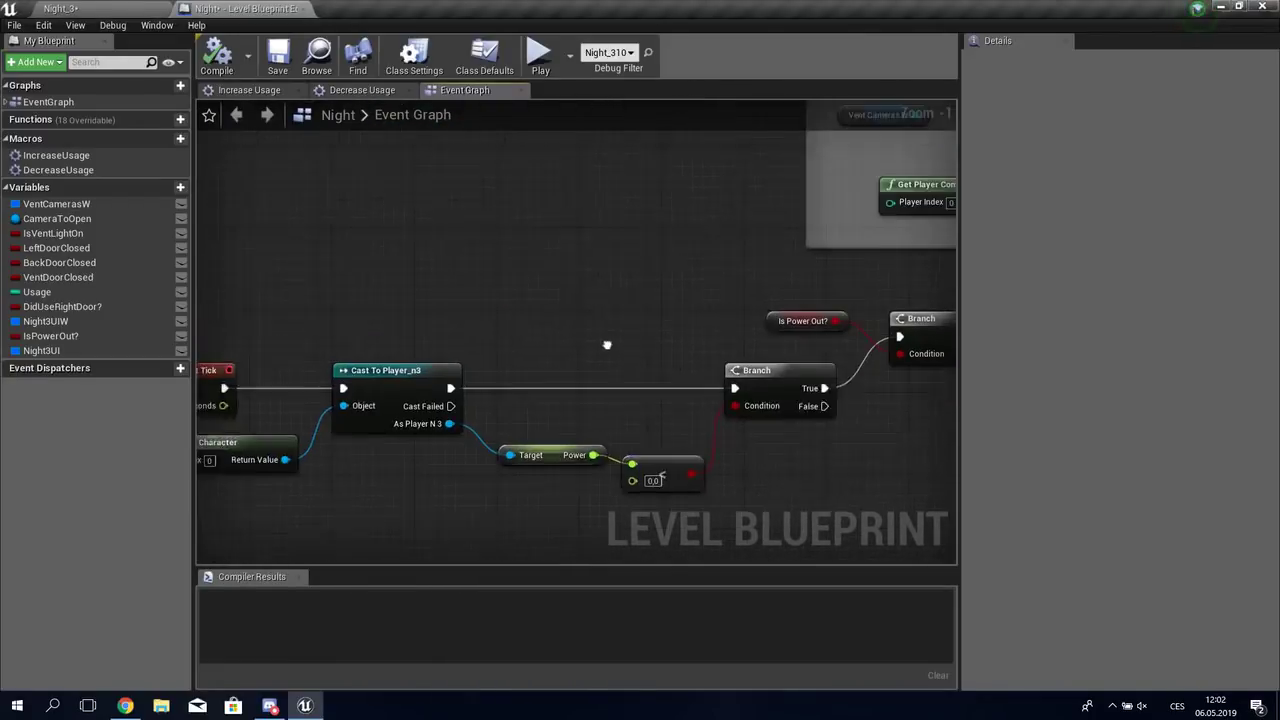
scroll(606, 343, "down", 1)
right_click_drag(897, 357, 880, 455)
scroll(575, 395, "down", 8)
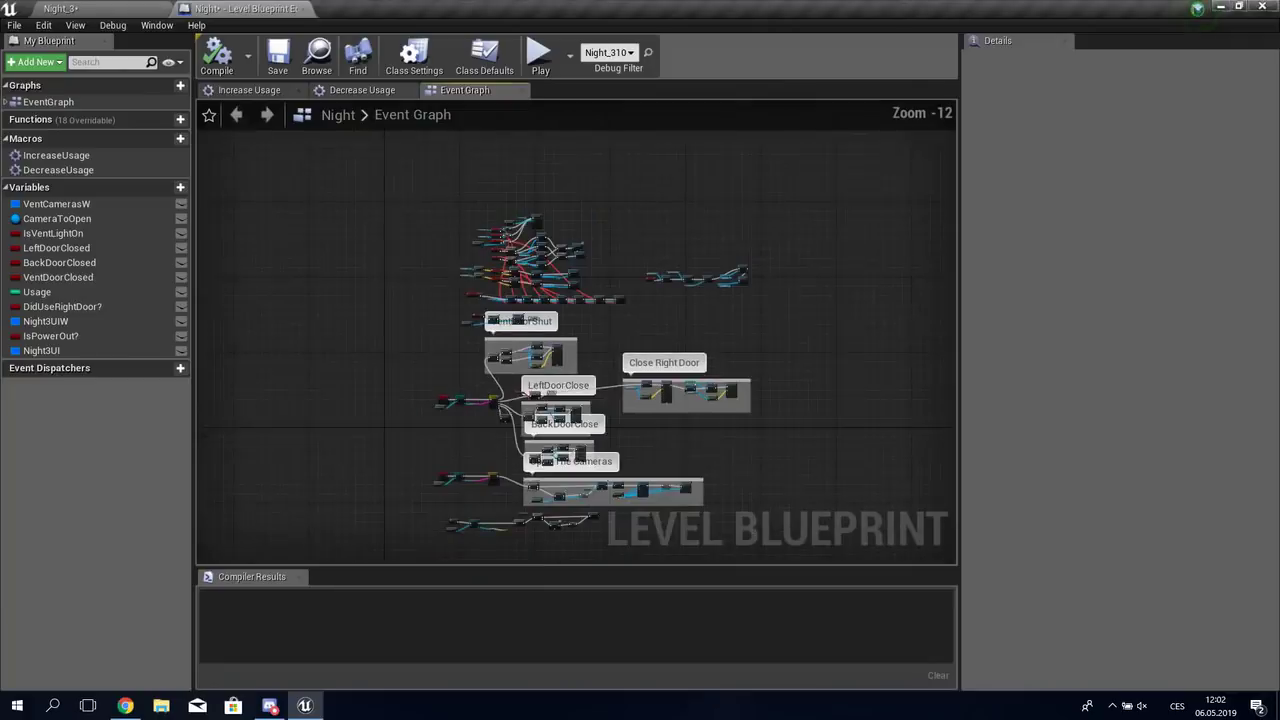
scroll(575, 395, "up", 9)
right_click_drag(350, 340, 487, 350)
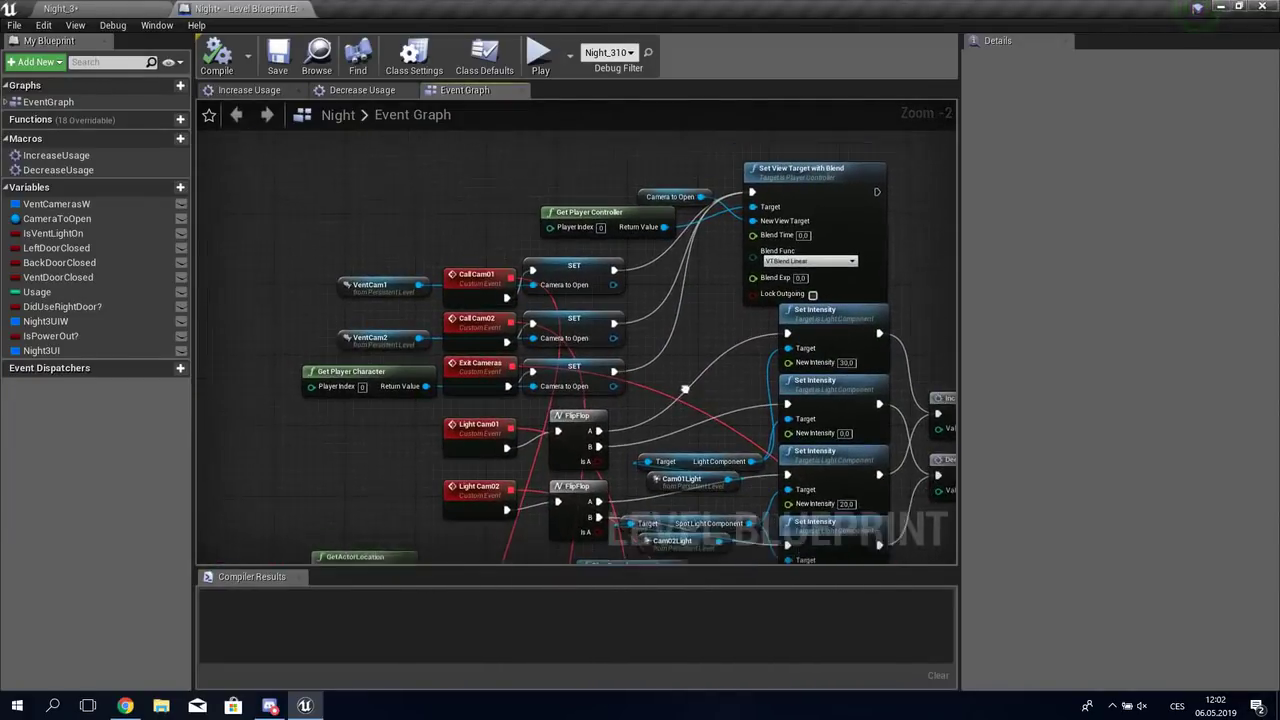
scroll(487, 350, "up", 1)
scroll(491, 305, "up", 2)
Step: Select the Call Cam01 event, check its IncreaseUsage and DecreaseUsage calls, then return to the level
left_click(491, 300)
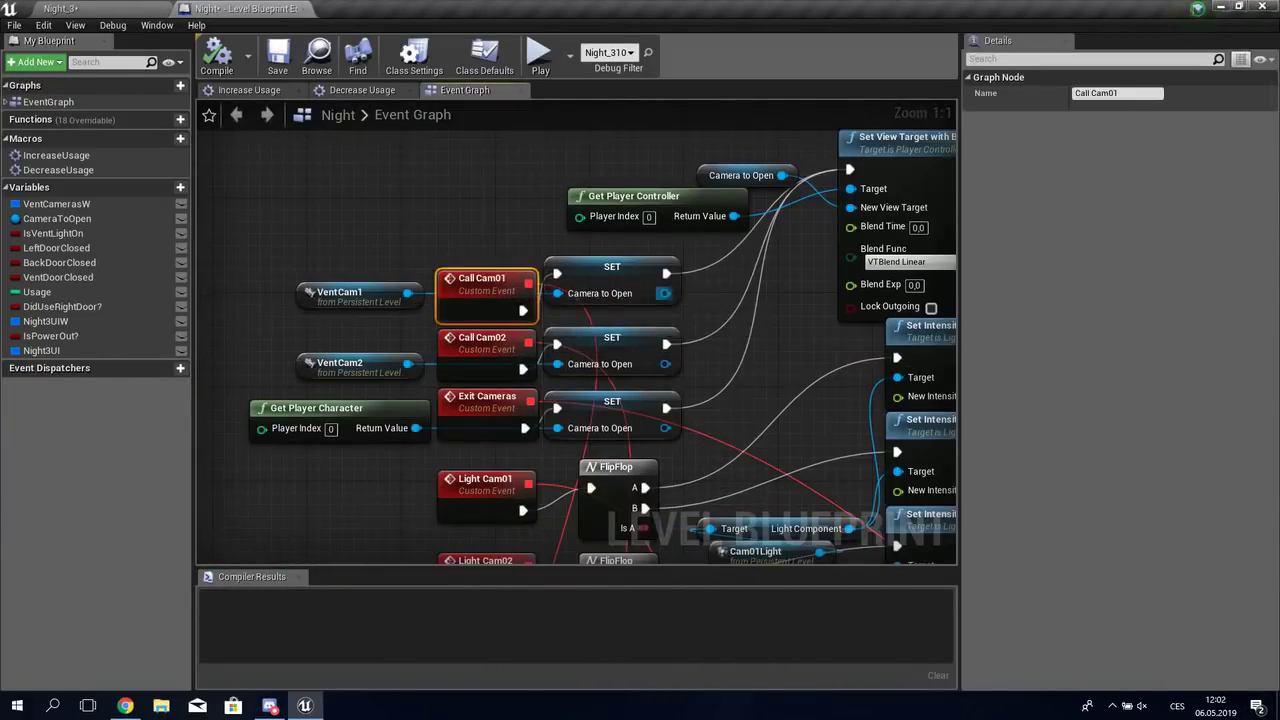
right_click_drag(491, 300, 427, 282)
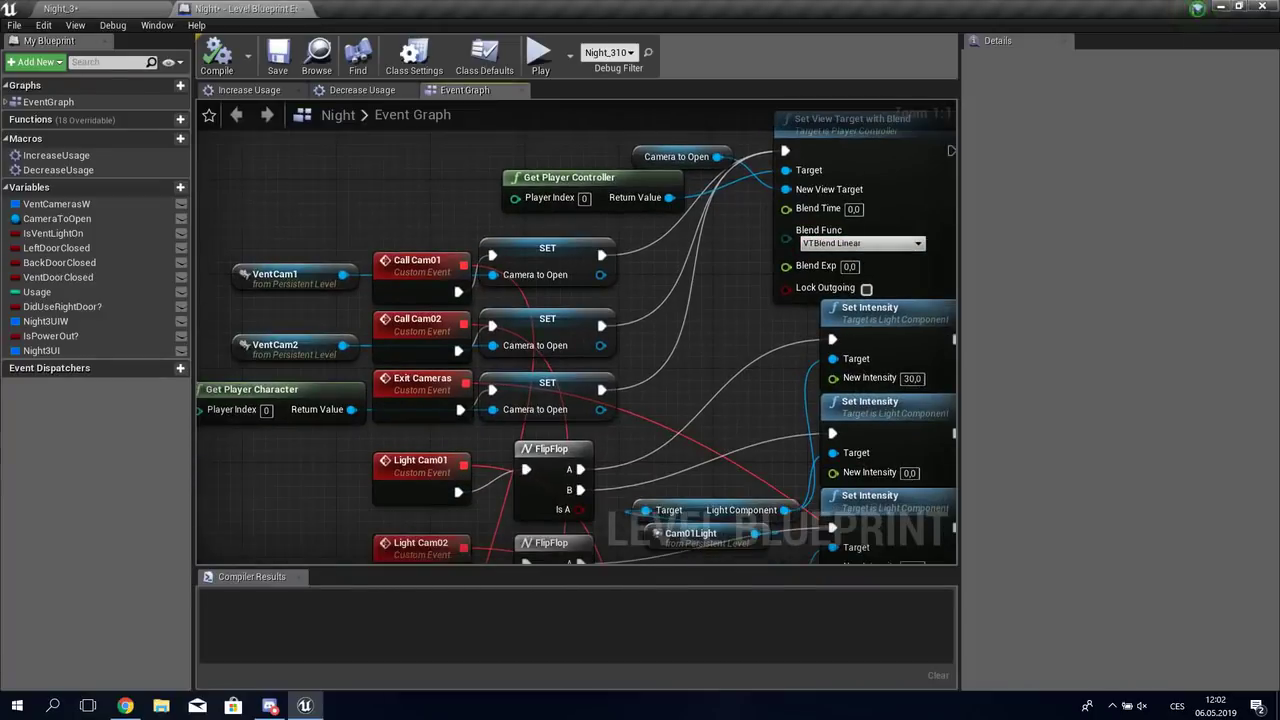
mouse_move(821, 476)
right_mouse_down()
mouse_move(814, 325)
mouse_move(827, 331)
right_mouse_up()
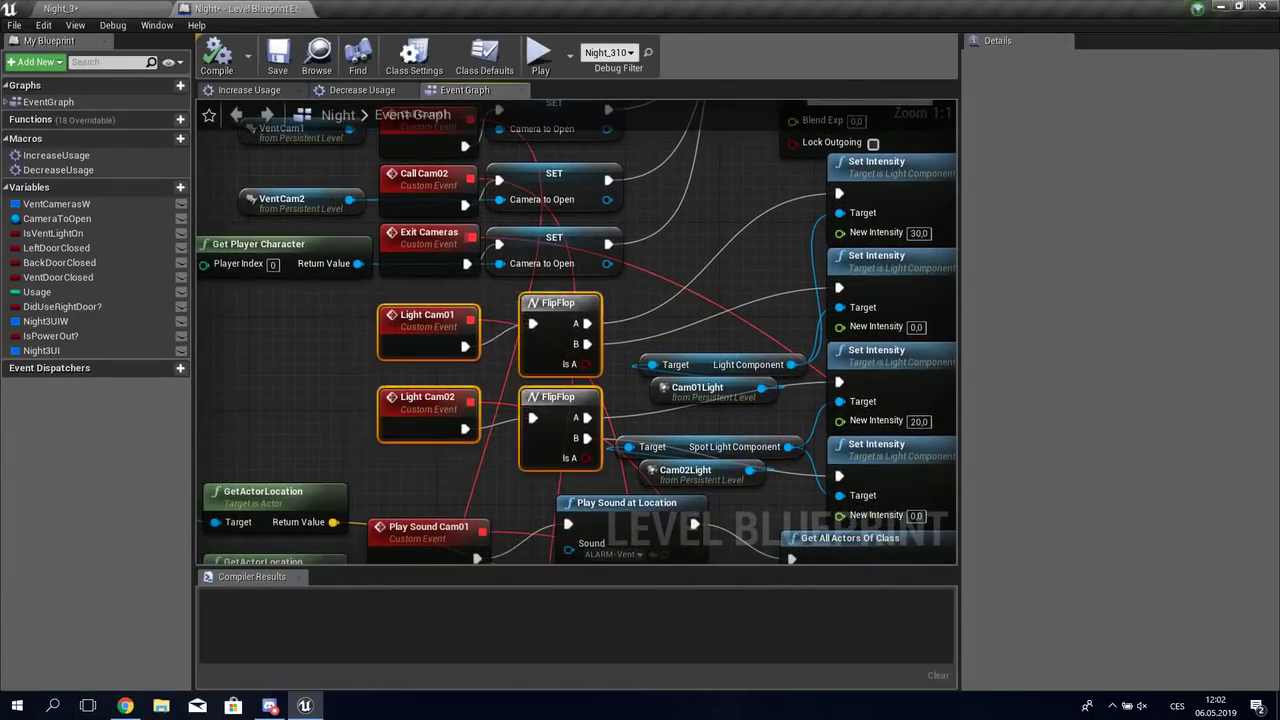
right_click_drag(550, 103, 357, 116)
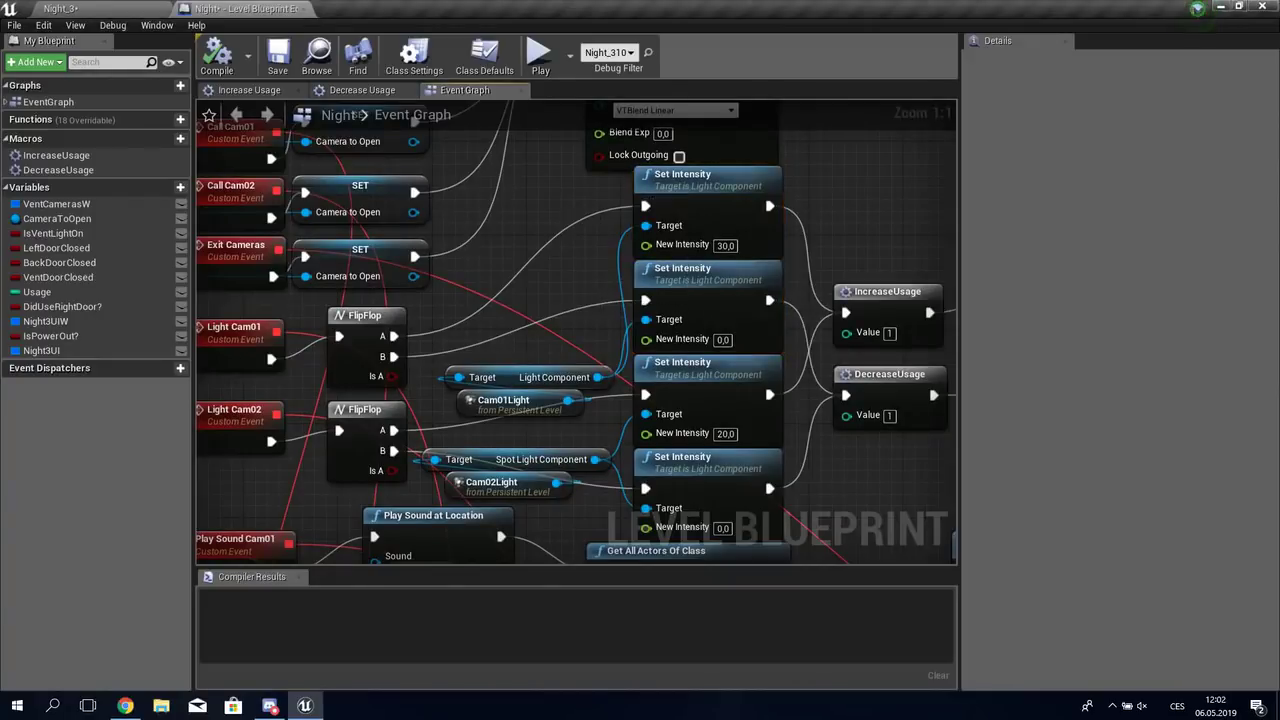
left_click(60, 8)
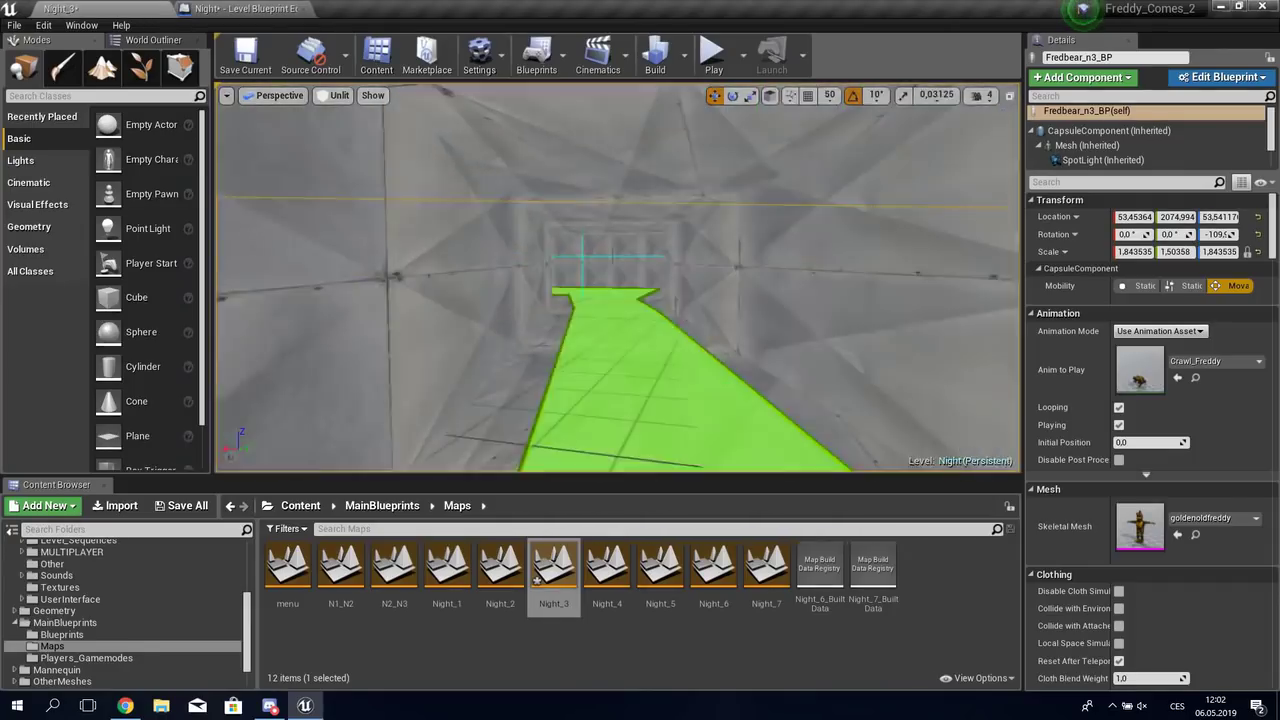
Step: Fly the viewport to Fredbear and select the Cam02Light and Cam01Light actors
right_click_drag(617, 277, 640, 270)
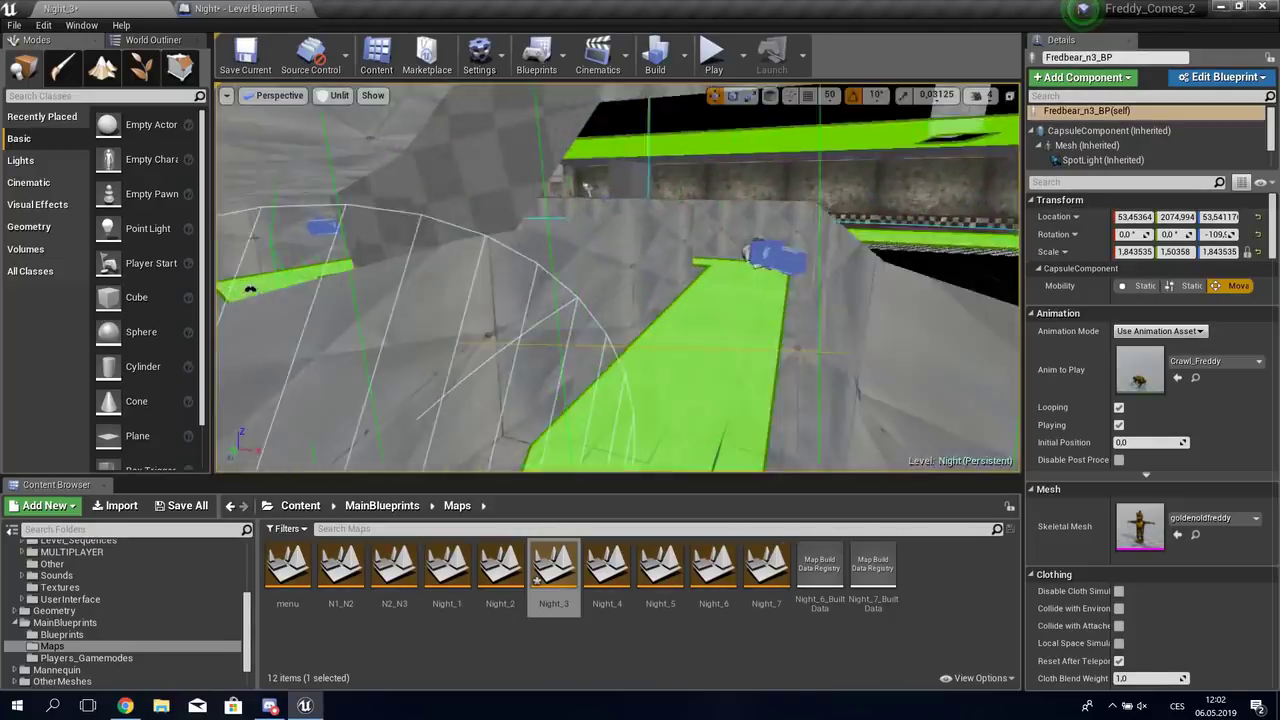
mouse_move(720, 256)
right_mouse_down()
mouse_move(730, 285)
mouse_move(562, 342)
mouse_move(645, 272)
mouse_move(640, 300)
right_mouse_up()
left_click(720, 256)
left_click(672, 290)
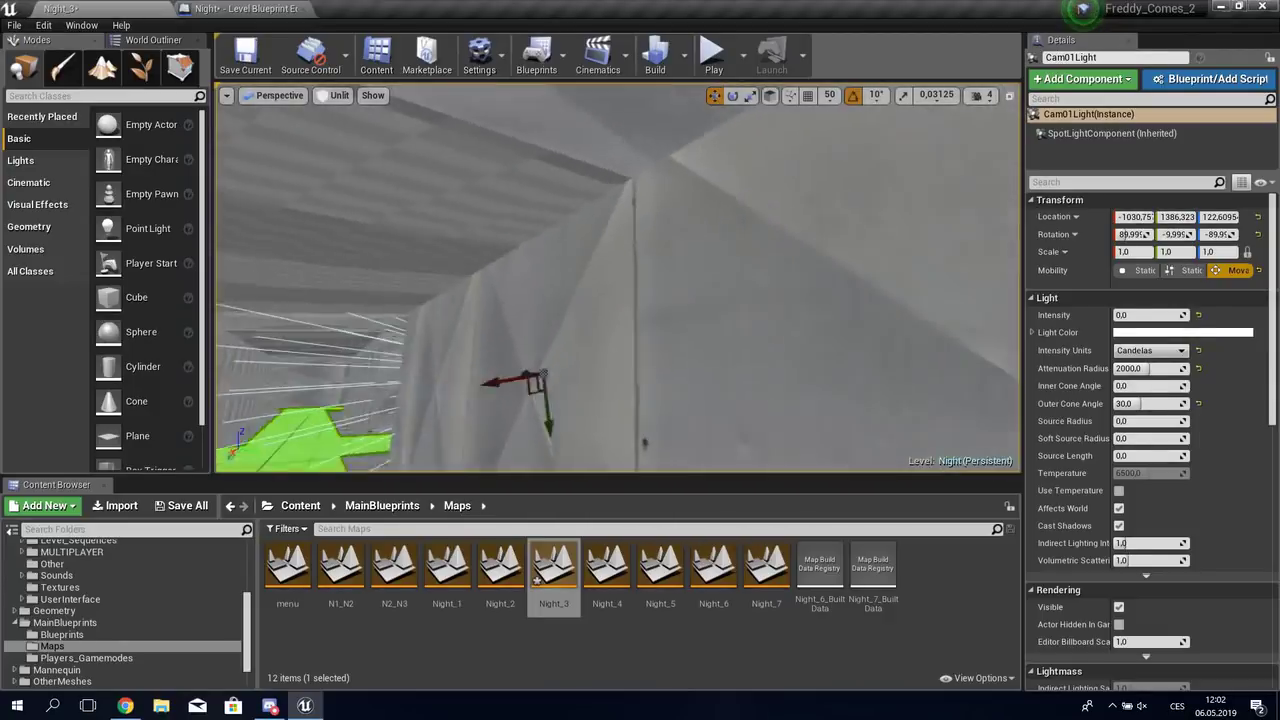
Step: In the Level Blueprint, select the Get All Actors, GET and Move to Sound nodes
left_click(240, 8)
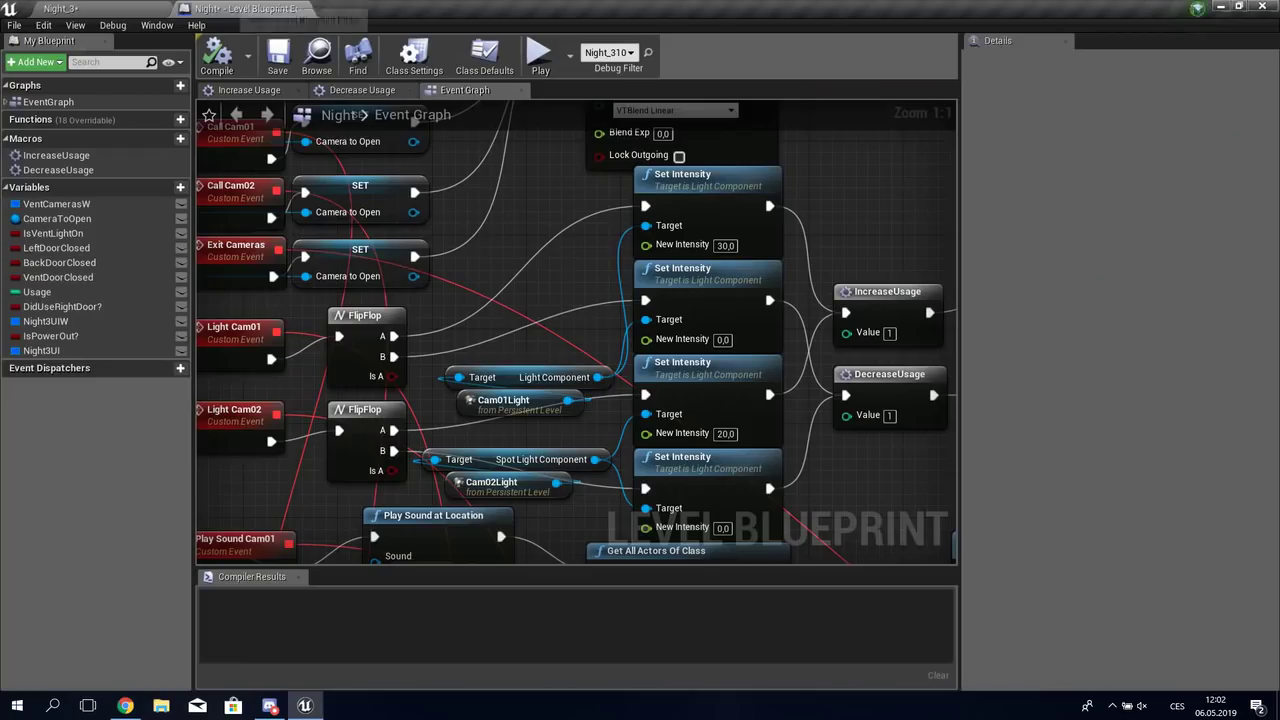
mouse_move(379, 478)
right_mouse_down()
mouse_move(507, 288)
mouse_move(132, 261)
right_mouse_up()
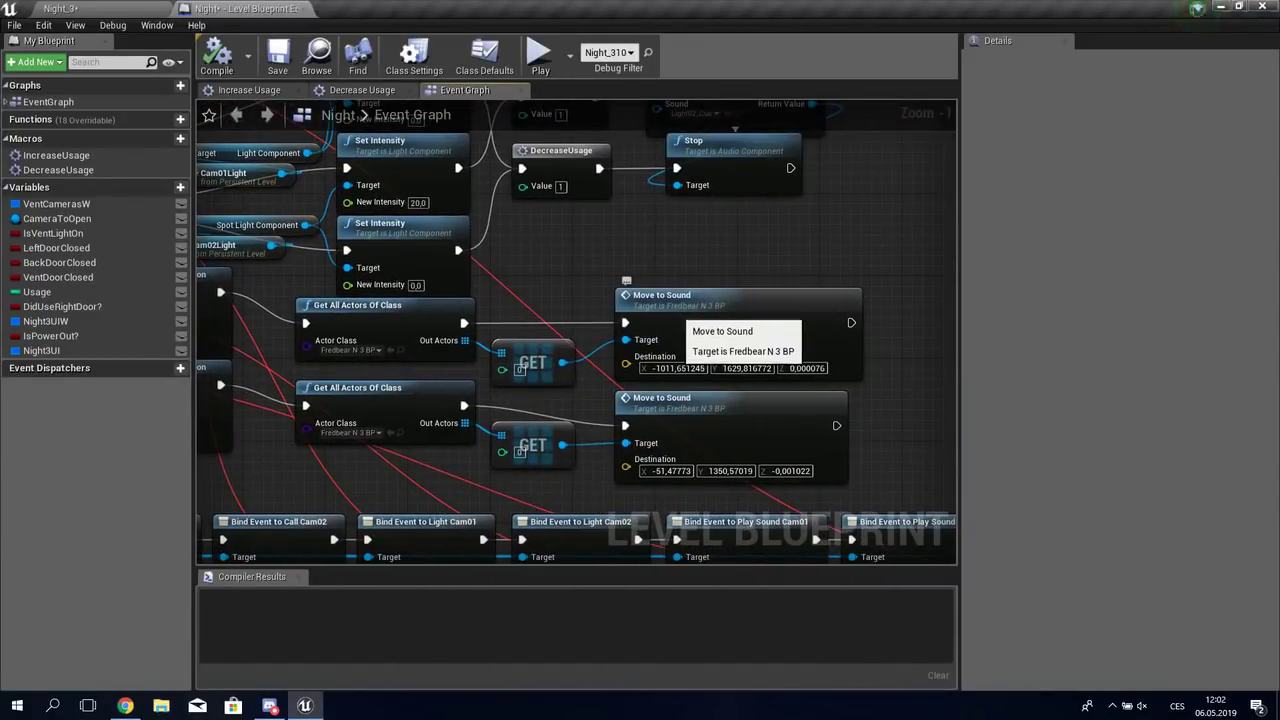
right_click_drag(255, 316, 327, 293)
left_click_drag(327, 293, 718, 413)
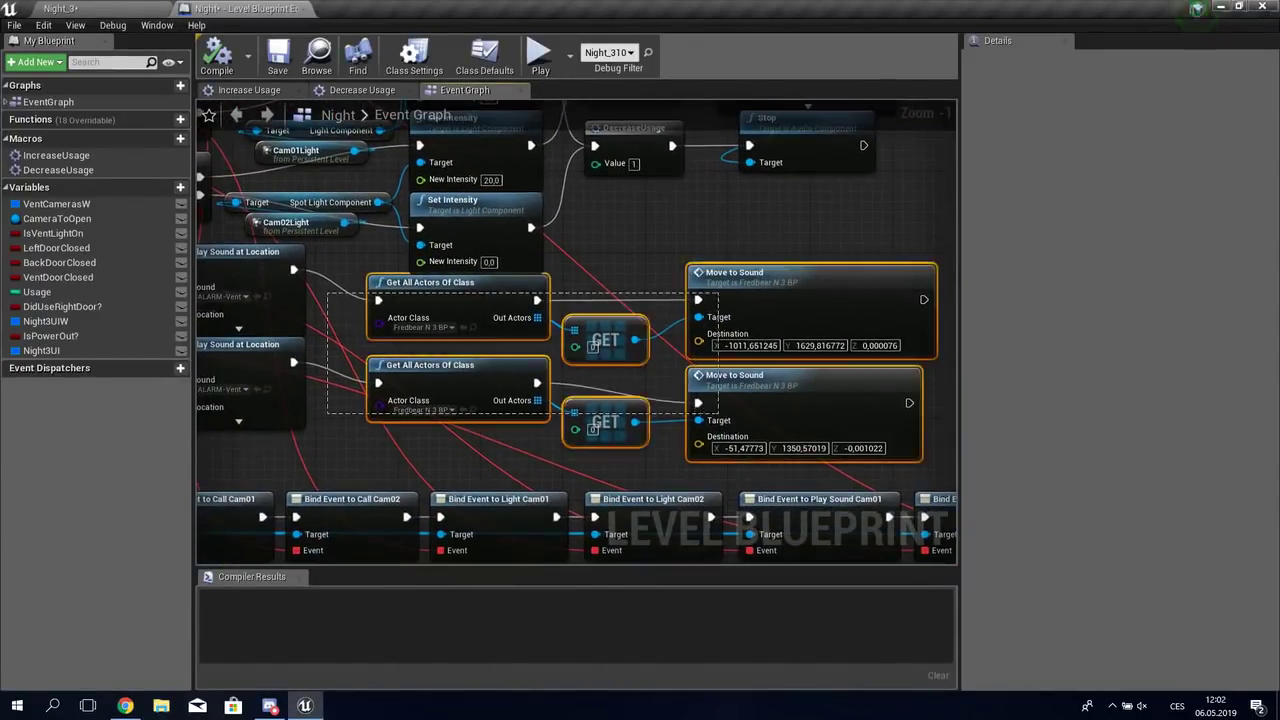
scroll(460, 328, "up", 1)
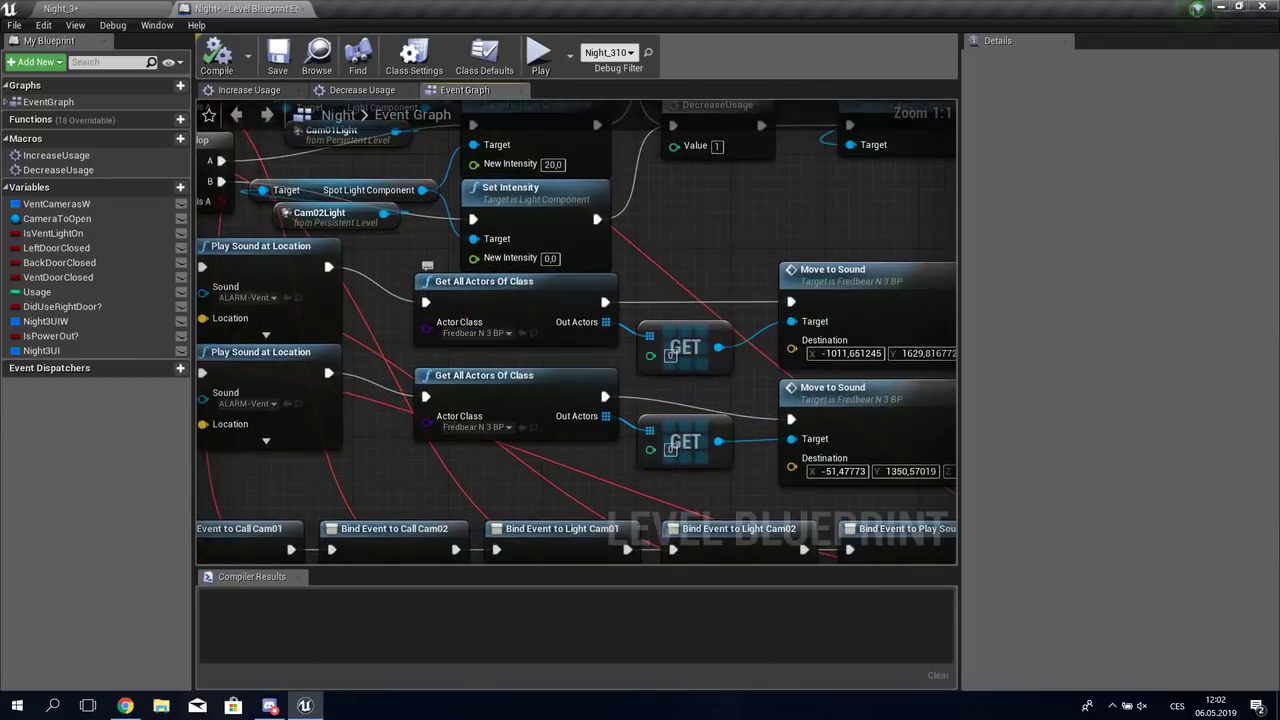
right_click_drag(427, 266, 264, 283)
Step: Jump into Fredbear_n3_BP to examine its MoveToPlayer and MoveToSound events
double_click(700, 290)
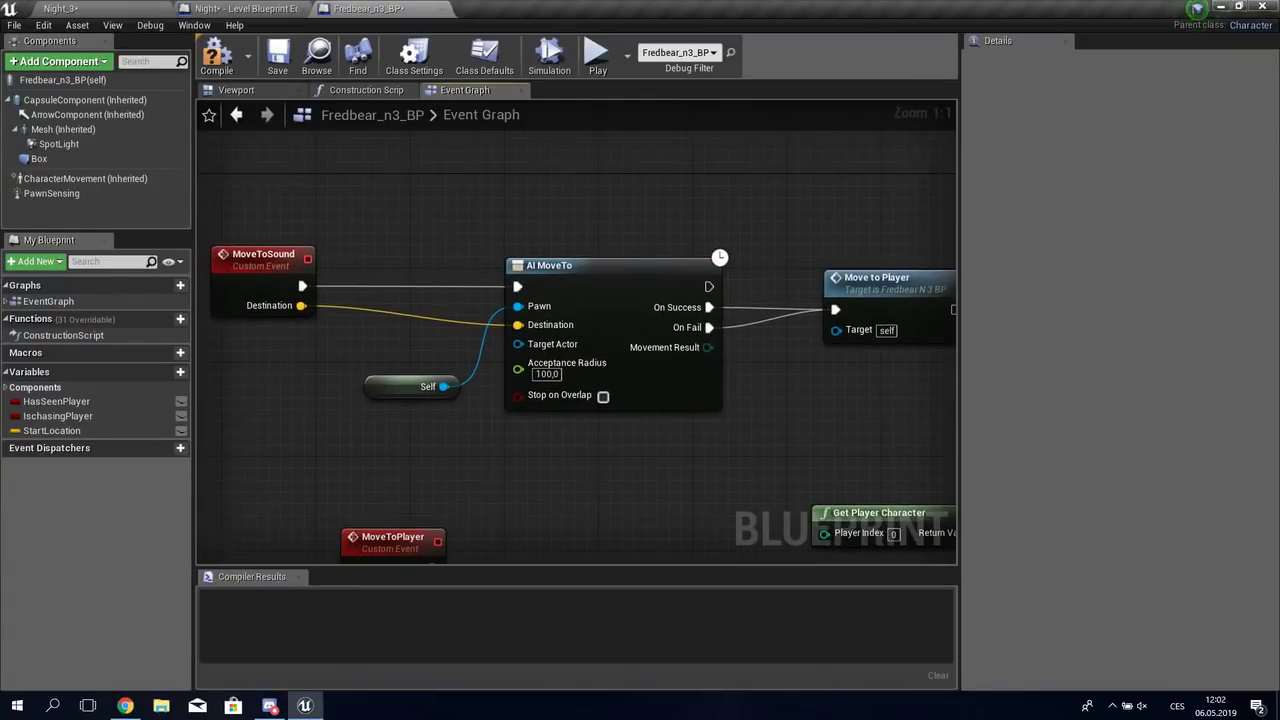
right_click_drag(895, 300, 605, 310)
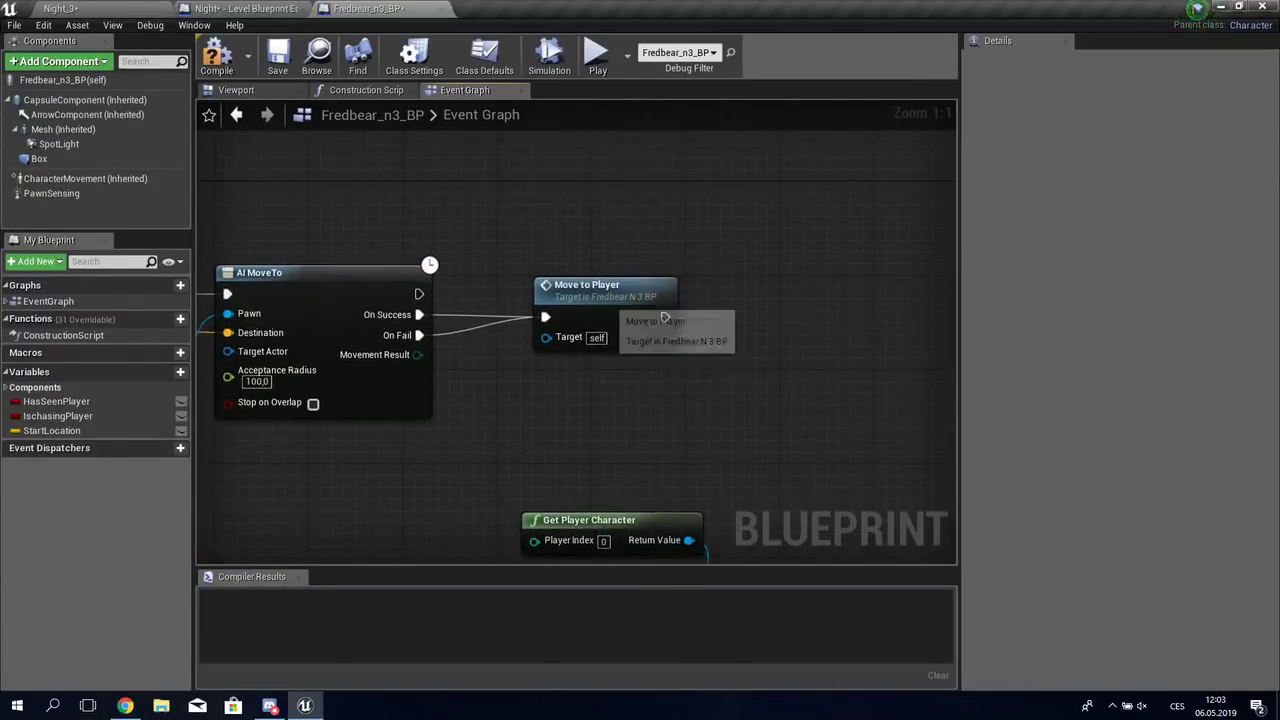
double_click(605, 310)
scroll(700, 400, "down", 2)
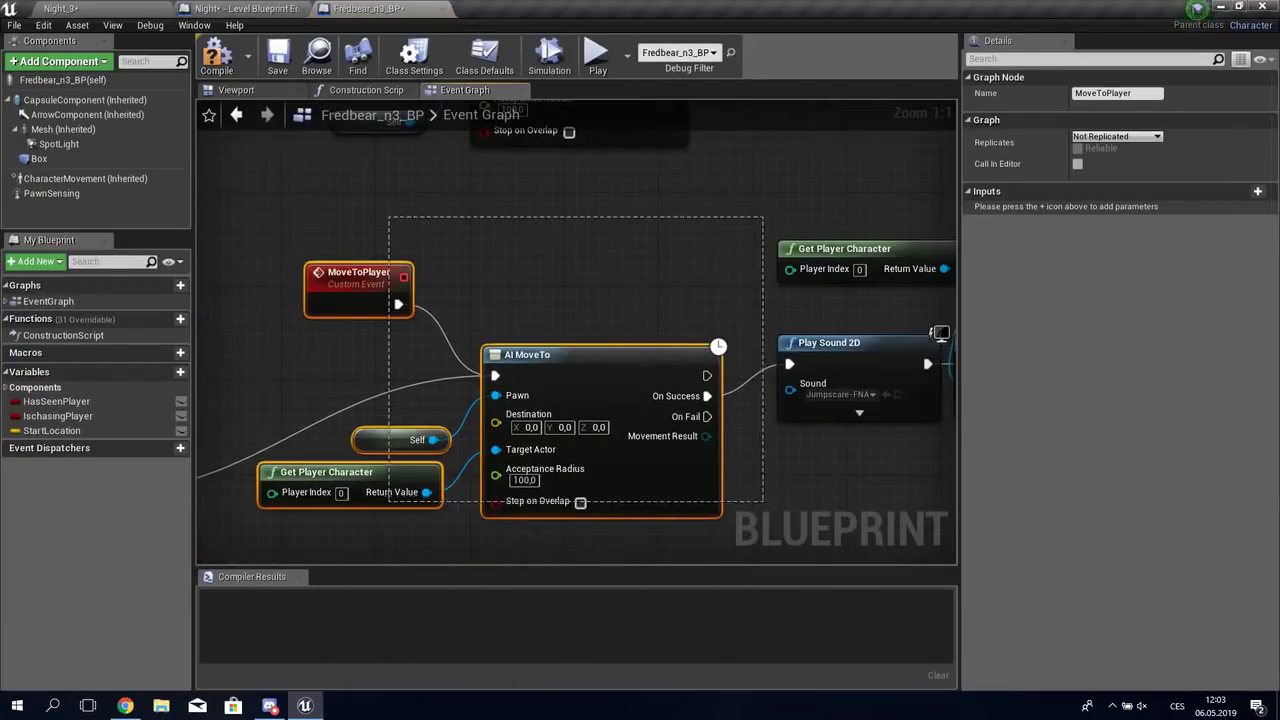
right_click_drag(800, 300, 830, 420)
right_click_drag(900, 482, 822, 527)
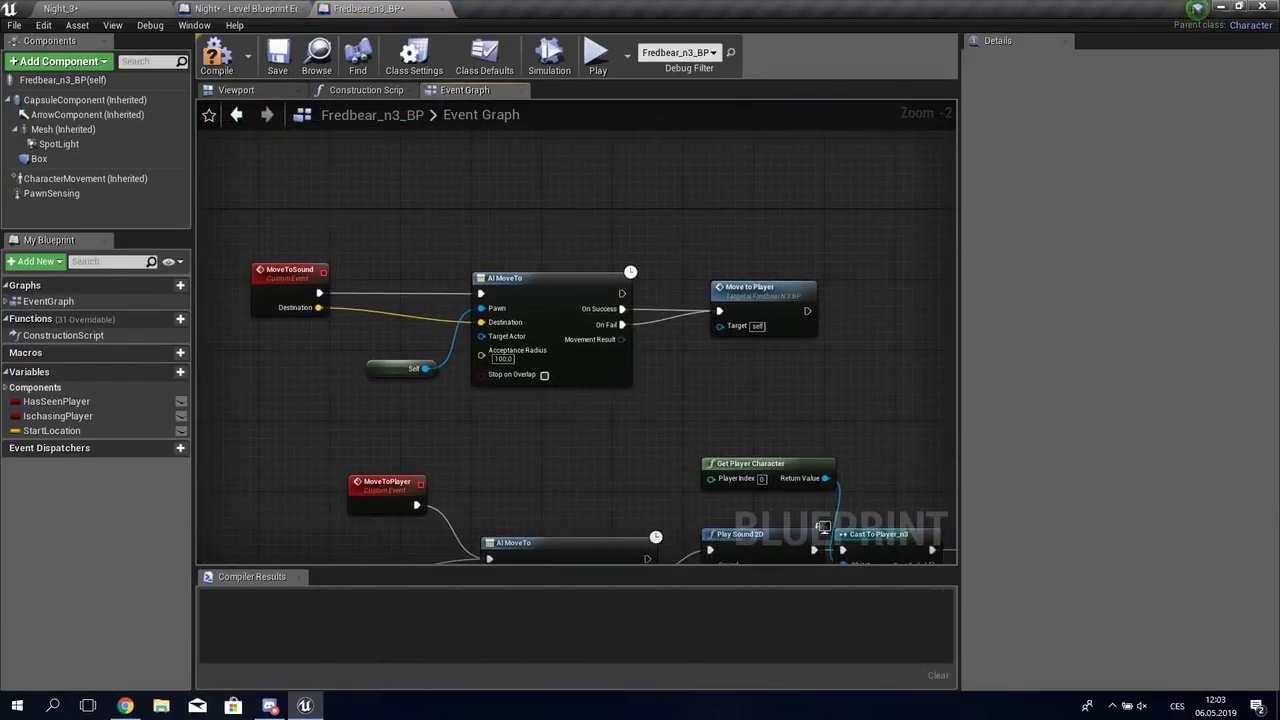
left_click(245, 8)
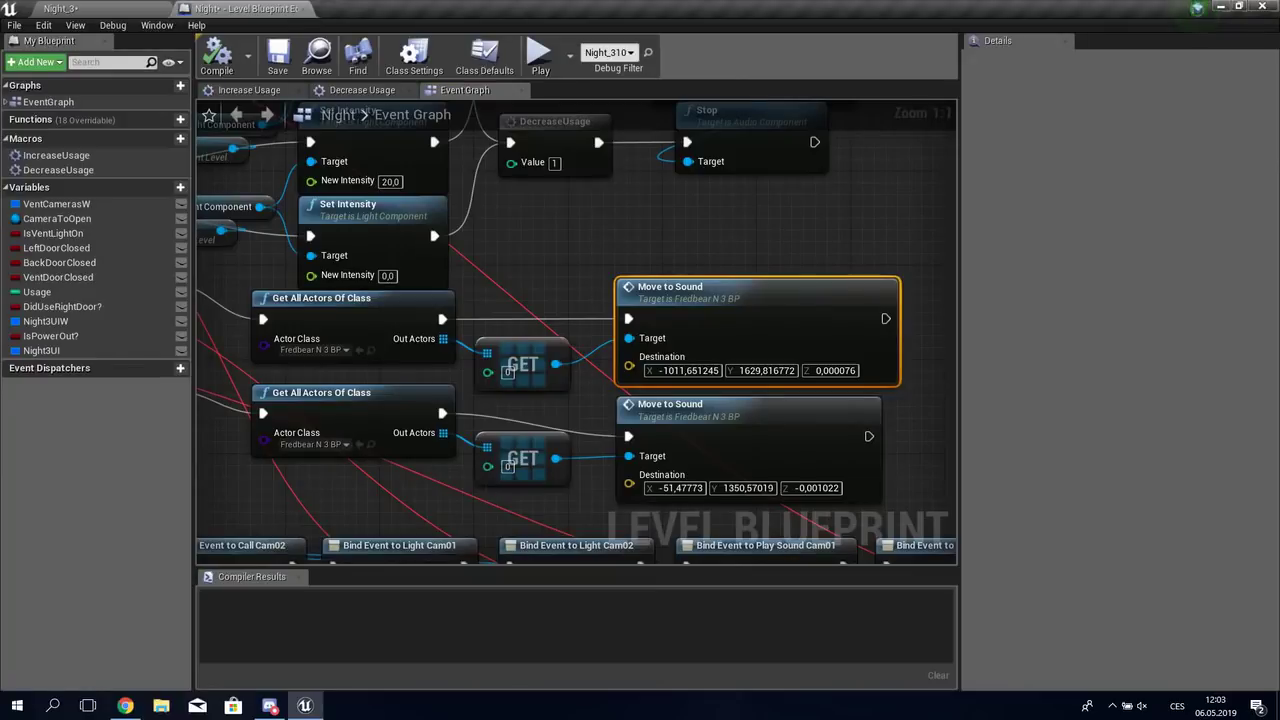
double_click(645, 338)
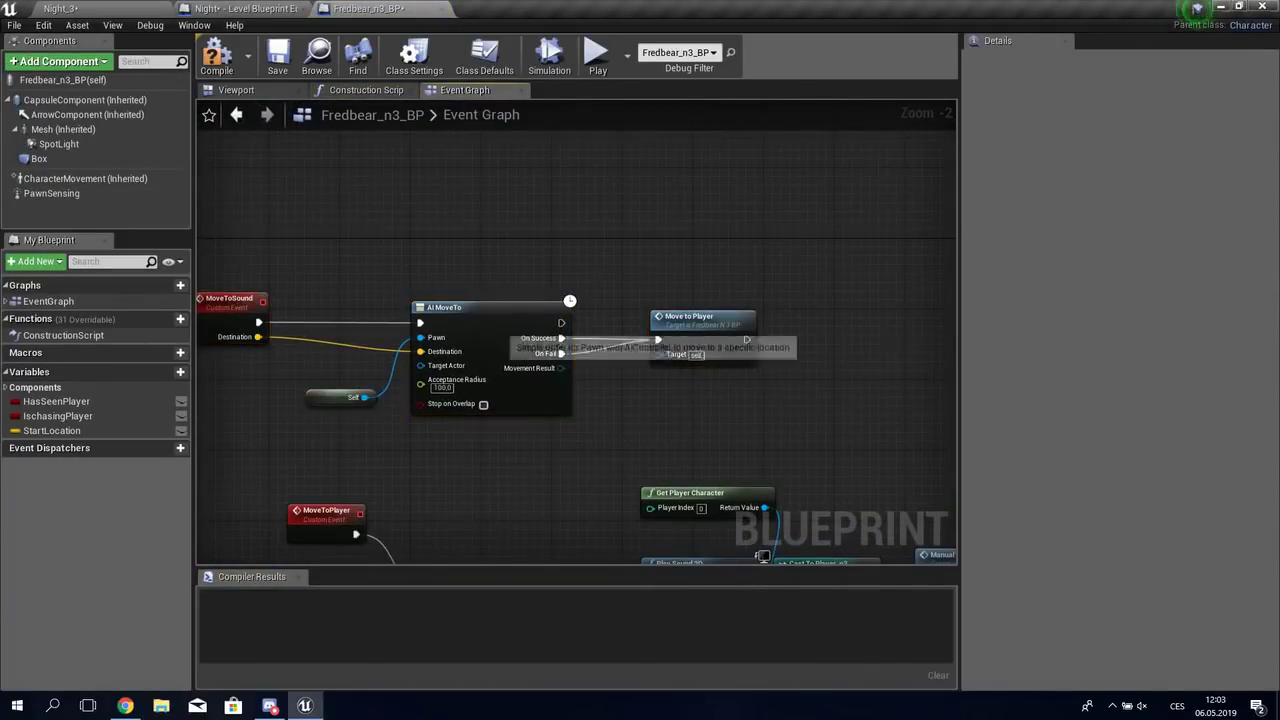
scroll(561, 338, "up", 2)
Step: Connect AI MoveTo's On Success and On Fail to Move to Player and save all
left_click_drag(614, 370, 740, 372)
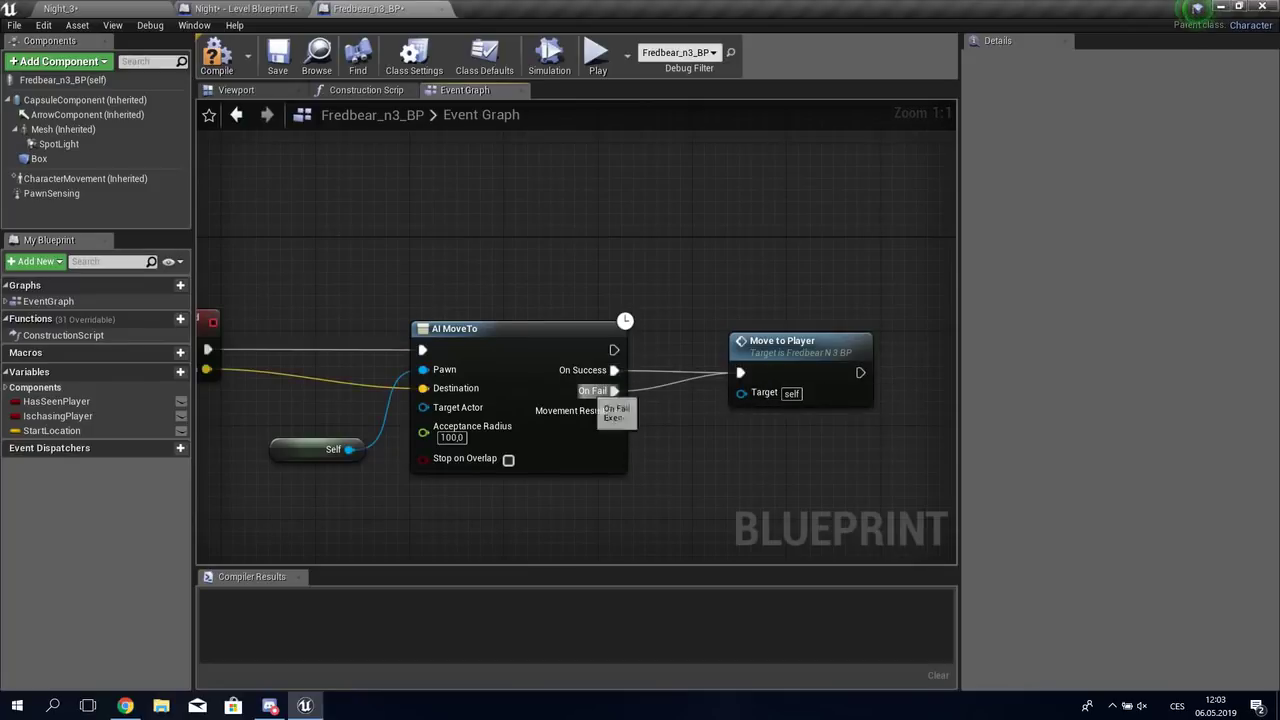
left_click_drag(614, 390, 740, 372)
left_click_drag(672, 237, 905, 445)
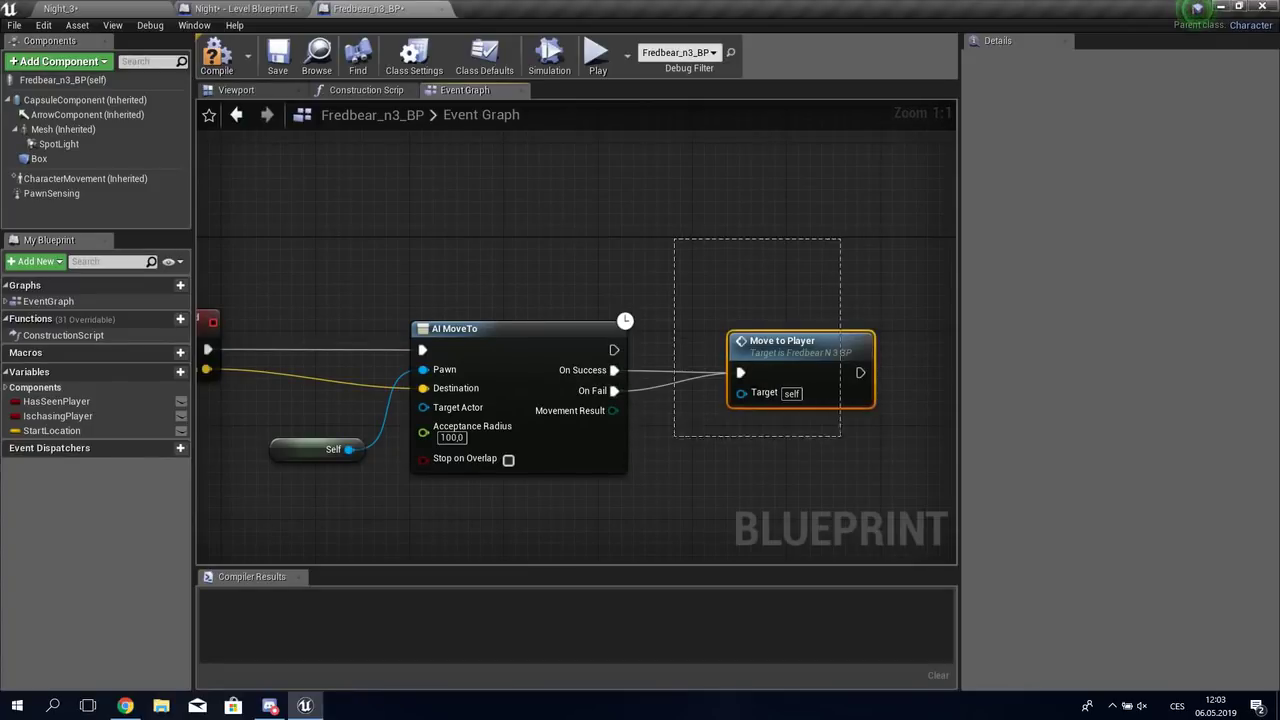
left_click(908, 457)
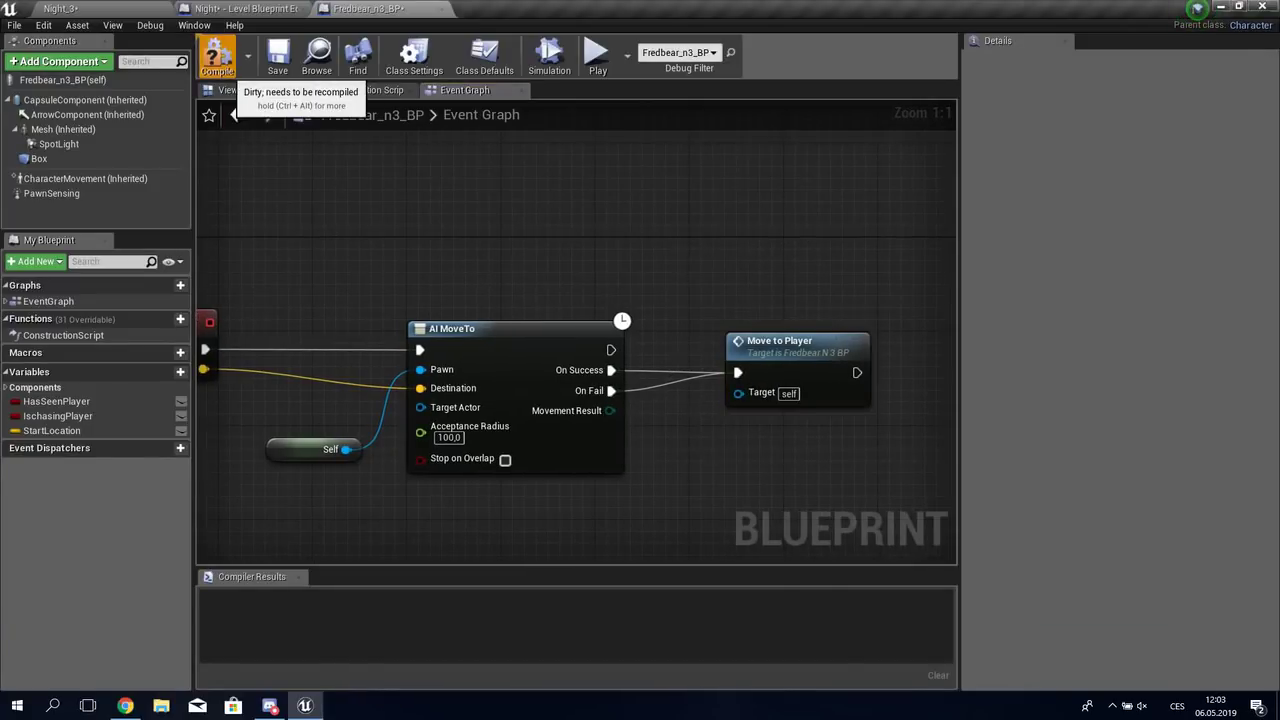
key("ctrl+shift+s")
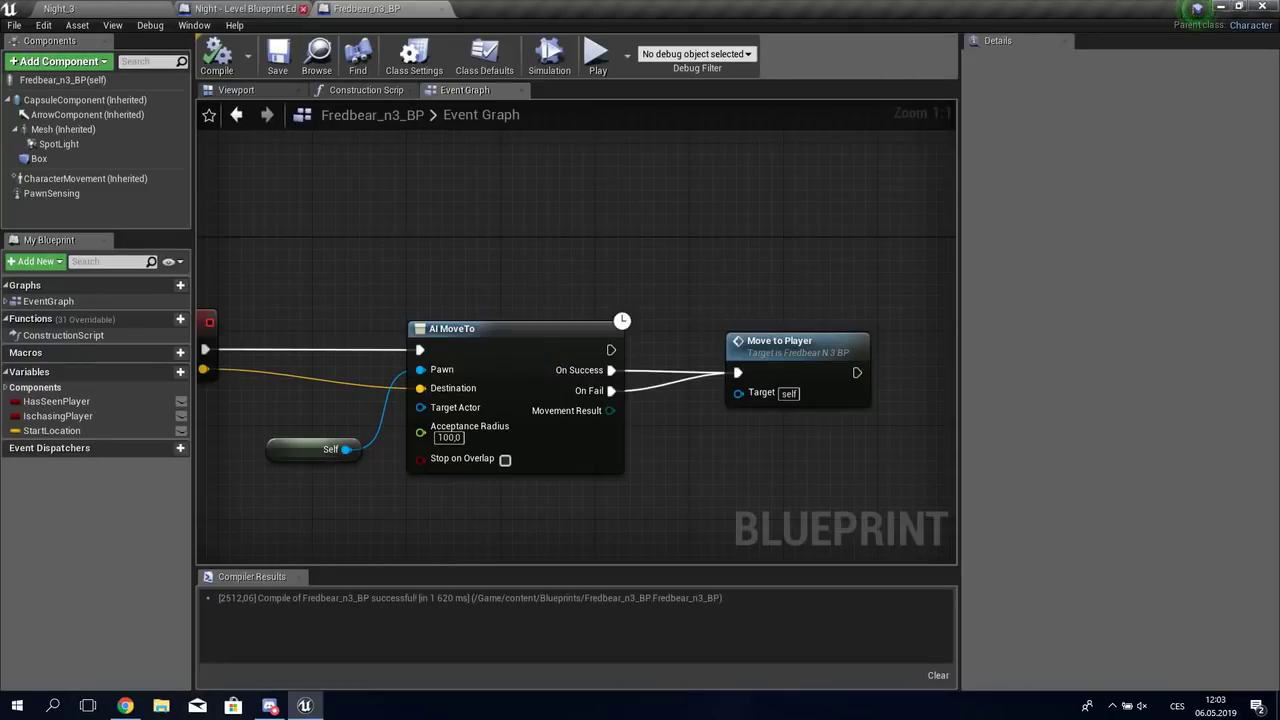
Step: Open the Night_4 map from the Content Browser
left_click(1220, 6)
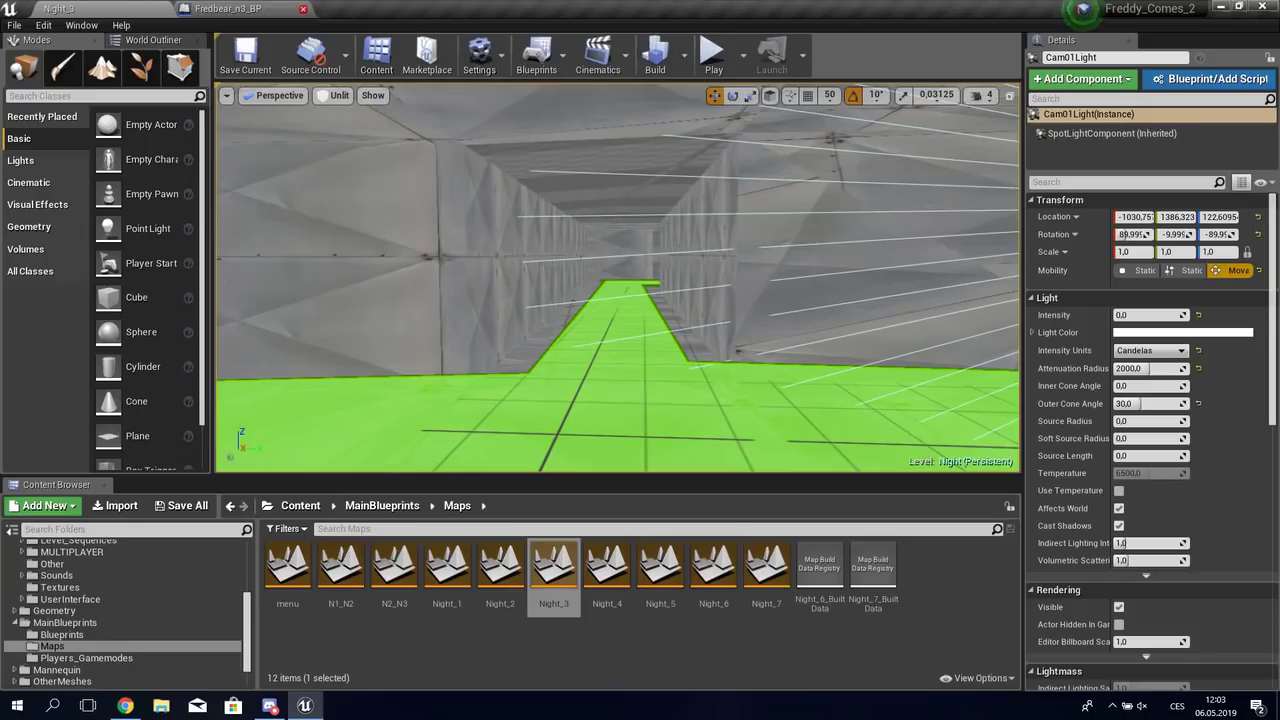
left_click(607, 570)
double_click(607, 570)
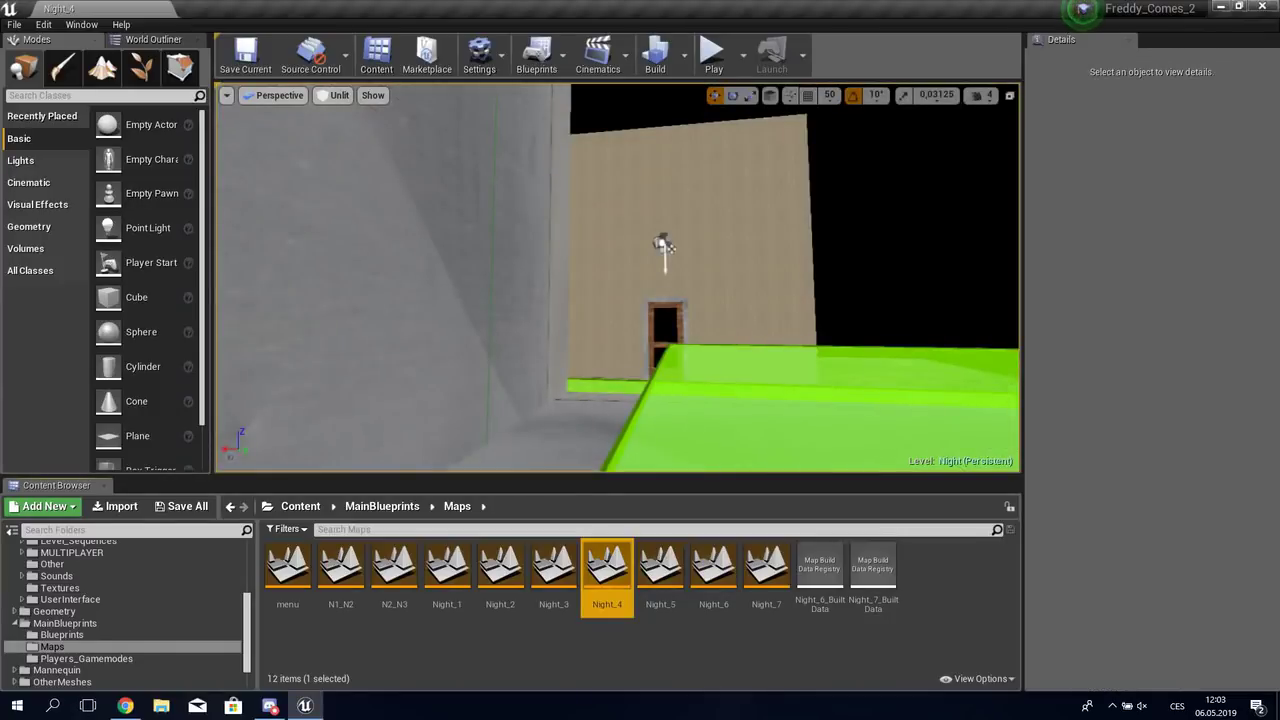
Step: Fly past the checkerboard floor to the grey ramp and select the ExitTrigger volume
right_click_drag(618, 276, 618, 276)
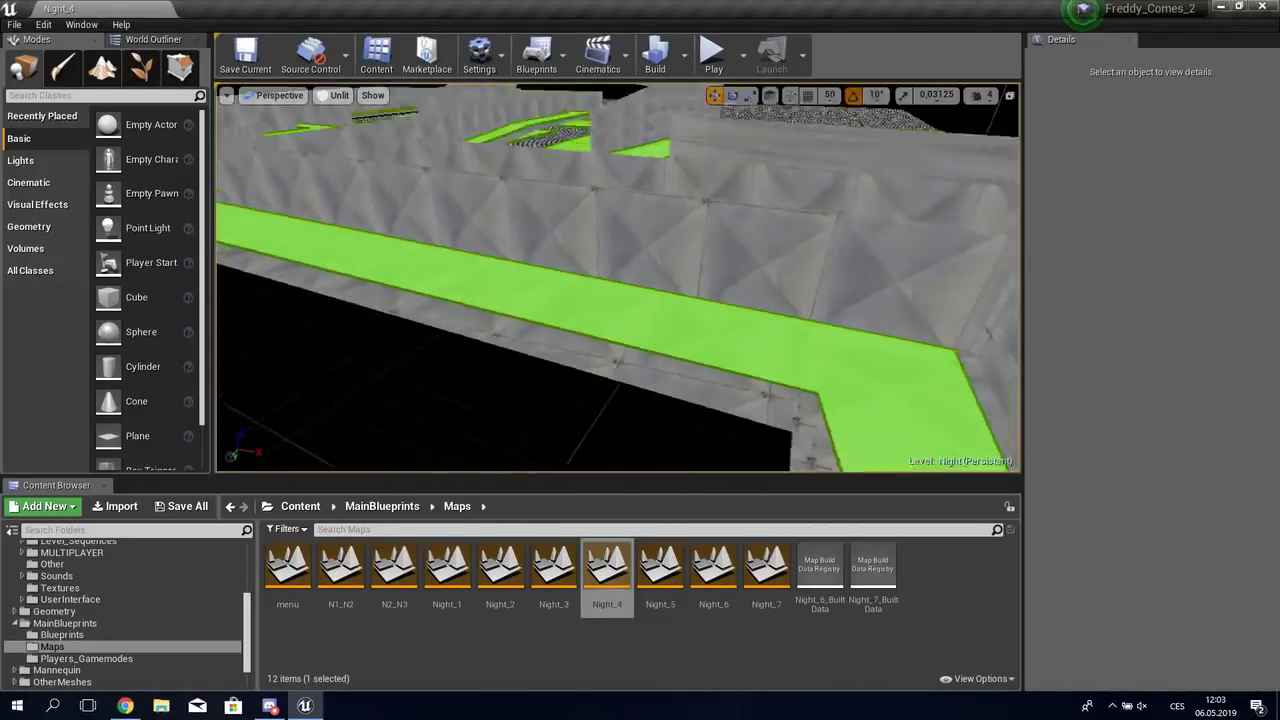
right_click_drag(618, 276, 618, 276)
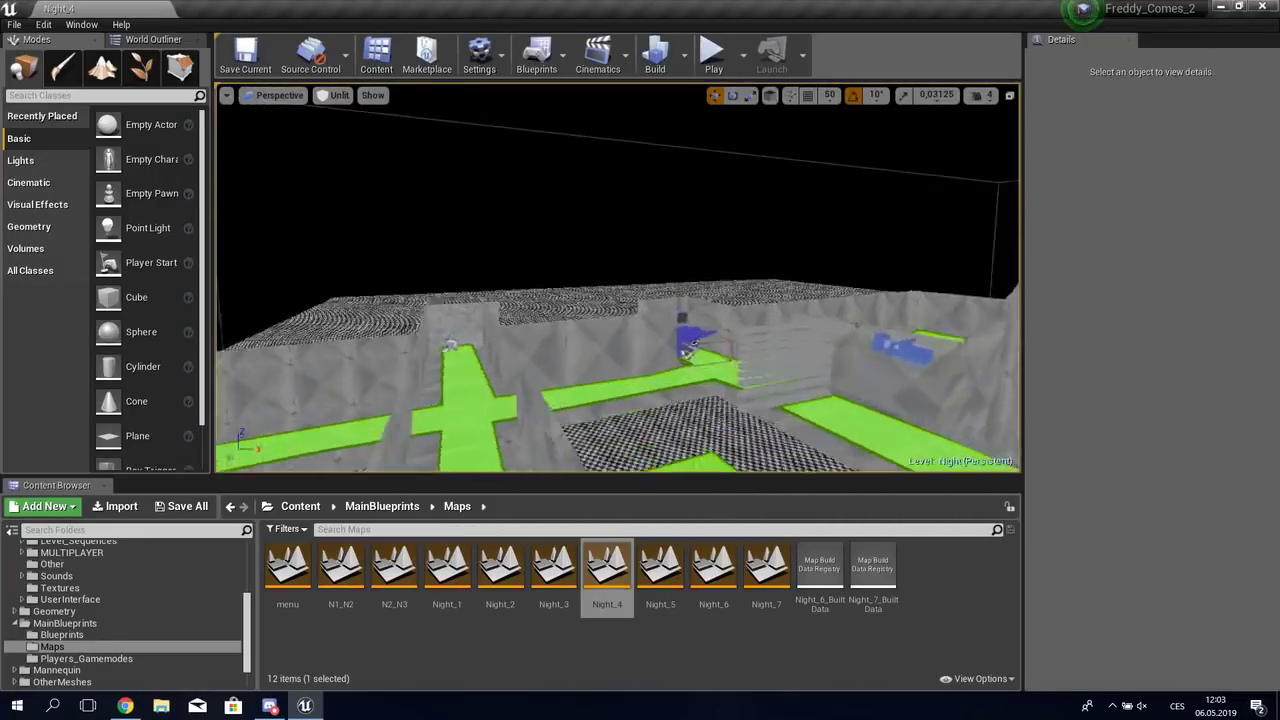
right_click_drag(697, 346, 697, 346)
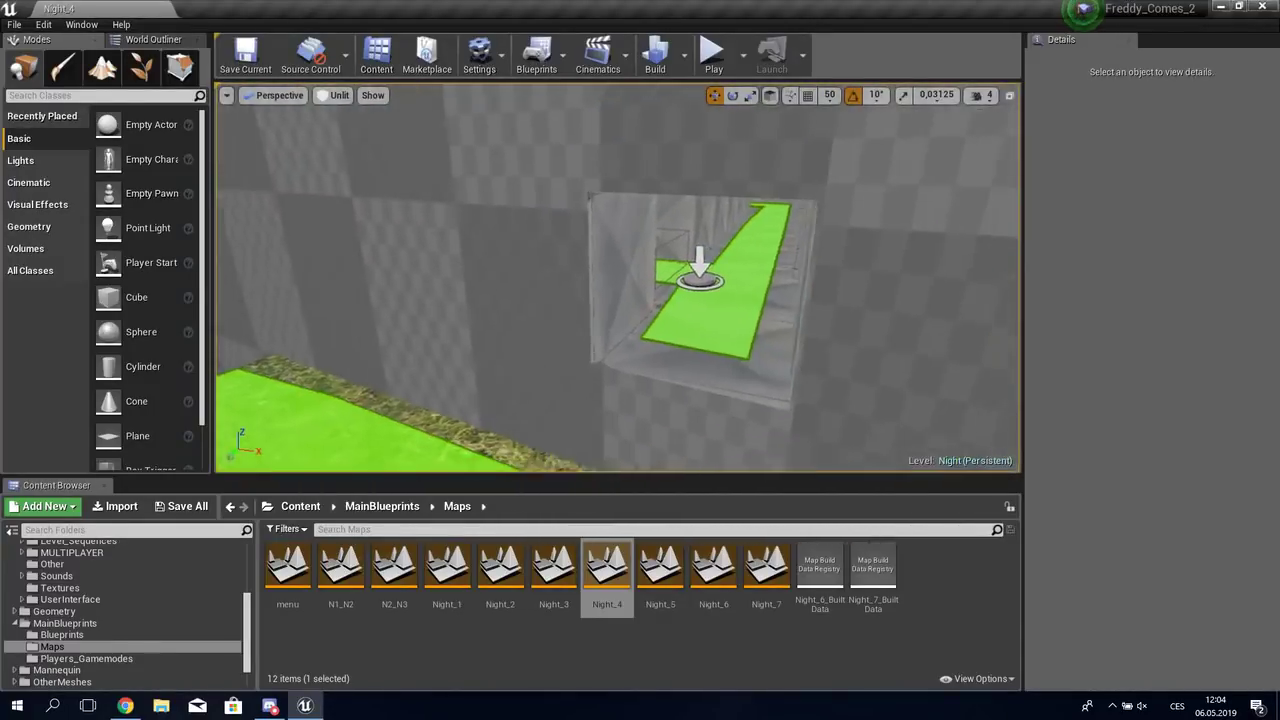
left_click(698, 272)
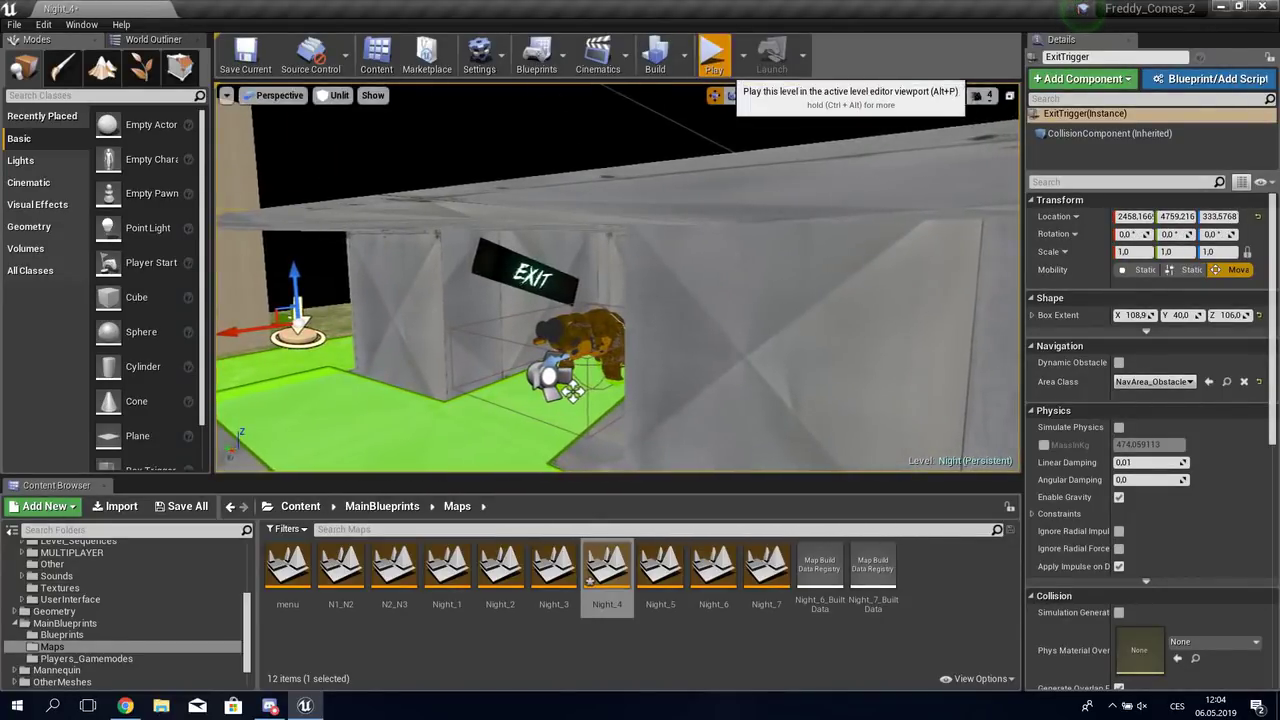
Step: Start Play In Editor to bring up the game's main menu
left_click(714, 55)
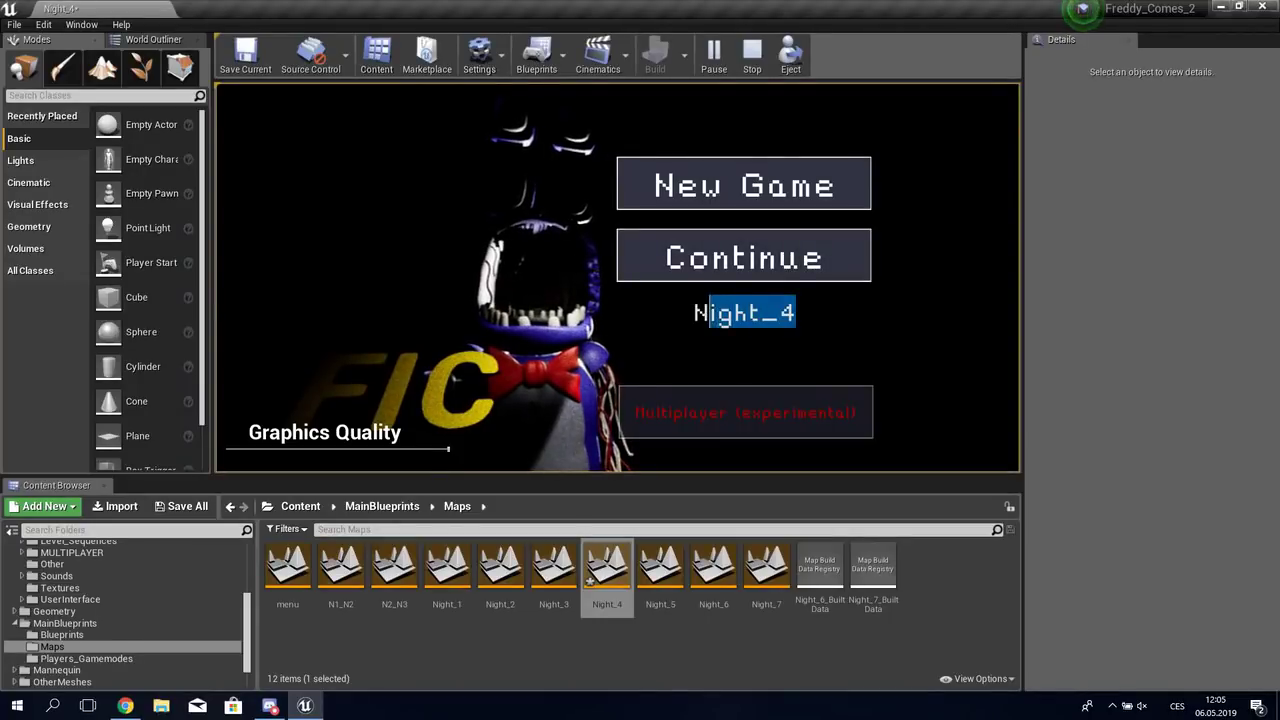
Step: Continue the game into Night_4, then stop the play session with Esc
key("BackSpace")
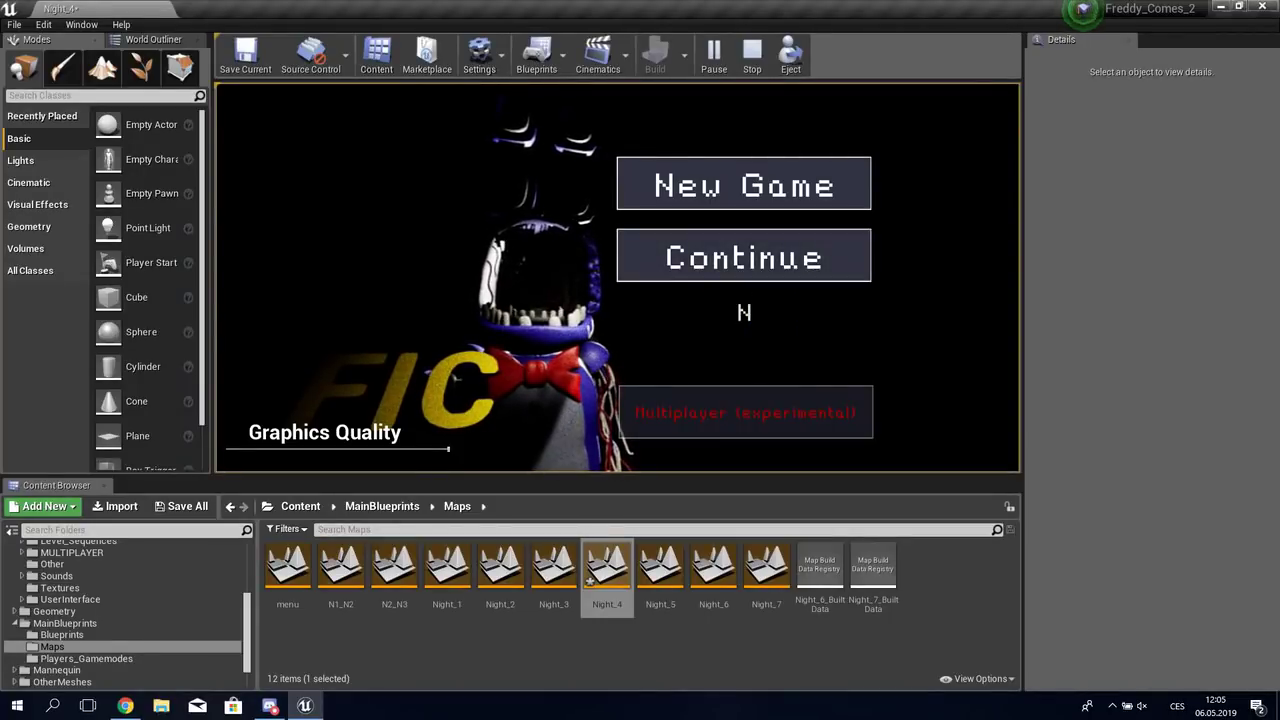
type("4")
left_click(744, 256)
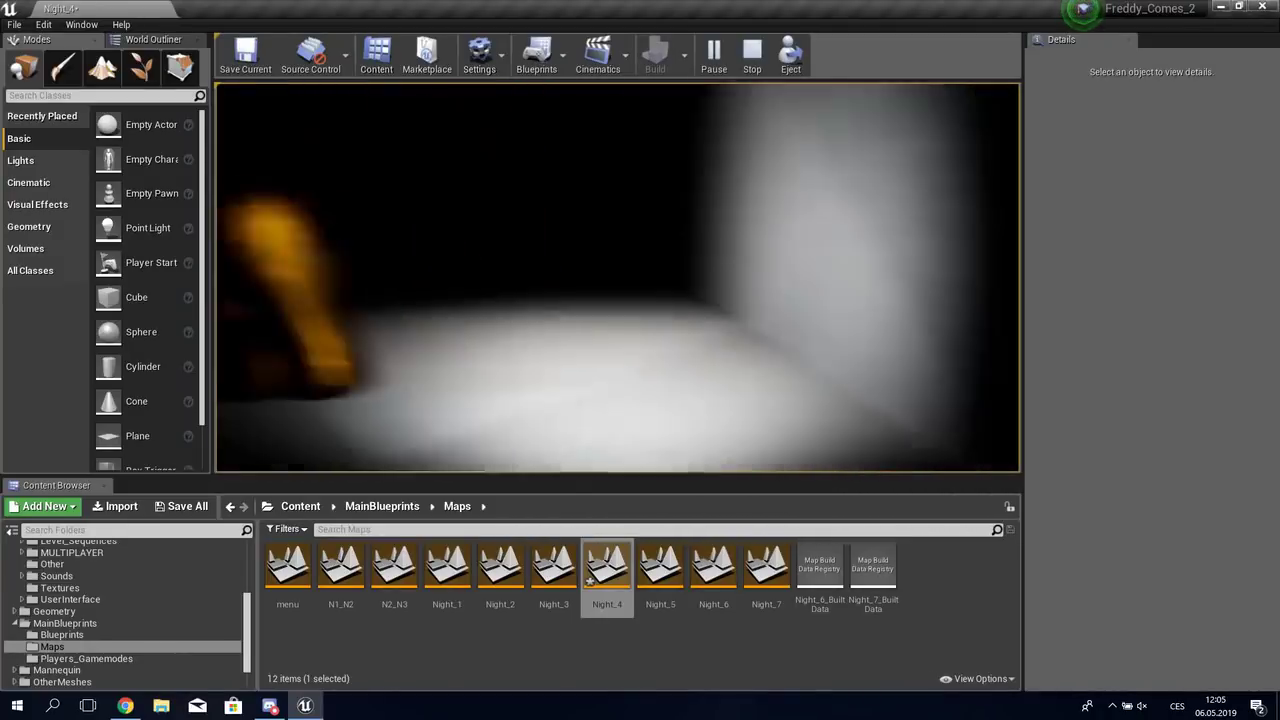
key("Escape")
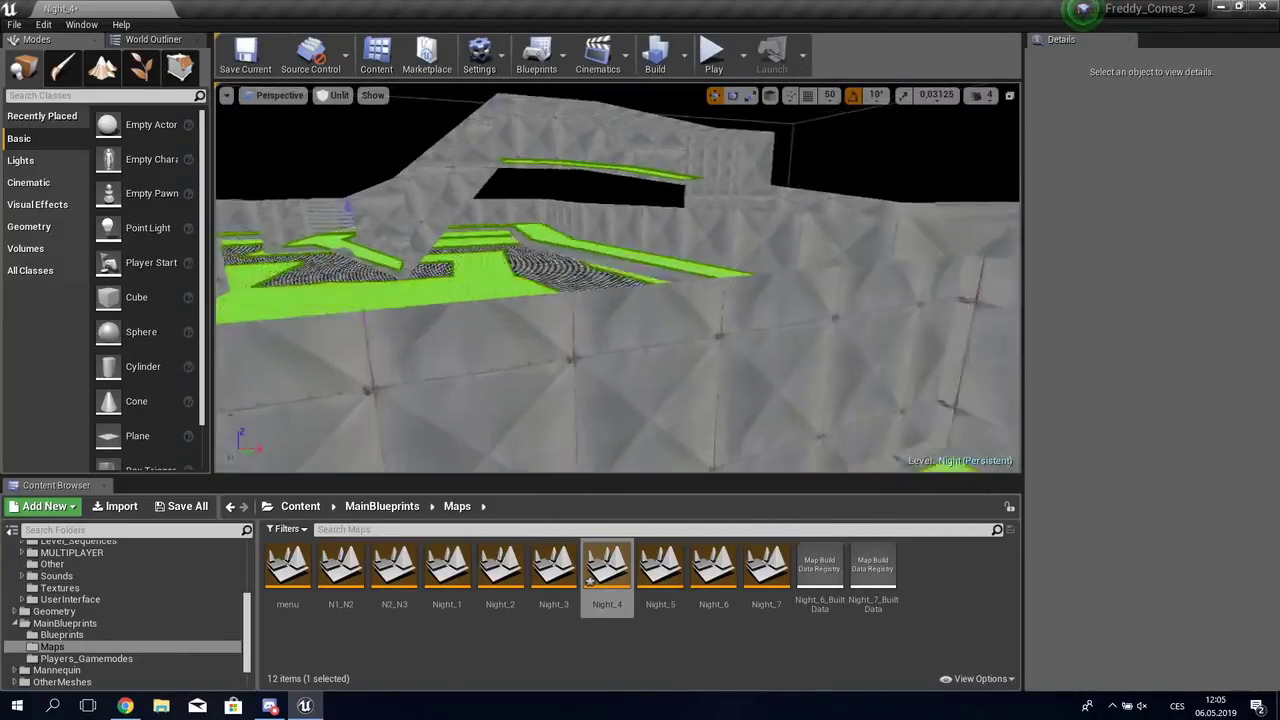
Step: Select Bonnie in the Night_4 level and open Bonnie_n4's blueprint in the Blueprint Editor
mouse_move(618, 280)
right_mouse_down()
mouse_move(640, 300)
mouse_move(660, 290)
mouse_move(620, 300)
right_mouse_up()
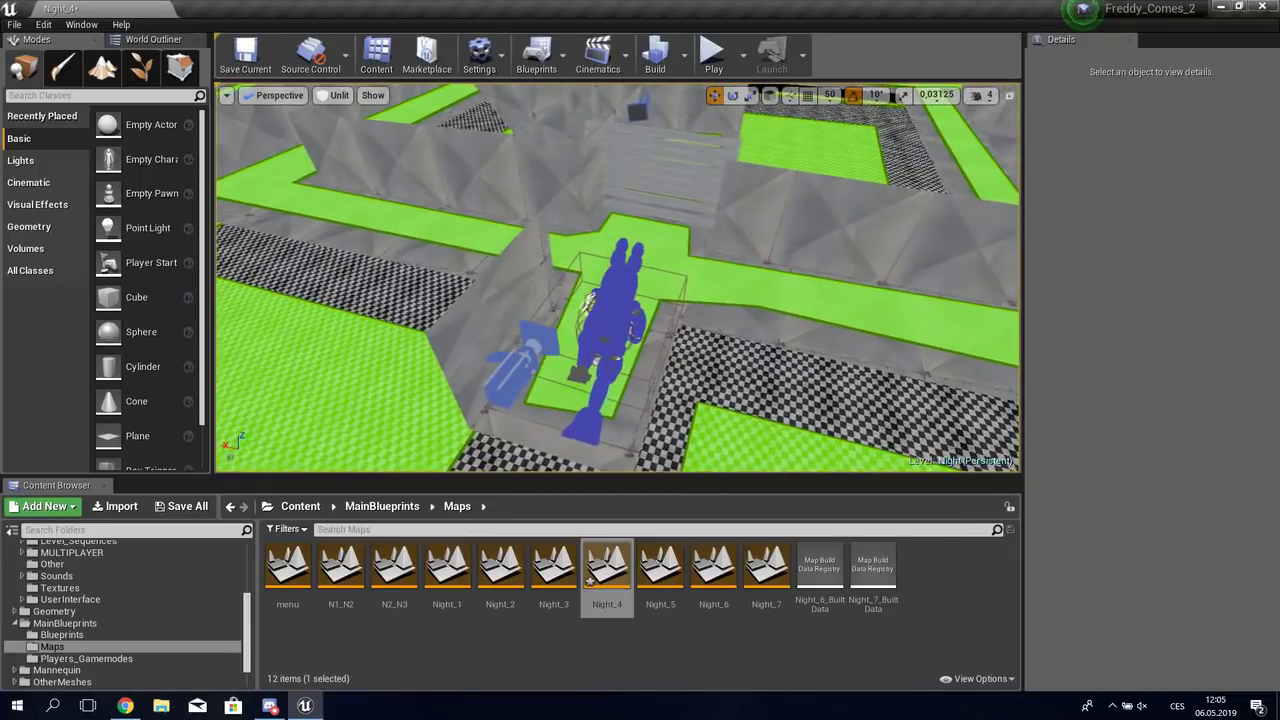
left_click(615, 330)
left_click(1176, 77)
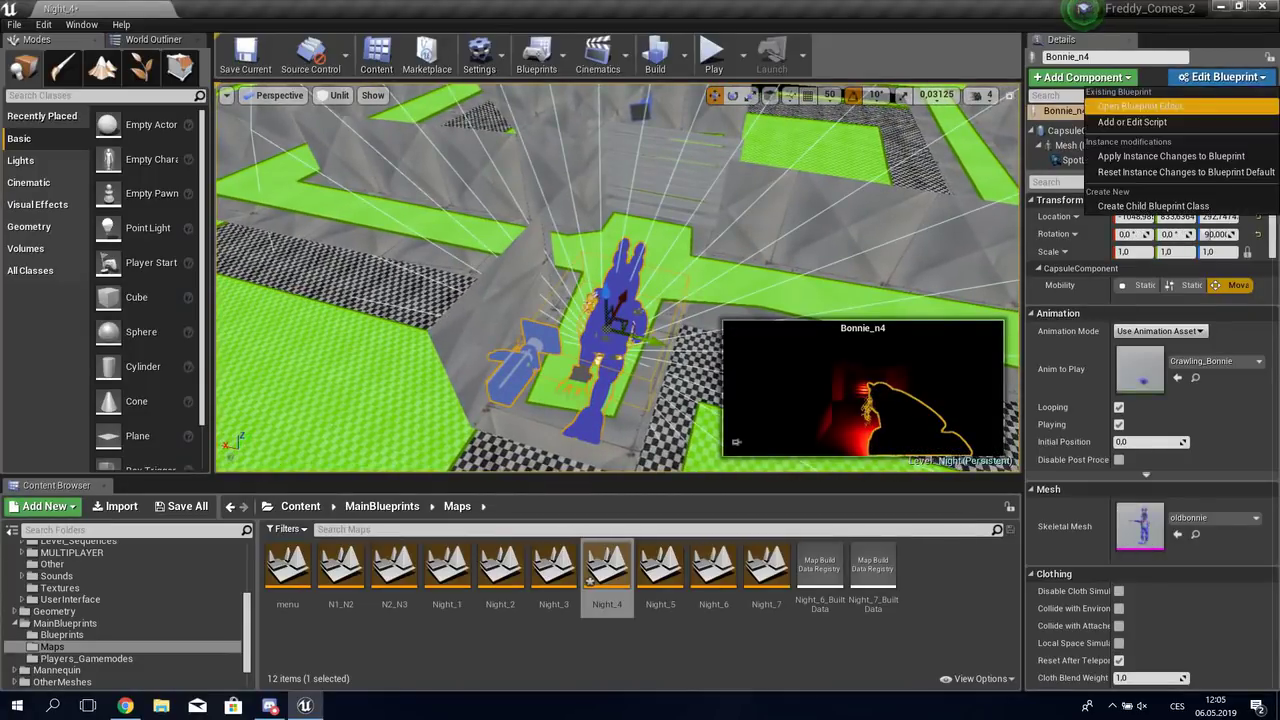
left_click(1135, 92)
Step: Follow the Event Graph's chase, Play Sound 2D, Delay and Open Level (menu) chain, then close the editor
scroll(594, 342, "up", 4)
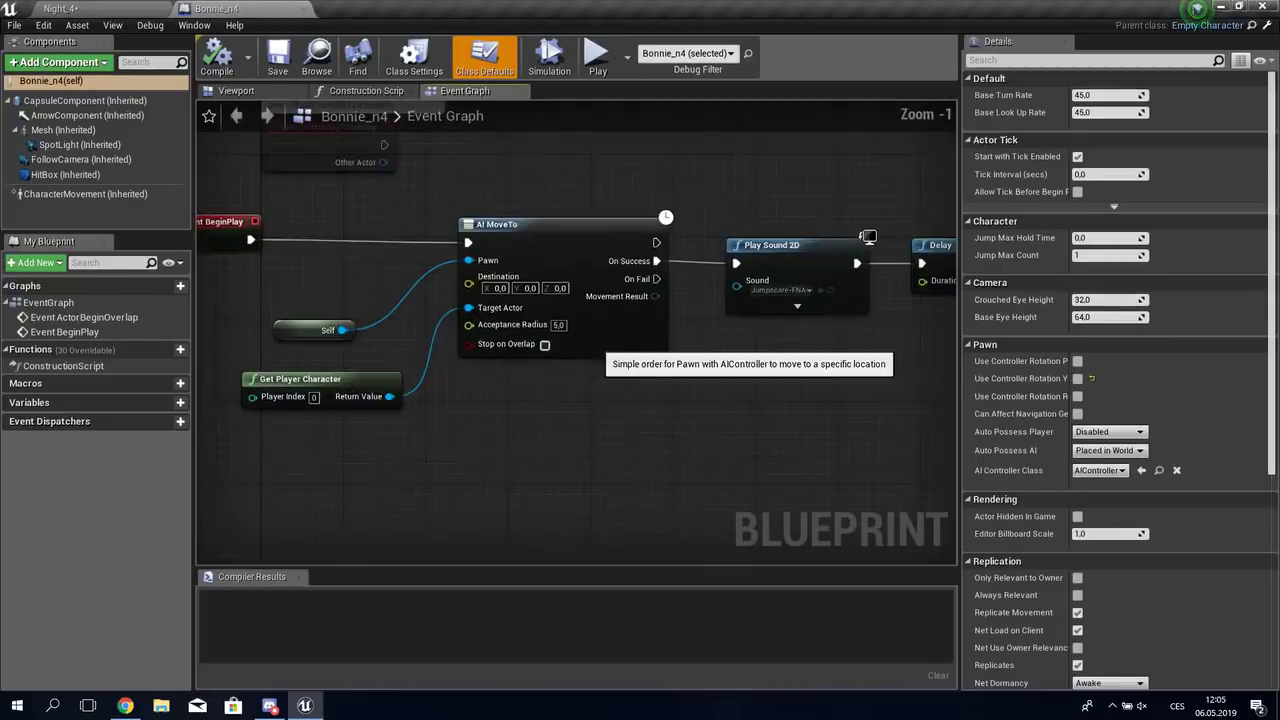
right_click_drag(594, 342, 720, 357)
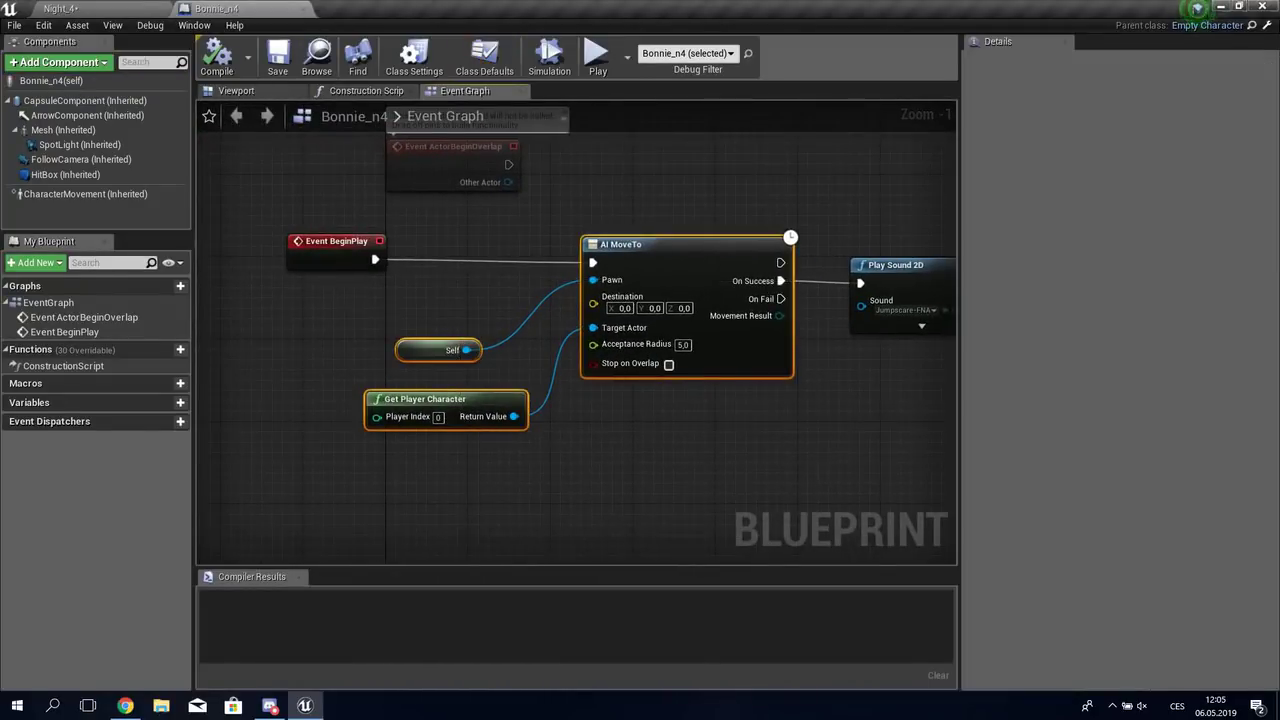
right_click_drag(800, 300, 420, 312)
left_click_drag(508, 205, 613, 268)
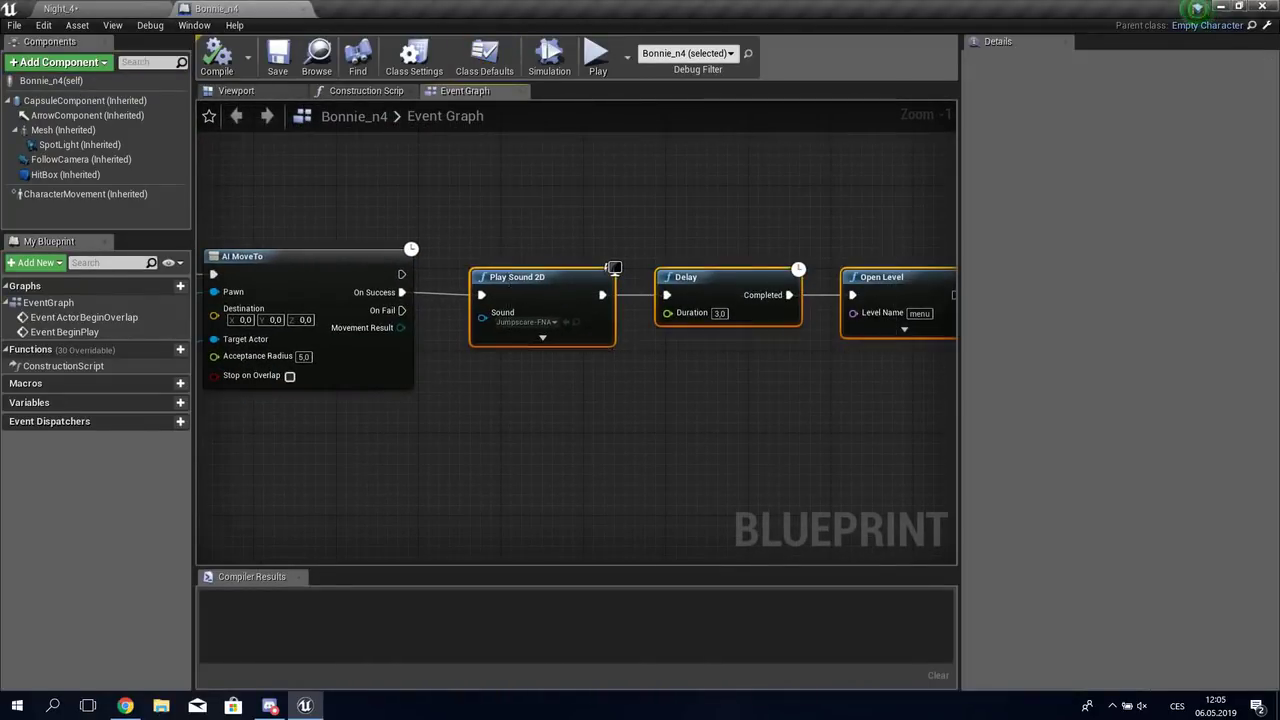
left_click(303, 9)
right_click_drag(632, 138, 632, 138)
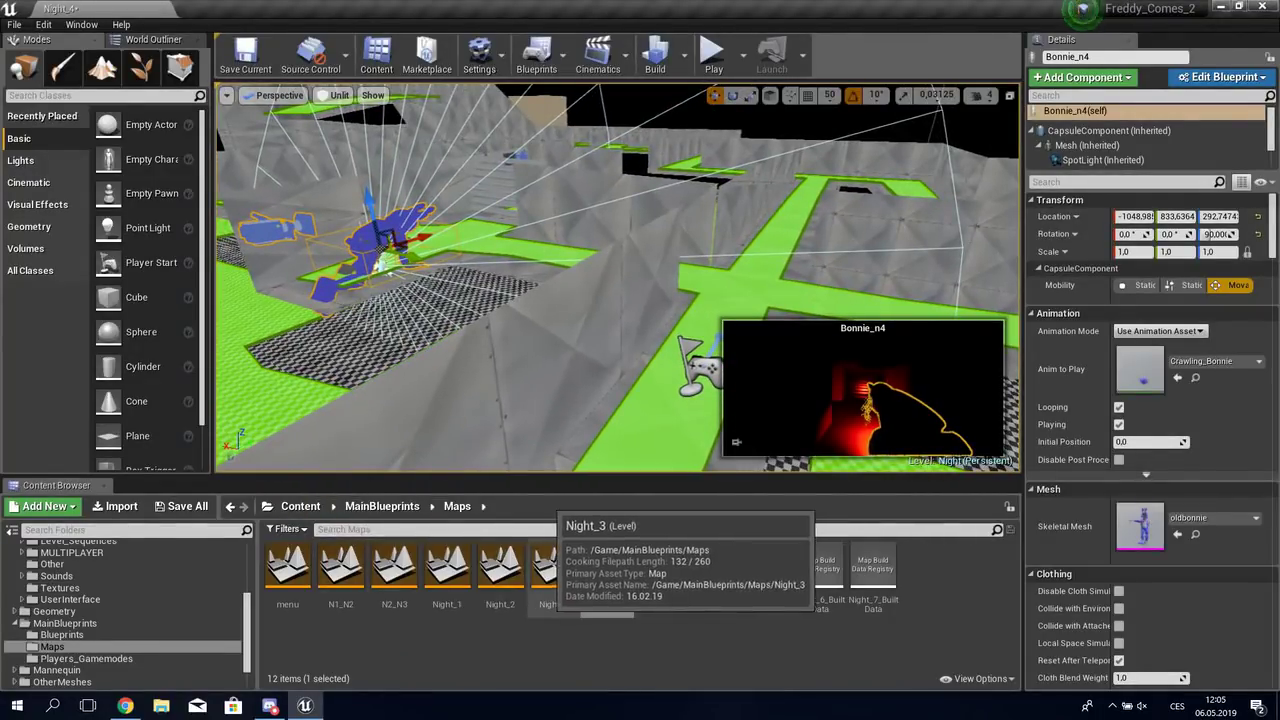
Step: Browse the Content Browser to the MainBlueprints/Players_Gamemodes folder
left_click(300, 506)
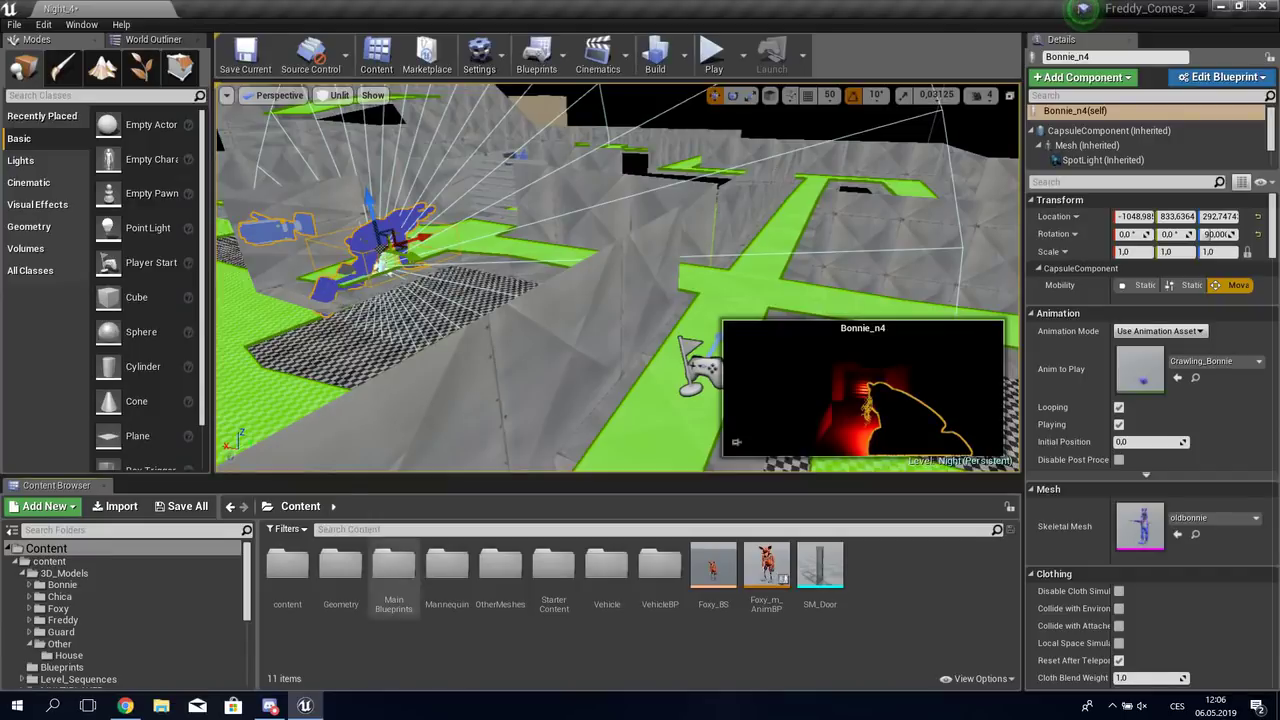
double_click(393, 565)
double_click(288, 565)
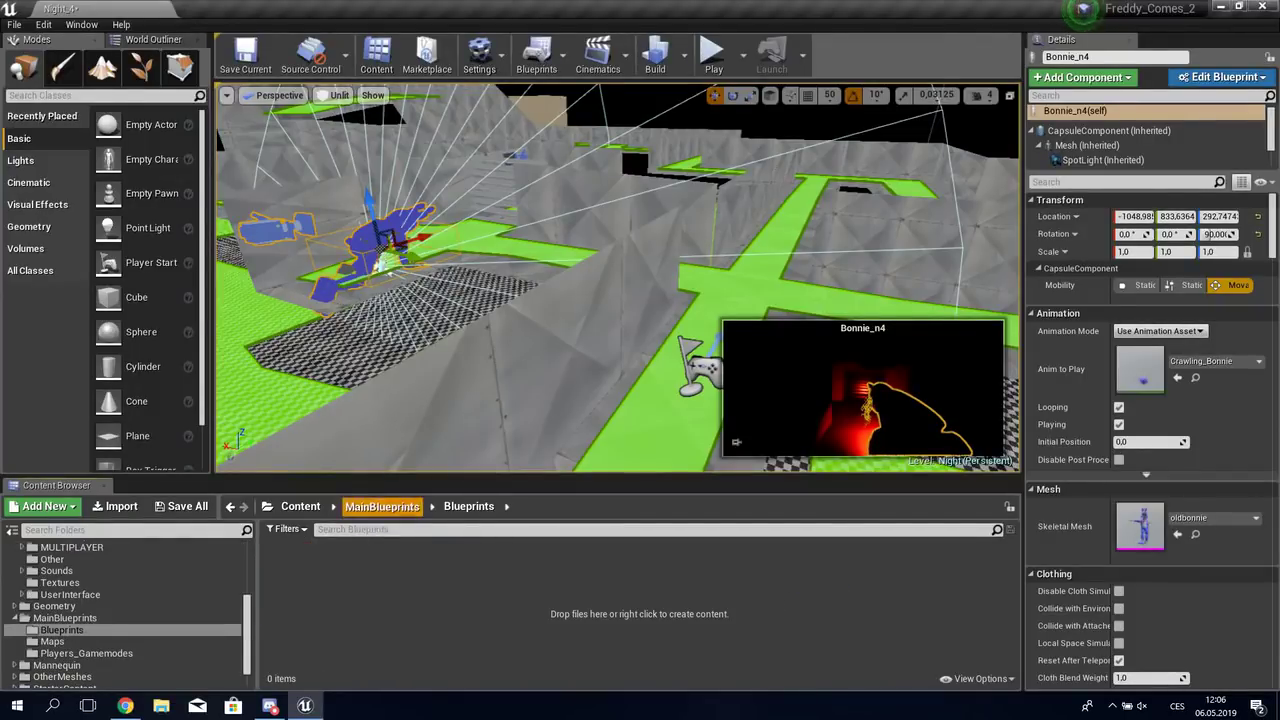
left_click(381, 506)
left_click(300, 506)
double_click(343, 565)
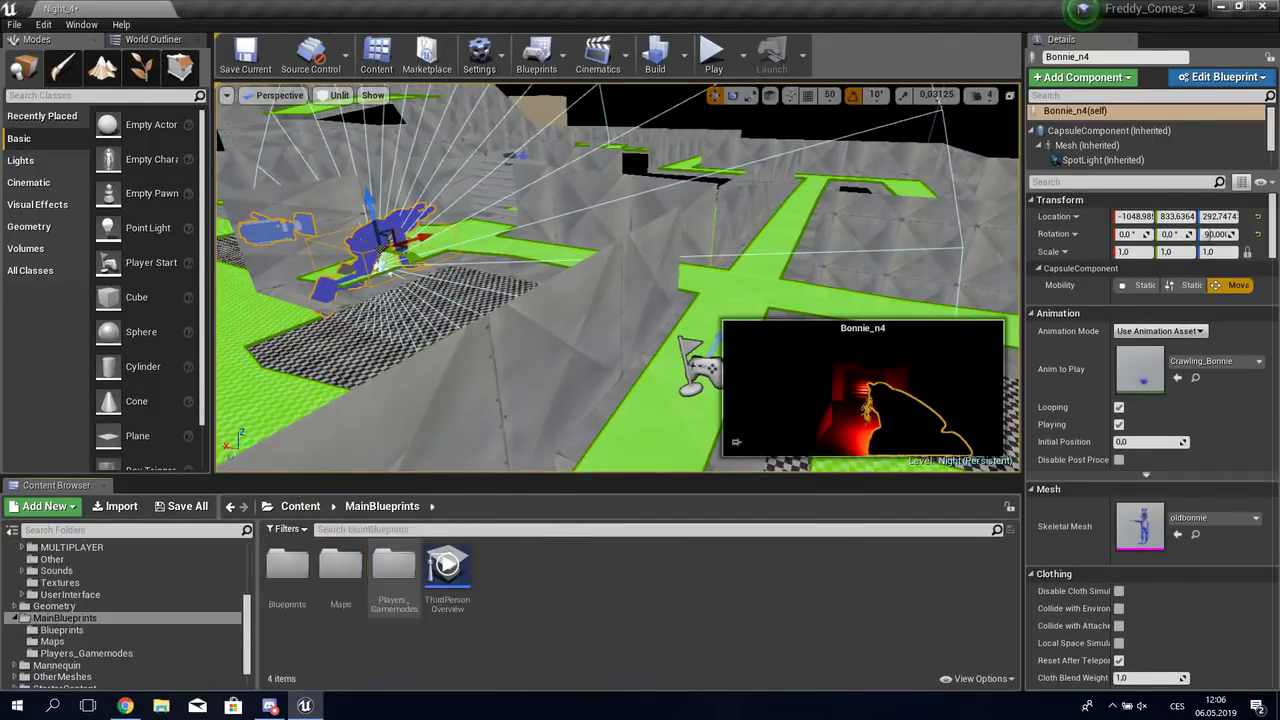
double_click(394, 568)
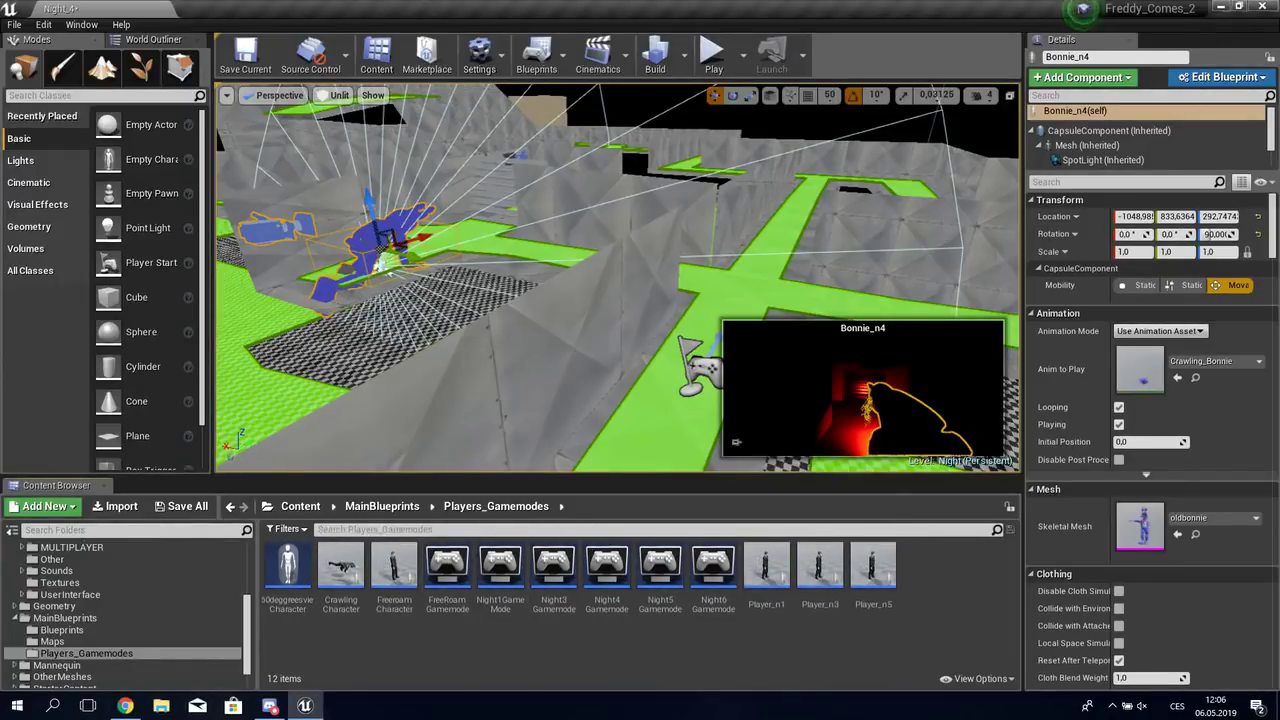
Step: Open the Crawling Character blueprint and rotate its Viewport preview around the crawling mesh
double_click(341, 565)
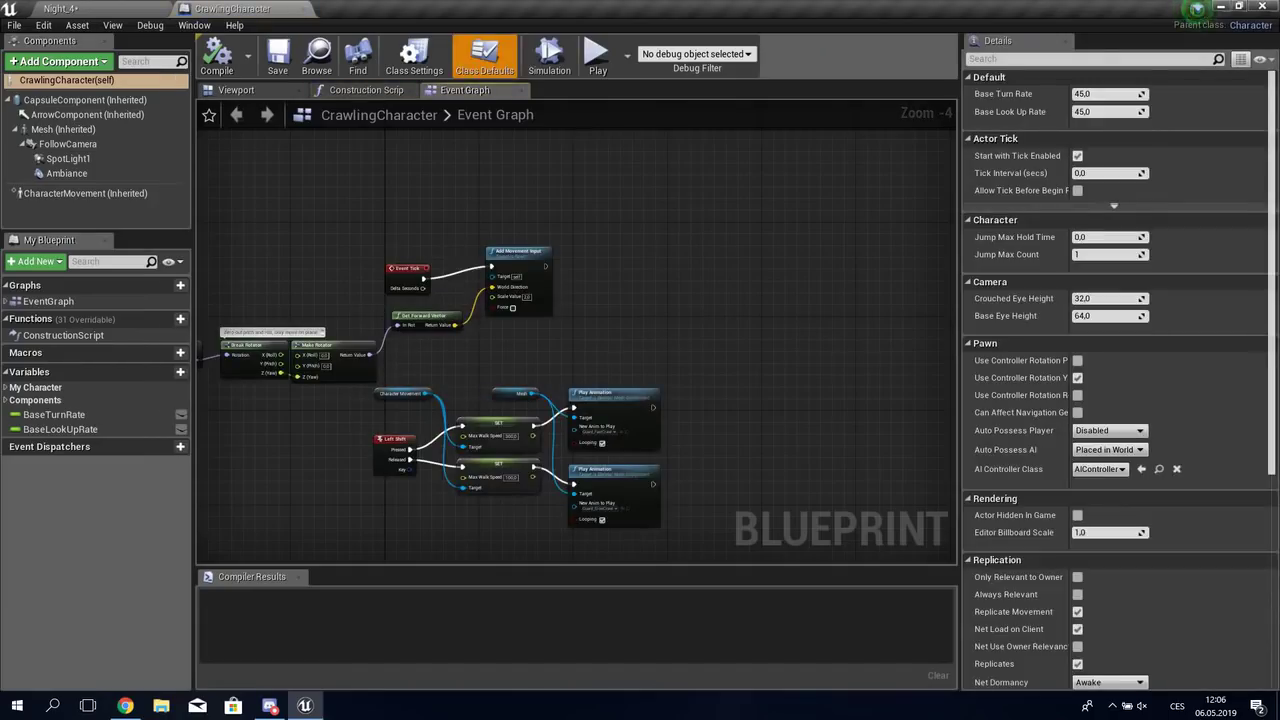
left_click(236, 89)
mouse_move(600, 350)
left_mouse_down()
mouse_move(815, 418)
mouse_move(770, 372)
left_mouse_up()
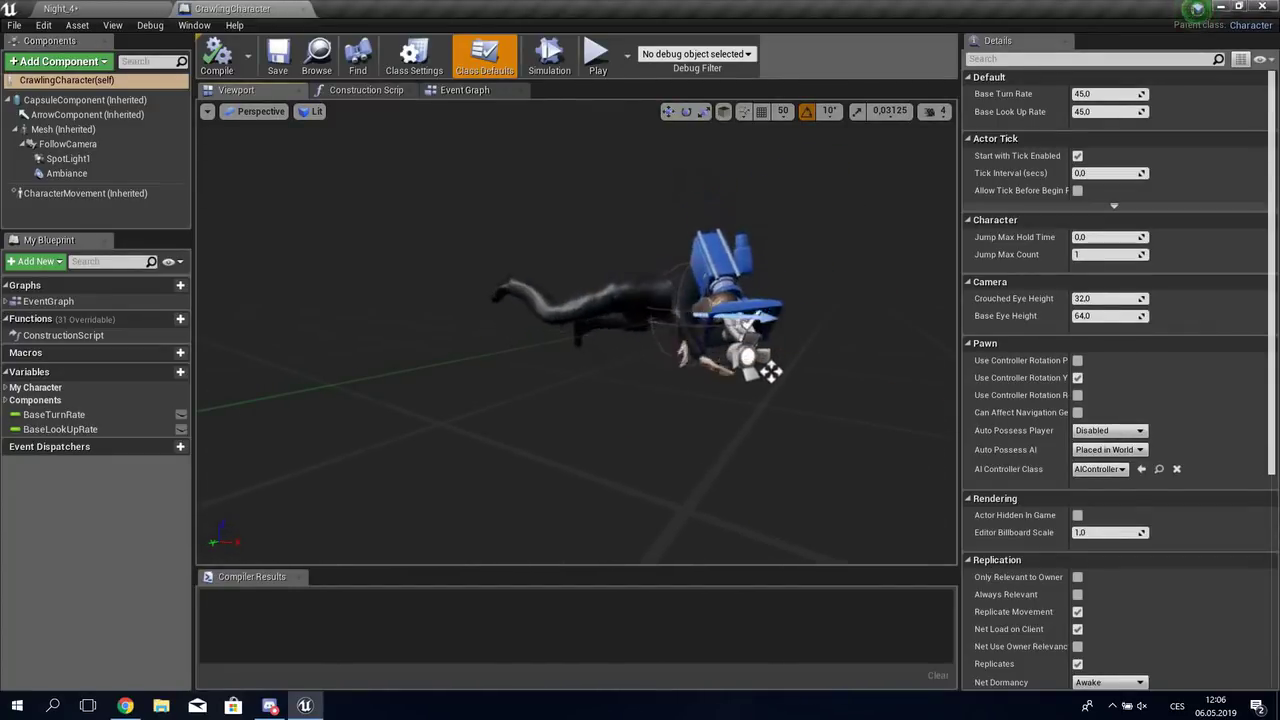
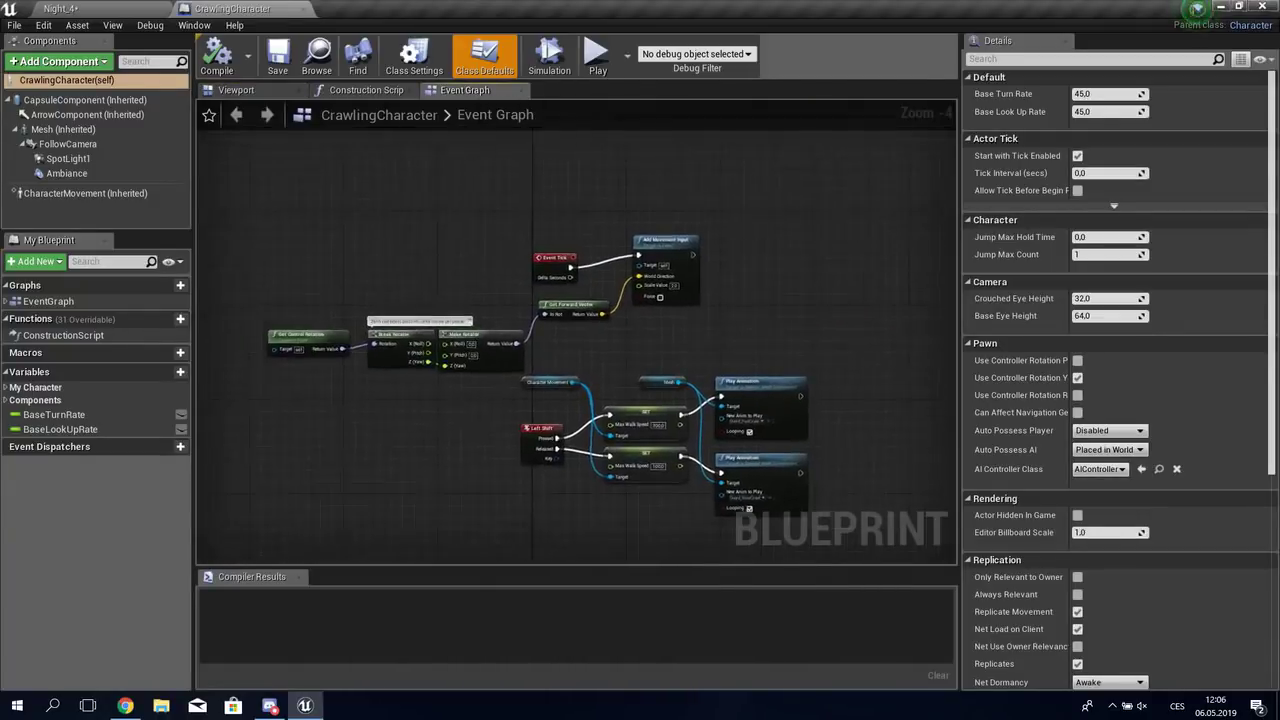
Step: Review the Add Movement Input and Get Control Rotation movement nodes in the CrawlingCharacter Event Graph
scroll(663, 325, "up", 3)
left_click(650, 290)
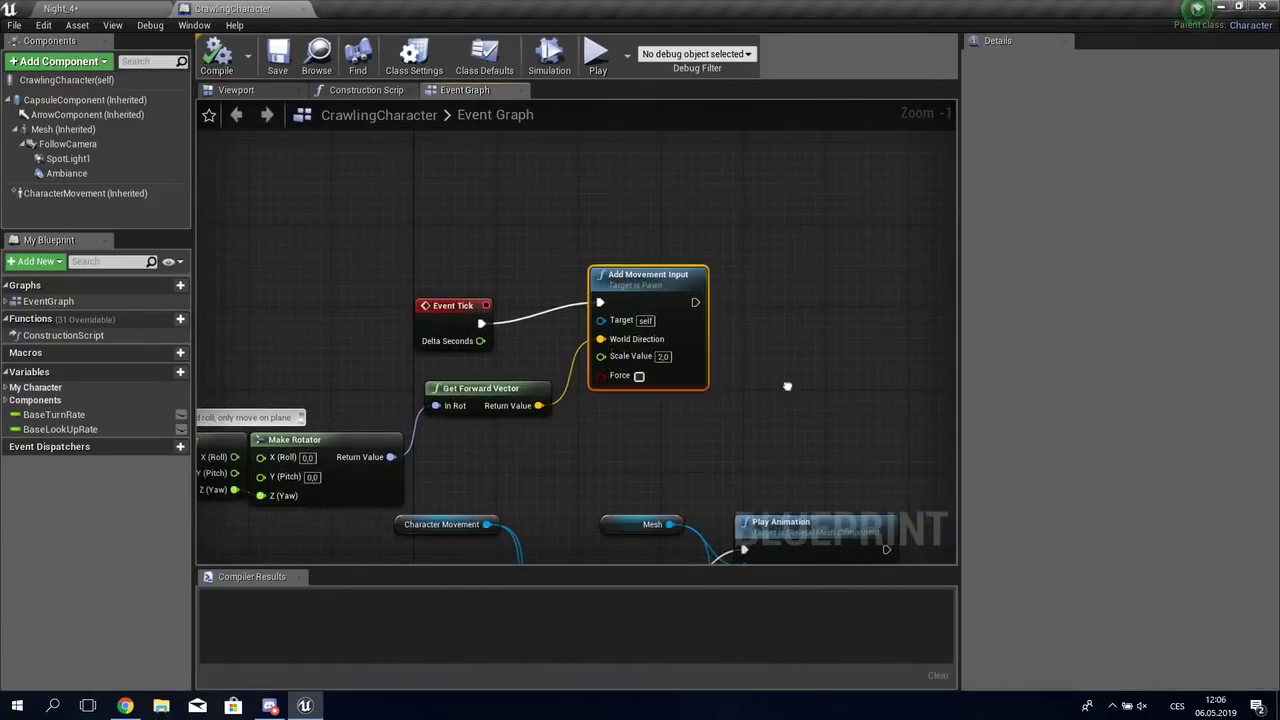
right_click_drag(650, 290, 692, 272)
left_click(300, 340)
scroll(300, 340, "up", 1)
right_click_drag(232, 355, 562, 294)
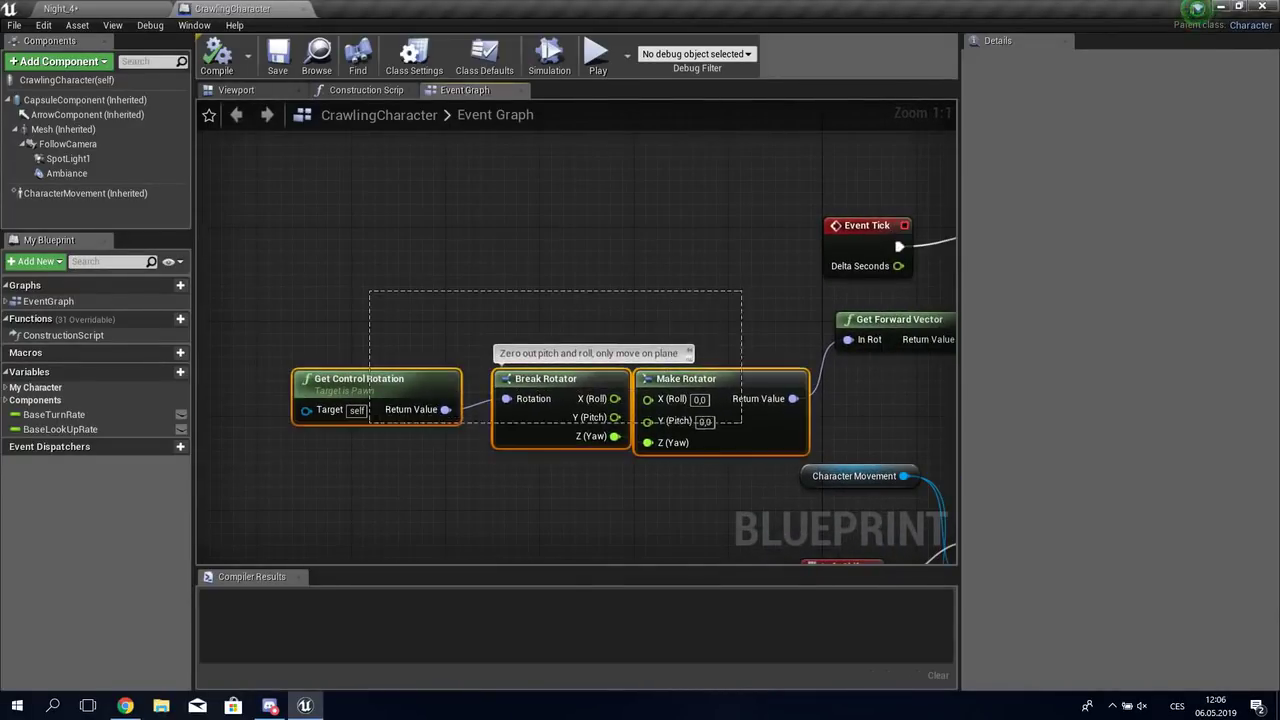
right_click_drag(653, 438, 485, 431)
scroll(485, 431, "down", 2)
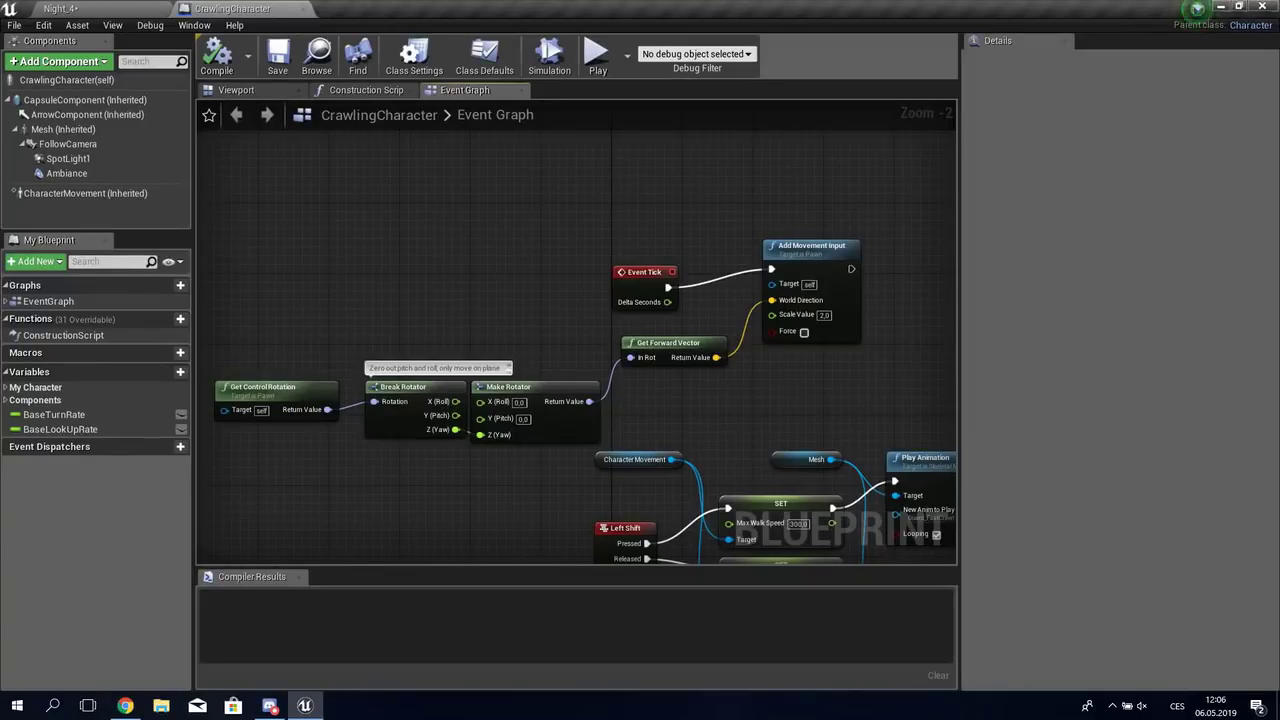
left_click_drag(338, 340, 214, 432)
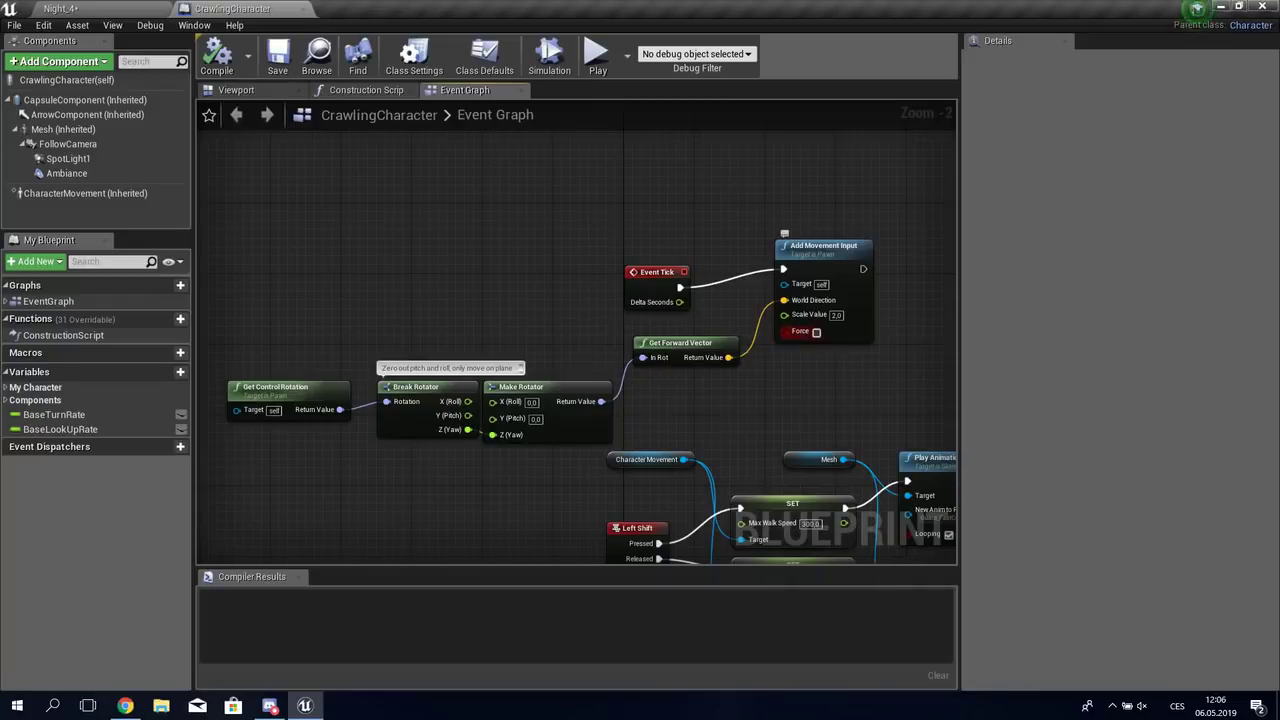
Step: Check the Left Shift sprint nodes, then compile and close the CrawlingCharacter blueprint
mouse_move(816, 332)
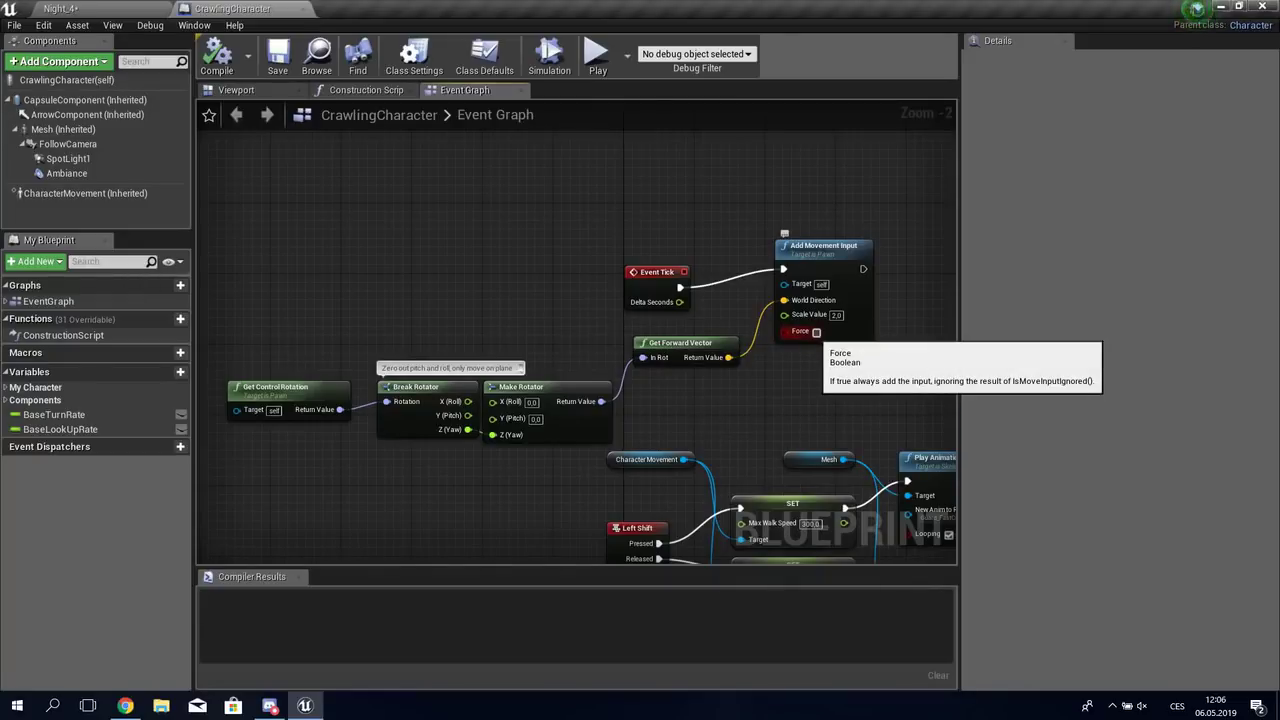
right_click_drag(816, 340, 575, 200)
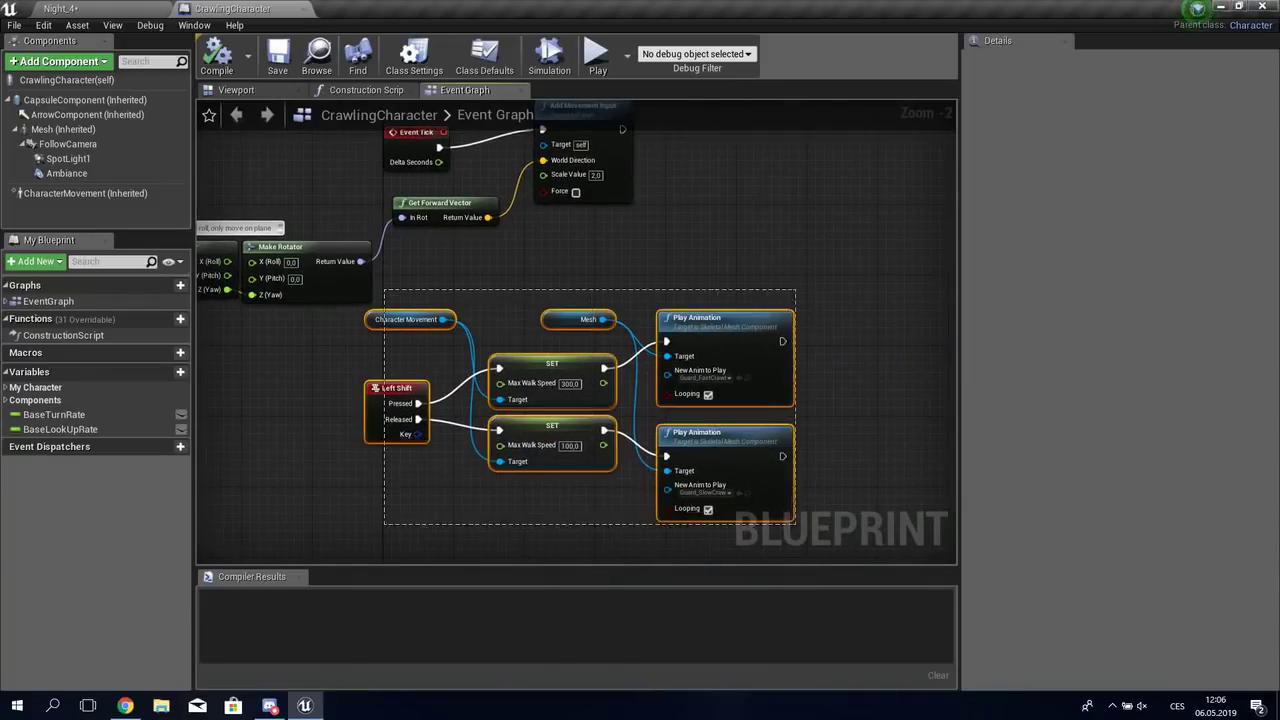
left_click_drag(391, 293, 391, 293)
left_click(217, 56)
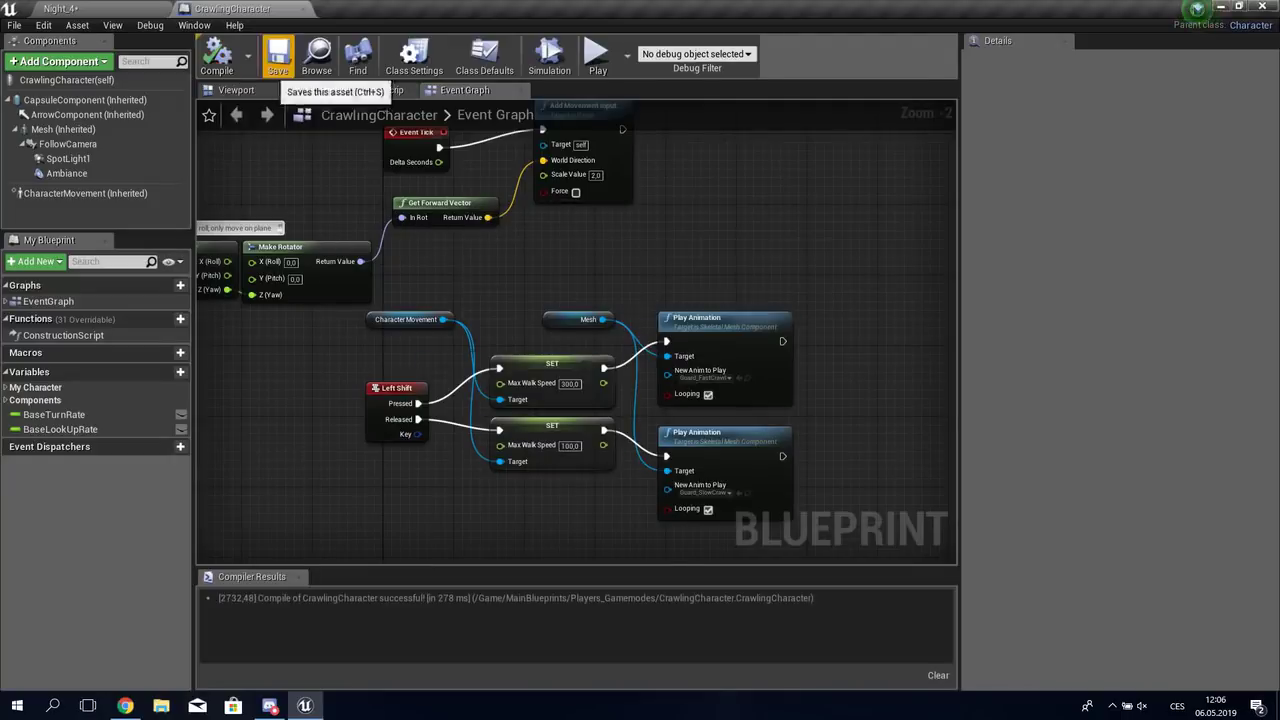
left_click(303, 9)
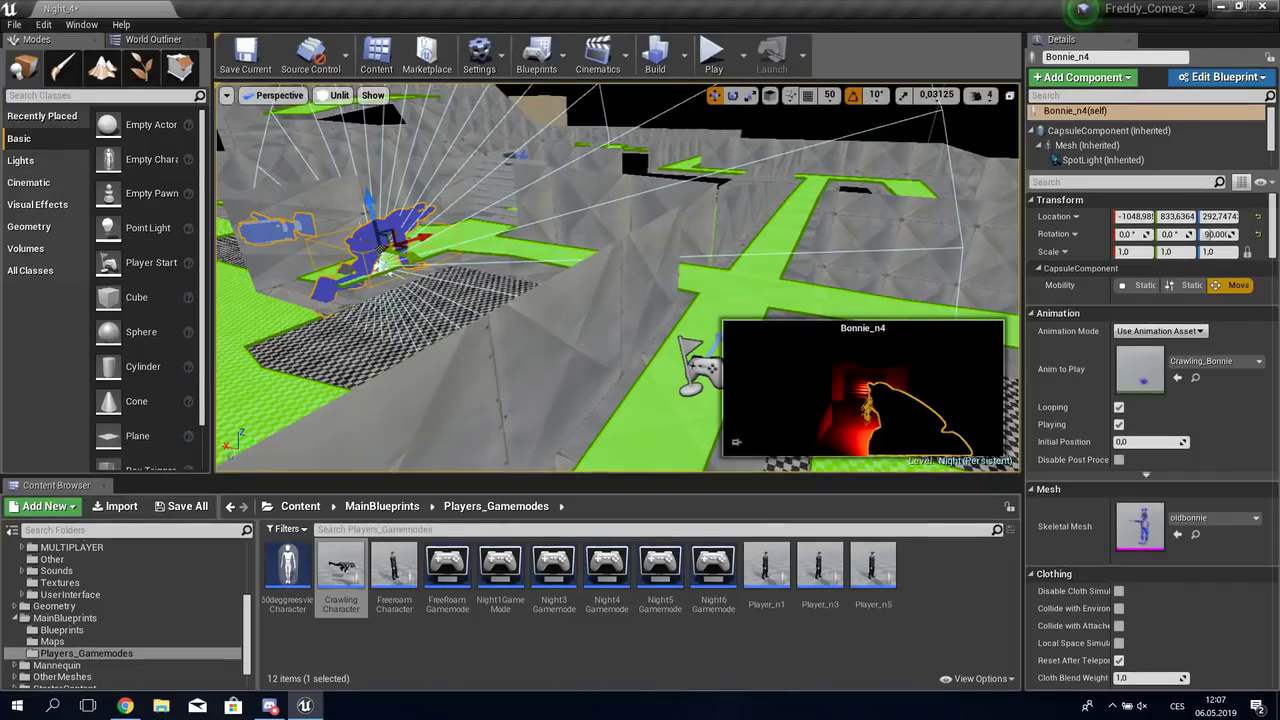
Step: Focus the viewport on Bonnie_n4, then run and stop a Night_4 playtest
right_click_drag(632, 138, 632, 138)
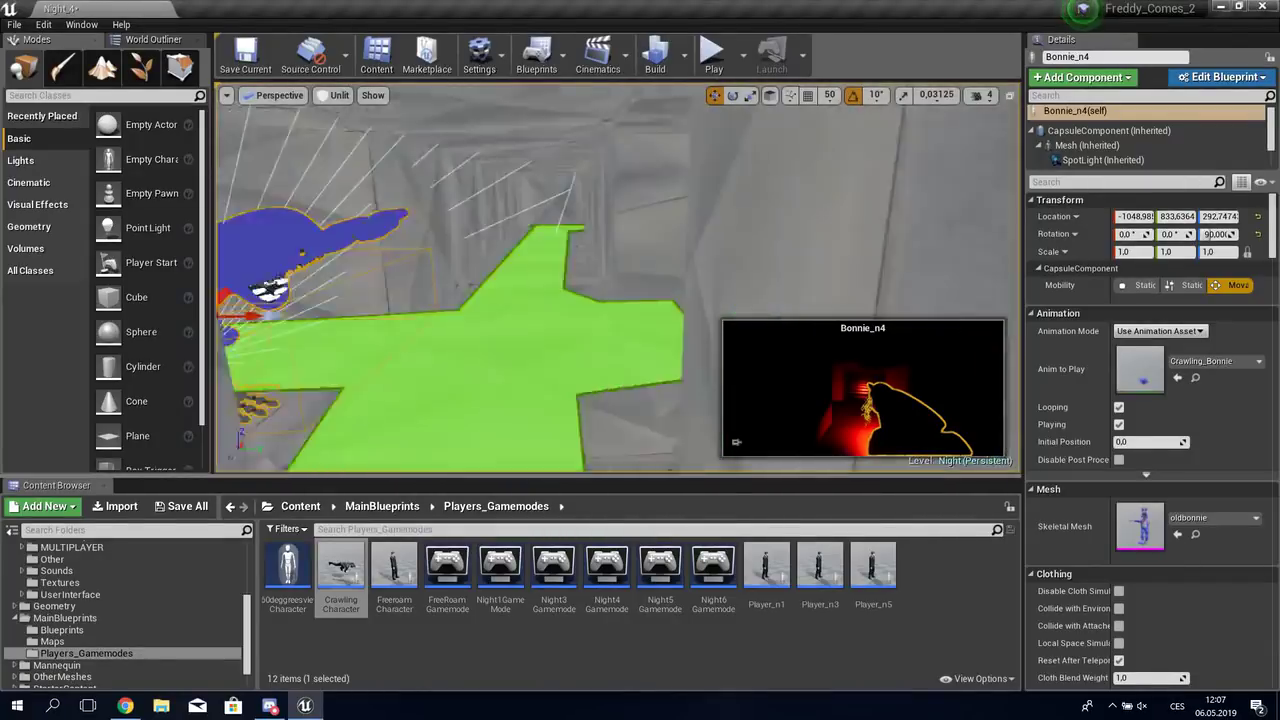
key("f")
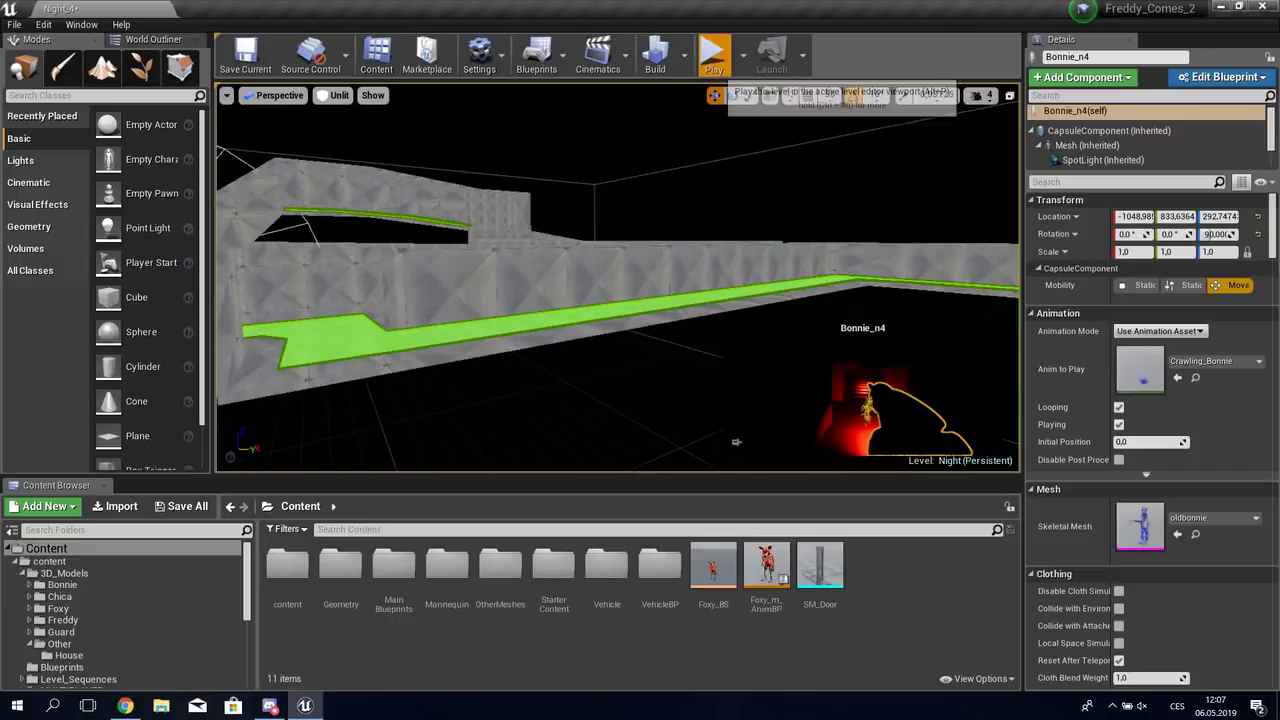
left_click(714, 60)
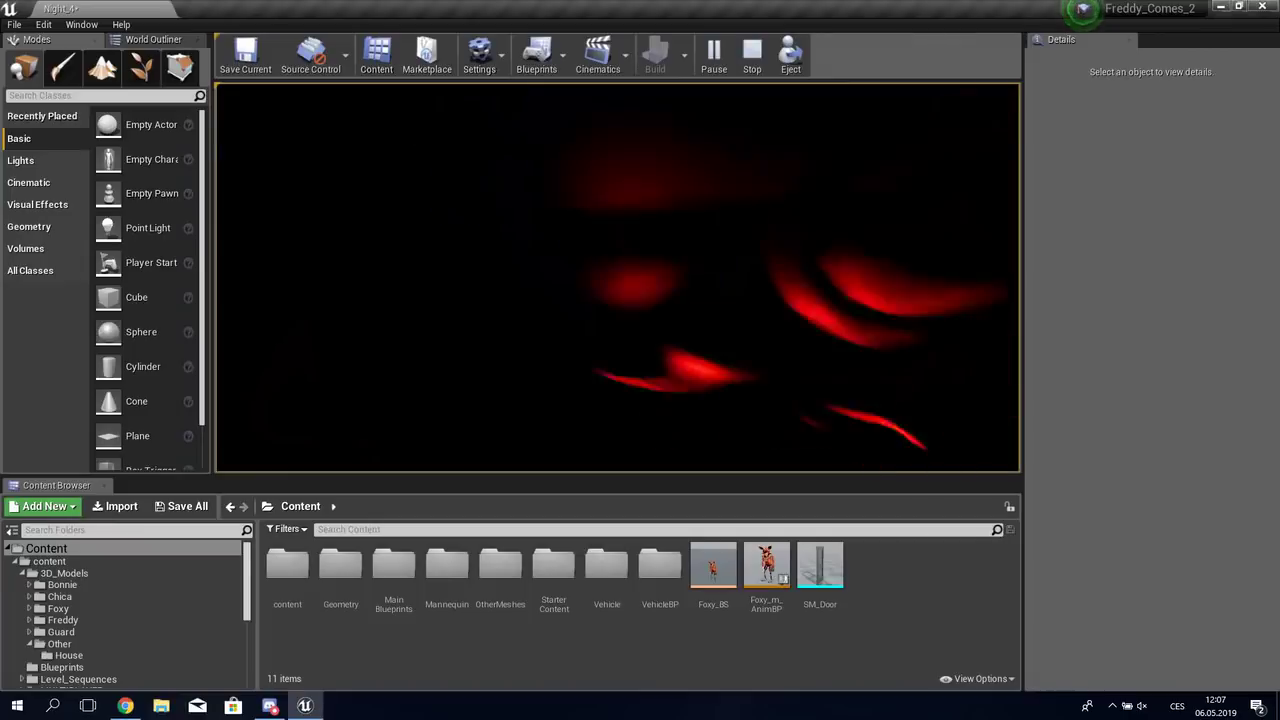
key("Escape")
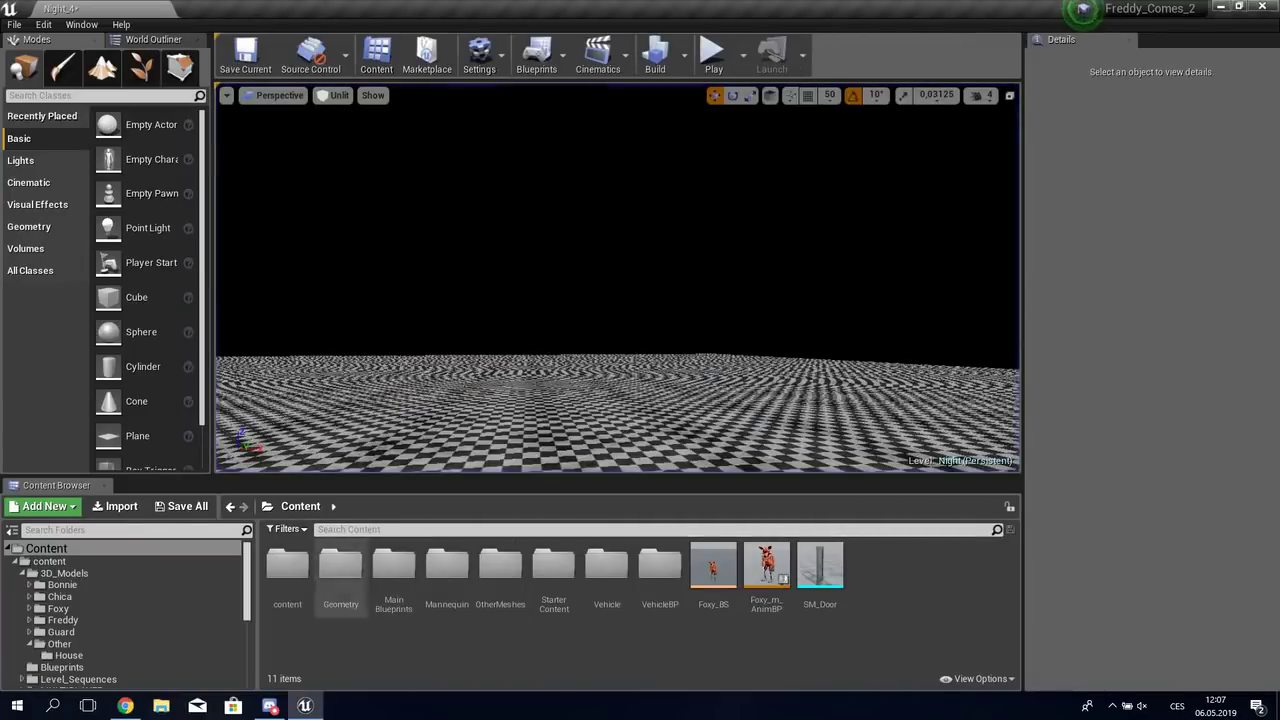
Step: Browse to Content > MainBlueprints > Maps and load Night_5, confirming the save prompt
double_click(287, 572)
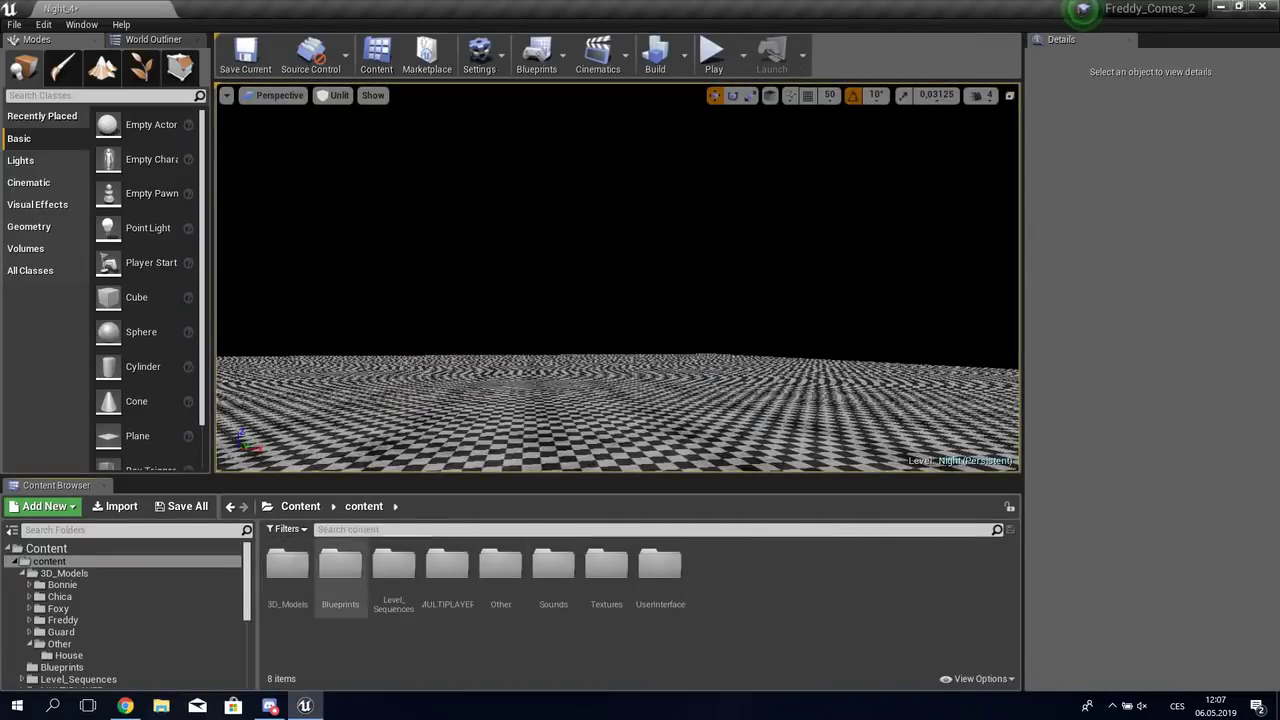
key("alt+Left")
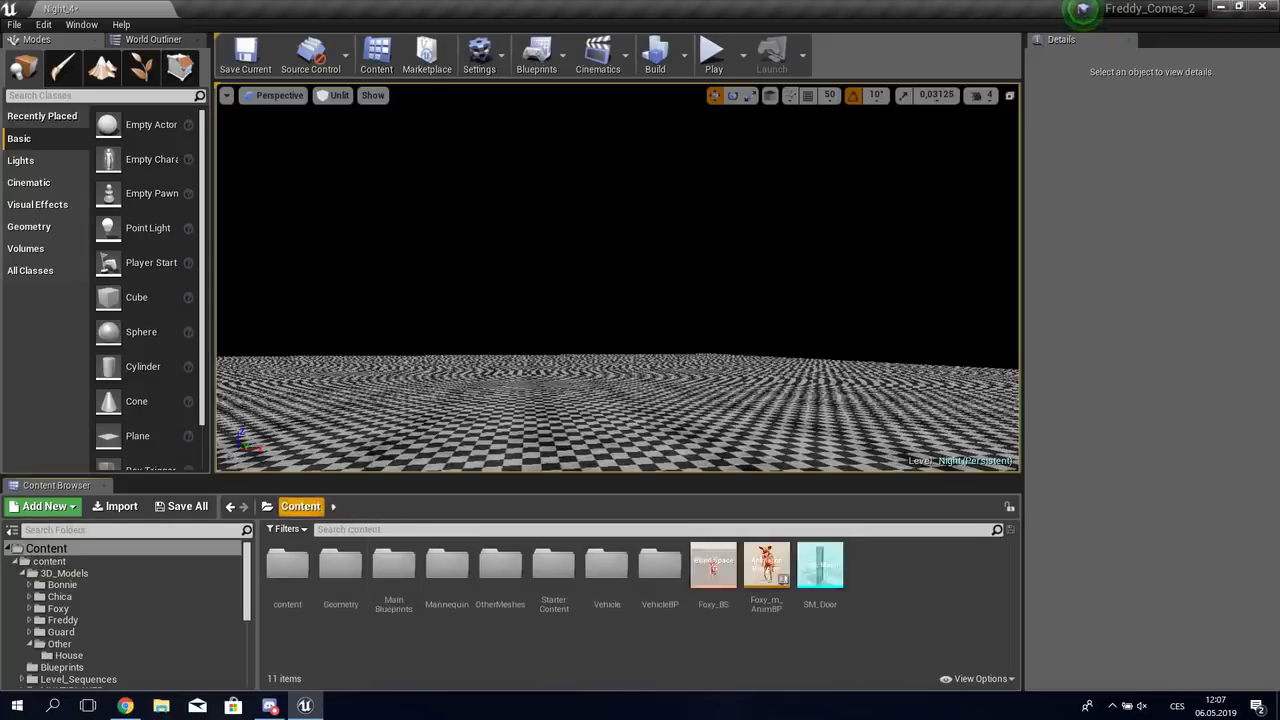
double_click(393, 567)
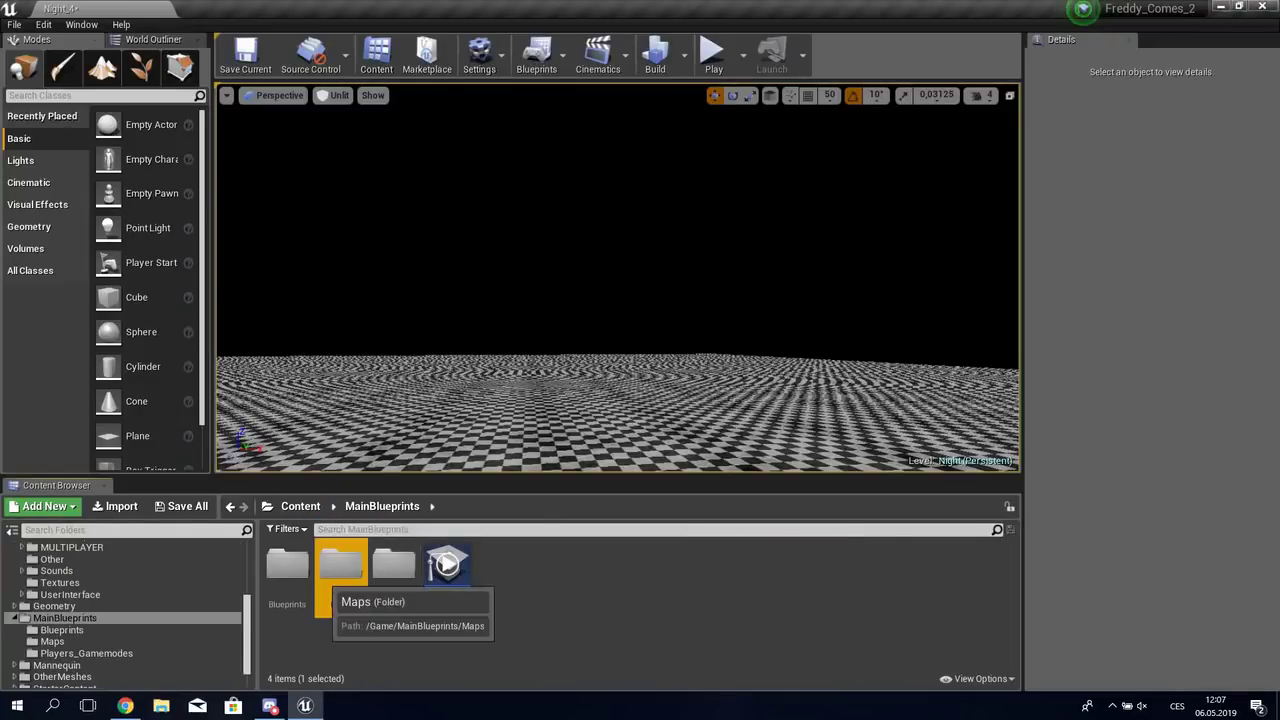
double_click(340, 567)
double_click(660, 570)
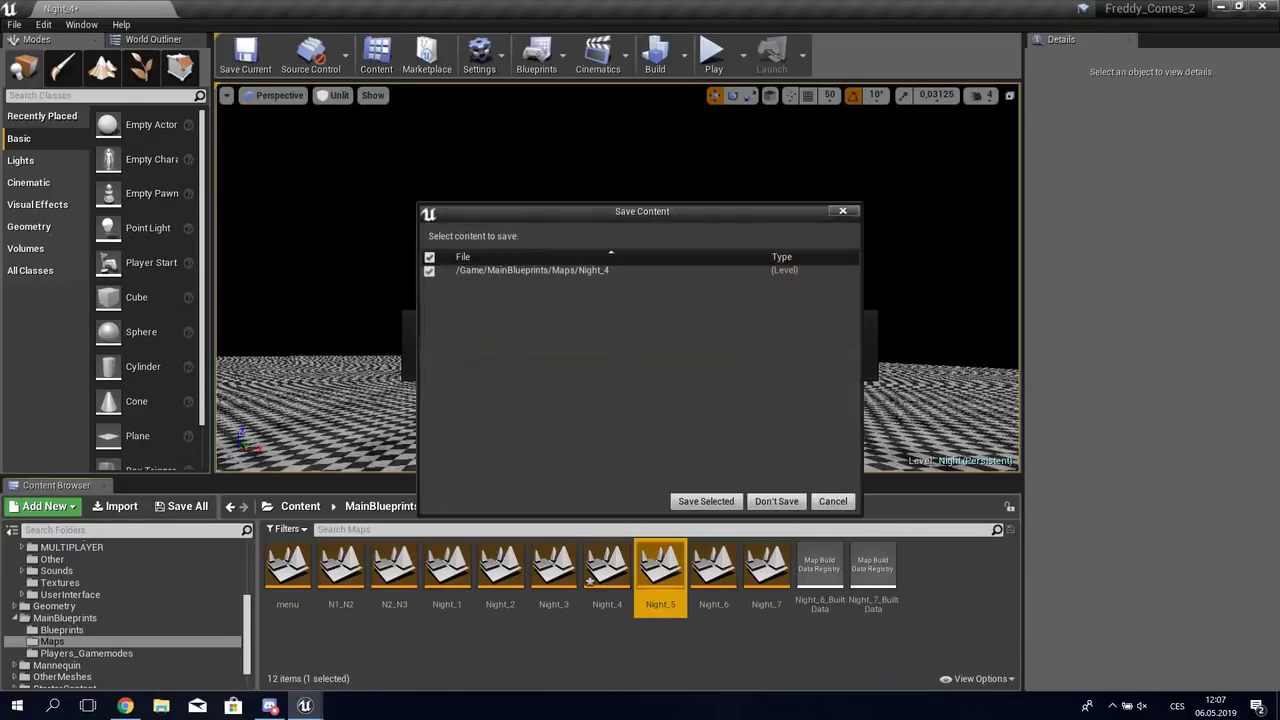
key("Return")
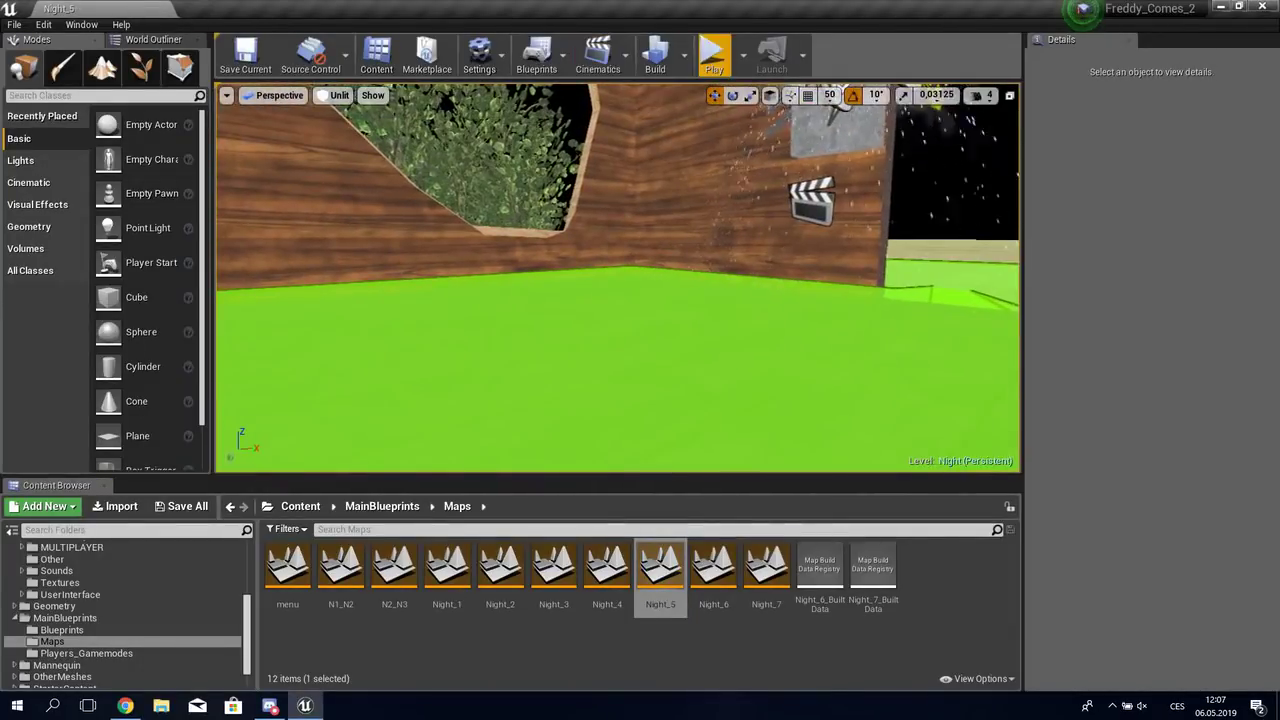
Step: Start a Night_5 playtest and switch the in-game flashlight on
left_click(714, 55)
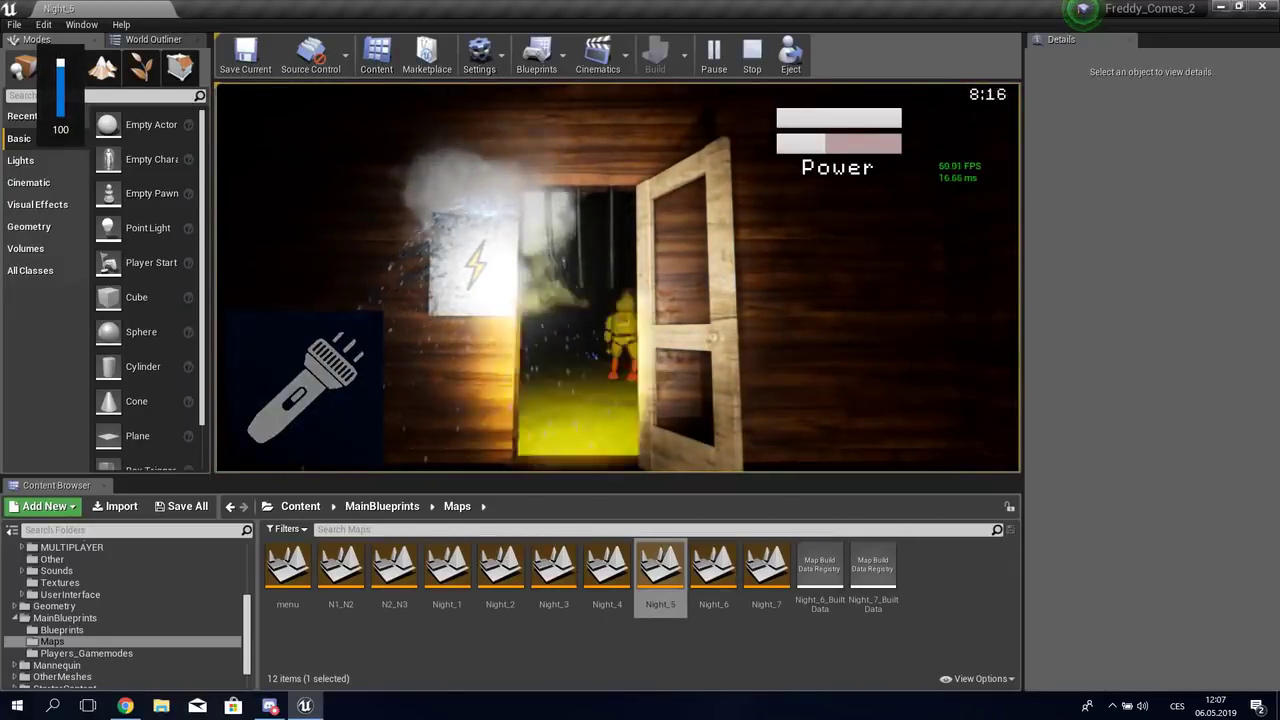
key("f")
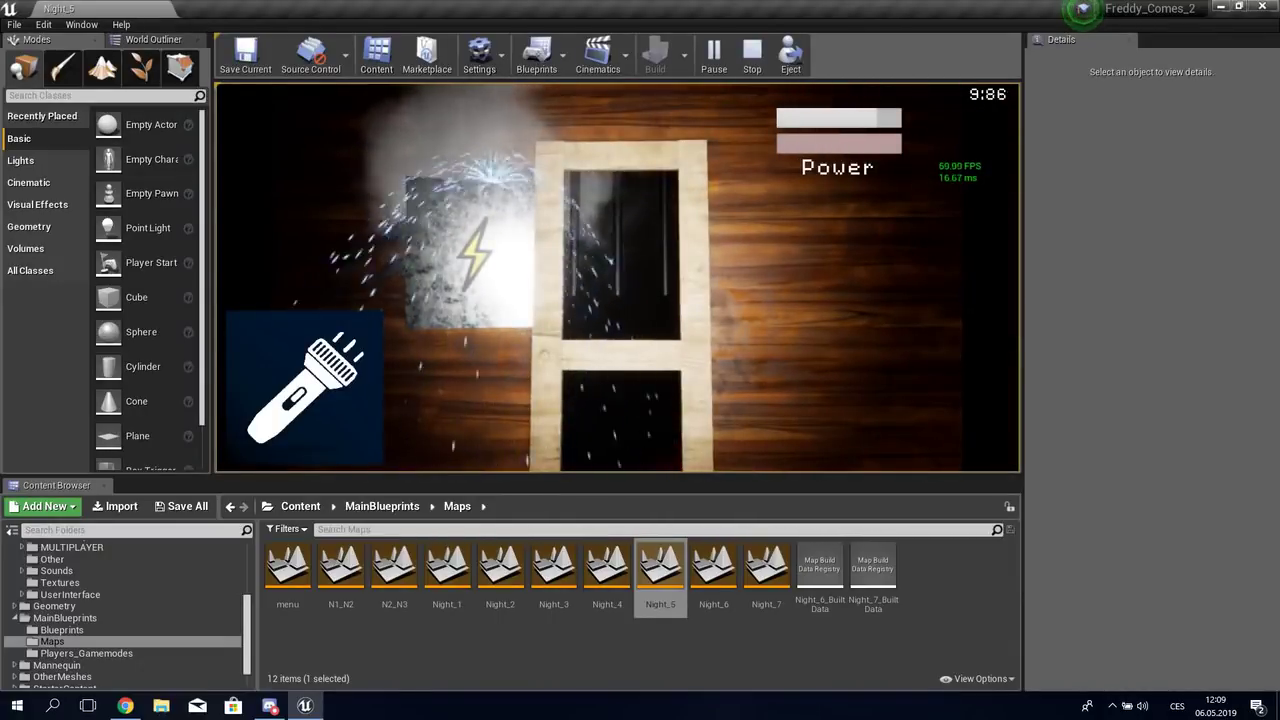
Step: End the playtest, select the Chica character in the office and open Chica_n5_BP
key("Escape")
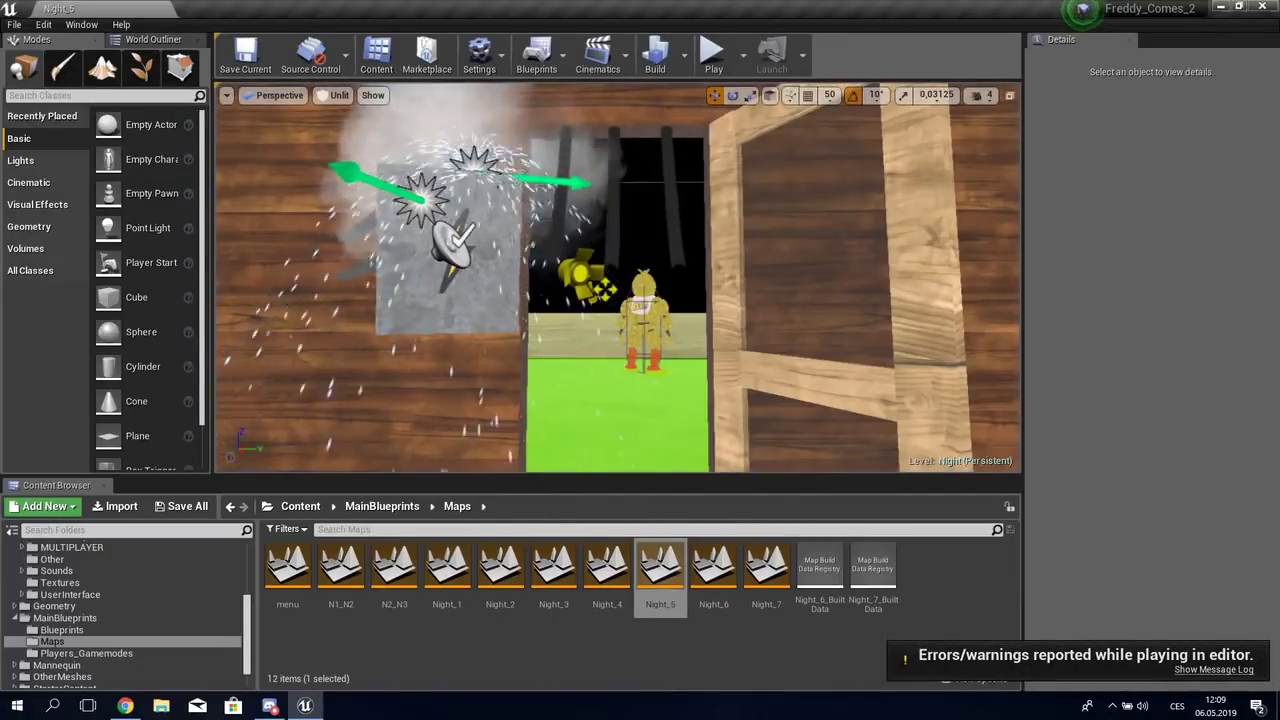
mouse_move(618, 277)
right_mouse_down()
mouse_move(600, 180)
mouse_move(620, 280)
mouse_move(480, 280)
right_mouse_up()
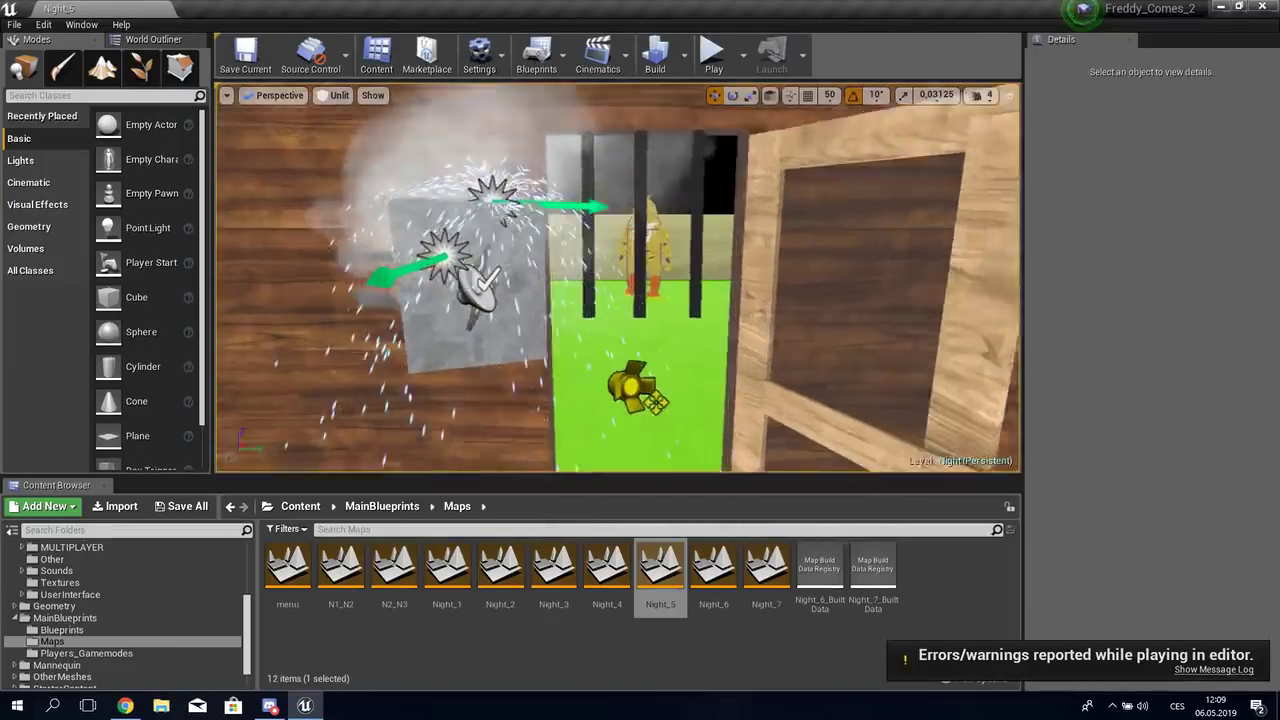
right_click_drag(480, 280, 600, 260)
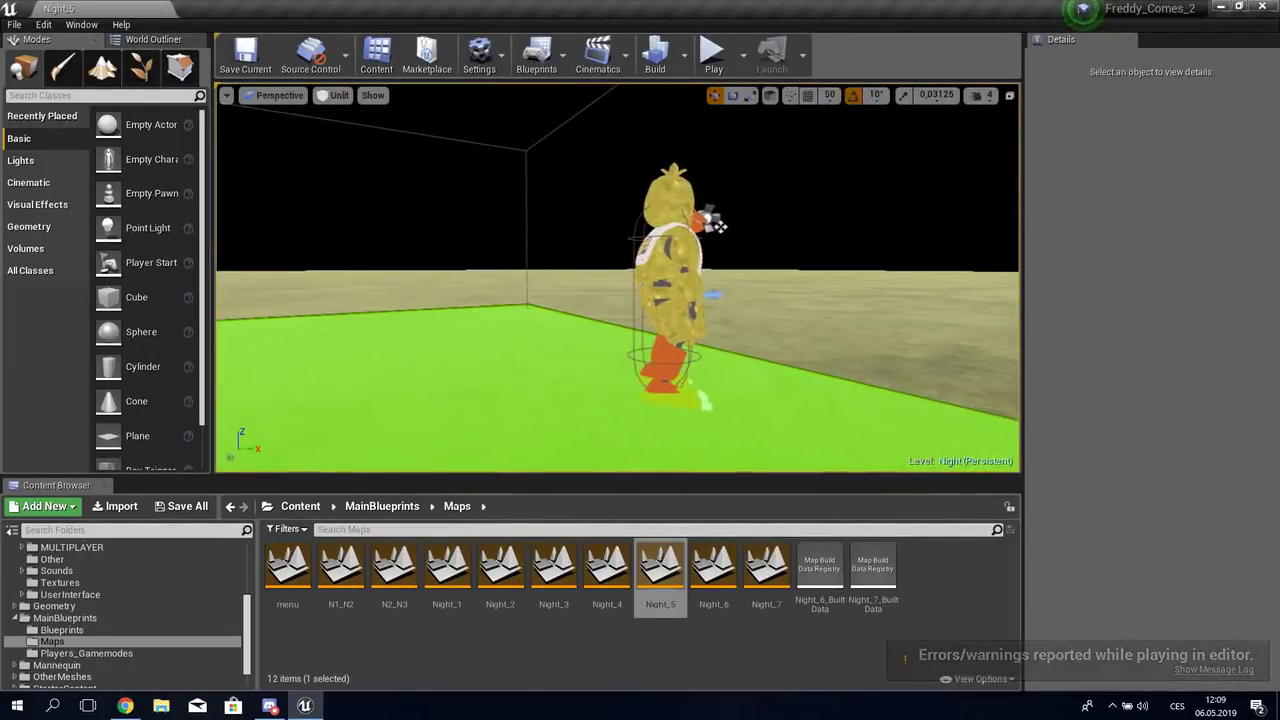
left_click(716, 226)
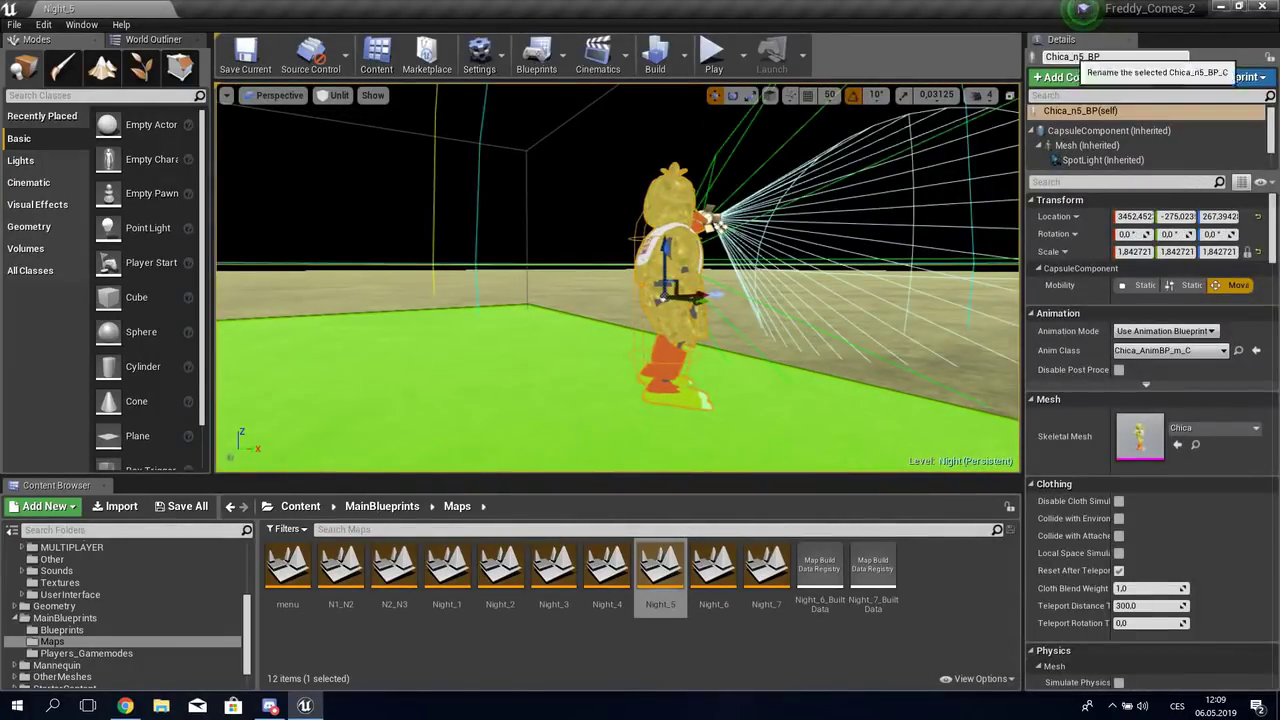
left_click(1222, 77)
left_click(1130, 105)
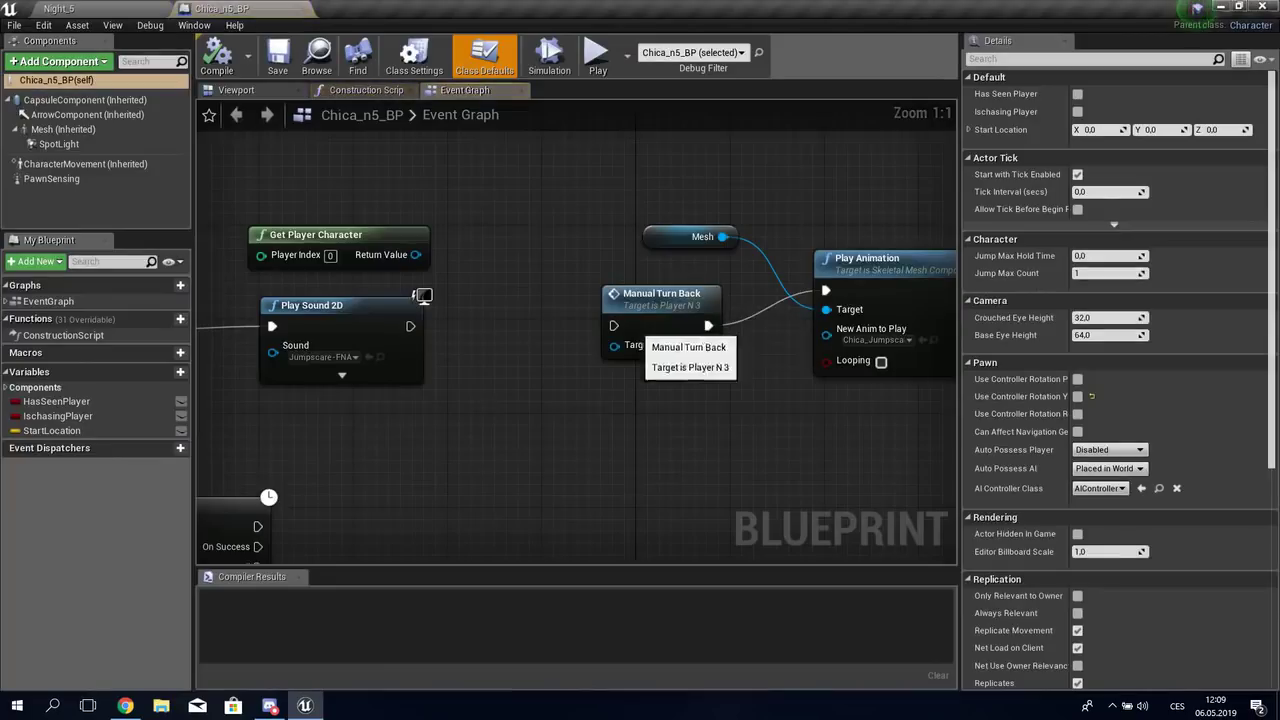
Step: Review the Attack event, AI MoveTo chains, Open Level and Event BeginPlay nodes
scroll(576, 340, "down", 3)
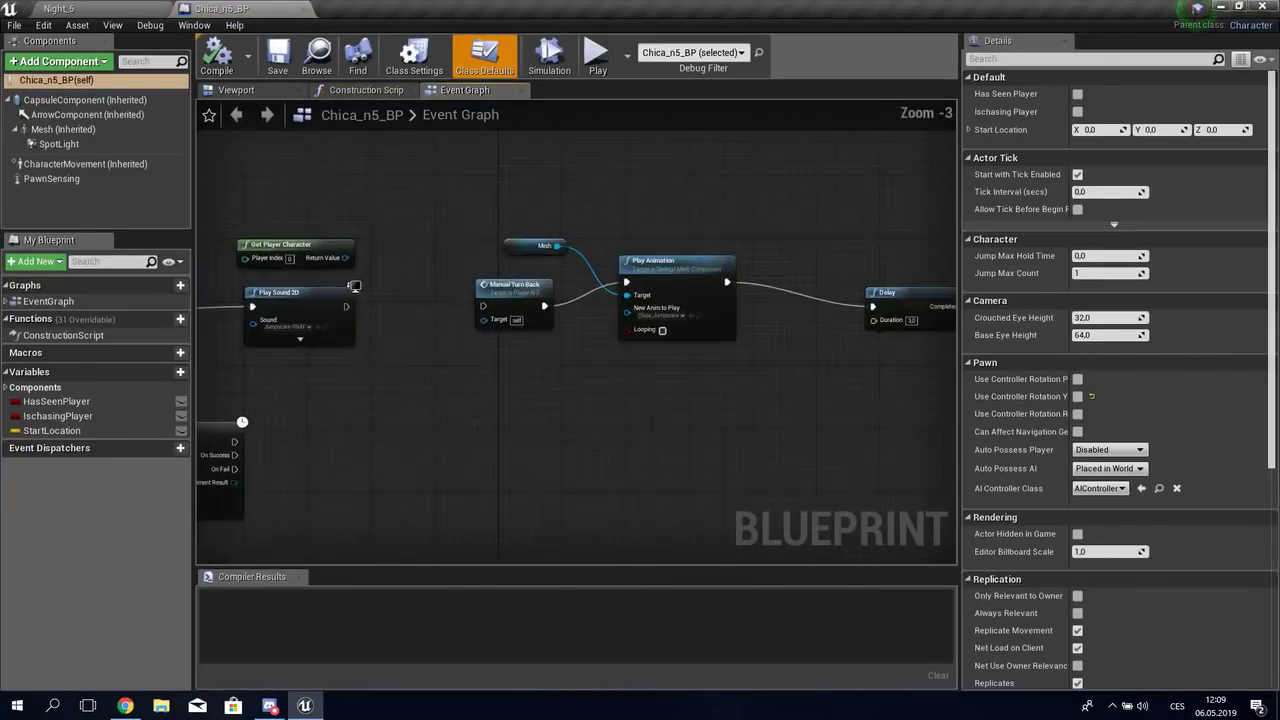
right_click_drag(369, 337, 599, 268)
scroll(482, 250, "up", 3)
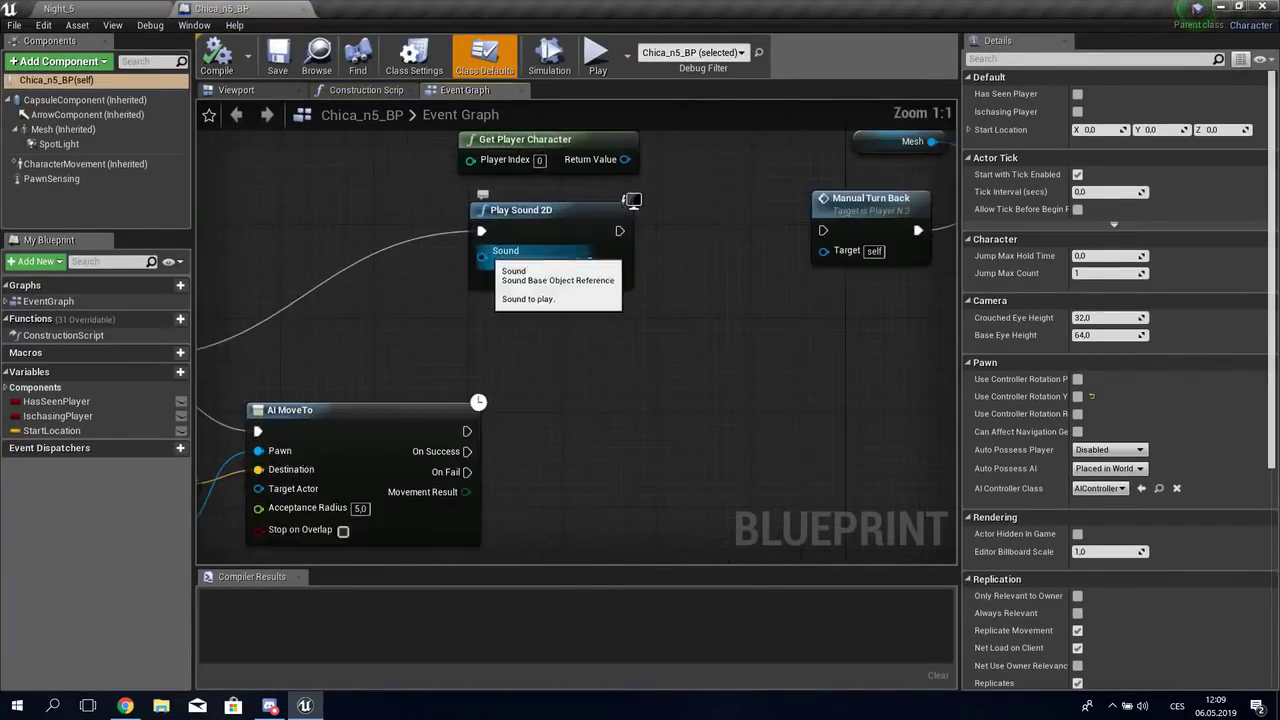
mouse_move(632, 200)
right_mouse_down()
mouse_move(881, 320)
mouse_move(398, 256)
right_mouse_up()
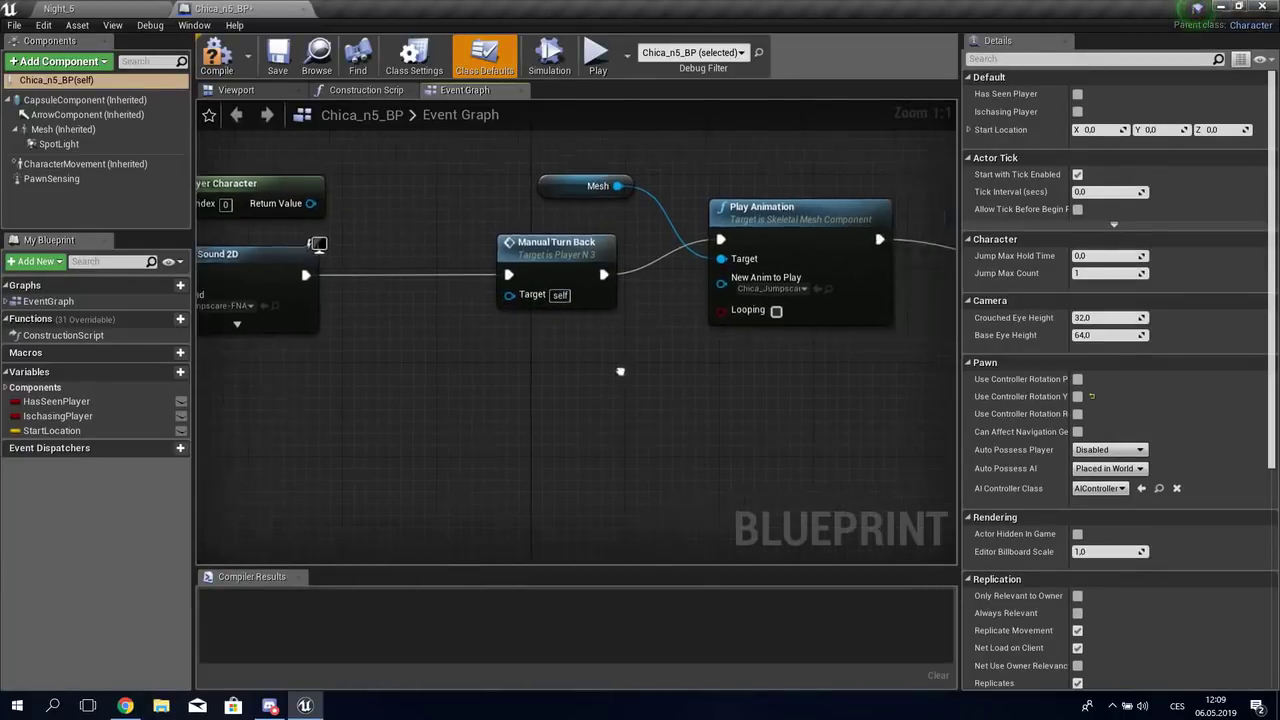
scroll(398, 256, "down", 2)
mouse_move(560, 300)
right_mouse_down()
mouse_move(777, 388)
mouse_move(1191, 294)
right_mouse_up()
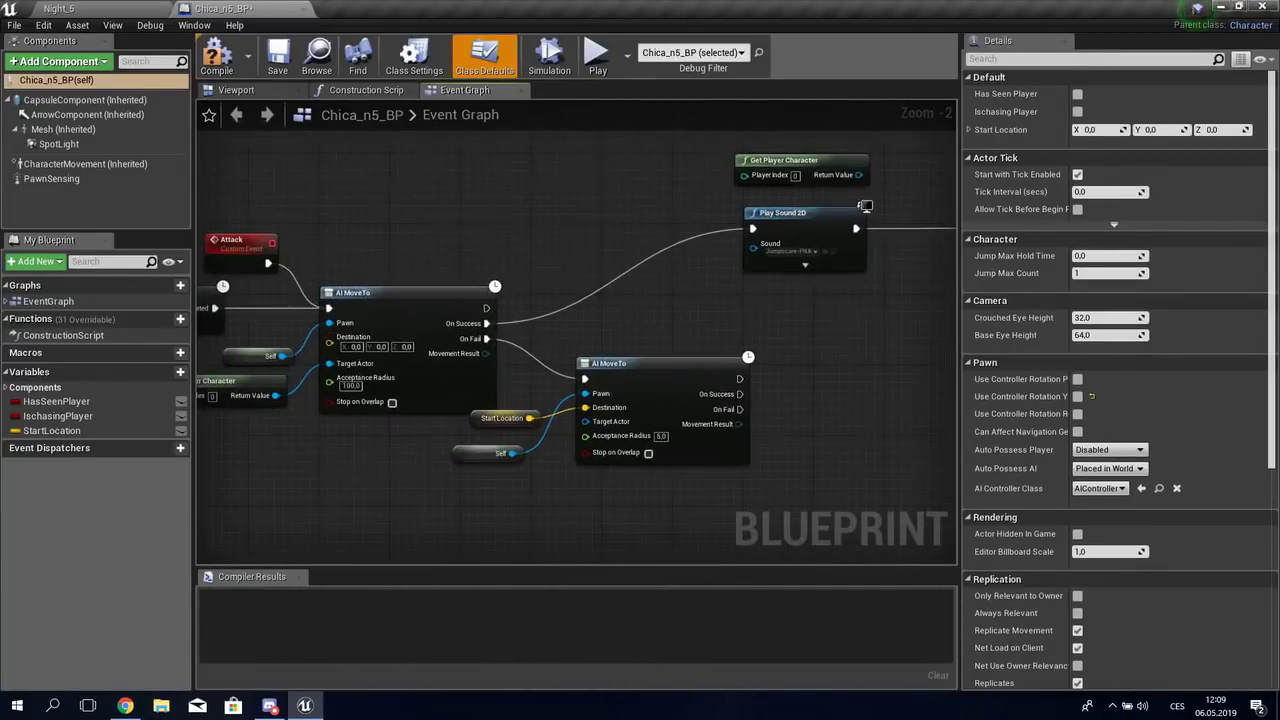
left_click(476, 219)
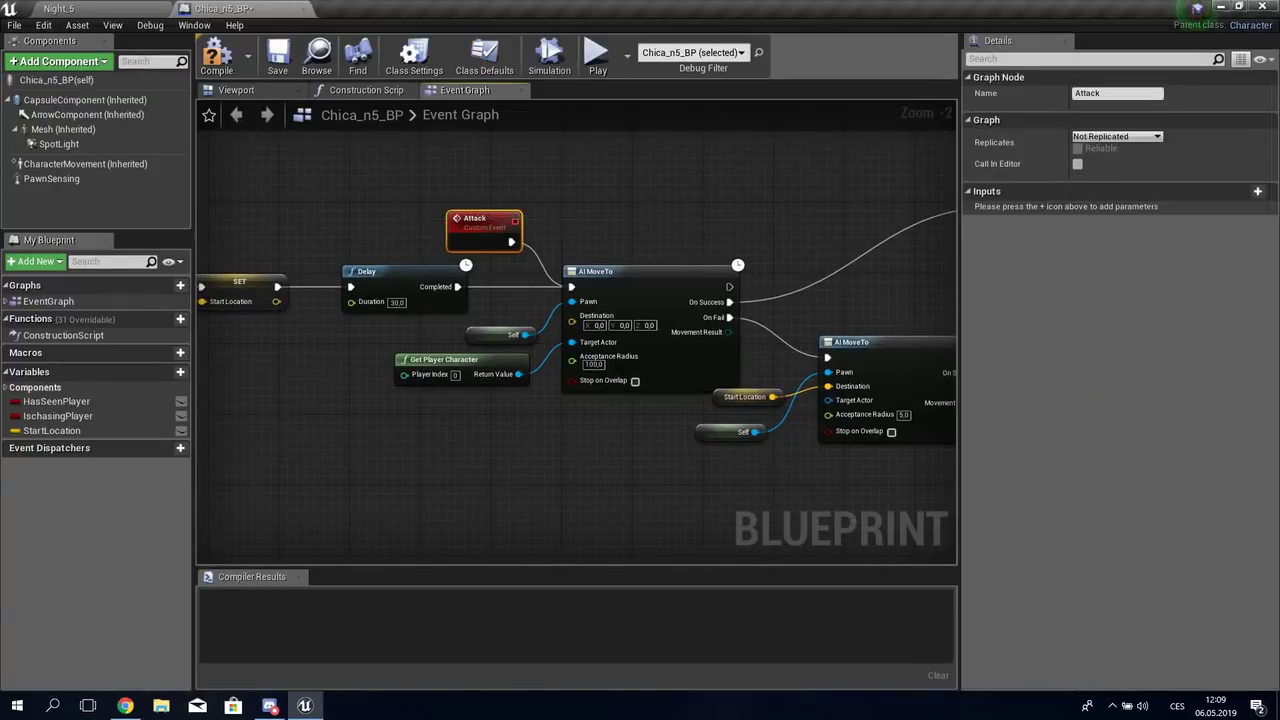
right_click_drag(625, 216, 713, 226)
right_click_drag(759, 275, 991, 293)
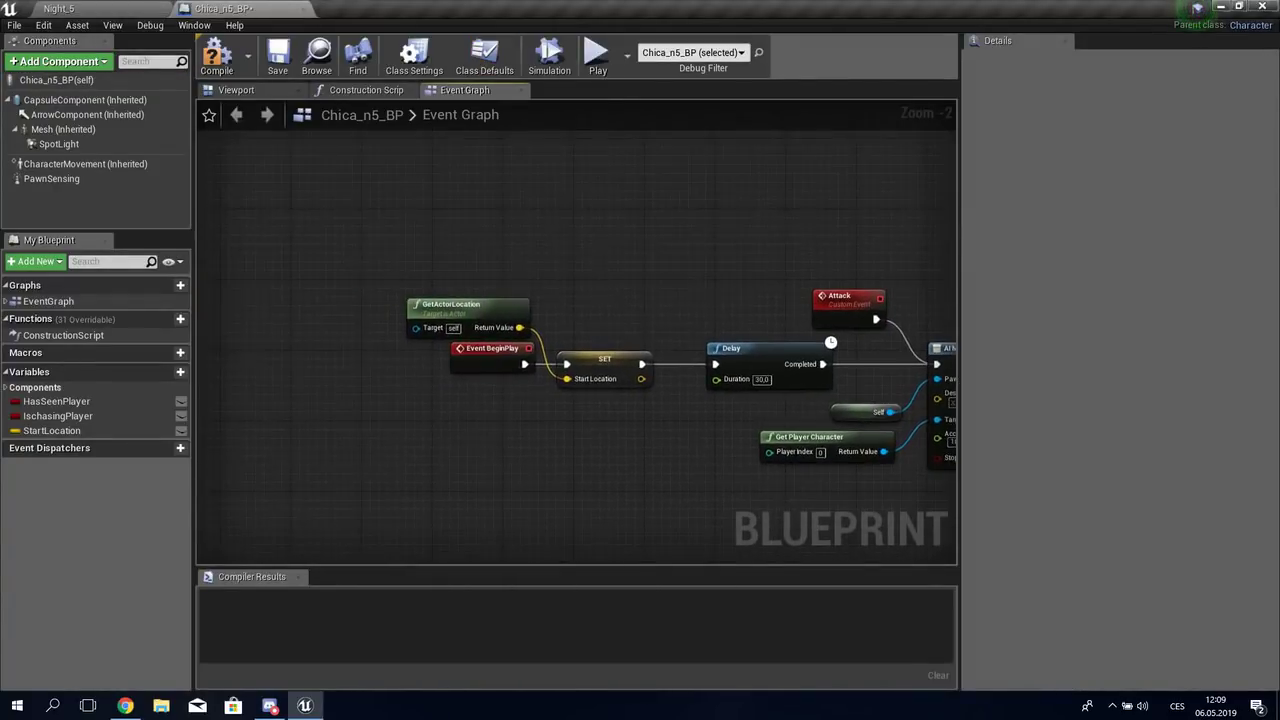
right_click_drag(700, 420, 240, 361)
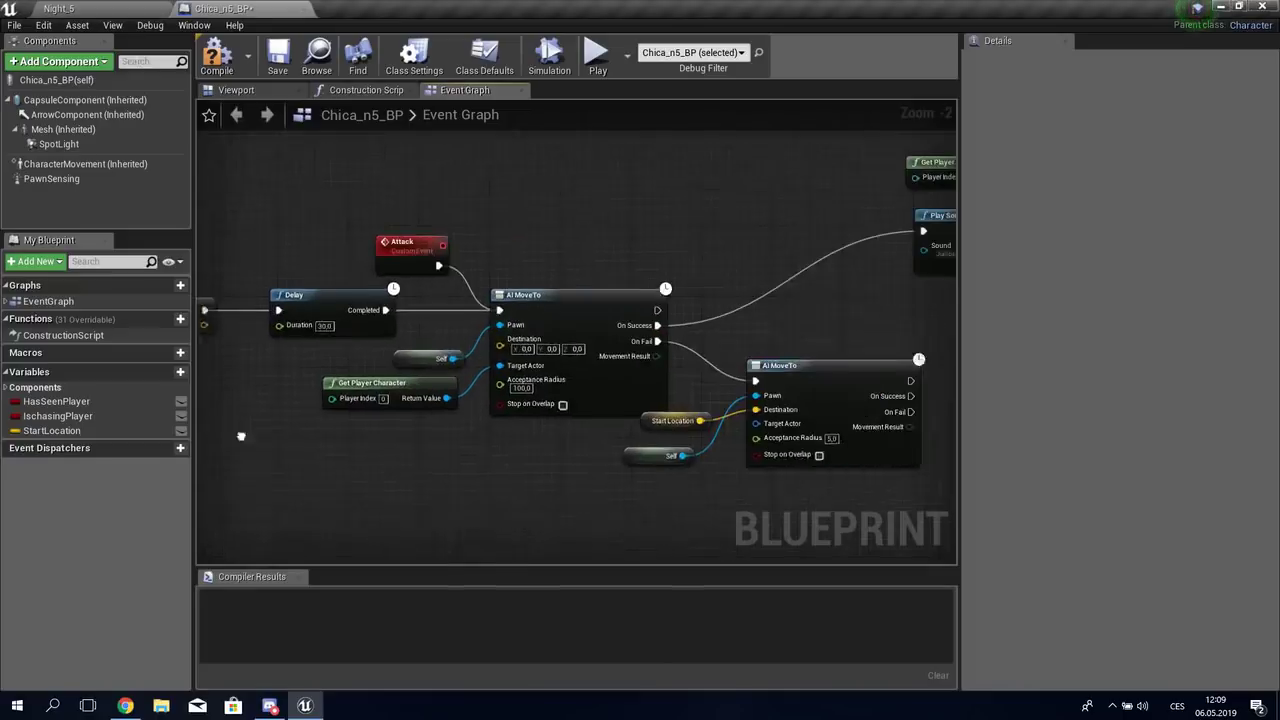
scroll(572, 344, "up", 2)
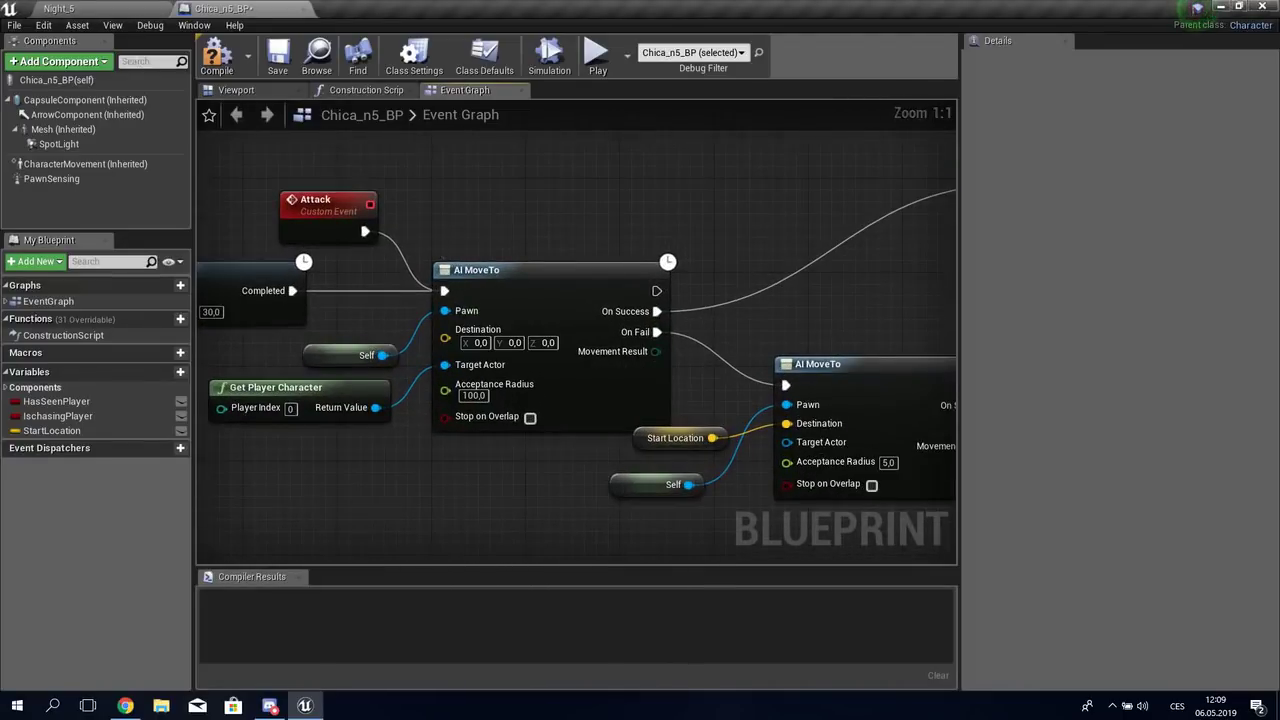
right_click_drag(572, 350, 342, 350)
mouse_move(251, 517)
right_mouse_down()
mouse_move(208, 472)
mouse_move(586, 514)
mouse_move(296, 498)
right_mouse_up()
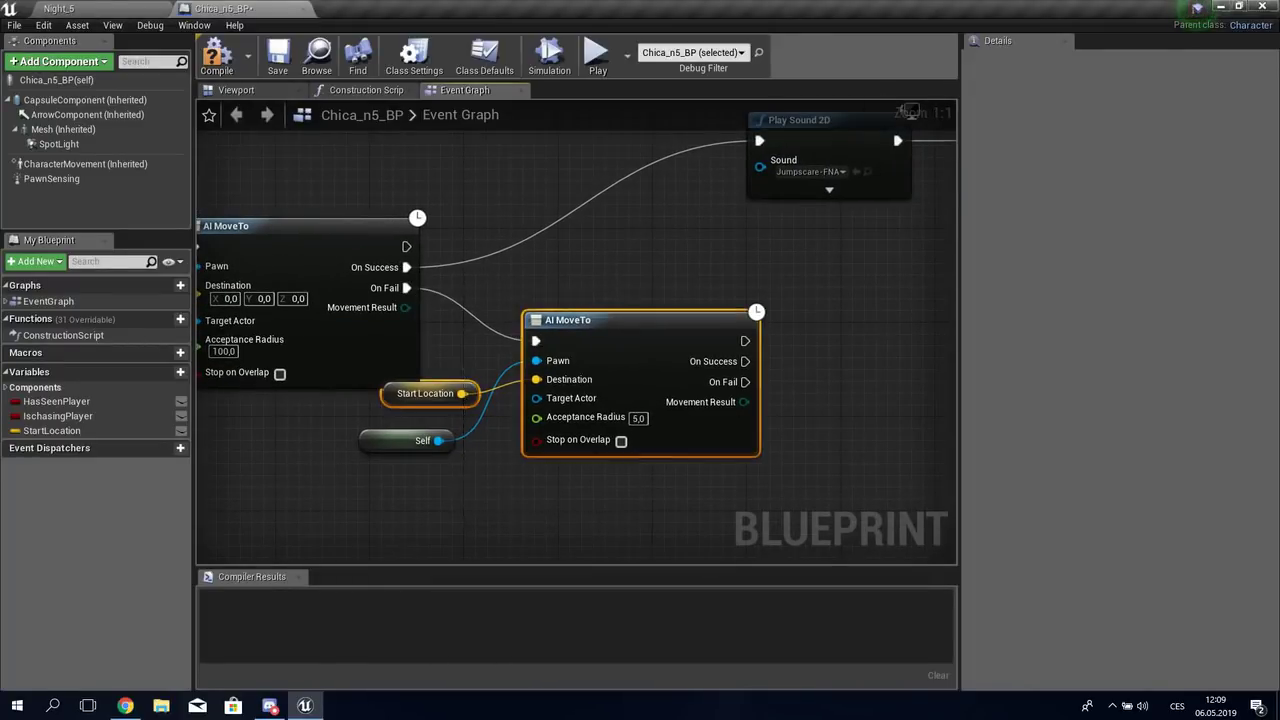
Step: Look over the Manual Turn Back and Play Animation nodes, then close Chica_n5_BP
left_click(905, 110)
right_click_drag(905, 110, 930, 163)
left_click(533, 524)
mouse_move(533, 524)
right_mouse_down()
mouse_move(531, 556)
mouse_move(487, 602)
right_mouse_up()
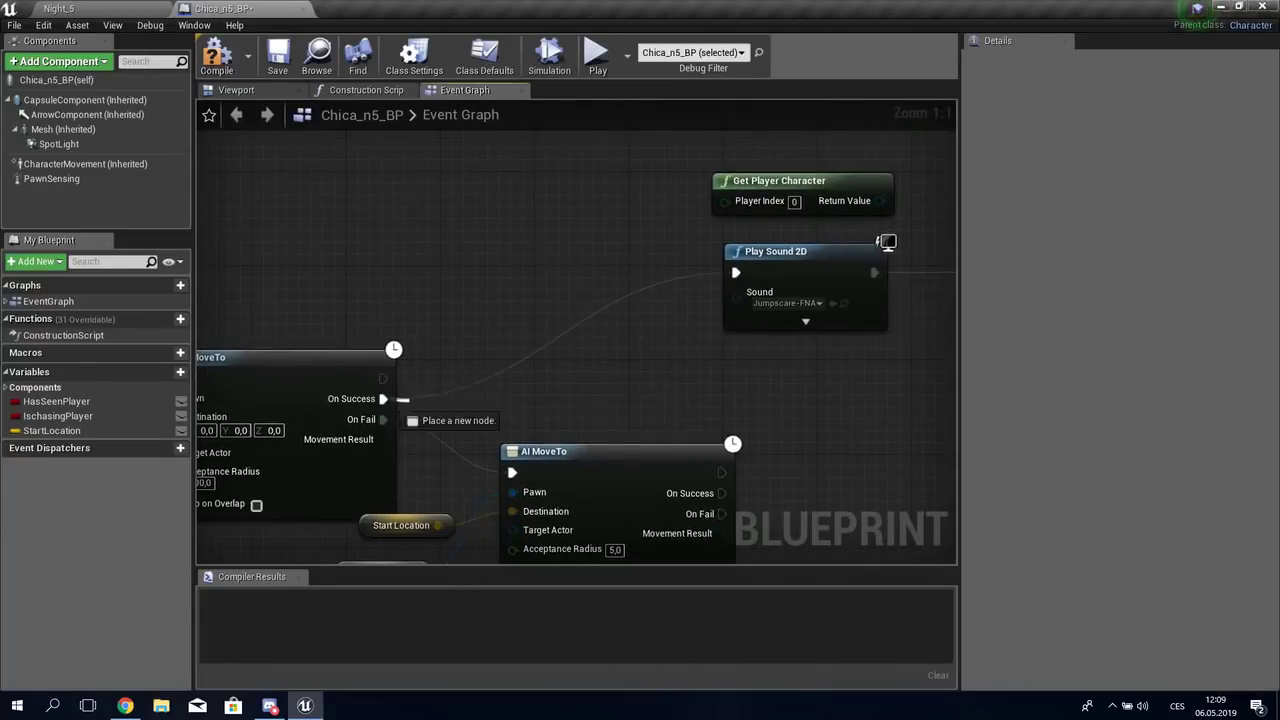
right_click_drag(700, 350, 247, 409)
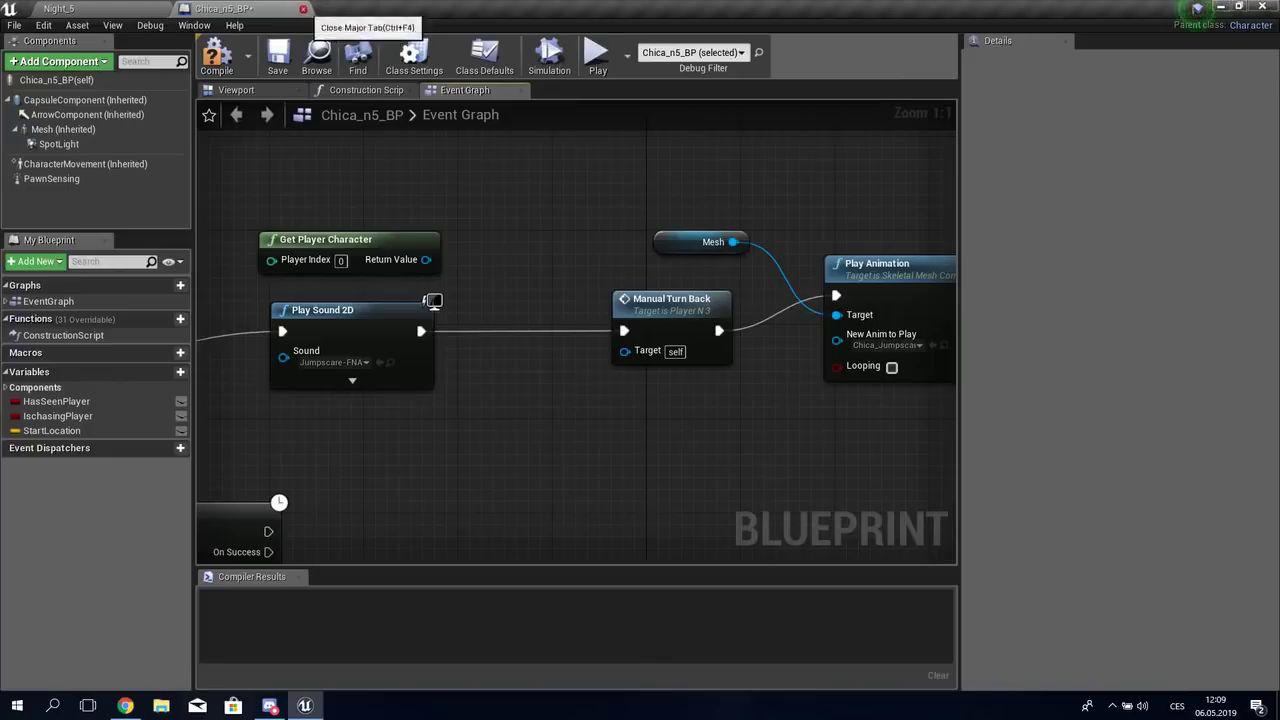
left_click(303, 9)
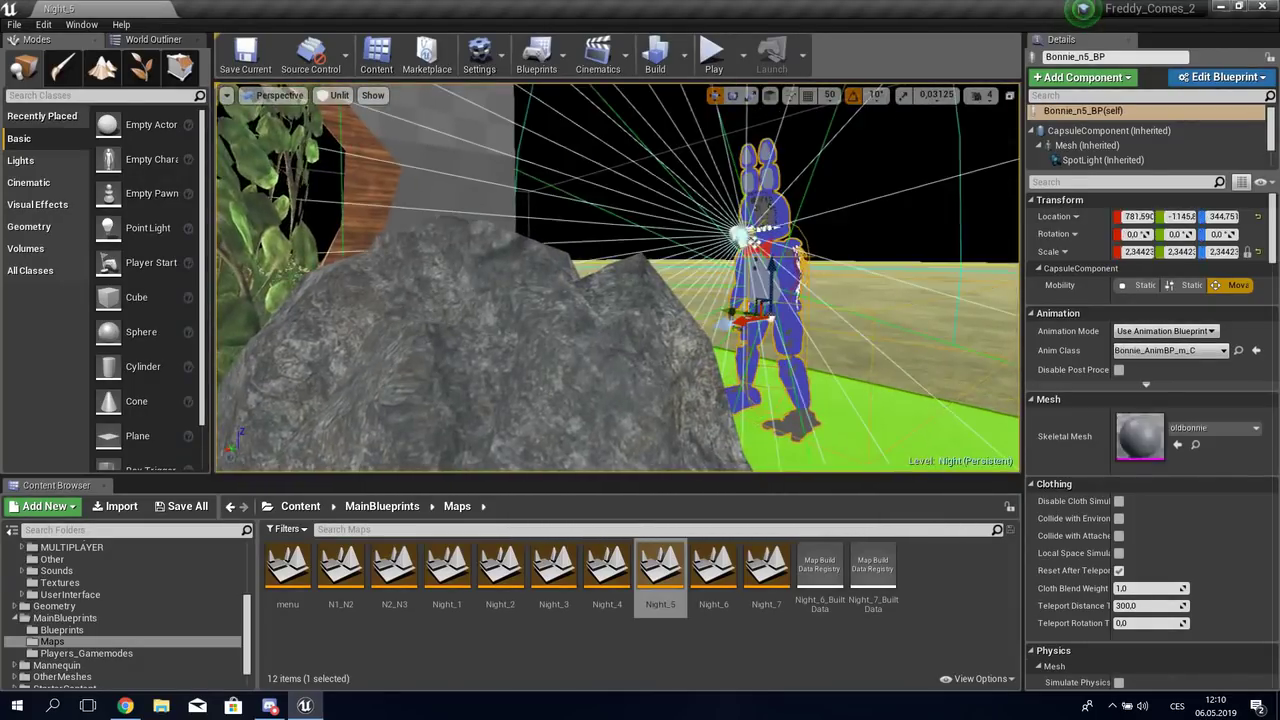
Step: Open the Bonnie_n5_BP blueprint and look at its On See Pawn and Cast nodes
left_click(1222, 77)
left_click(1125, 107)
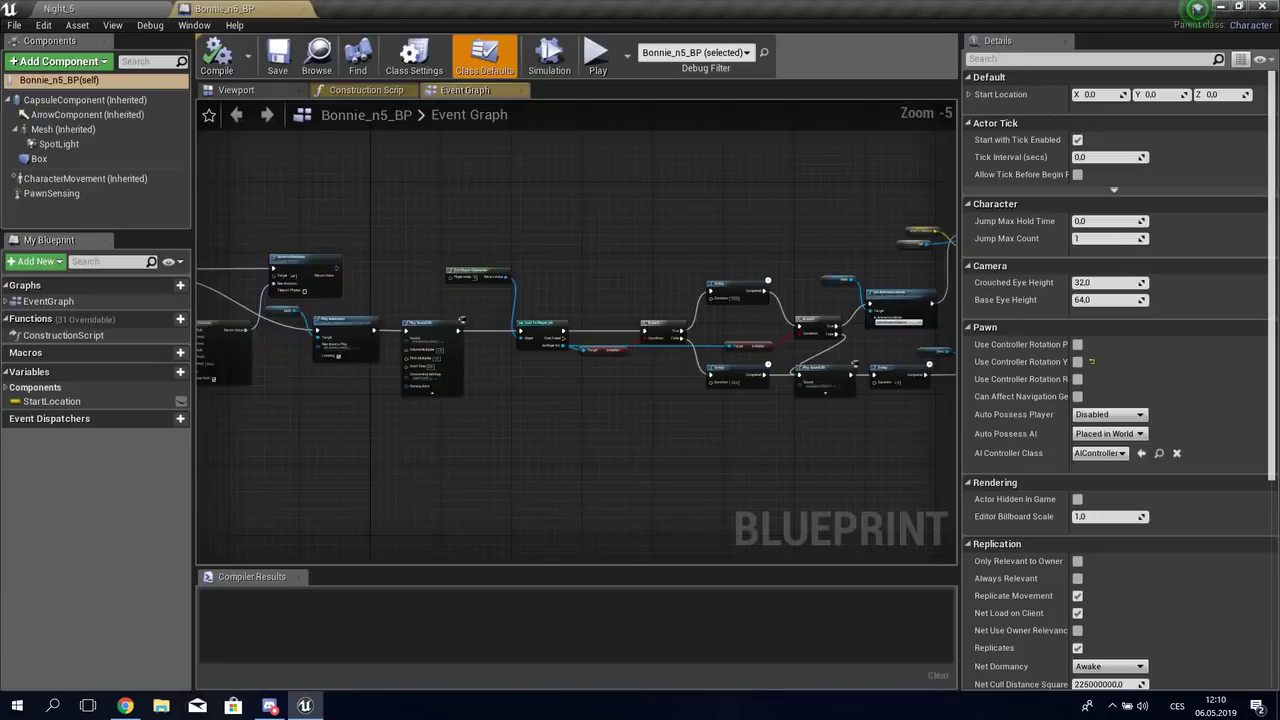
scroll(676, 377, "down", 7)
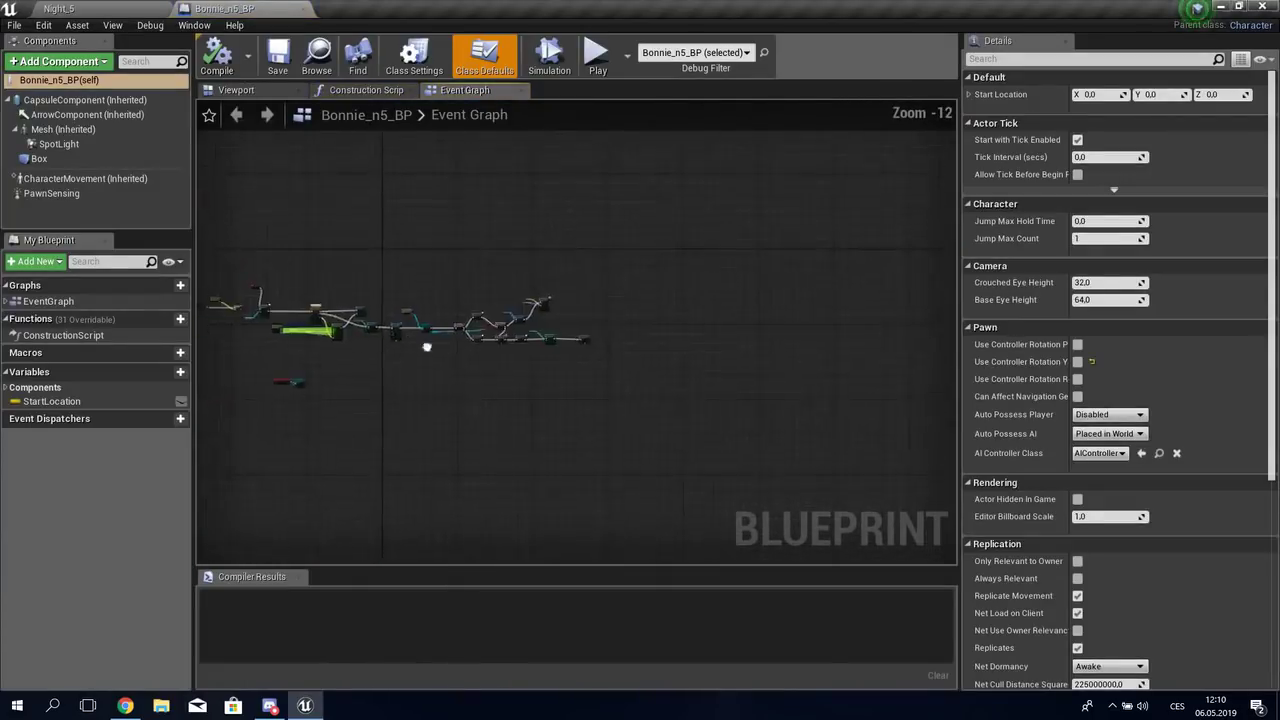
scroll(520, 412, "up", 8)
scroll(520, 412, "up", 3)
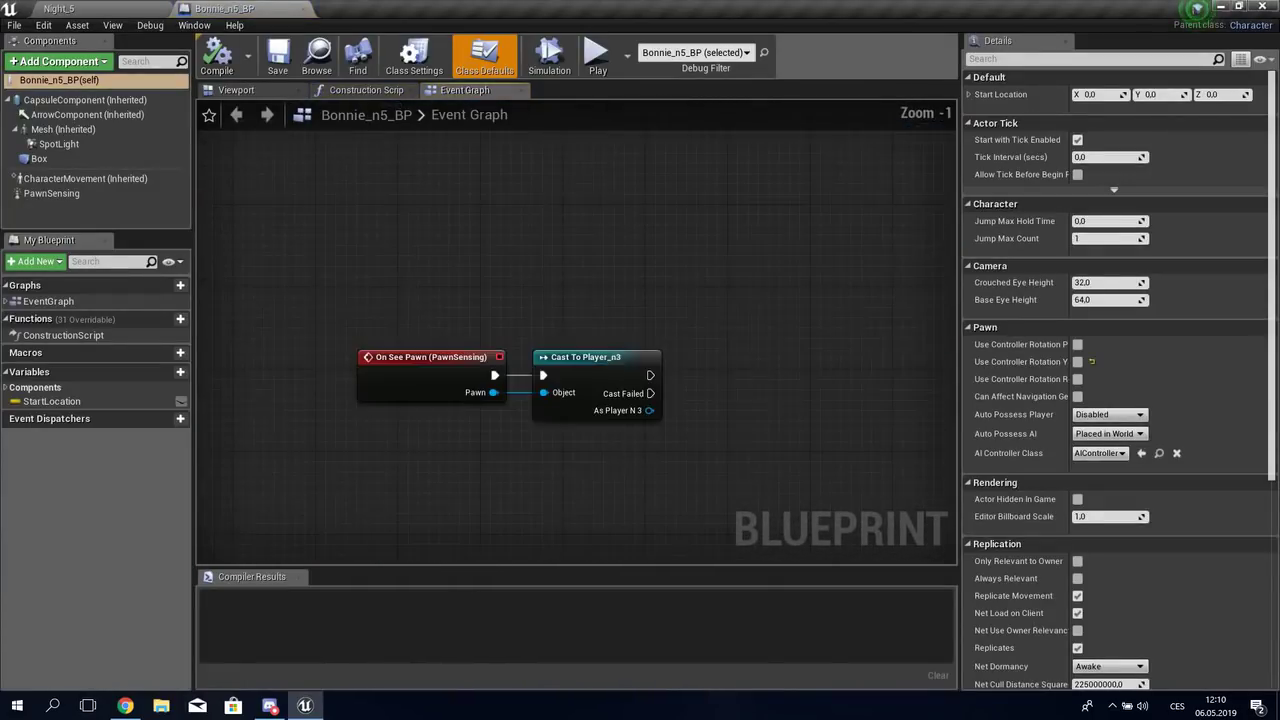
left_click_drag(641, 466, 641, 466)
scroll(698, 429, "down", 4)
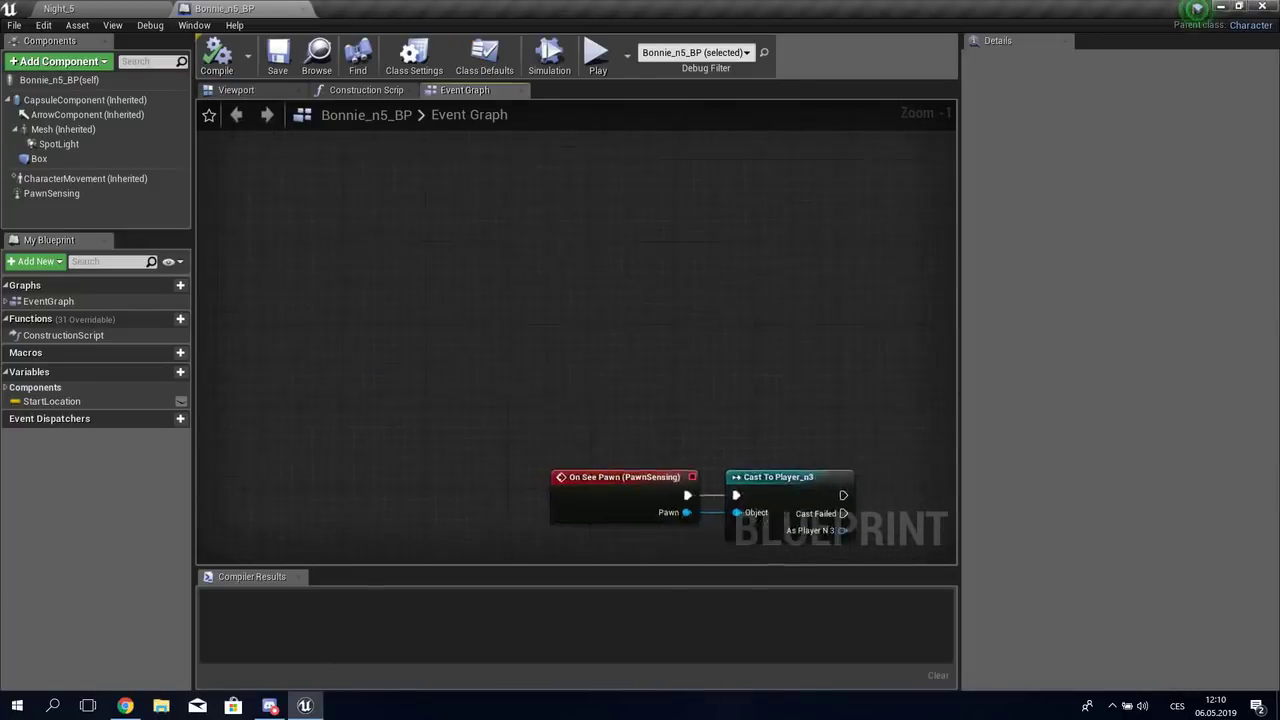
scroll(698, 429, "up", 4)
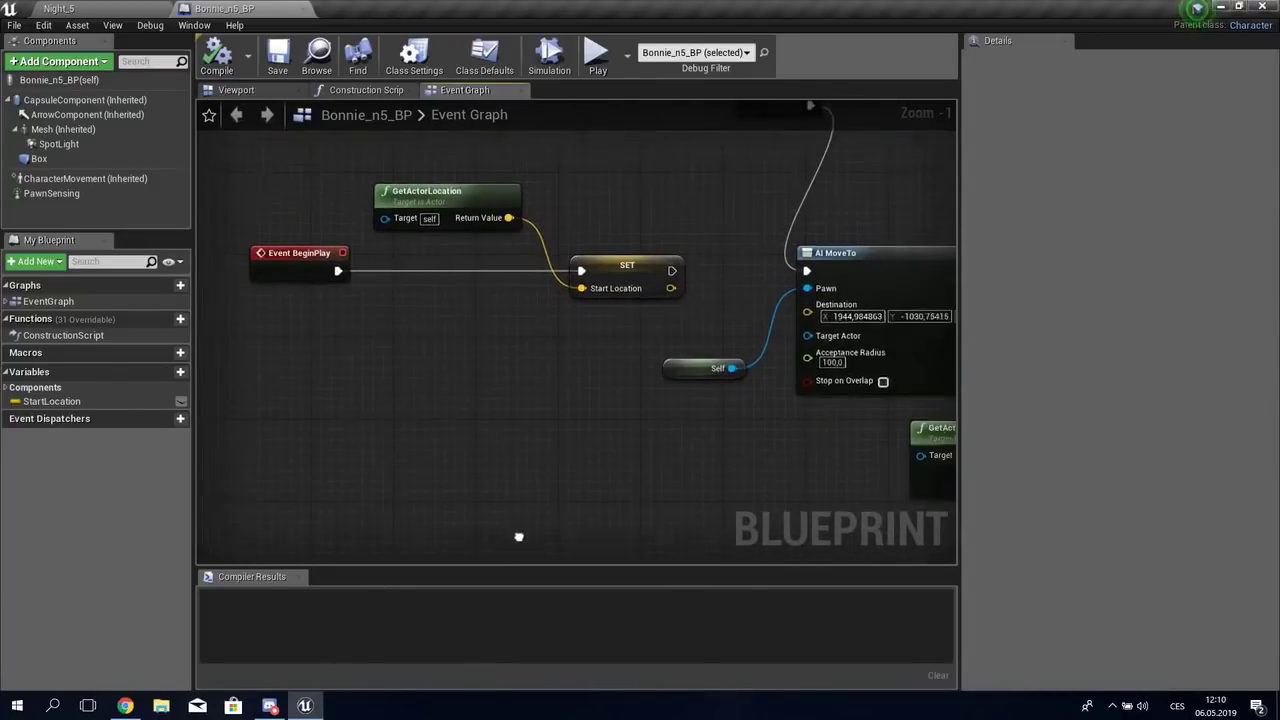
Step: Follow the Attack chain through TurnAround, Play Sound 2D, Branch, Delay and Set Animation Mode
right_click_drag(437, 477, 480, 500)
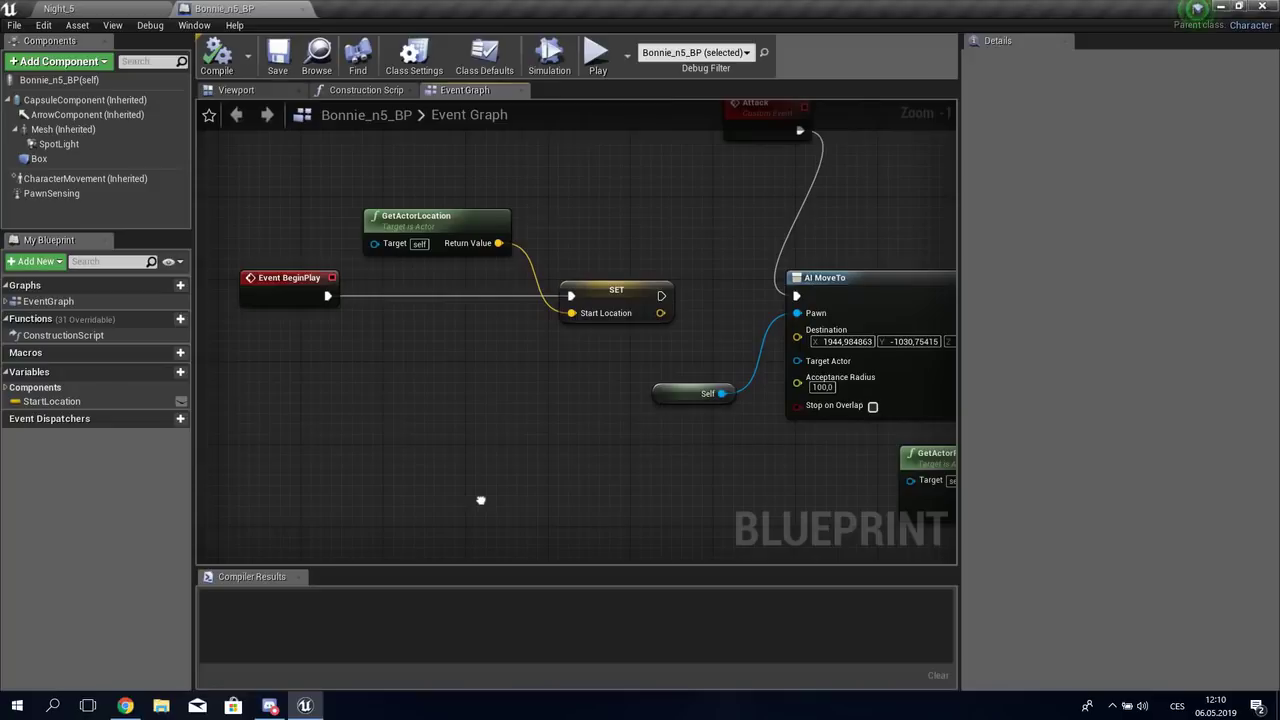
right_click_drag(700, 300, 489, 426)
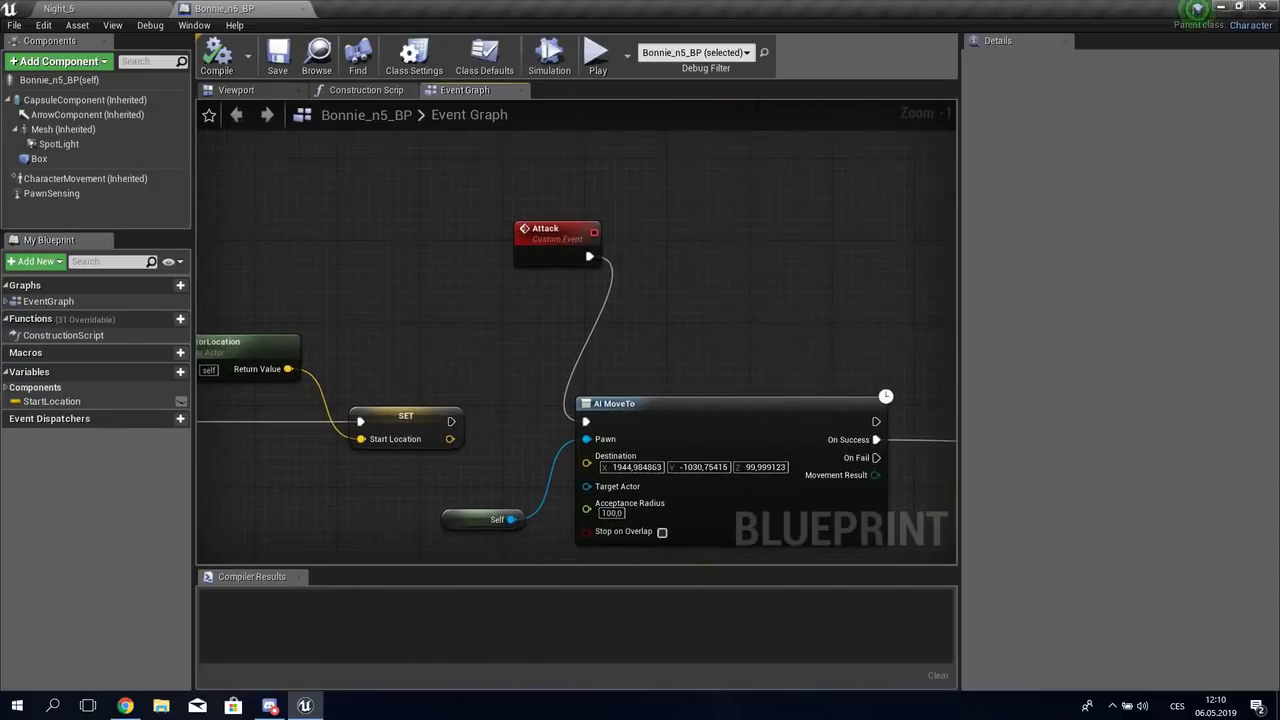
left_click_drag(545, 235, 485, 325)
mouse_move(940, 520)
right_mouse_down()
mouse_move(498, 422)
mouse_move(316, 422)
right_mouse_up()
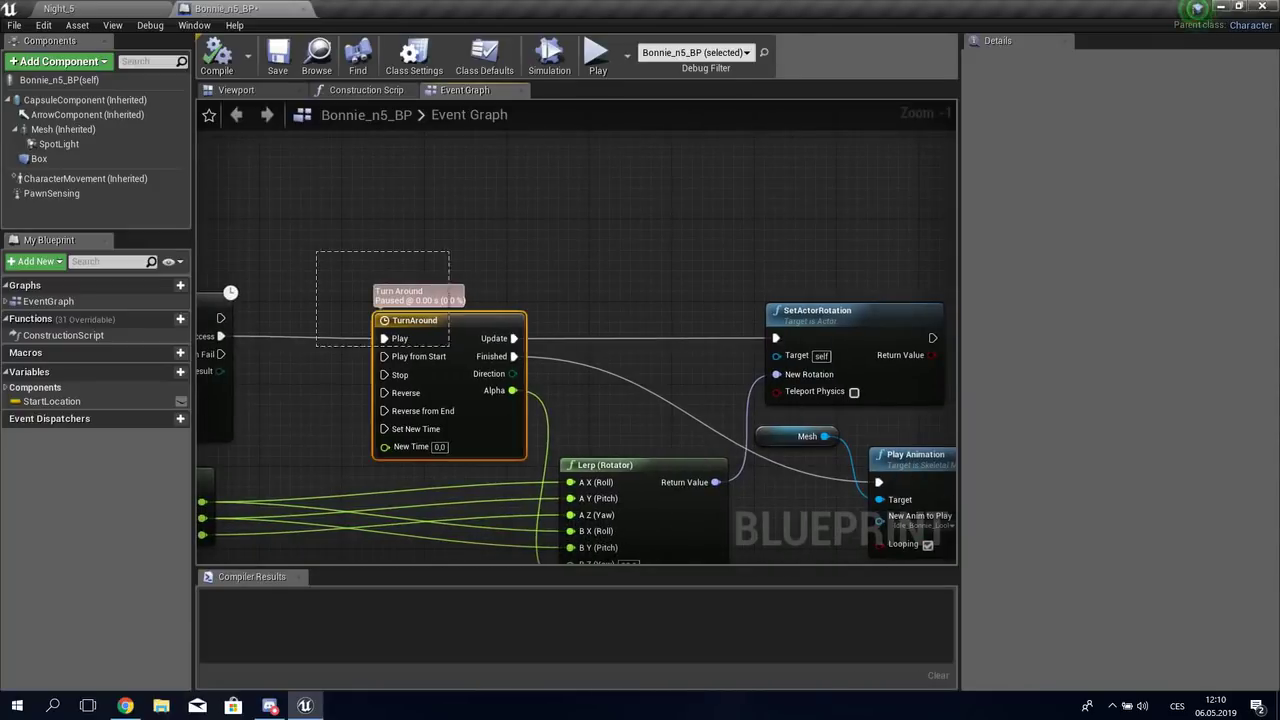
right_click_drag(571, 371, 198, 380)
mouse_move(783, 425)
right_mouse_down()
mouse_move(706, 377)
mouse_move(566, 374)
mouse_move(233, 328)
right_mouse_up()
mouse_move(580, 477)
right_mouse_down()
mouse_move(429, 477)
mouse_move(430, 460)
right_mouse_up()
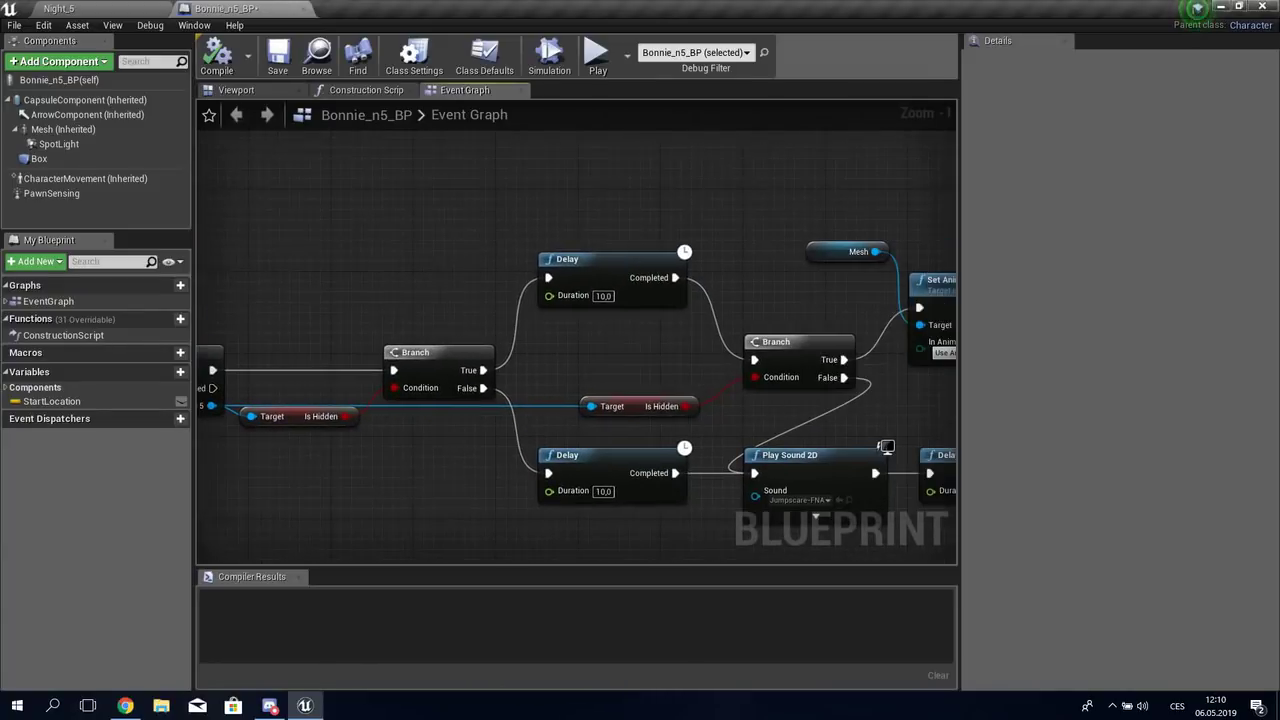
right_click_drag(607, 480, 392, 486)
right_click_drag(700, 440, 500, 452)
right_click_drag(200, 380, 450, 378)
Step: Inspect the SetActorRotation, Mesh and Lerp rotation nodes feeding the TurnAround timeline
scroll(280, 400, "down", 2)
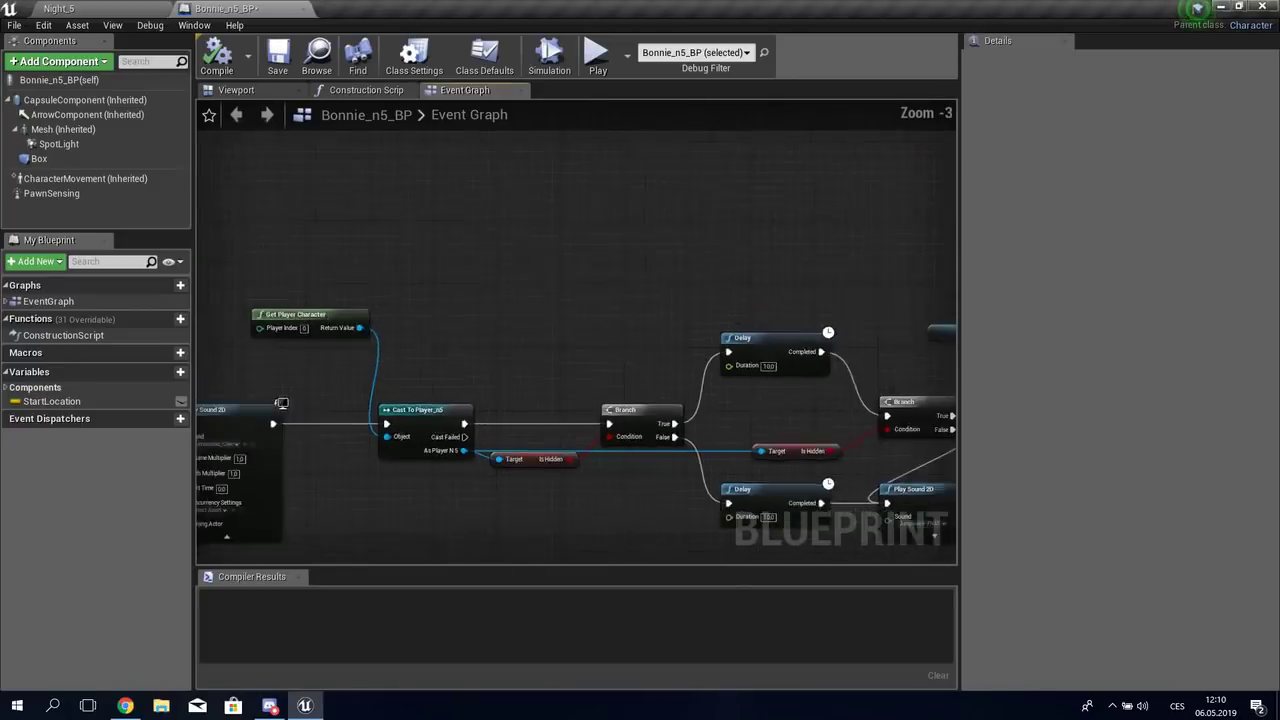
scroll(290, 428, "down", 3)
scroll(357, 423, "down", 1)
scroll(703, 432, "up", 4)
scroll(703, 432, "up", 4)
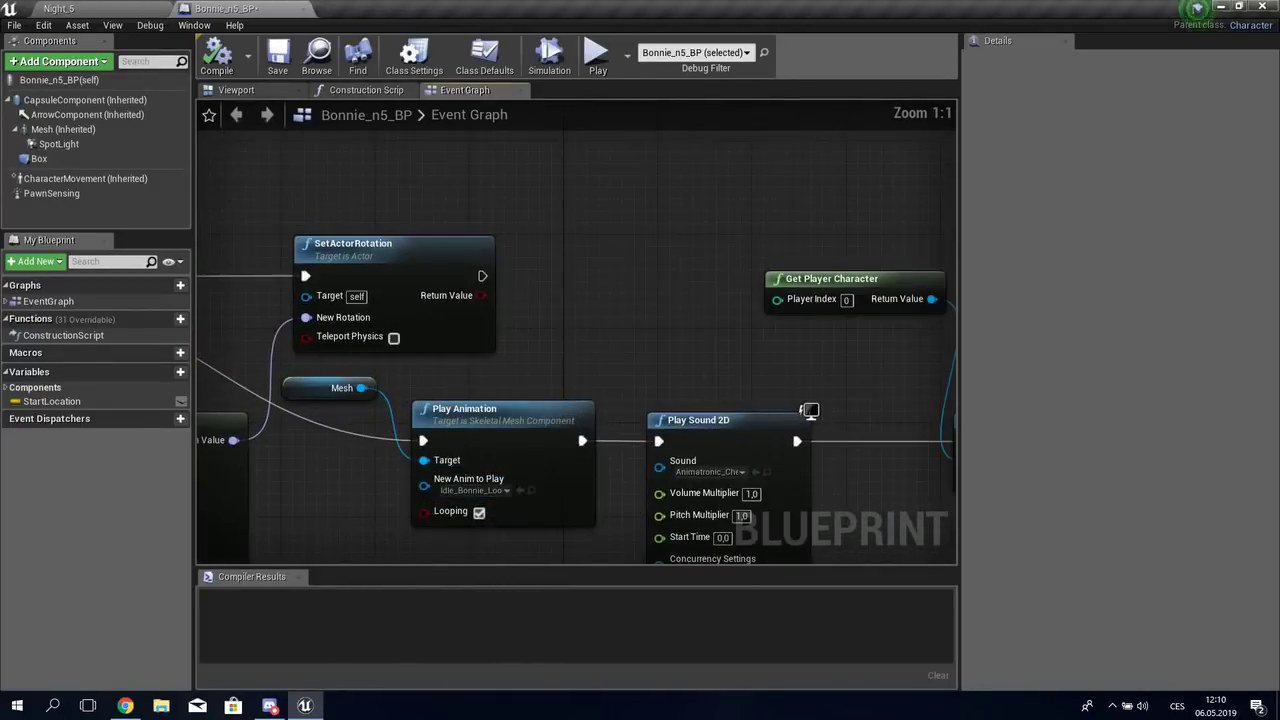
left_click_drag(503, 133, 429, 495)
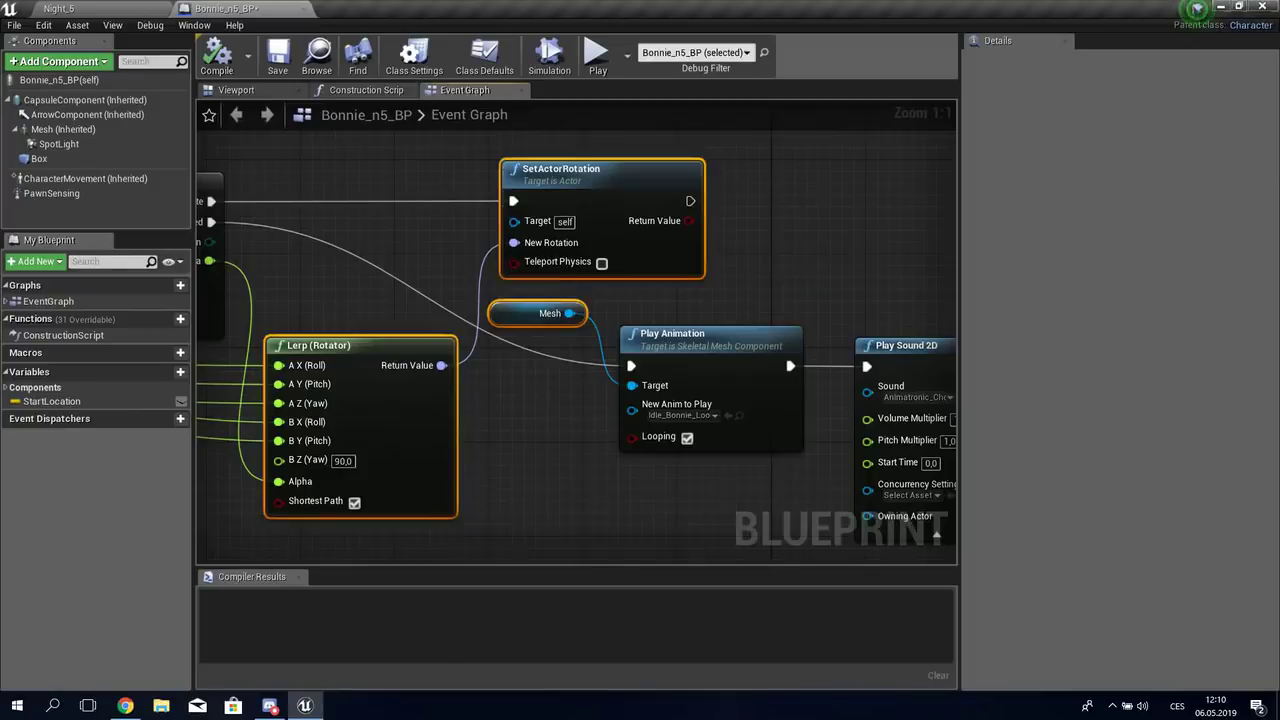
right_click_drag(429, 495, 314, 480)
left_click(419, 501)
mouse_move(419, 501)
right_mouse_down()
mouse_move(829, 451)
mouse_move(646, 535)
mouse_move(1046, 593)
right_mouse_up()
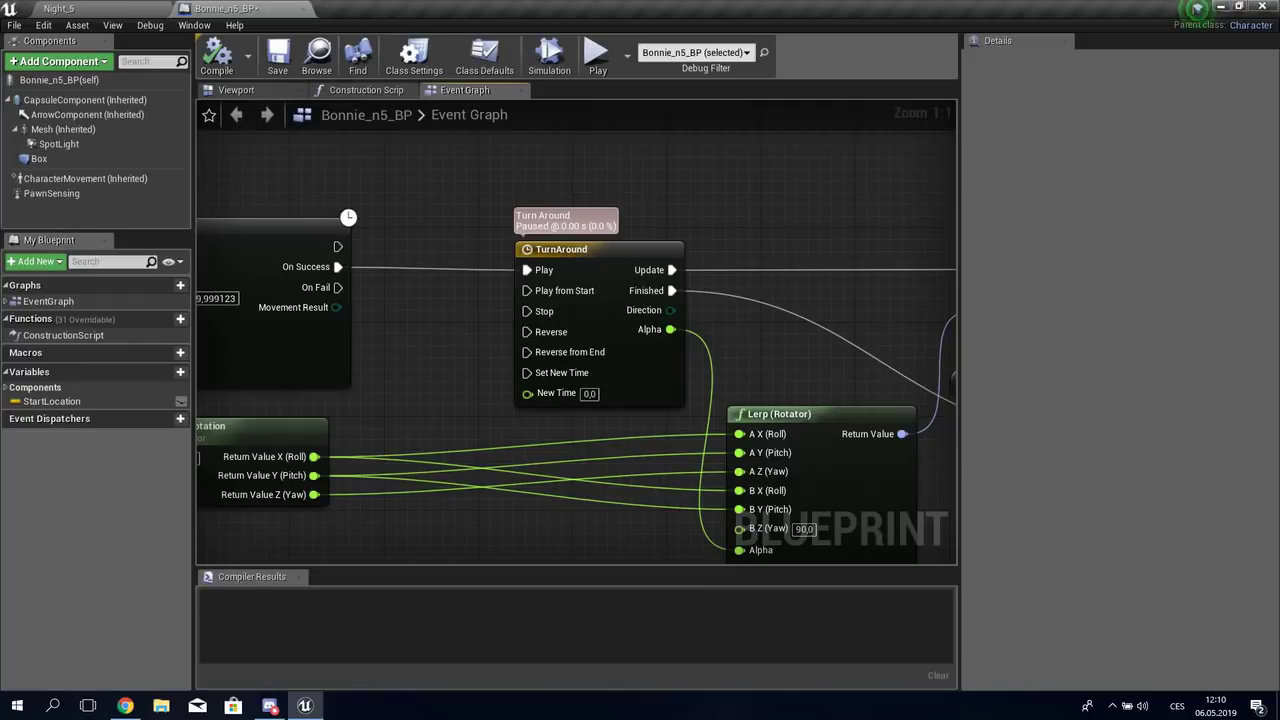
Step: Revisit the Branch and Delay section and start a wire from Branch True to Set Animation Mode
right_click_drag(560, 300, 840, 290)
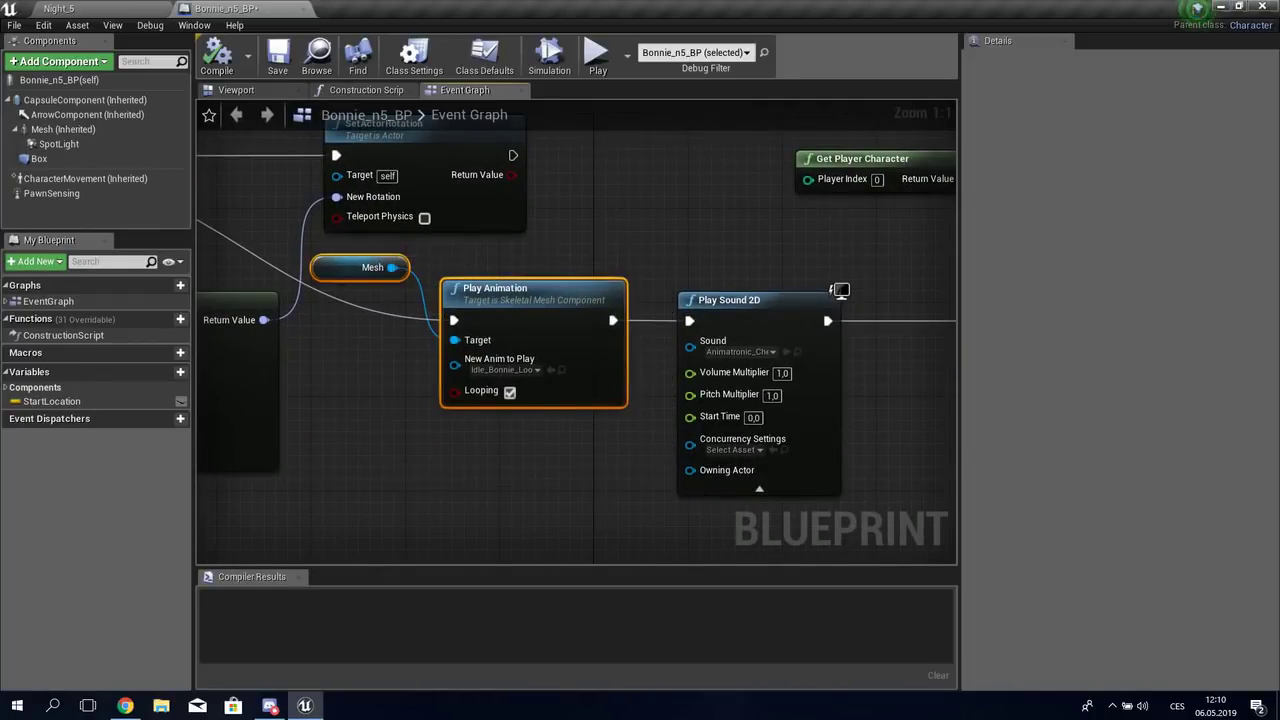
right_click_drag(700, 450, 487, 467)
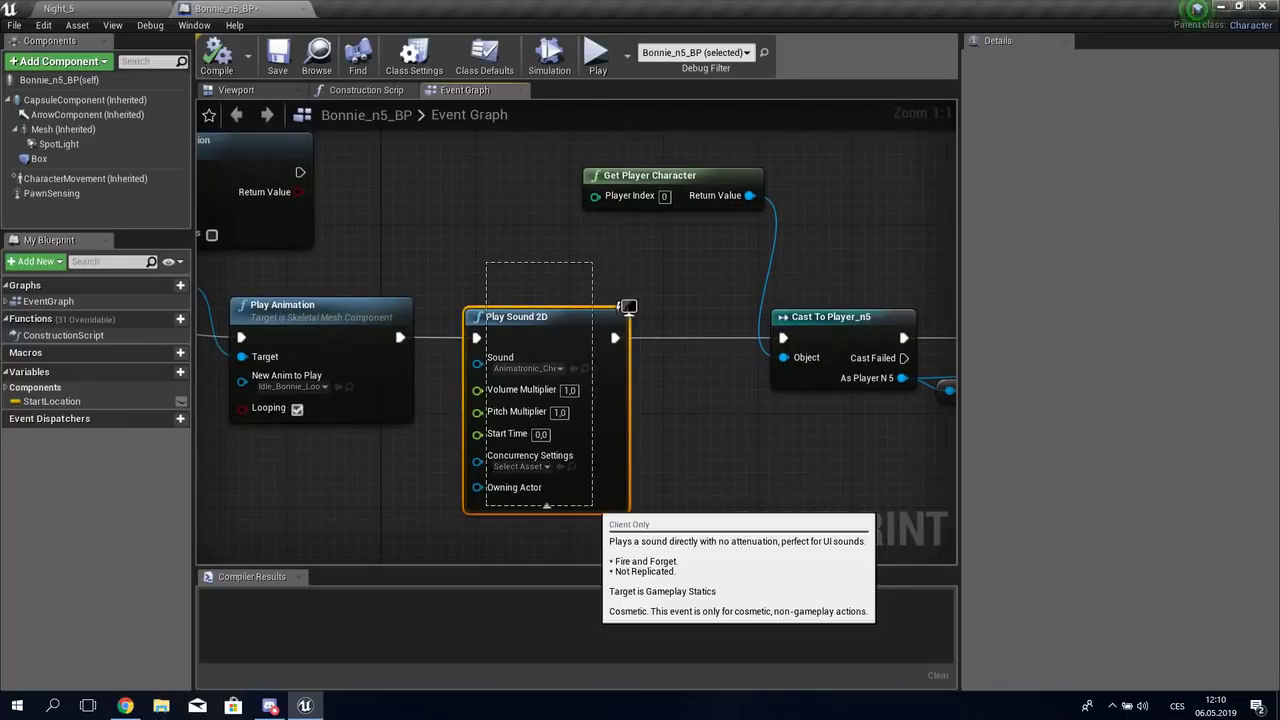
left_click_drag(550, 438, 595, 517)
right_click_drag(627, 306, 276, 348)
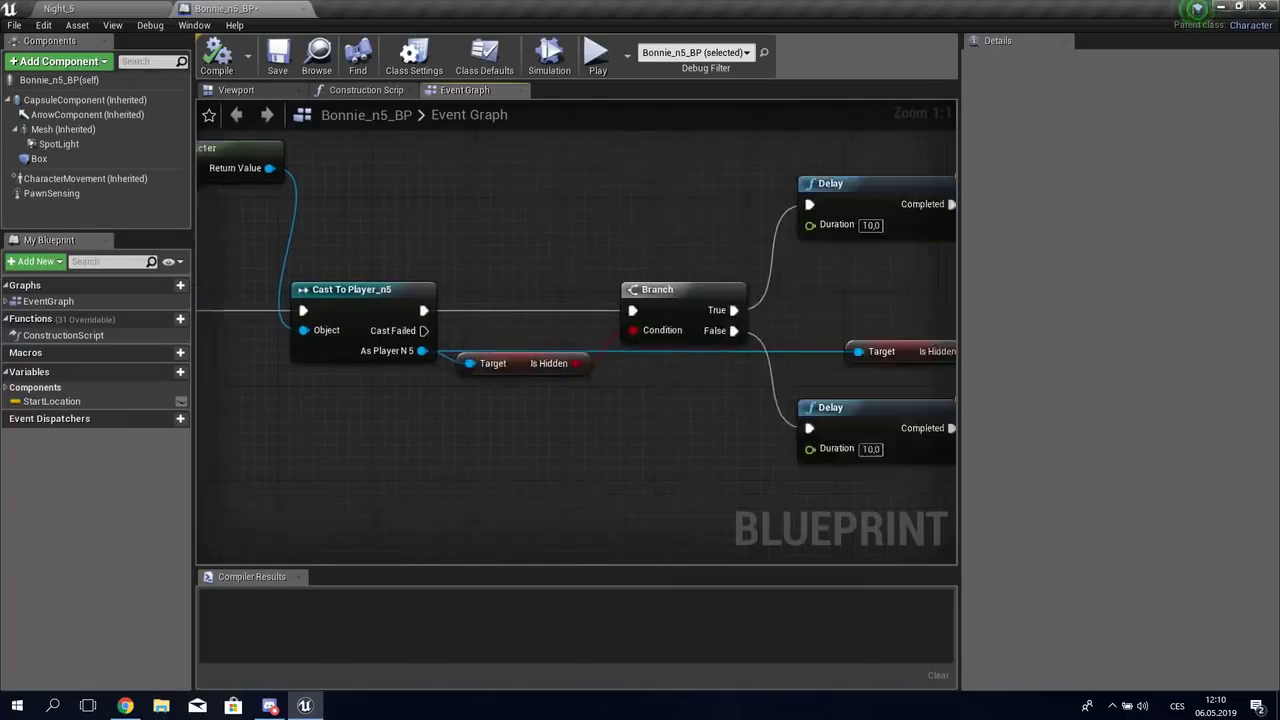
mouse_move(912, 478)
right_mouse_down()
mouse_move(620, 416)
mouse_move(749, 441)
right_mouse_up()
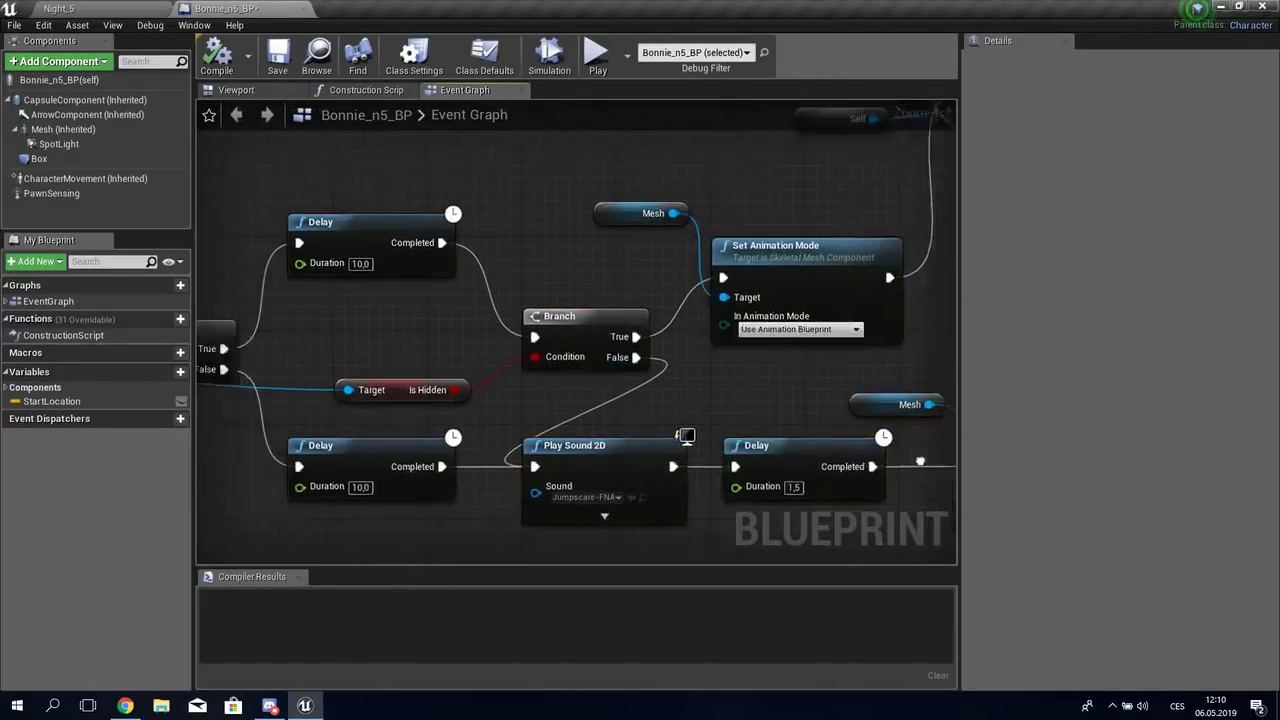
mouse_move(679, 359)
right_mouse_down()
mouse_move(510, 390)
mouse_move(536, 406)
right_mouse_up()
left_click_drag(556, 389, 599, 383)
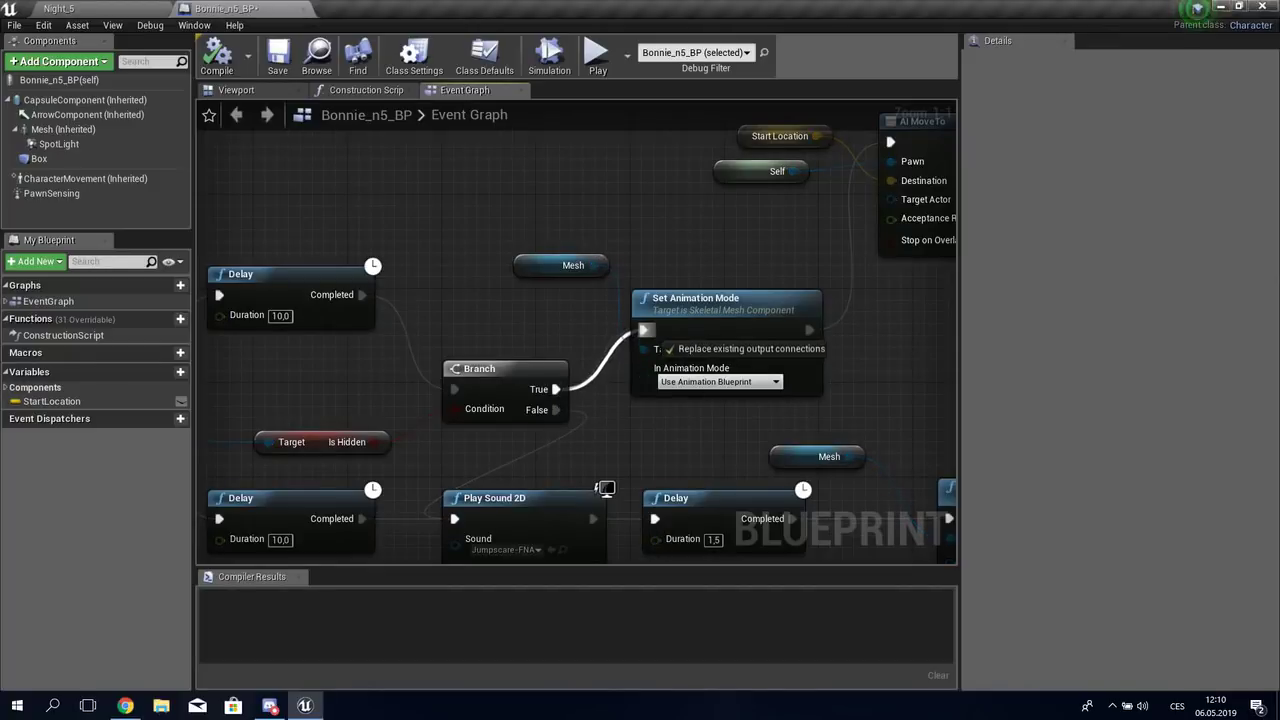
Step: Wire Branch True to Set Animation Mode and Branch False to Play Sound 2D, then return to Night_5
left_click_drag(645, 331, 645, 331)
right_click_drag(645, 331, 539, 348)
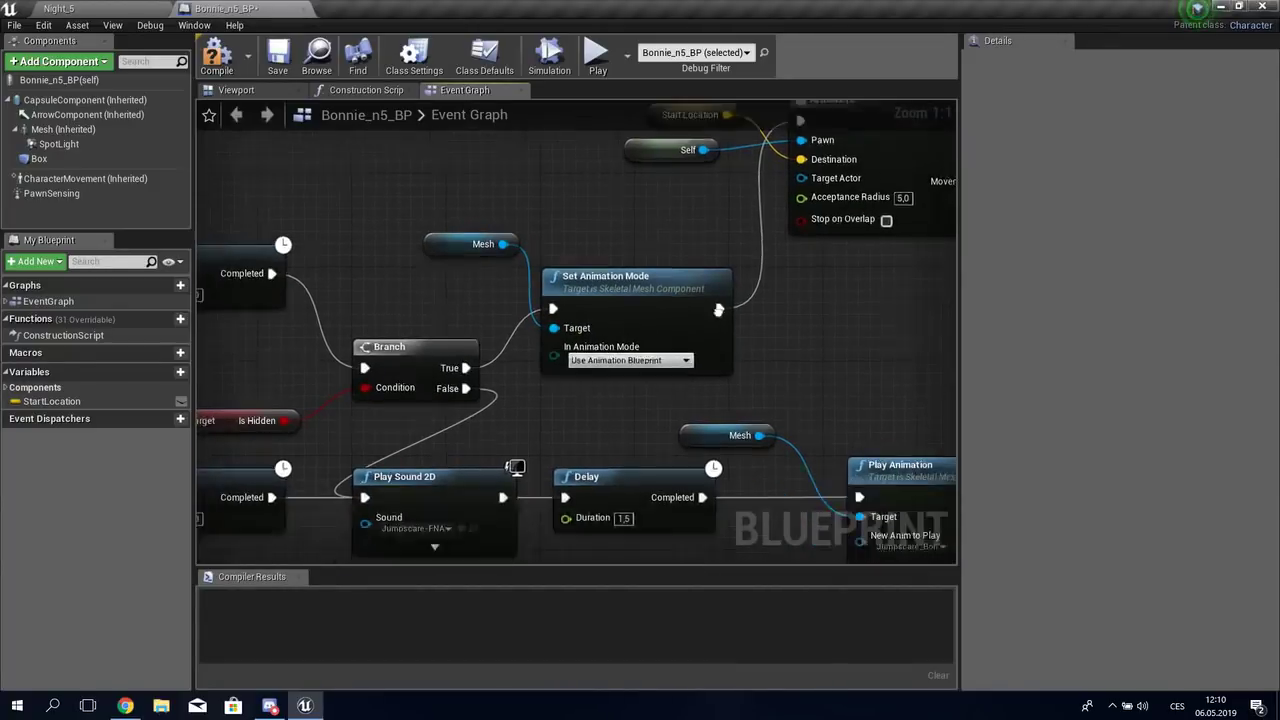
right_click_drag(450, 430, 512, 299)
left_click_drag(512, 296, 503, 315)
left_click_drag(395, 400, 410, 405)
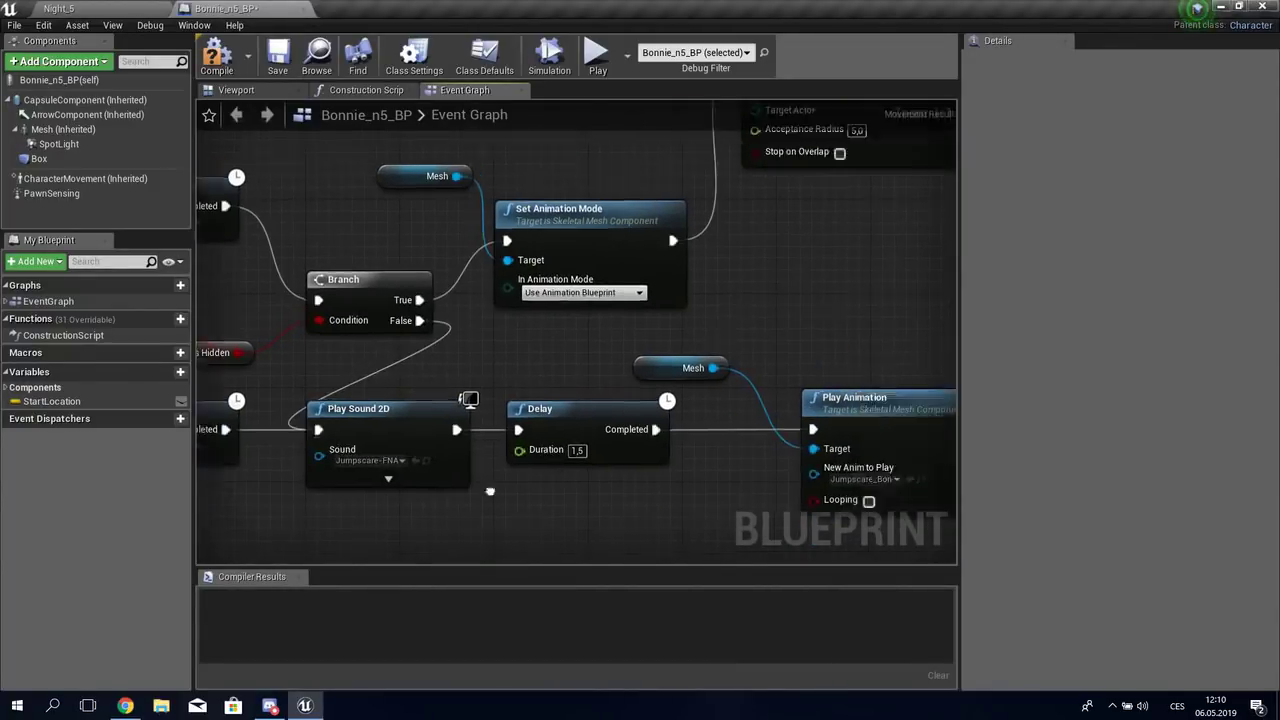
right_click_drag(560, 300, 236, 510)
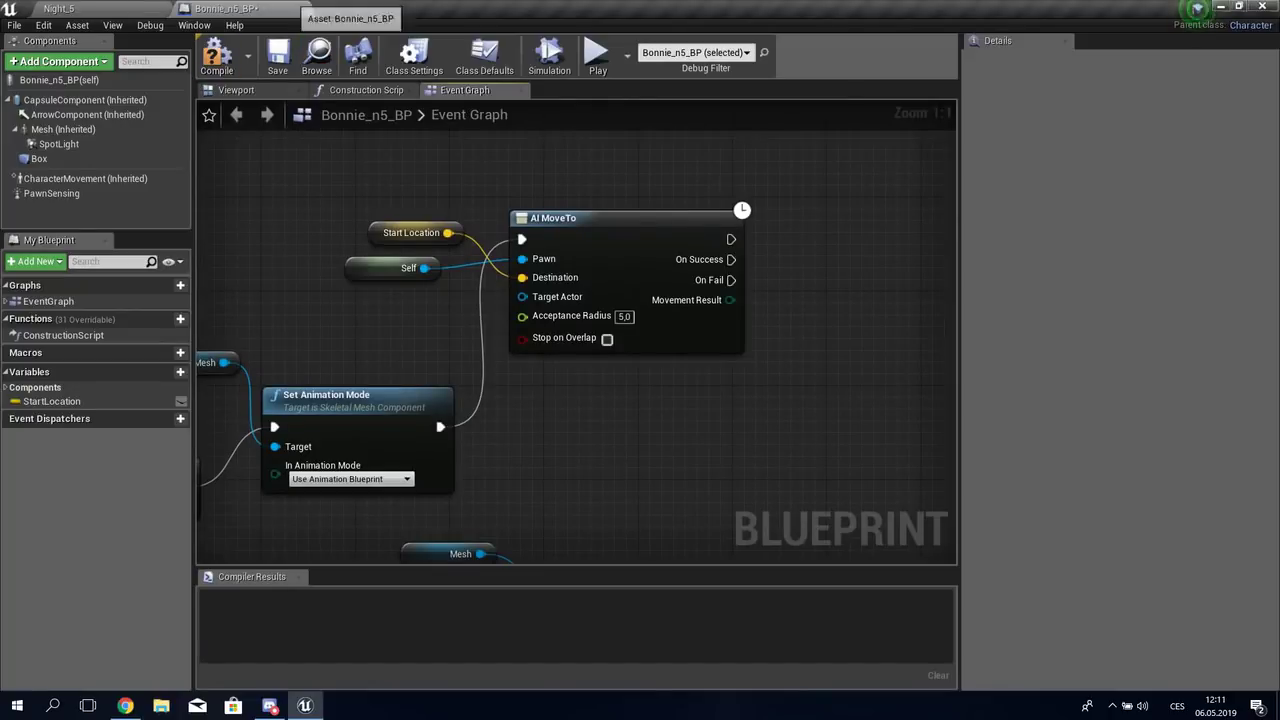
left_click(58, 8)
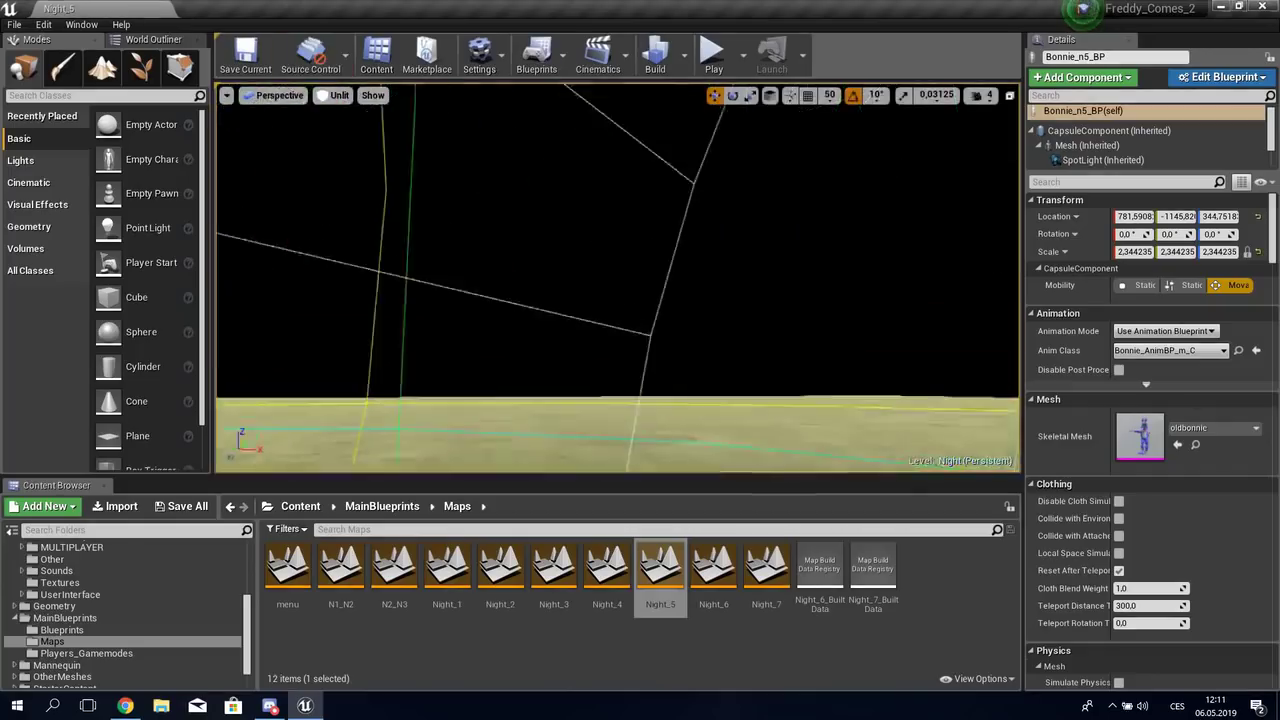
Step: Select Foxy in the level and open Foxy_n5_BP as a docked blueprint editor tab
right_click_drag(386, 226, 386, 226)
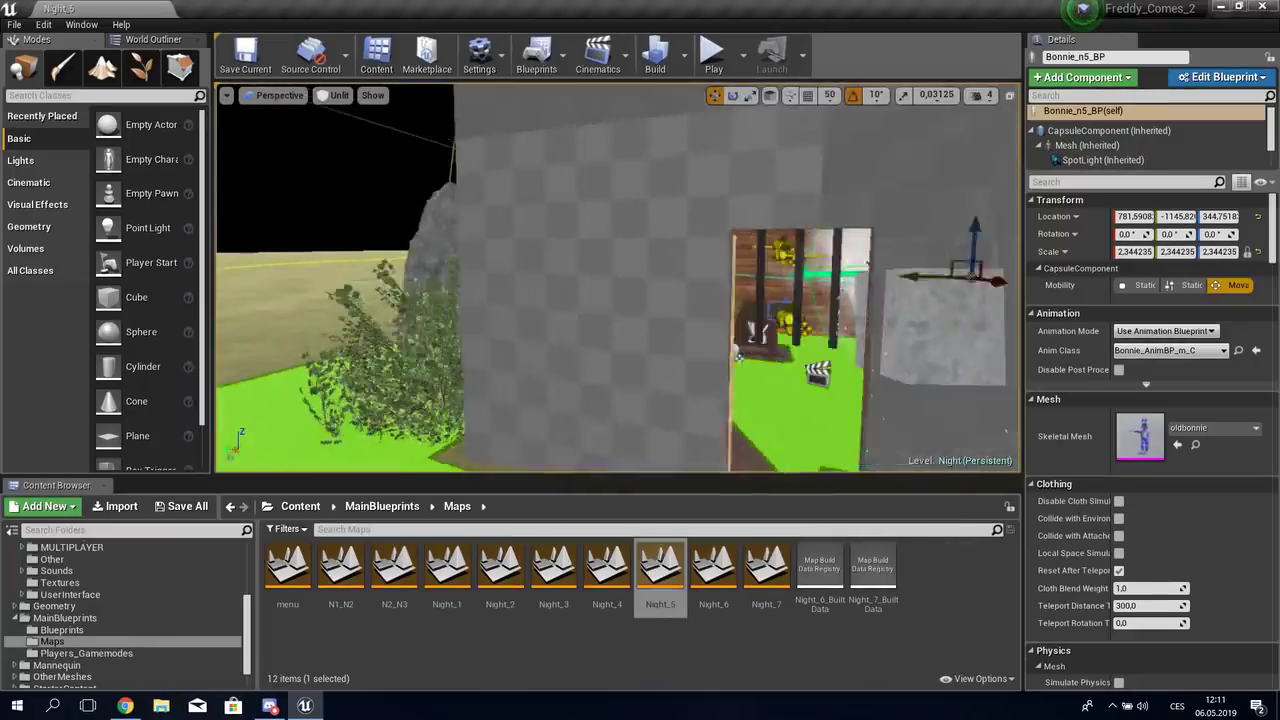
left_click(386, 226)
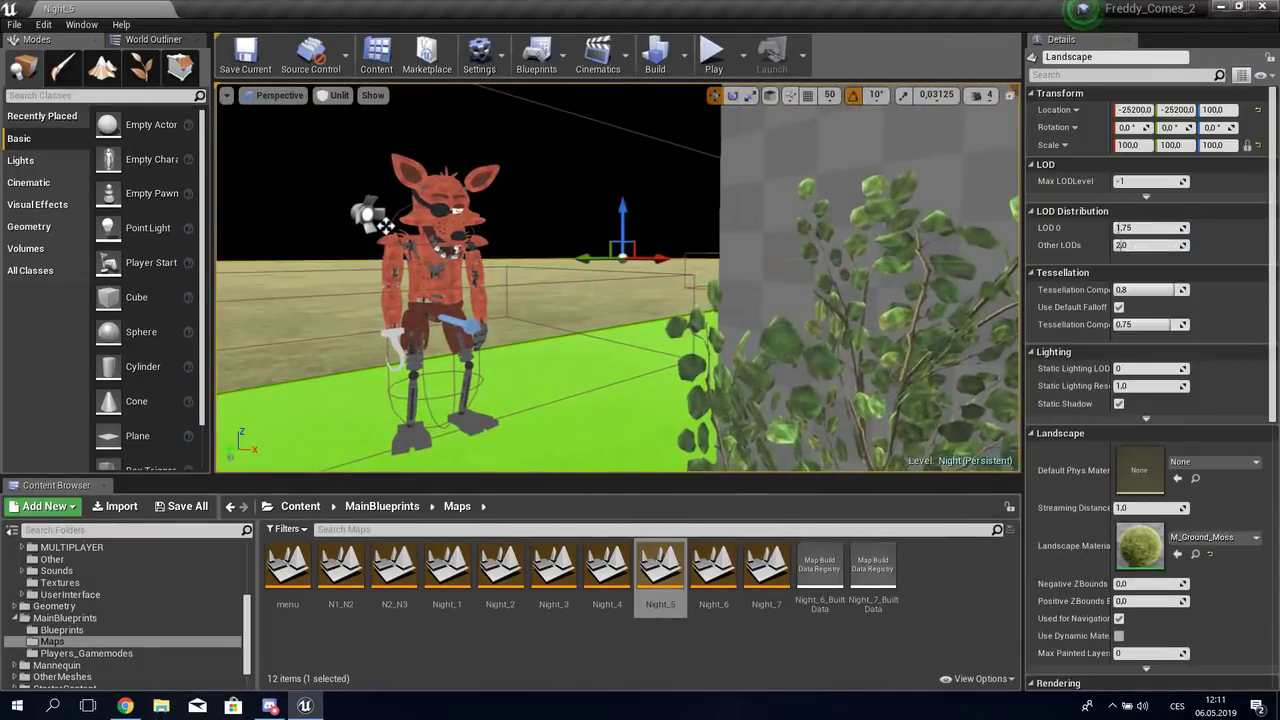
left_click(384, 226)
left_click(1221, 77)
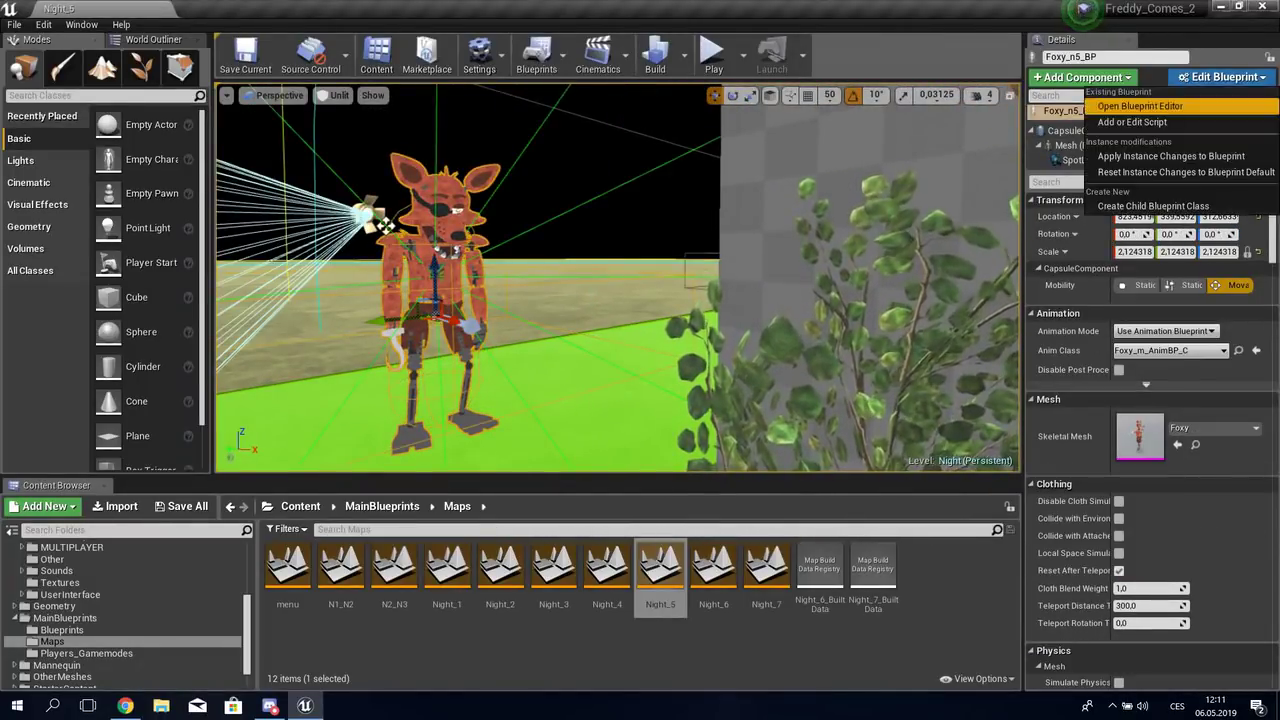
left_click(1140, 97)
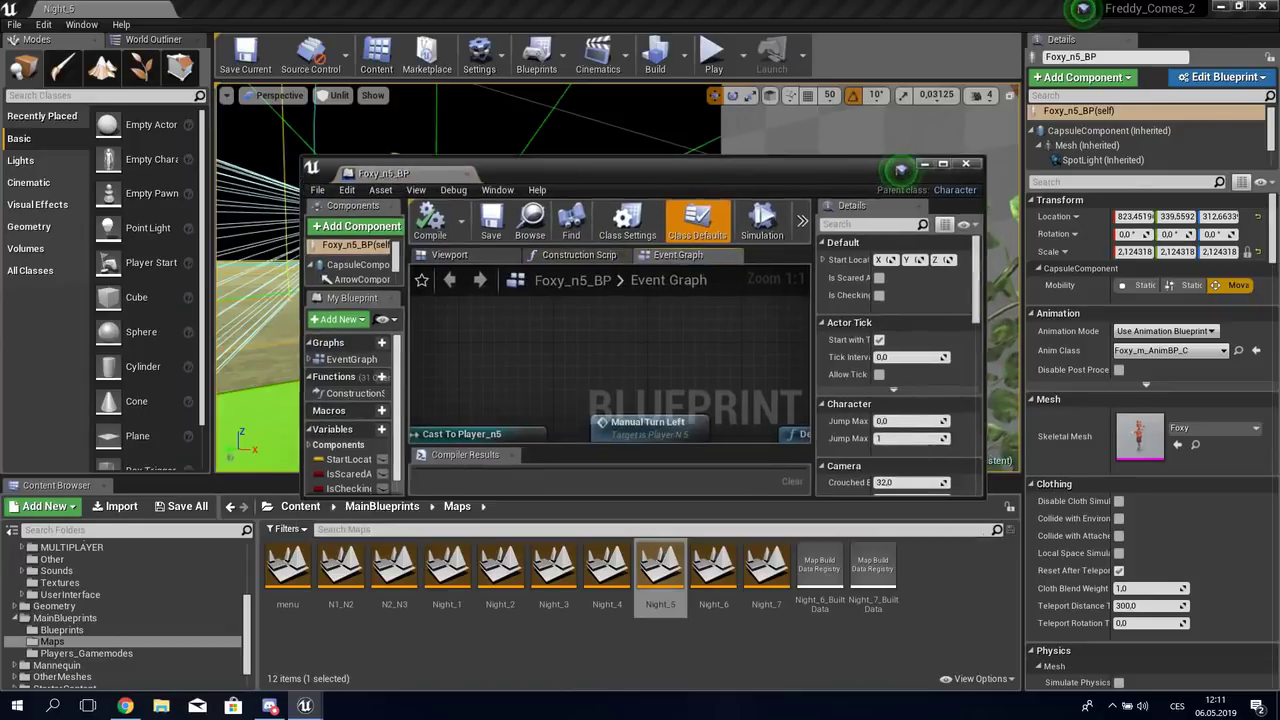
left_click_drag(375, 205, 220, 8)
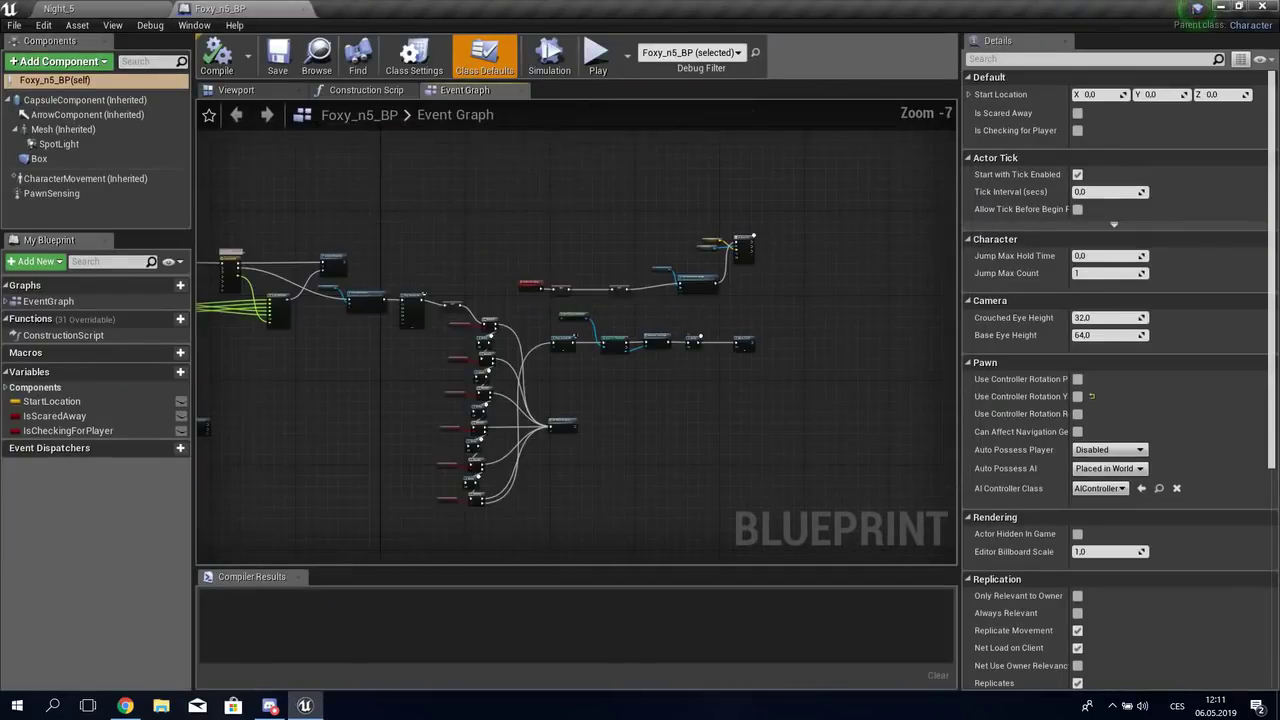
Step: Review the Attack, BeginPlay, TurnAround, SetActorRotation and GoBackToStart nodes in Foxy_n5_BP
scroll(937, 431, "up", 4)
scroll(1110, 360, "down", 2)
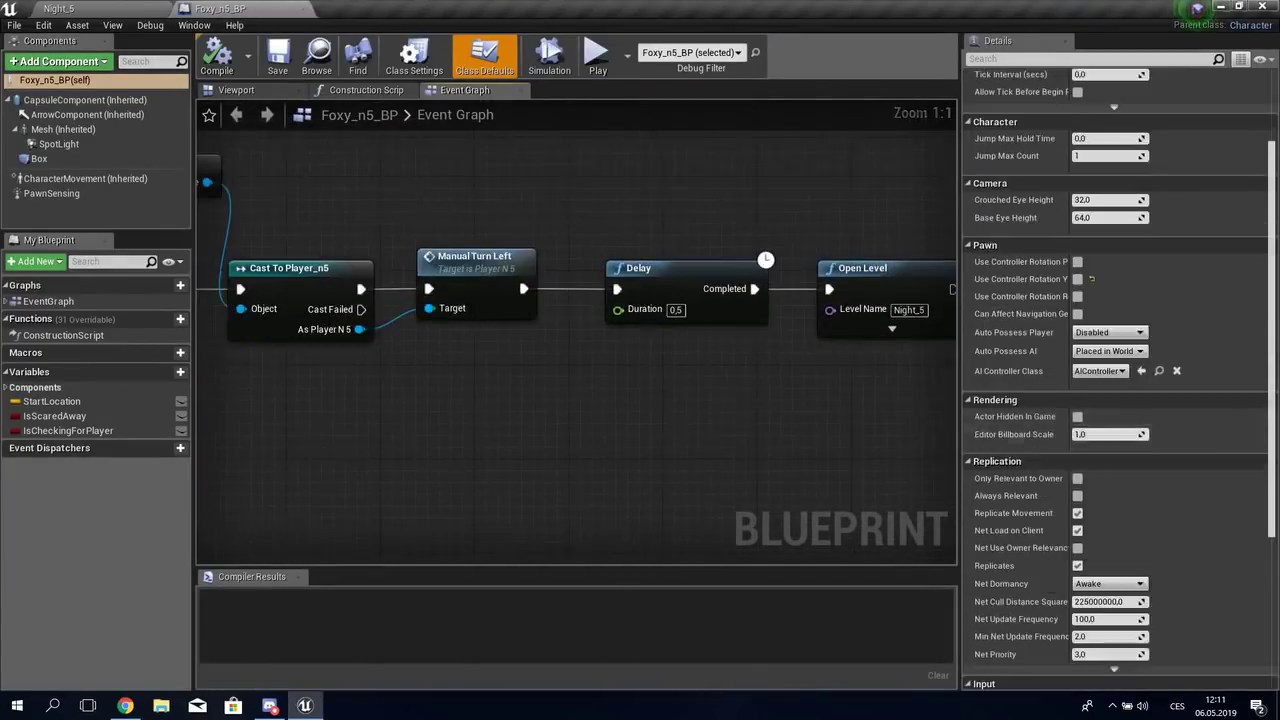
scroll(576, 330, "down", 4)
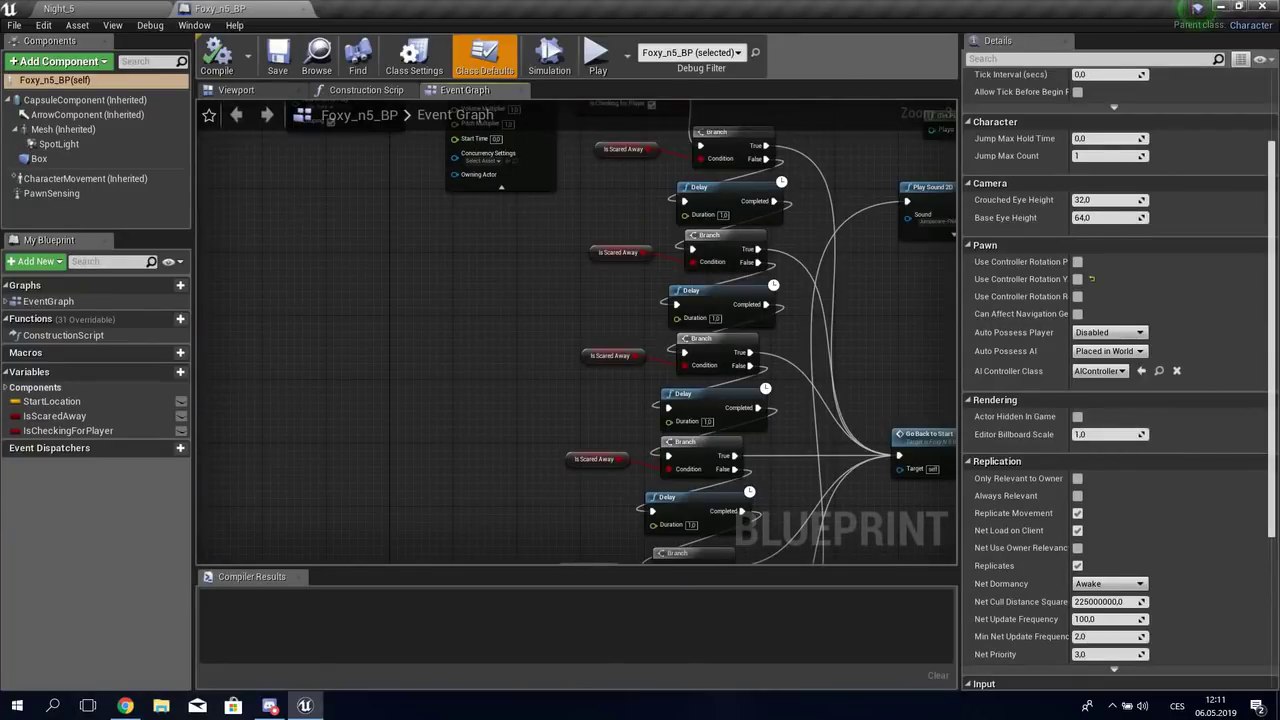
right_click_drag(576, 330, 700, 400)
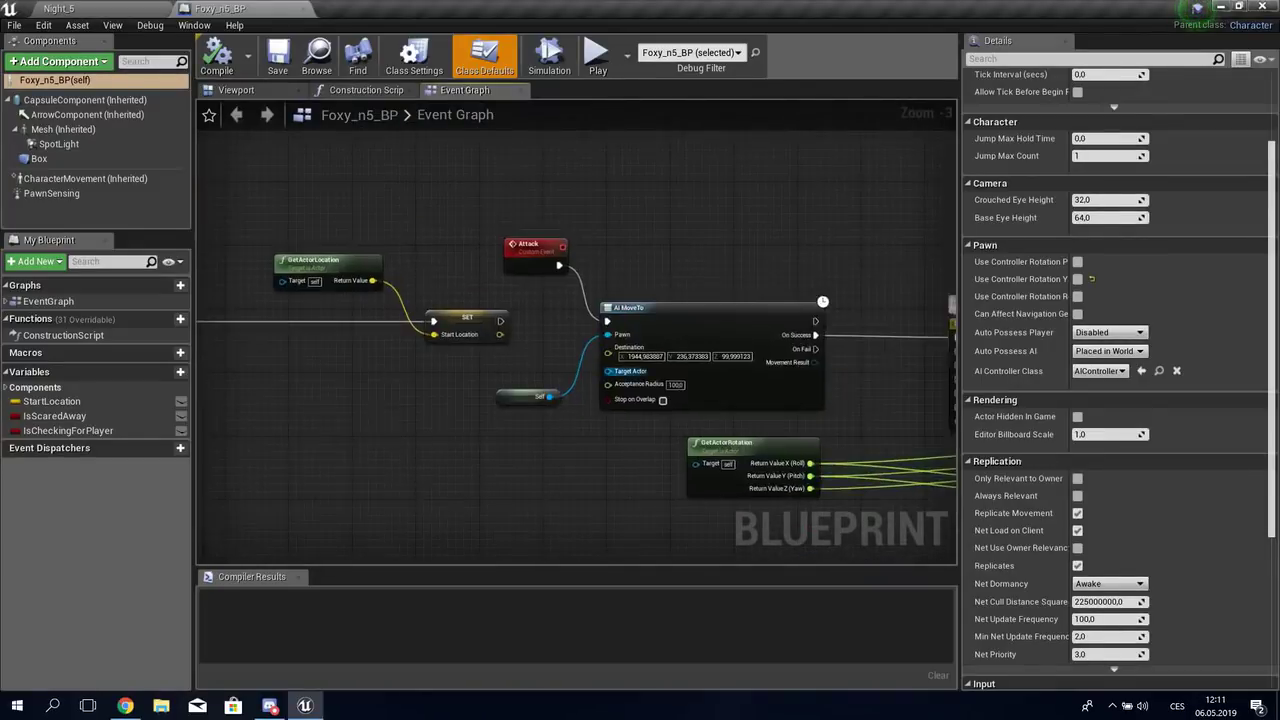
mouse_move(576, 330)
right_mouse_down()
mouse_move(889, 371)
mouse_move(601, 380)
right_mouse_up()
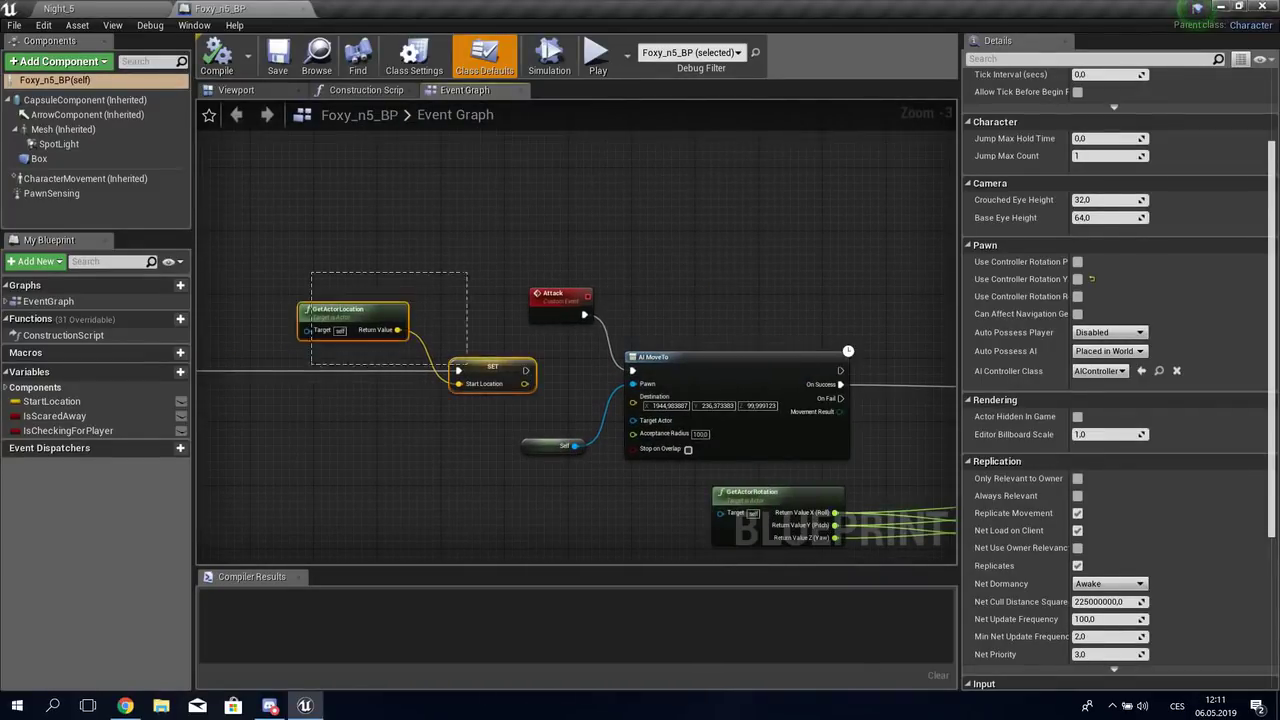
left_click_drag(466, 365, 466, 365)
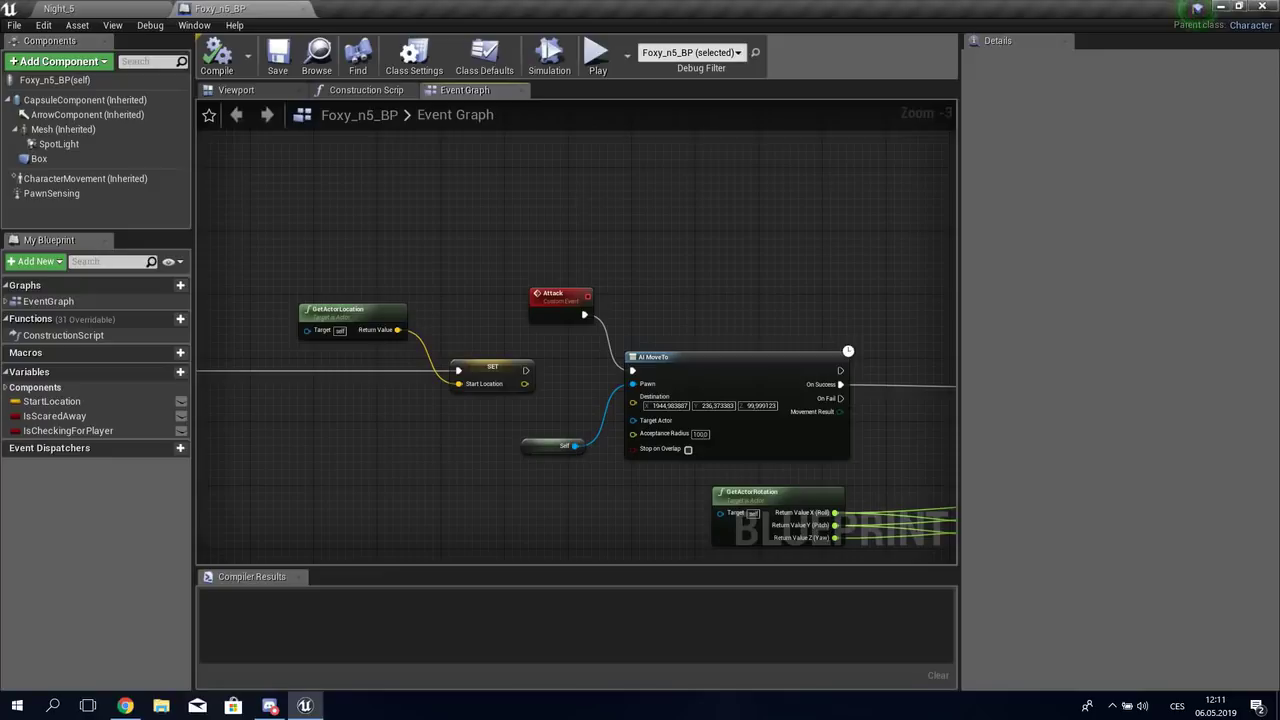
right_click_drag(466, 365, 159, 312)
right_click_drag(900, 400, 570, 390)
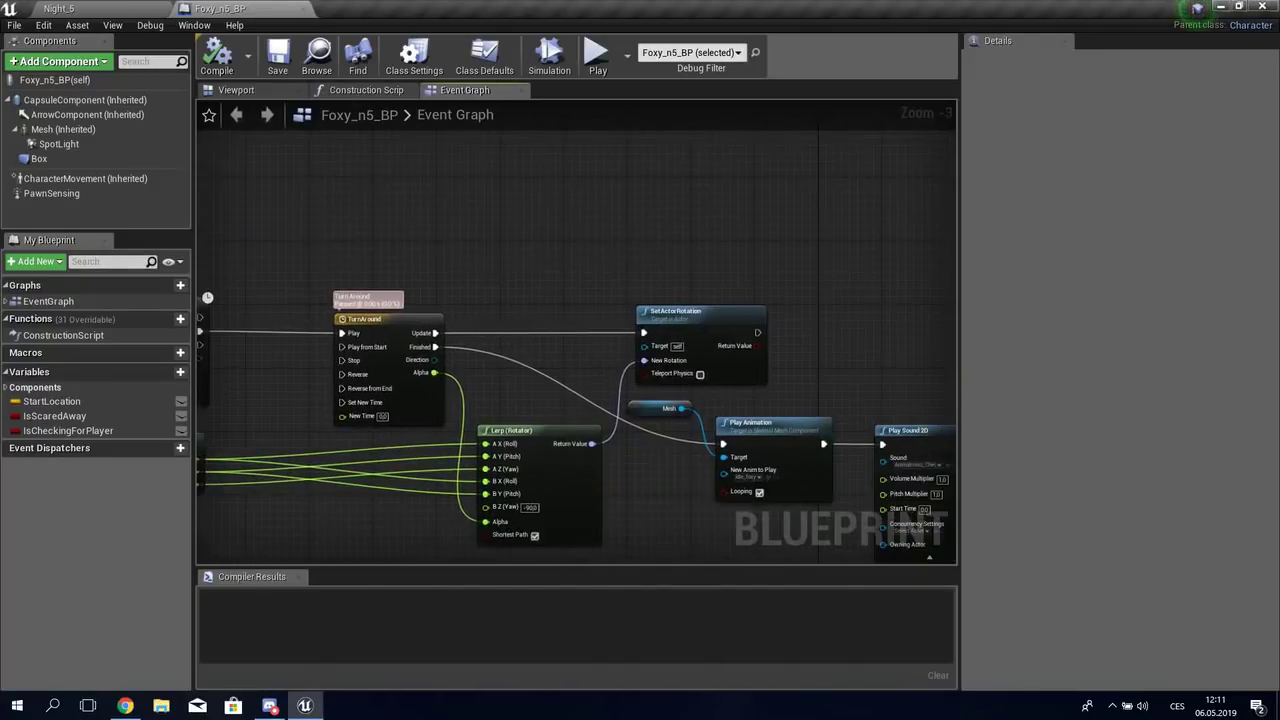
right_click_drag(983, 414, 763, 399)
scroll(763, 399, "up", 3)
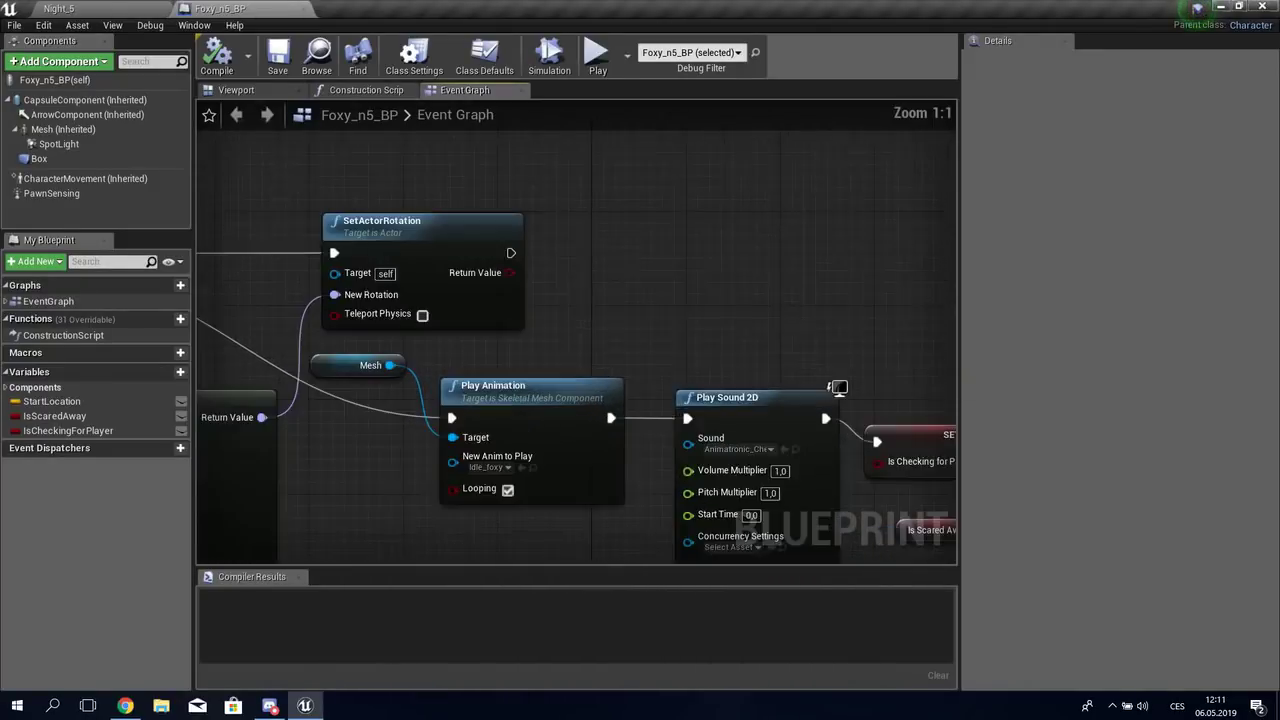
mouse_move(843, 396)
right_mouse_down()
mouse_move(634, 292)
mouse_move(464, 276)
right_mouse_up()
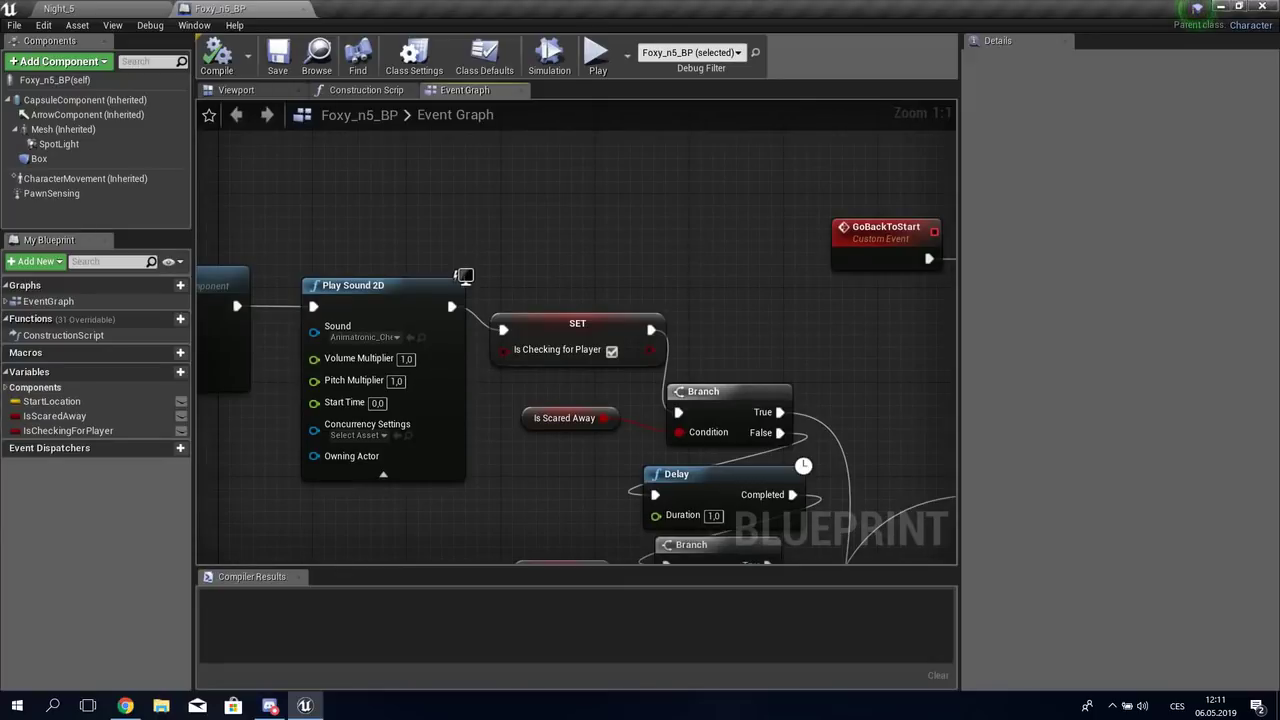
Step: Connect the lowest Branch False output to Go Back to Start and close Foxy_n5_BP
right_click_drag(464, 276, 274, 164)
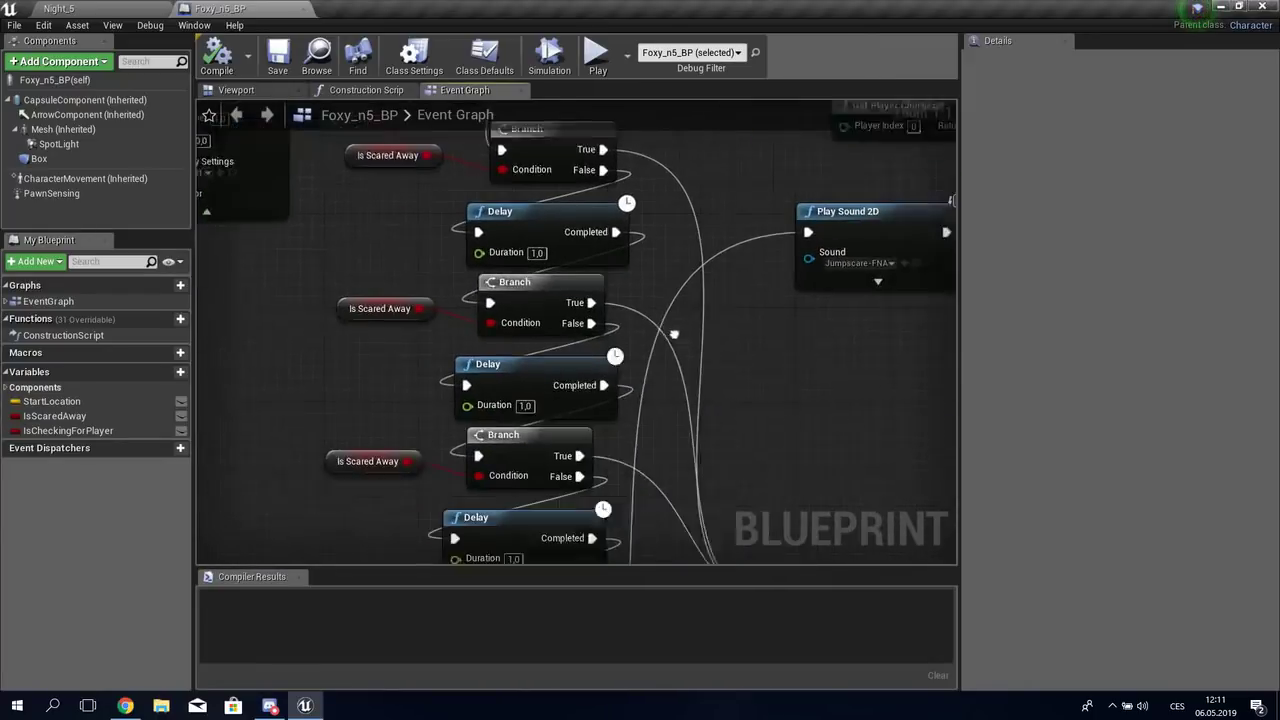
right_click_drag(709, 531, 697, 415)
right_click_drag(655, 530, 697, 285)
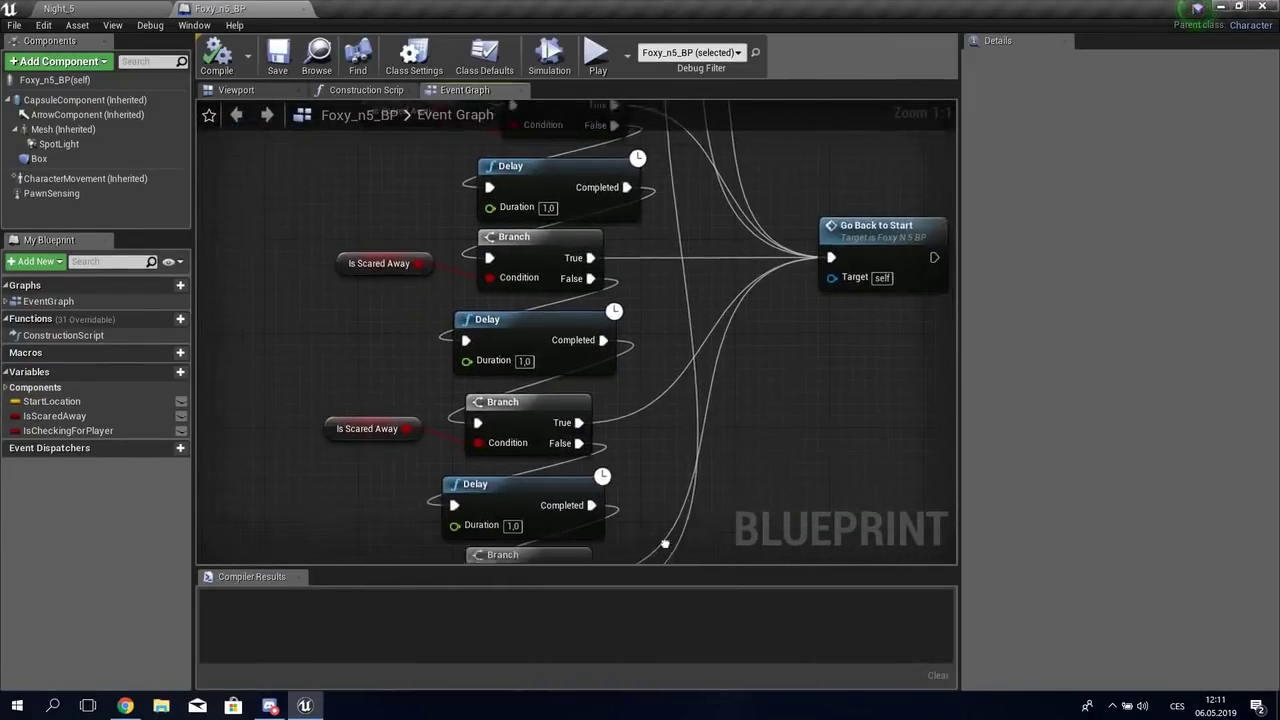
right_click_drag(654, 531, 644, 425)
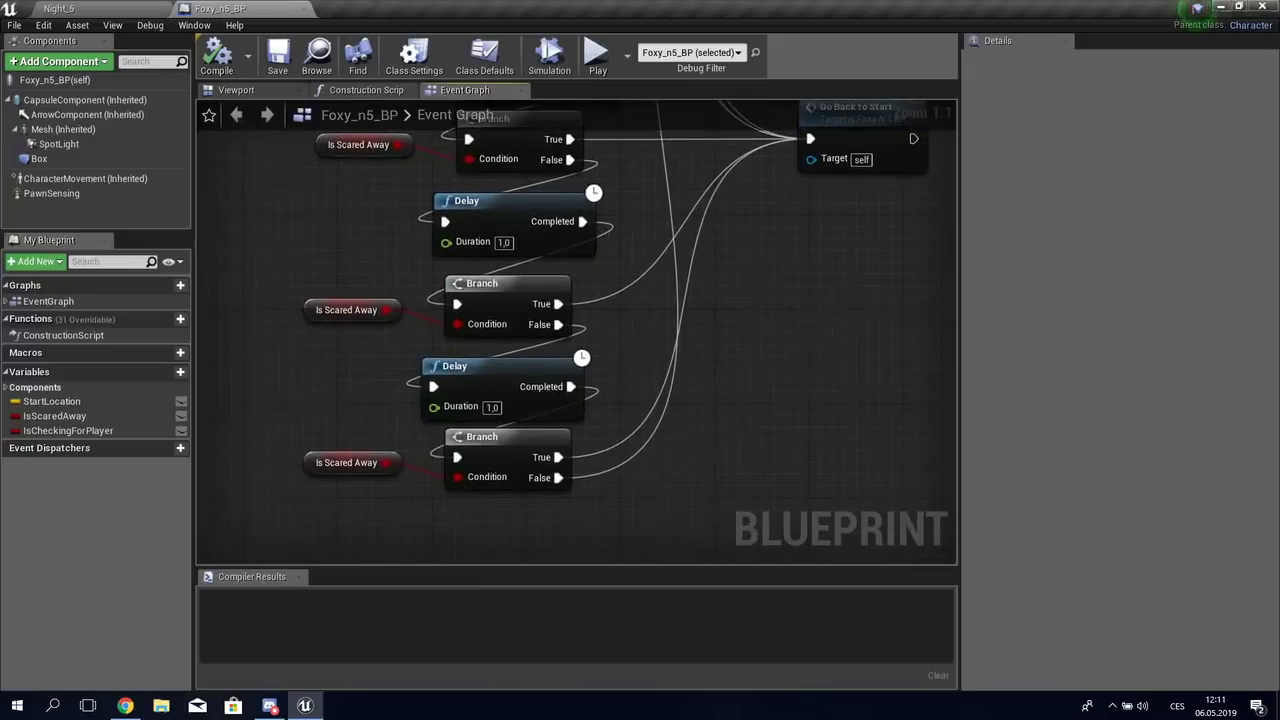
left_click_drag(558, 477, 560, 492)
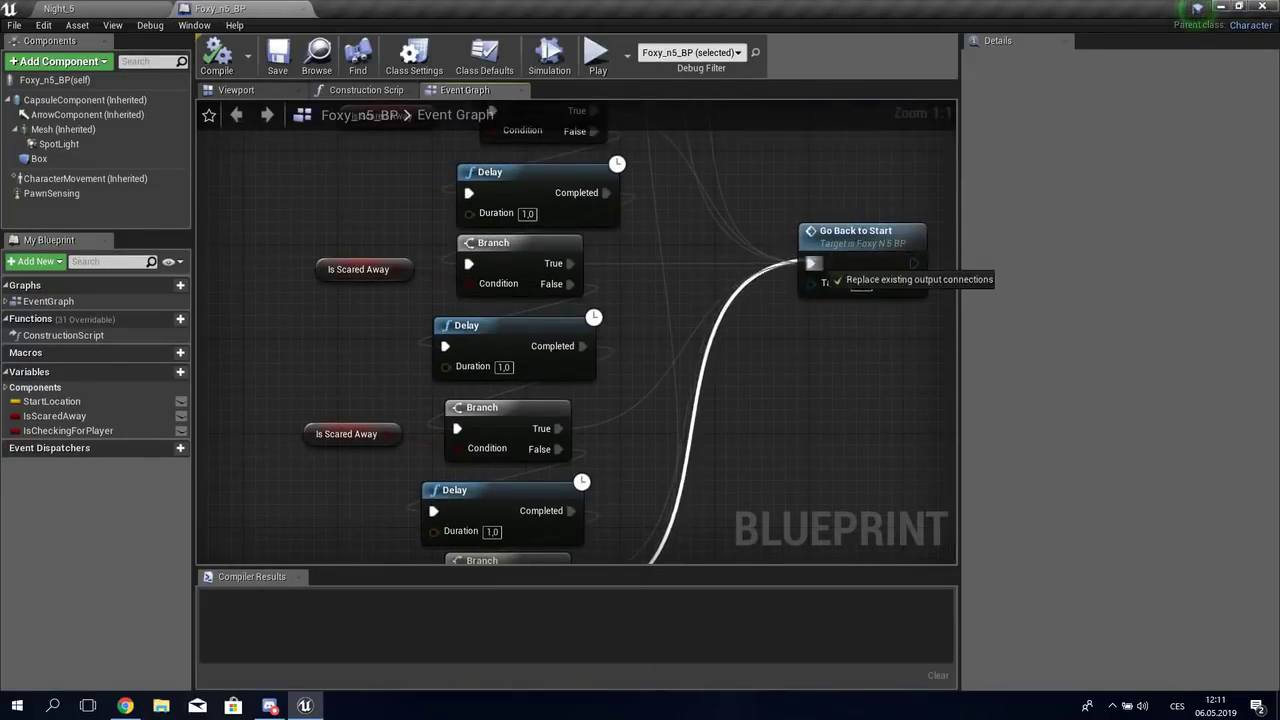
left_click_drag(708, 338, 808, 246)
mouse_move(752, 338)
right_mouse_down()
mouse_move(912, 185)
mouse_move(869, 194)
mouse_move(677, 313)
mouse_move(838, 237)
mouse_move(724, 237)
right_mouse_up()
scroll(838, 237, "down", 3)
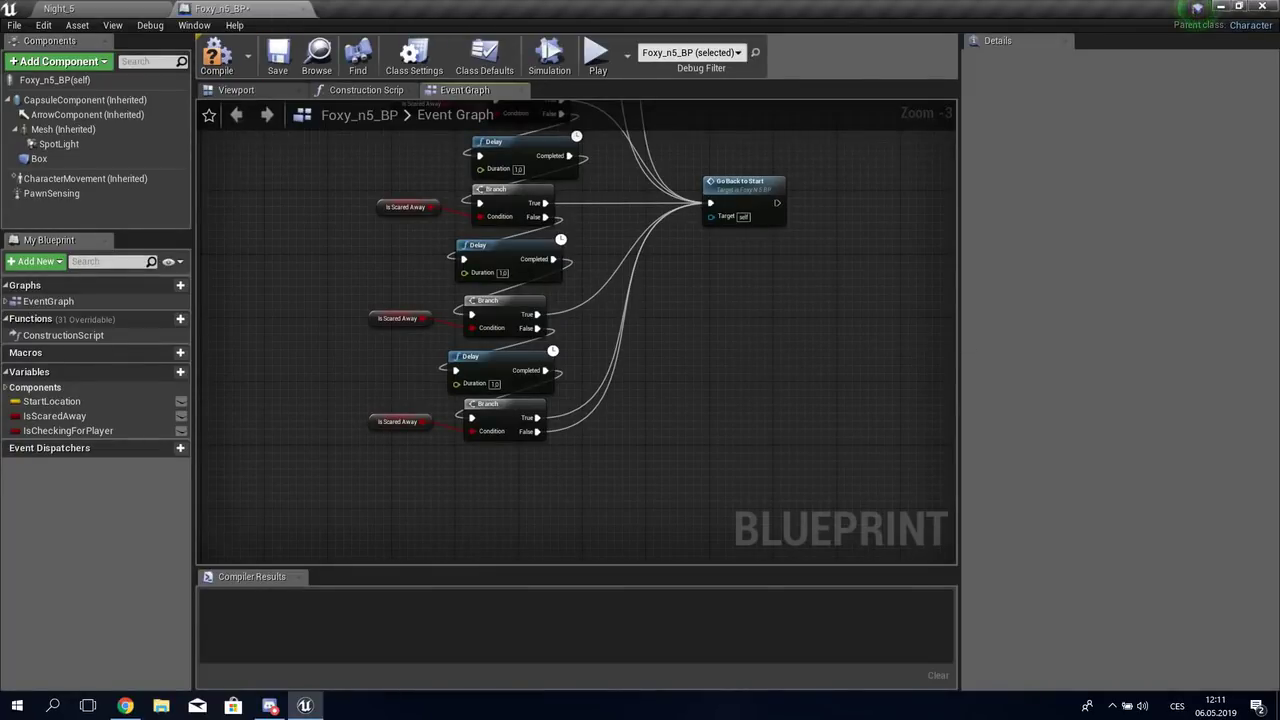
left_click(303, 9)
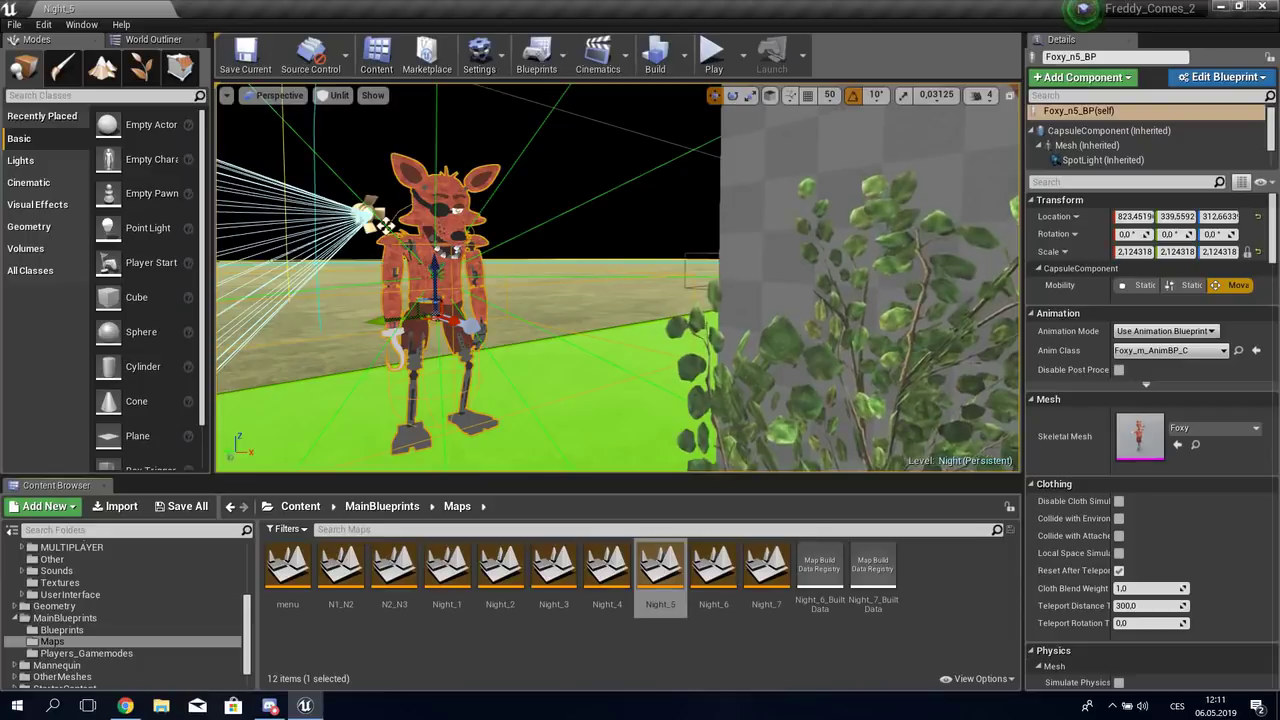
Step: Load Night_6, saving the changed Bonnie, Chica and Foxy n5 blueprints when prompted
key("f")
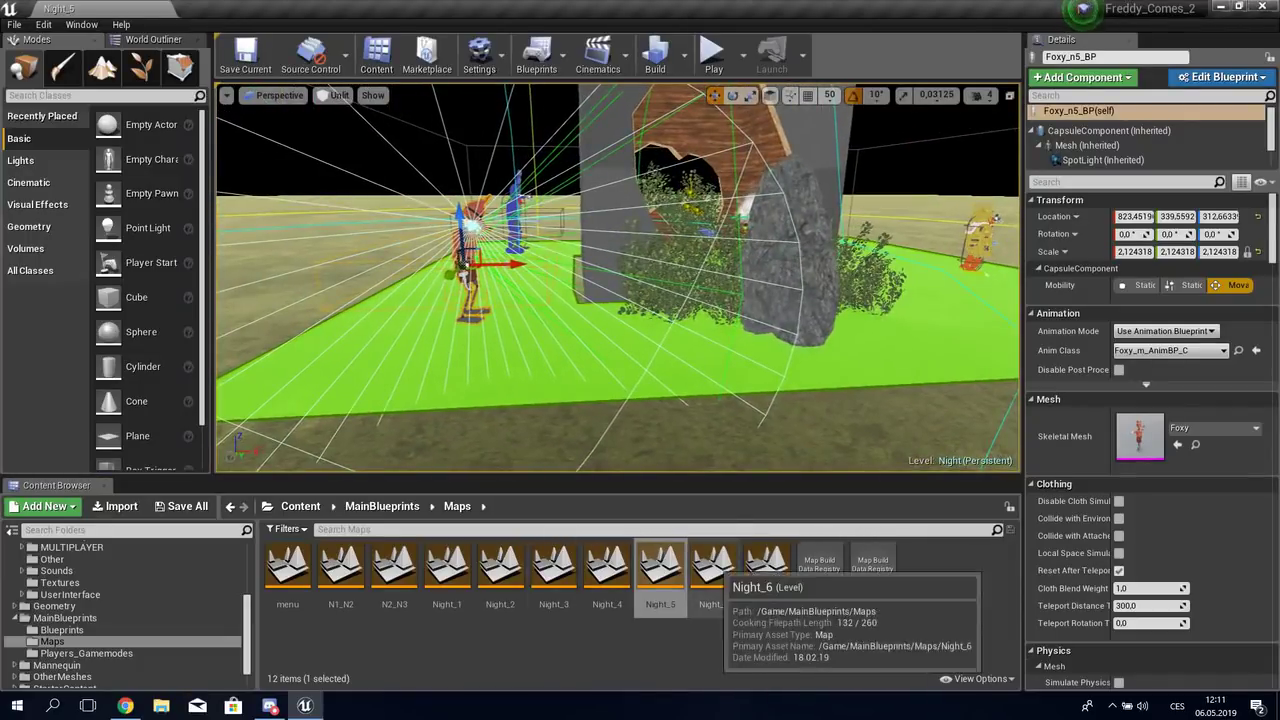
double_click(713, 568)
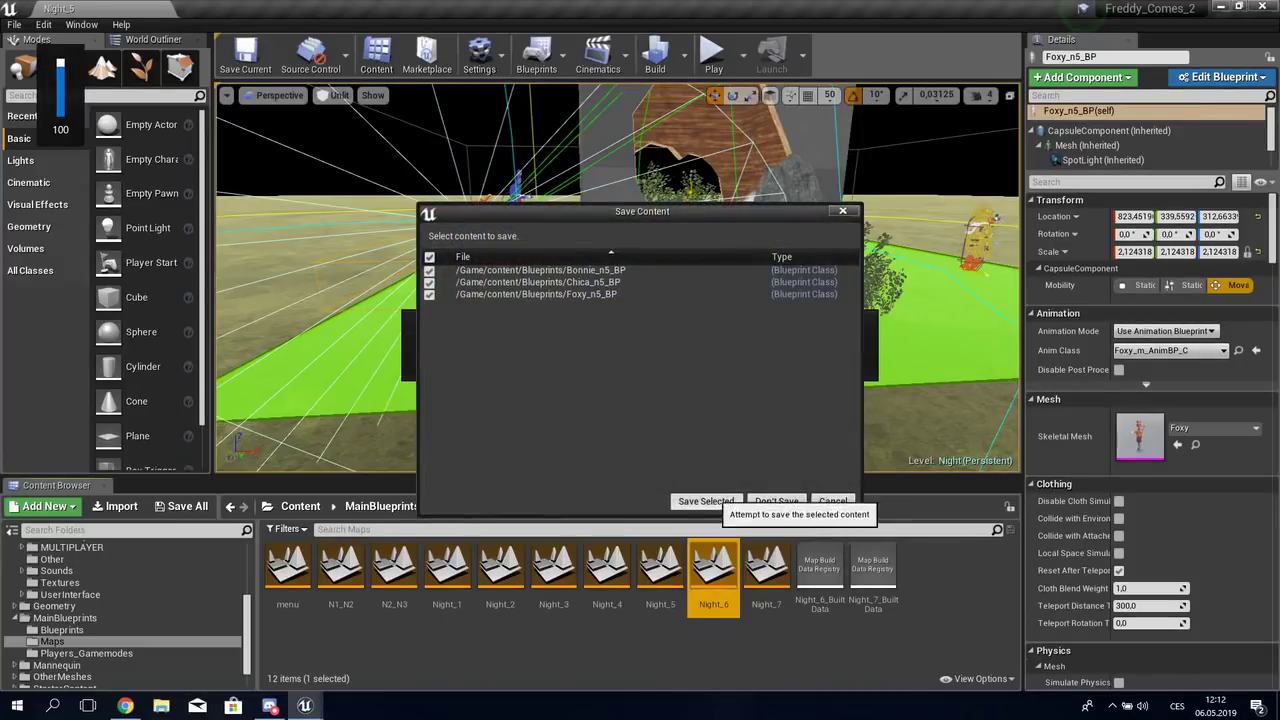
left_click(720, 500)
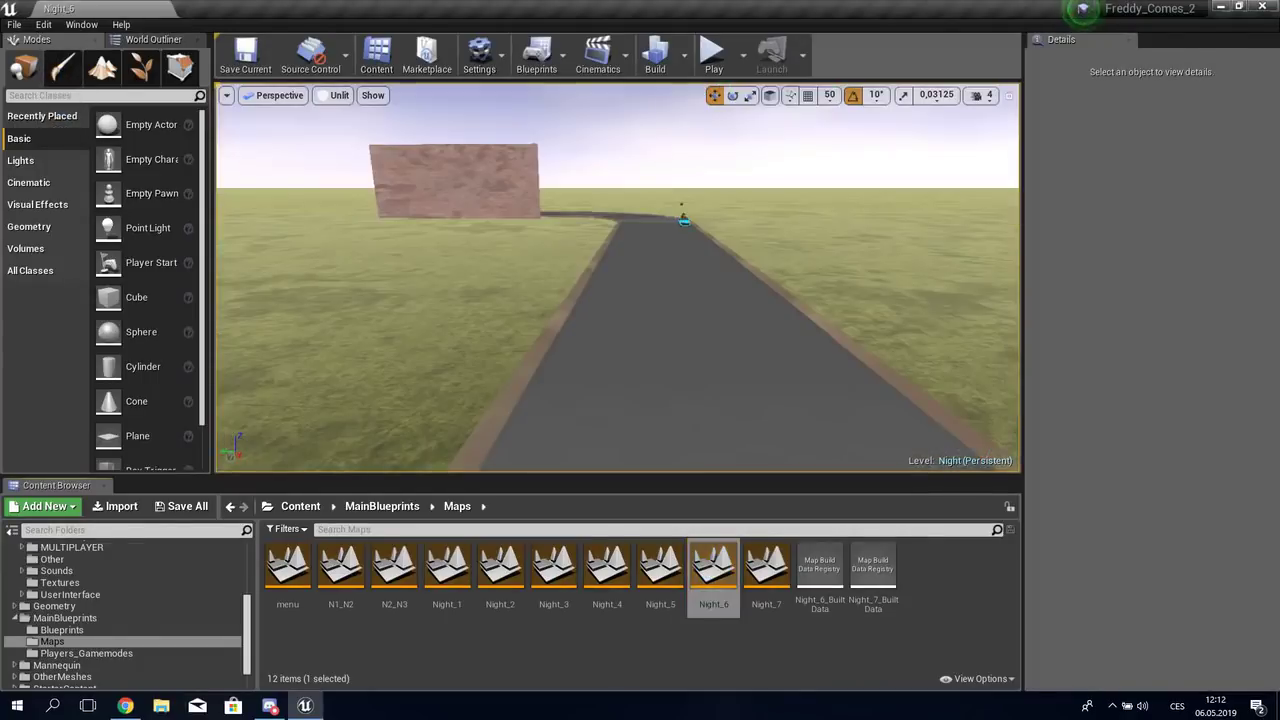
mouse_move(672, 234)
right_mouse_down()
mouse_move(672, 320)
mouse_move(760, 290)
mouse_move(700, 300)
right_mouse_up()
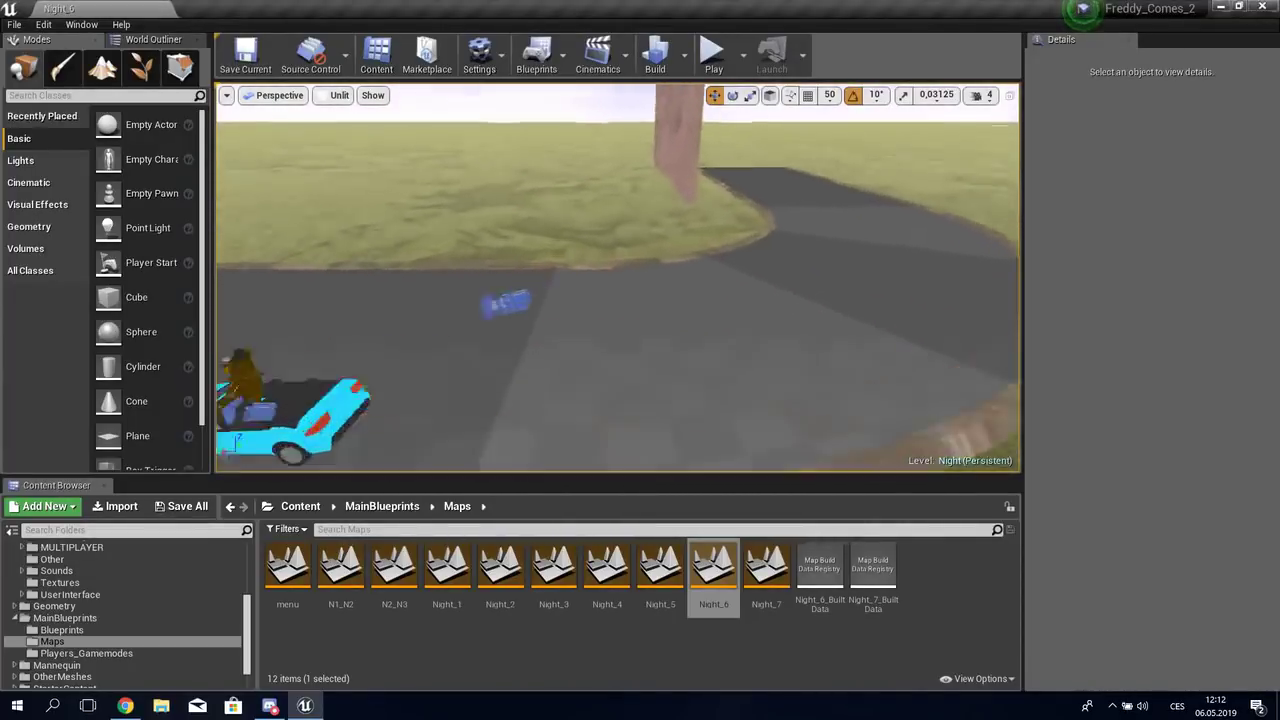
left_click(640, 250)
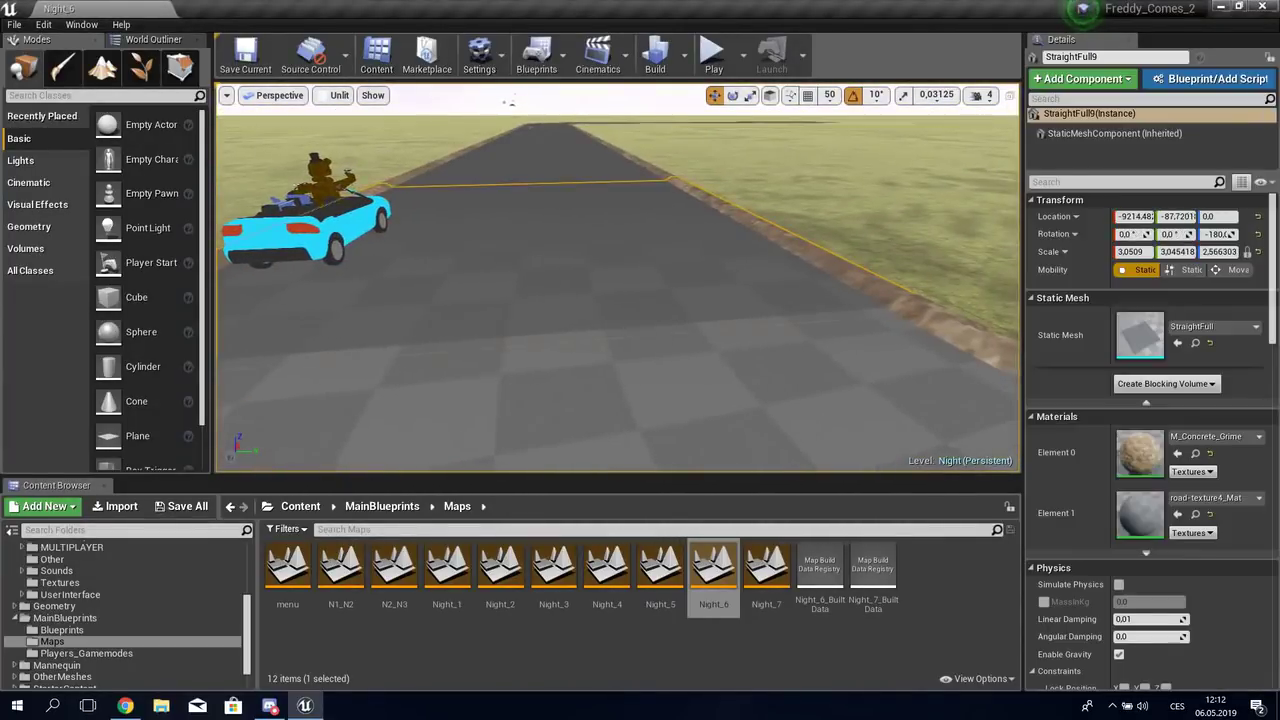
right_click_drag(640, 250, 640, 200)
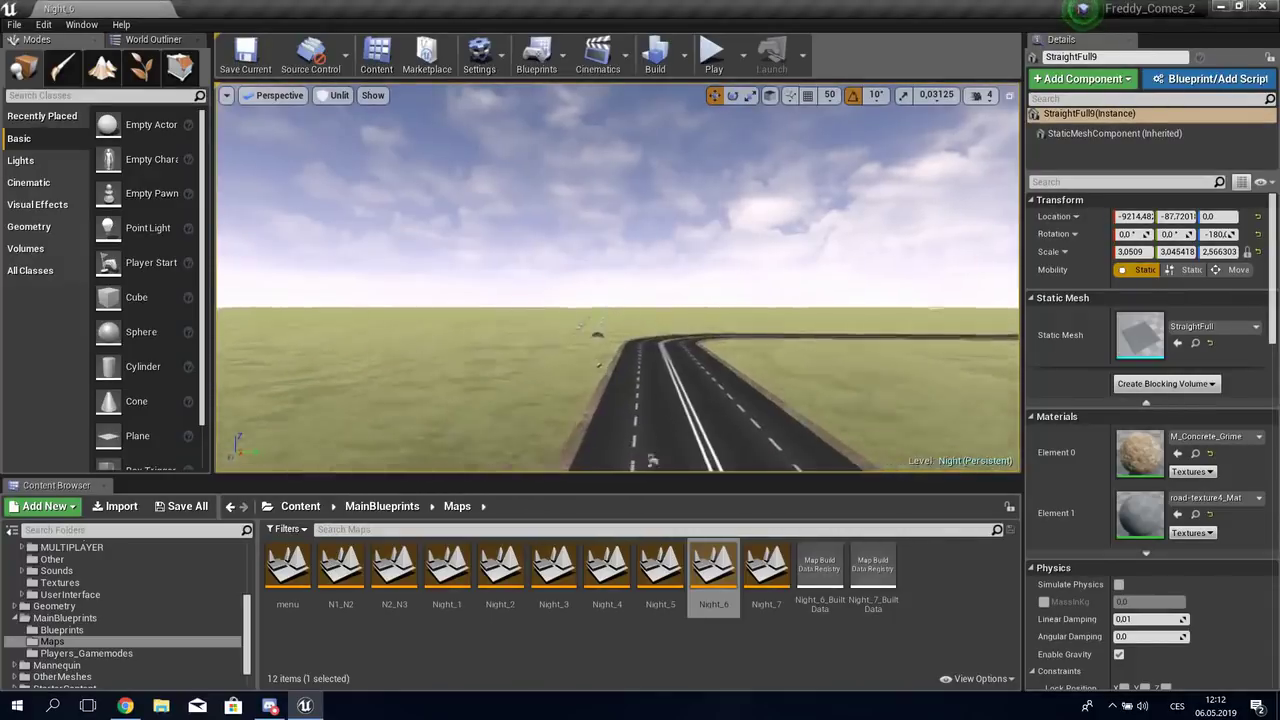
mouse_move(652, 460)
right_mouse_down()
mouse_move(690, 400)
mouse_move(640, 280)
mouse_move(640, 300)
mouse_move(660, 290)
mouse_move(650, 300)
right_mouse_up()
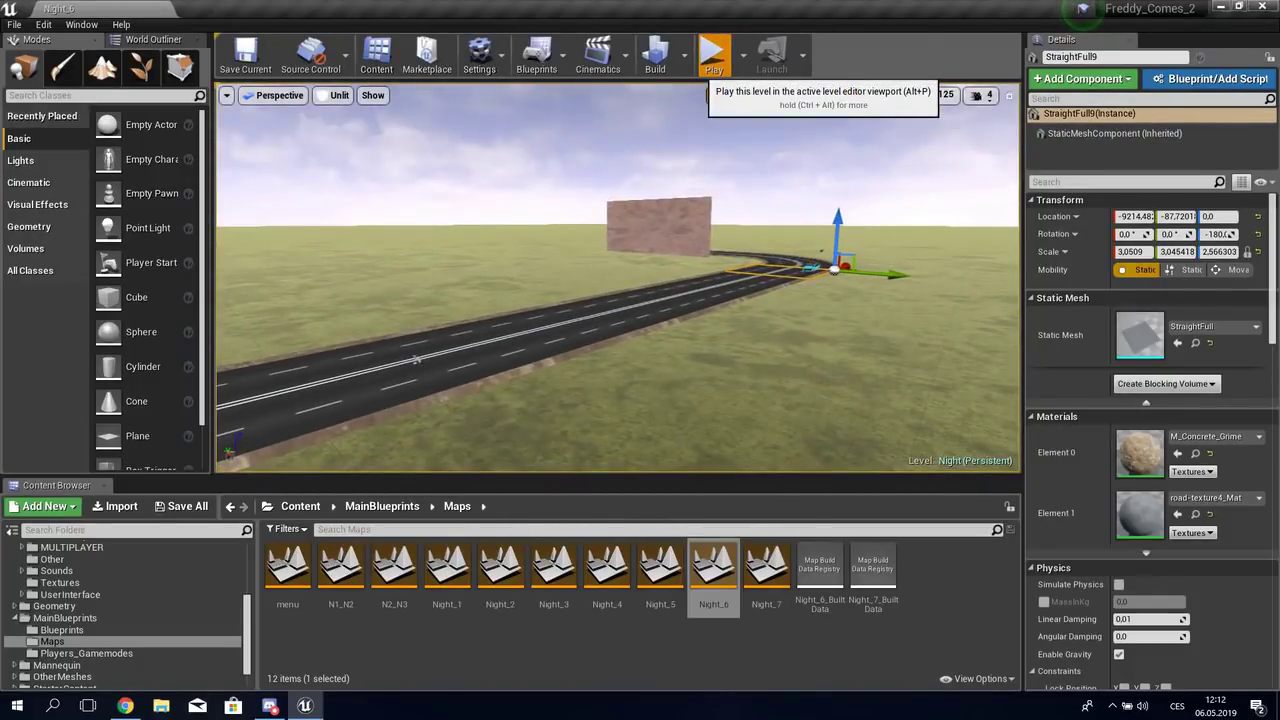
Step: Try to playtest the level, declining twice because of the compile error
left_click(713, 55)
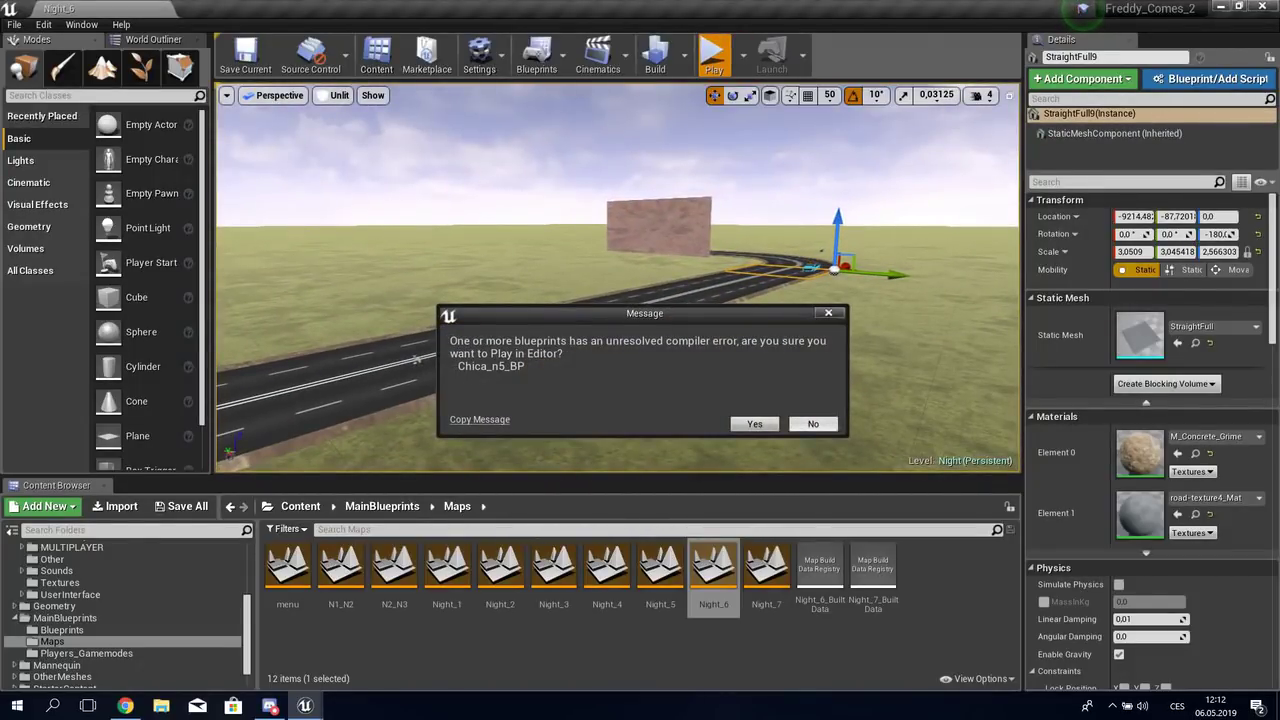
left_click(813, 424)
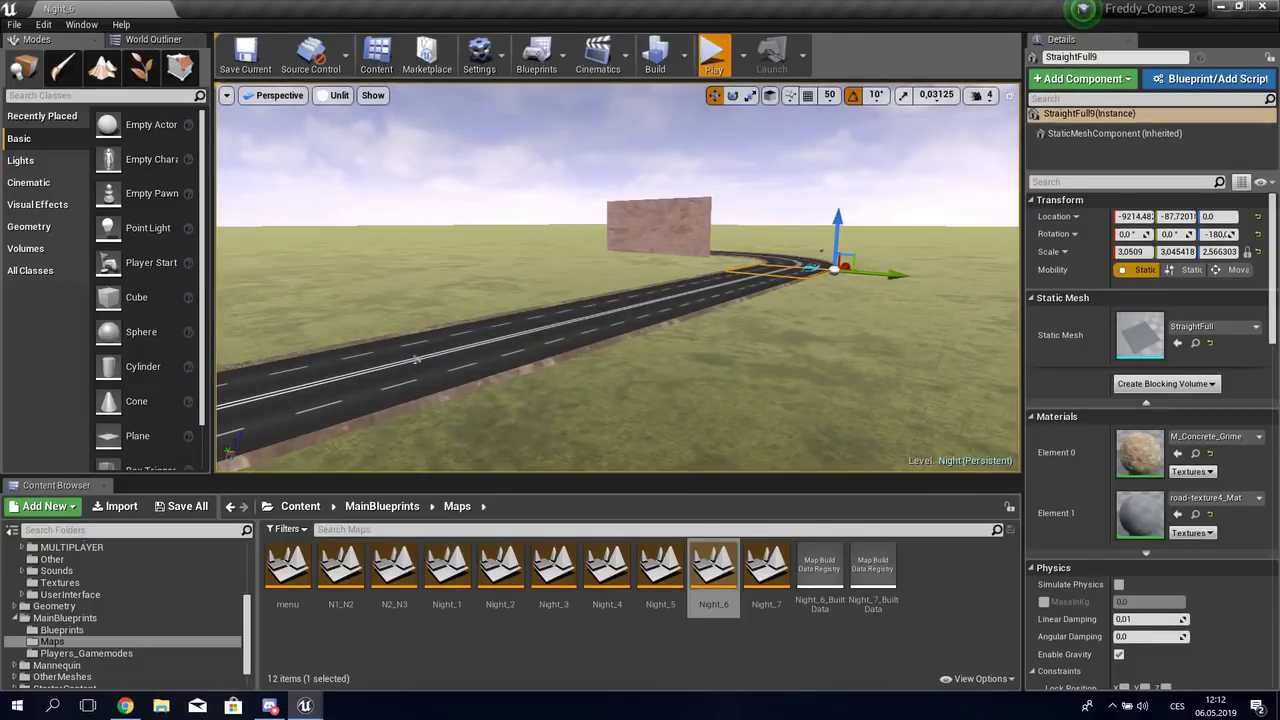
left_click(713, 55)
left_click(813, 424)
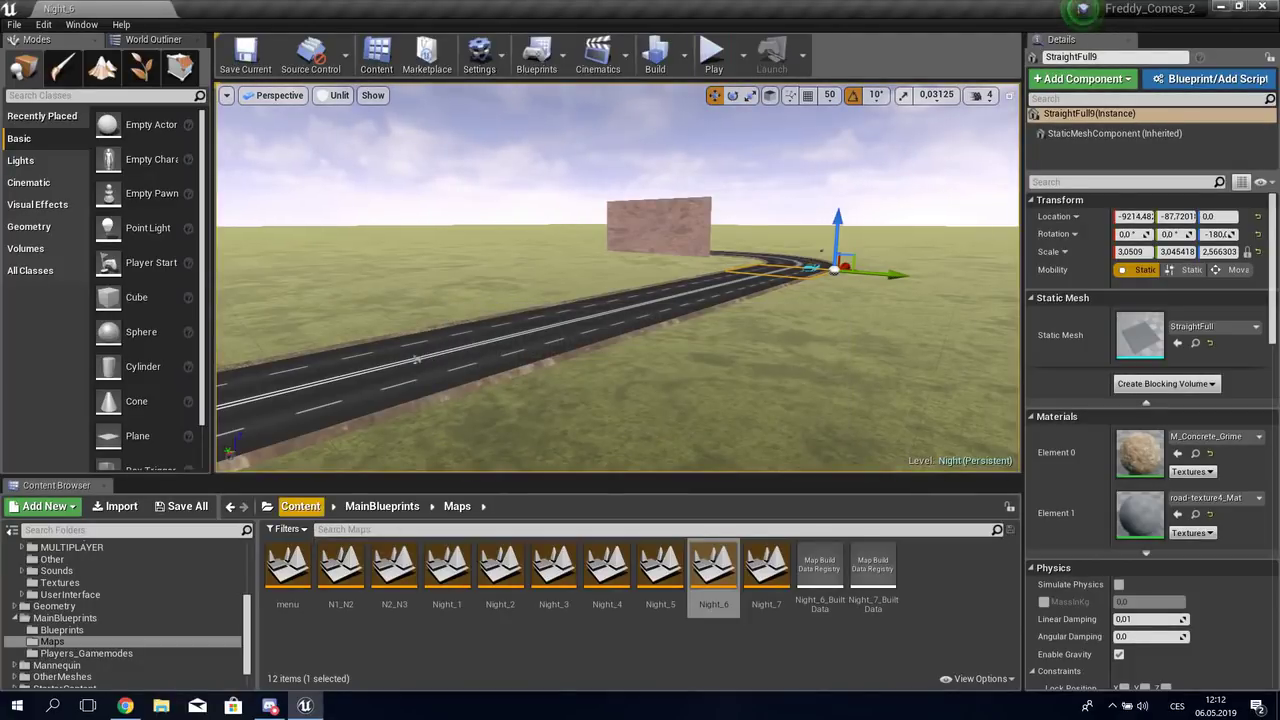
Step: Browse to Content > content > Blueprints and open Chica_n5_BP for editing
left_click(300, 506)
double_click(393, 570)
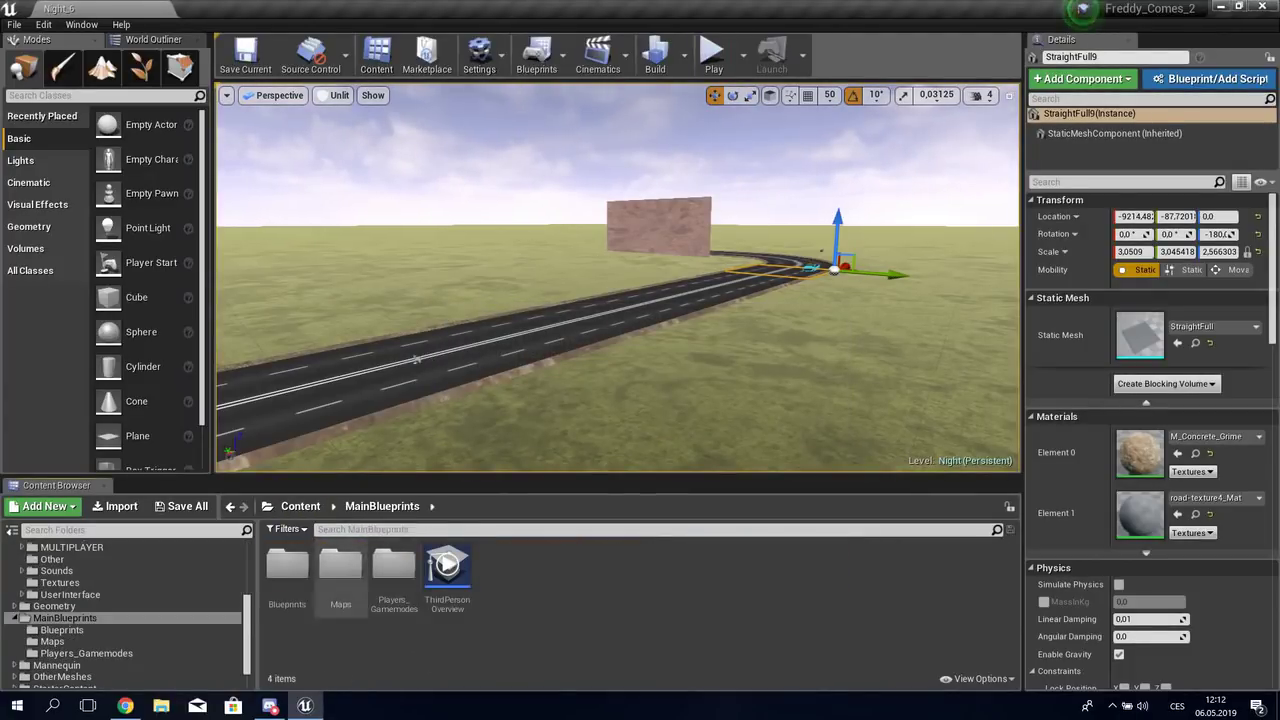
left_click(300, 506)
double_click(287, 568)
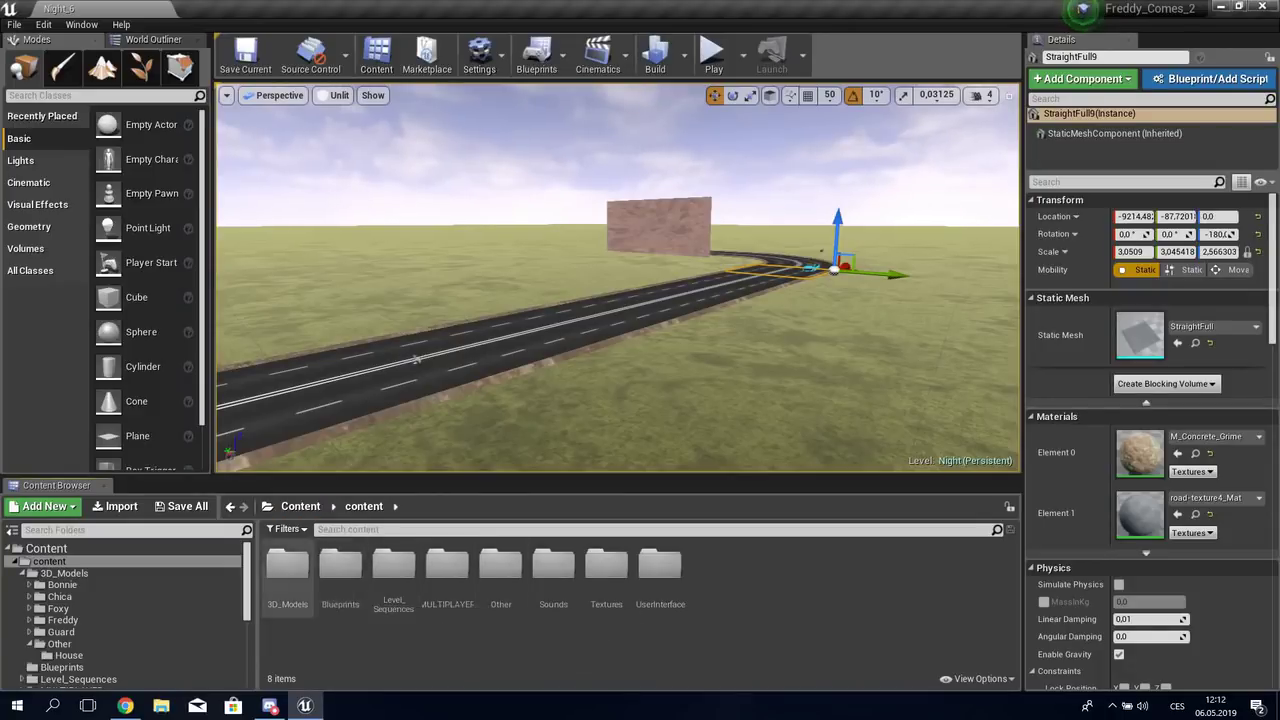
double_click(288, 566)
left_click(363, 506)
double_click(340, 566)
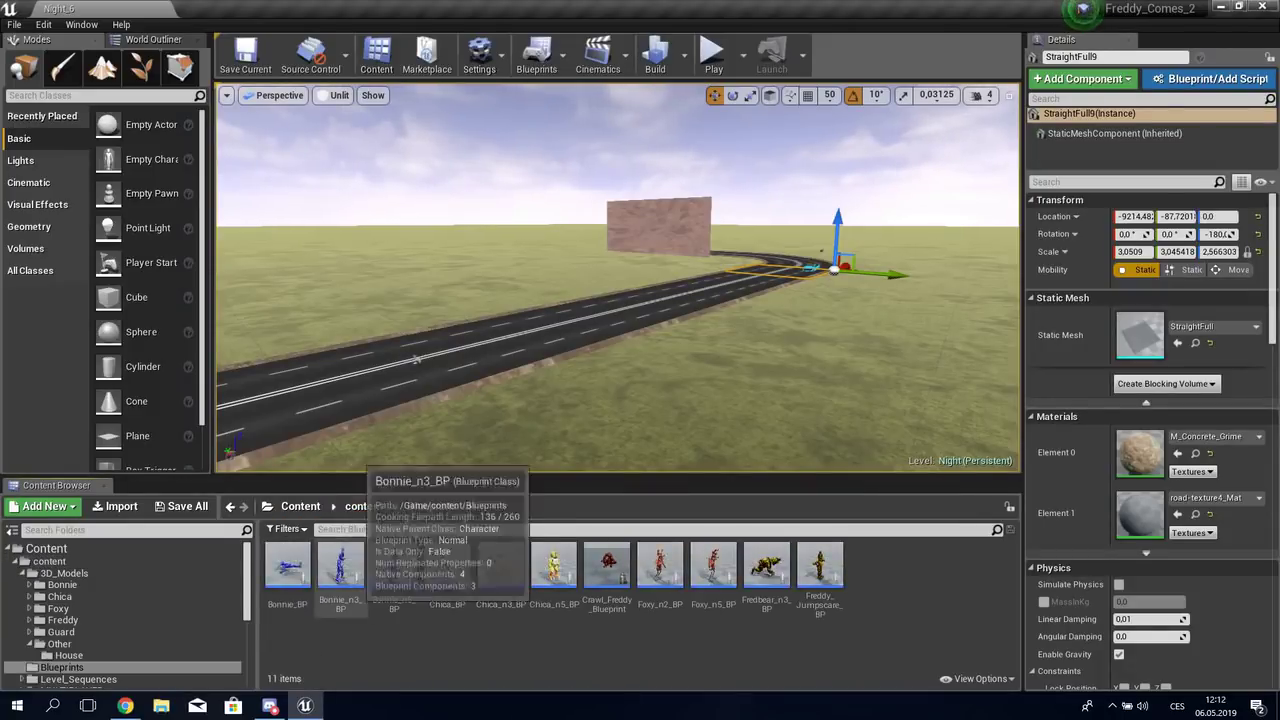
left_click(553, 575)
double_click(553, 575)
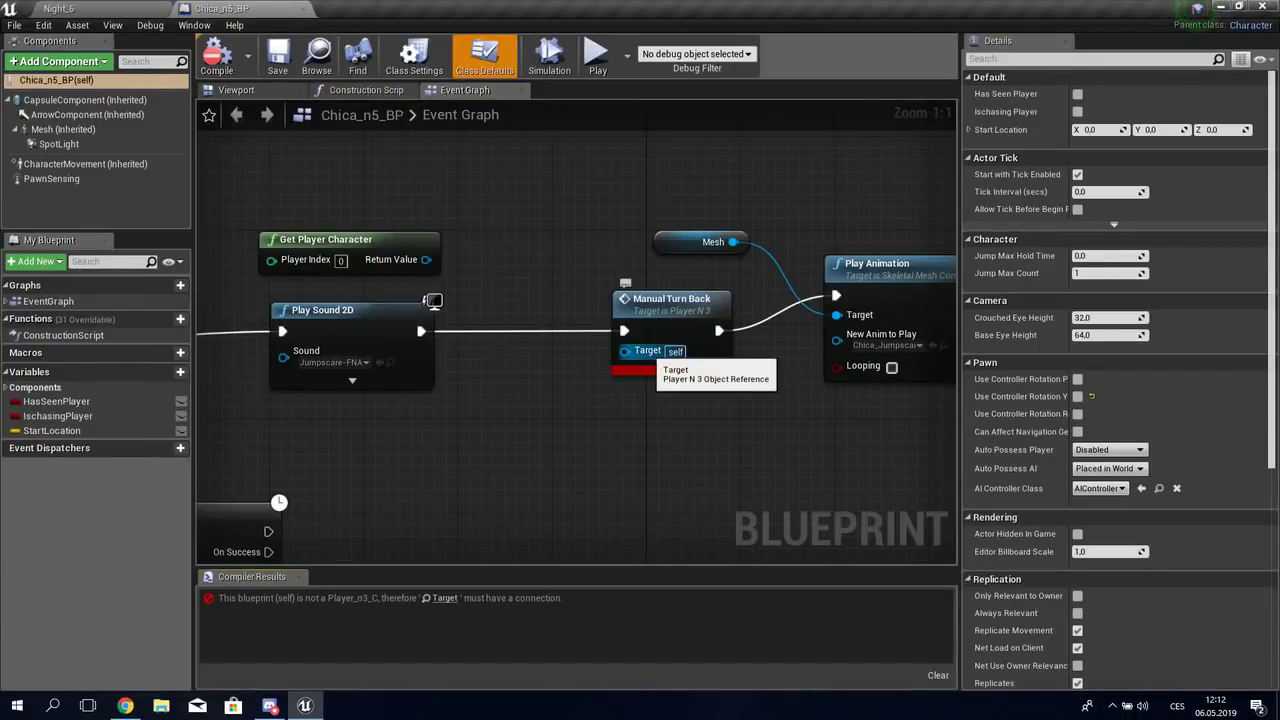
Step: Inspect the Manual Turn Back Target error, close Chica_n5_BP, and save the Night_6 map
left_click_drag(626, 351, 567, 418)
right_click_drag(567, 418, 599, 425)
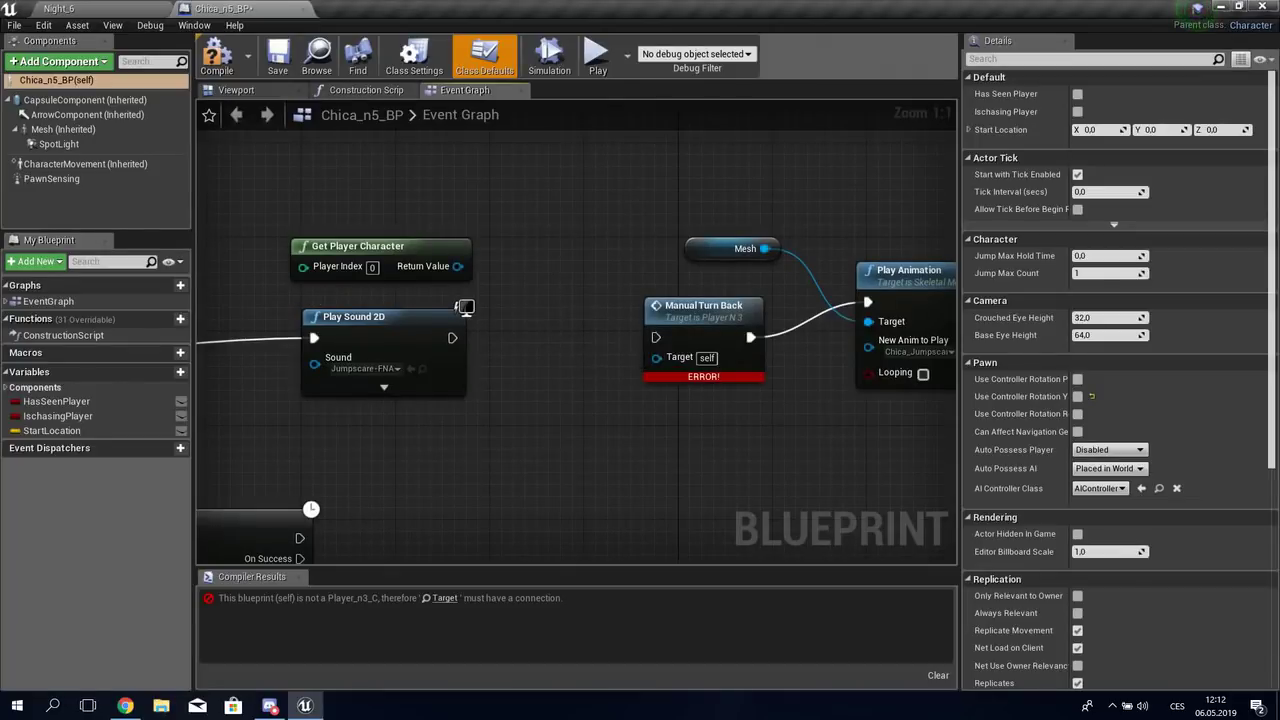
left_click(305, 8)
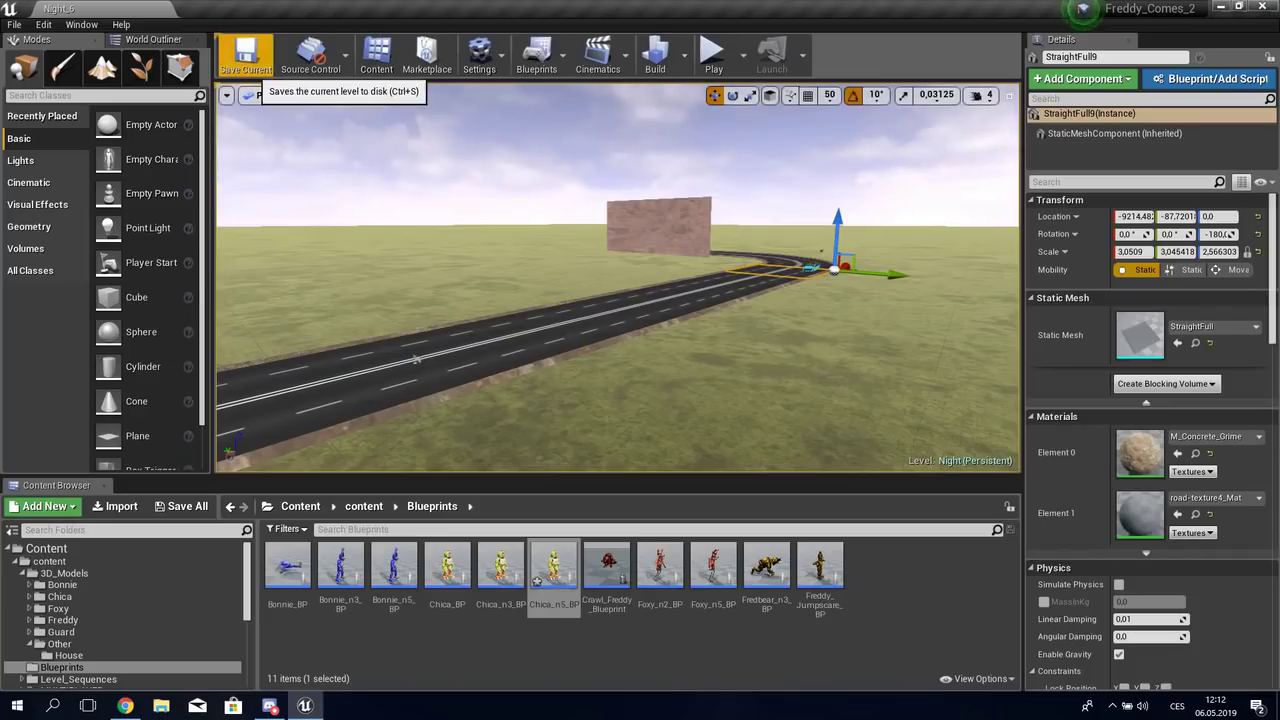
left_click(246, 58)
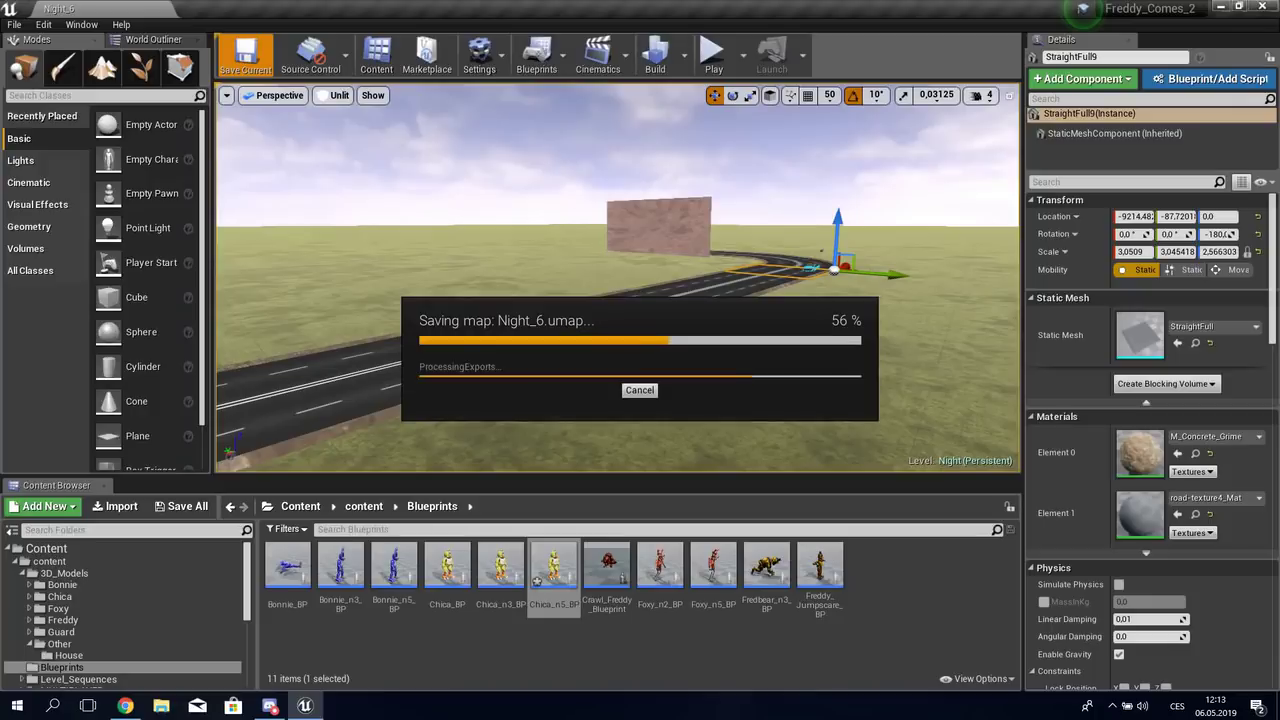
right_click_drag(416, 359, 416, 359)
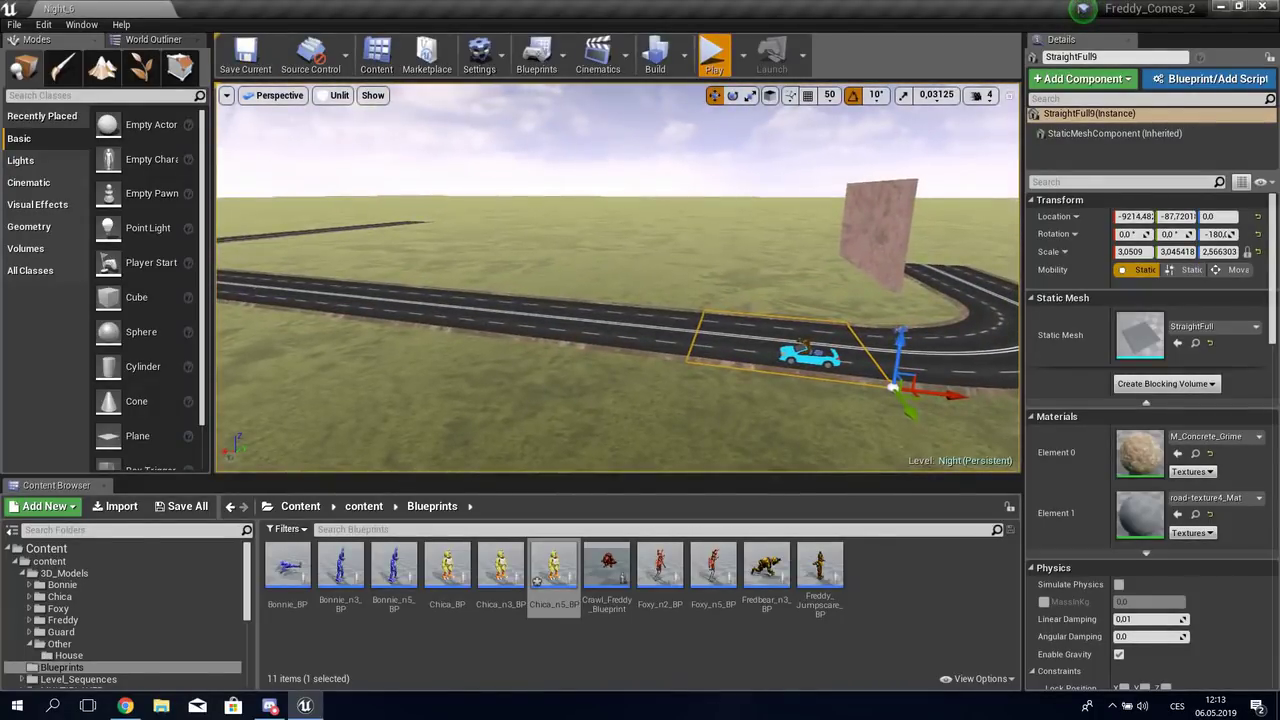
left_click(713, 55)
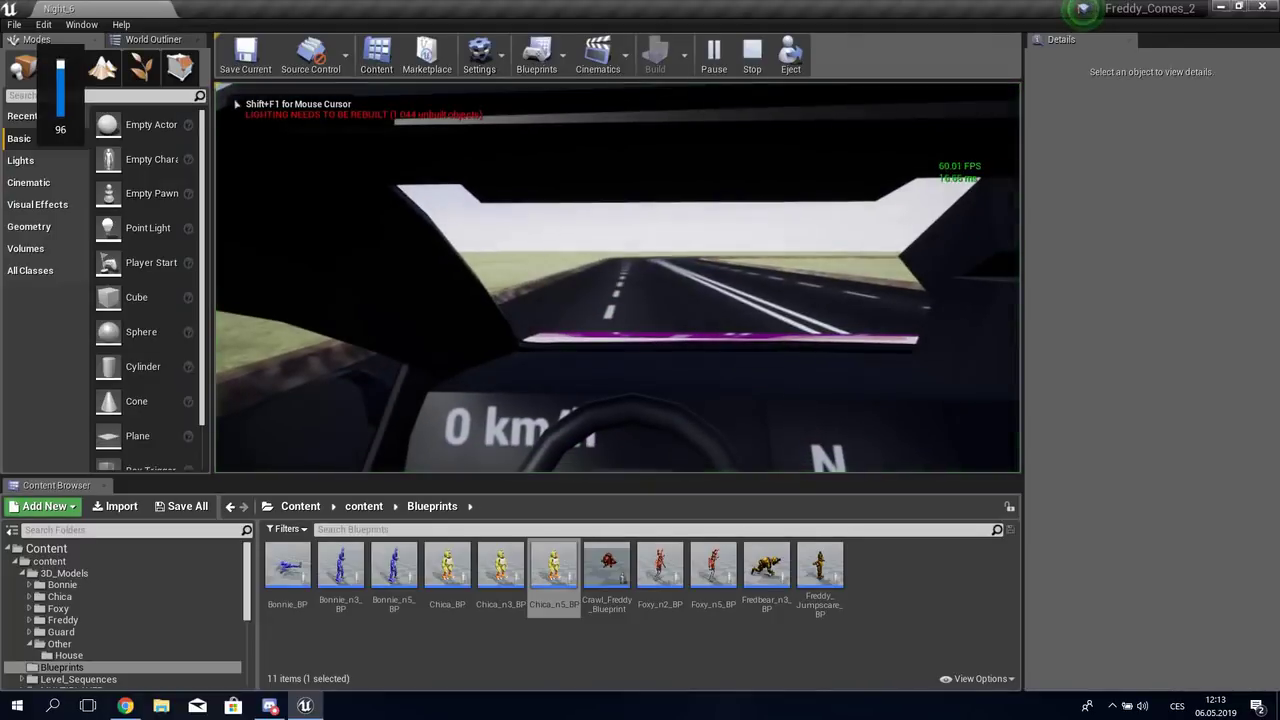
key("XF86AudioLowerVolume")
key("XF86AudioLowerVolume")
key("XF86AudioLowerVolume")
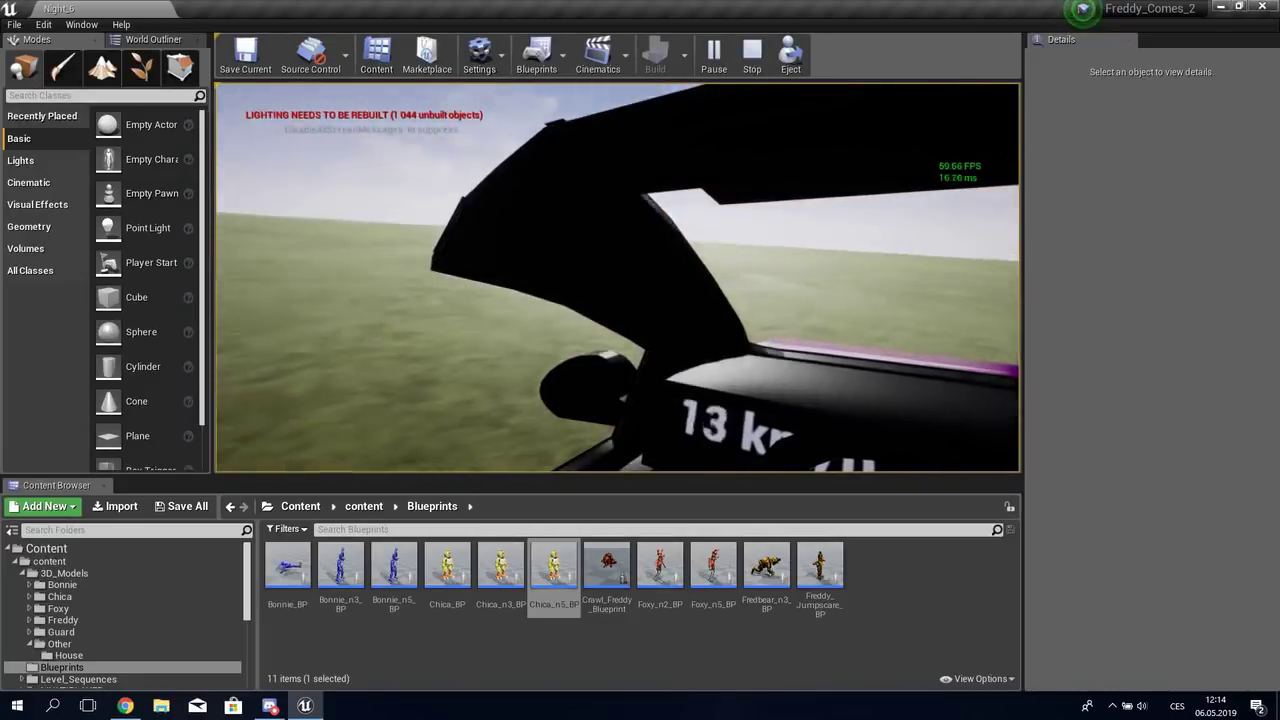
key("Escape")
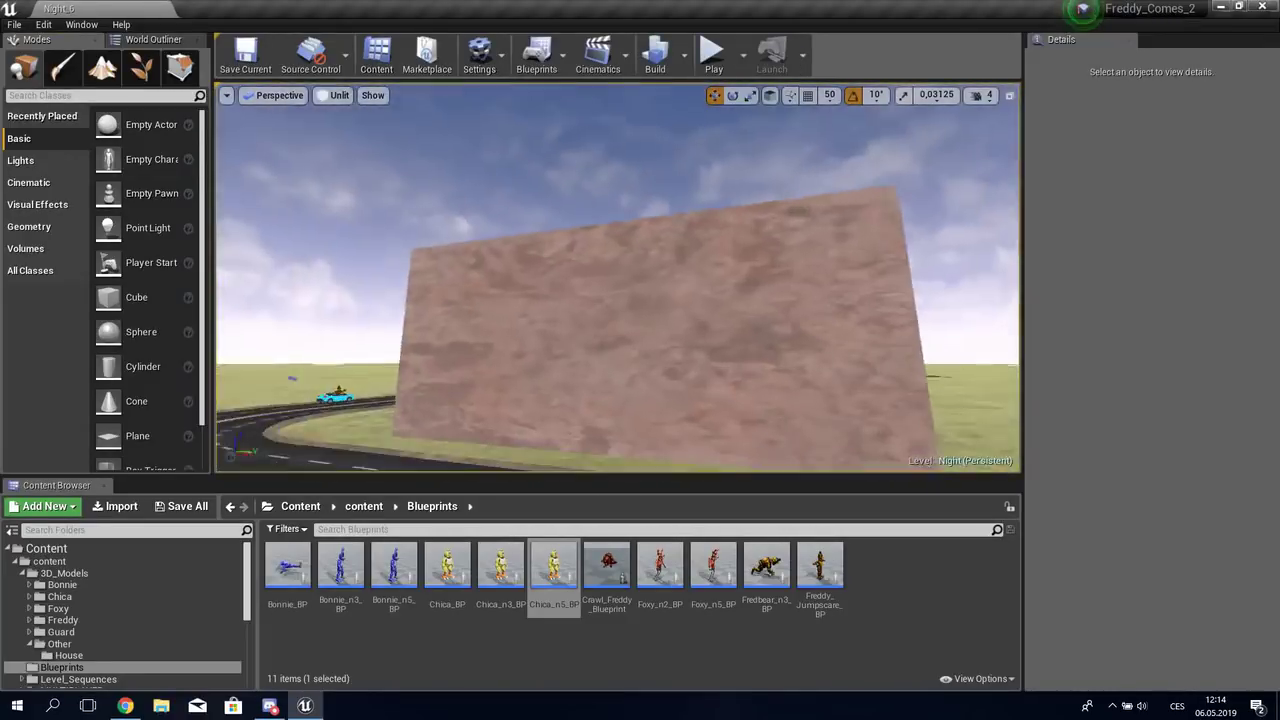
left_click_drag(618, 278, 580, 180)
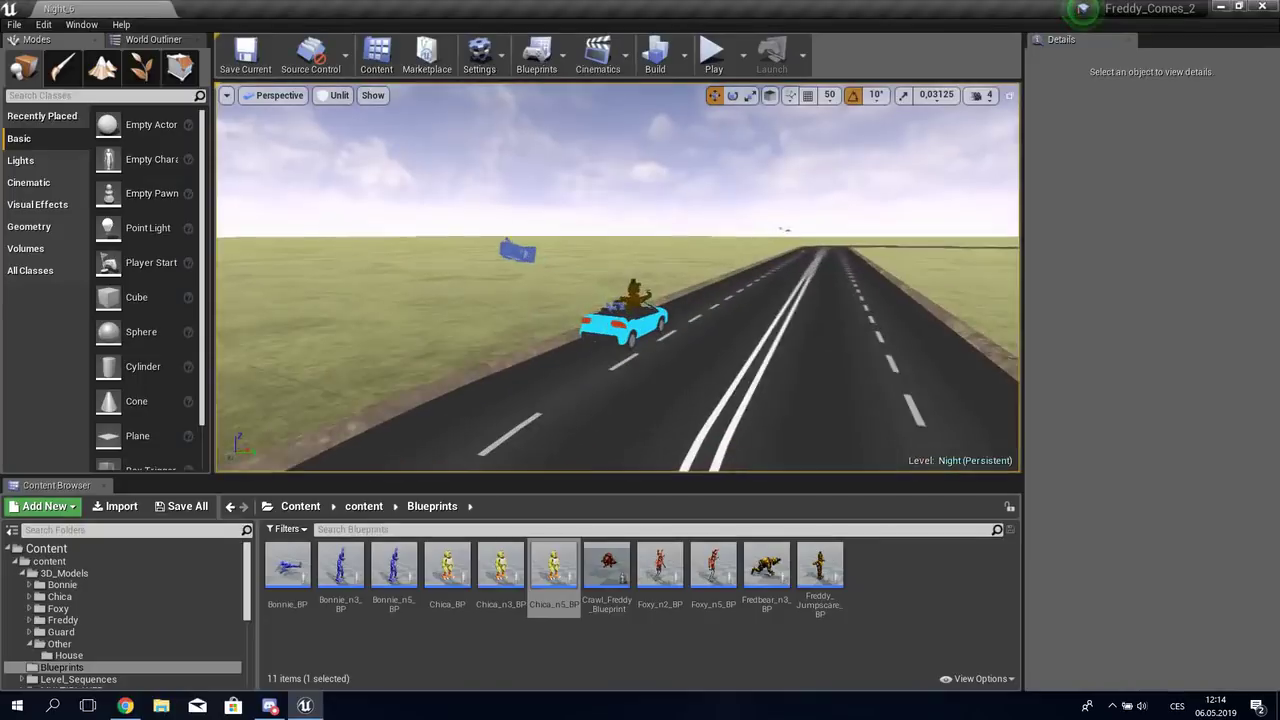
left_click(625, 322)
left_click(1222, 77)
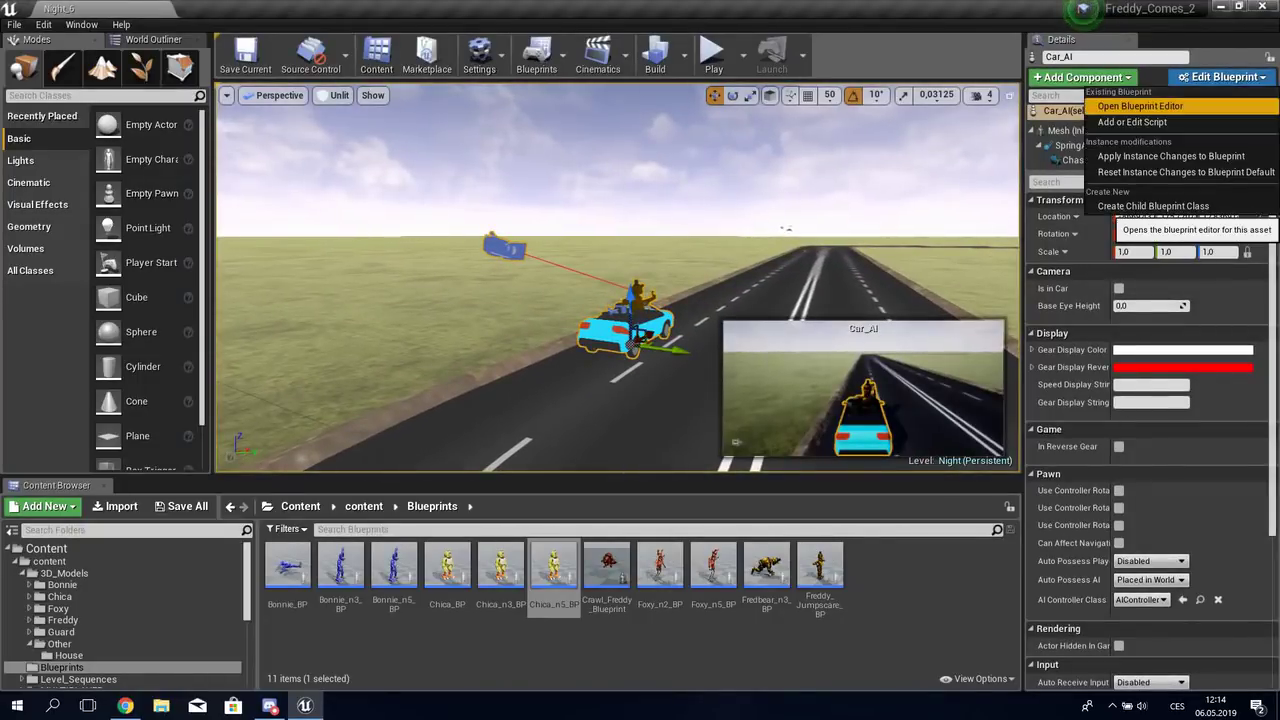
left_click(1140, 106)
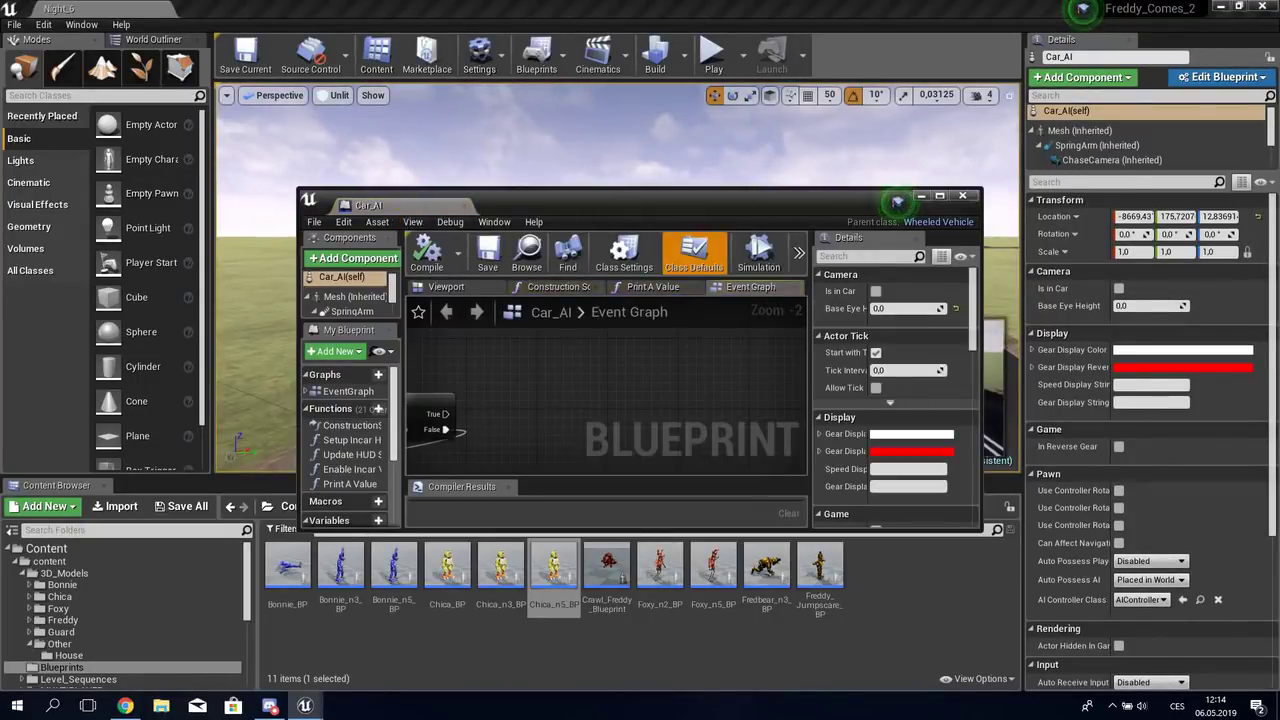
double_click(897, 201)
scroll(713, 347, "down", 4)
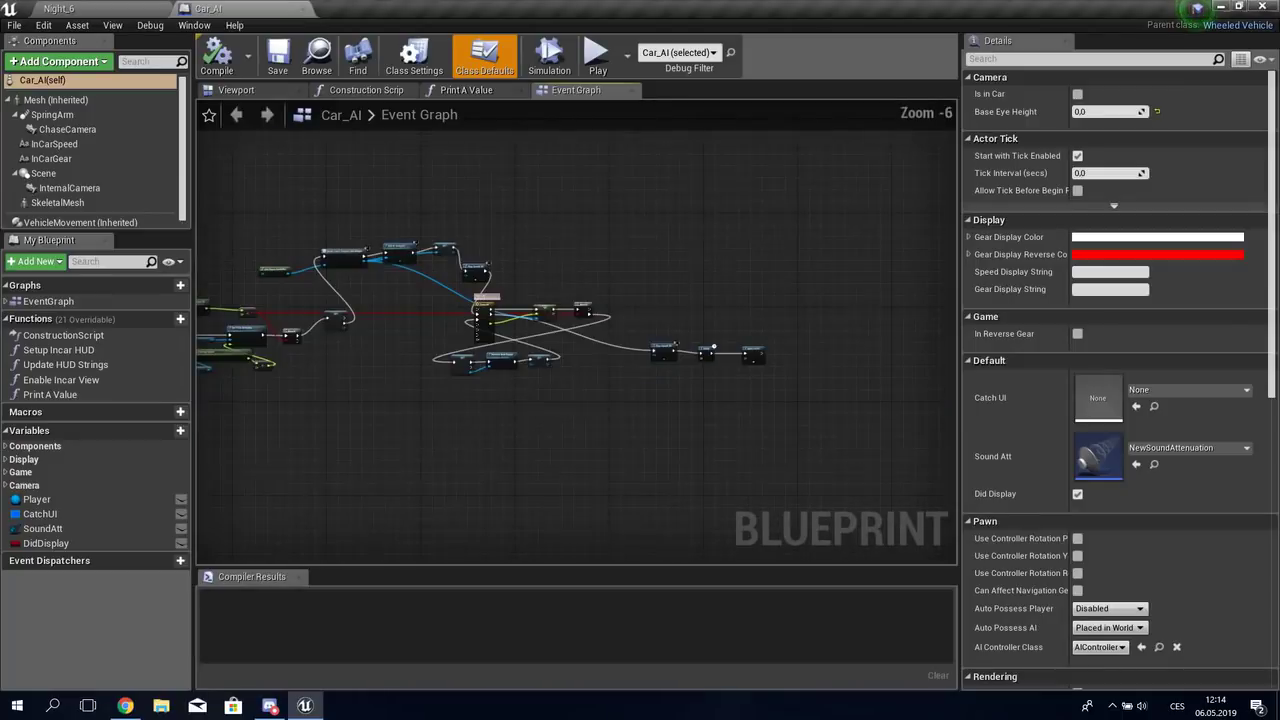
scroll(866, 385, "up", 1)
scroll(730, 375, "up", 1)
scroll(602, 365, "up", 1)
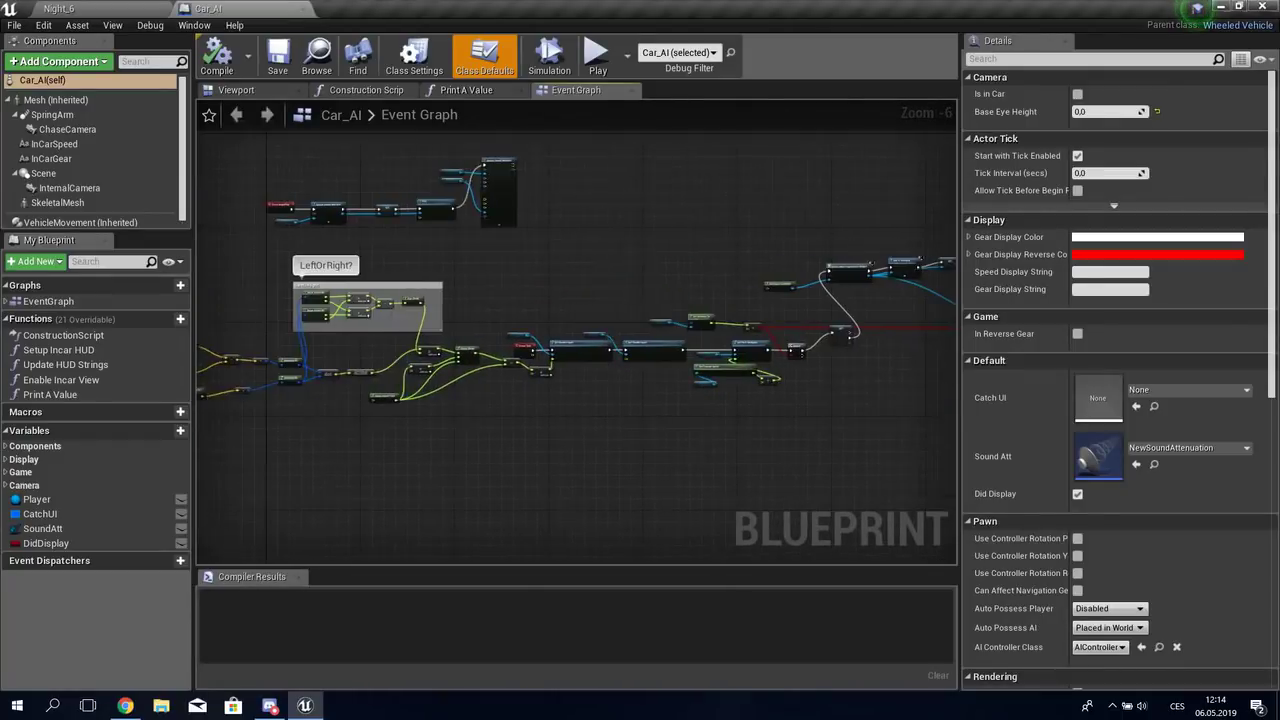
scroll(605, 400, "up", 1)
scroll(609, 438, "down", 1)
scroll(606, 420, "down", 1)
scroll(603, 405, "down", 1)
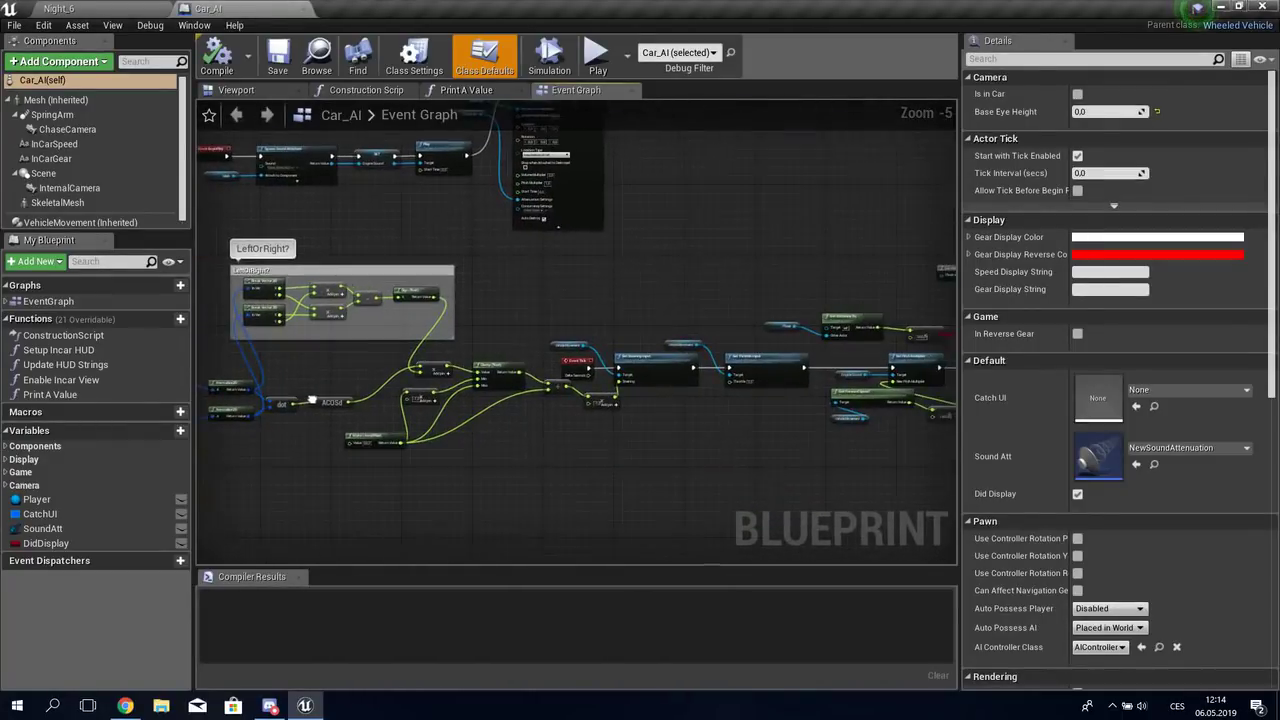
scroll(603, 403, "up", 5)
right_click_drag(603, 403, 822, 350)
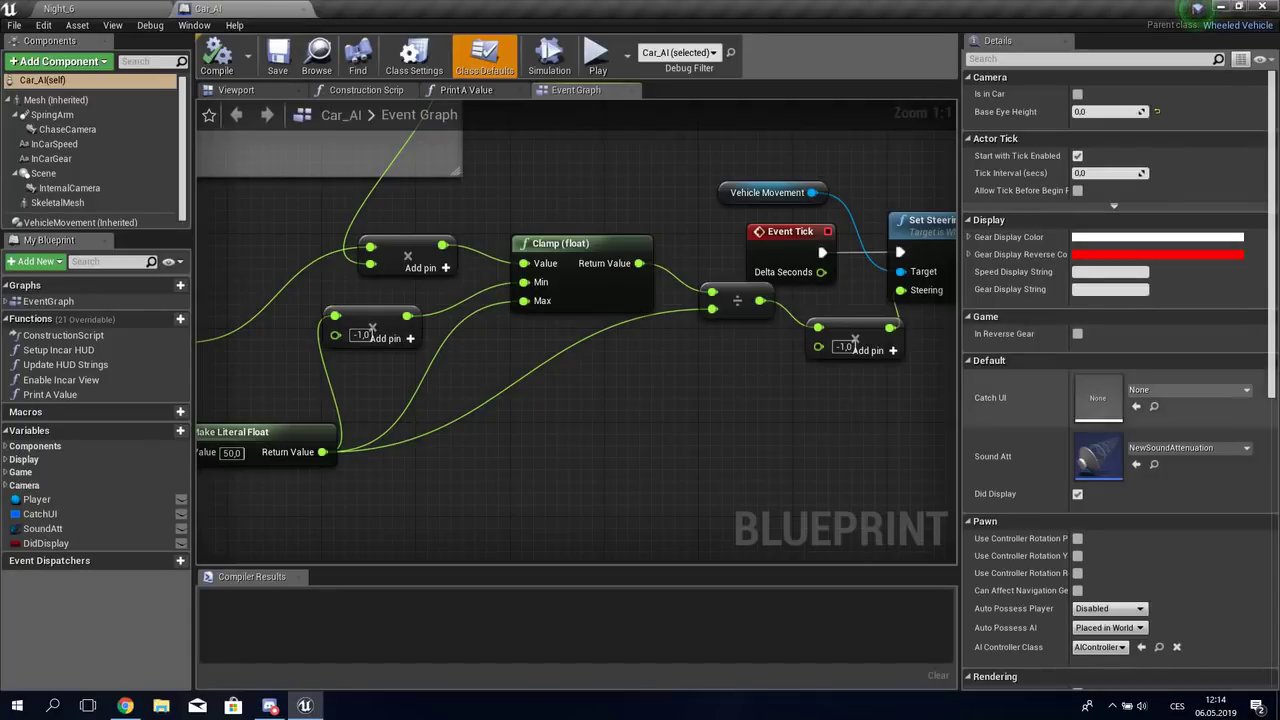
left_click(1188, 389)
right_click_drag(560, 330, 732, 348)
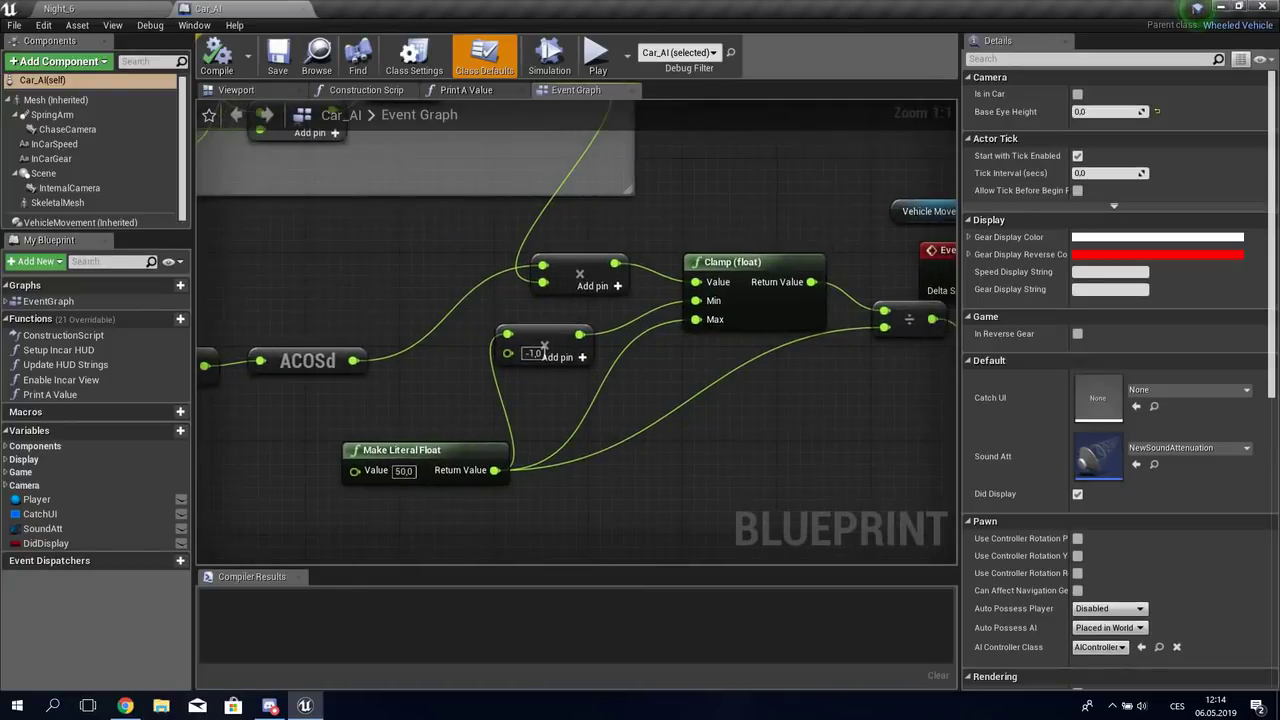
scroll(576, 330, "down", 2)
scroll(576, 330, "down", 2)
scroll(576, 330, "down", 2)
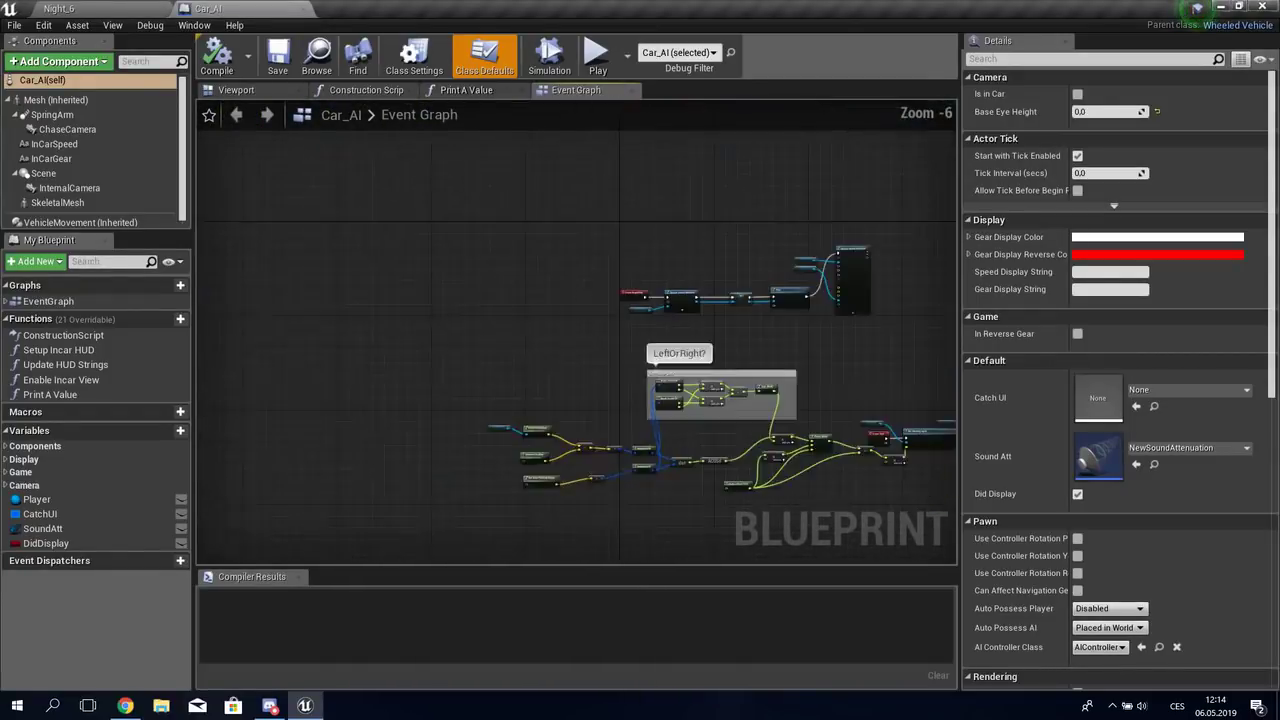
right_click_drag(680, 400, 559, 349)
scroll(462, 415, "up", 1)
scroll(462, 415, "up", 1)
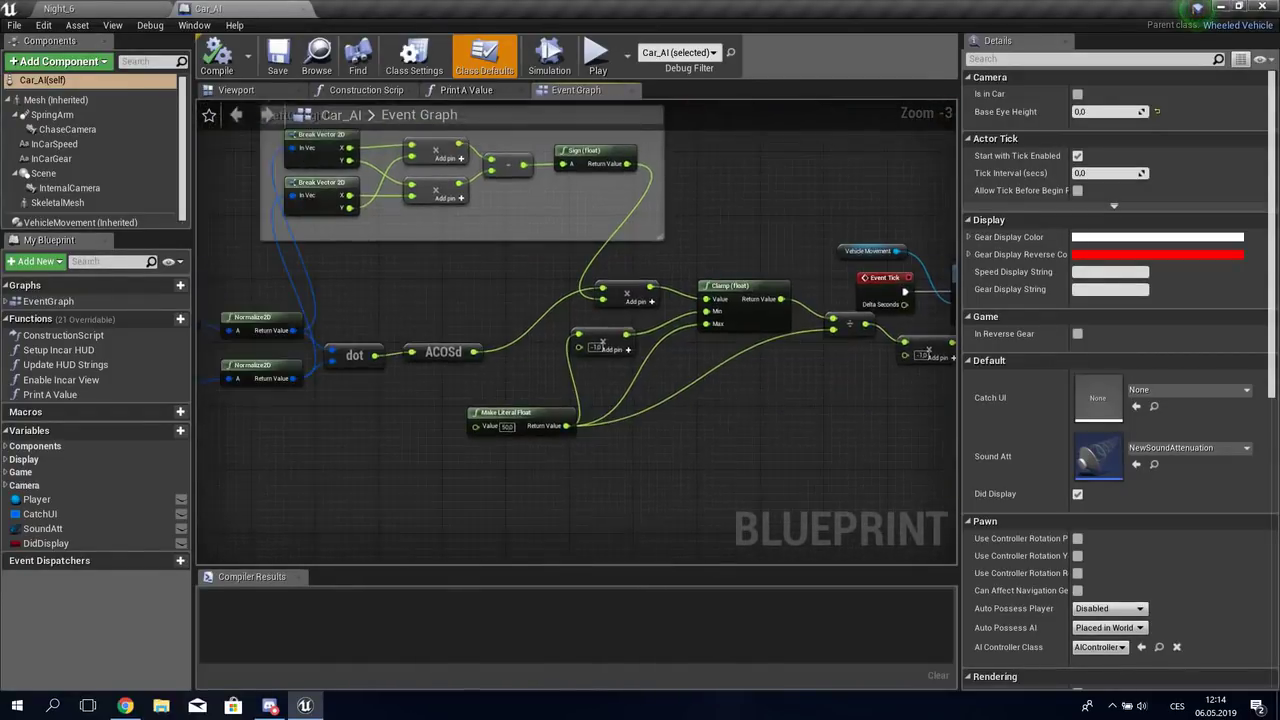
scroll(462, 415, "up", 1)
scroll(462, 415, "up", 2)
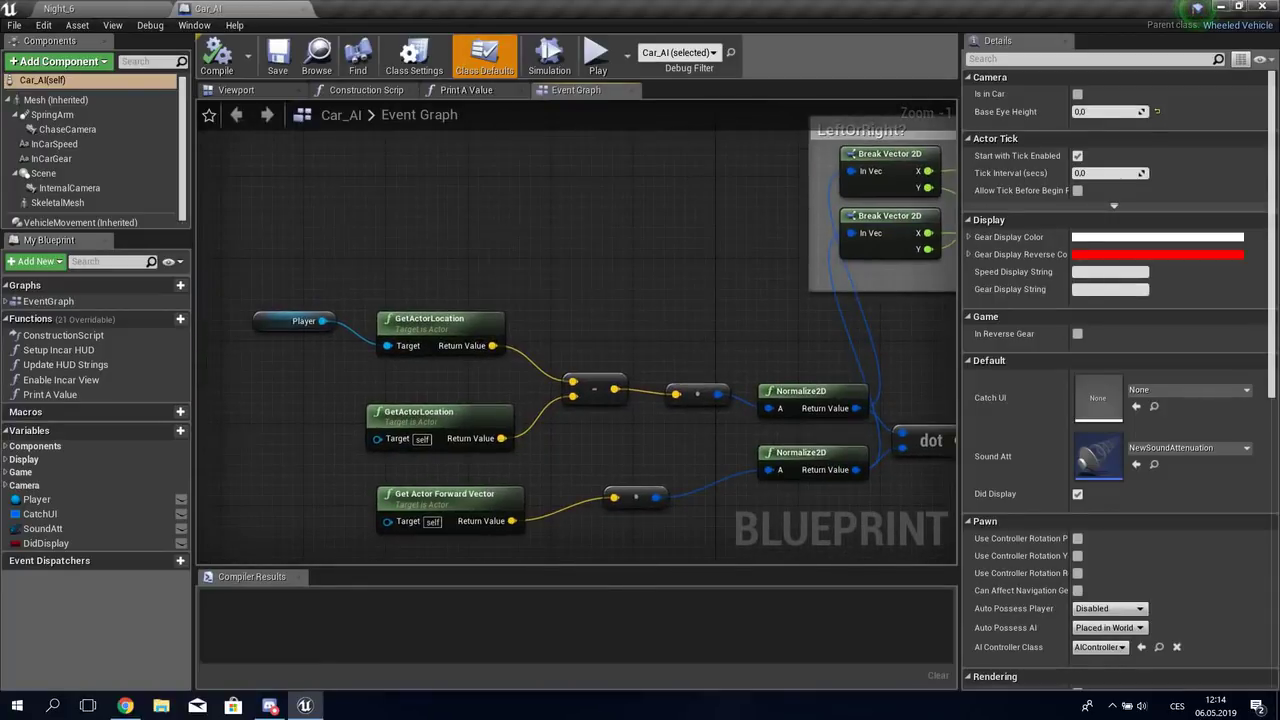
left_click_drag(262, 231, 656, 370)
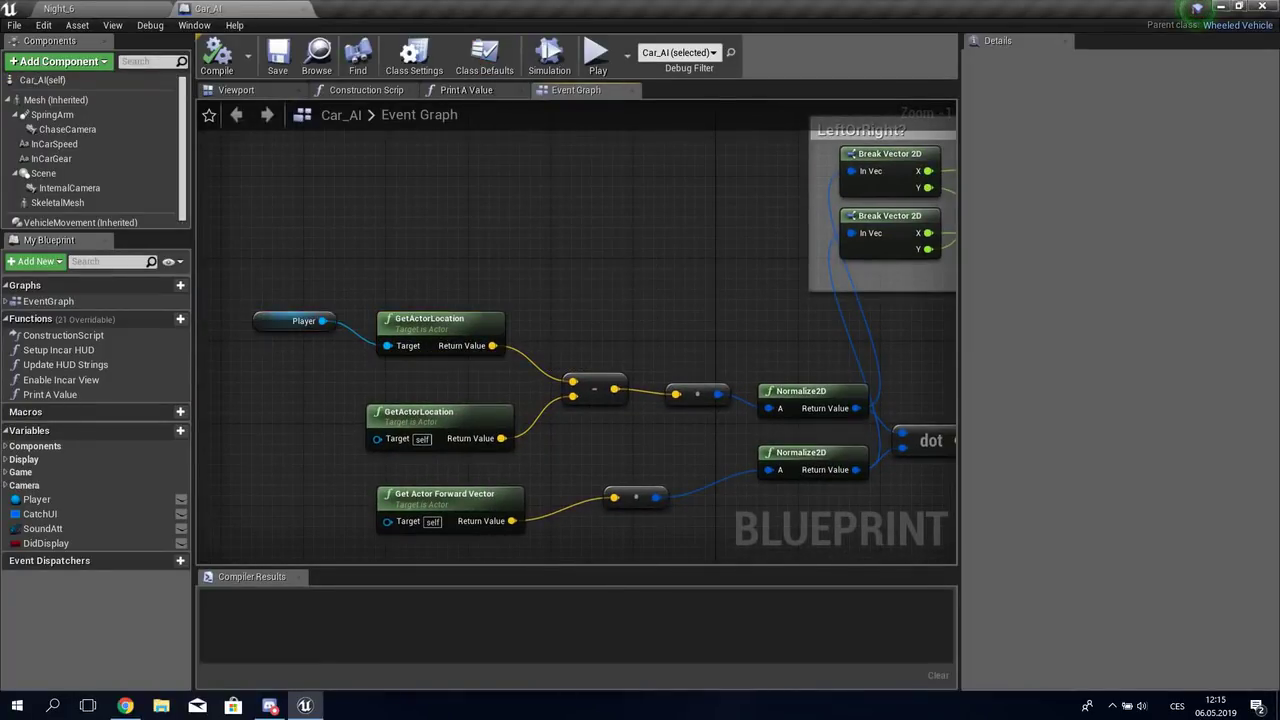
left_click_drag(319, 405, 500, 446)
scroll(576, 330, "up", 1)
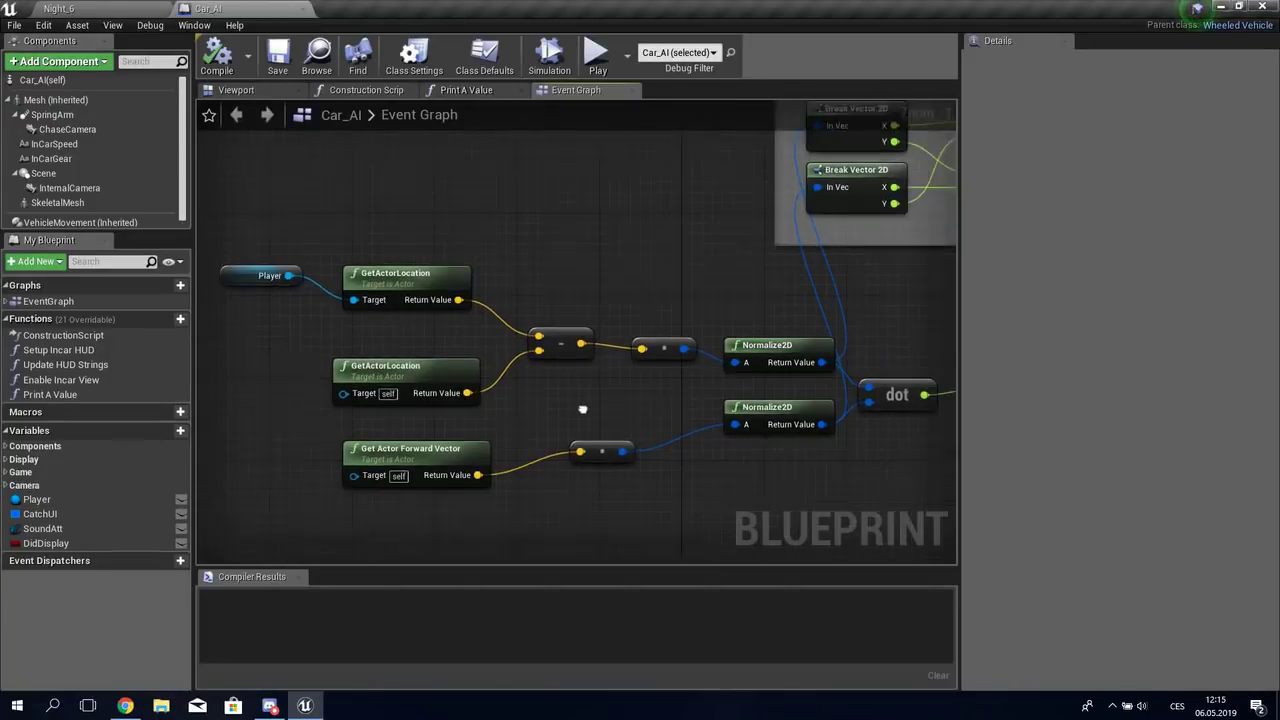
right_click_drag(576, 330, 576, 310)
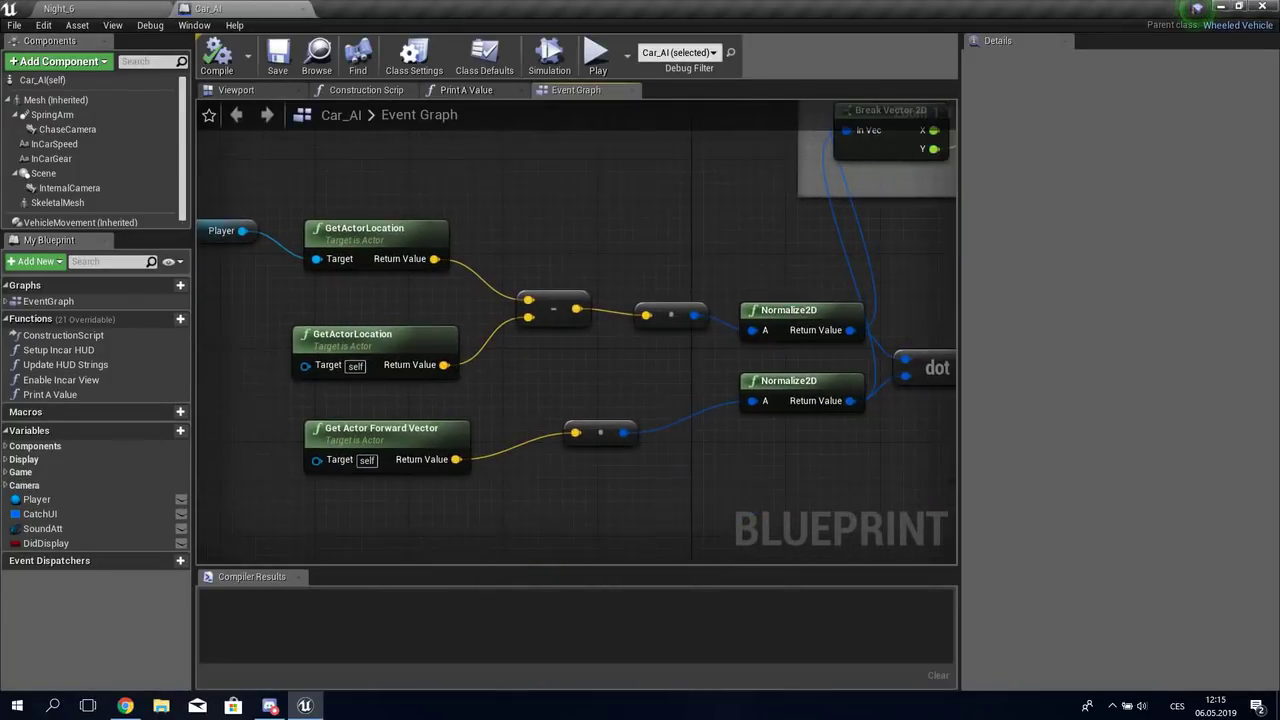
left_click_drag(388, 405, 677, 460)
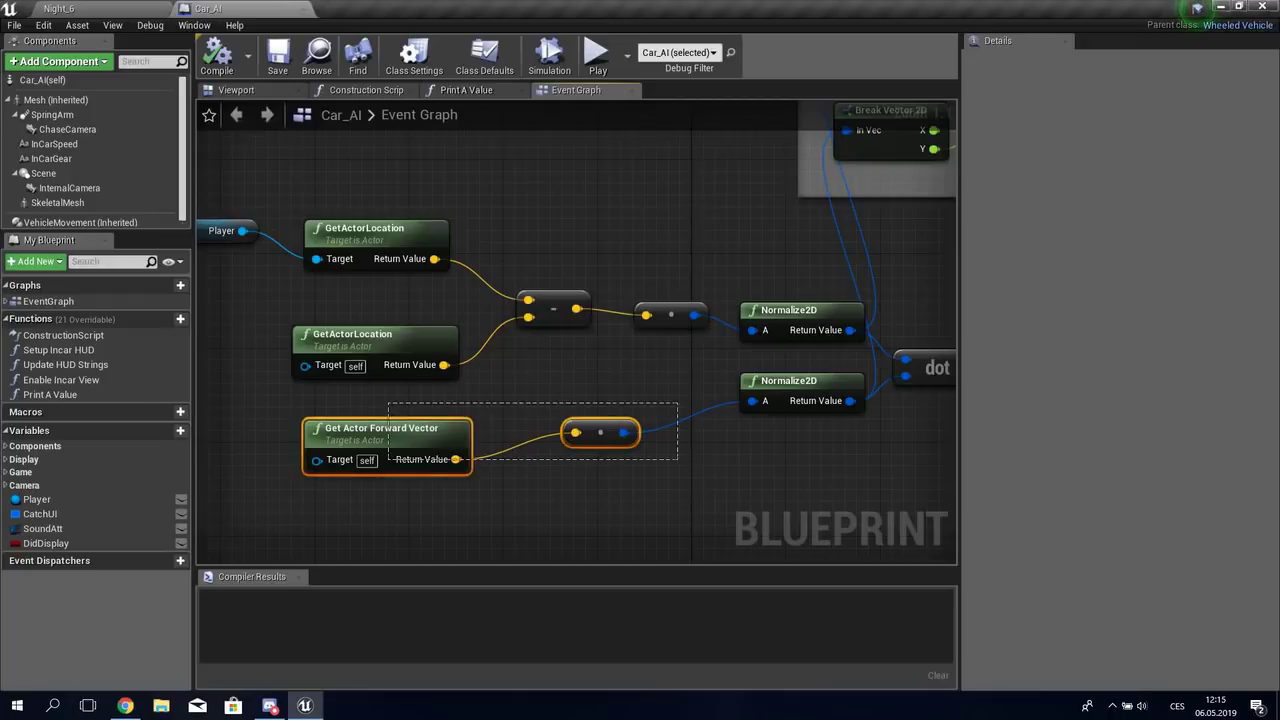
right_click_drag(850, 300, 497, 372)
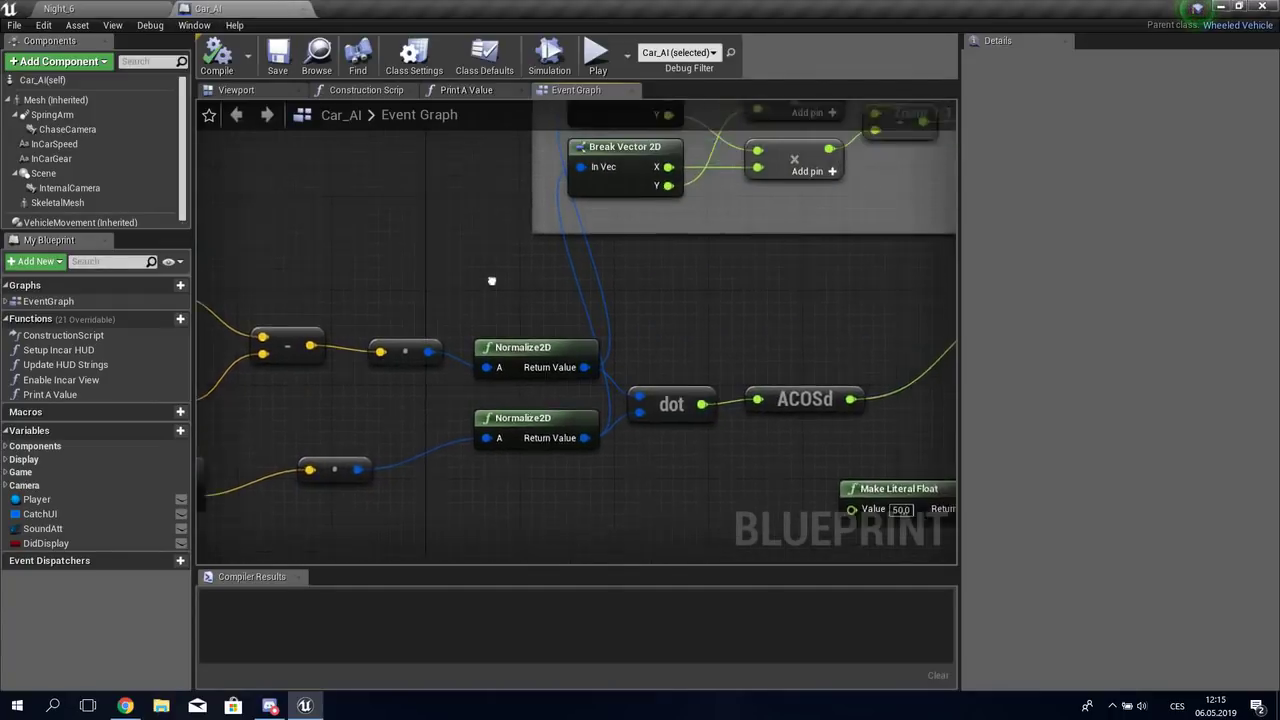
left_click_drag(320, 320, 474, 500)
left_click(585, 442)
right_click_drag(585, 445, 375, 539)
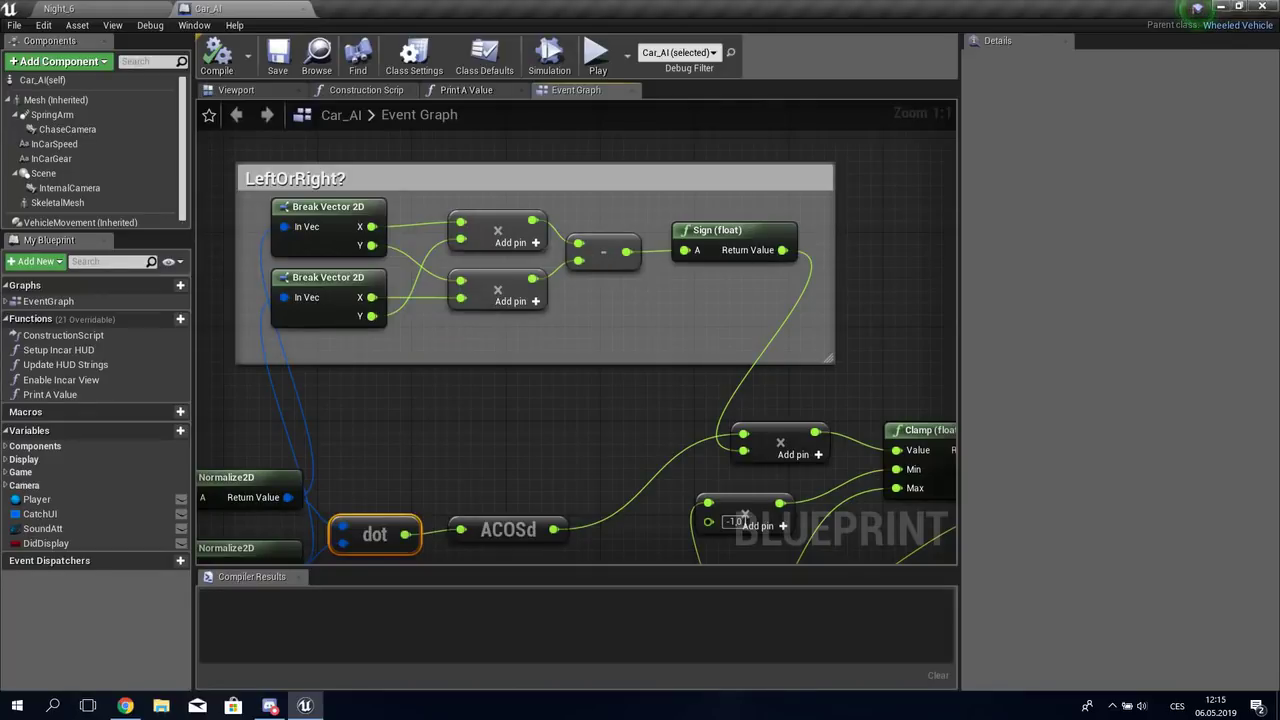
mouse_move(680, 283)
right_mouse_down()
mouse_move(466, 243)
mouse_move(581, 123)
right_mouse_up()
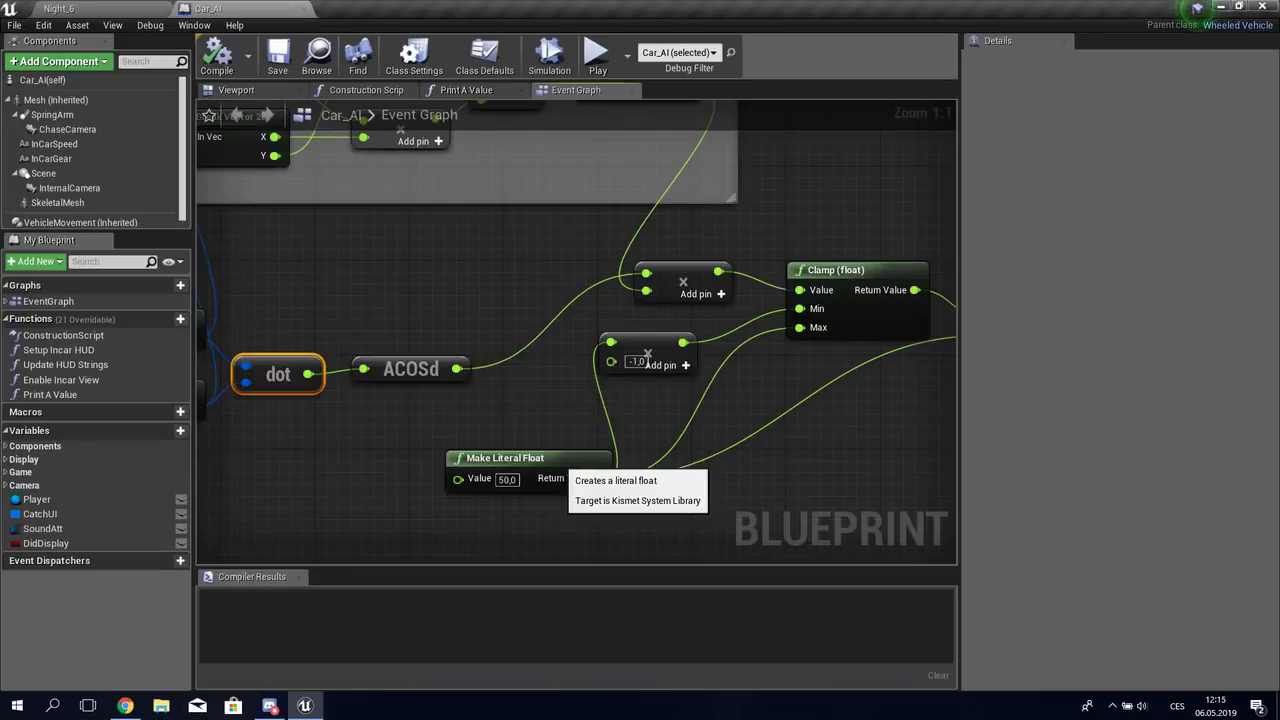
right_click_drag(575, 472, 362, 510)
right_click_drag(917, 404, 592, 413)
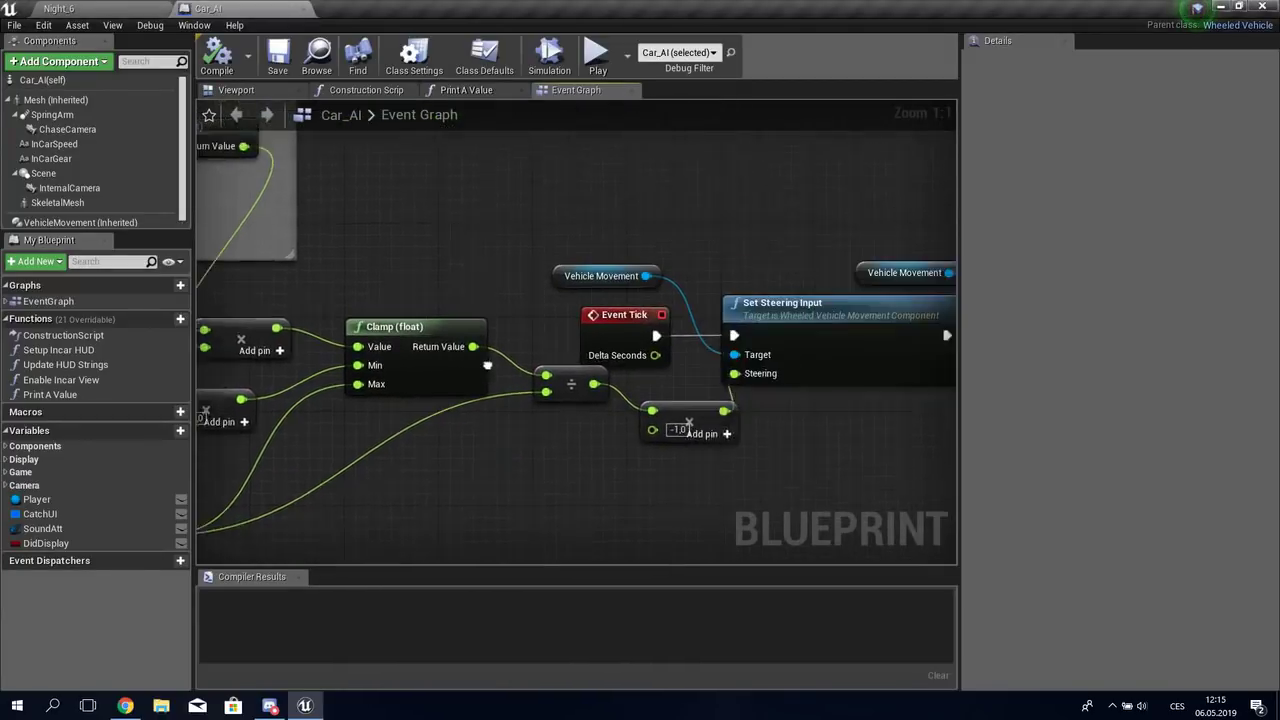
right_click_drag(703, 479, 685, 487)
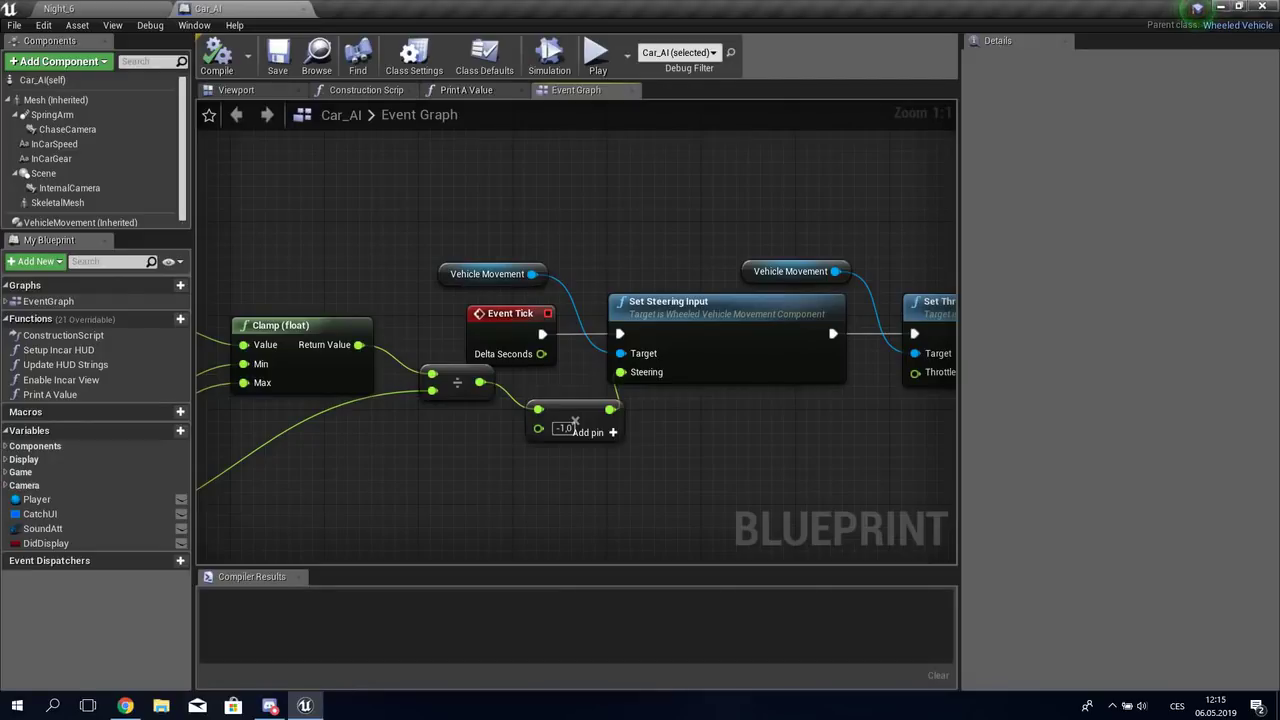
scroll(575, 420, "down", 2)
scroll(575, 420, "down", 2)
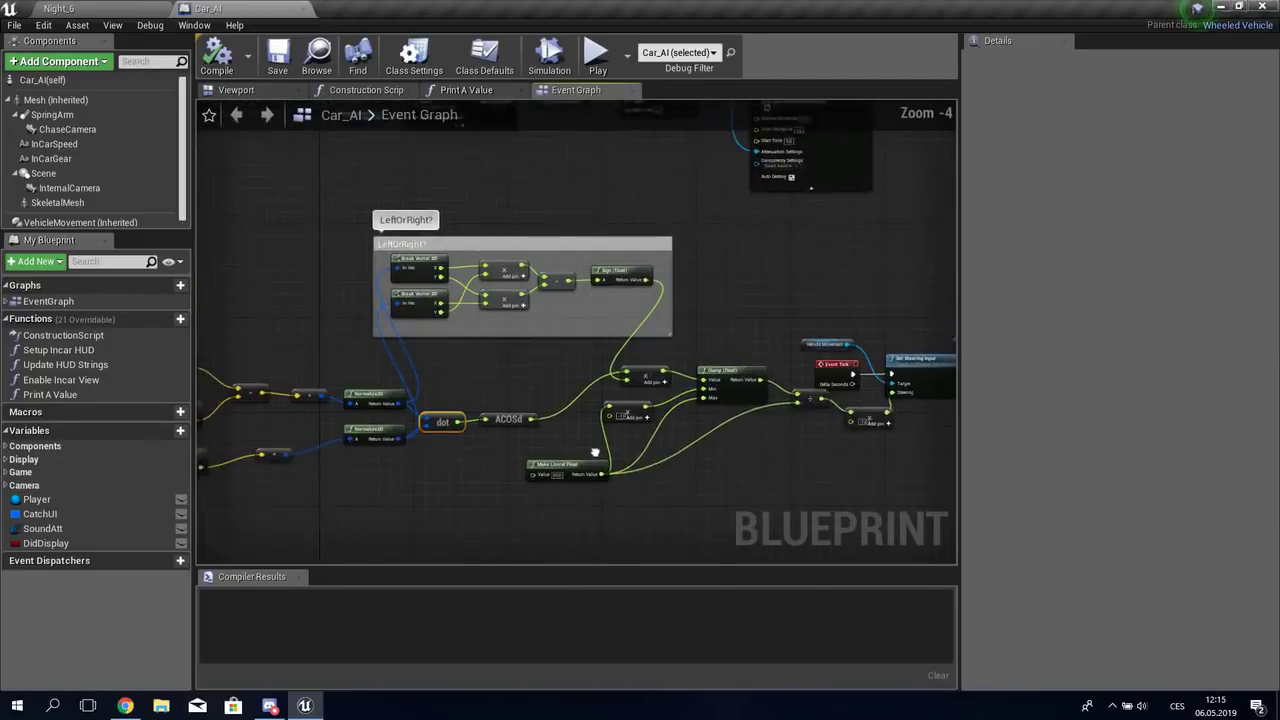
scroll(575, 420, "down", 1)
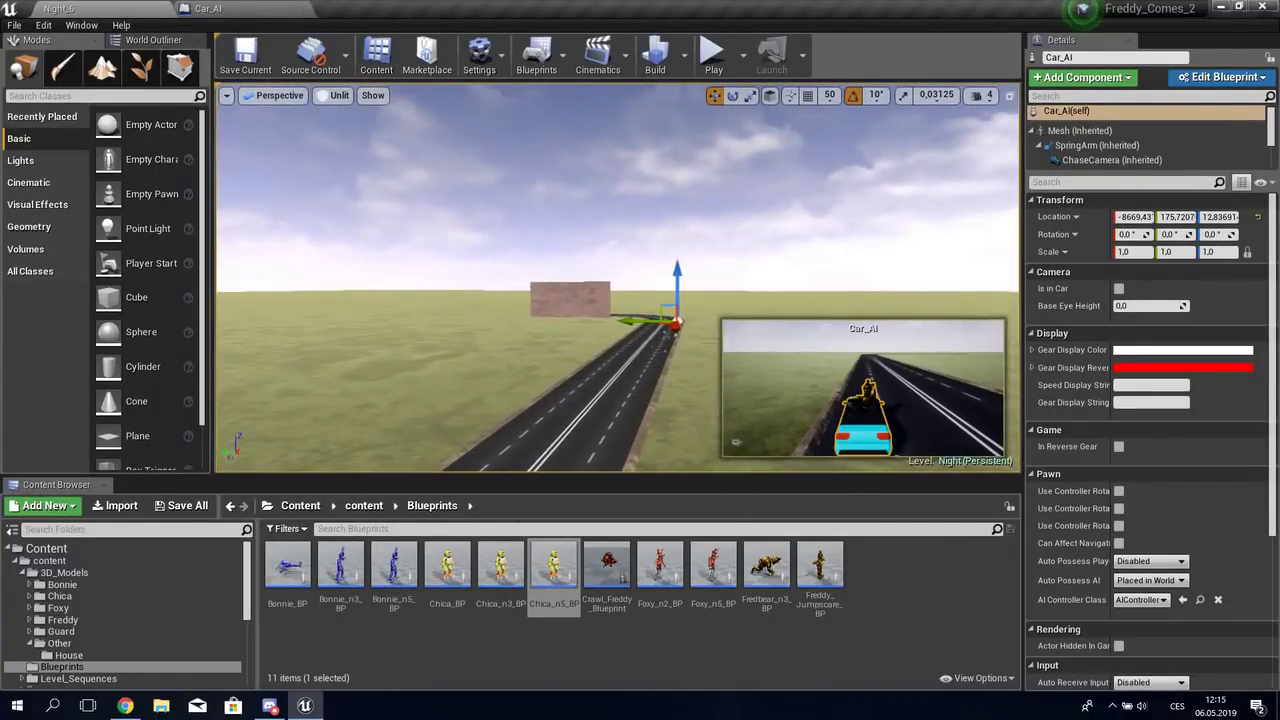
left_click(230, 8)
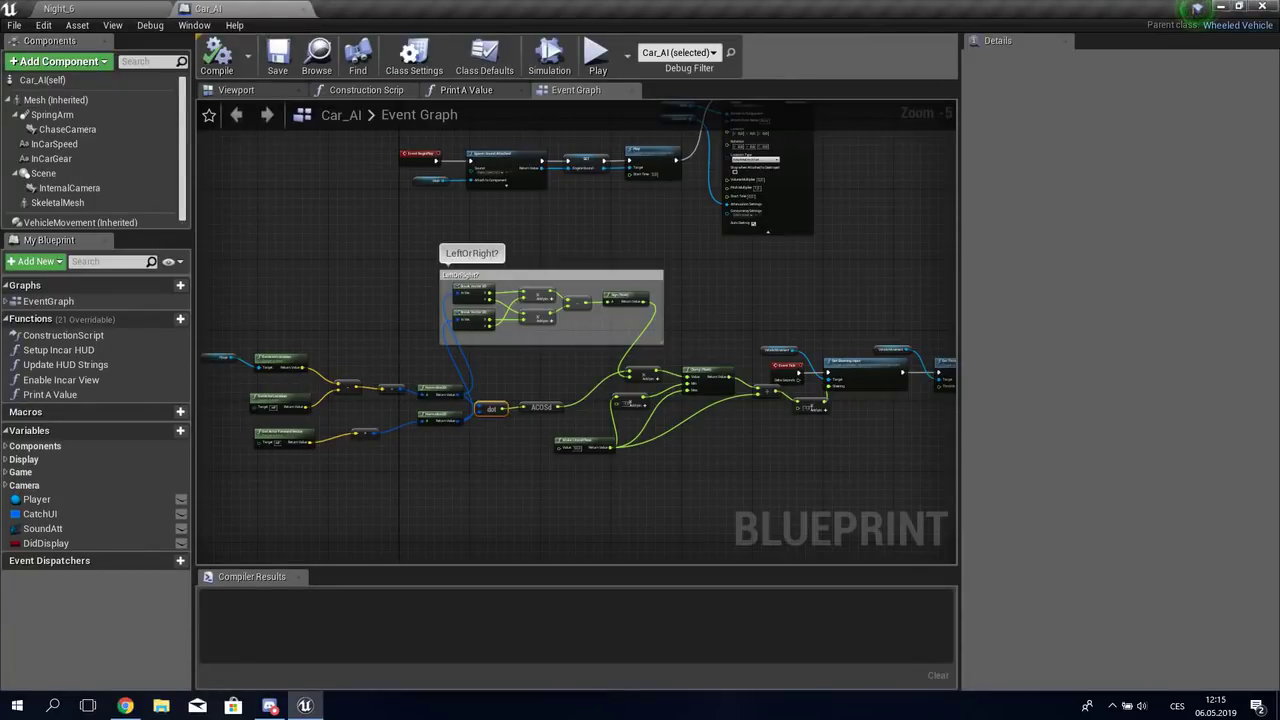
scroll(689, 451, "up", 4)
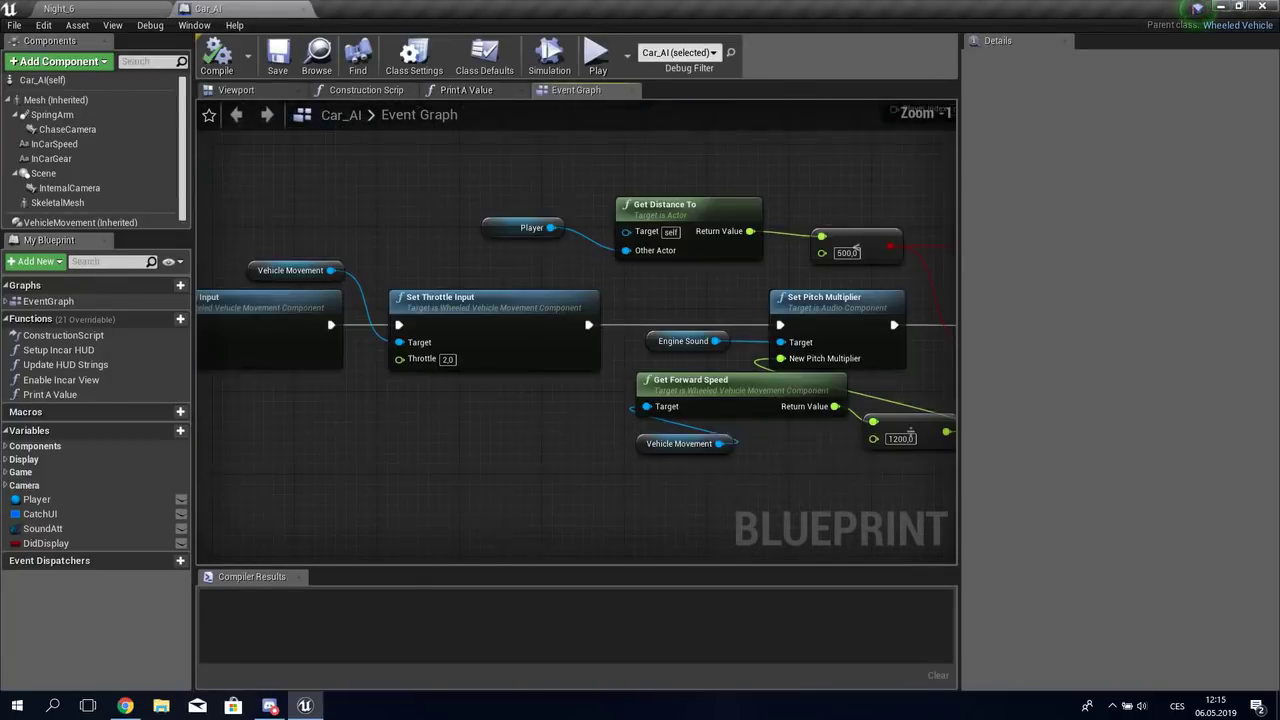
right_click_drag(855, 248, 517, 277)
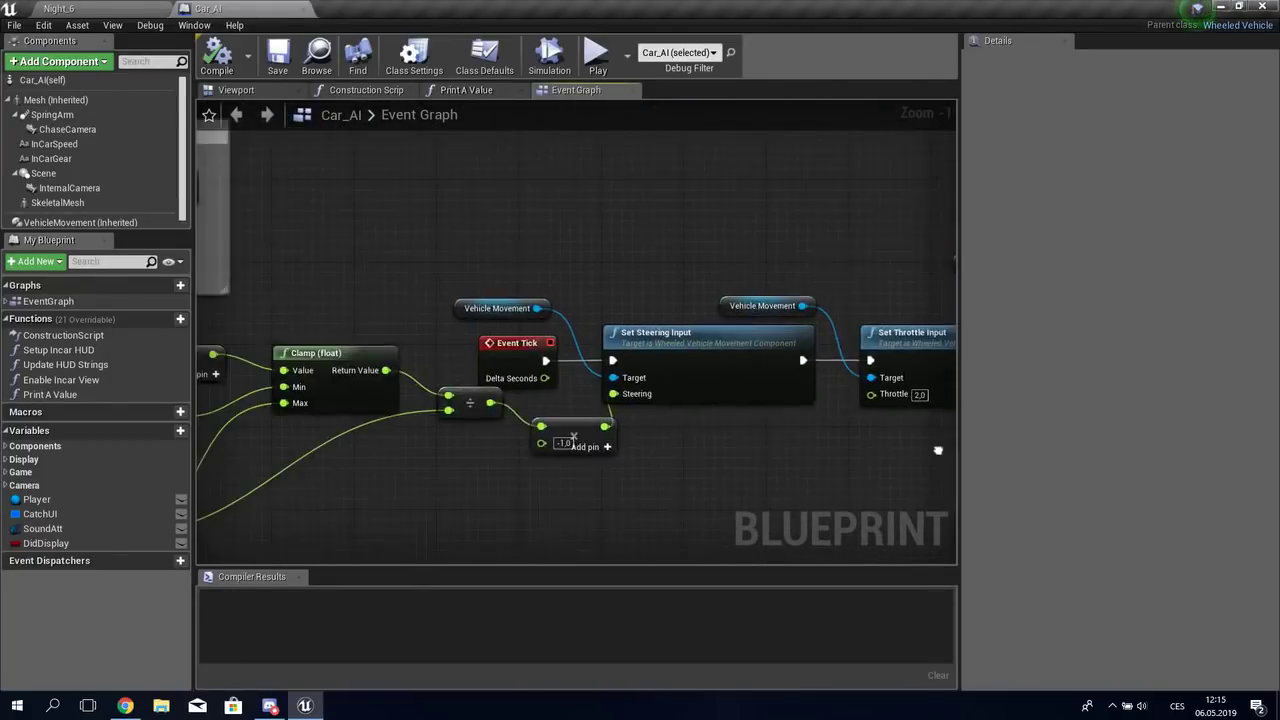
left_click_drag(517, 277, 311, 455)
right_click_drag(329, 452, 103, 446)
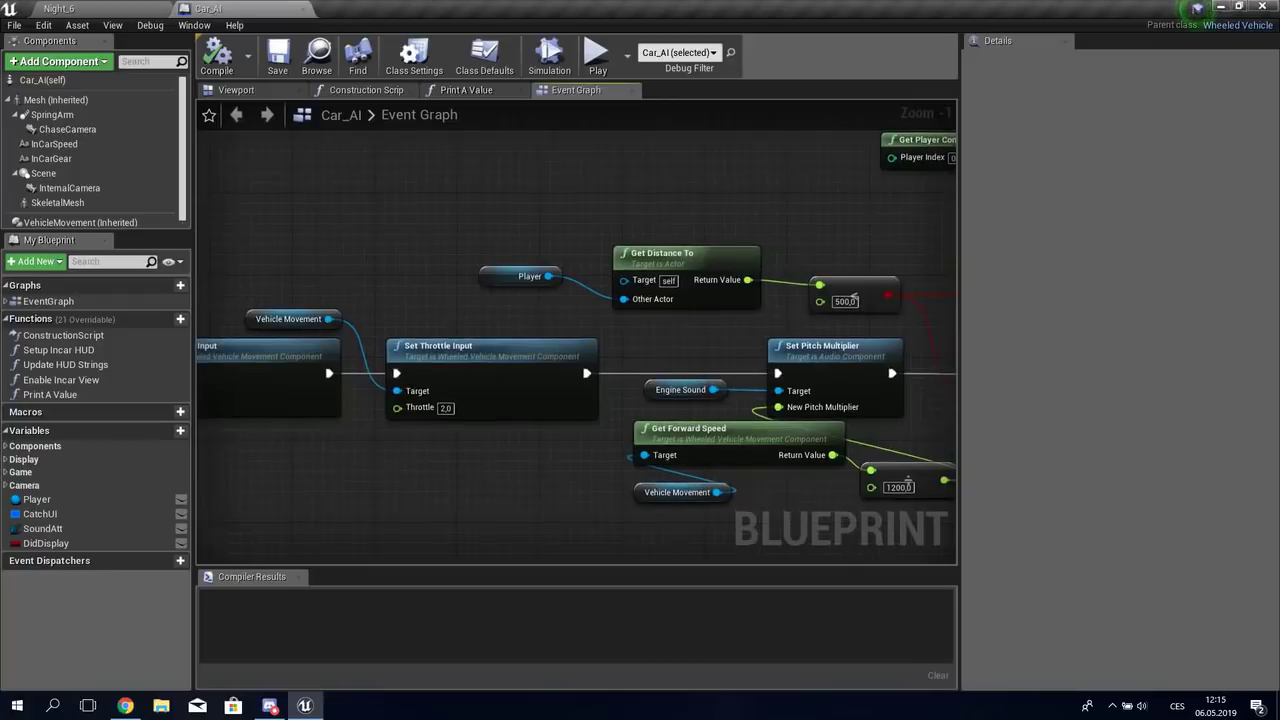
left_click_drag(508, 337, 400, 229)
mouse_move(900, 482)
right_mouse_down()
mouse_move(690, 479)
mouse_move(628, 459)
right_mouse_up()
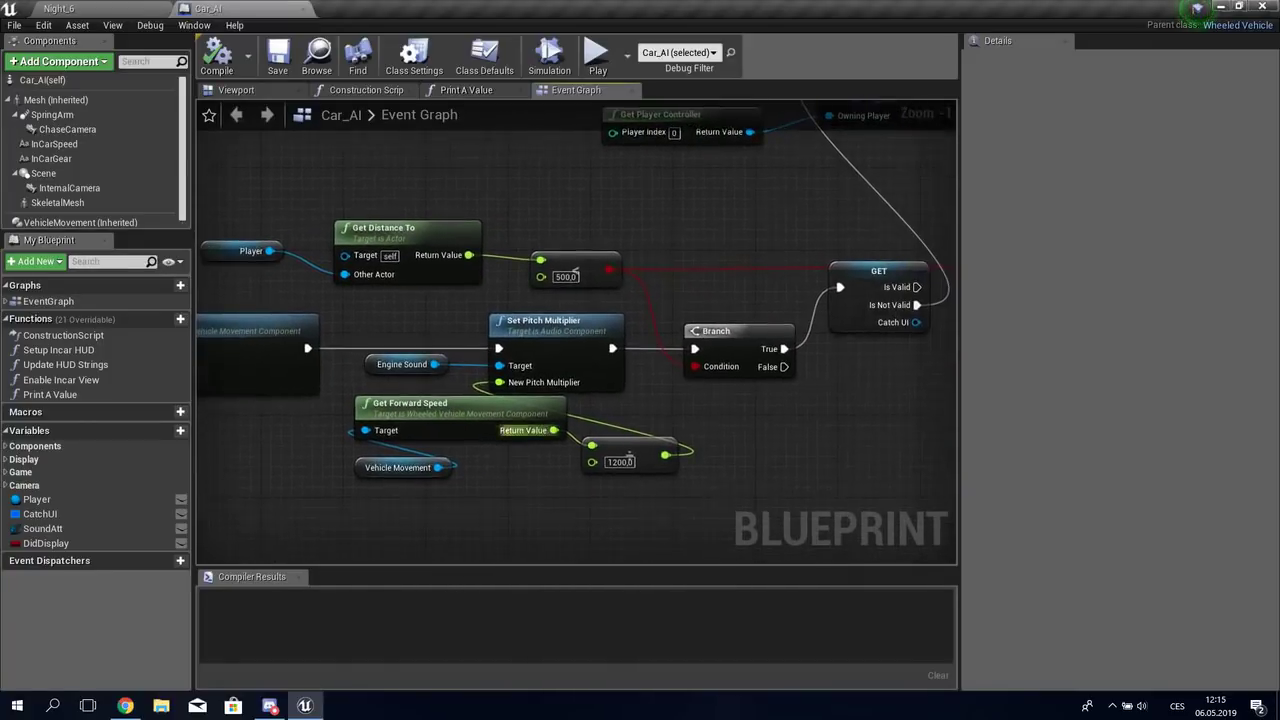
left_click_drag(546, 408, 401, 316)
left_click(700, 250)
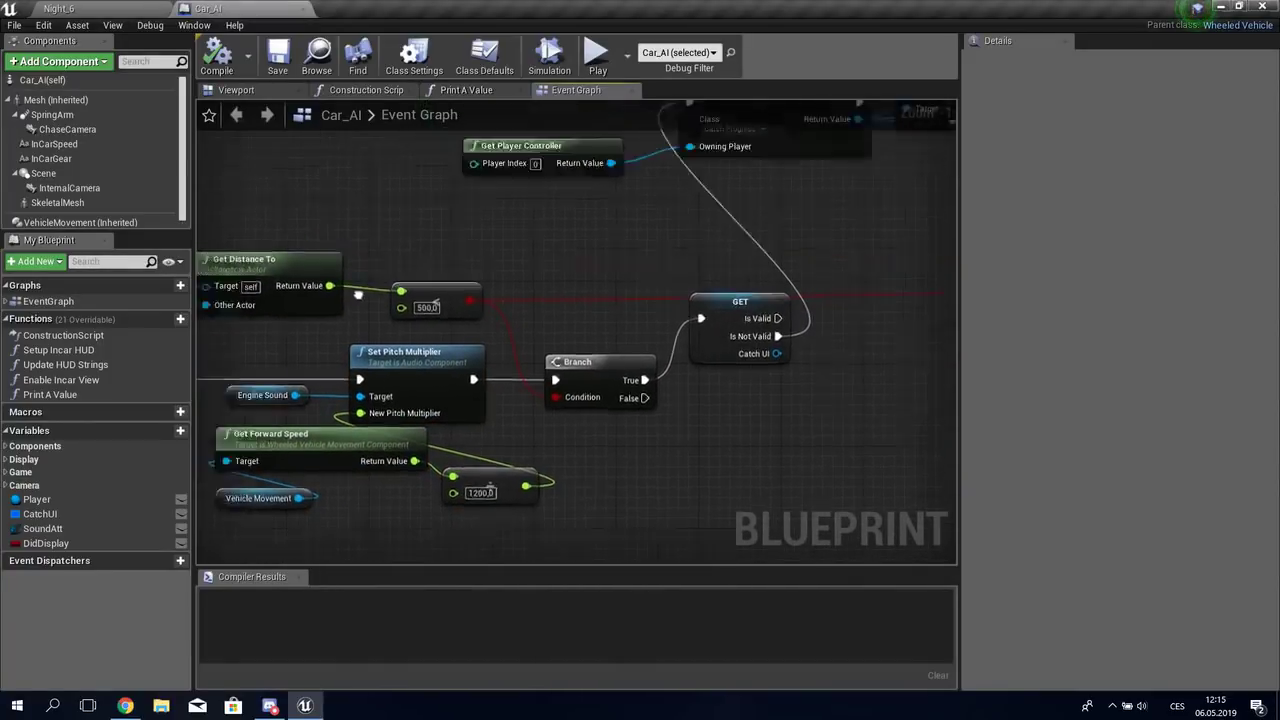
mouse_move(700, 250)
right_mouse_down()
mouse_move(667, 348)
mouse_move(789, 382)
right_mouse_up()
left_click_drag(557, 357, 283, 272)
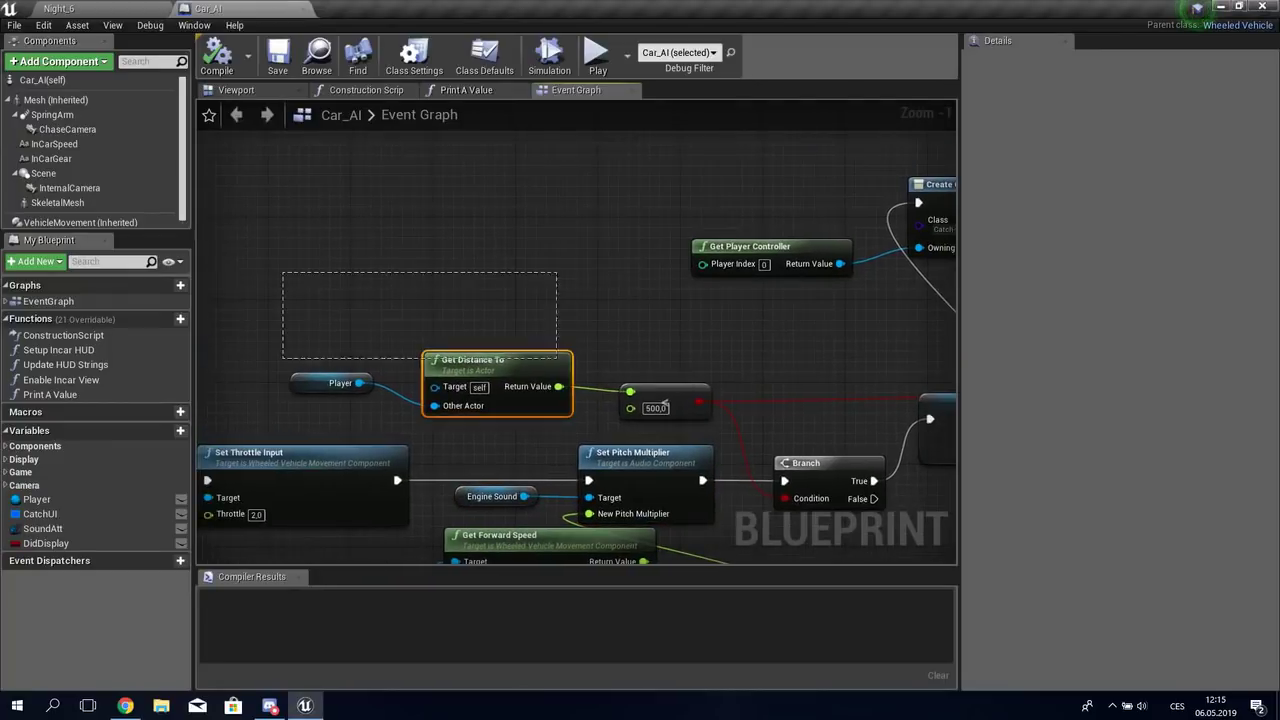
mouse_move(800, 400)
right_mouse_down()
mouse_move(600, 397)
mouse_move(509, 417)
mouse_move(341, 513)
right_mouse_up()
left_click(437, 405)
scroll(483, 436, "up", 1)
left_click(597, 57)
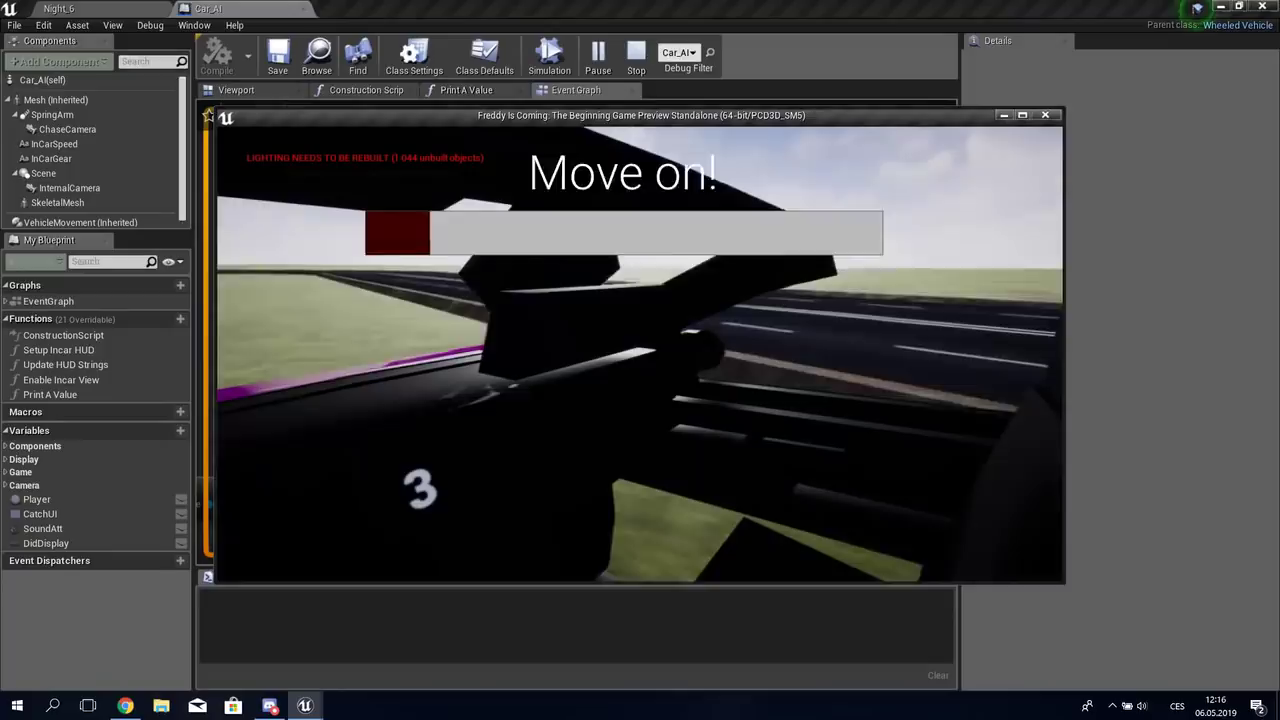
key("Escape")
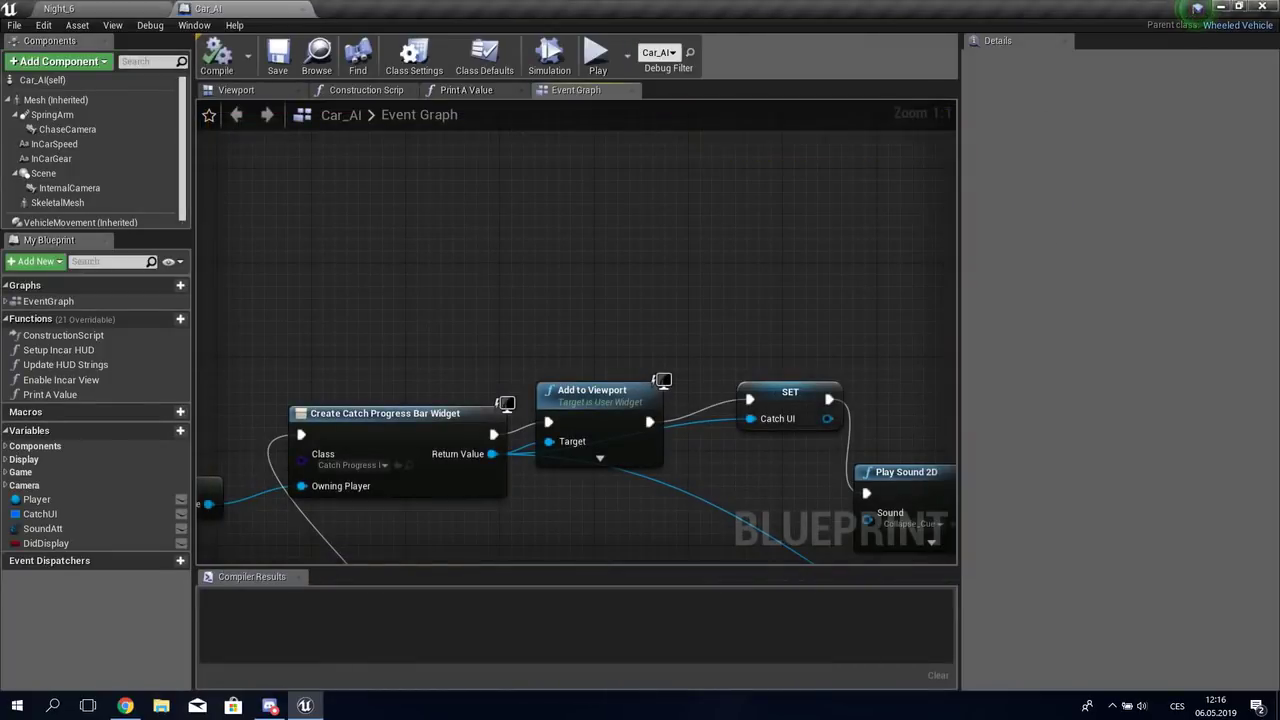
Step: Close the Car_AI blueprint and fly the viewport along the curving road
left_click(303, 9)
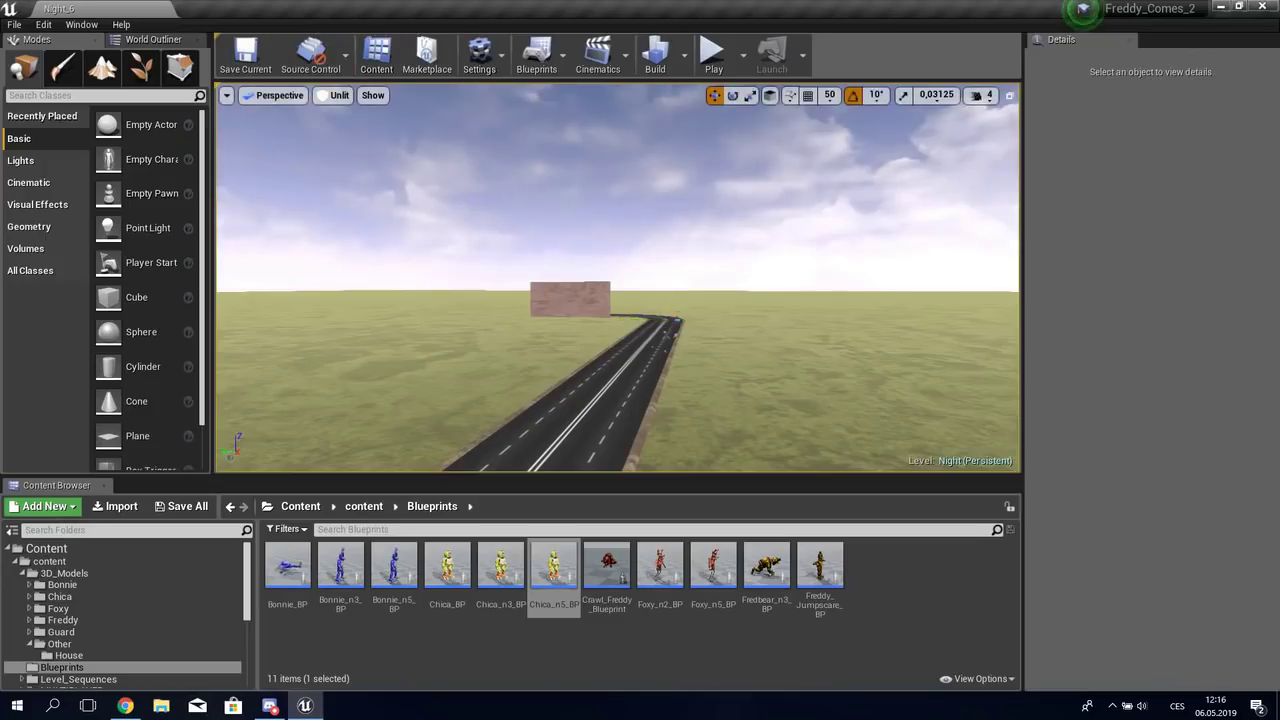
right_click_drag(600, 437, 285, 440)
right_click_drag(618, 300, 618, 260)
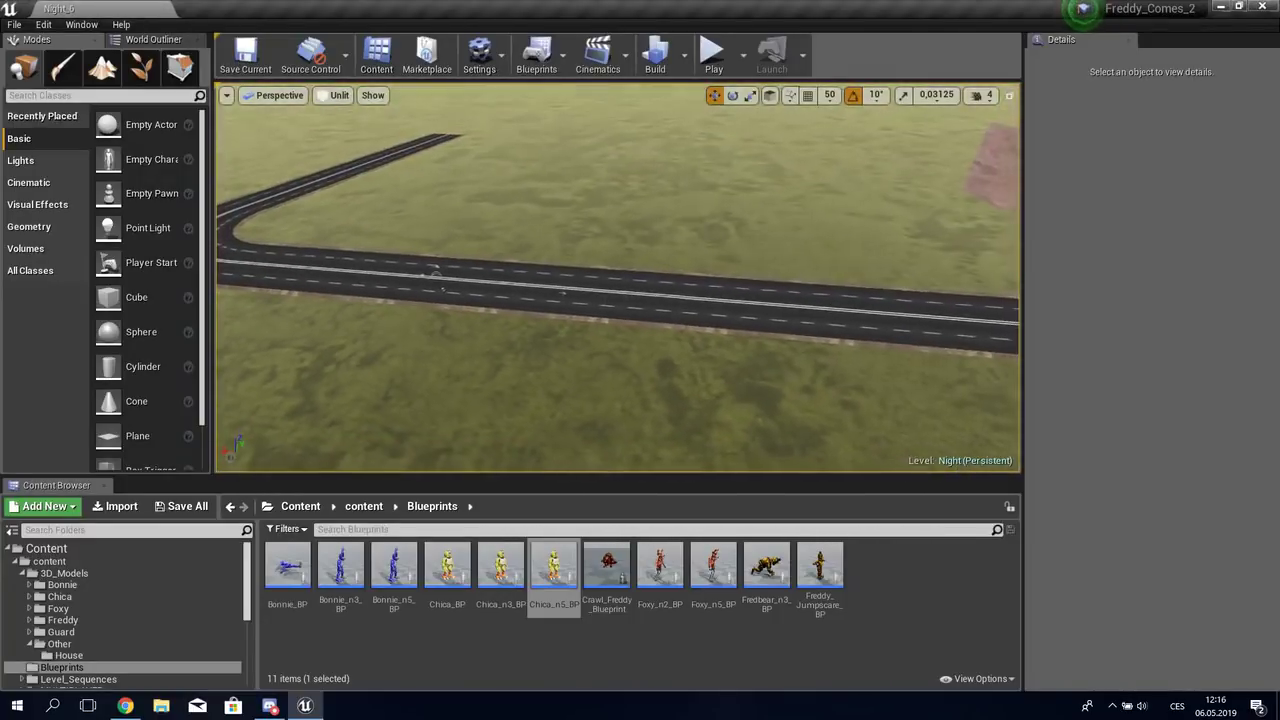
Step: Browse the Content Browser to the MainBlueprints Maps folder listing the Night levels
left_click(300, 506)
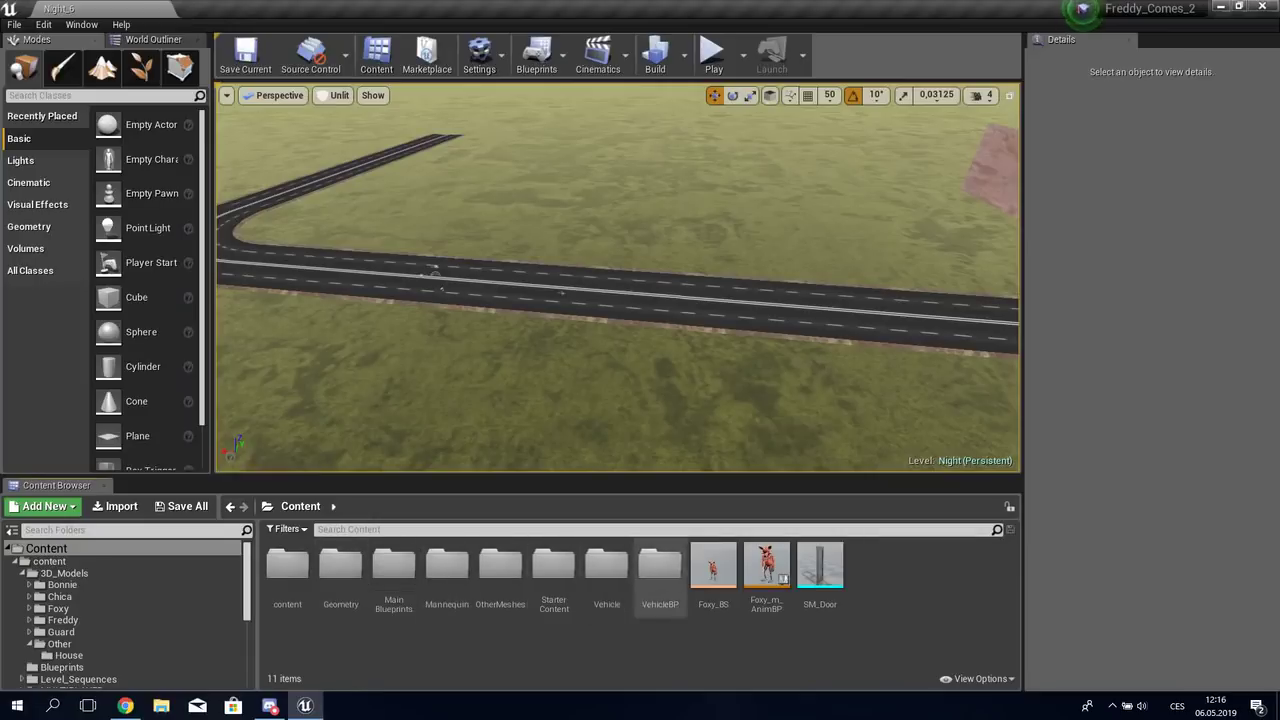
double_click(287, 570)
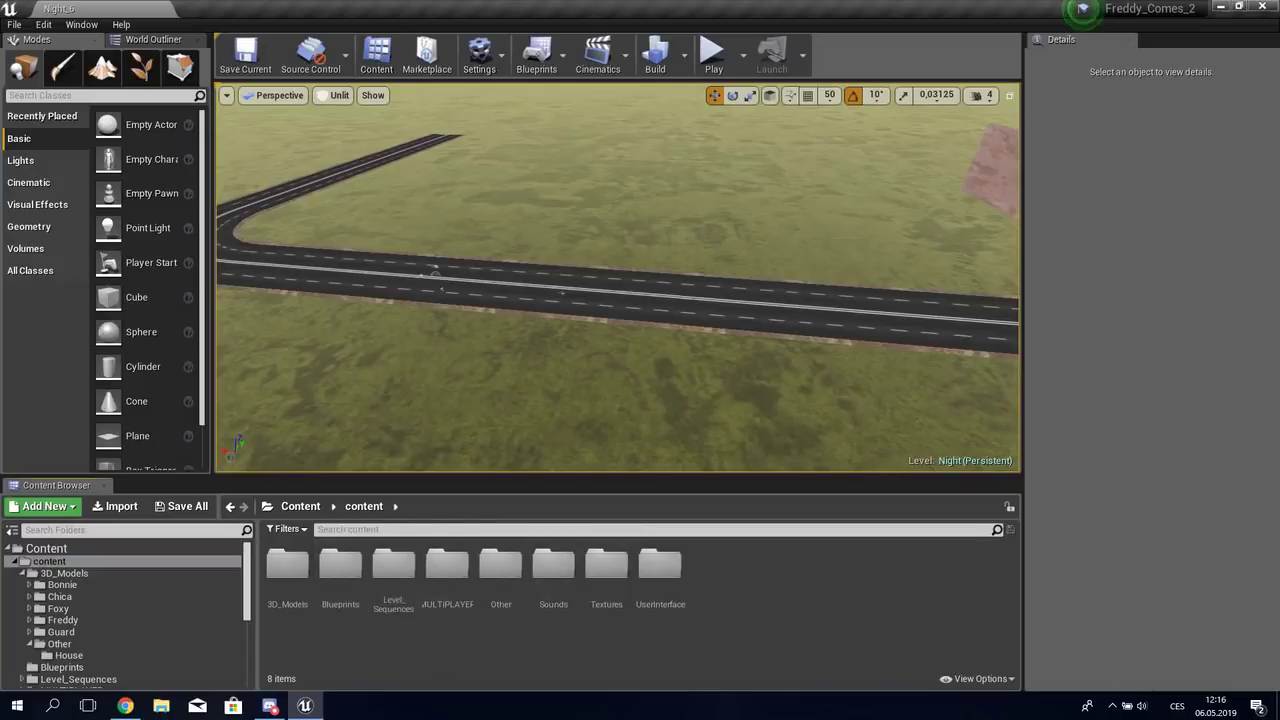
left_click(300, 506)
double_click(393, 570)
double_click(340, 570)
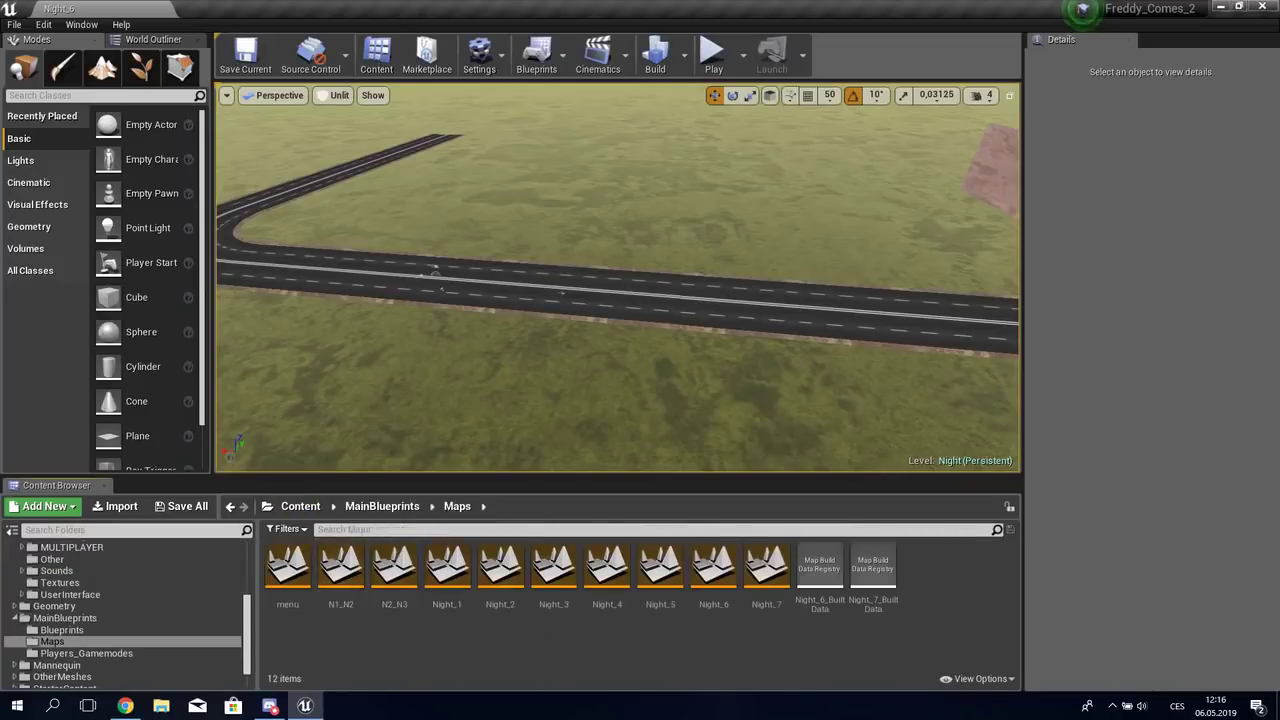
left_click(820, 570)
Step: Load Night_7, orbit the camera around the house, and start a play-in-editor session
double_click(766, 570)
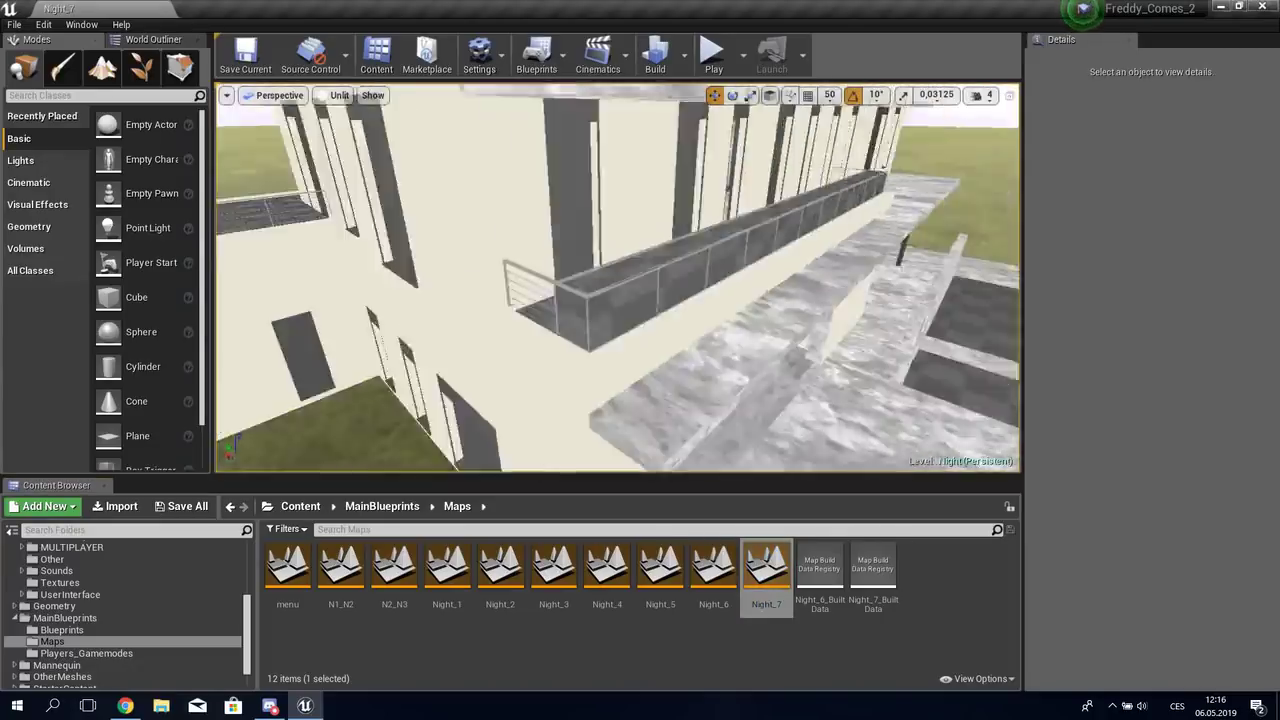
right_click_drag(618, 280, 640, 280)
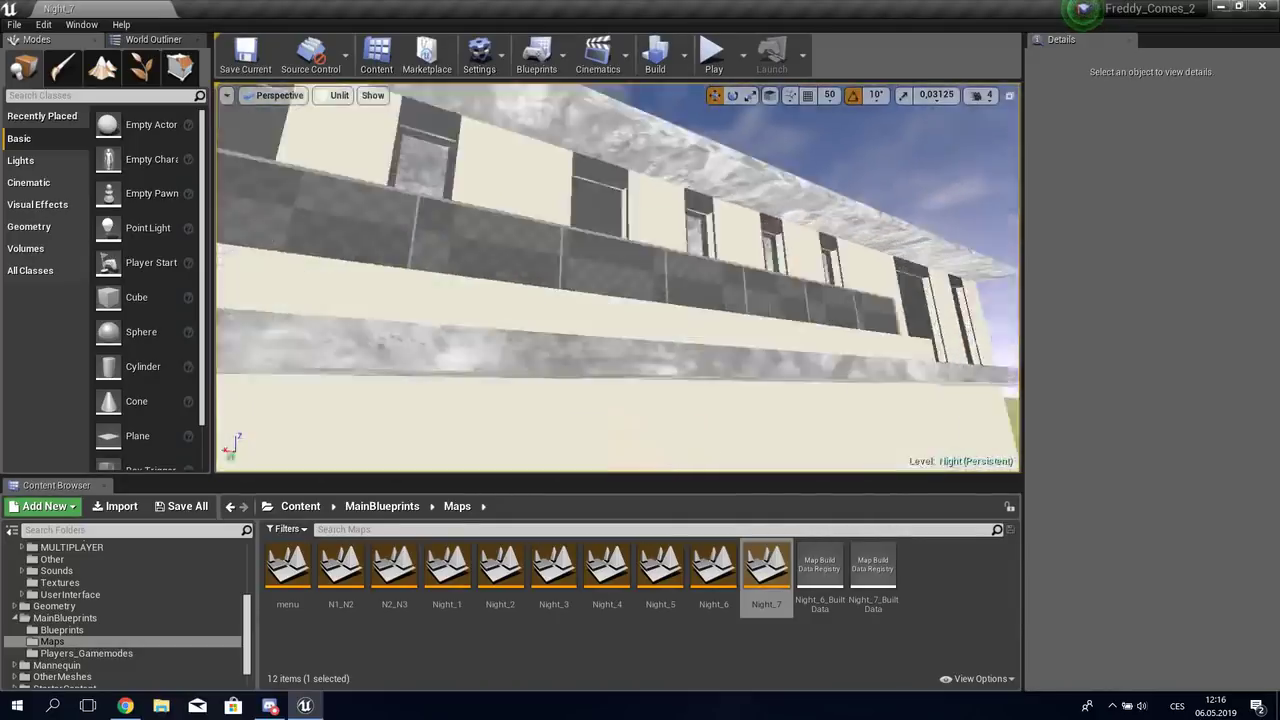
left_click(713, 55)
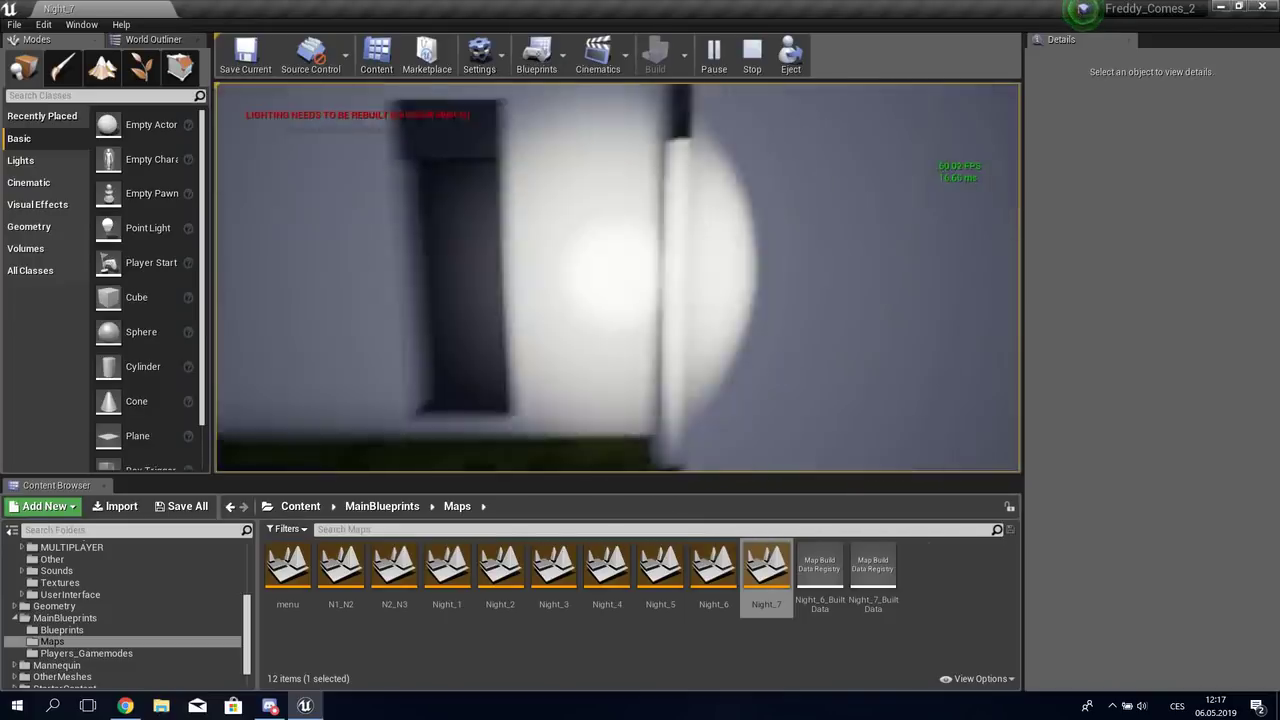
Step: End the Night_7 playtest, fly the camera through the house, then switch to Discord's general-eng
key("a")
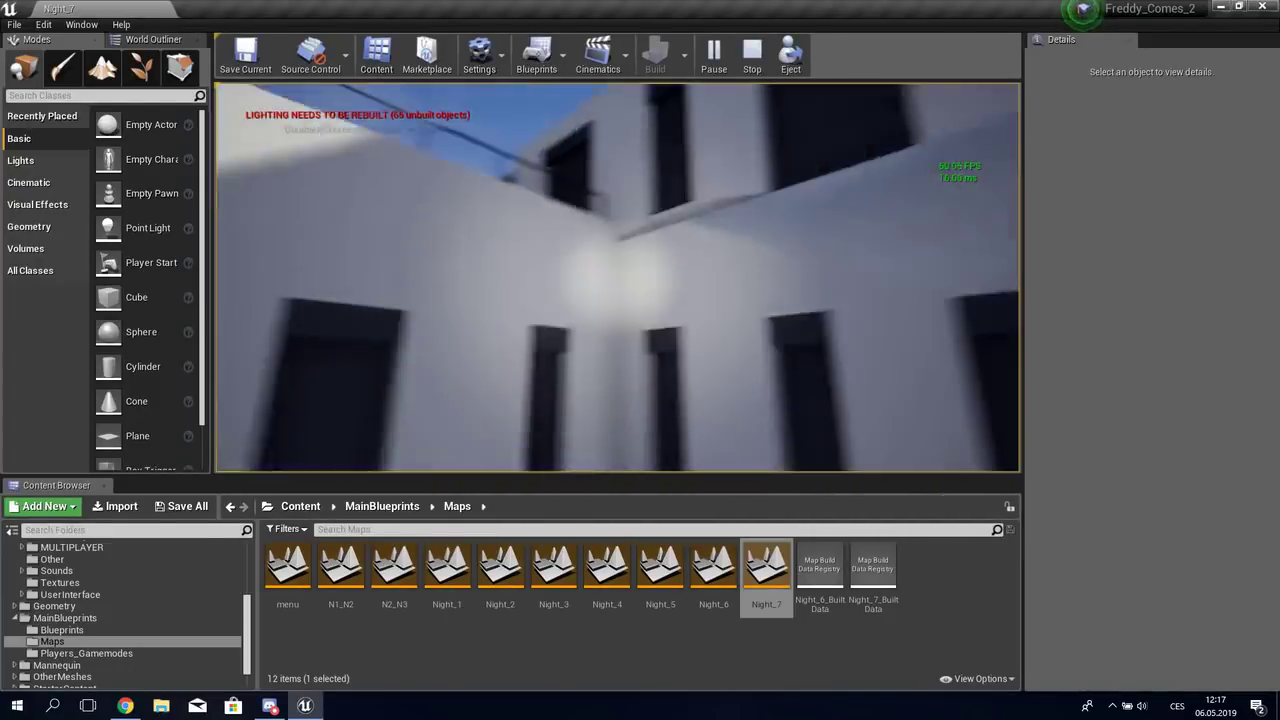
key("Escape")
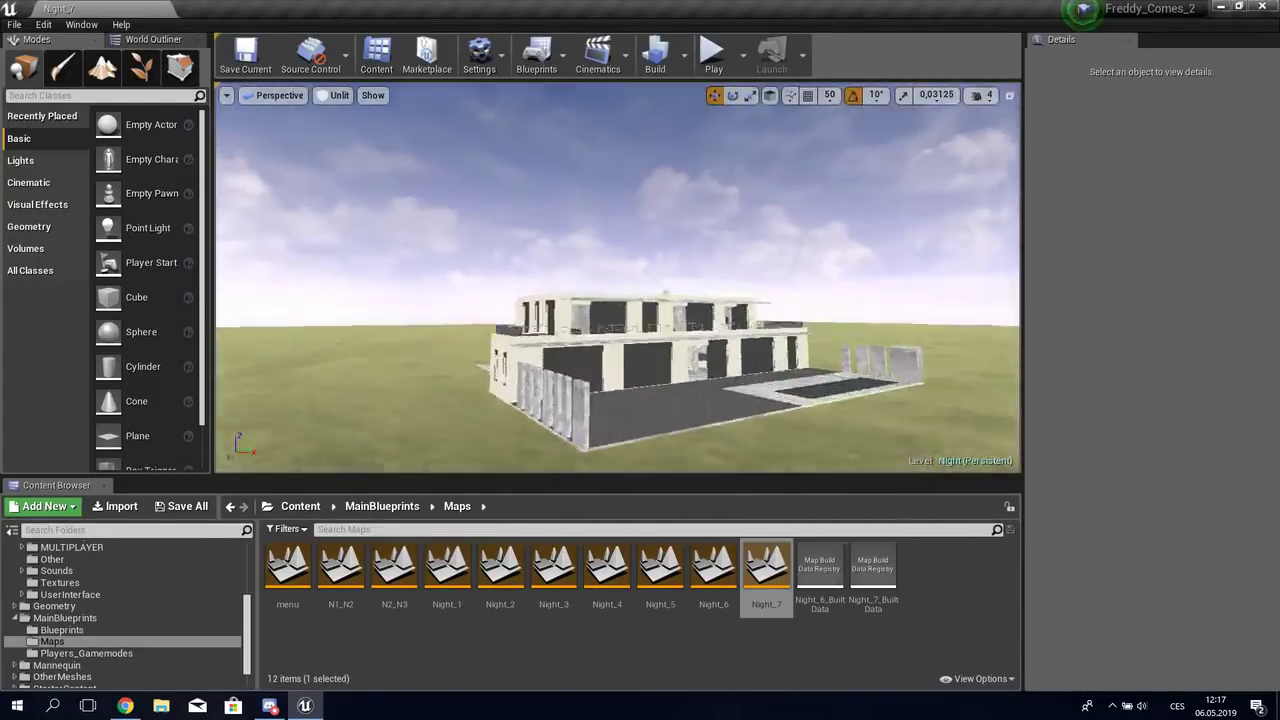
scroll(618, 277, "up", 5)
right_click_drag(618, 277, 700, 260)
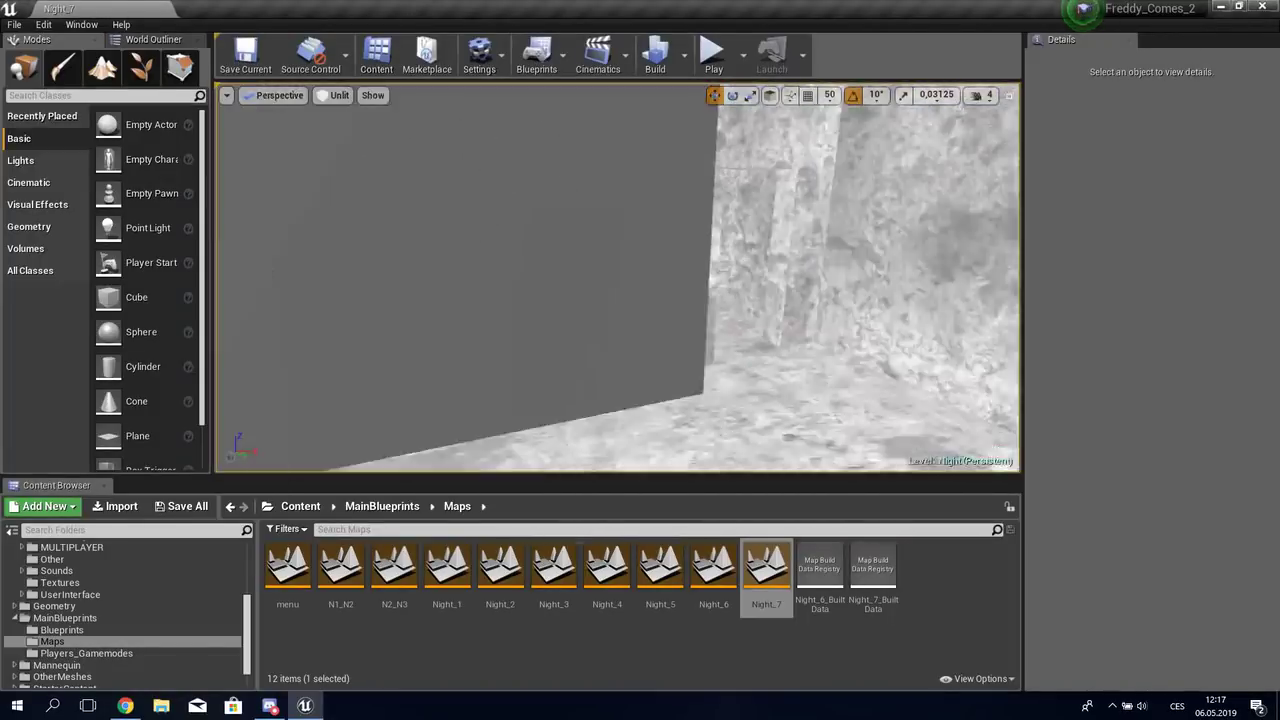
right_click_drag(618, 277, 640, 280)
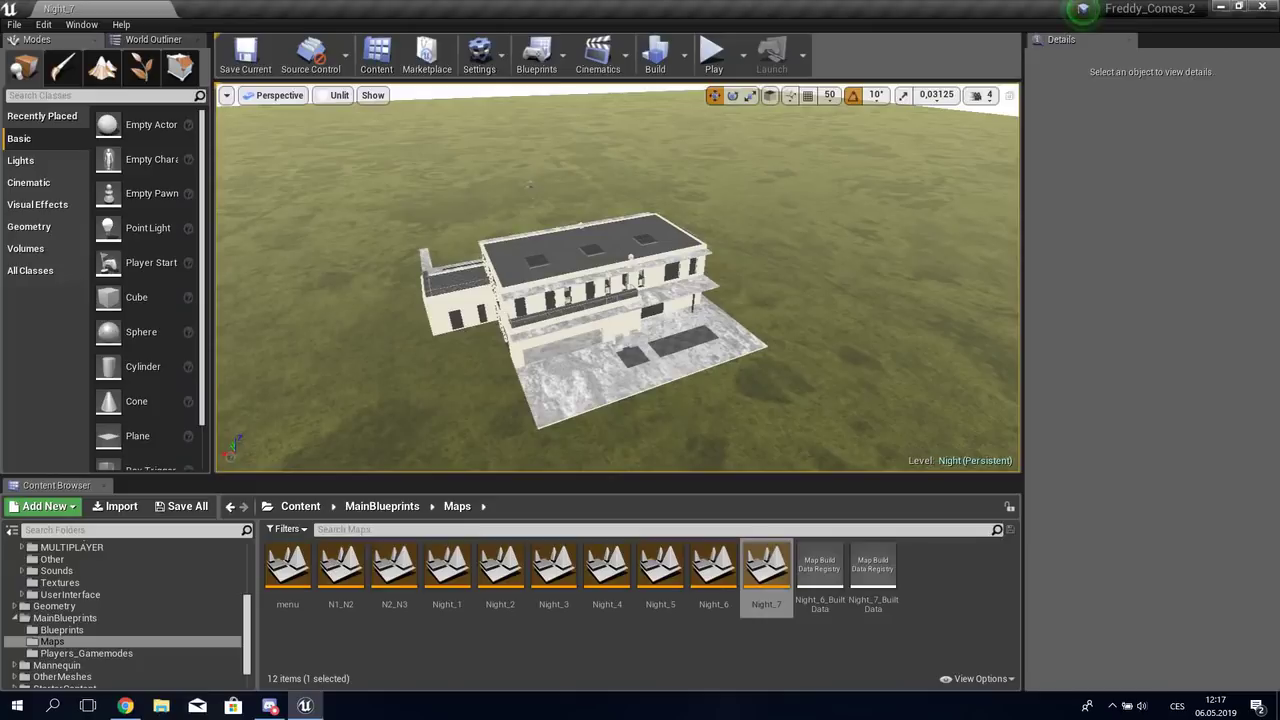
left_click(269, 705)
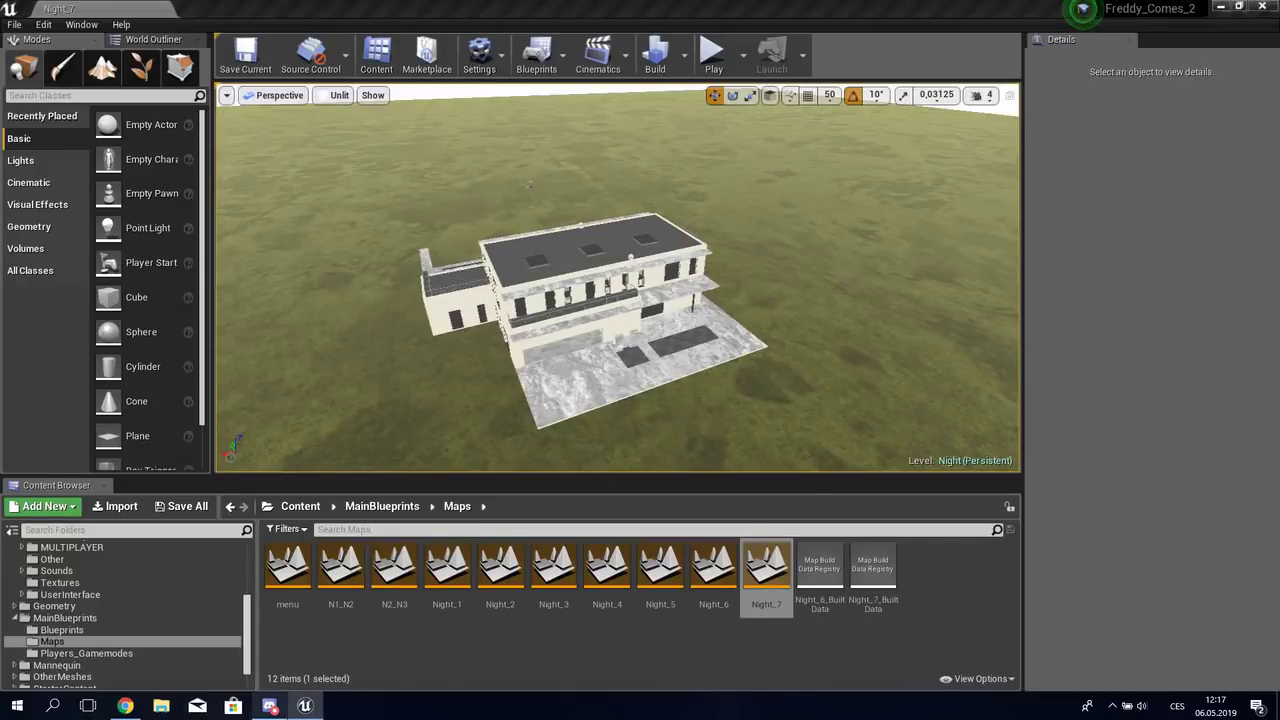
key("Escape")
key("Escape")
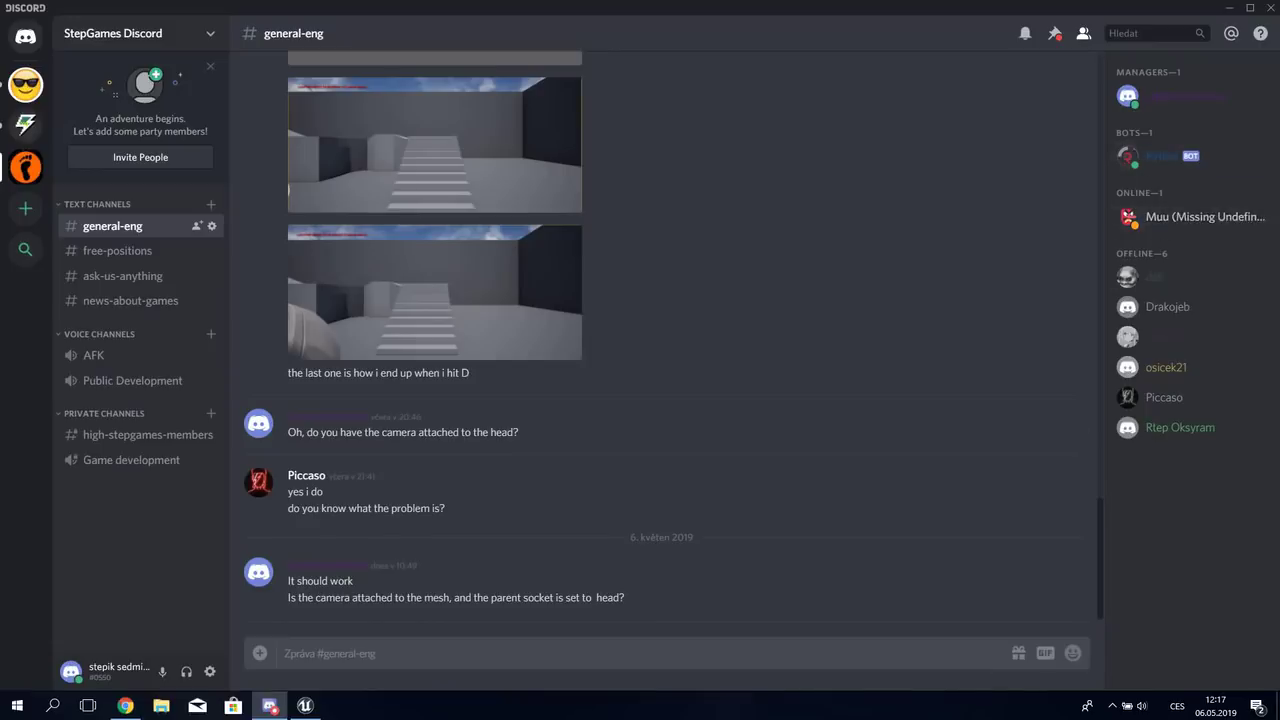
Step: View several member profile cards, close them, and scroll up through general-eng
left_click(1190, 216)
left_click(1190, 216)
left_click(1170, 397)
key("Escape")
scroll(665, 340, "up", 5)
scroll(665, 340, "up", 5)
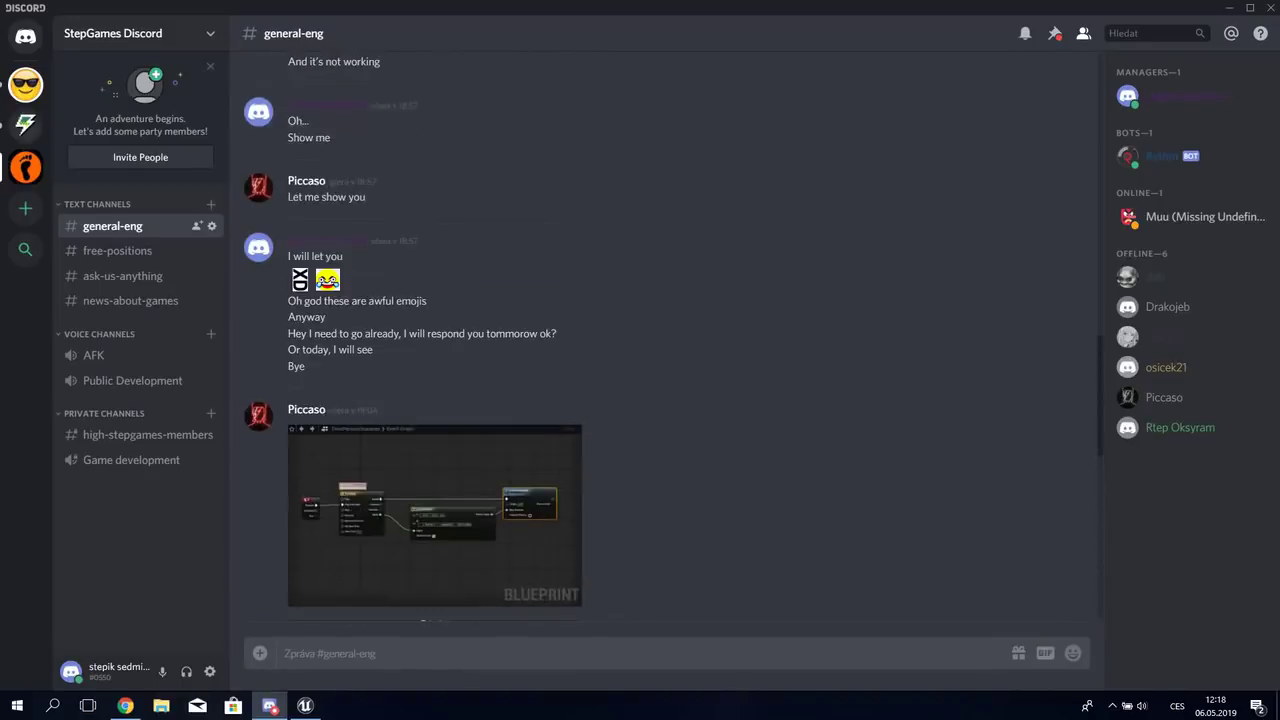
scroll(665, 340, "up", 3)
scroll(665, 340, "up", 5)
scroll(665, 340, "up", 3)
scroll(665, 340, "up", 5)
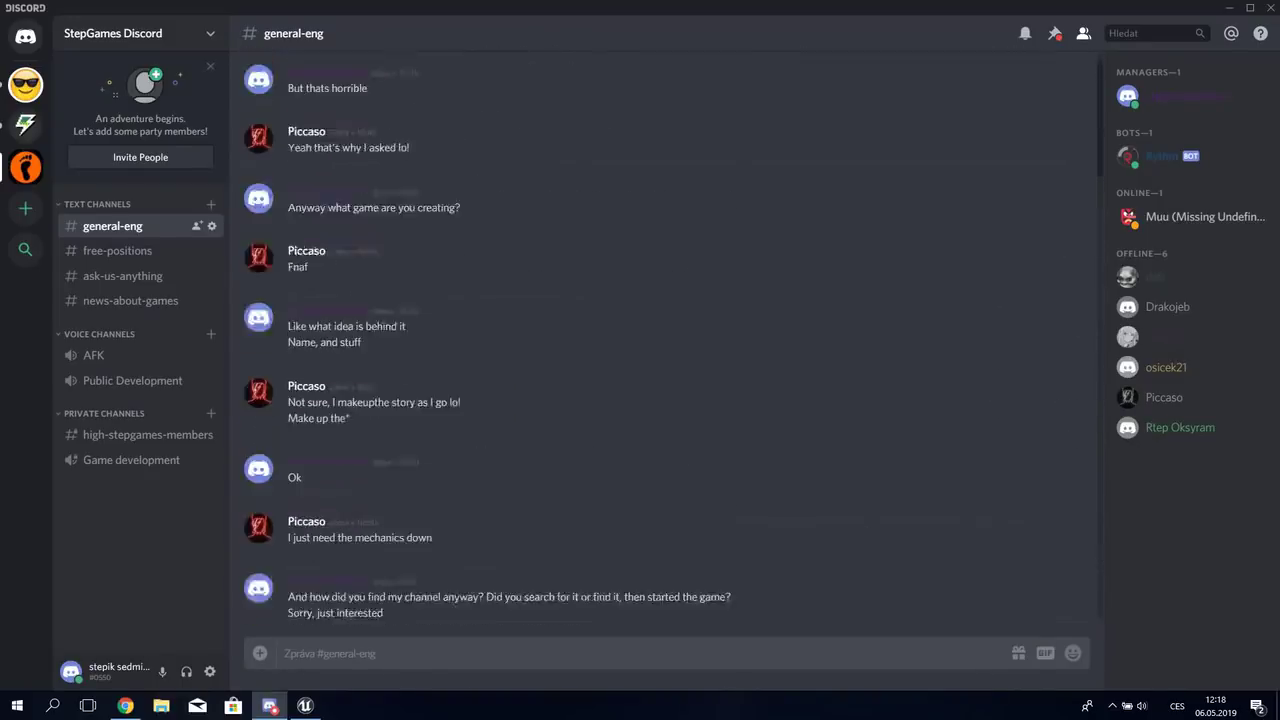
scroll(665, 340, "up", 1)
Step: Glance at ask-us-anything and news-about-games, settling on the free-positions channel
left_click(117, 251)
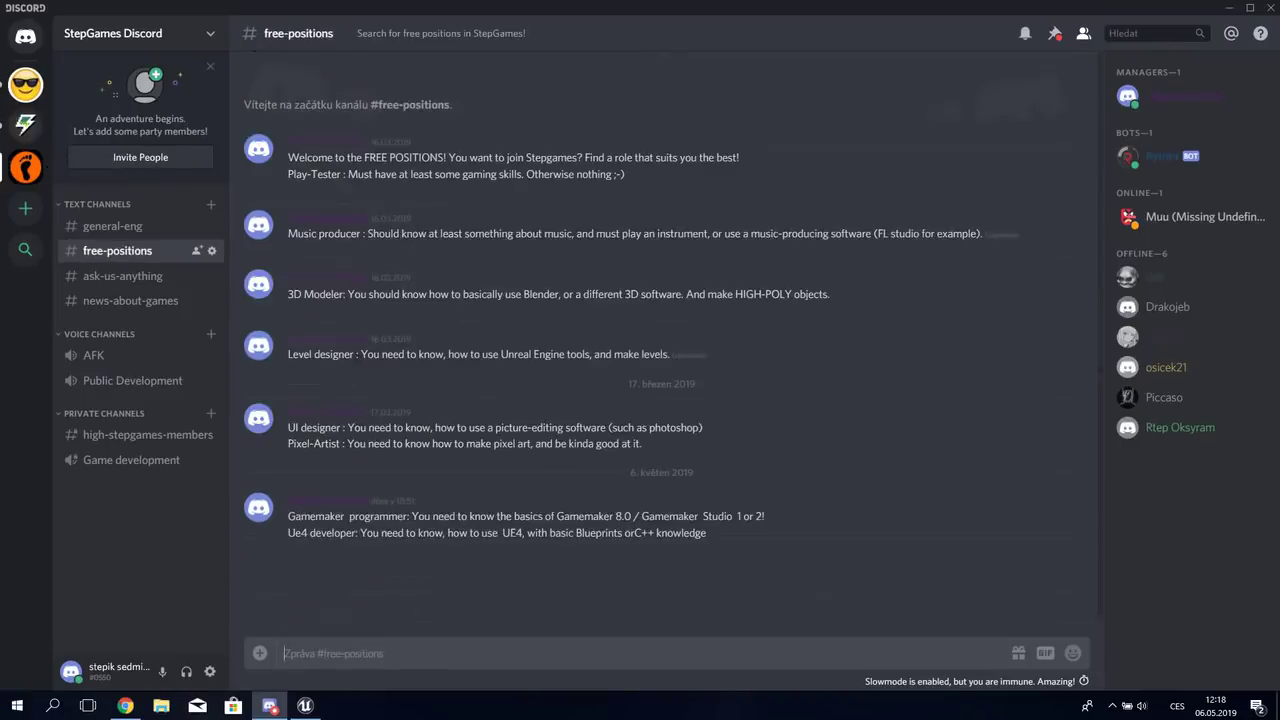
left_click(122, 276)
left_click(130, 301)
left_click(117, 251)
left_click(130, 301)
left_click(117, 251)
Step: Highlight the Gamemaker, Pixel-Artist, Level designer, 3D Modeler, Music producer and Play-Tester roles
left_click_drag(288, 516, 356, 516)
mouse_move(288, 444)
left_mouse_down()
mouse_move(342, 444)
mouse_move(340, 427)
left_mouse_up()
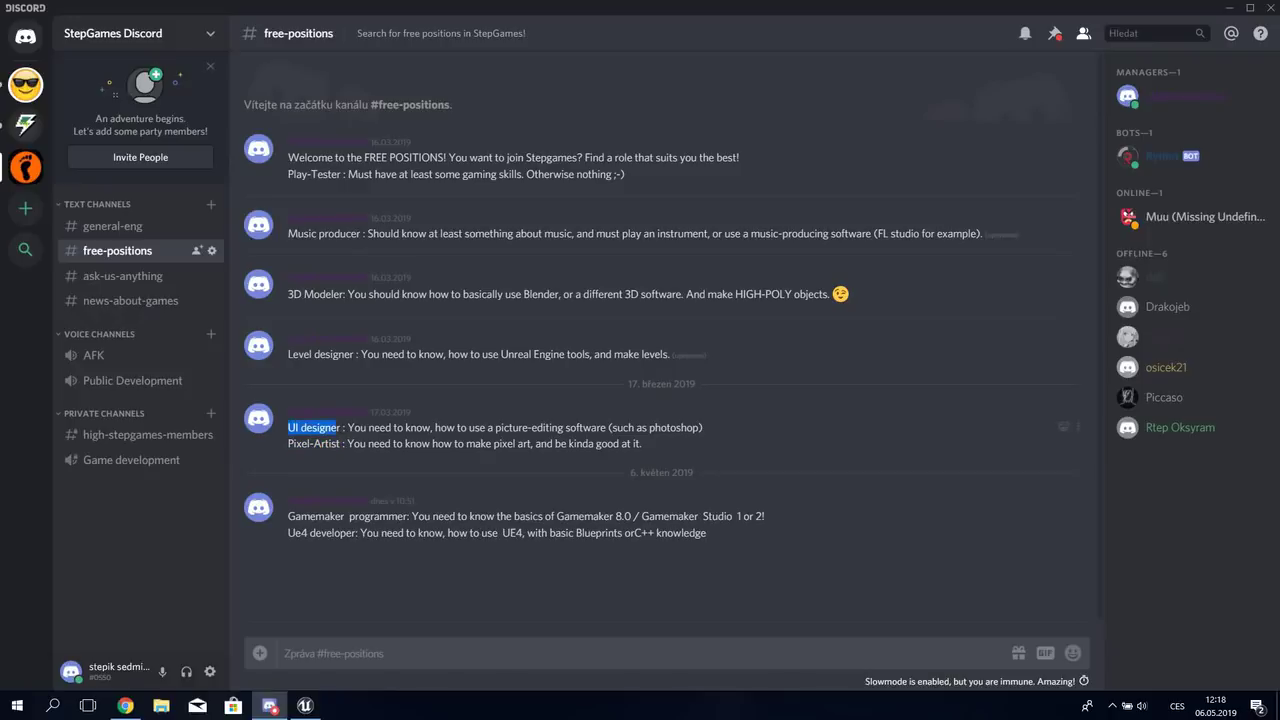
left_click_drag(288, 354, 353, 354)
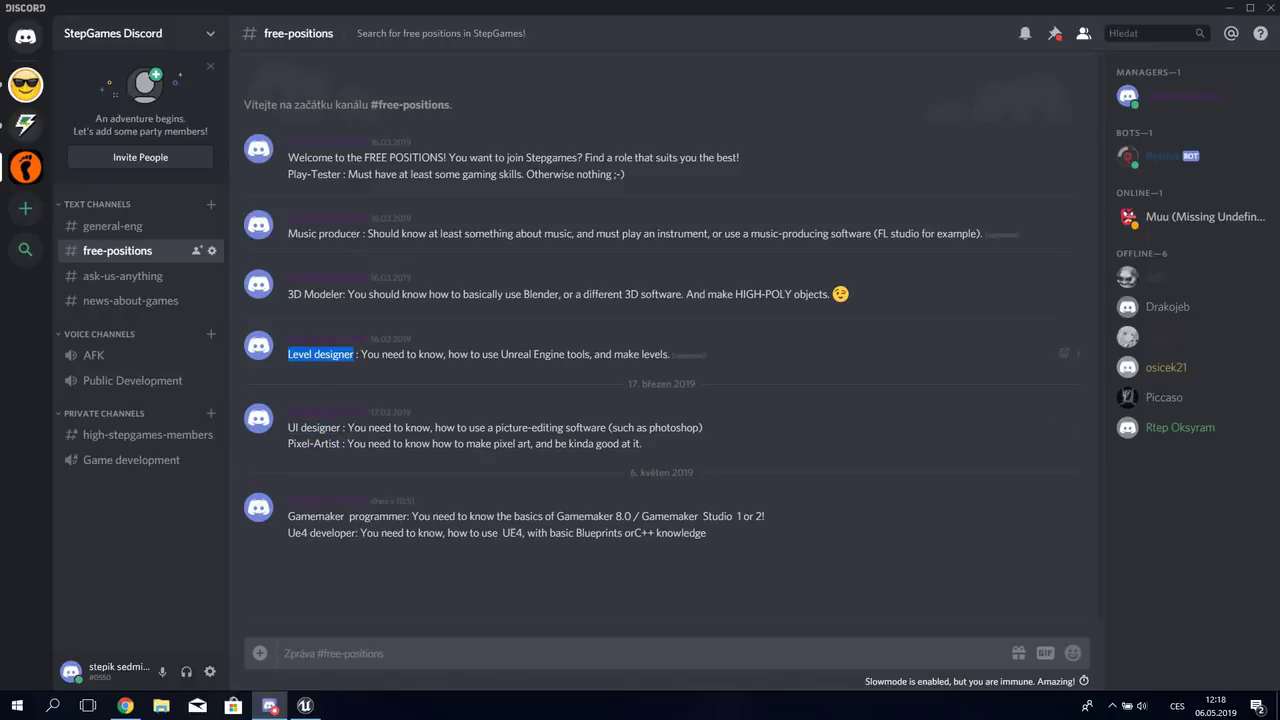
left_click_drag(288, 294, 346, 294)
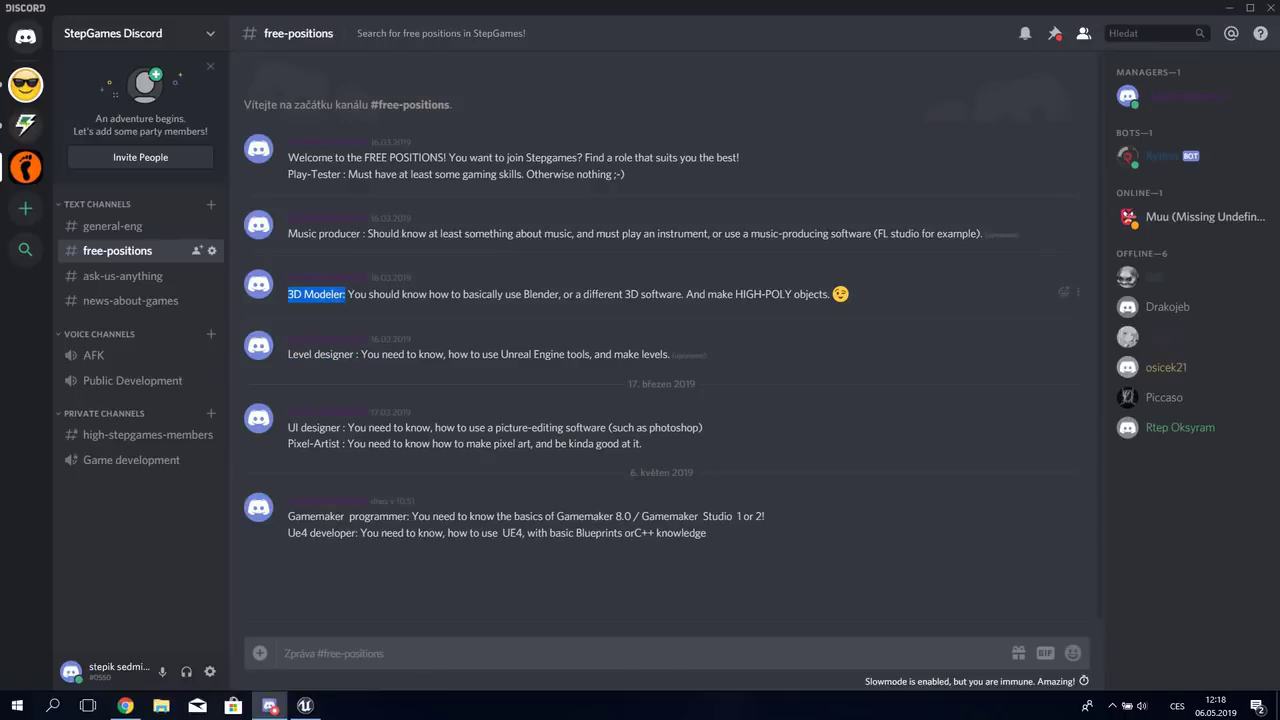
left_click_drag(288, 233, 361, 233)
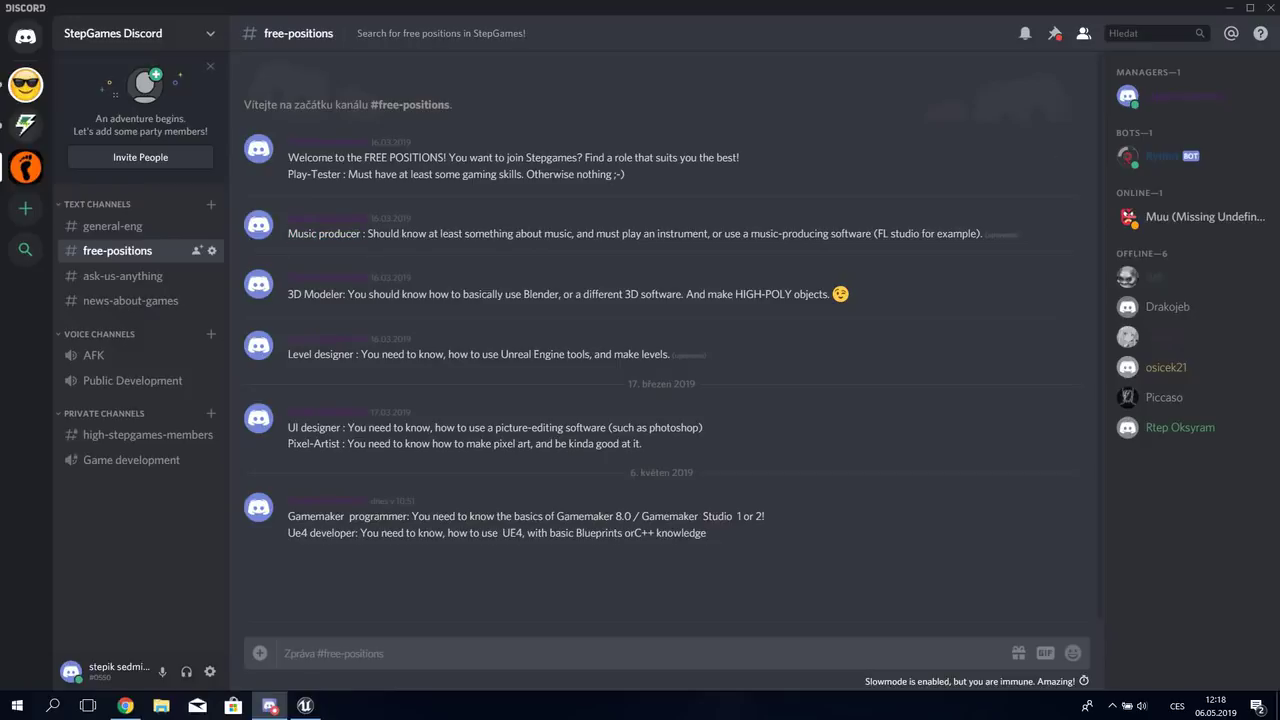
left_click_drag(288, 157, 626, 174)
left_click_drag(288, 174, 342, 174)
left_click(470, 354)
Step: Switch to Chrome's Step Games GameJolt tab and scroll through its posts
left_click(125, 705)
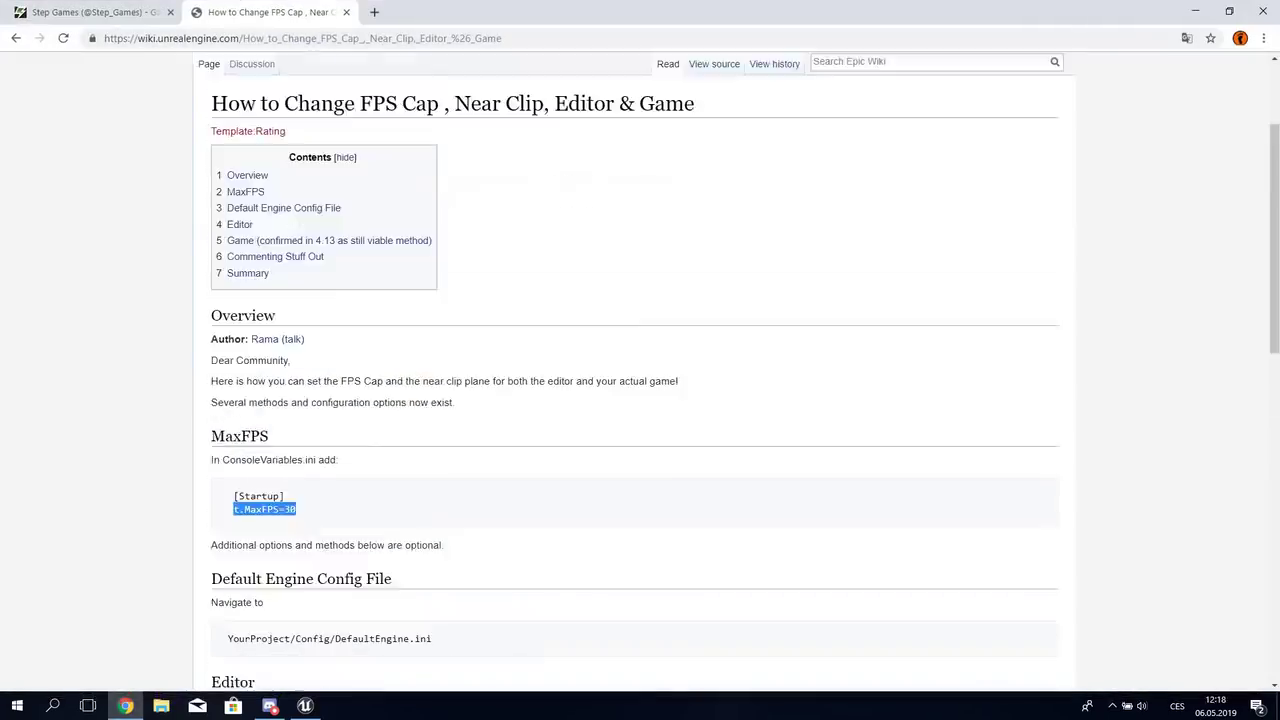
scroll(640, 400, "up", 2)
key("ctrl+shift+Tab")
scroll(660, 400, "up", 5)
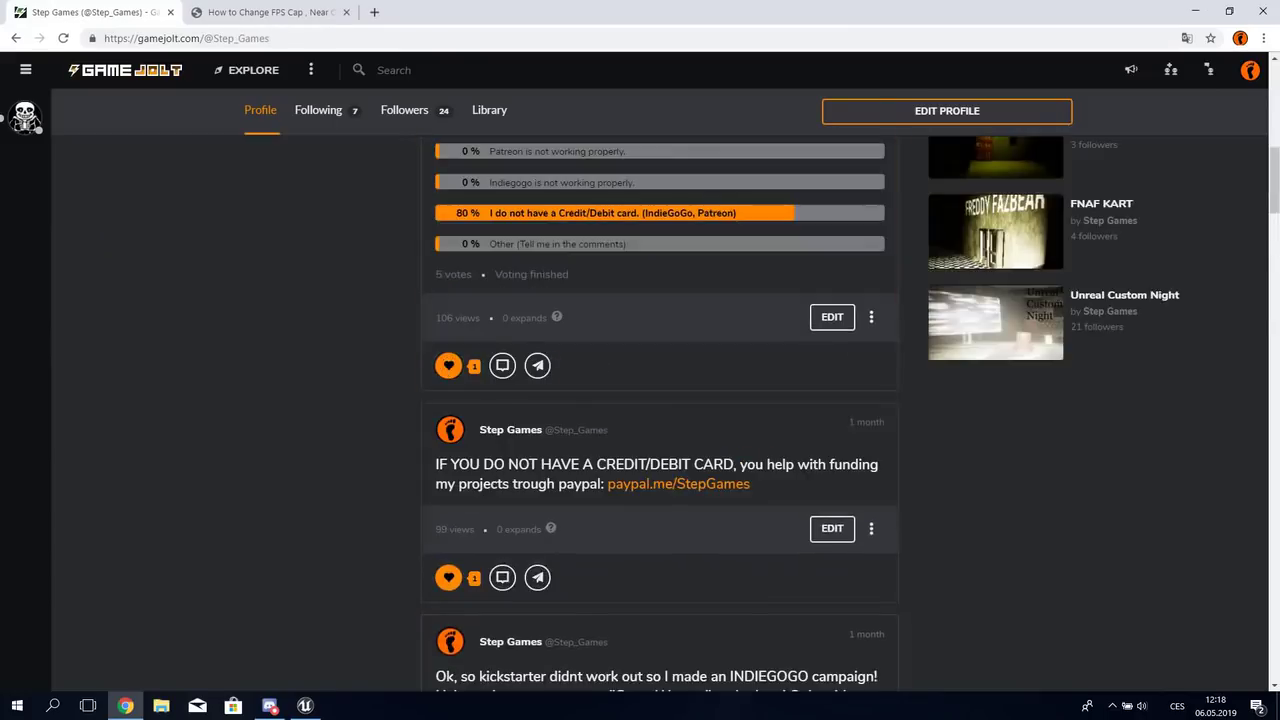
scroll(660, 400, "up", 3)
scroll(660, 400, "up", 5)
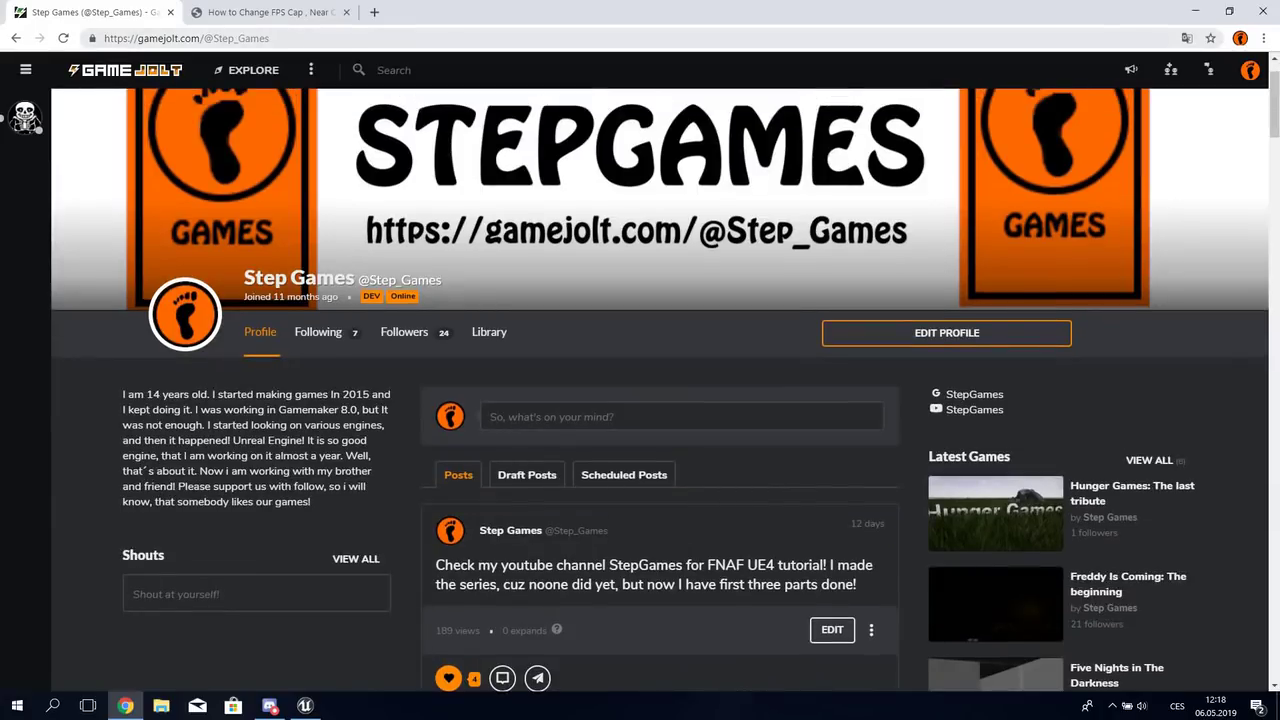
key("ctrl+l")
key("Escape")
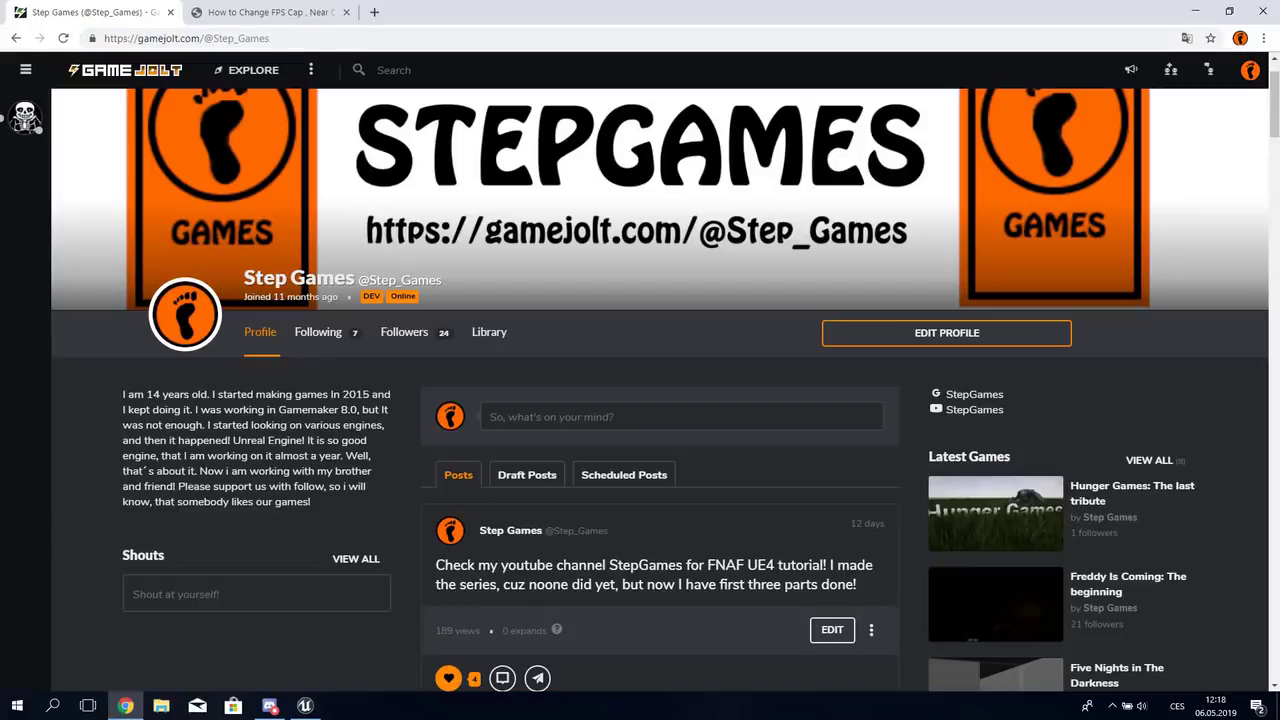
scroll(660, 400, "down", 1)
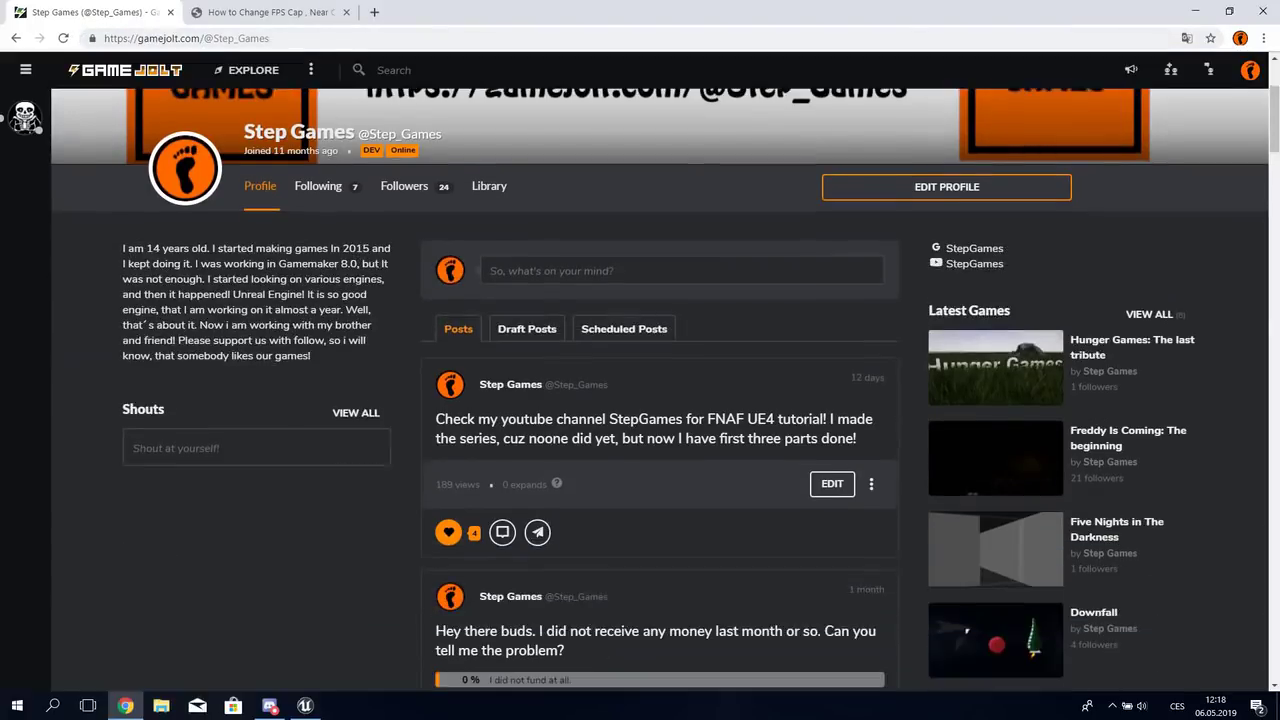
scroll(660, 400, "down", 2)
scroll(660, 414, "down", 3)
scroll(660, 414, "down", 5)
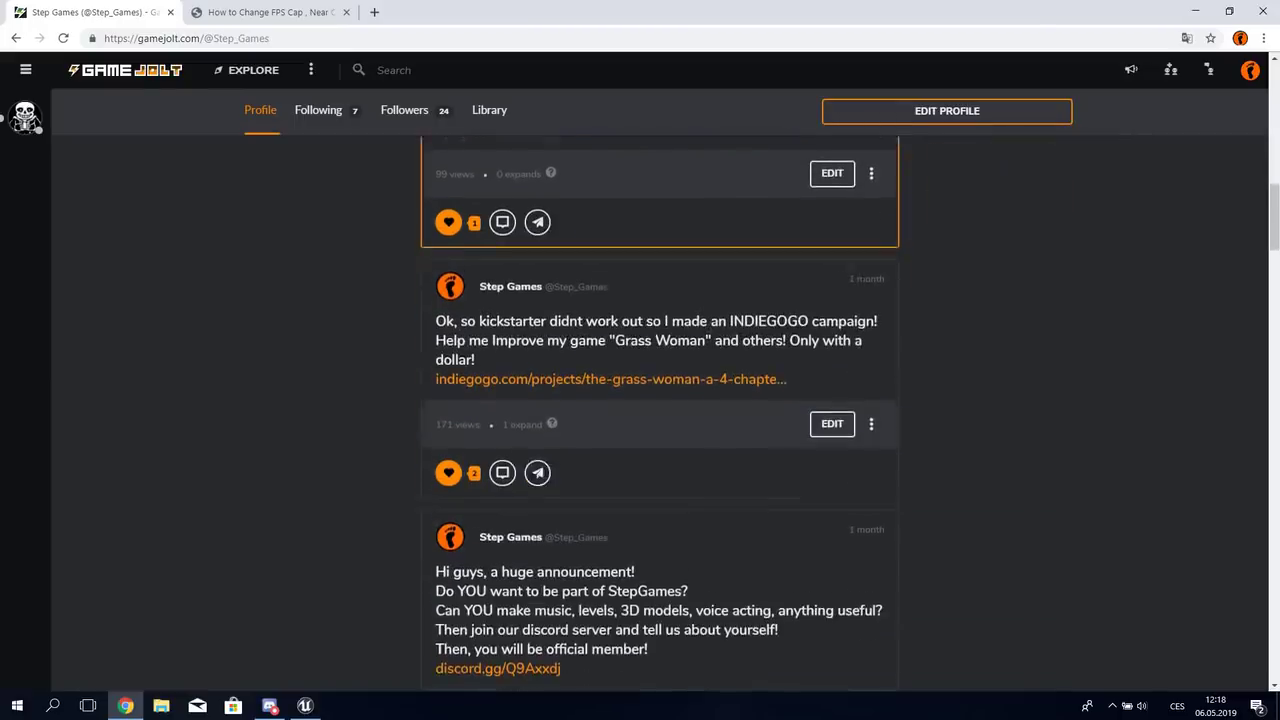
scroll(660, 414, "up", 2)
scroll(660, 414, "down", 1)
scroll(660, 414, "down", 4)
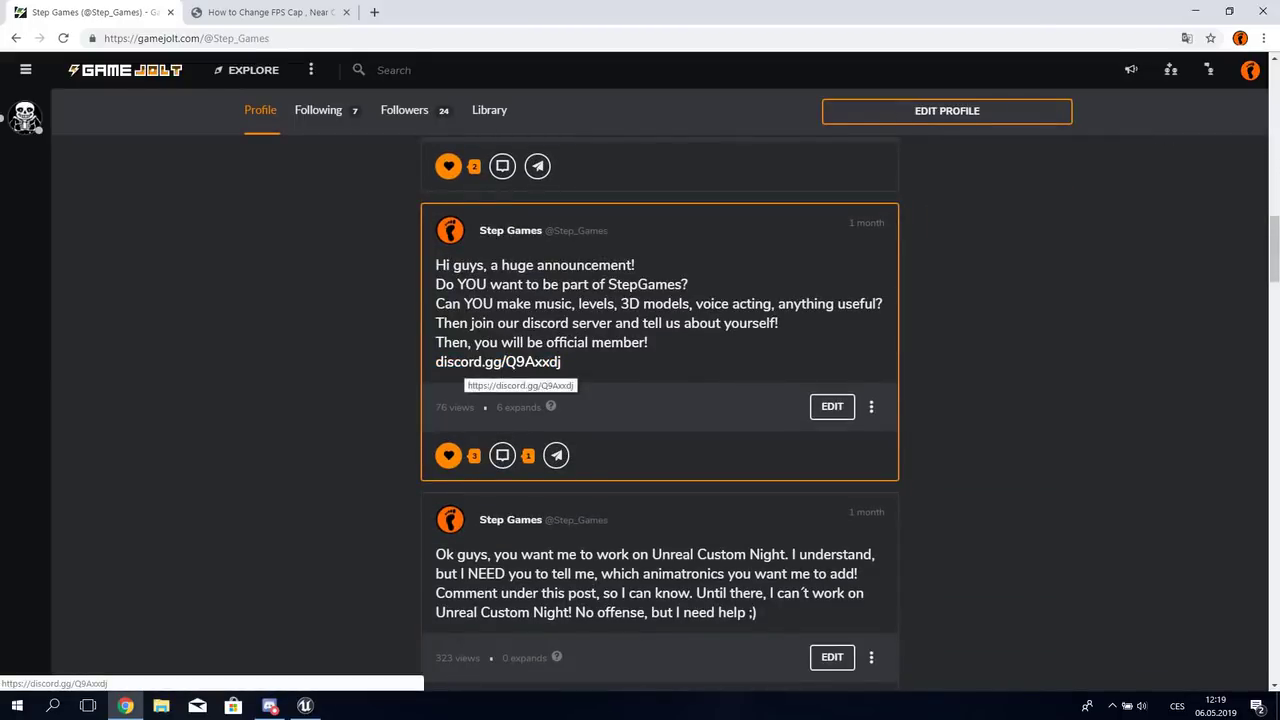
Step: Open the Discord announcement post, follow its discord.gg invite link, then close that tab
left_click(470, 362)
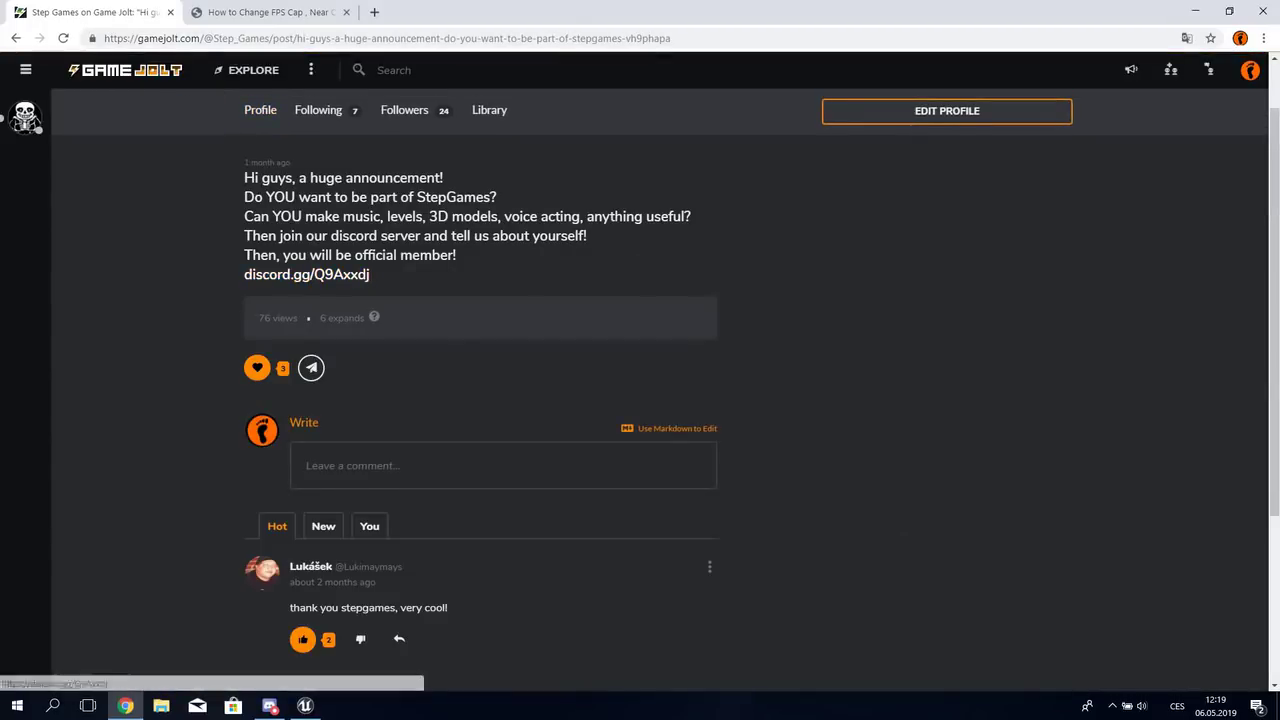
right_click(285, 275)
key("Escape")
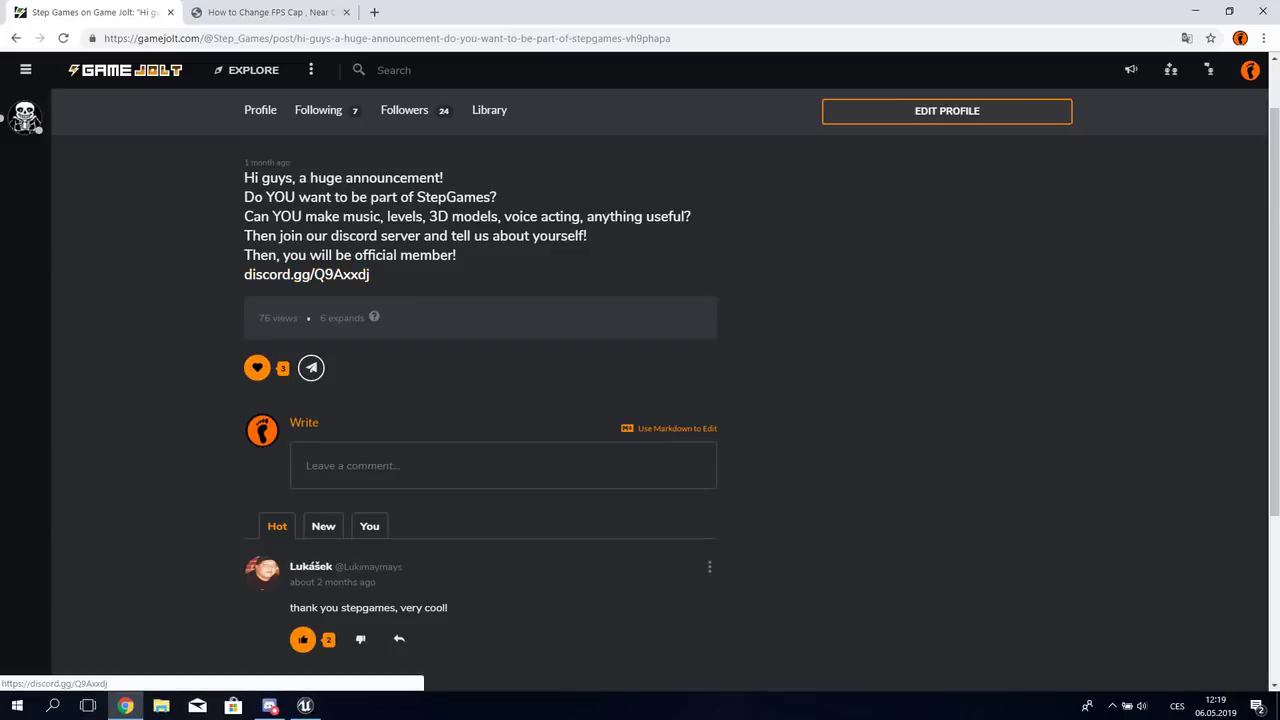
left_click(306, 274)
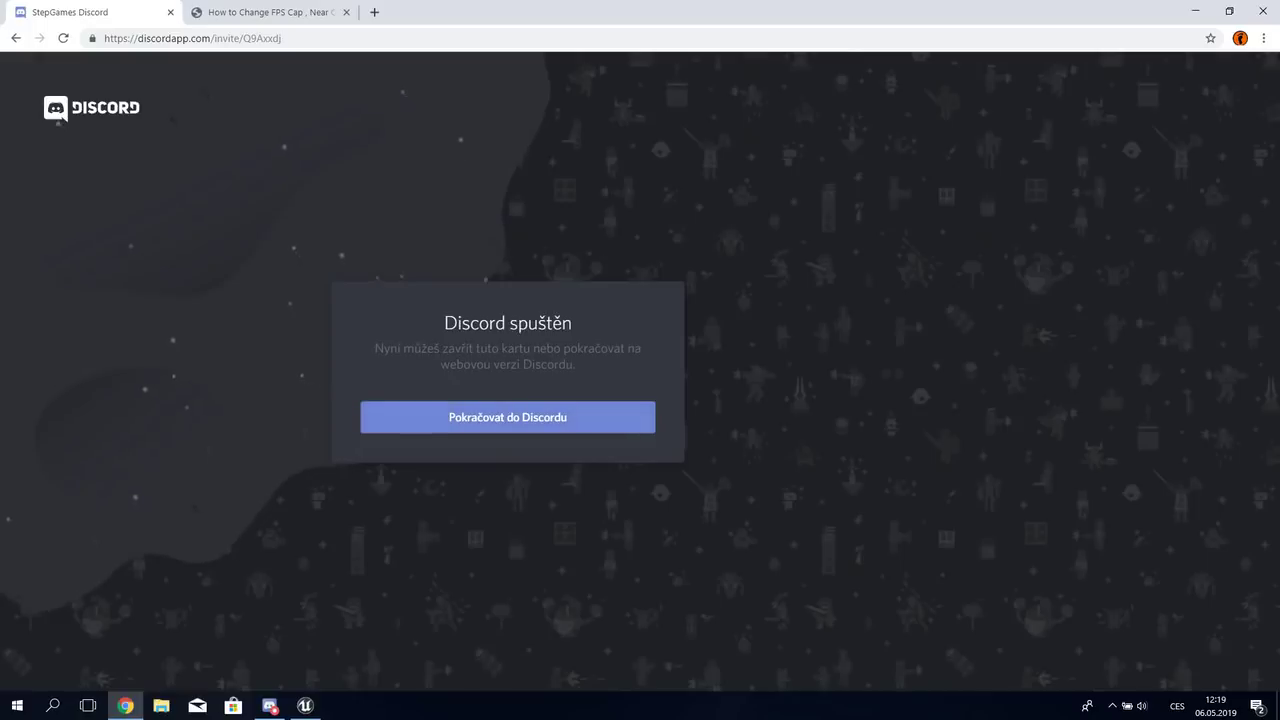
key("ctrl+w")
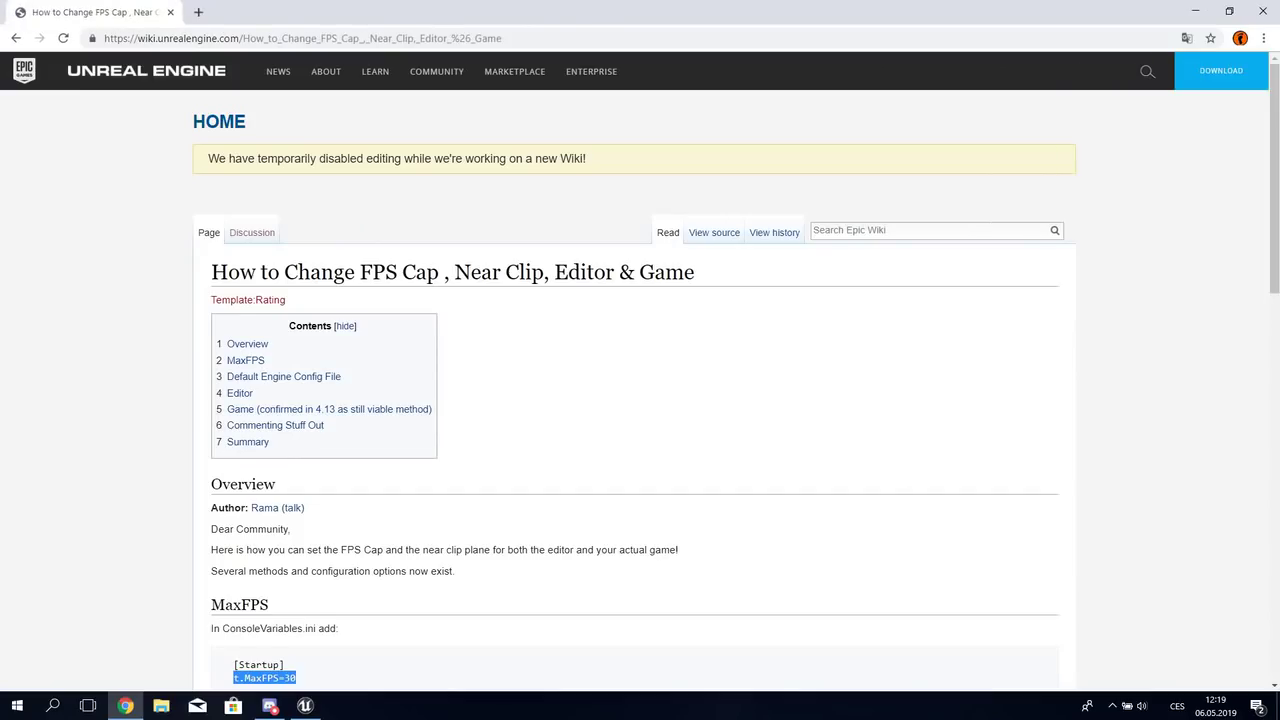
Step: Minimise Chrome, glance at Unreal's Night_7, then minimise Discord to reveal the desktop
left_click(1195, 11)
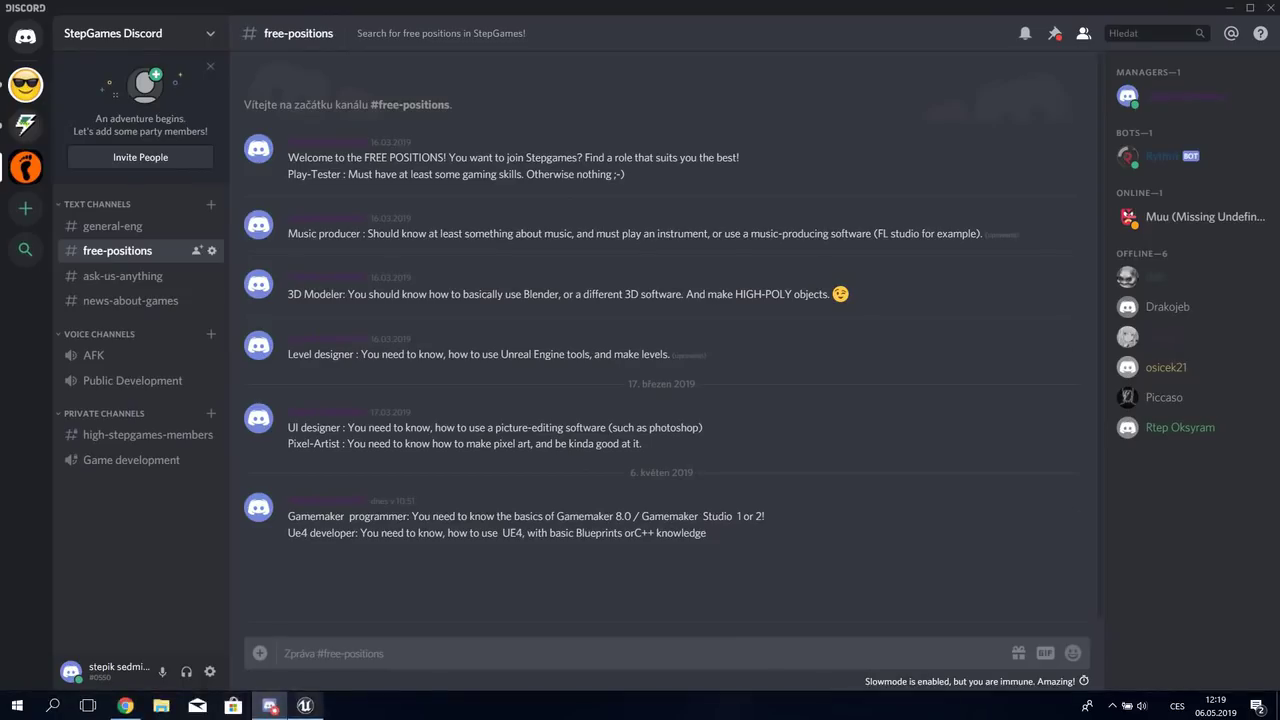
left_click(1231, 7)
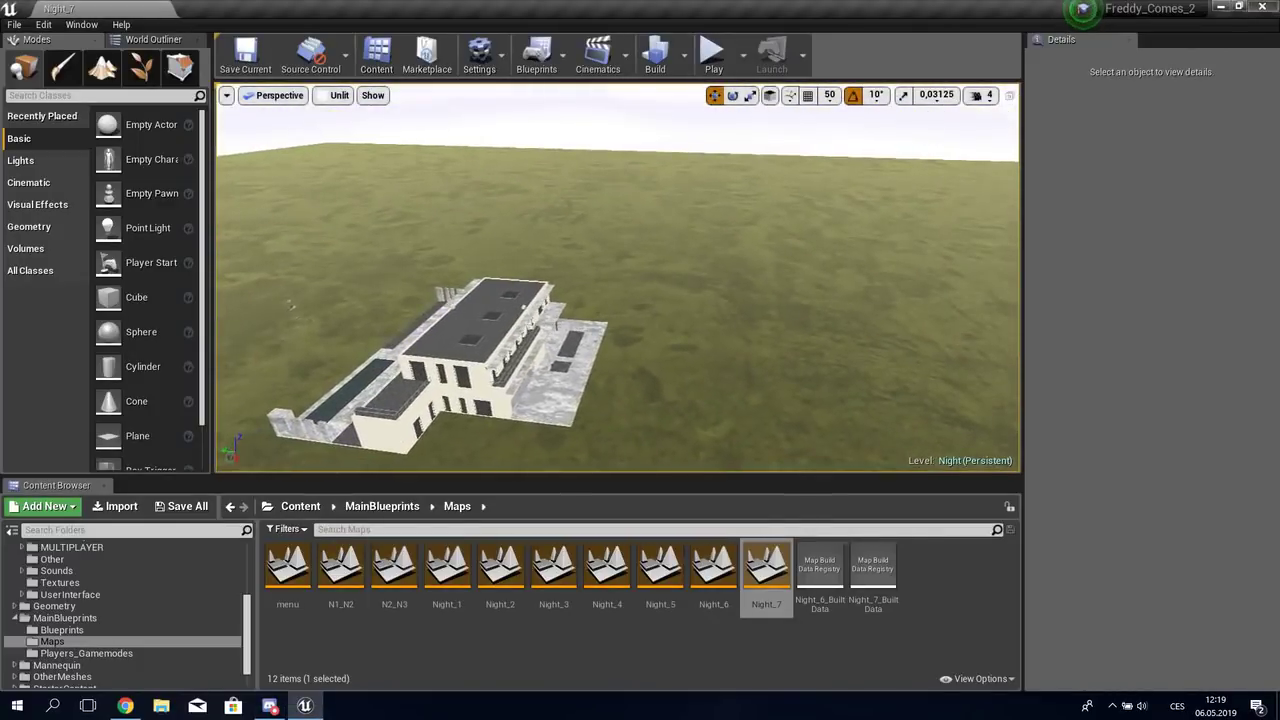
left_click(1220, 6)
left_click(1250, 8)
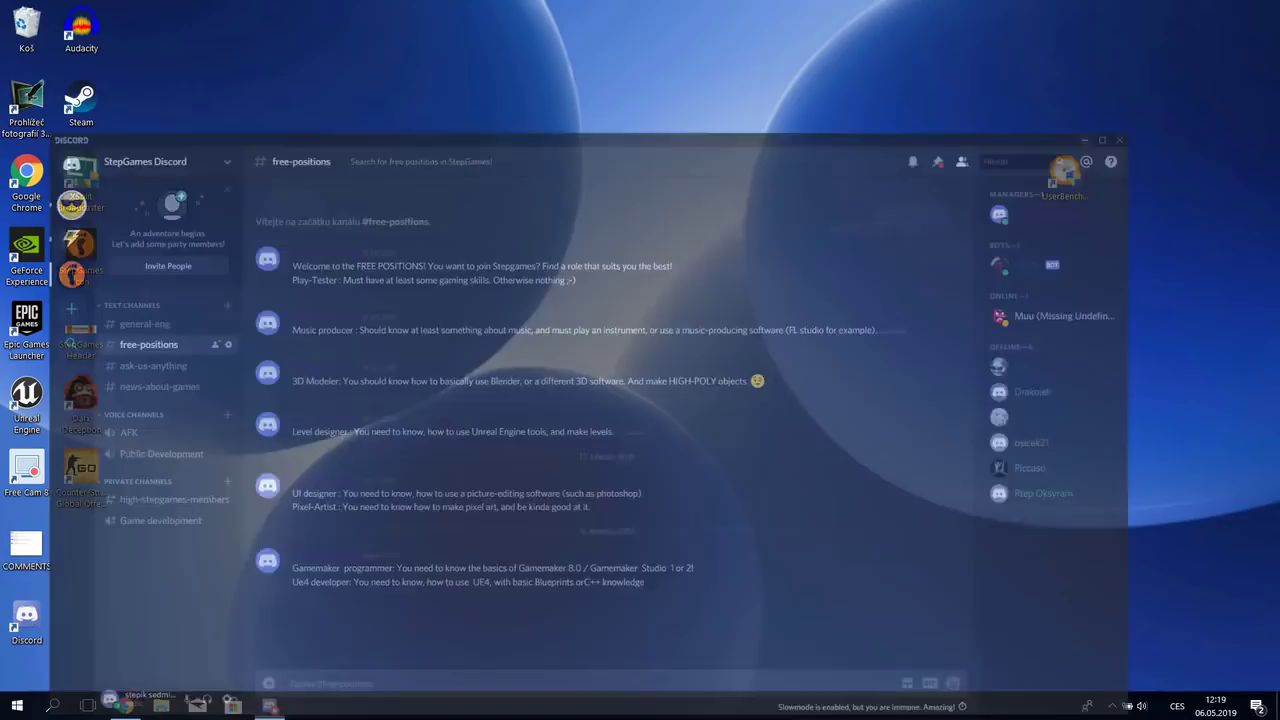